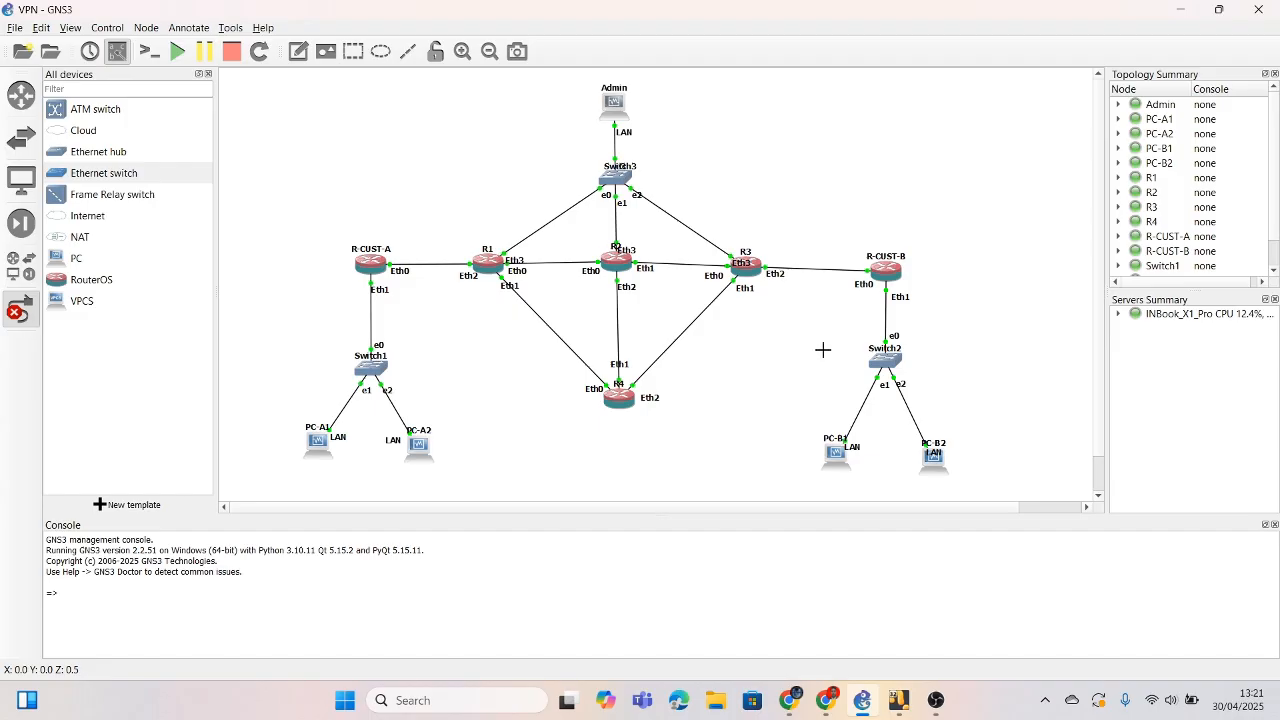
Step: Scroll the lab PDF down past the router identity commands to the R1–R4 and R-CUST-A IP address table
click(823, 712)
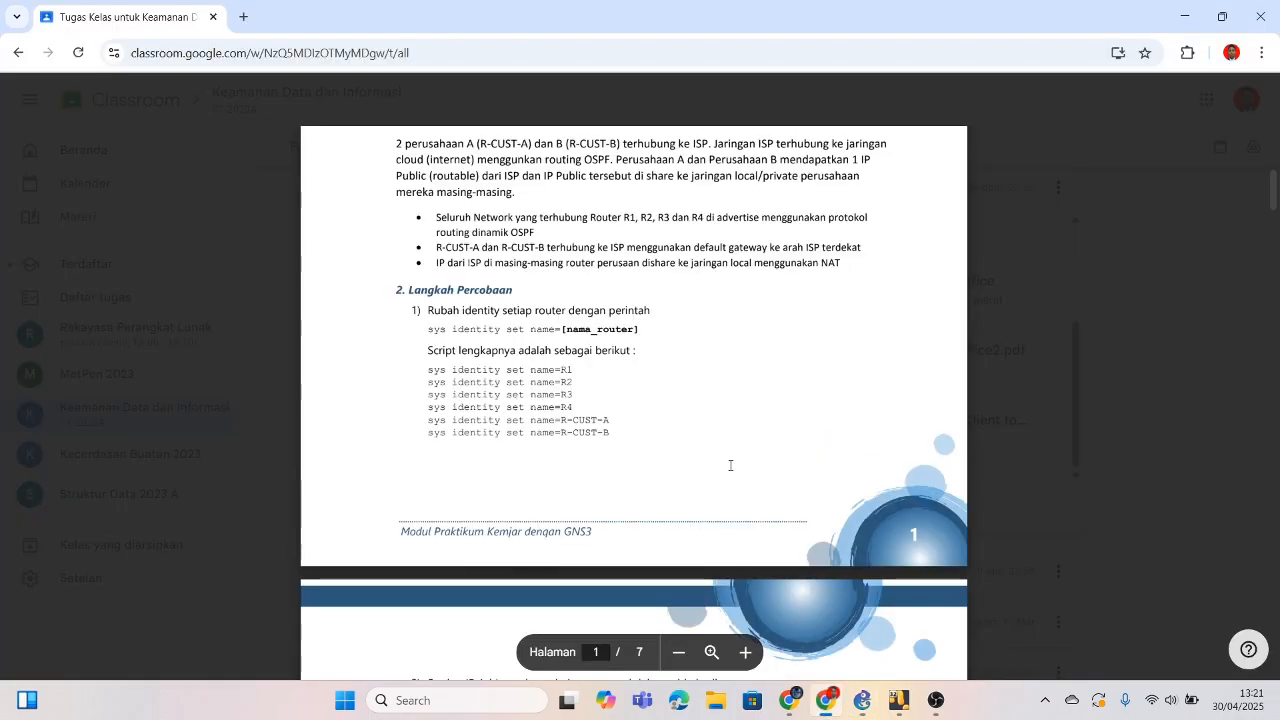
scroll(722, 401, down, 1)
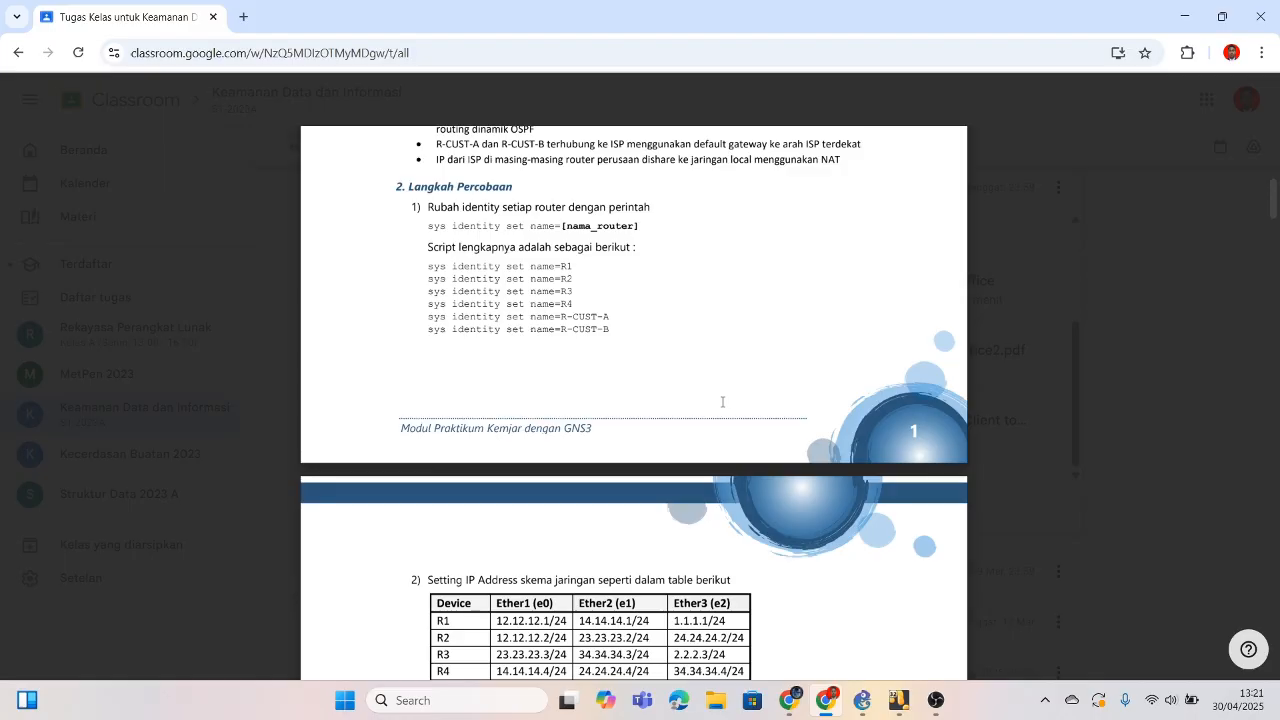
scroll(722, 401, down, 1)
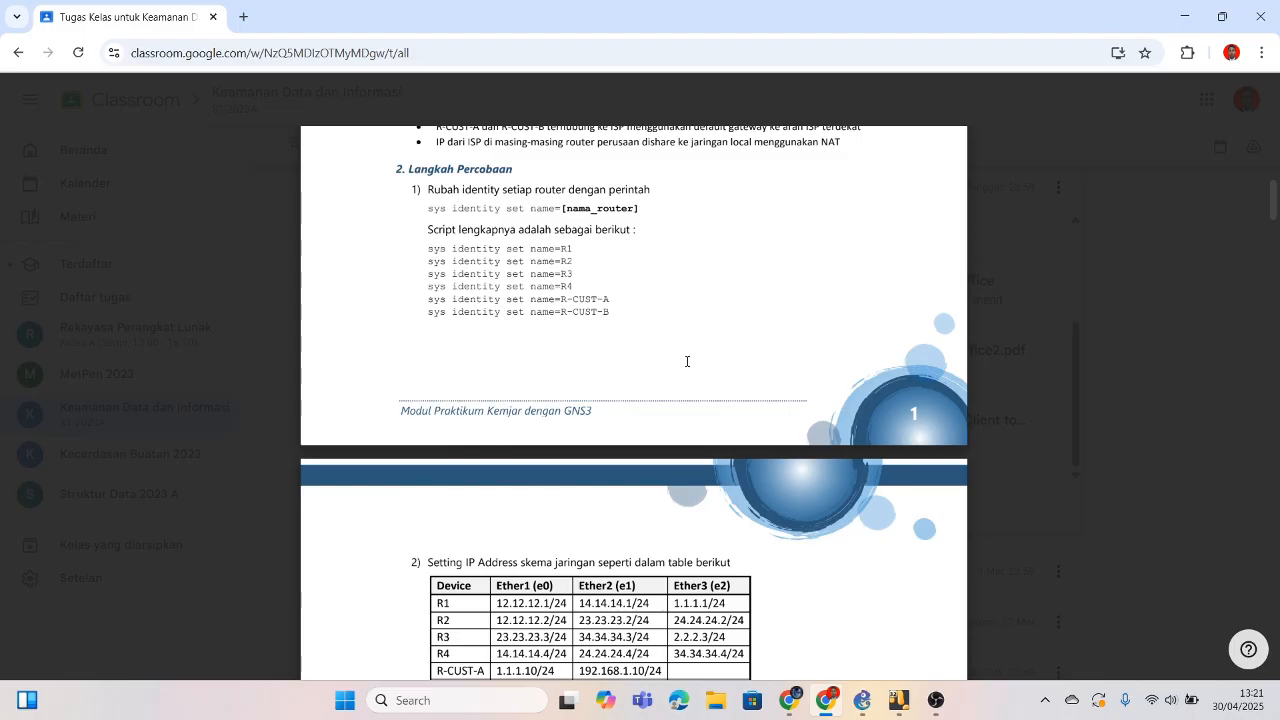
mouse_move(898, 700)
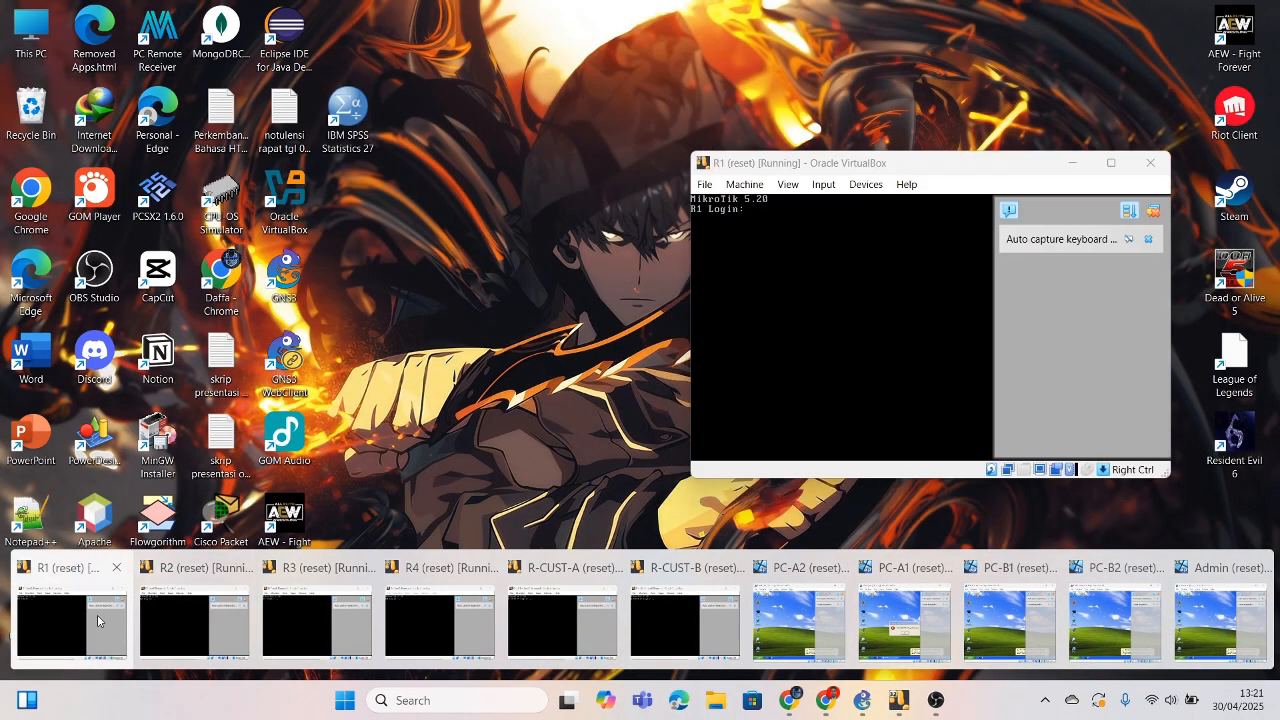
Step: Log in as admin on the R1 and R2 router consoles
click(70, 615)
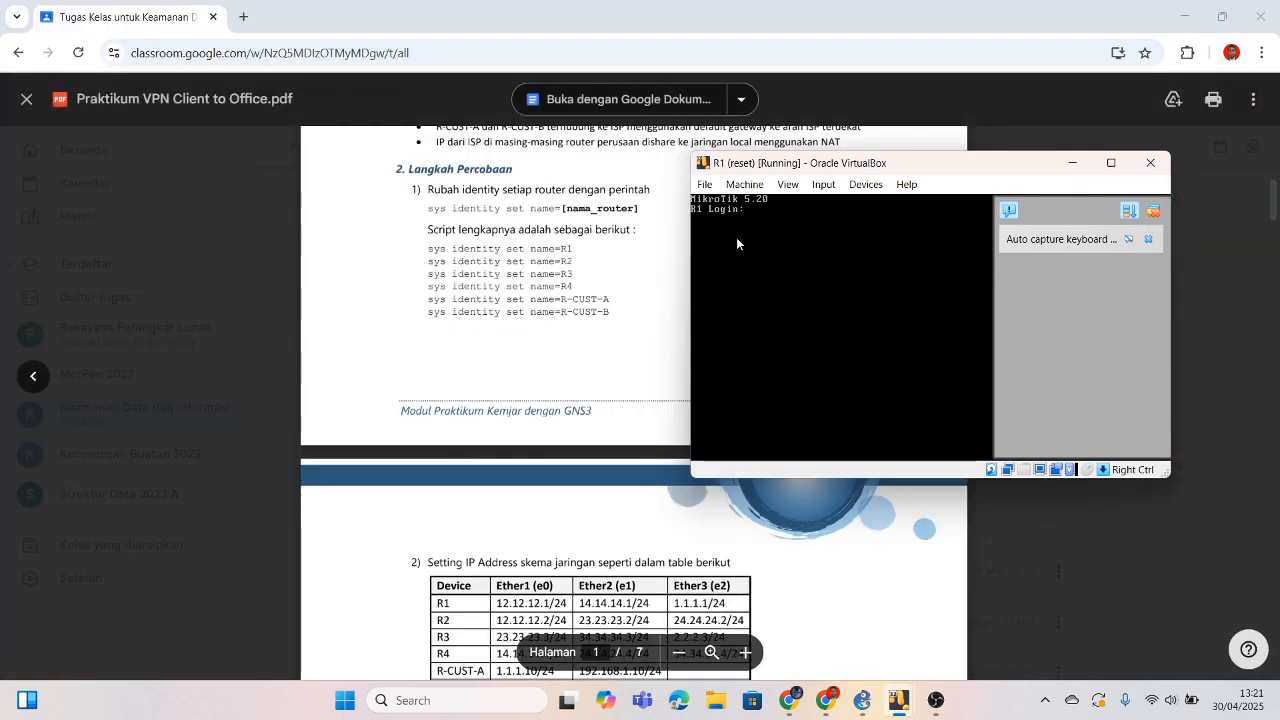
key(BackSpace)
key(BackSpace)
text(dmin)
key(Return)
key(Return)
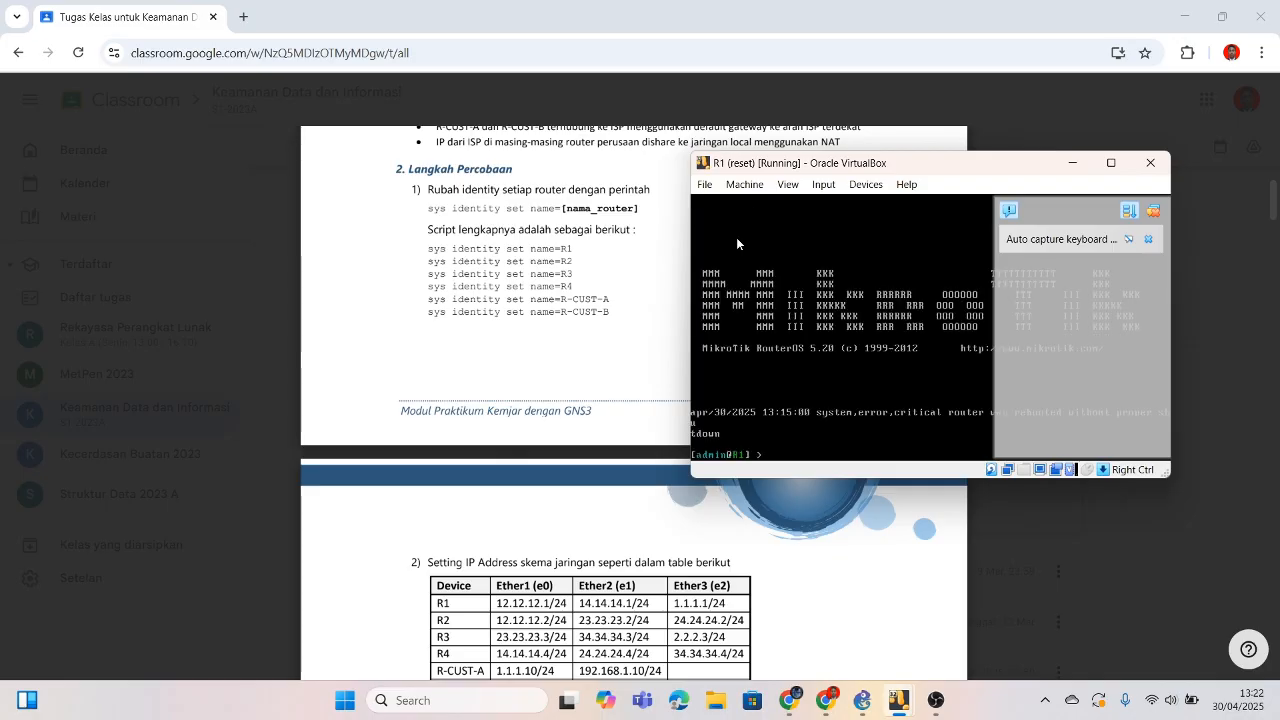
mouse_move(897, 690)
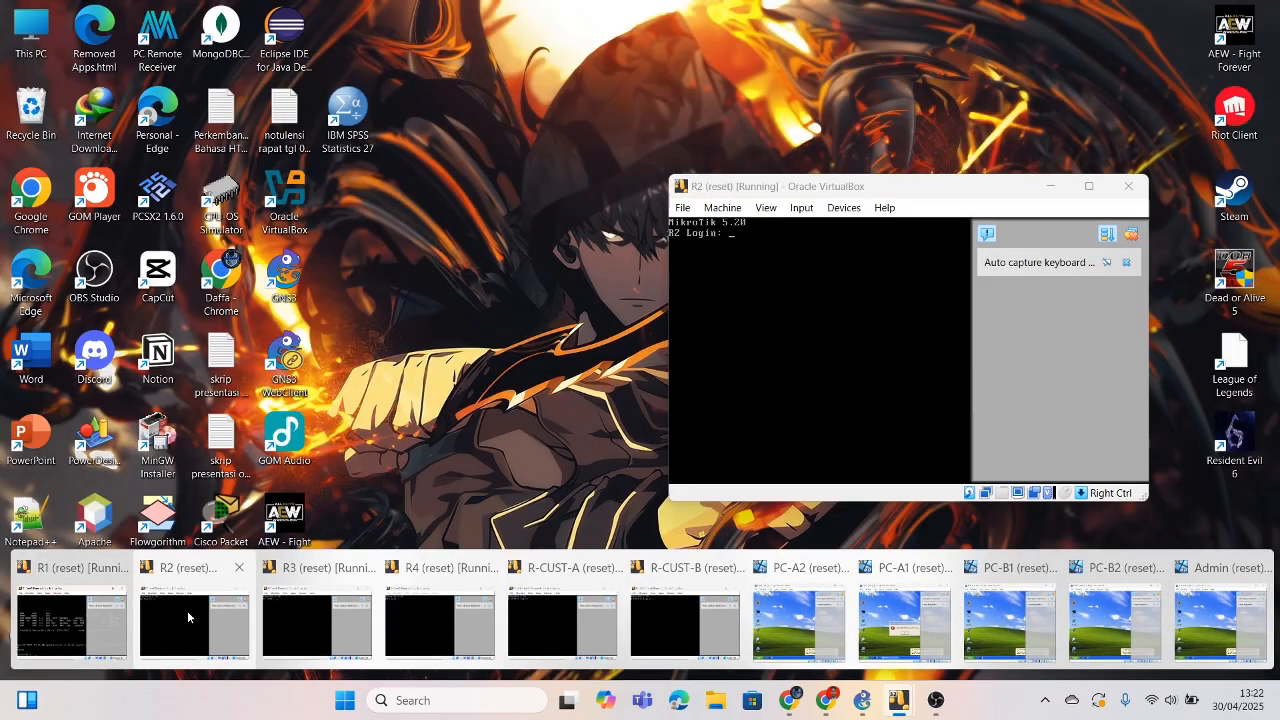
click(195, 622)
text(admin)
key(Return)
key(Return)
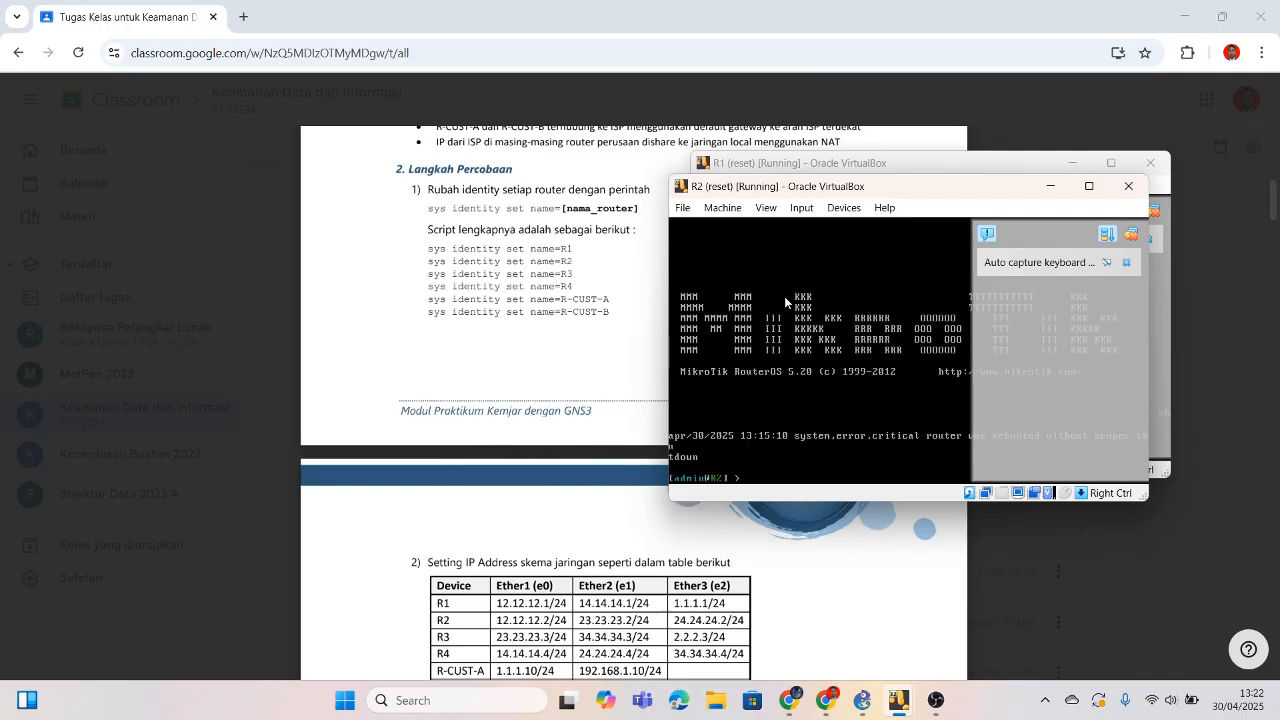
key(alt+Tab)
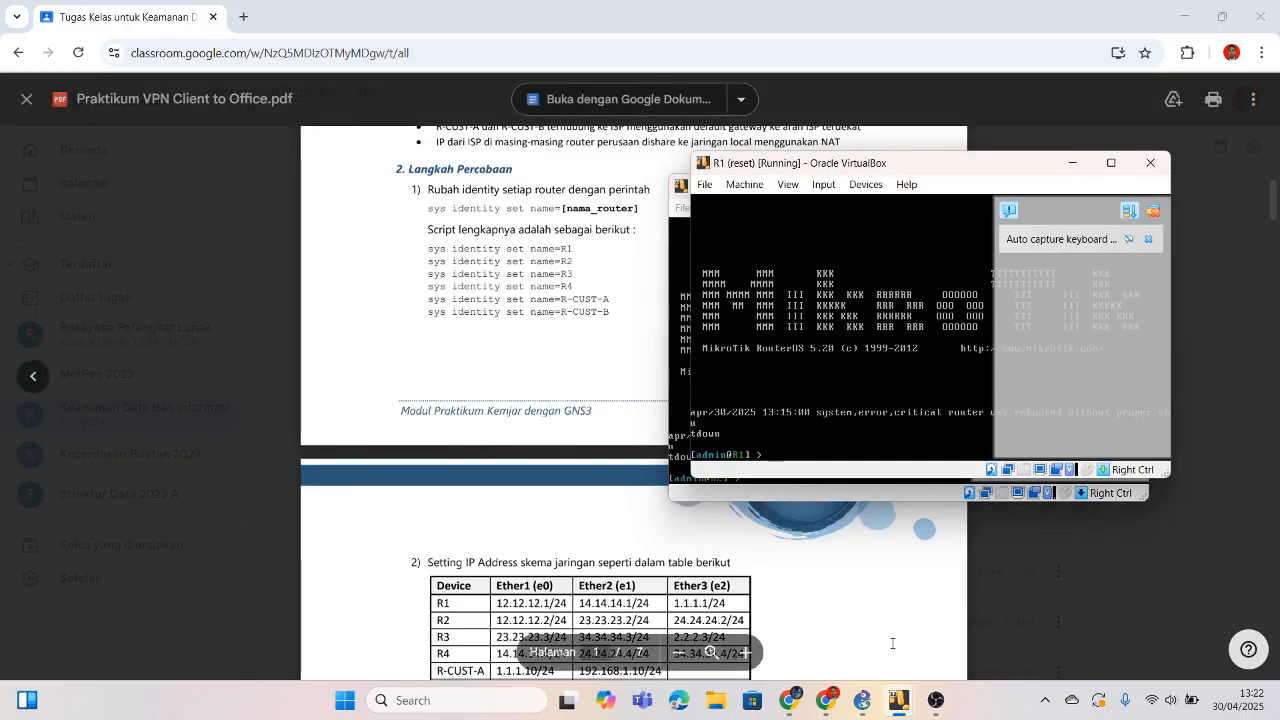
Step: Log in as admin on R3, then minimize the R1, R2 and R3 console windows
mouse_move(898, 704)
click(322, 610)
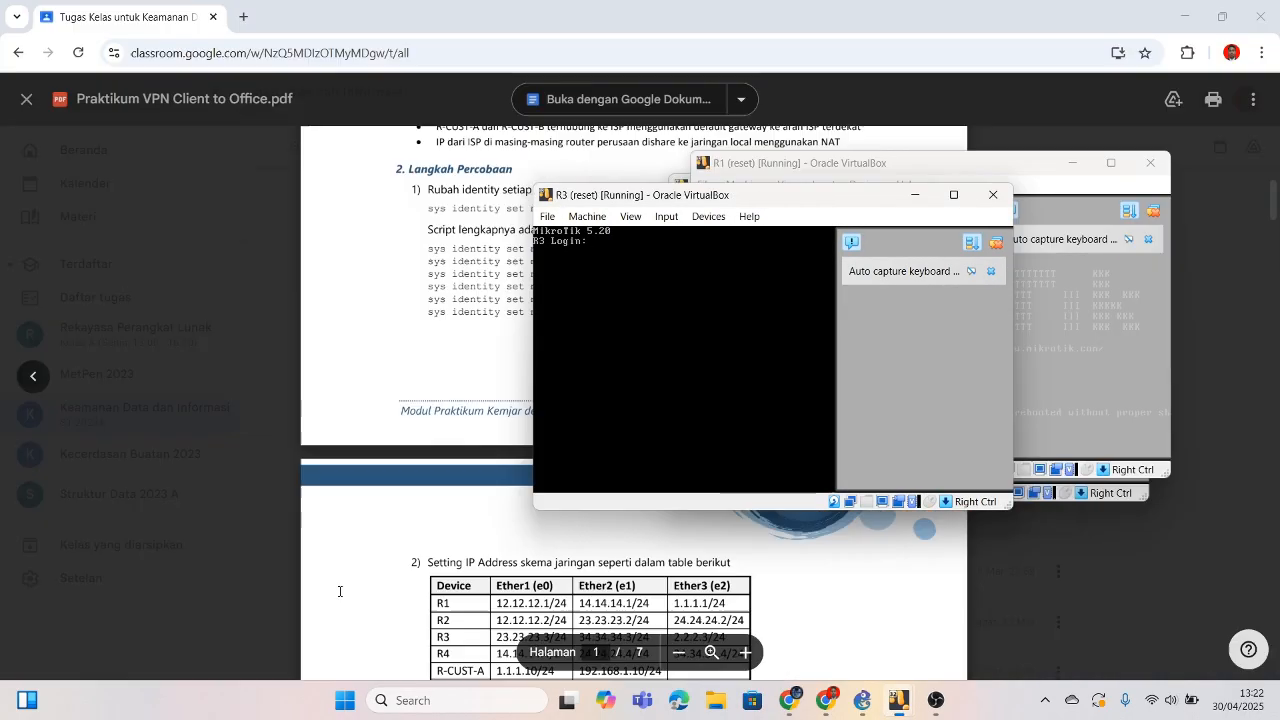
text(admin)
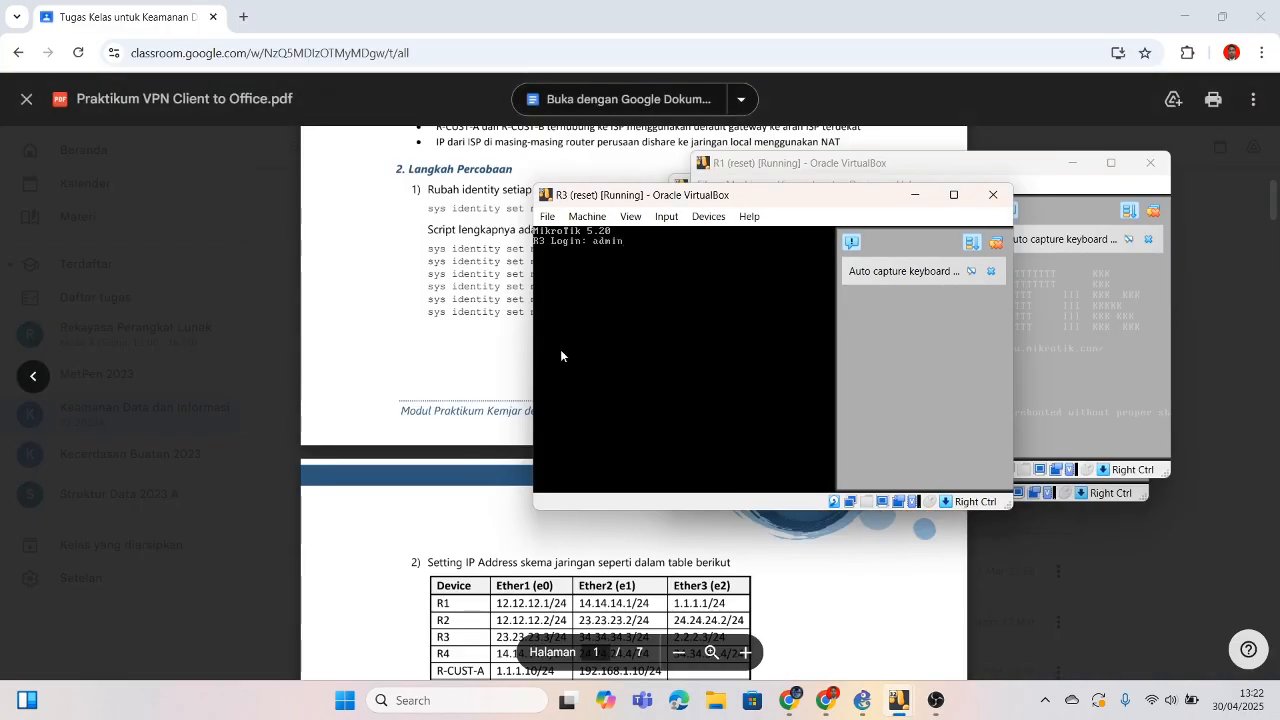
key(Return)
key(Return)
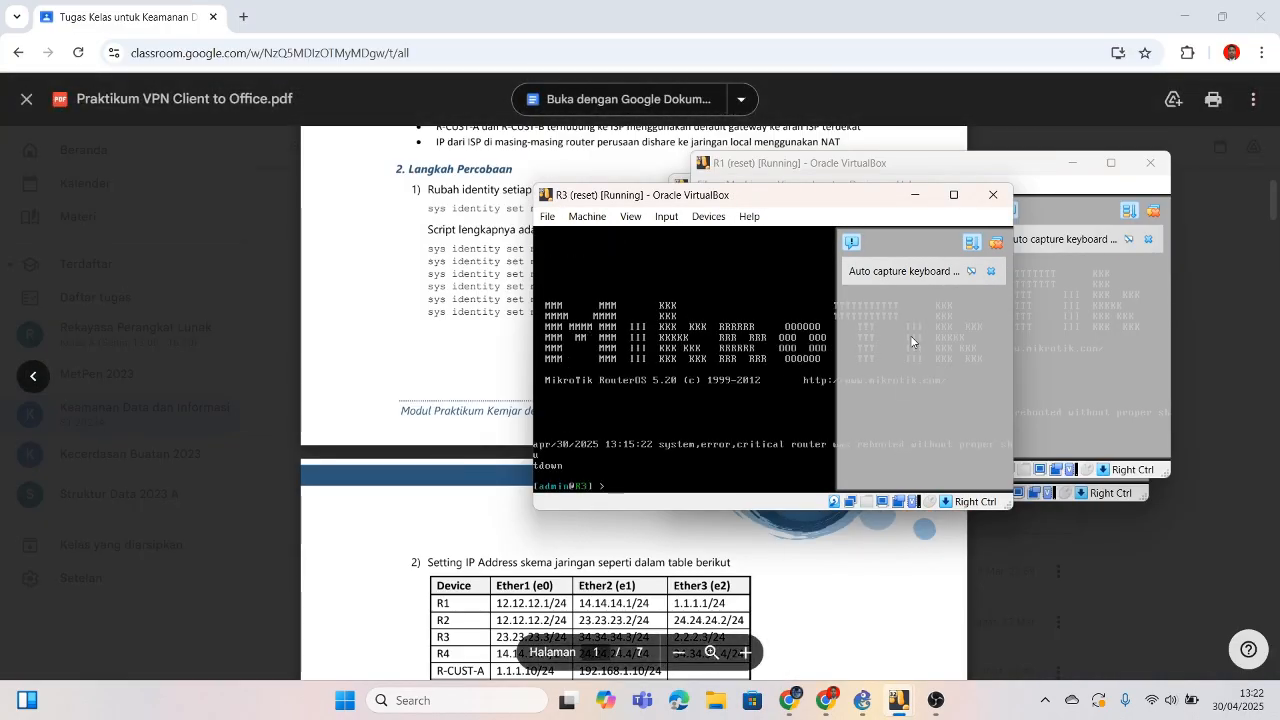
click(914, 194)
click(1072, 163)
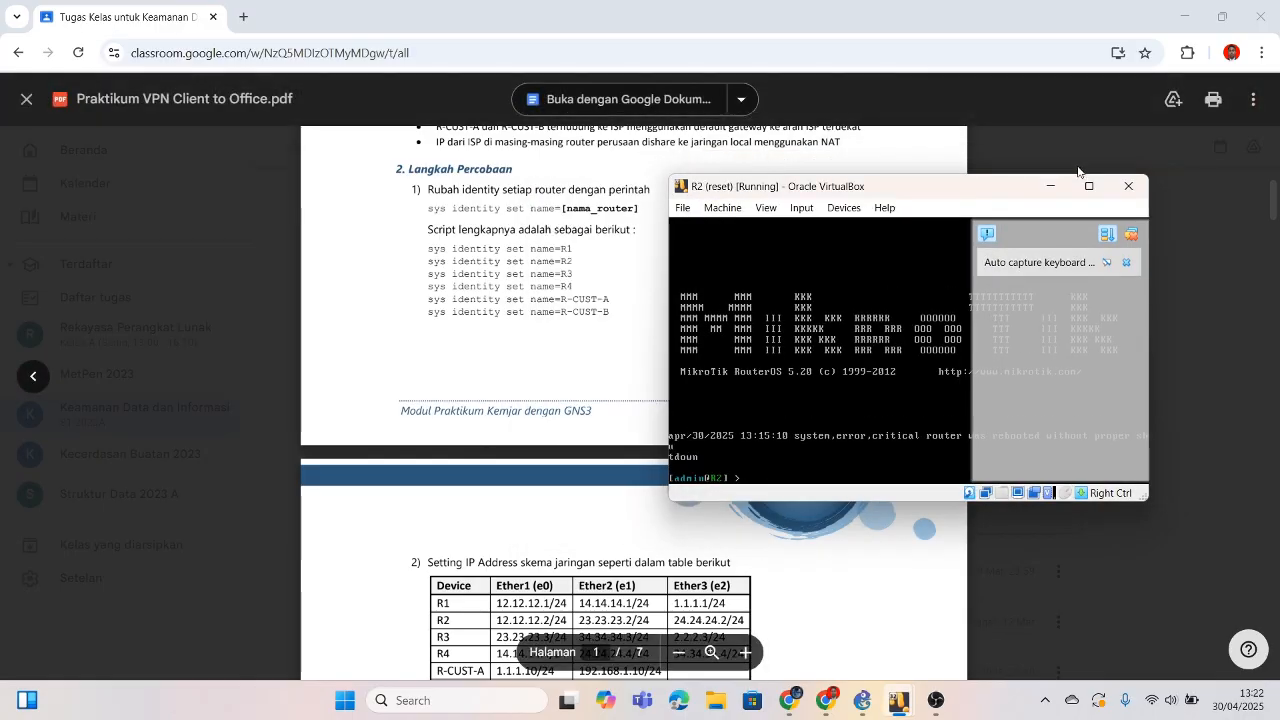
click(1050, 186)
Step: Log in as admin with a blank password on R4 and R-CUST-A, minimizing each console
mouse_move(898, 700)
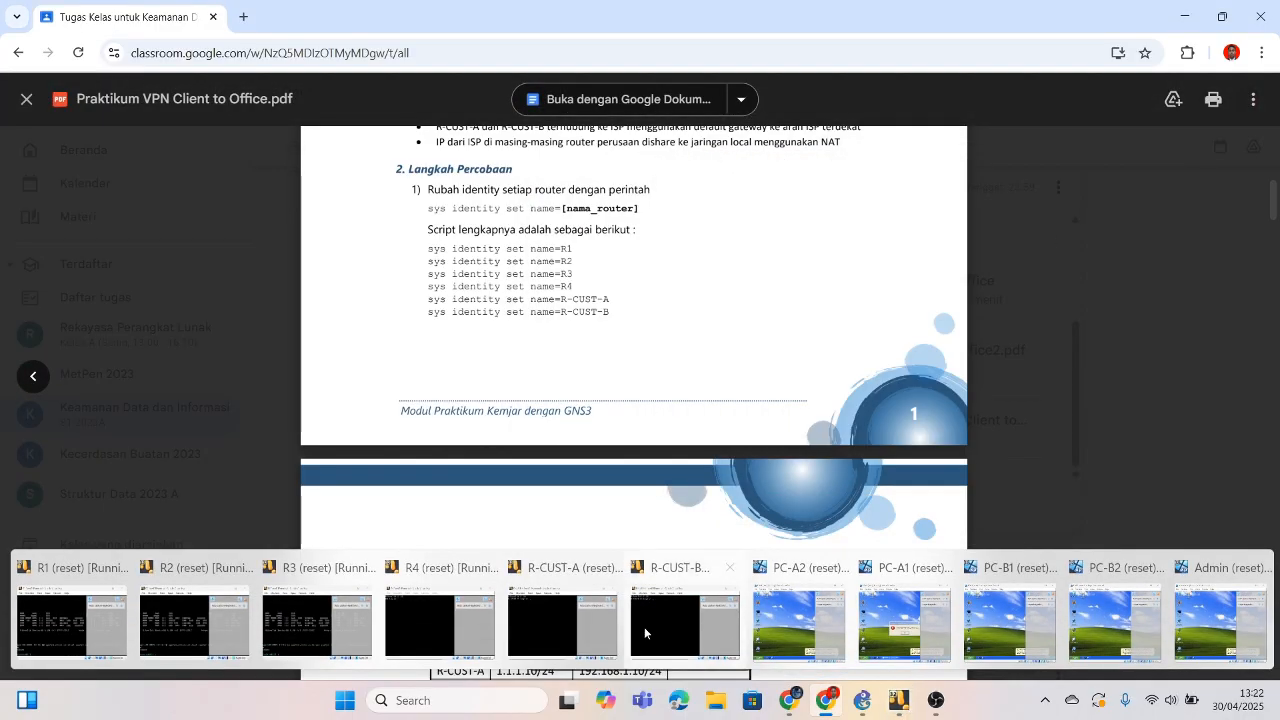
click(432, 625)
text(admin)
key(Return)
key(Return)
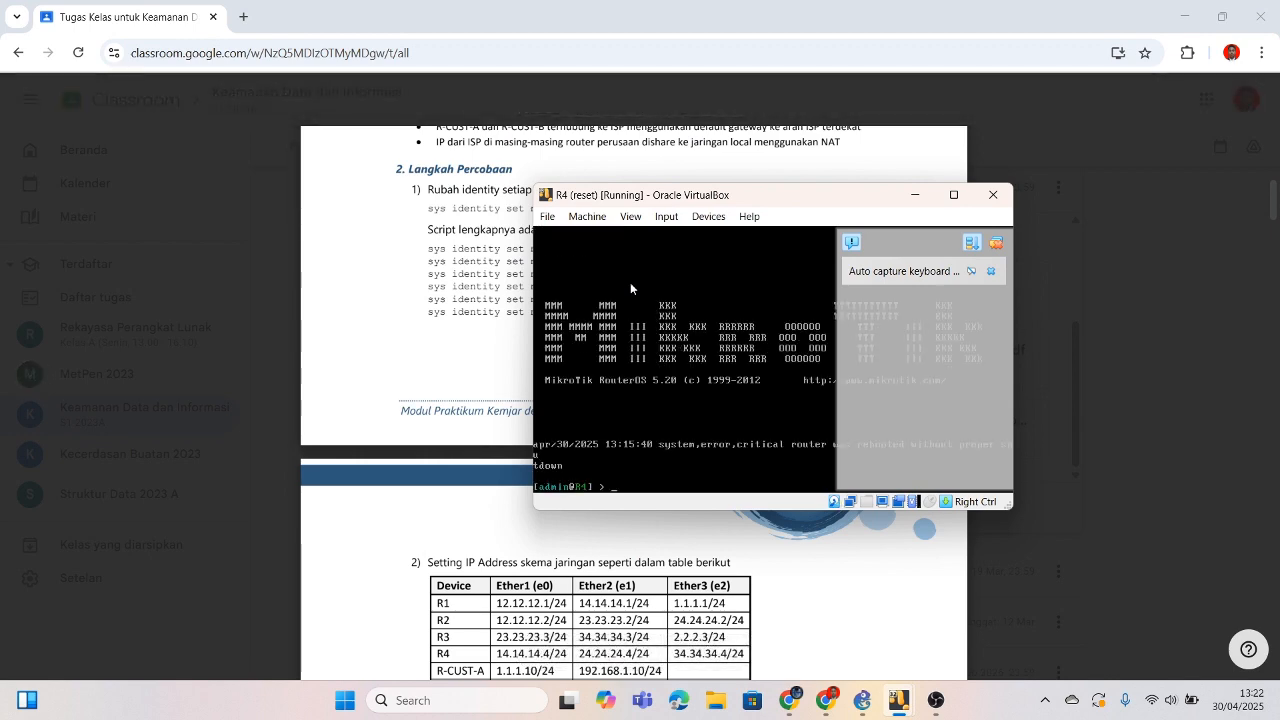
click(918, 196)
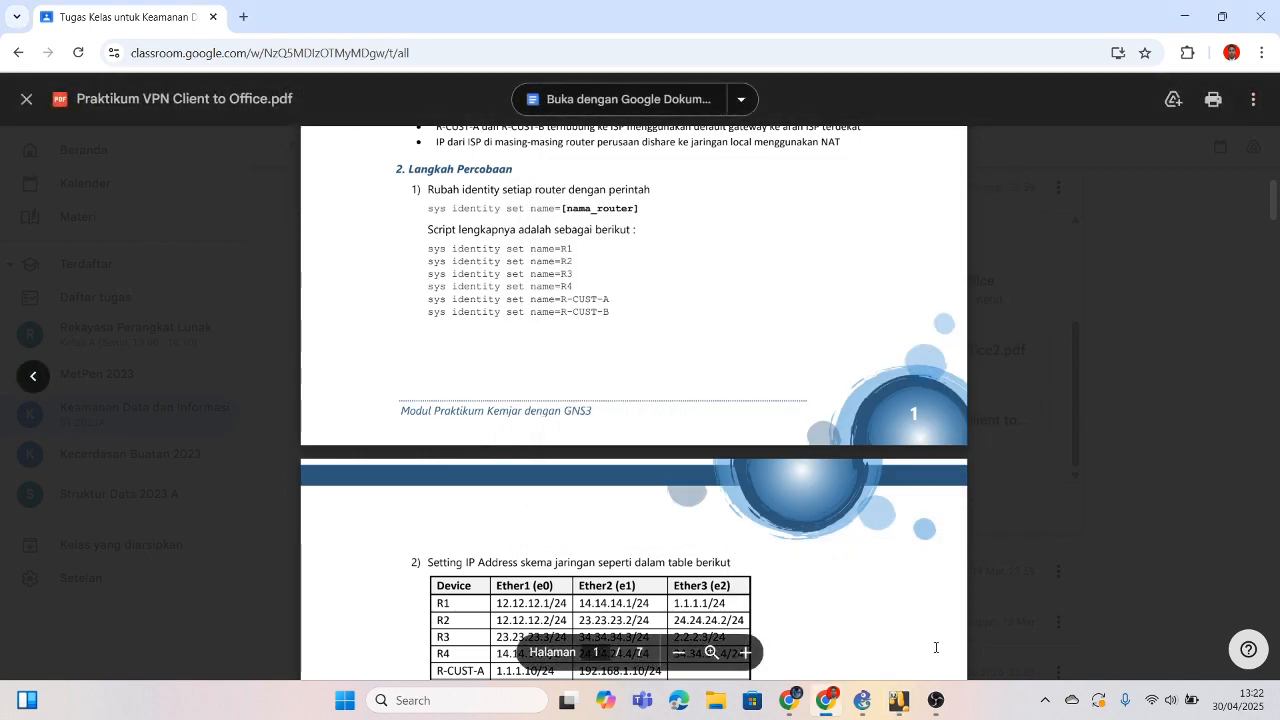
mouse_move(899, 700)
click(562, 620)
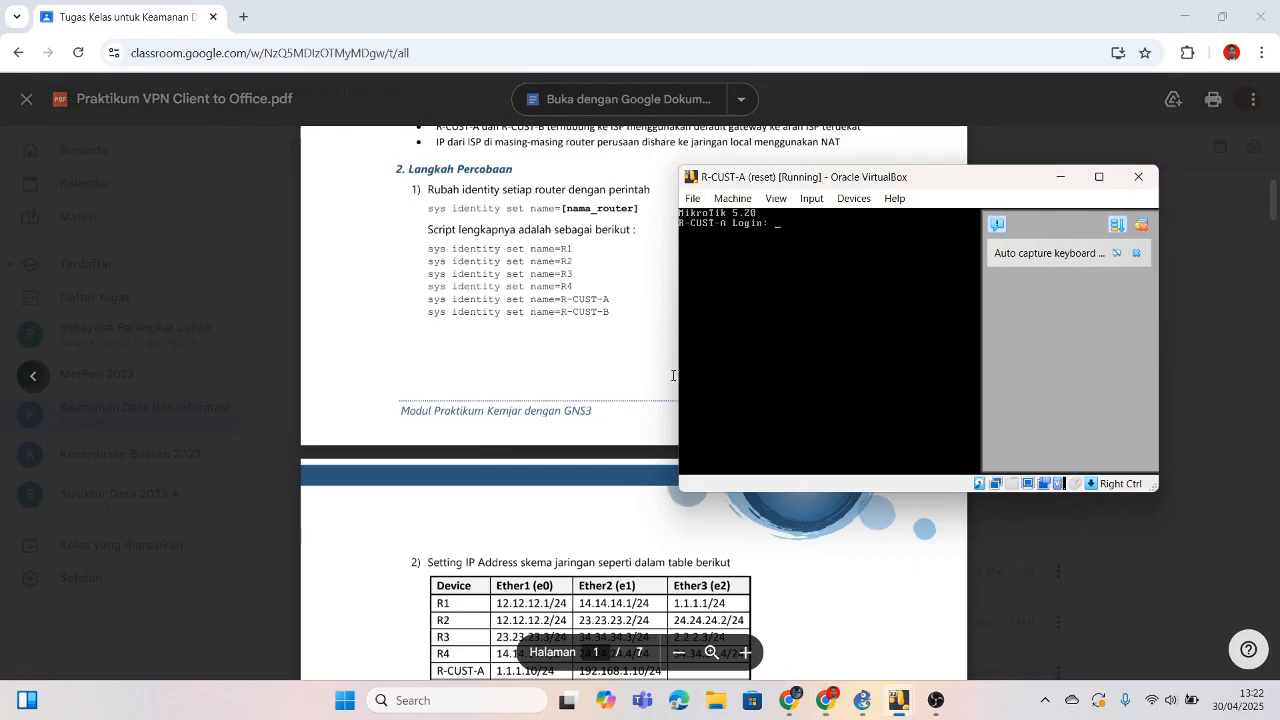
text(admin)
key(Return)
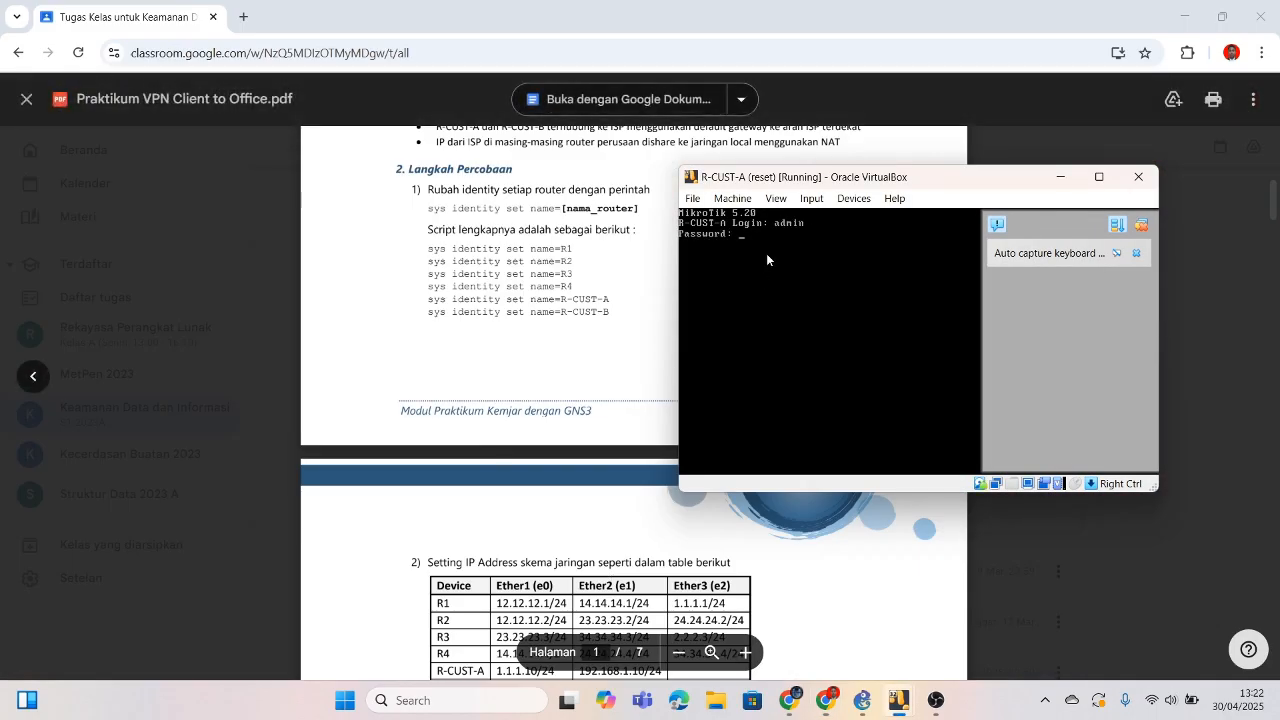
key(Return)
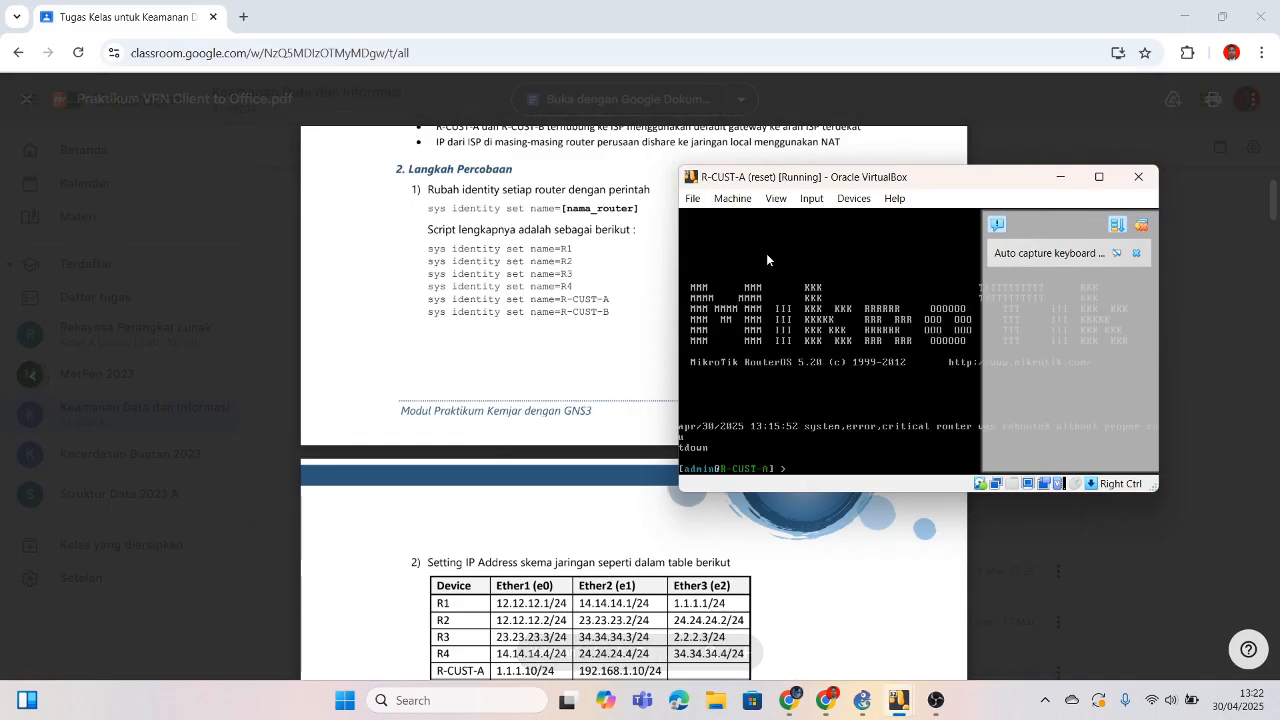
click(1061, 177)
Step: Log in as admin on R-CUST-B and minimize its console window
mouse_move(898, 702)
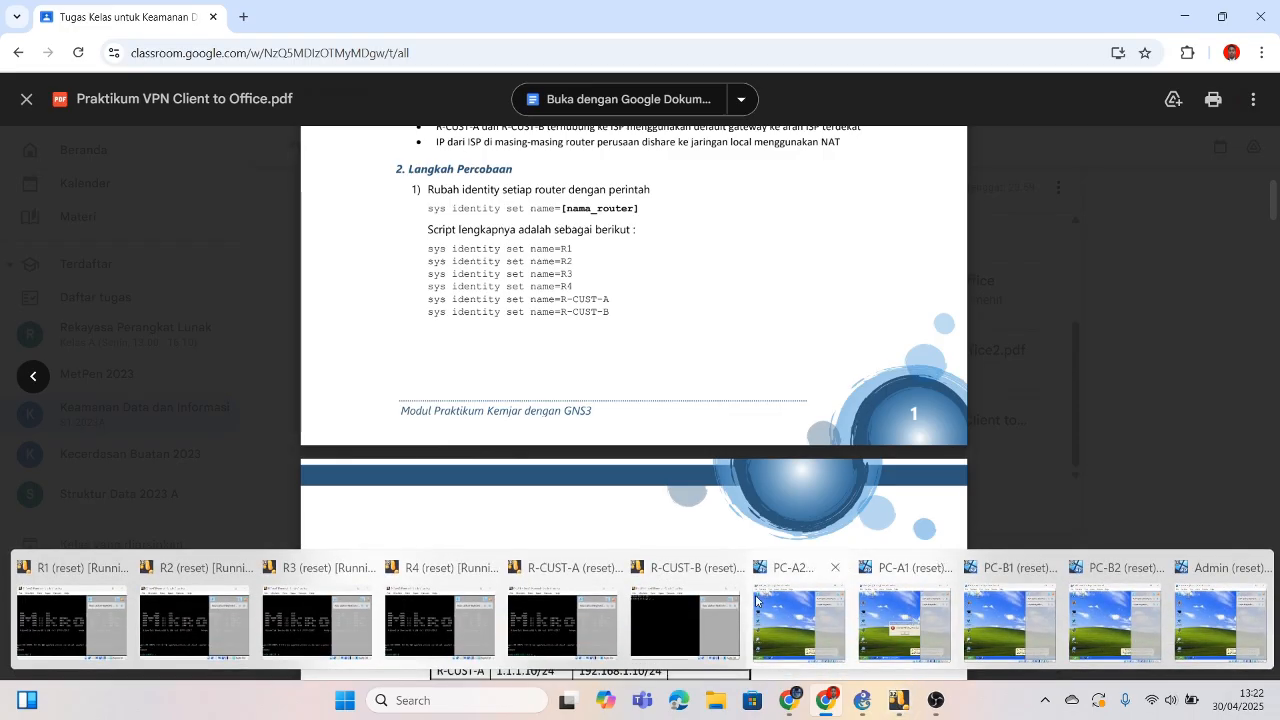
click(685, 650)
text(admi)
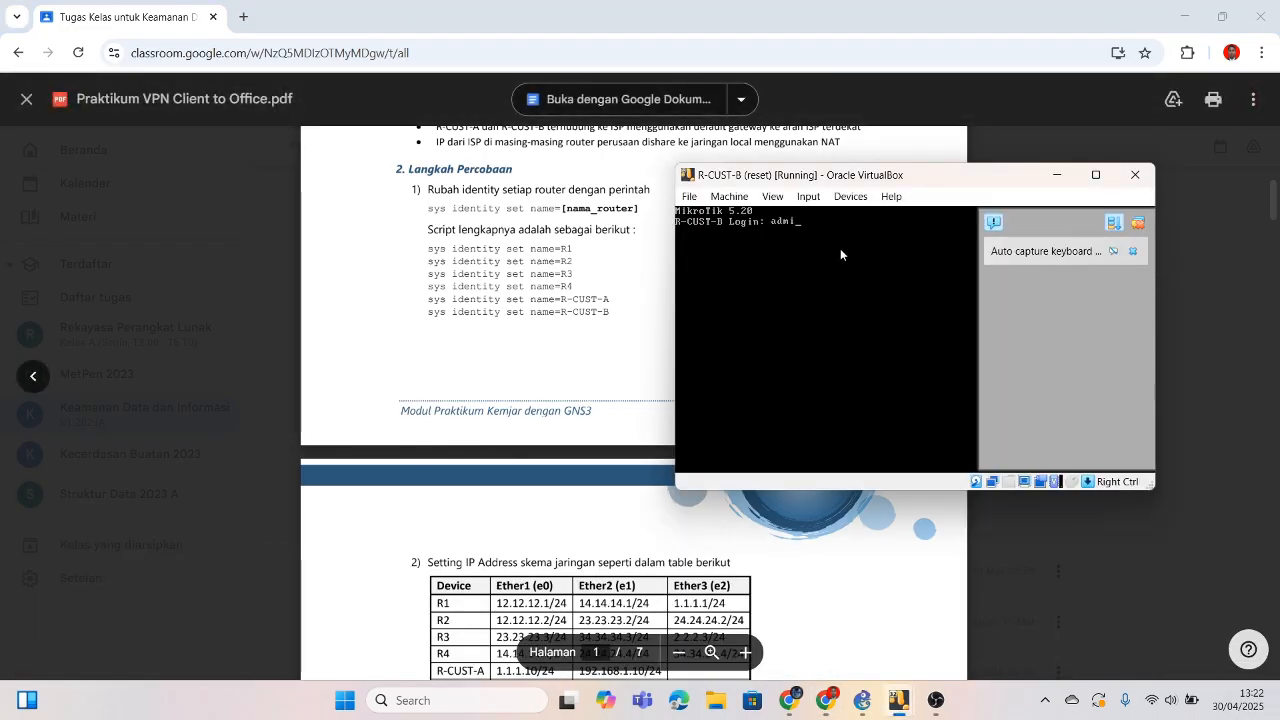
text(n)
key(Return)
key(Return)
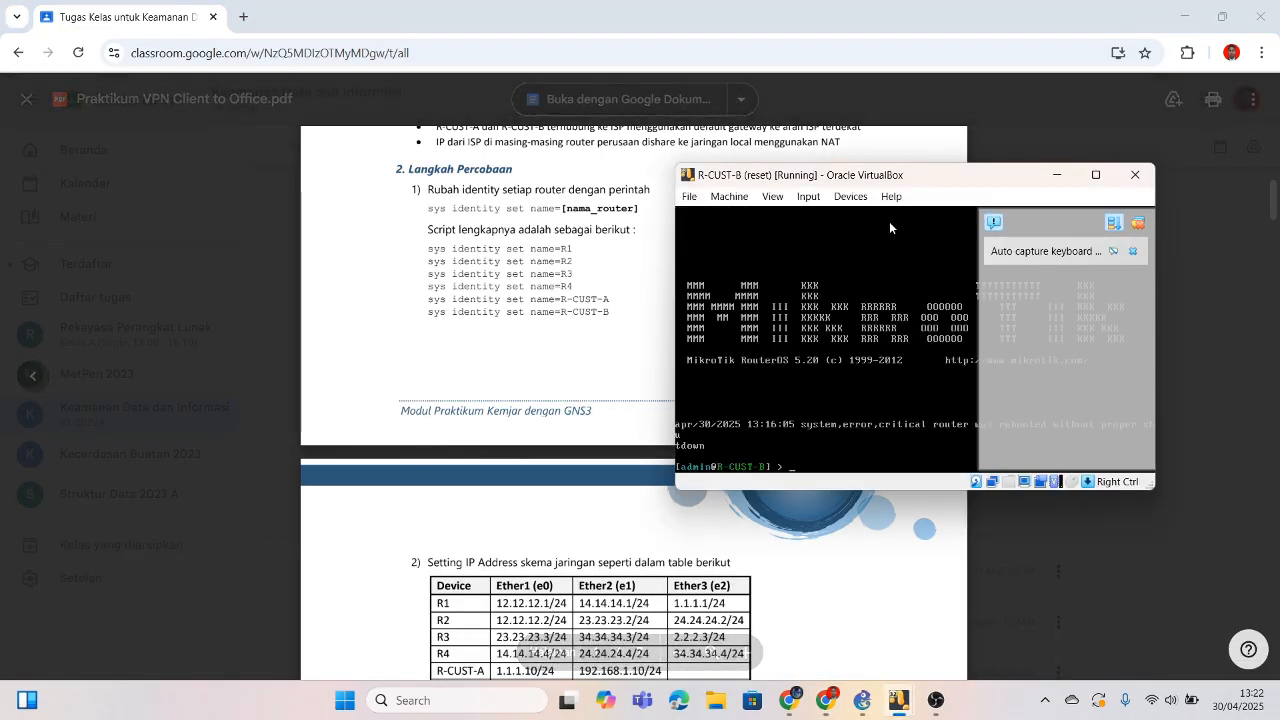
click(1062, 175)
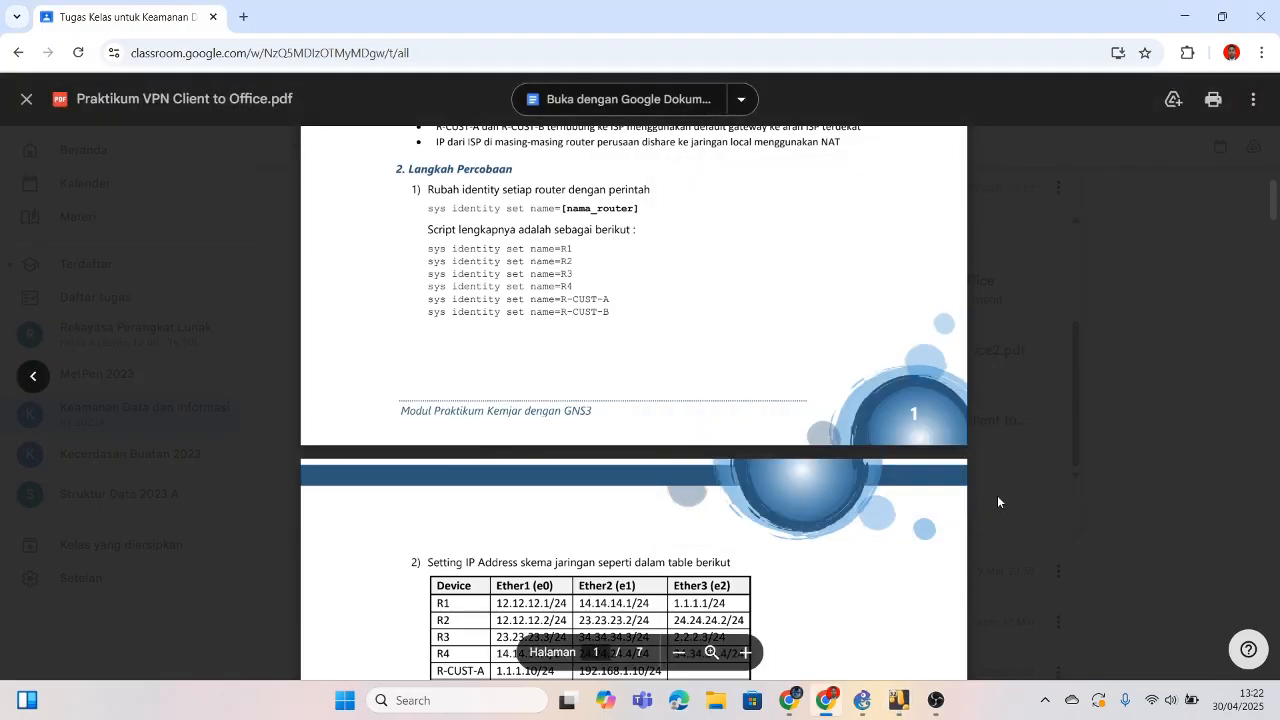
mouse_move(898, 700)
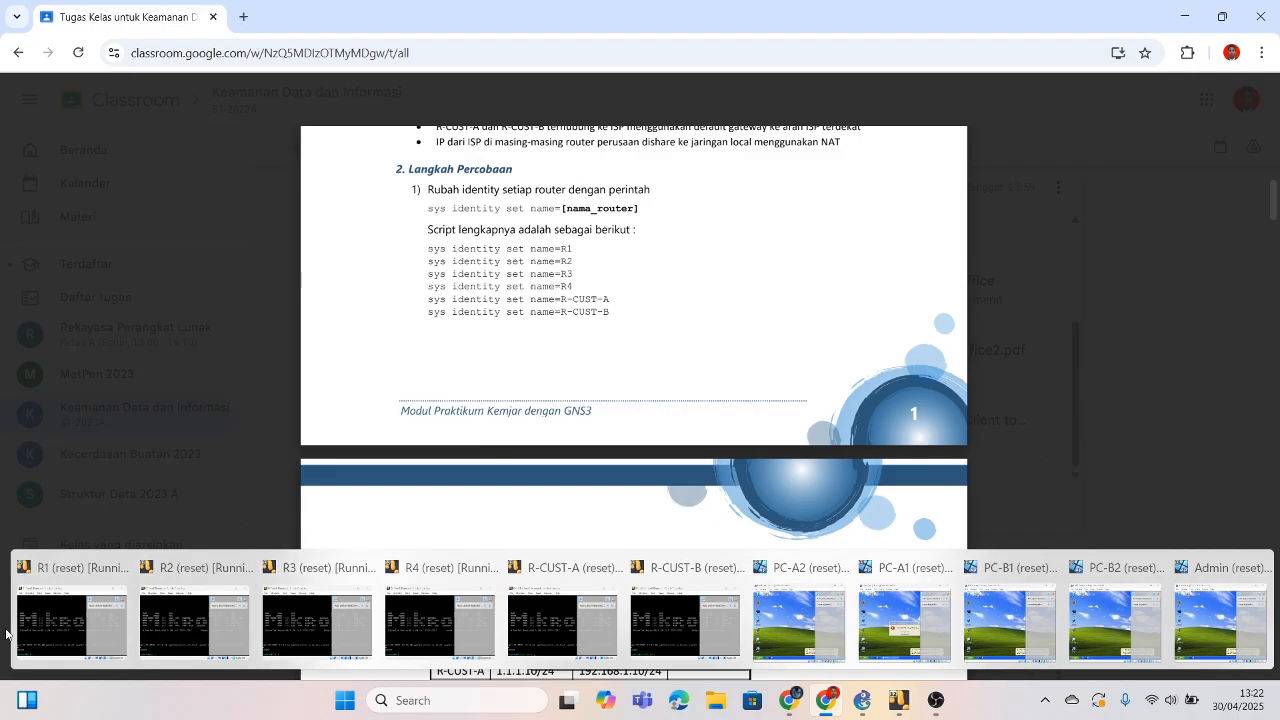
mouse_move(80, 607)
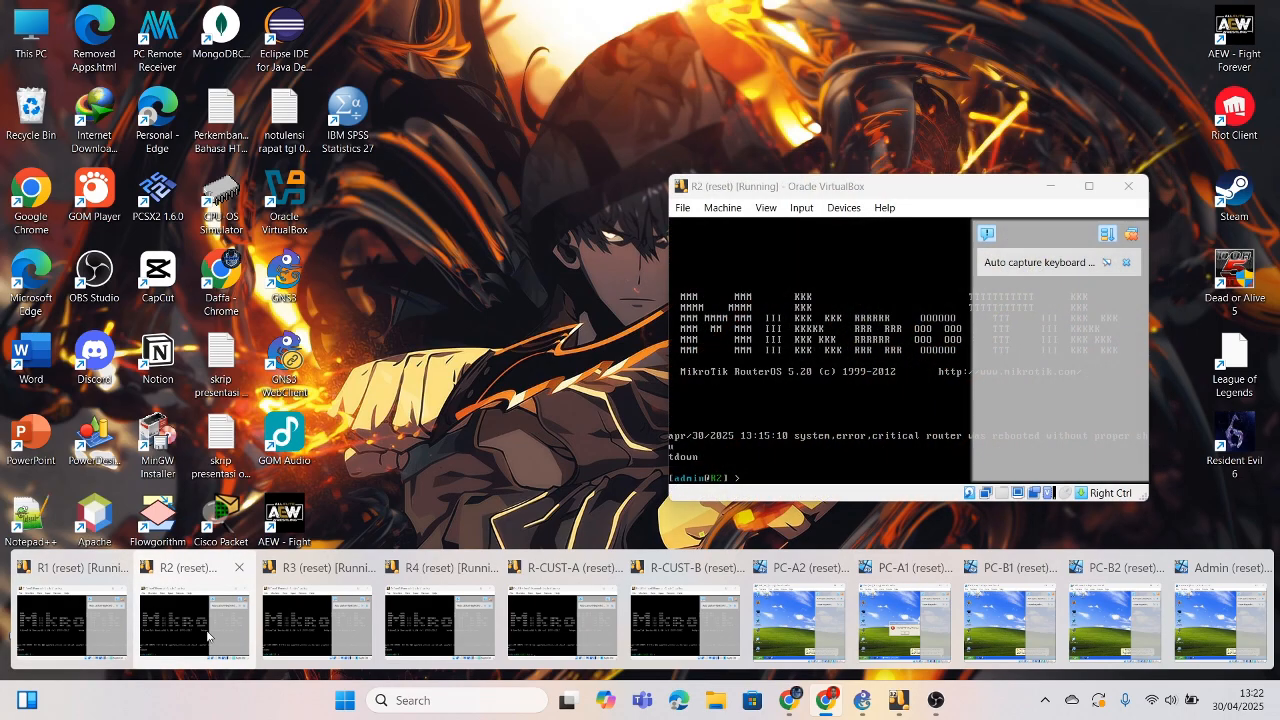
mouse_move(300, 645)
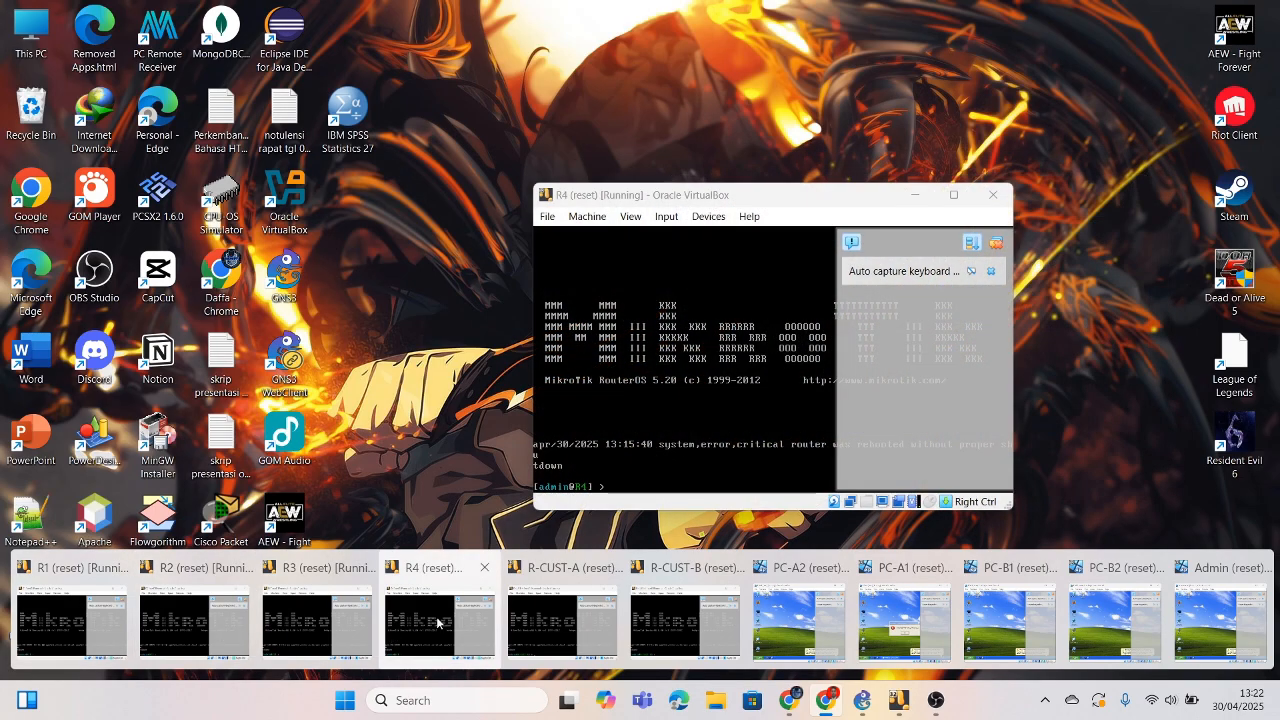
mouse_move(576, 620)
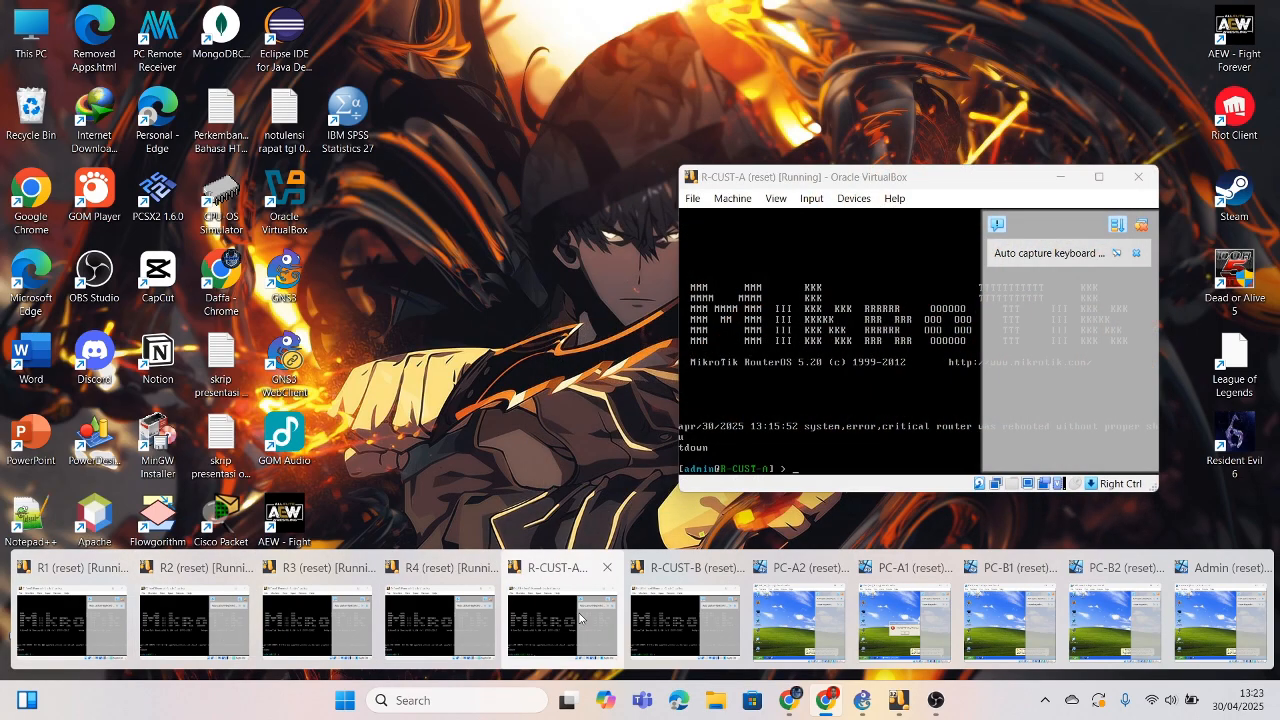
mouse_move(716, 625)
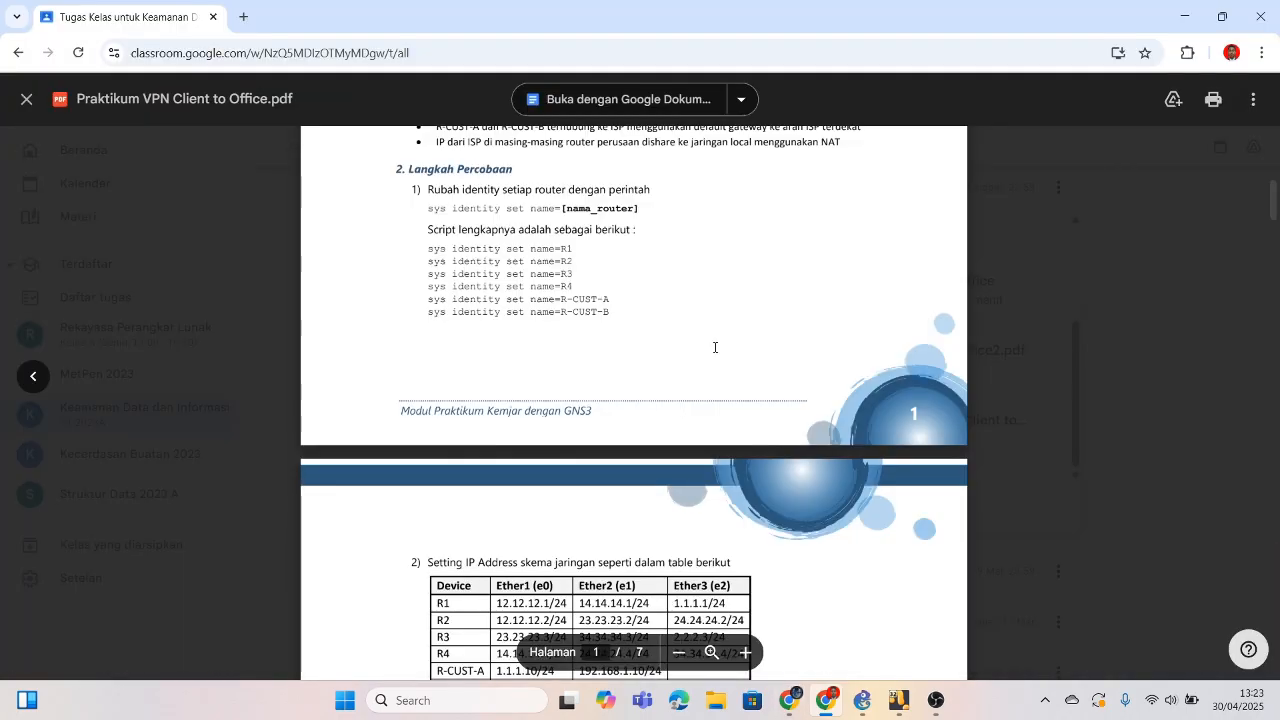
scroll(715, 347, down, 5)
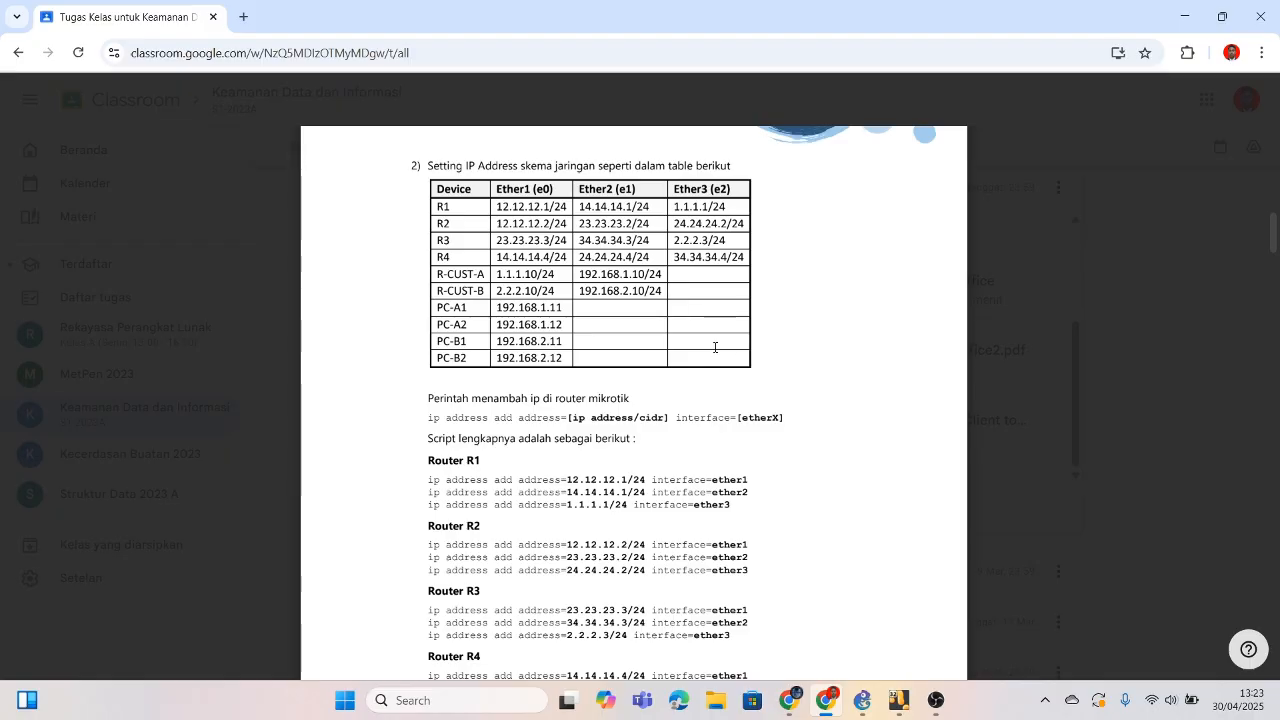
scroll(715, 347, down, 5)
scroll(713, 344, up, 4)
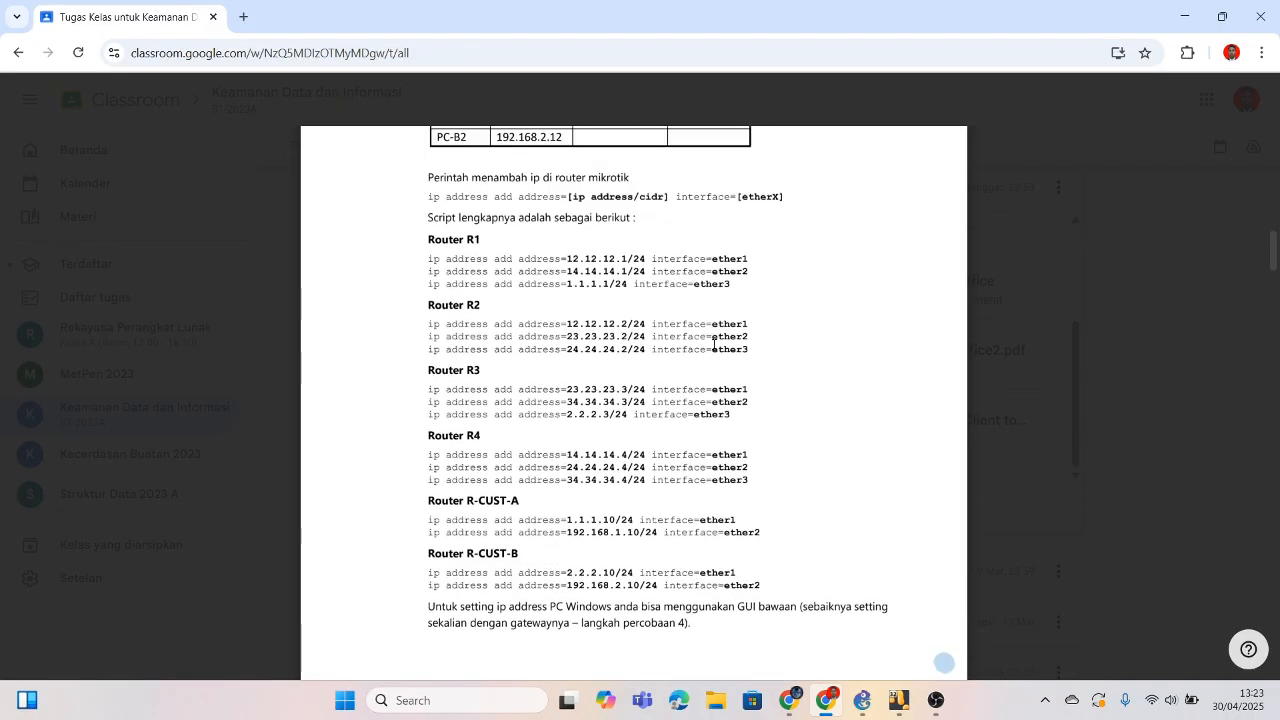
scroll(713, 344, up, 3)
scroll(713, 344, down, 4)
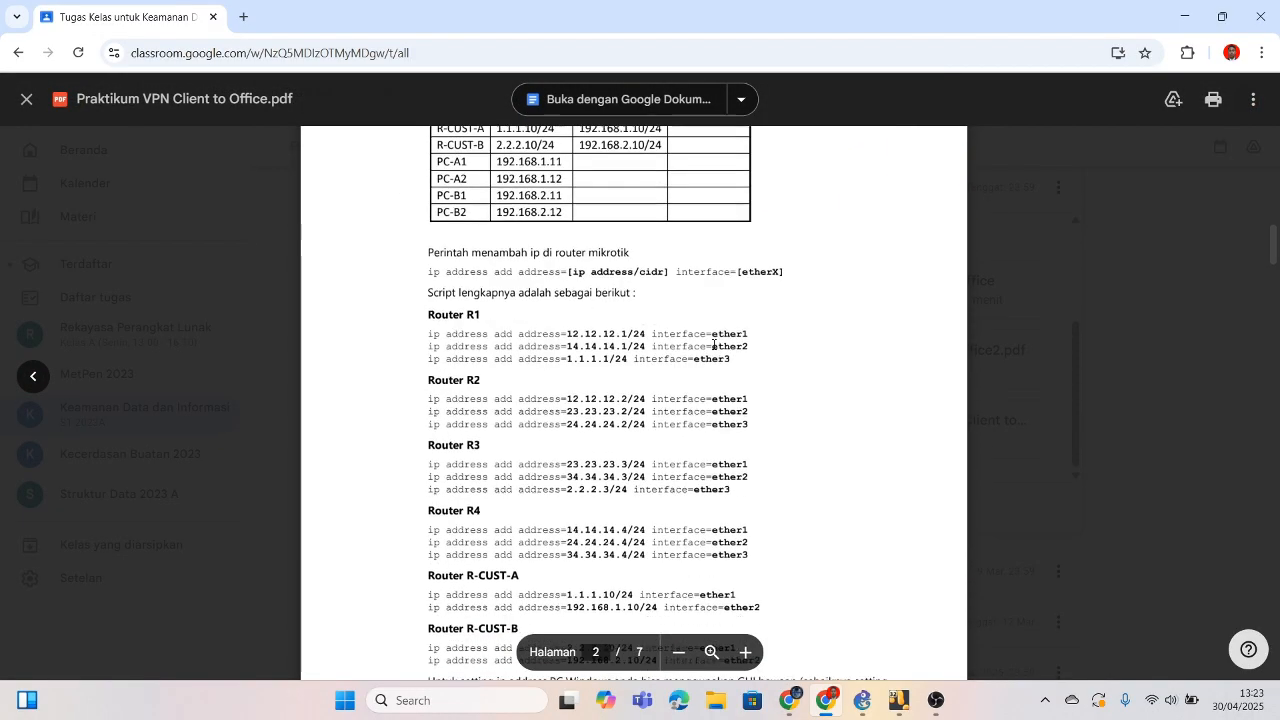
scroll(713, 344, down, 2)
scroll(713, 344, up, 1)
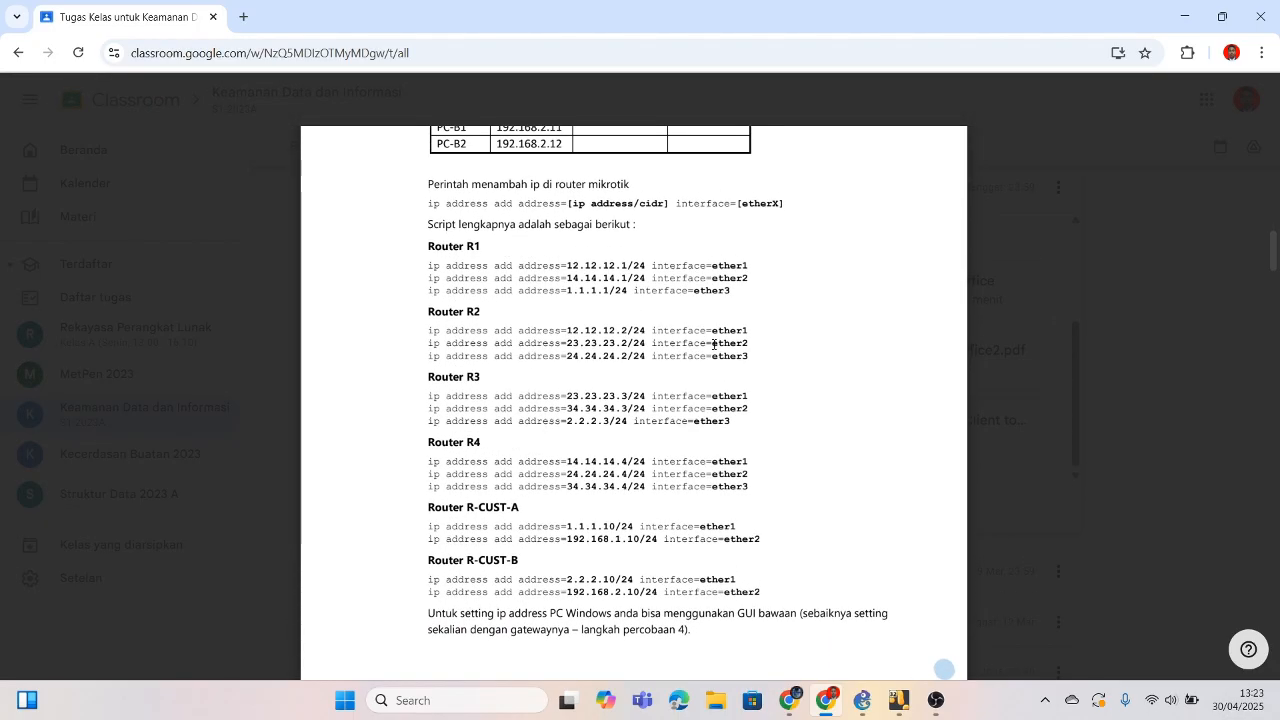
scroll(713, 344, up, 3)
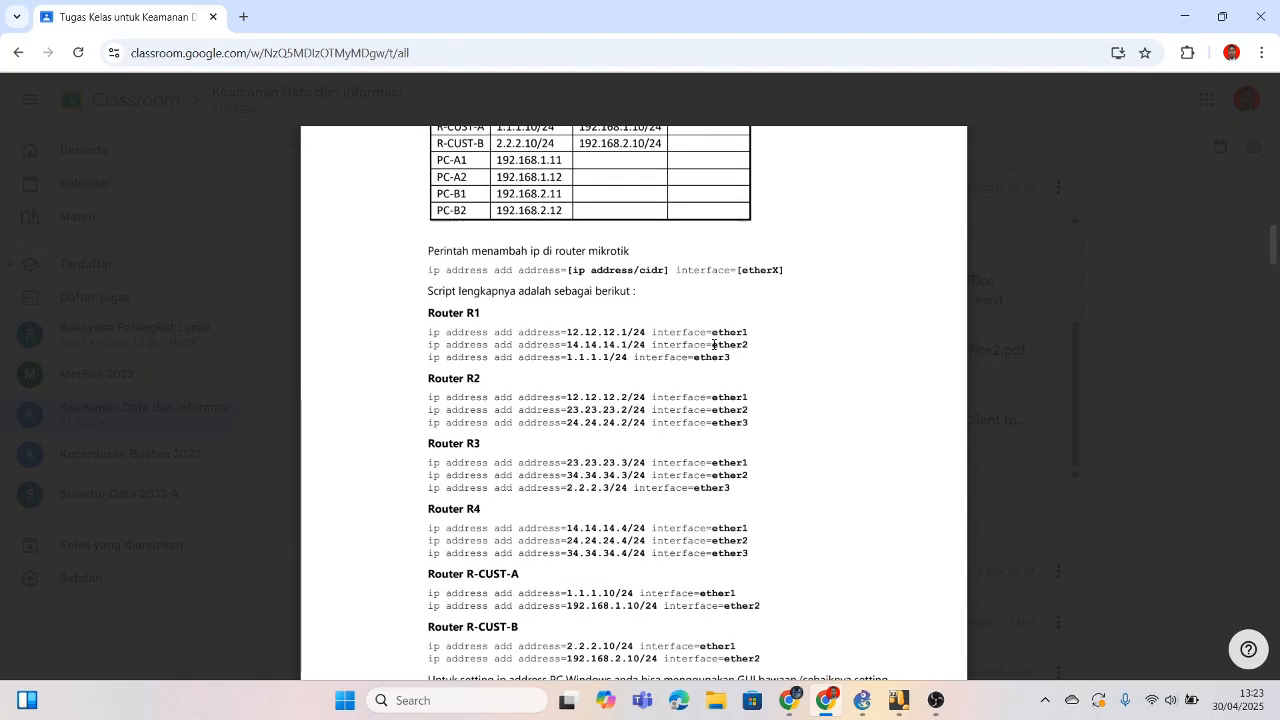
scroll(713, 344, up, 2)
scroll(713, 344, down, 1)
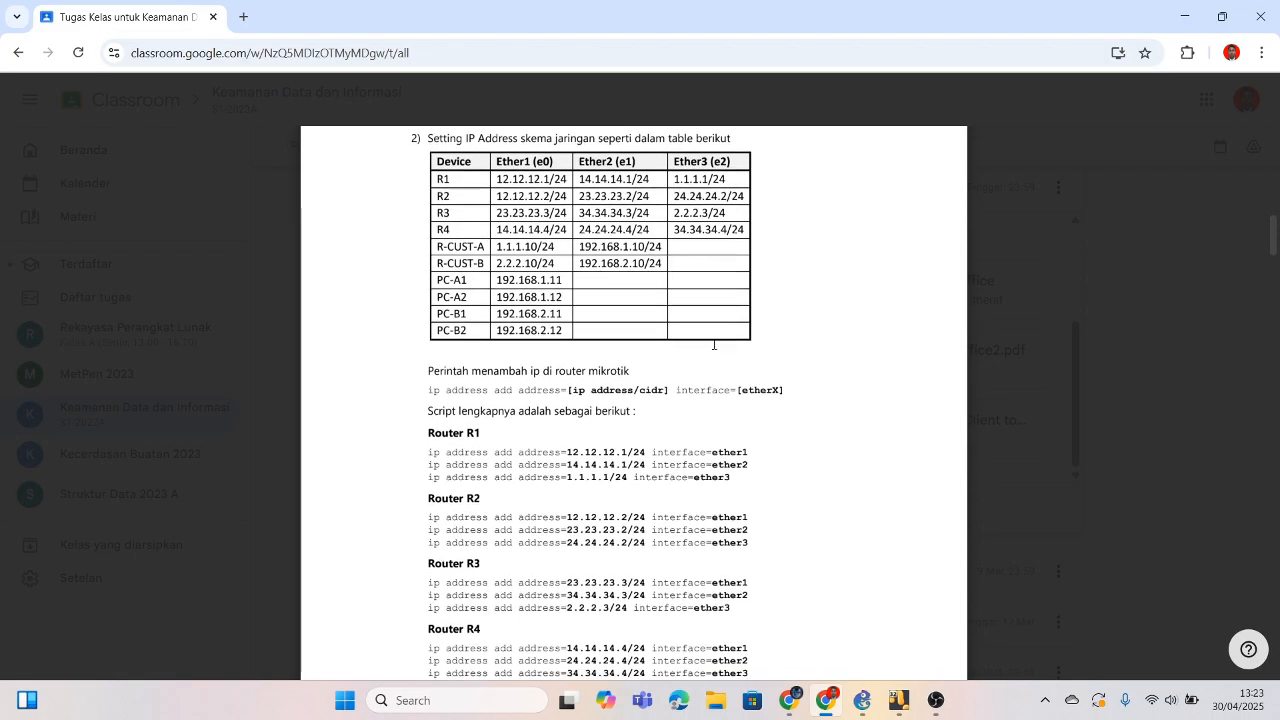
scroll(713, 344, up, 1)
scroll(713, 344, down, 2)
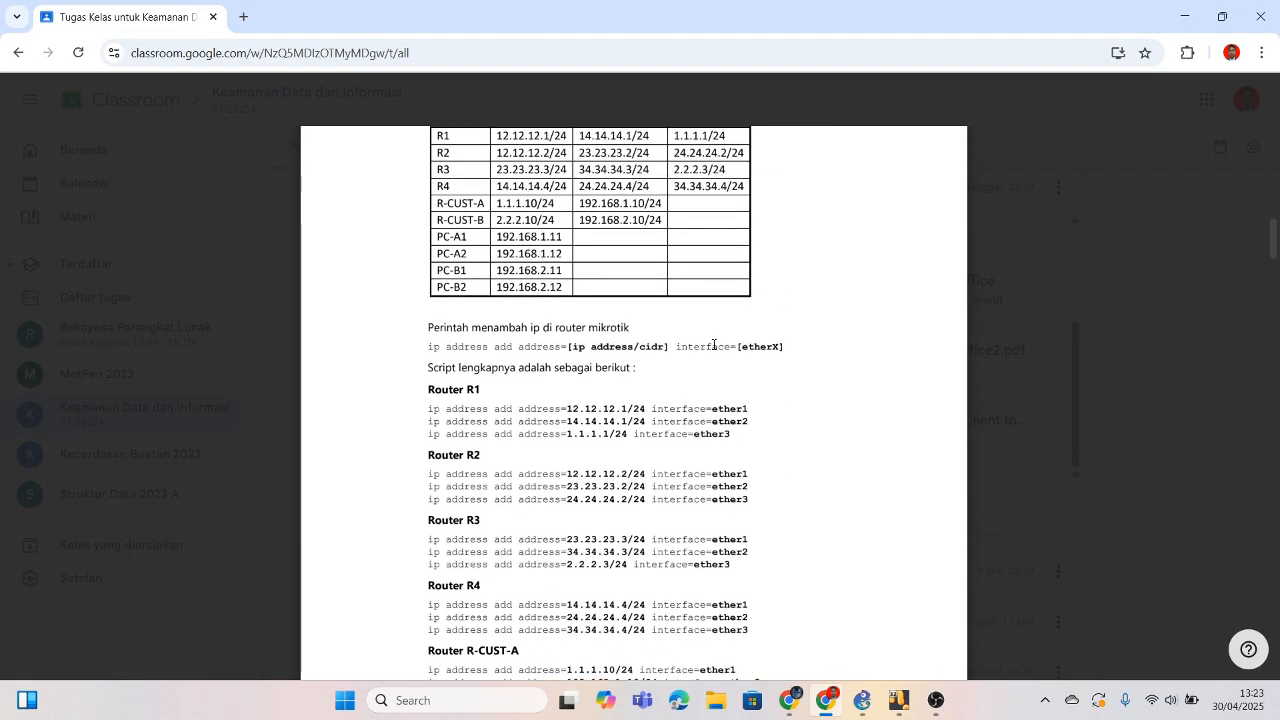
scroll(713, 344, up, 2)
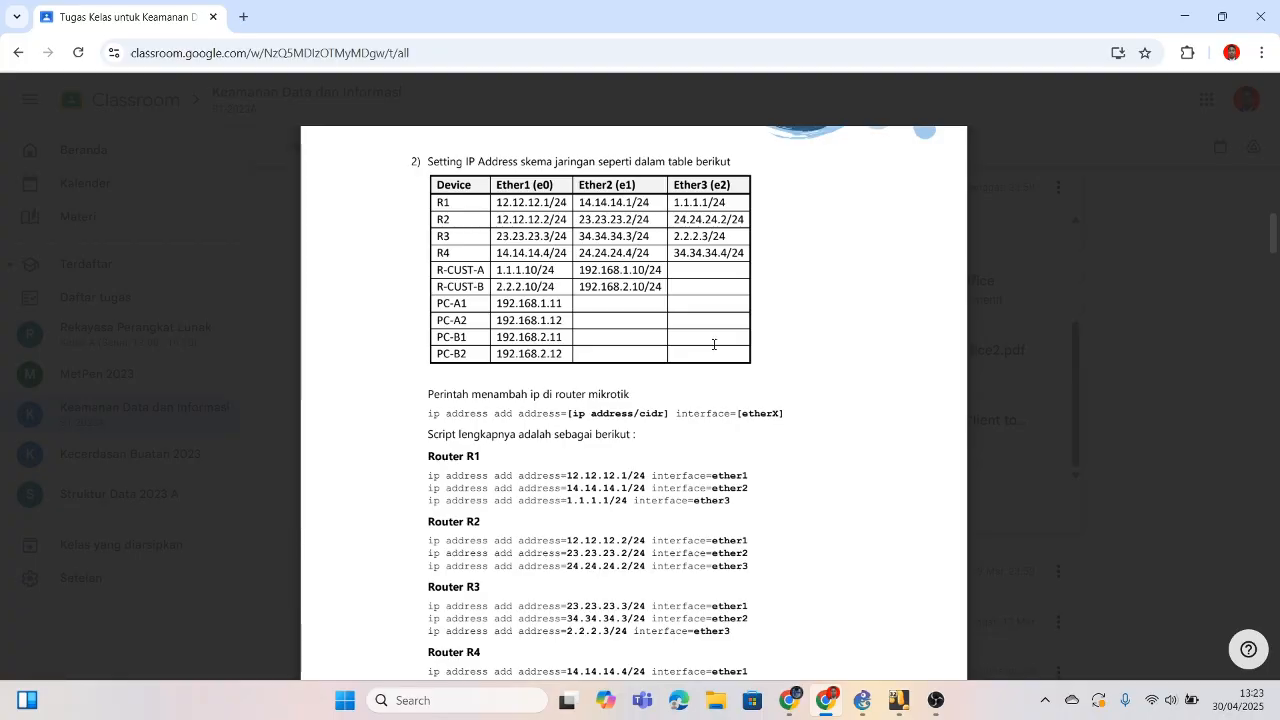
scroll(713, 344, down, 1)
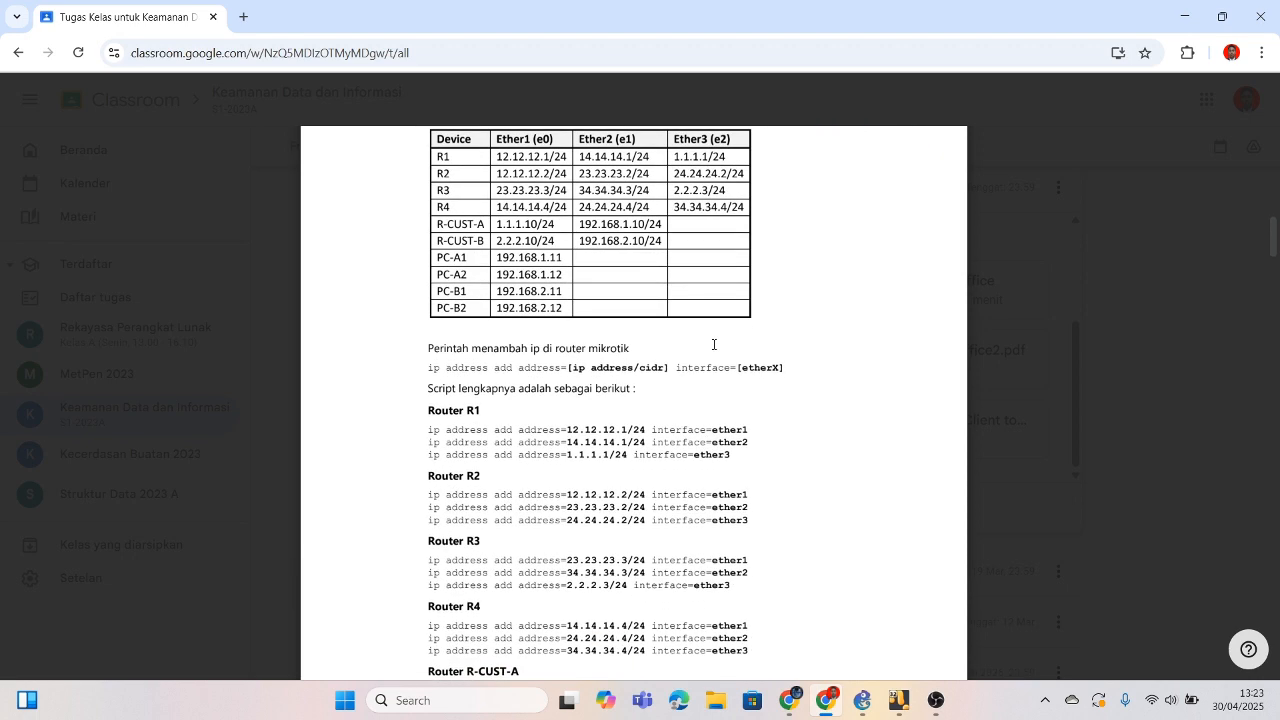
scroll(713, 344, down, 5)
scroll(713, 344, up, 2)
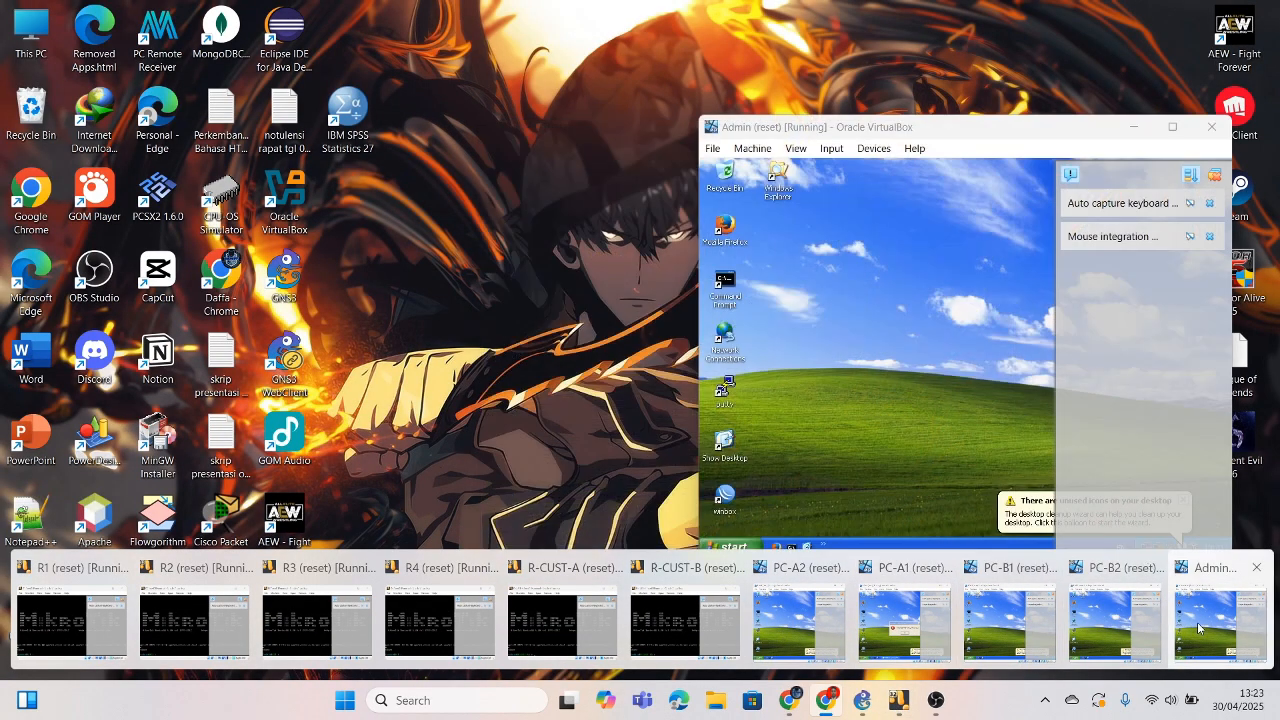
Step: Launch WinBox in the Admin XP VM and connect to router R1 from the discovered list
click(1194, 625)
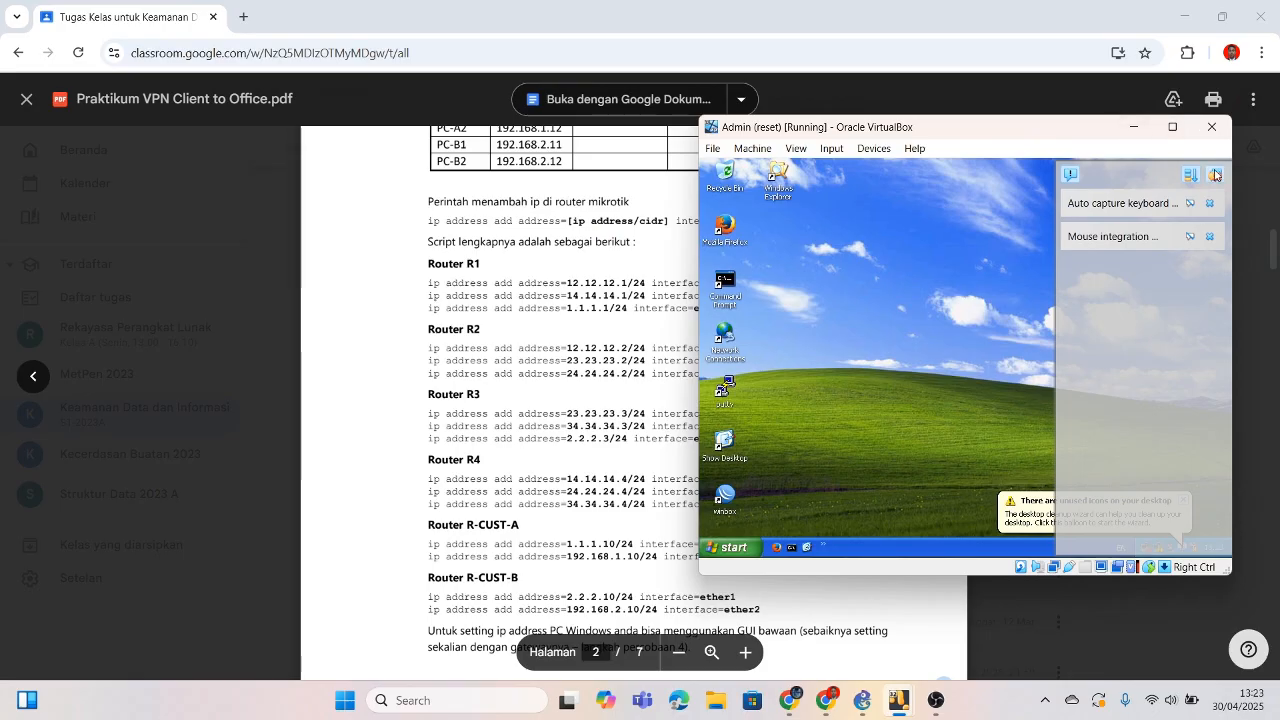
double_click(726, 497)
click(866, 191)
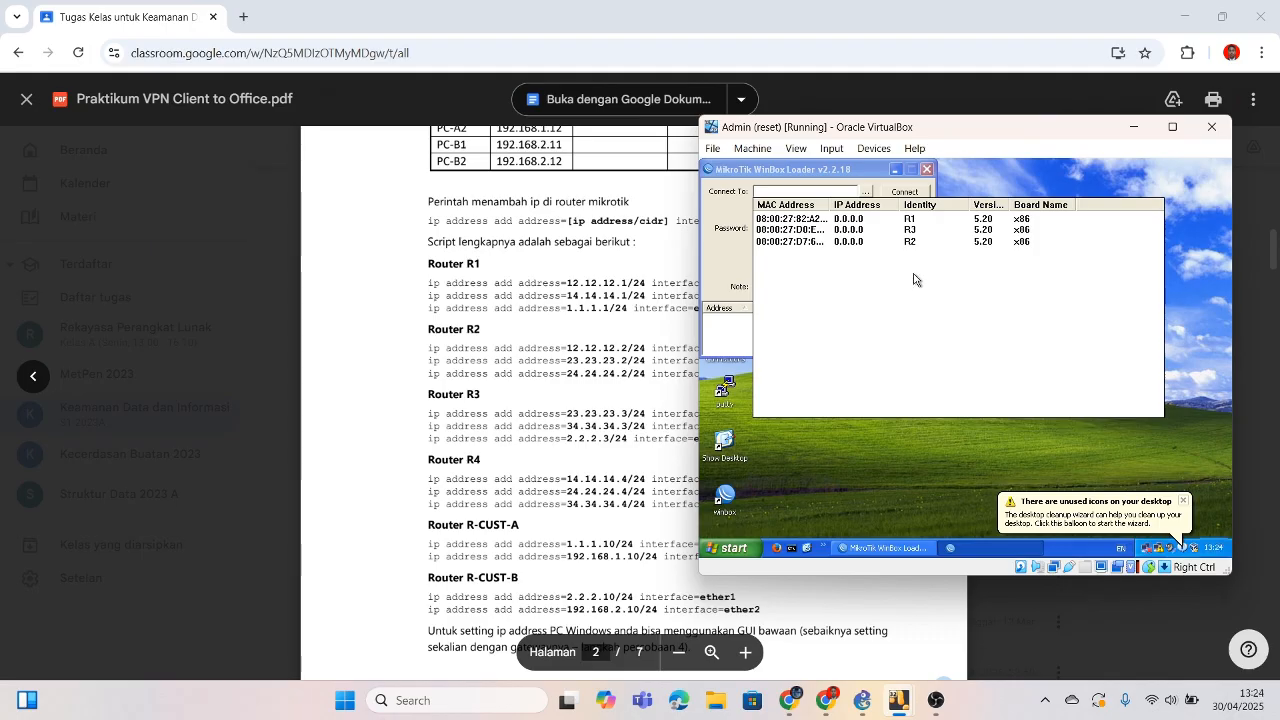
click(923, 222)
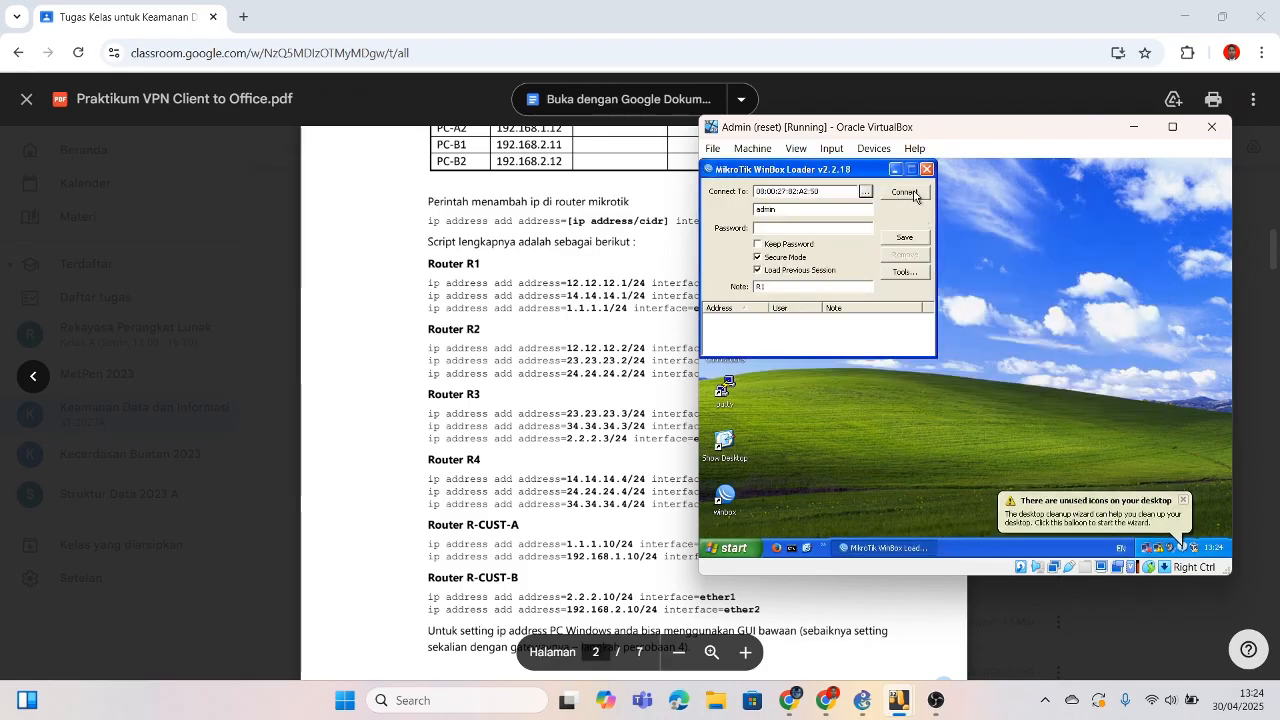
click(913, 190)
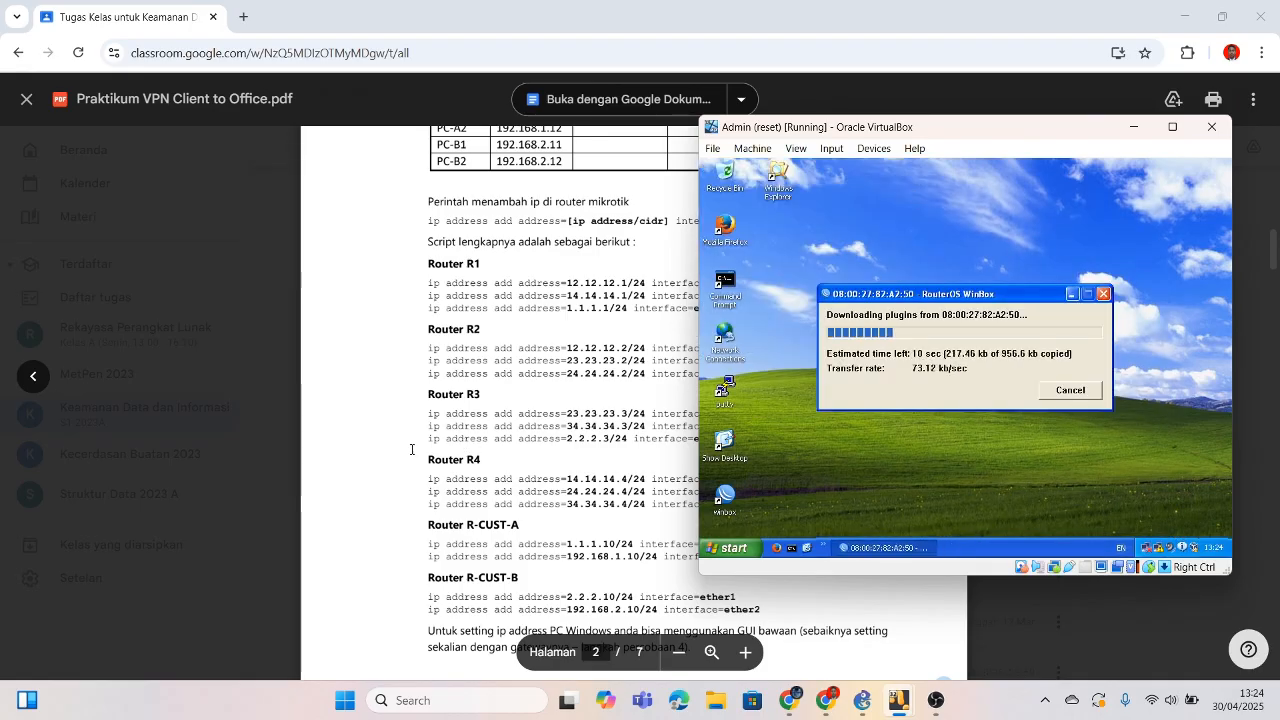
Step: Scroll the lab PDF down to page 5, step 8 on the R-CUST-A PPTP server
click(411, 449)
scroll(411, 449, down, 15)
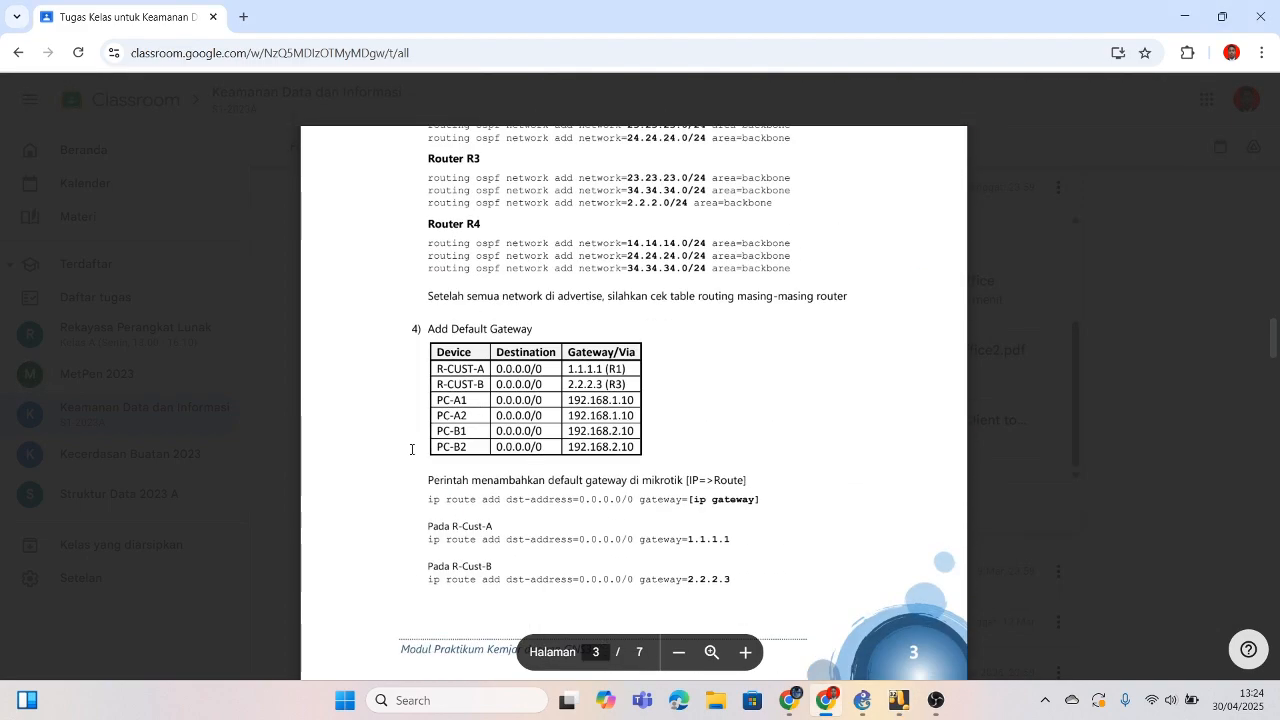
scroll(411, 449, down, 12)
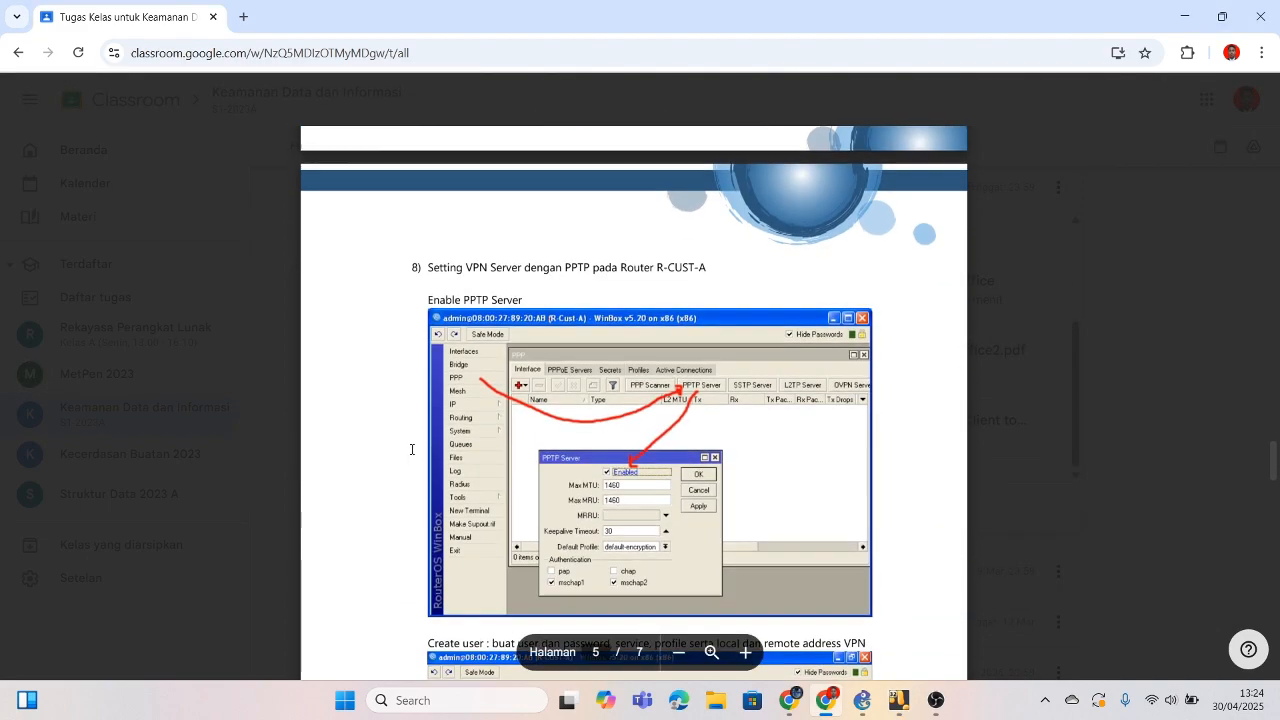
Step: Open R1's IP address list and add 12.12.12.1/24 on ether1
scroll(411, 449, up, 18)
scroll(411, 449, up, 3)
scroll(411, 449, down, 4)
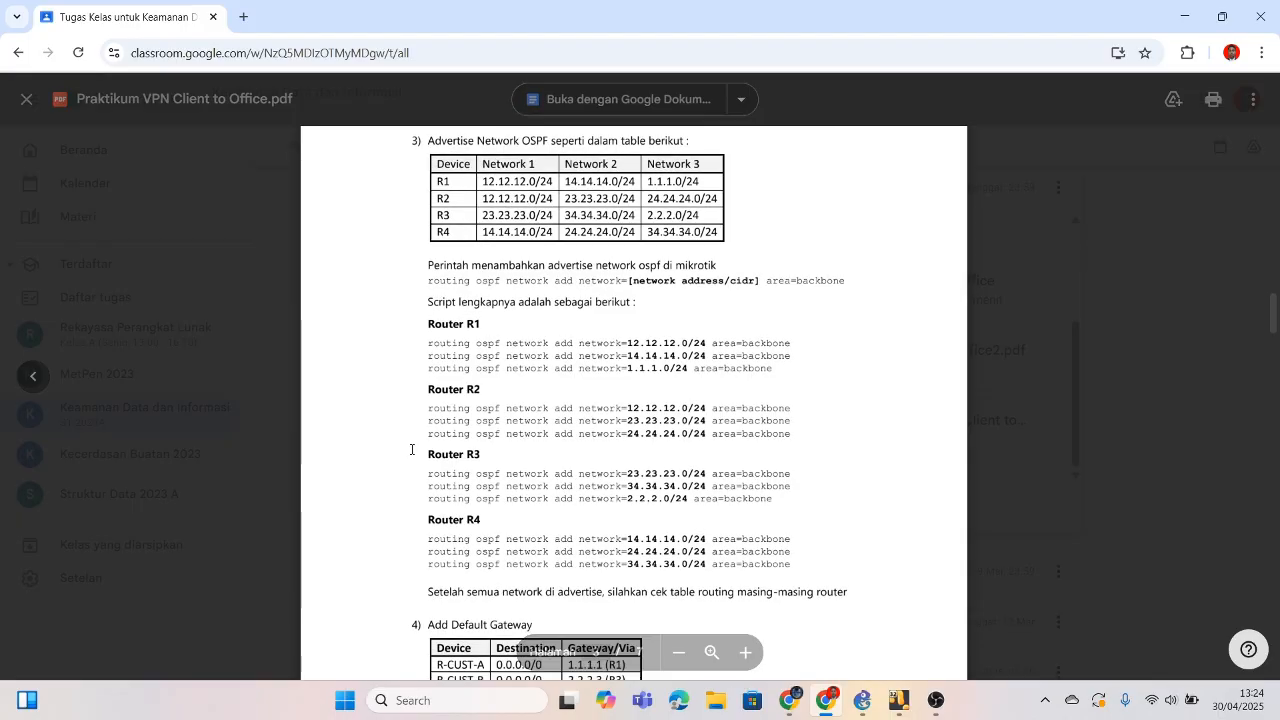
key(alt+Tab)
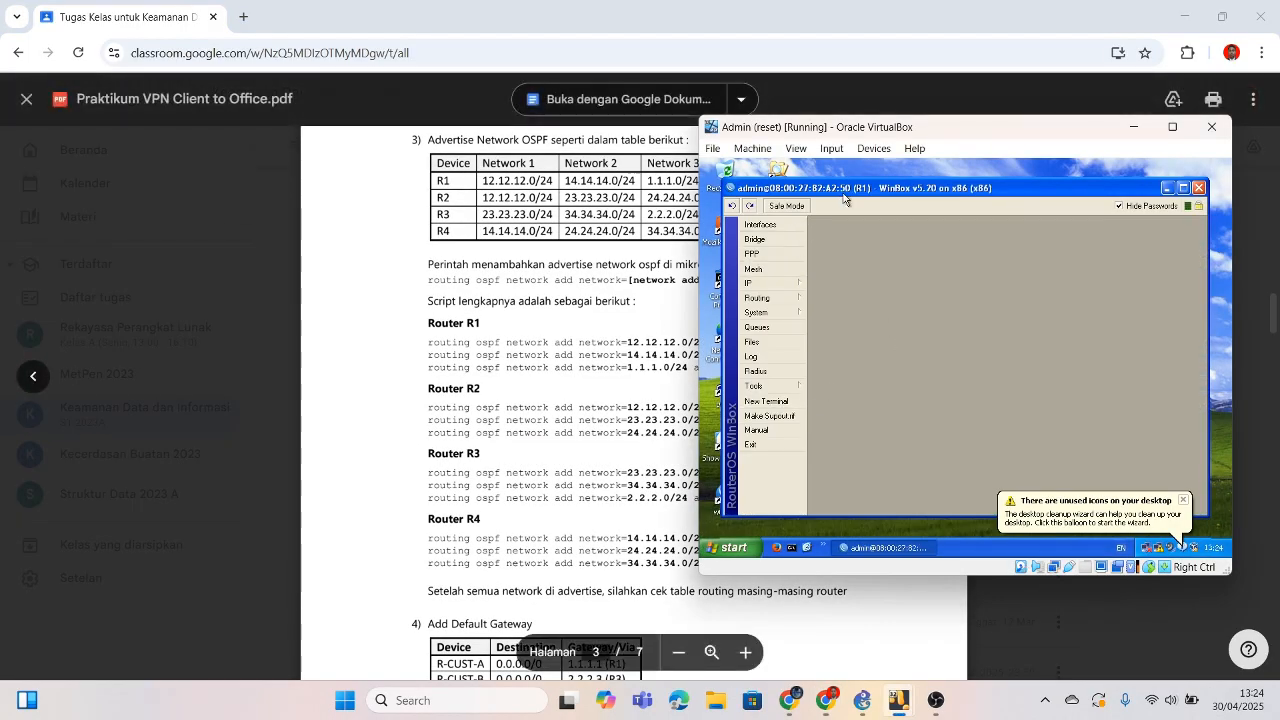
scroll(469, 287, up, 7)
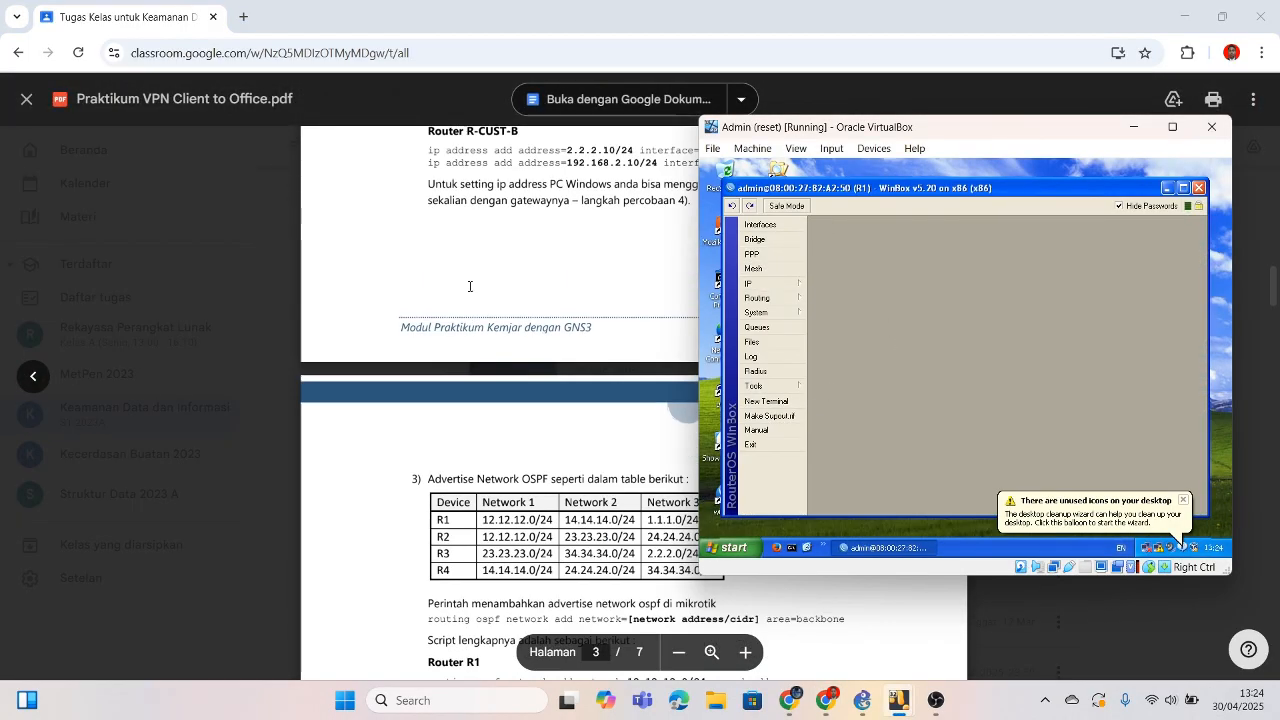
click(748, 283)
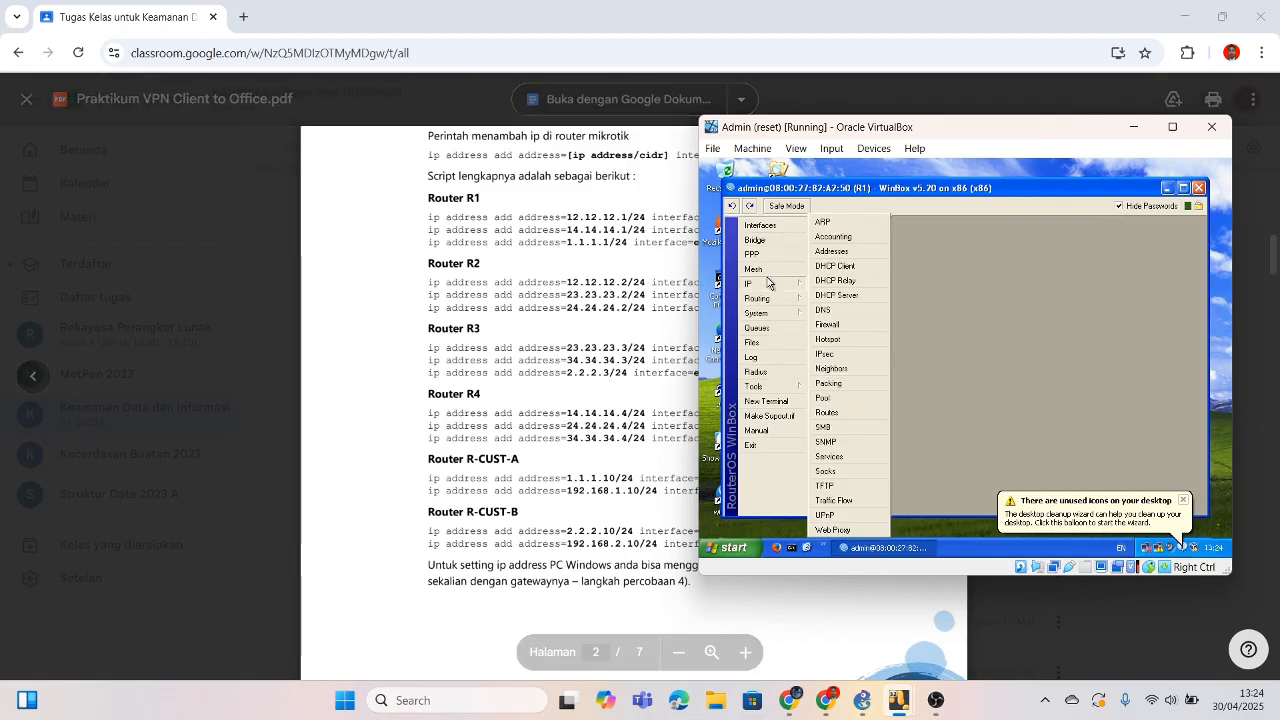
drag(902, 138, 959, 115)
click(888, 227)
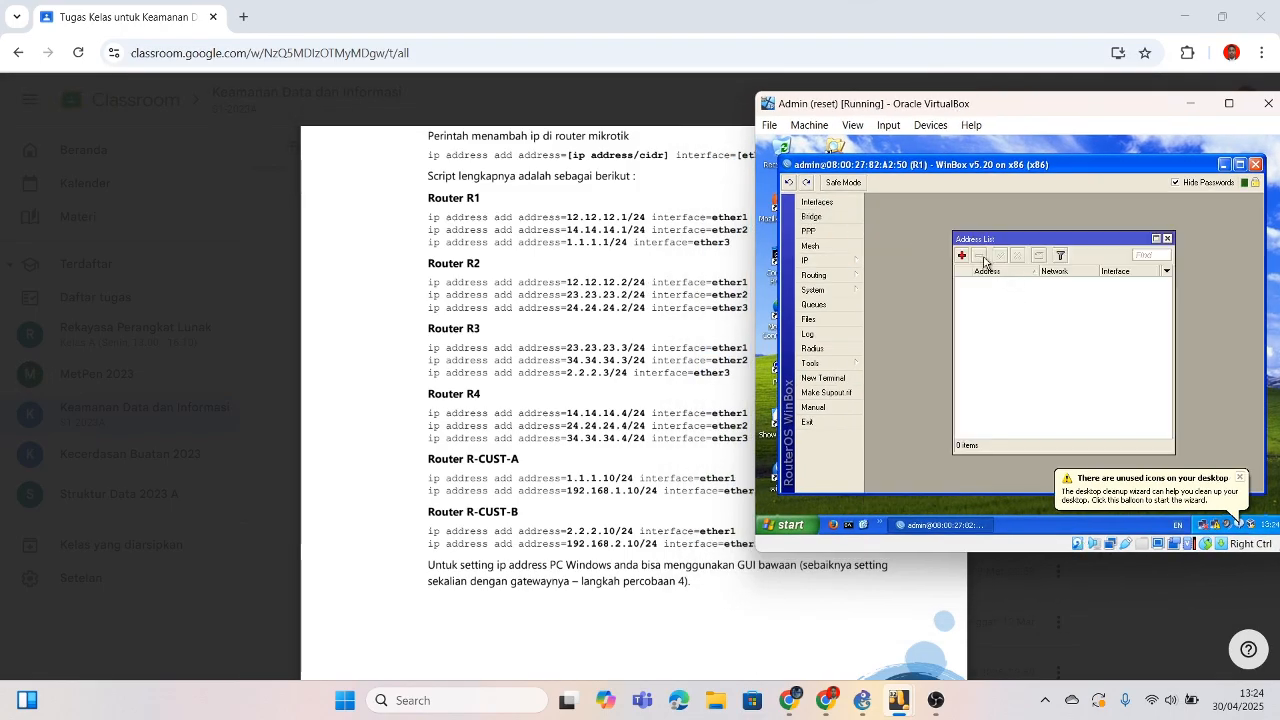
click(961, 258)
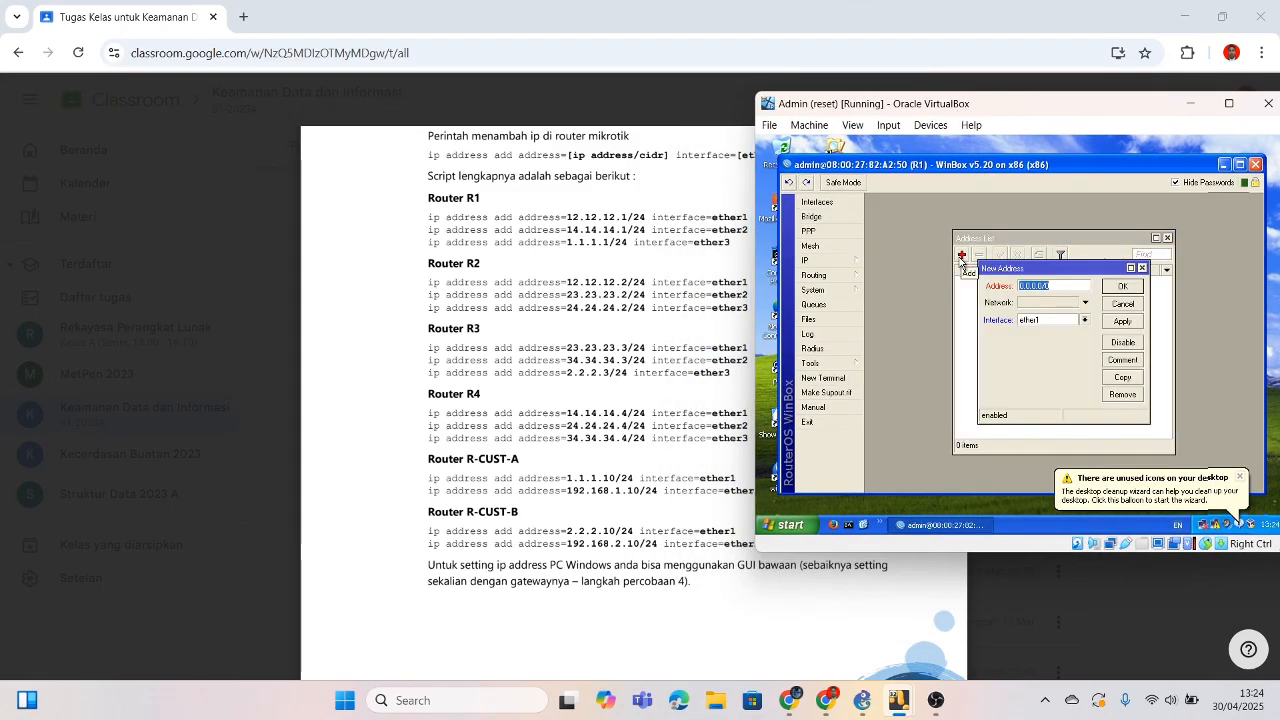
key(BackSpace)
text(12.12.12.1/24)
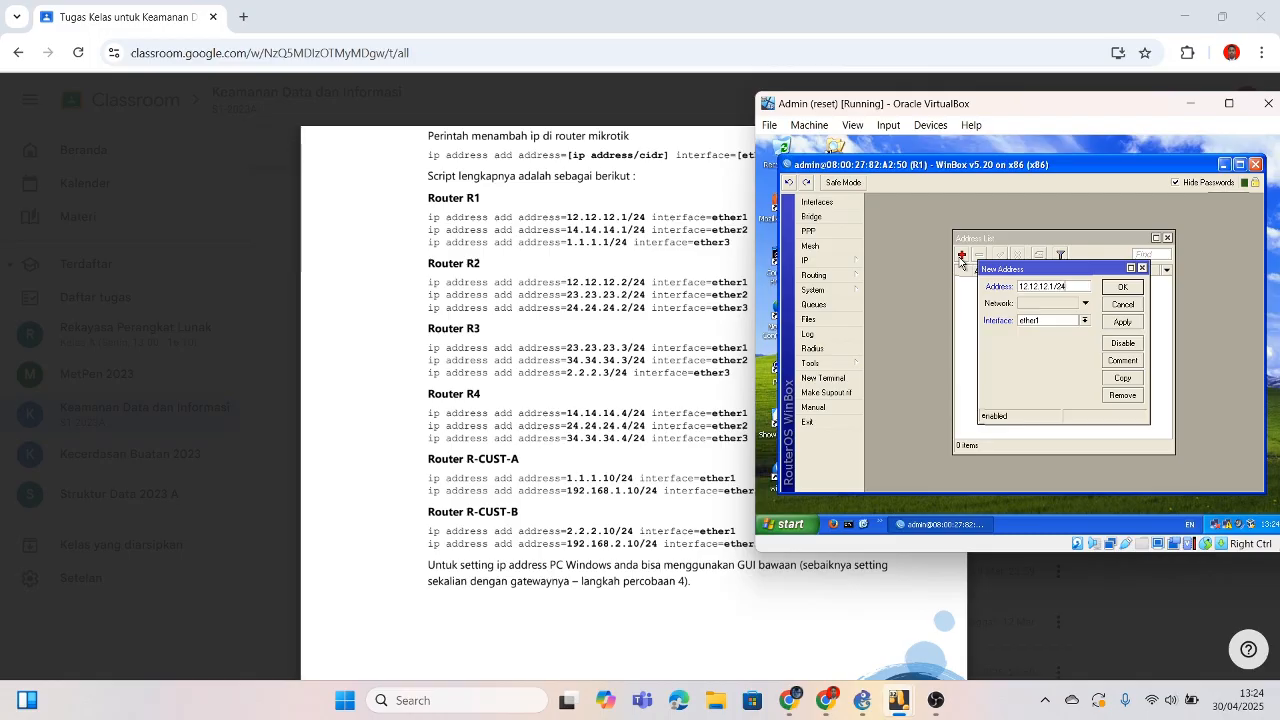
click(1122, 287)
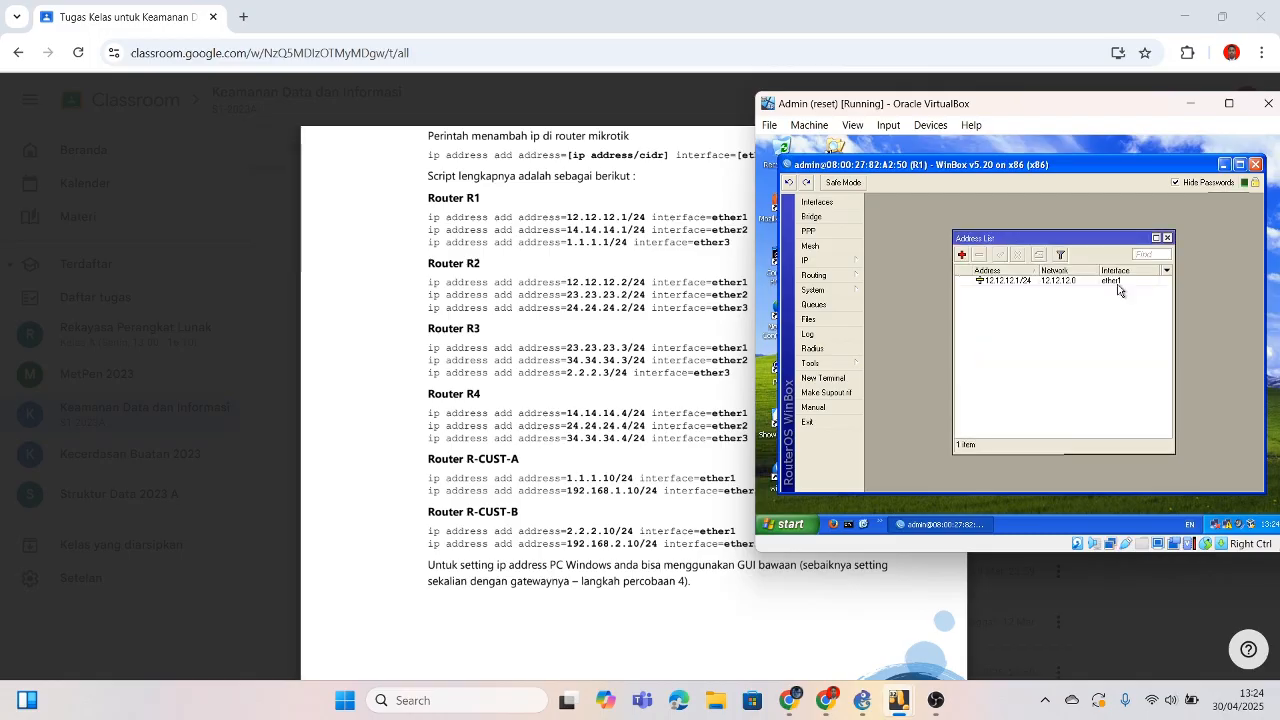
Step: Add 14.14.14.1/24 on ether2, fixing the mistyped dot before the prefix length
click(966, 260)
text(14)
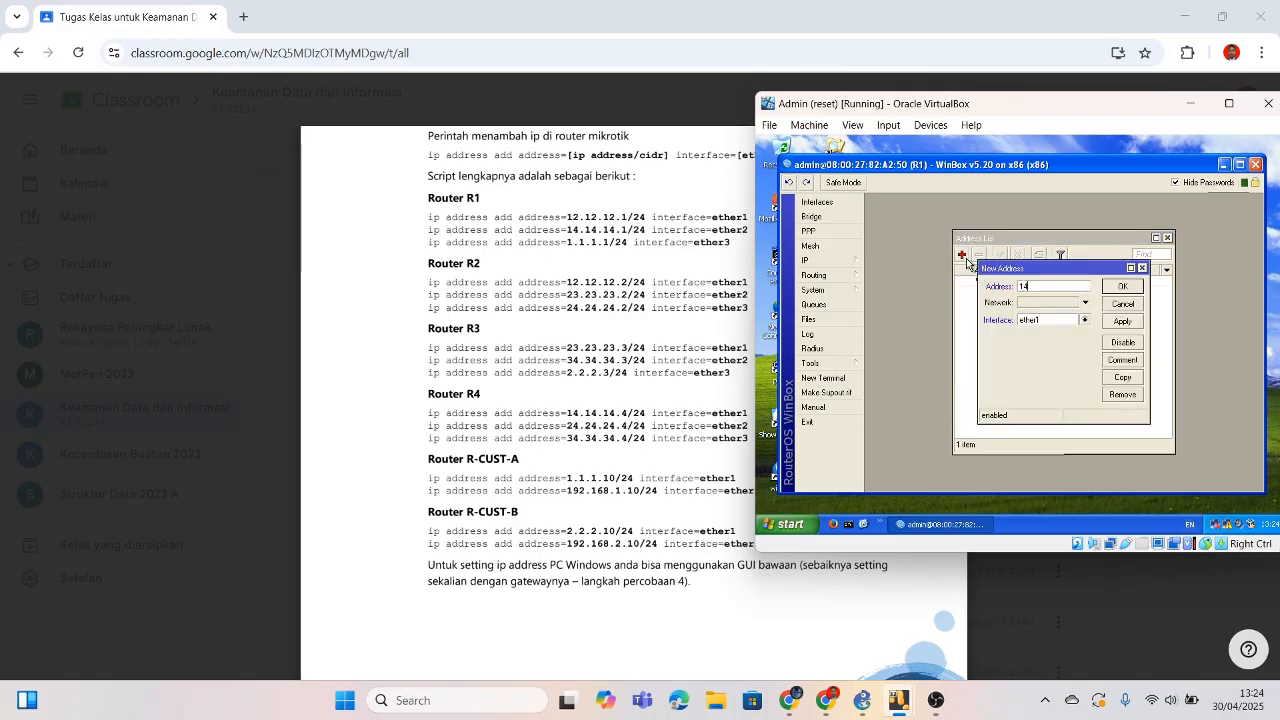
text(.14.14.1.24)
click(1085, 320)
click(1060, 337)
click(1122, 287)
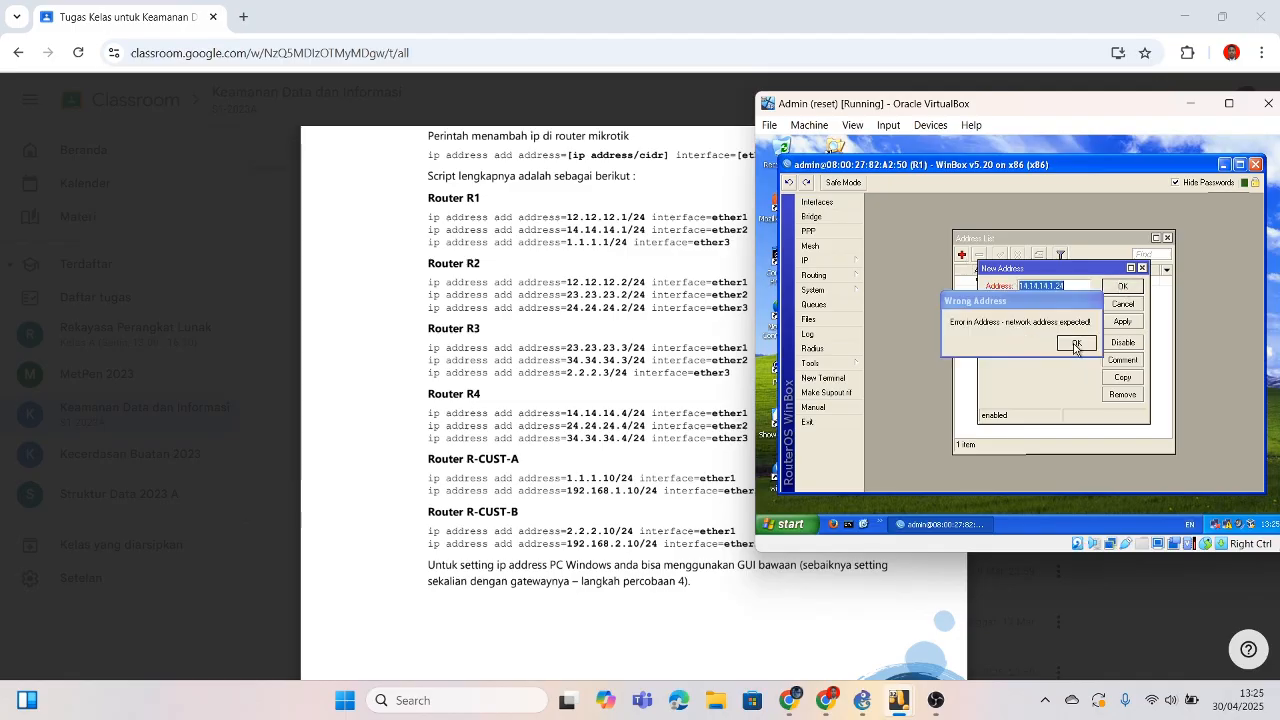
click(1077, 344)
click(1085, 320)
click(1060, 337)
click(1122, 287)
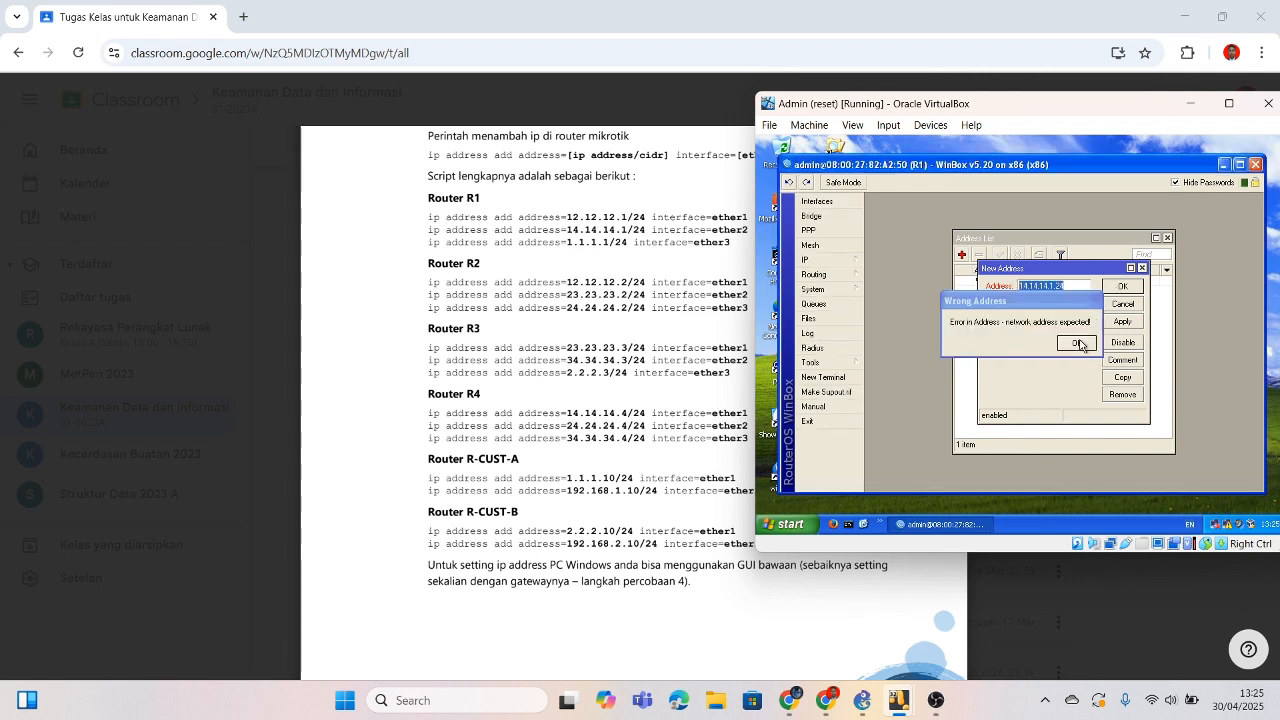
click(1079, 345)
click(1060, 286)
key(BackSpace)
text(/)
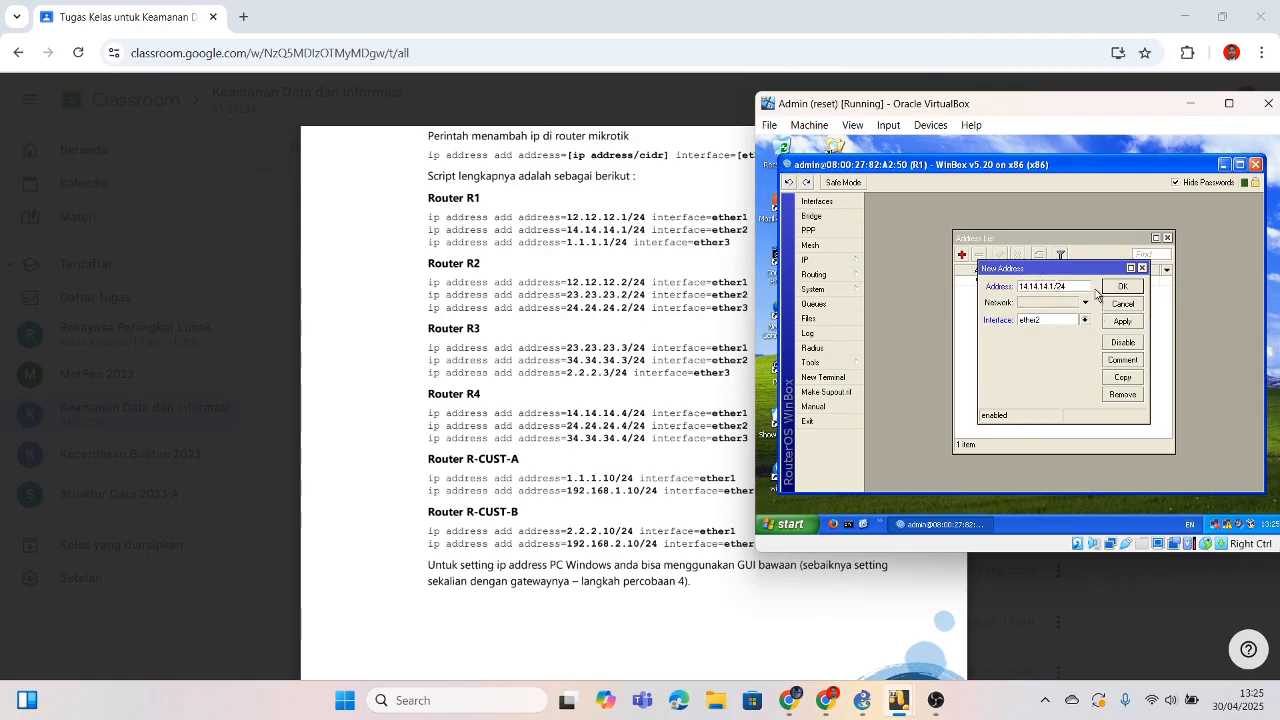
click(1122, 287)
Step: Add 1.1.1.1/24 on ether3 and close the R1 WinBox session
click(962, 256)
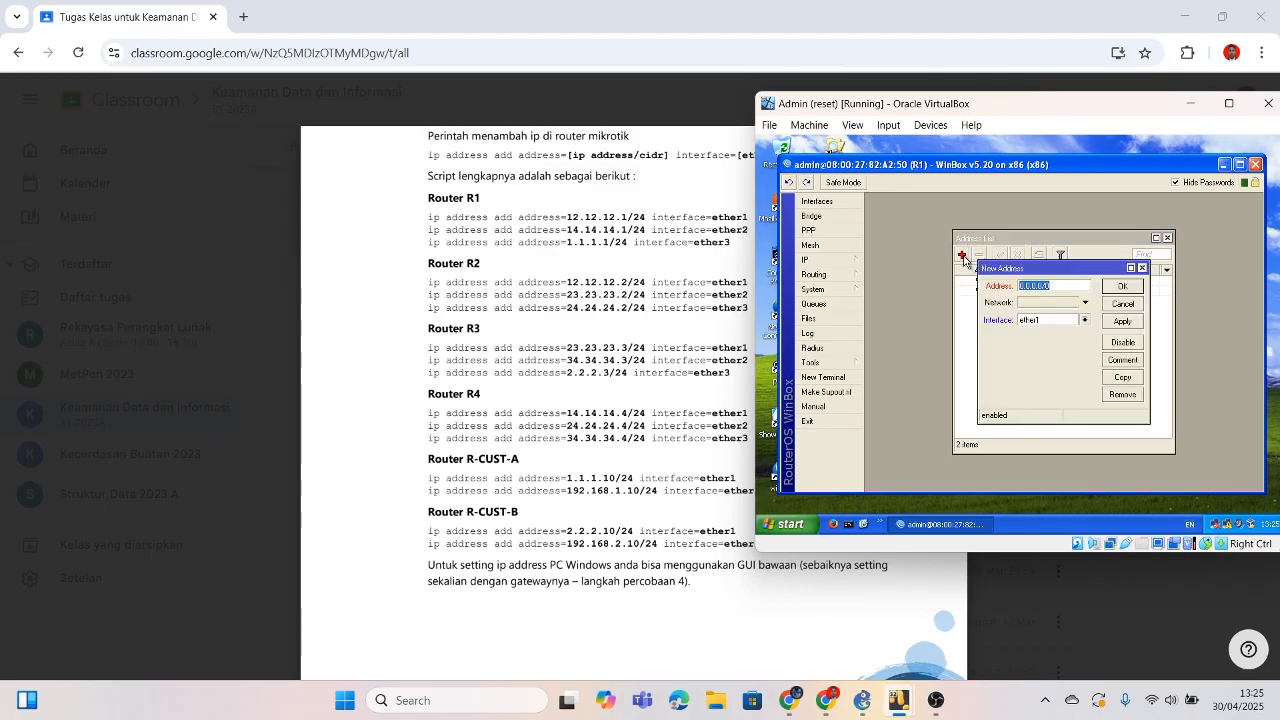
text(1.1)
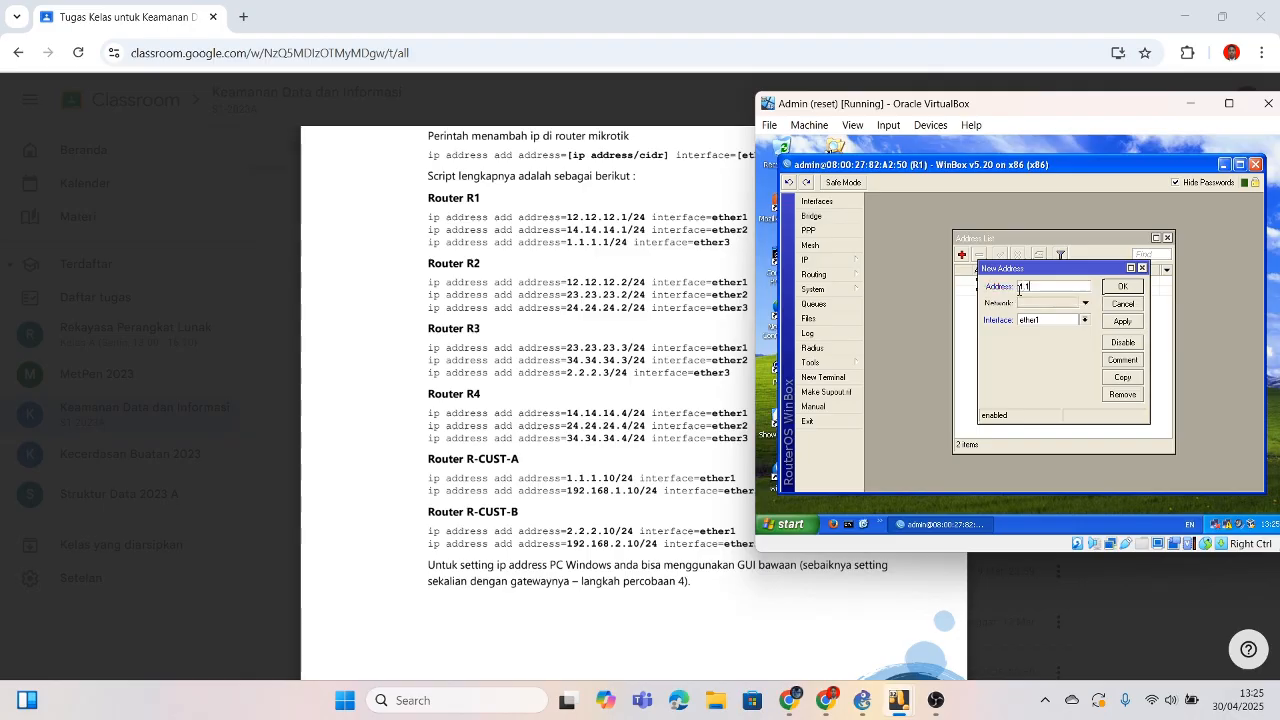
text(24)
click(1084, 319)
click(1058, 350)
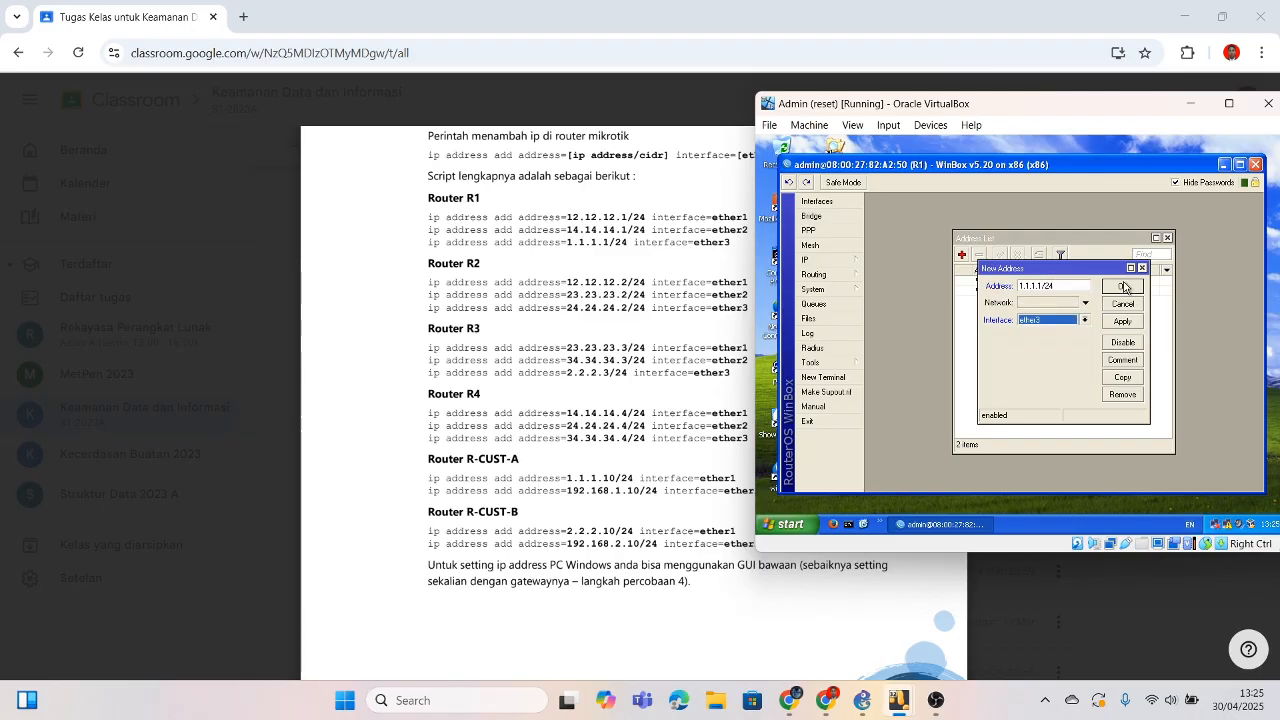
click(1122, 287)
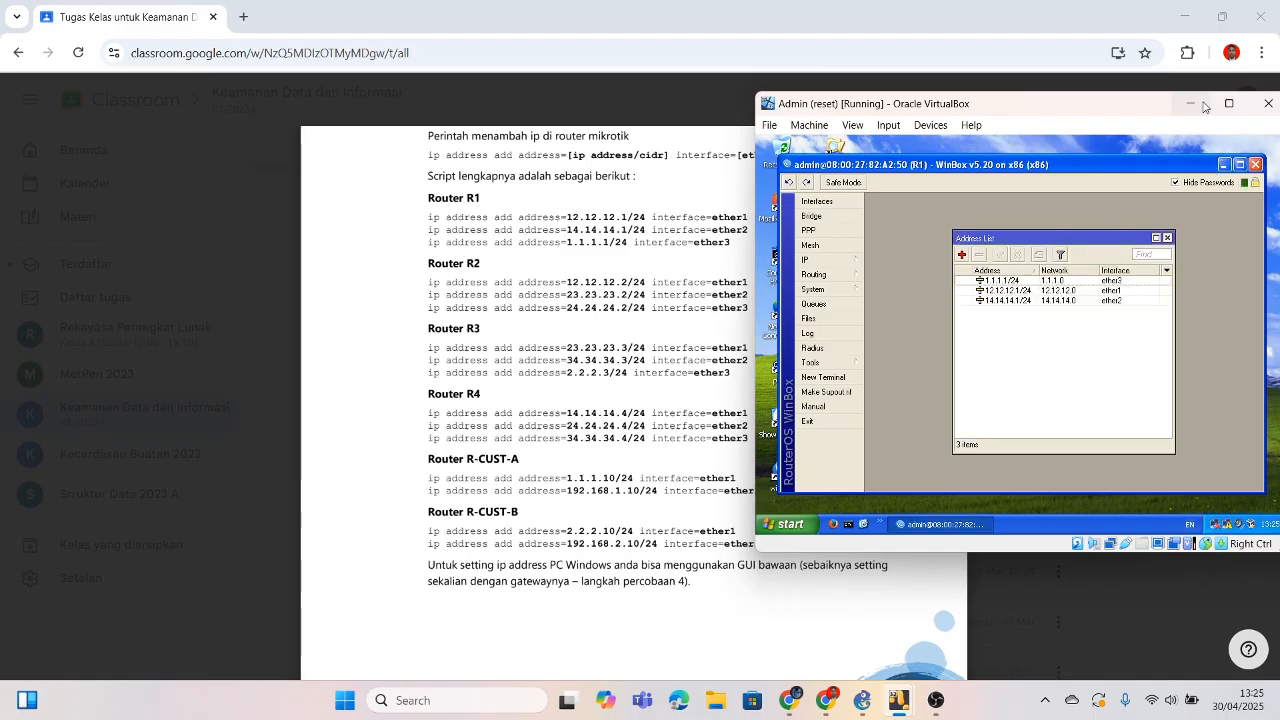
click(1254, 165)
Step: Relaunch WinBox and connect to router R2 from the neighbour list
double_click(784, 474)
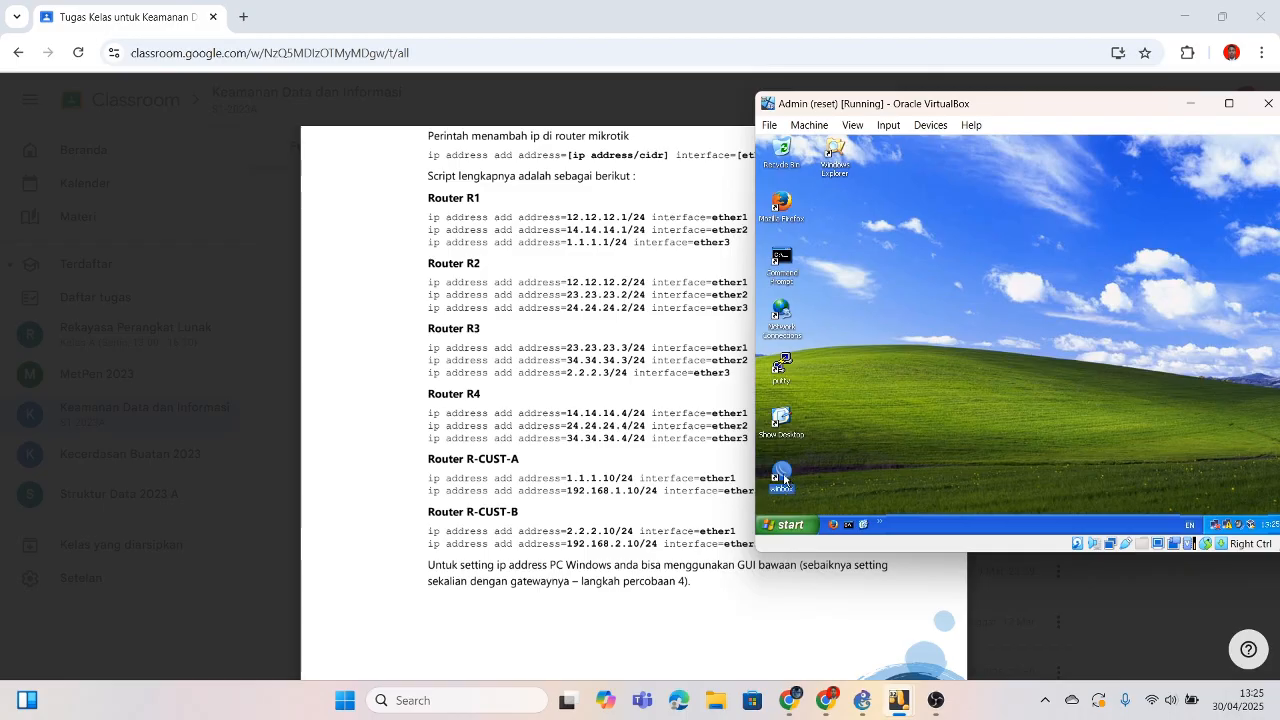
click(920, 167)
click(919, 195)
click(963, 168)
click(1024, 367)
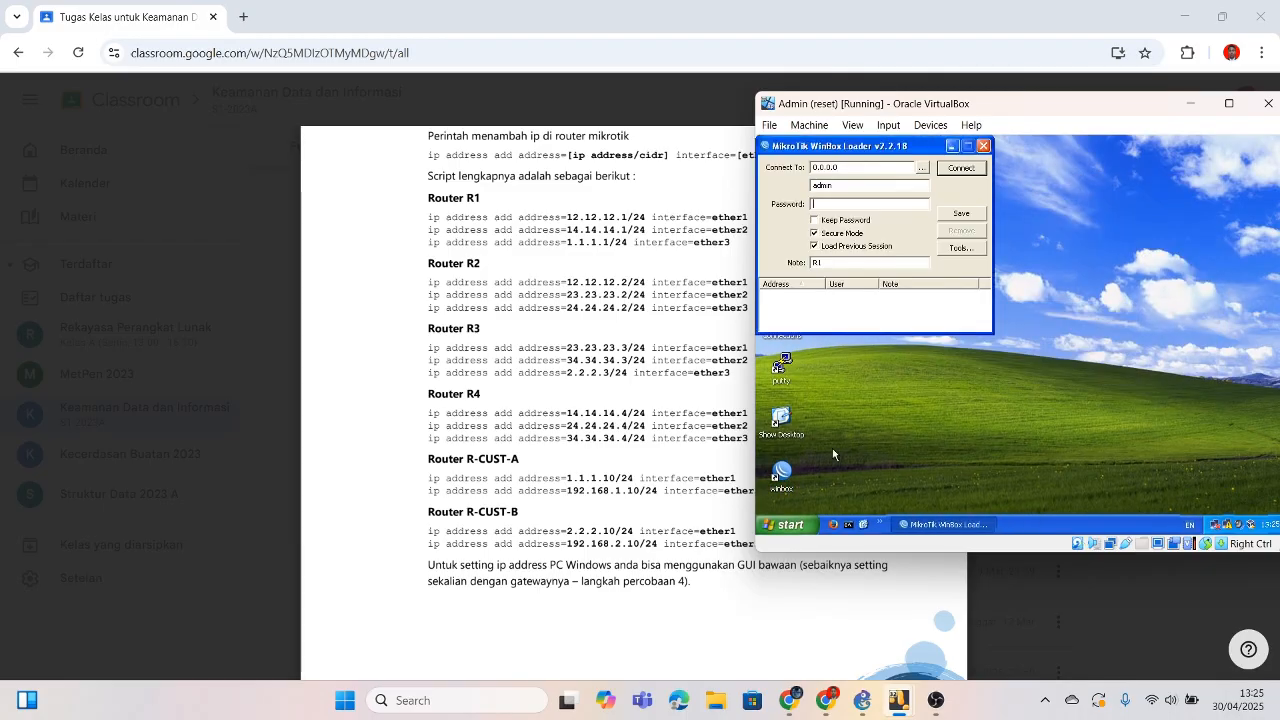
click(921, 167)
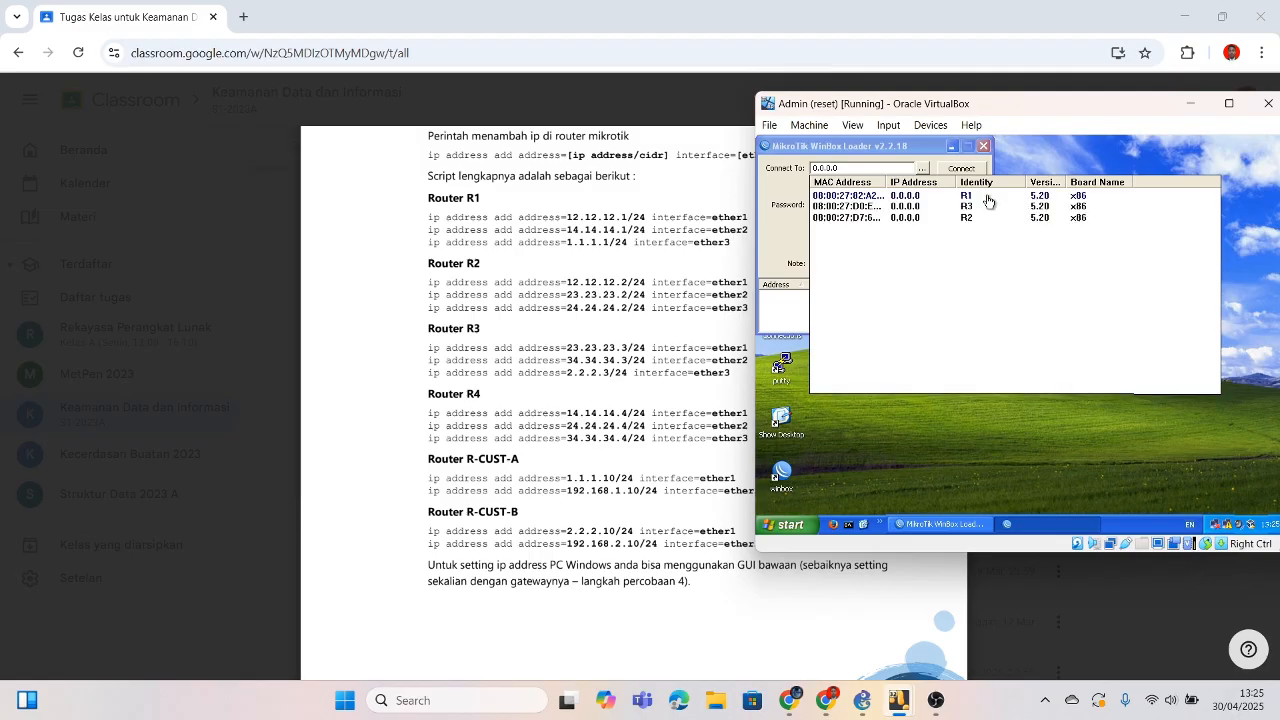
click(986, 199)
click(962, 168)
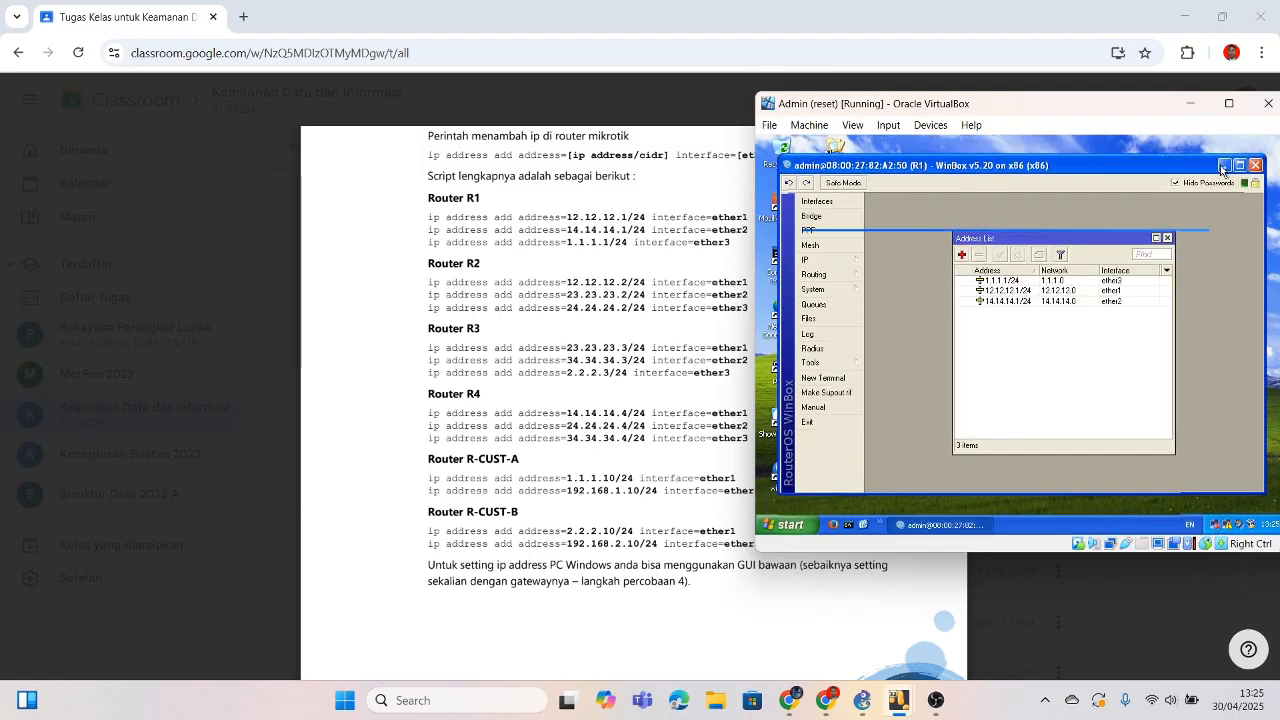
click(1224, 164)
click(922, 168)
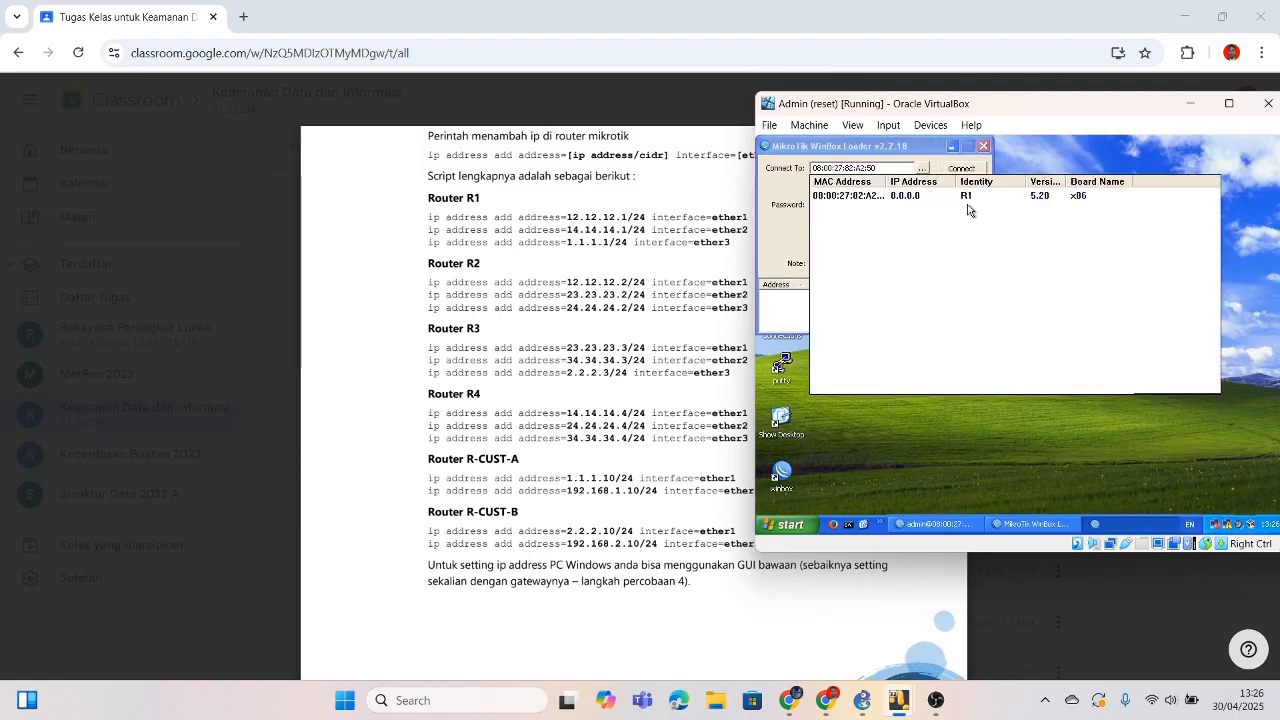
click(973, 220)
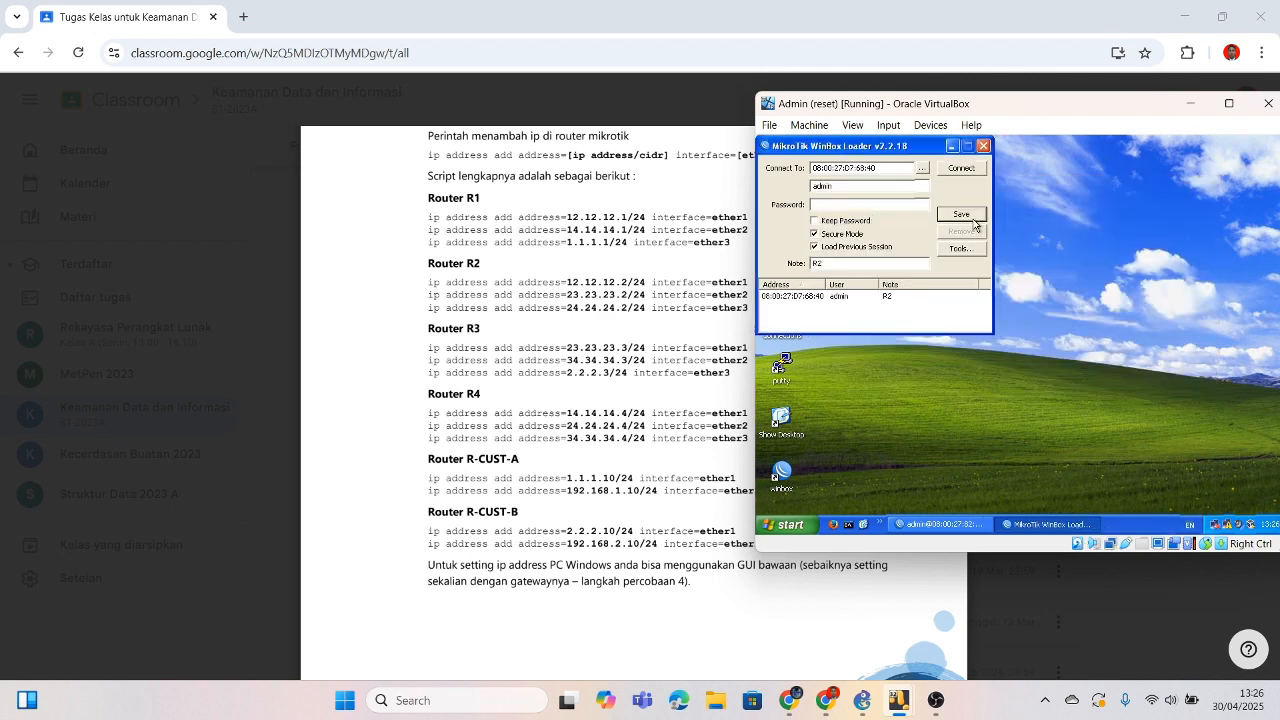
click(968, 170)
Step: Open R2's IP address list and add 12.12.12.2/24 on ether1
click(810, 260)
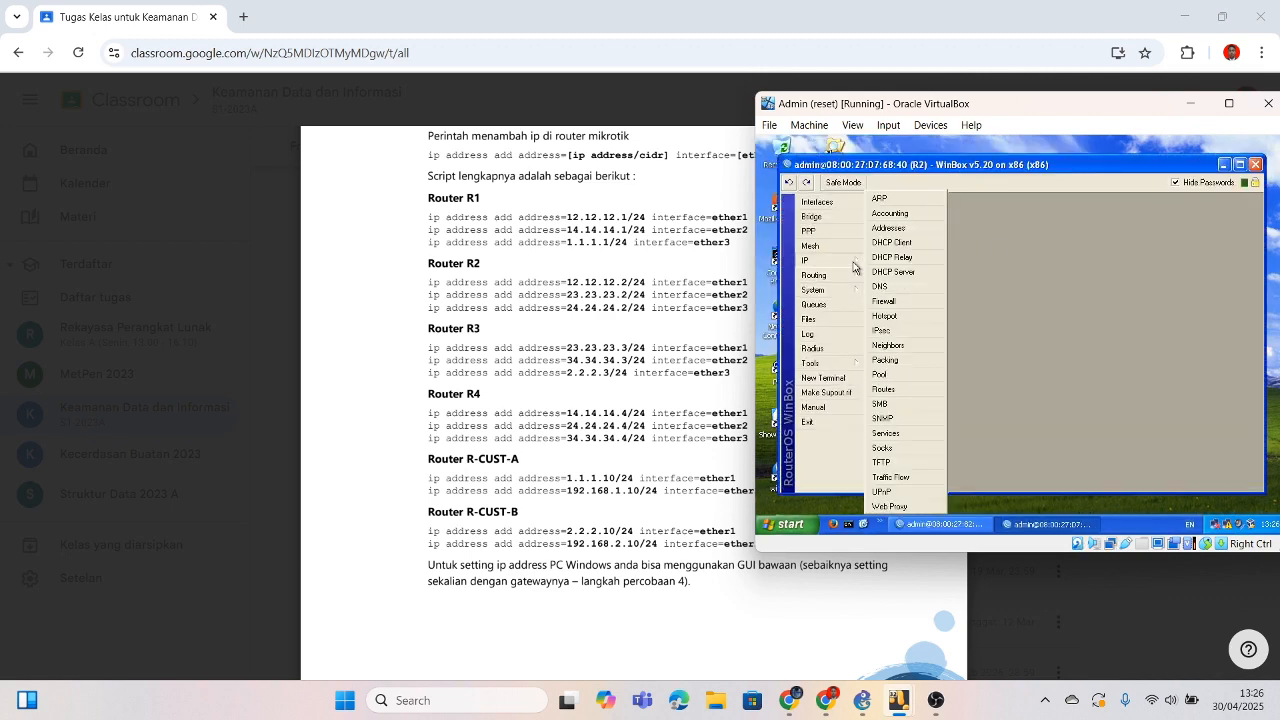
click(905, 229)
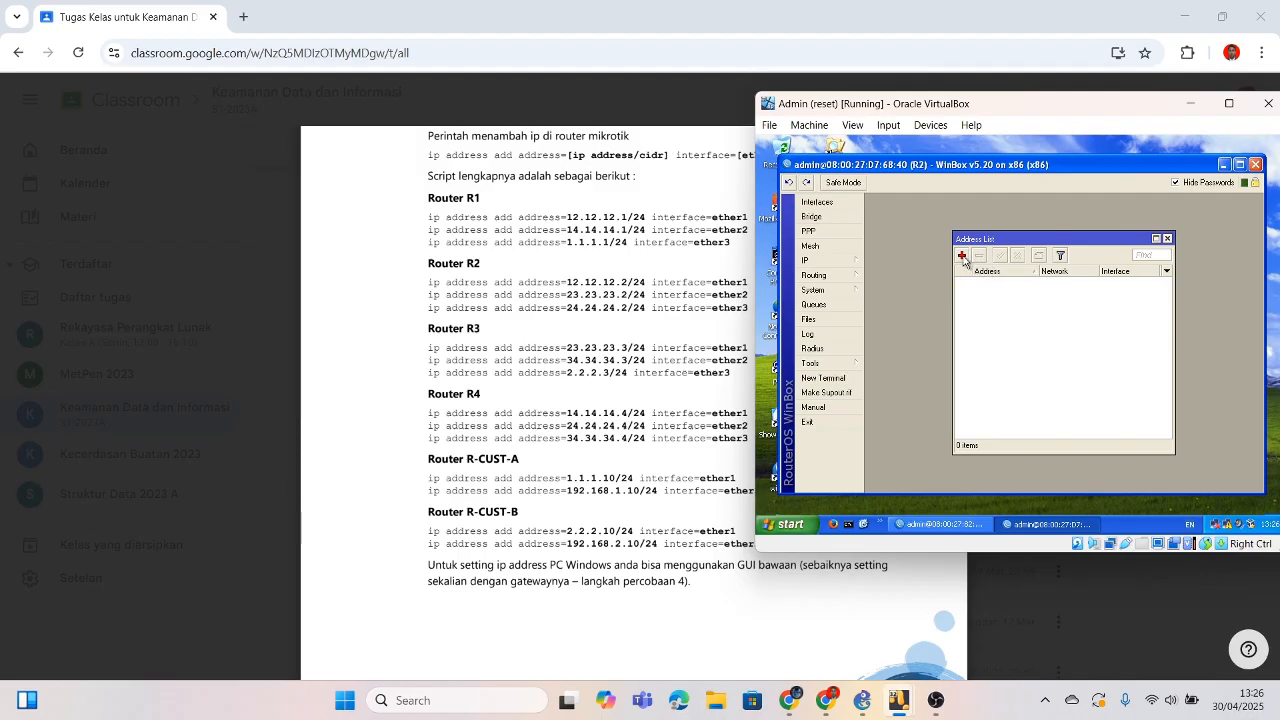
click(962, 256)
text(12.12.1)
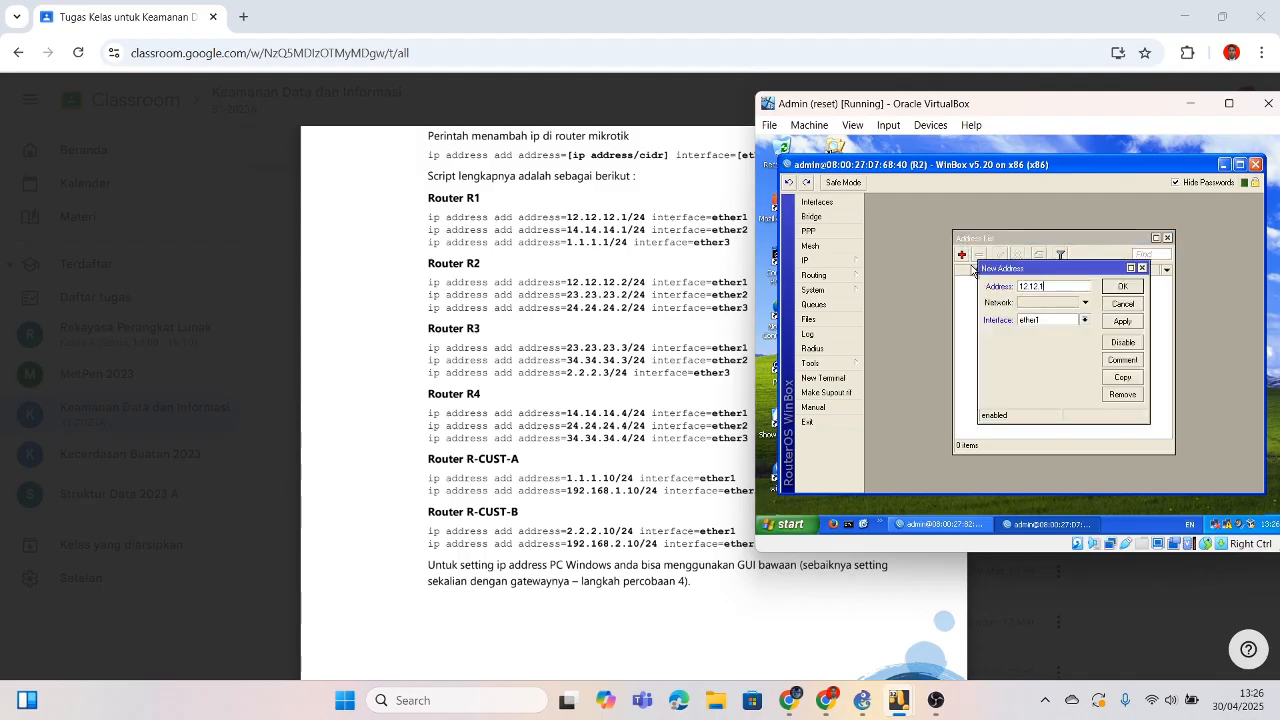
text(2.2/24)
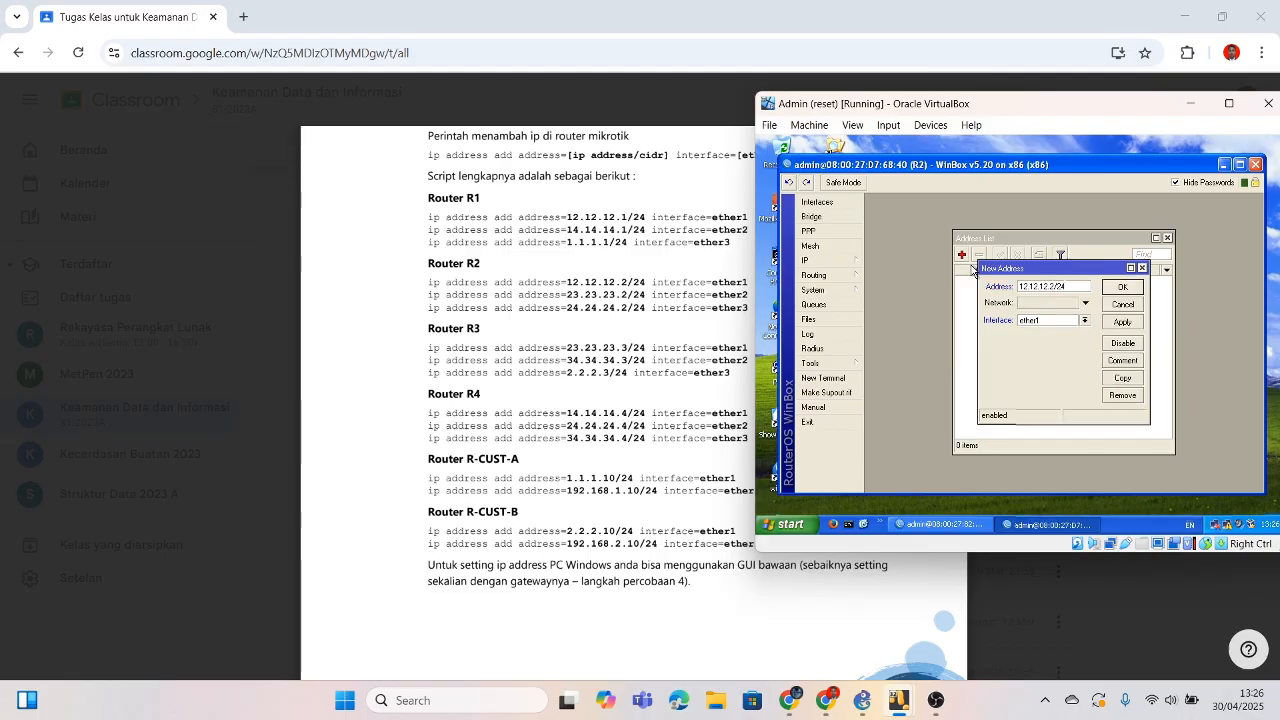
click(1124, 287)
Step: Add 23.23.23.2/24 on ether2 and 24.24.24.2/24 on ether3, then minimize the R2 session
click(961, 254)
text(1)
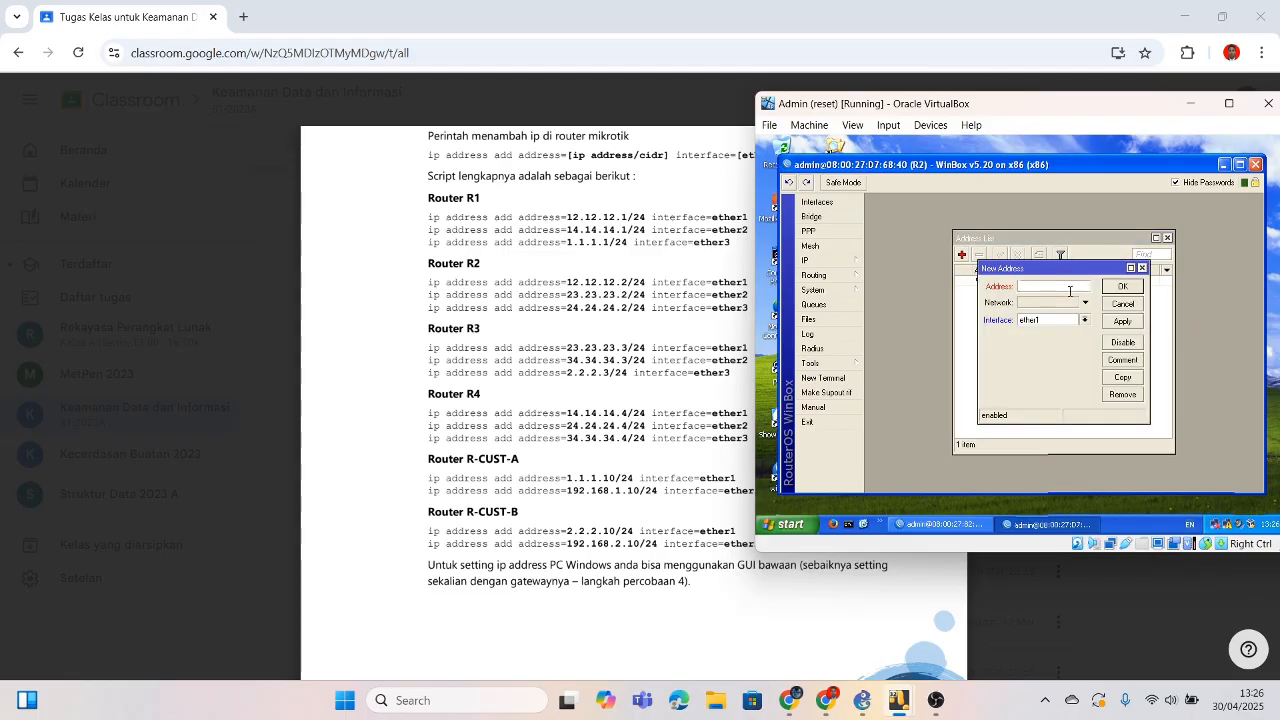
text(3.23.23.2/24)
click(1084, 319)
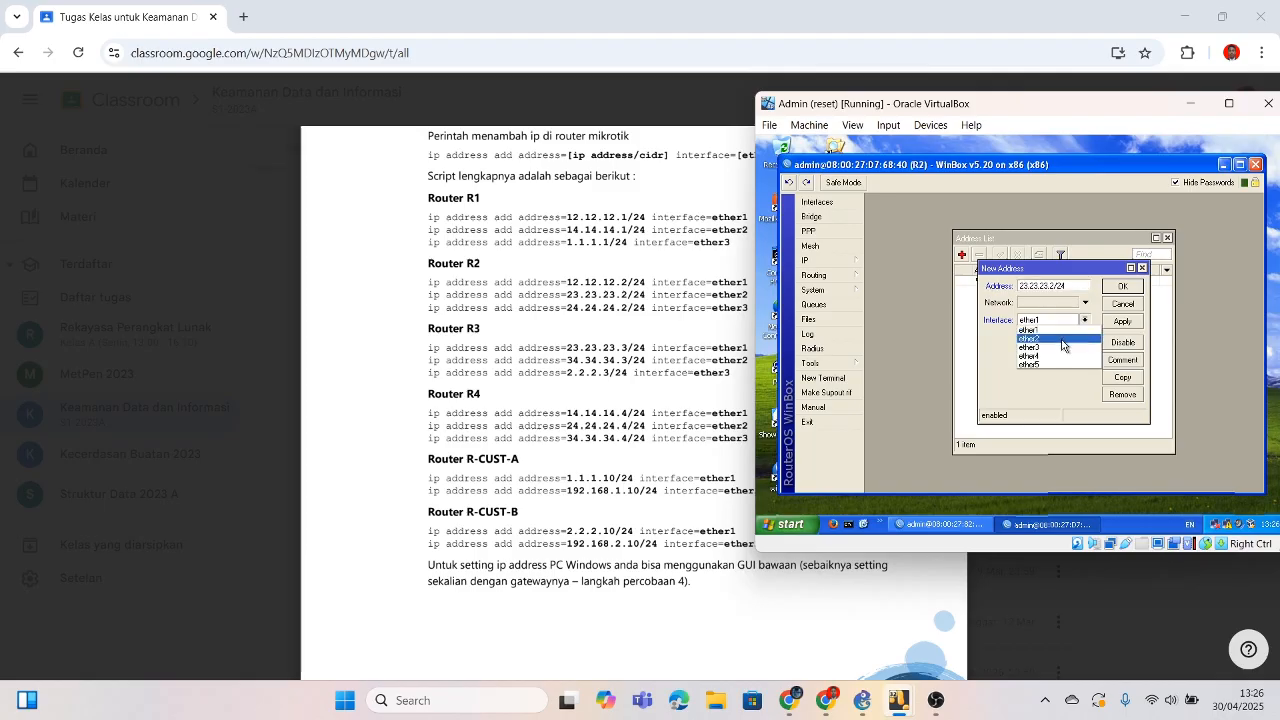
click(1066, 338)
click(1122, 286)
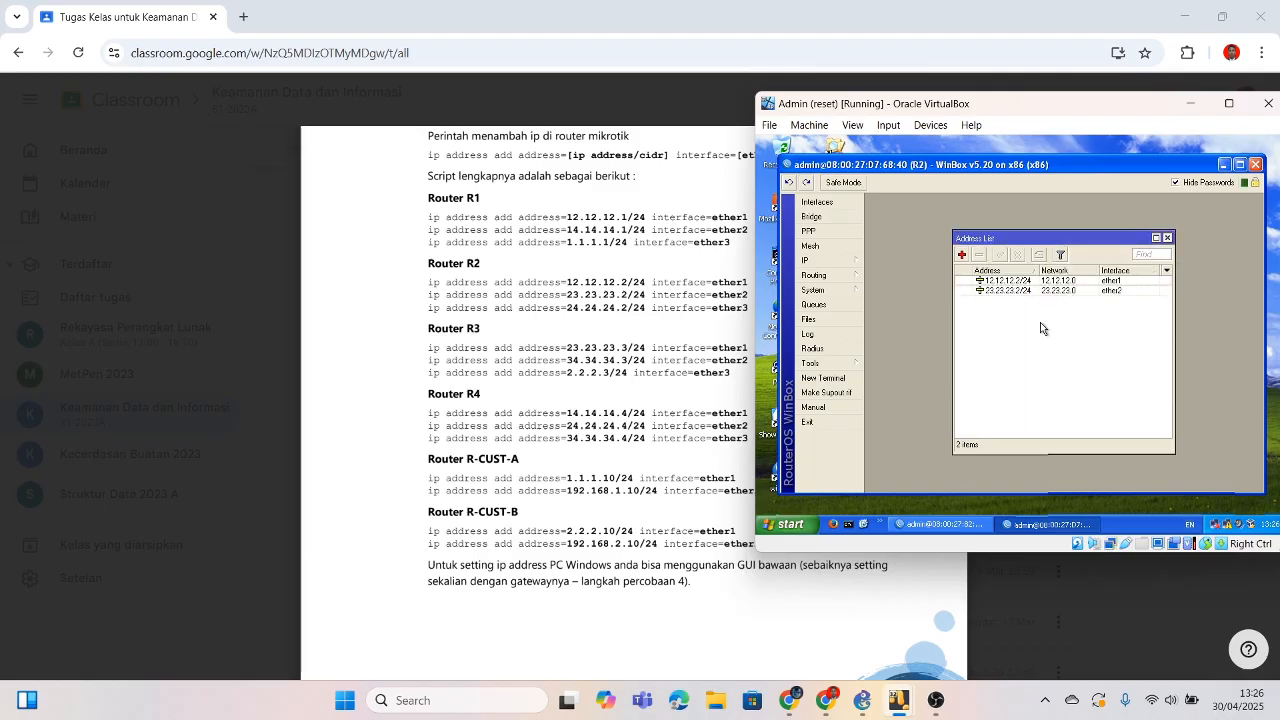
click(962, 256)
text(24.24.)
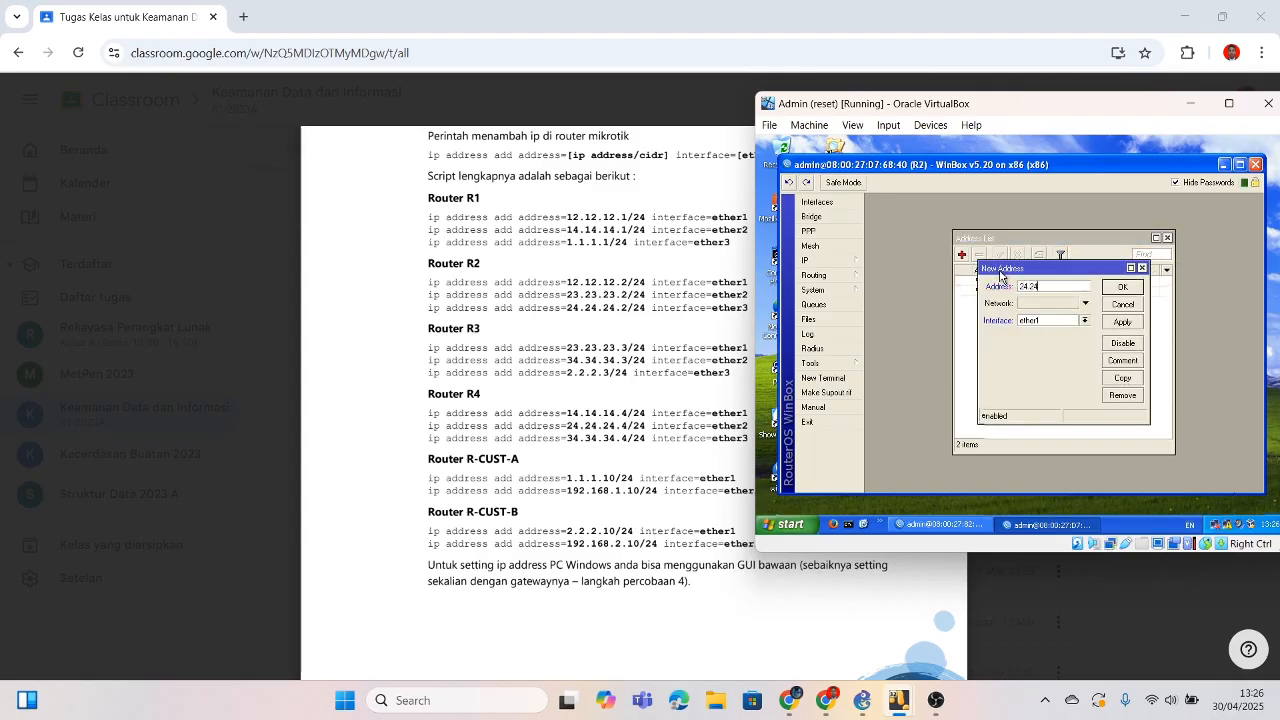
text(24.24)
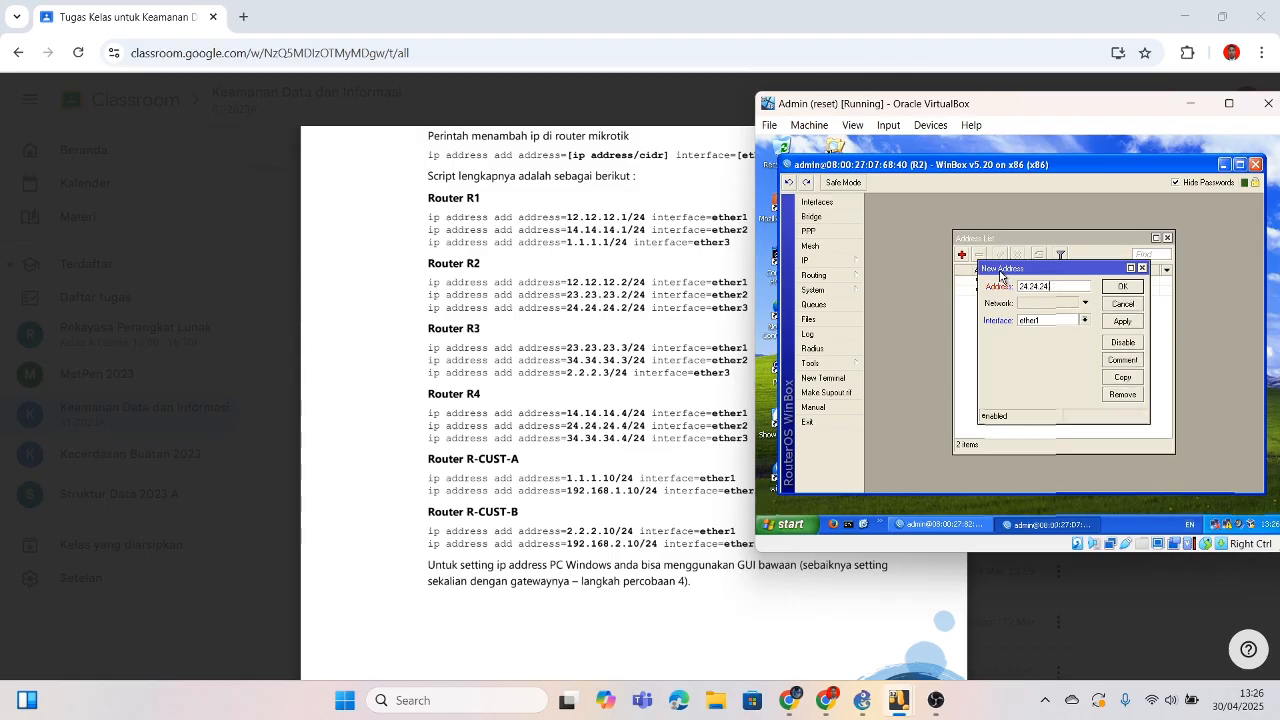
text(/24)
click(1084, 320)
click(1070, 347)
click(1122, 286)
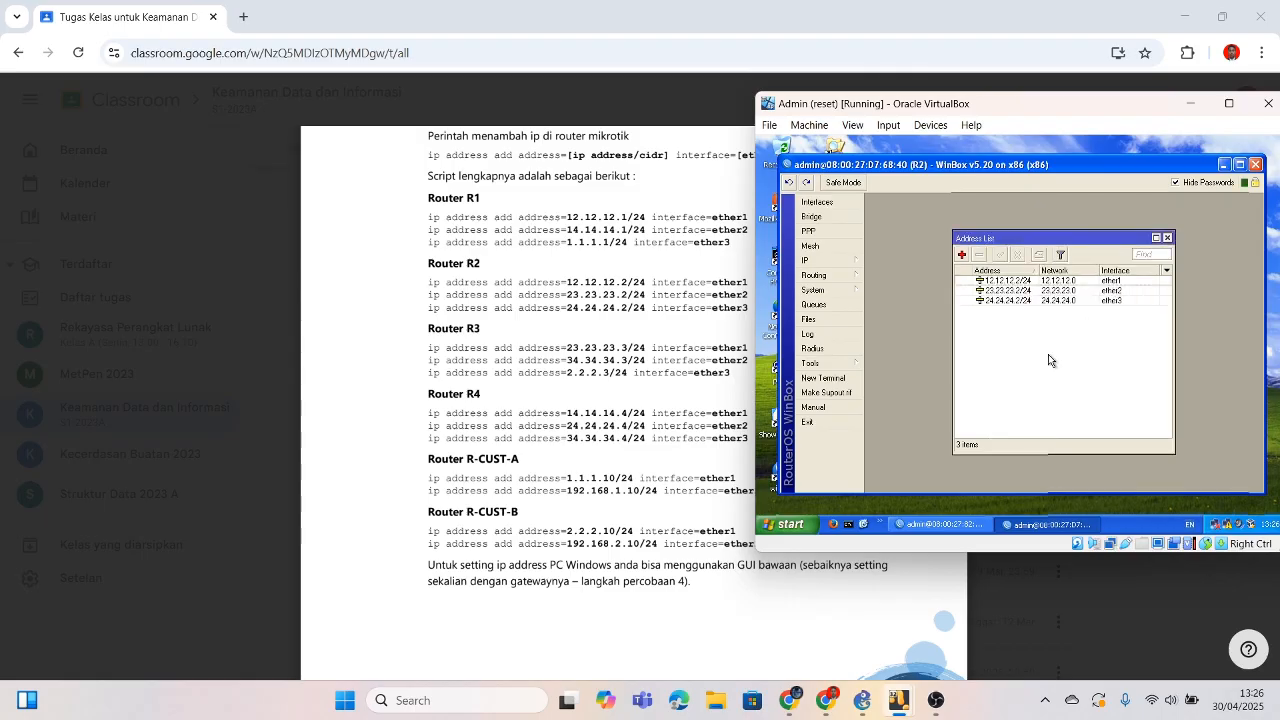
click(1222, 164)
double_click(782, 470)
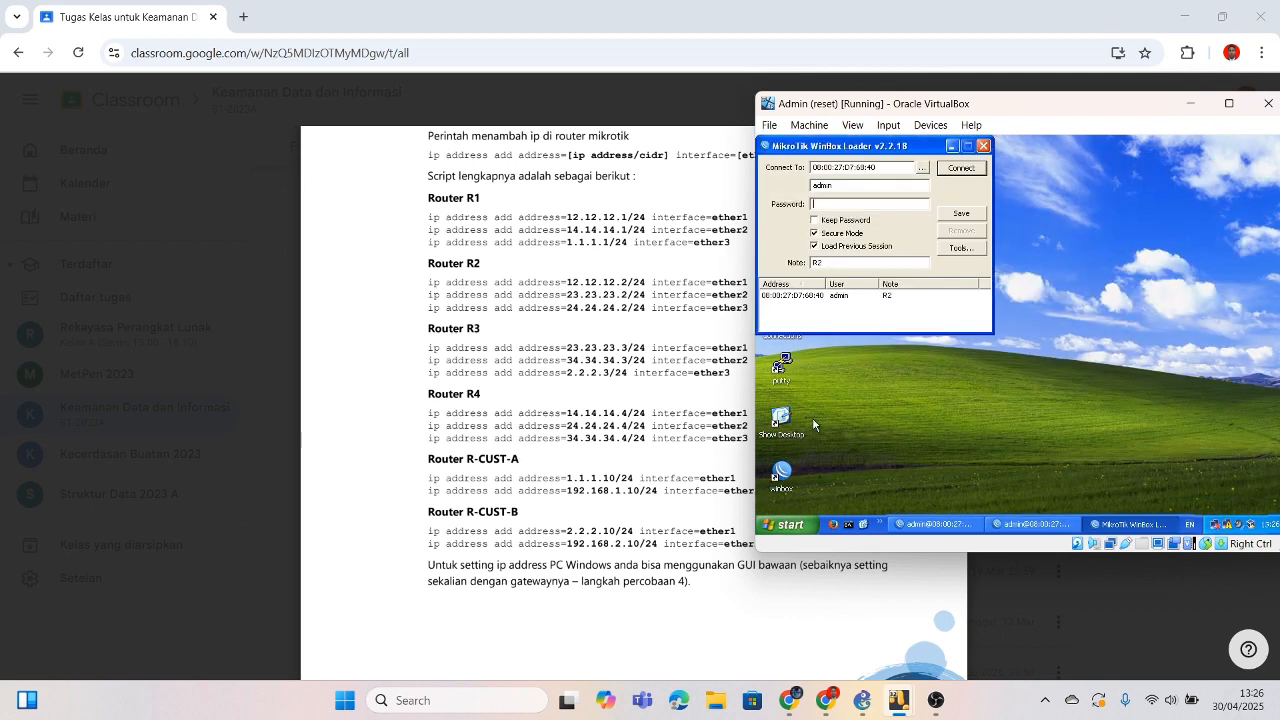
Step: Connect to router R3 and add 23.23.23.3/24 on ether1
click(922, 168)
click(978, 208)
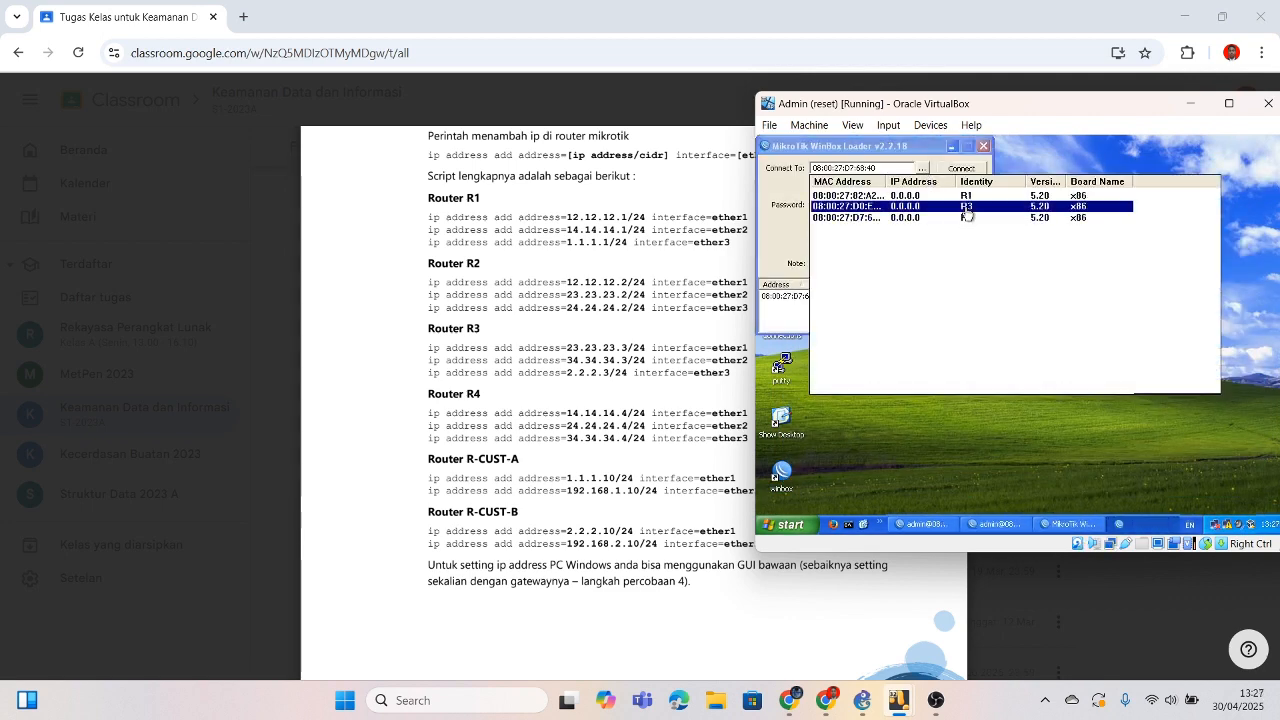
click(961, 168)
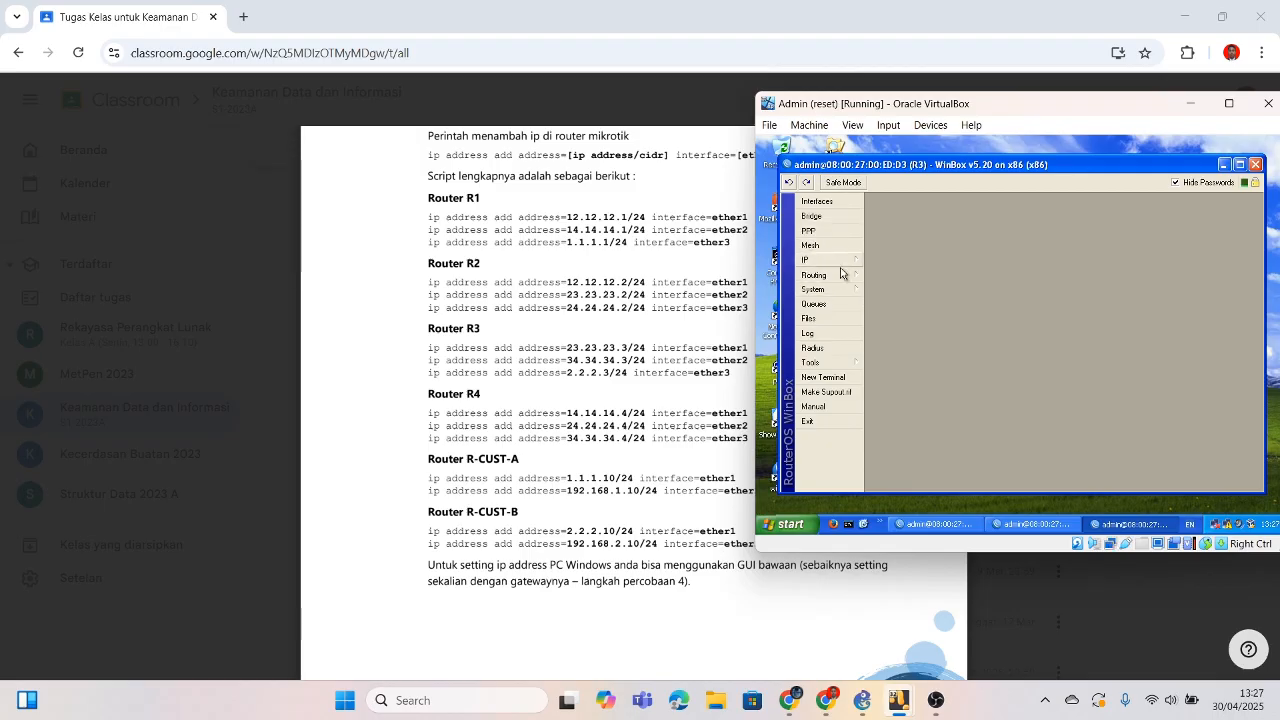
click(837, 262)
click(888, 228)
click(962, 254)
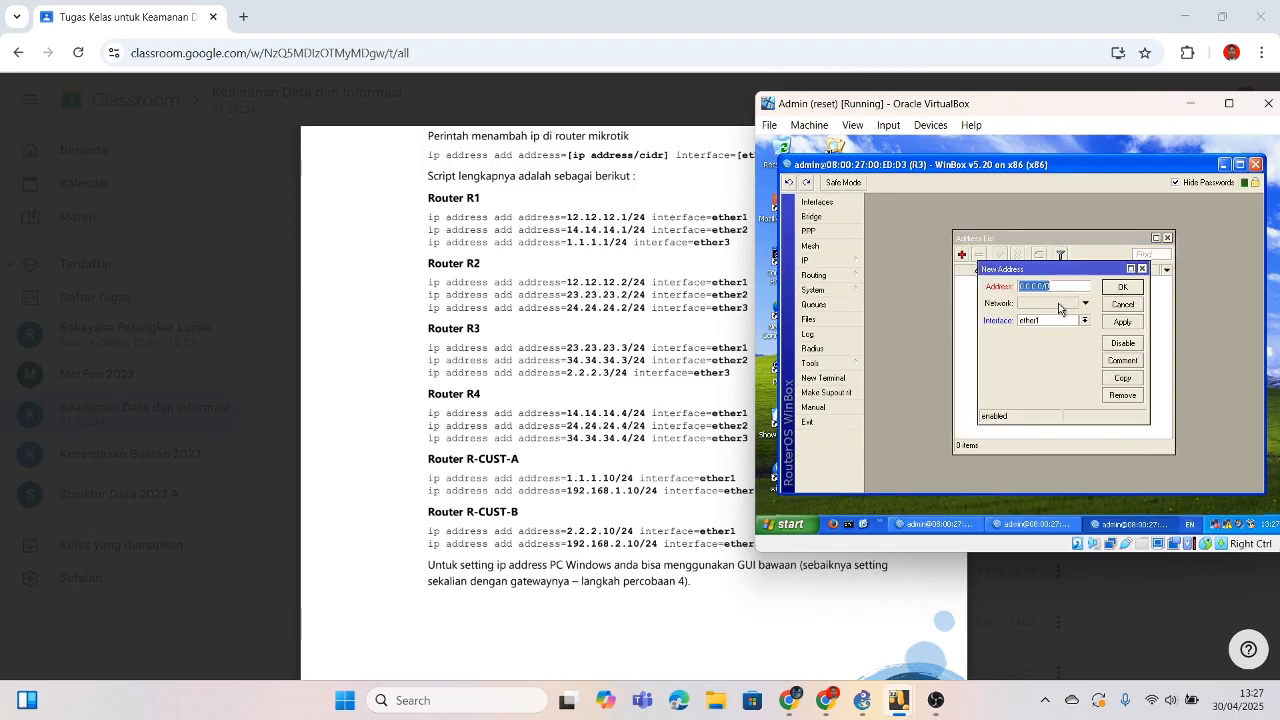
text(23.23.23.3/24)
click(1122, 287)
Step: Add 34.34.34.3/24 on ether2 of R3
click(962, 254)
key(BackSpace)
text(34)
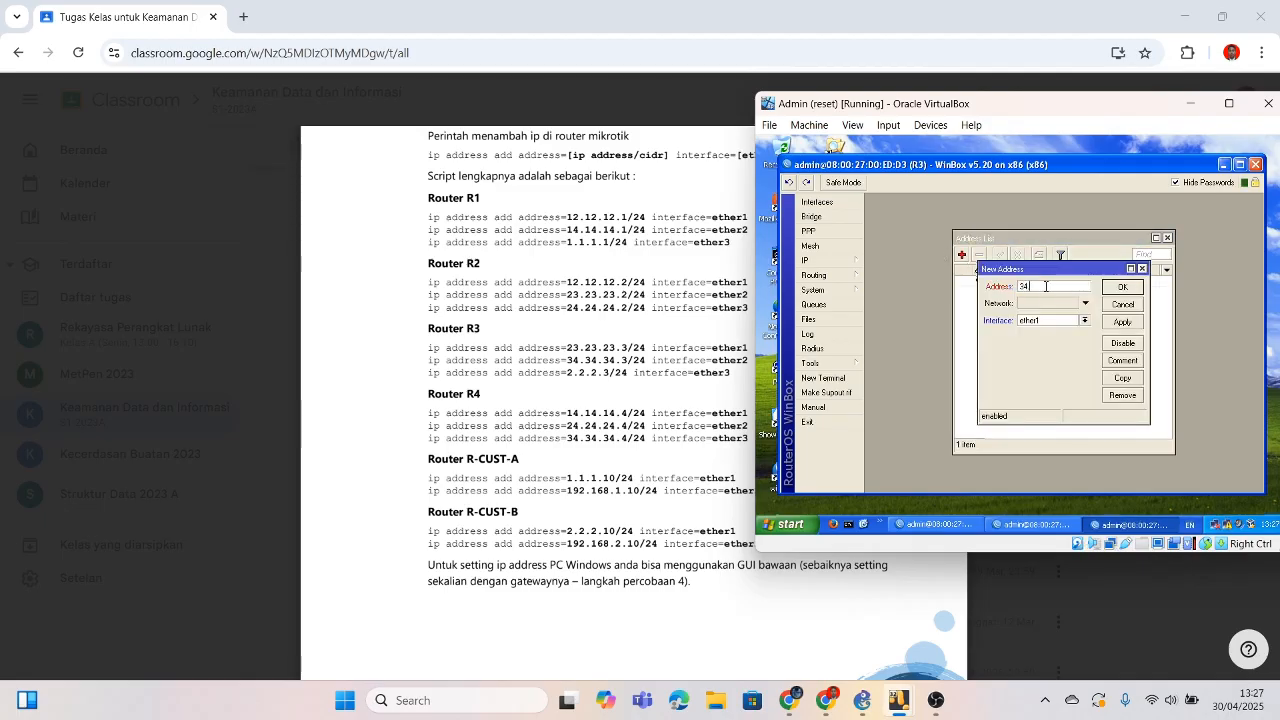
text(.34.3)
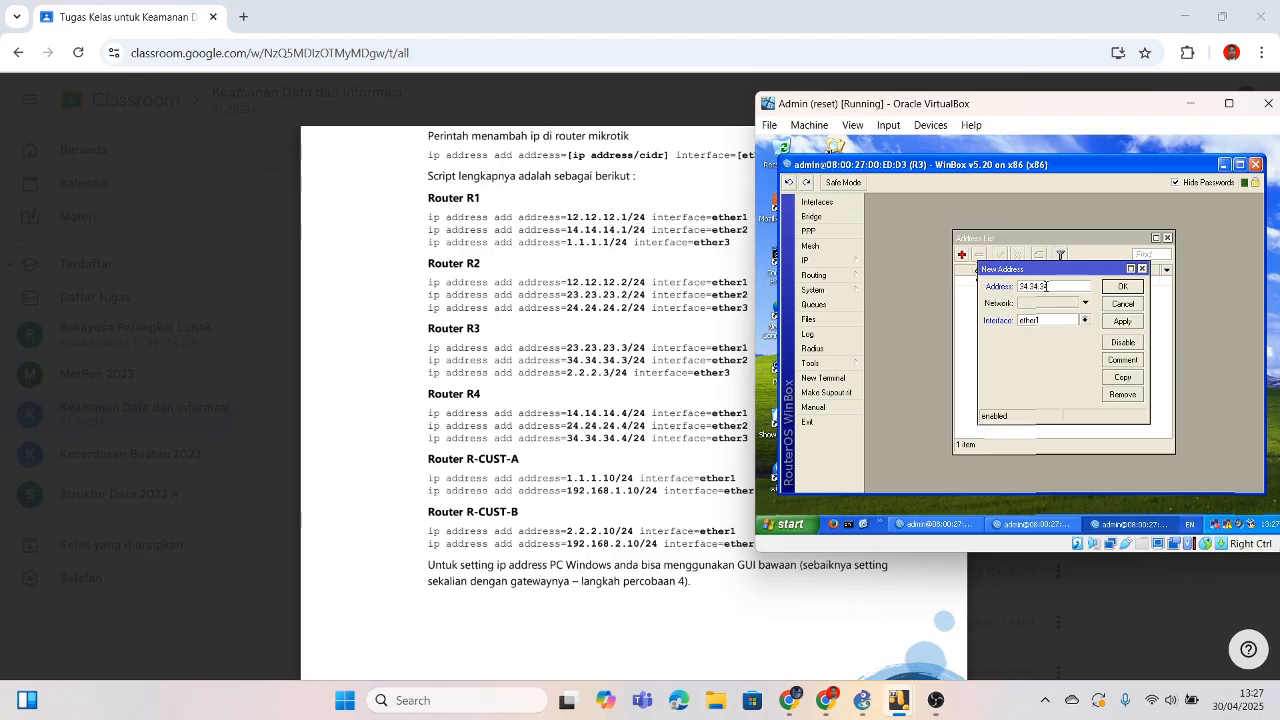
text(4.3/24)
click(1085, 320)
click(1040, 337)
click(1122, 287)
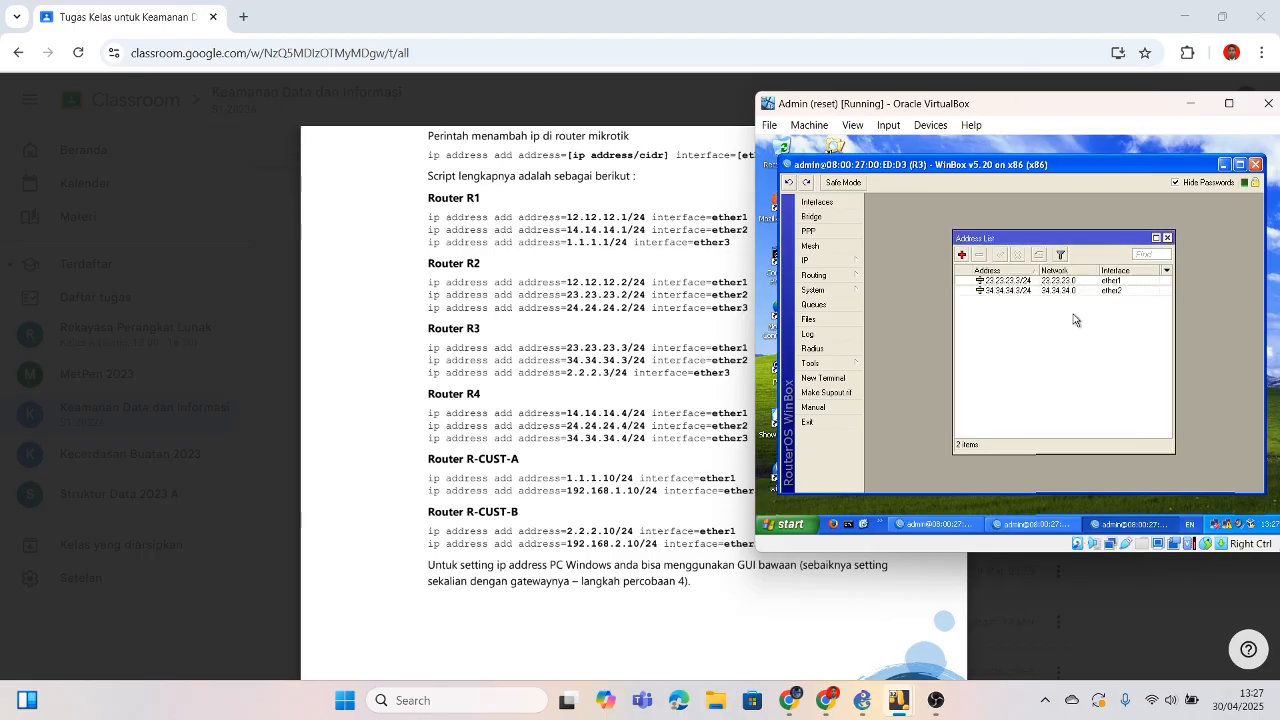
Step: Add 2.2.2.3/24 on ether3, retyping the malformed address, then minimize the R3 session
click(962, 254)
text(2.2.2.3/)
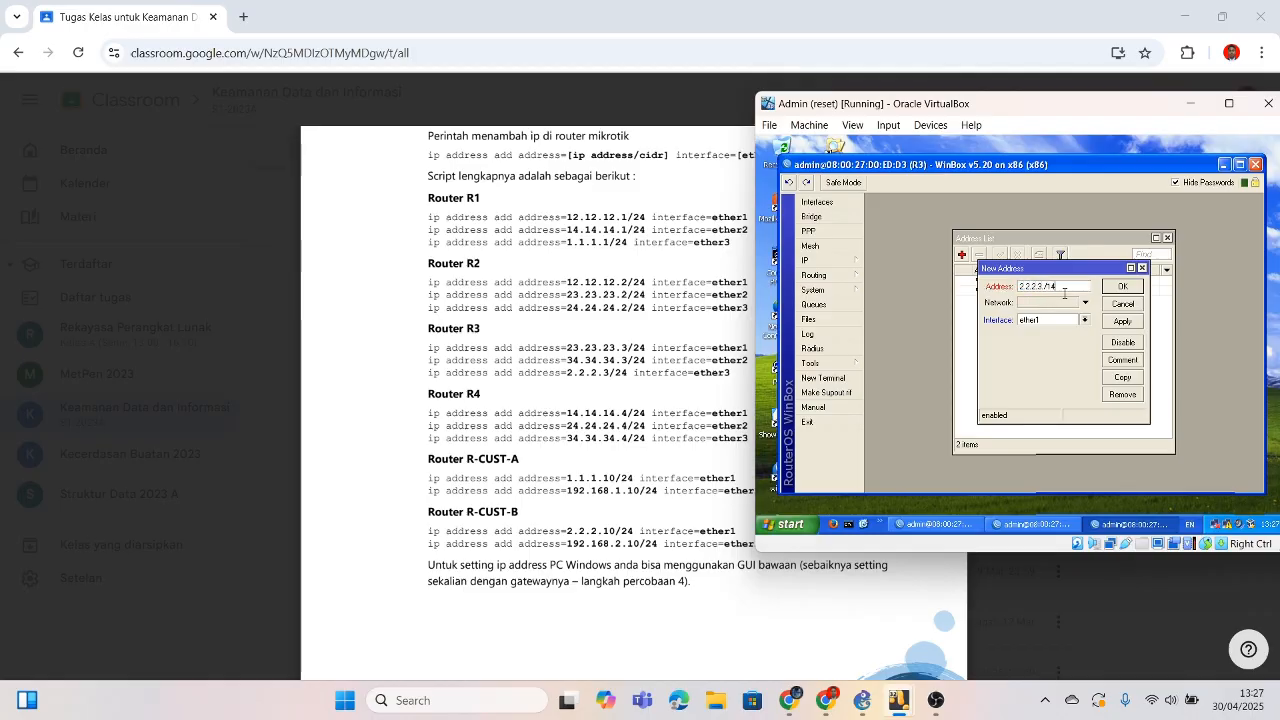
text(24)
click(1085, 320)
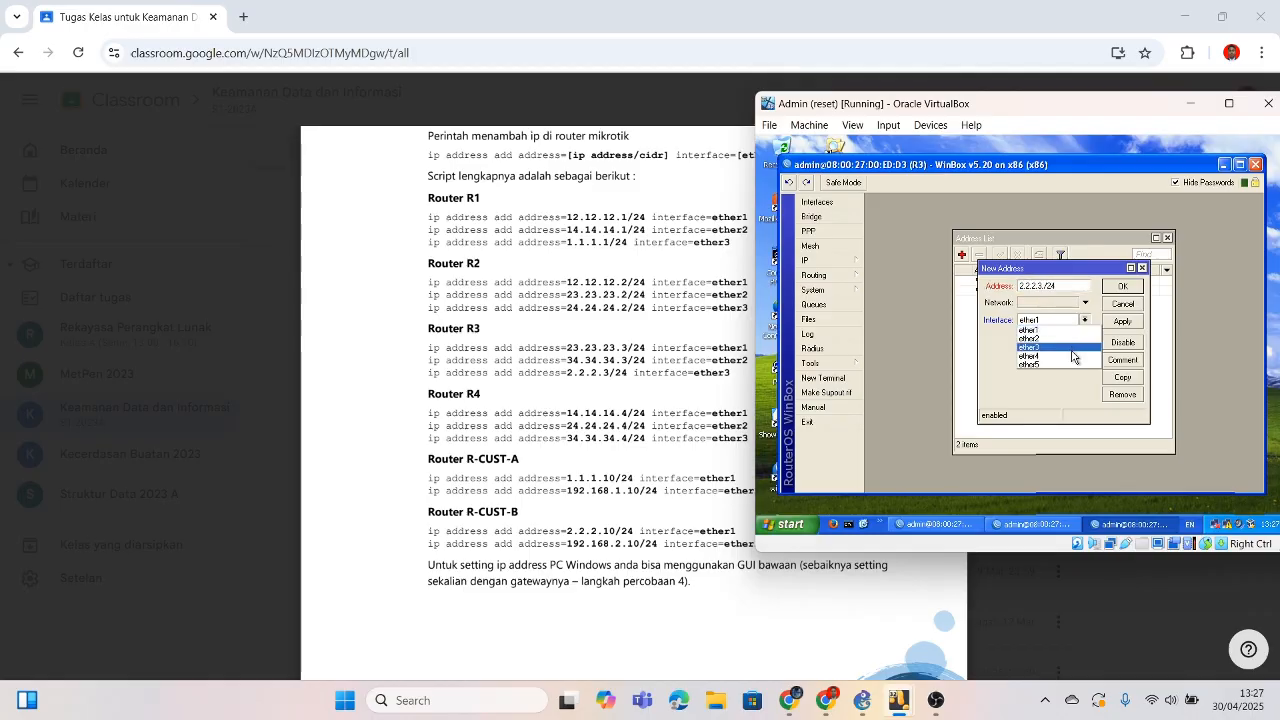
click(1078, 355)
click(1117, 288)
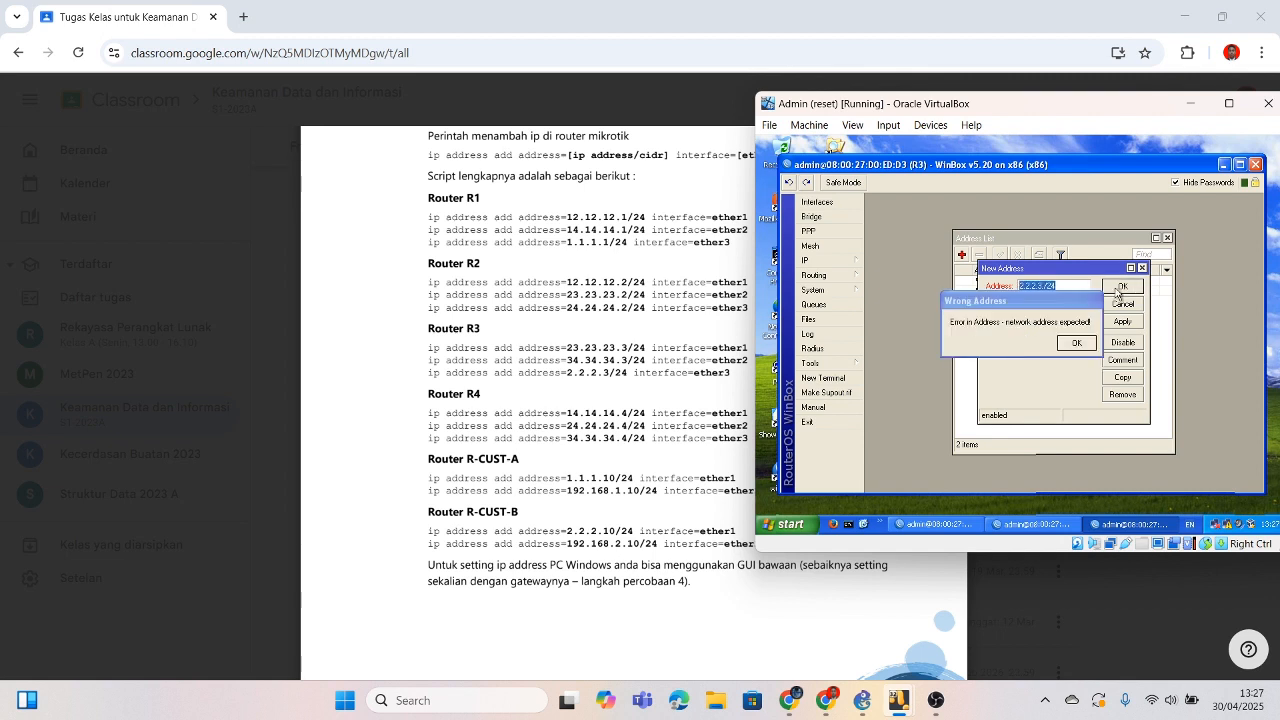
click(1079, 340)
drag(1023, 286, 1027, 286)
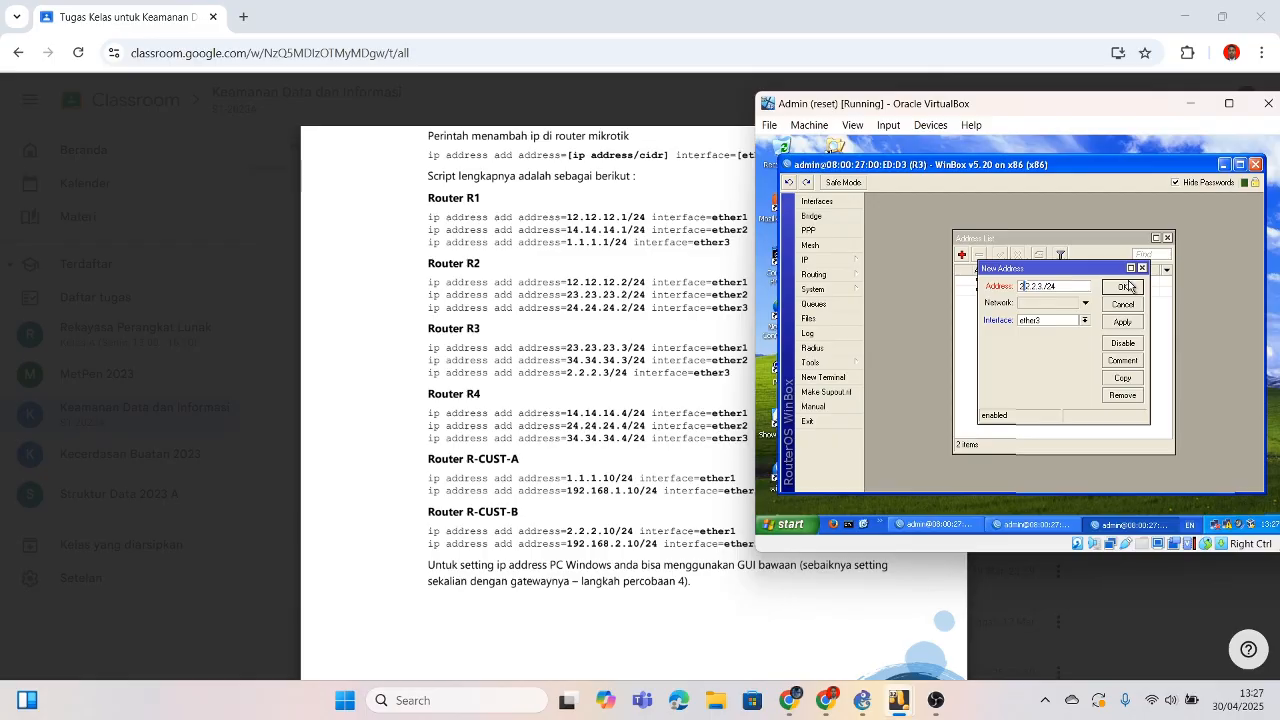
key(BackSpace)
key(BackSpace)
key(BackSpace)
key(BackSpace)
key(BackSpace)
key(BackSpace)
key(BackSpace)
key(BackSpace)
key(BackSpace)
key(BackSpace)
text(2.2.2.3/24)
click(1129, 292)
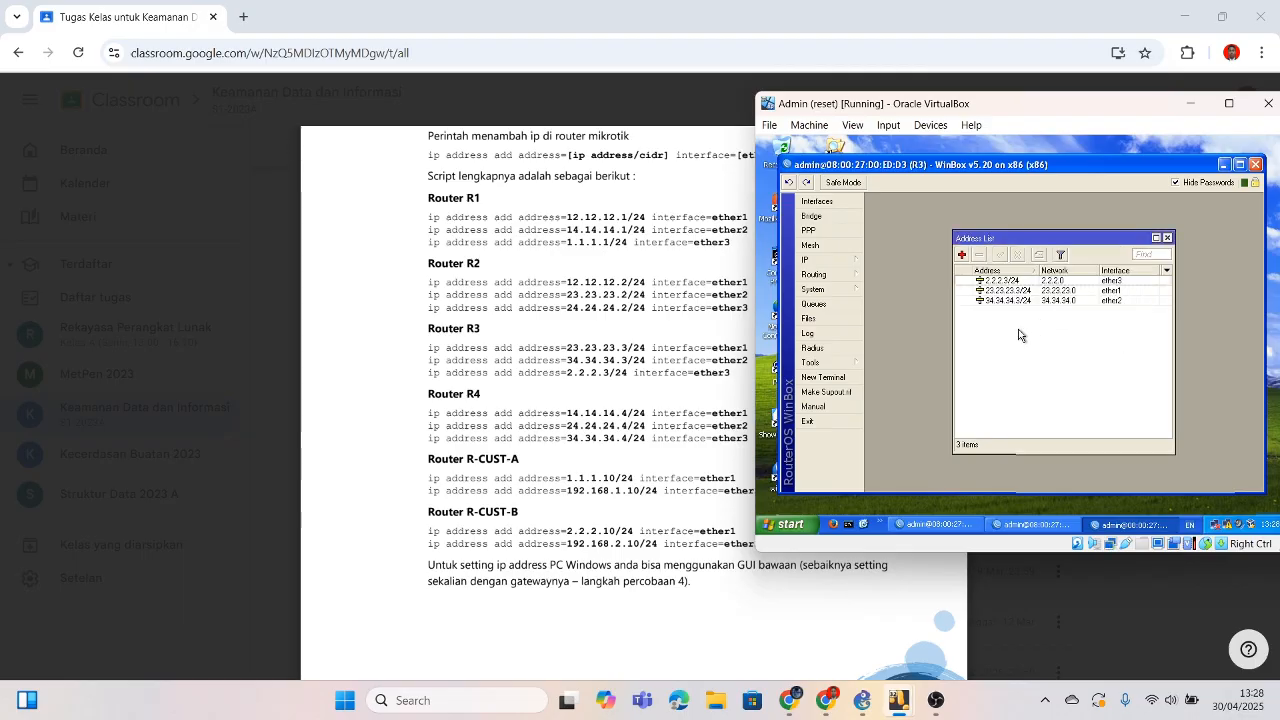
click(1223, 164)
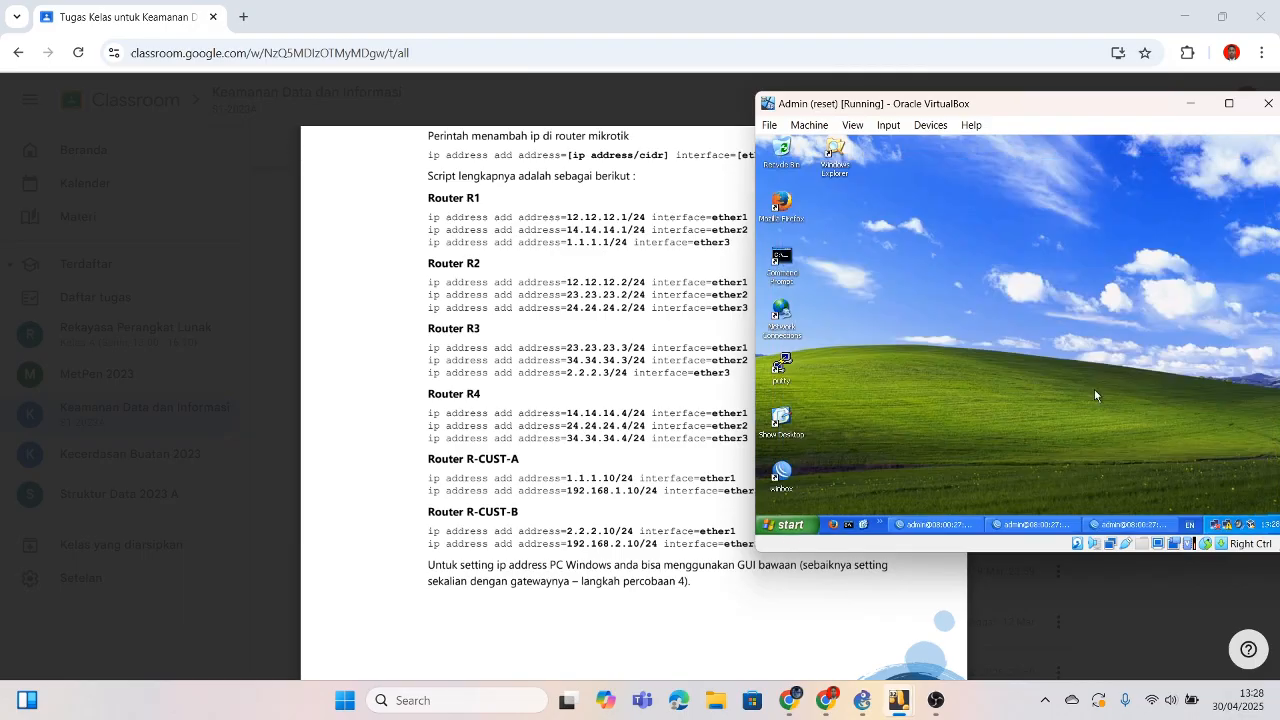
Step: Back in the GNS3 VPN topology, place a new PC-1 node below R4
click(861, 700)
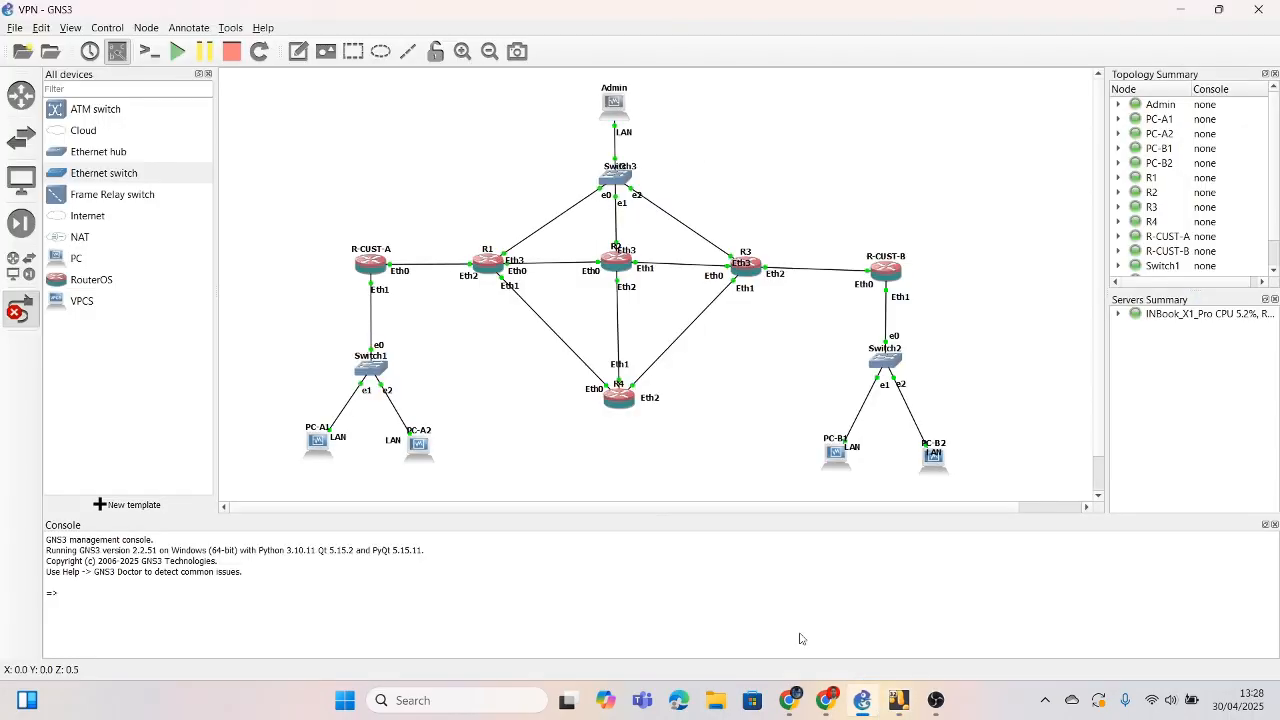
click(64, 260)
click(590, 455)
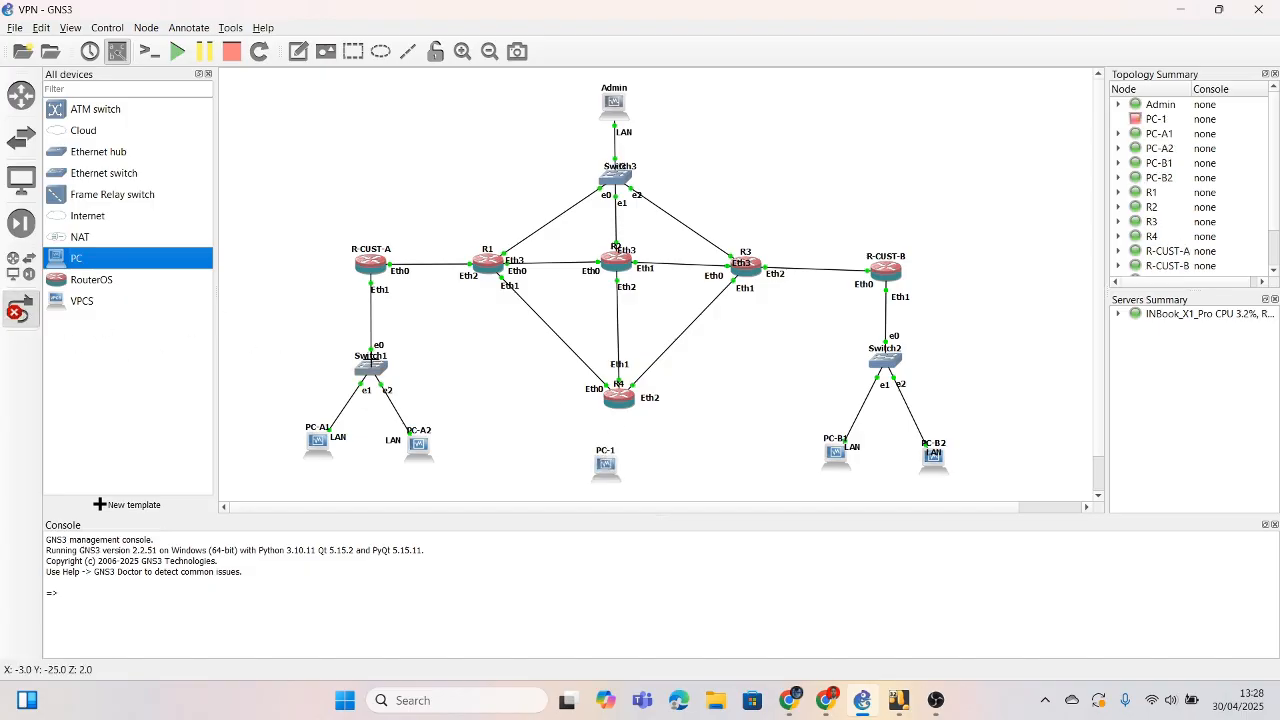
Step: Link PC-1's LAN port to R4's Eth3, then open PC-1's node options
click(609, 462)
click(635, 474)
click(618, 394)
click(655, 464)
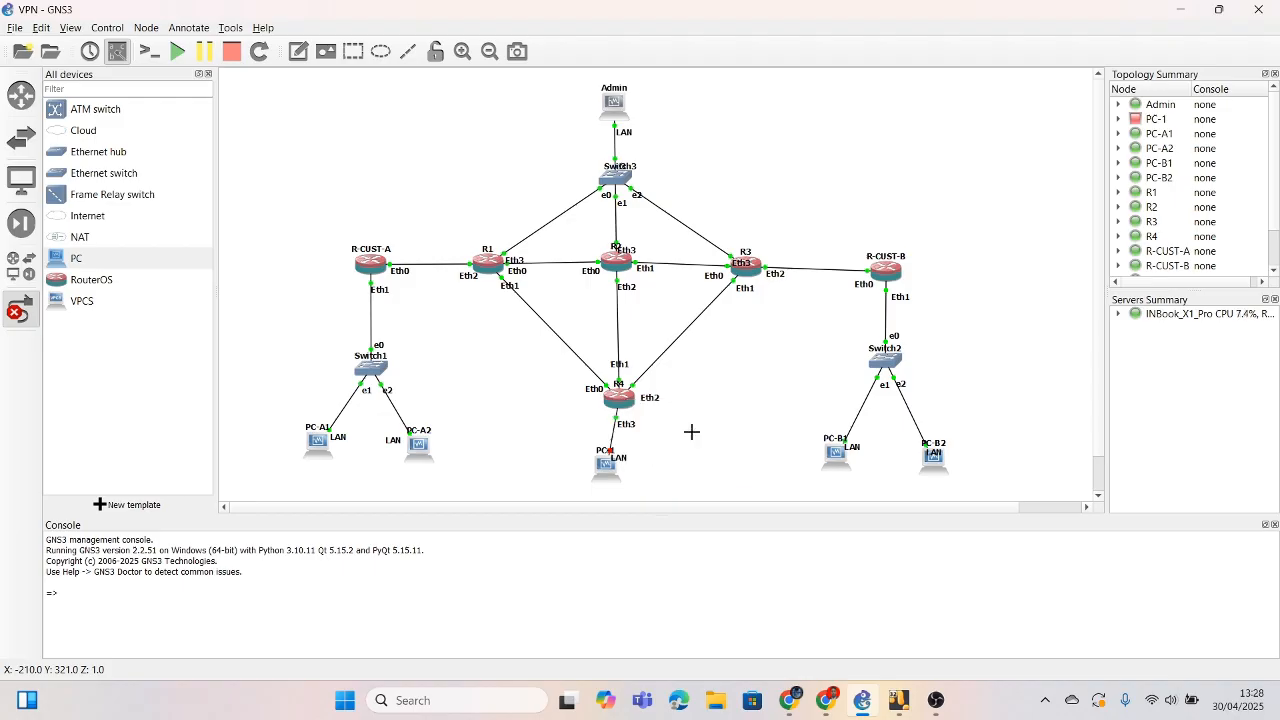
right_click(613, 466)
click(654, 196)
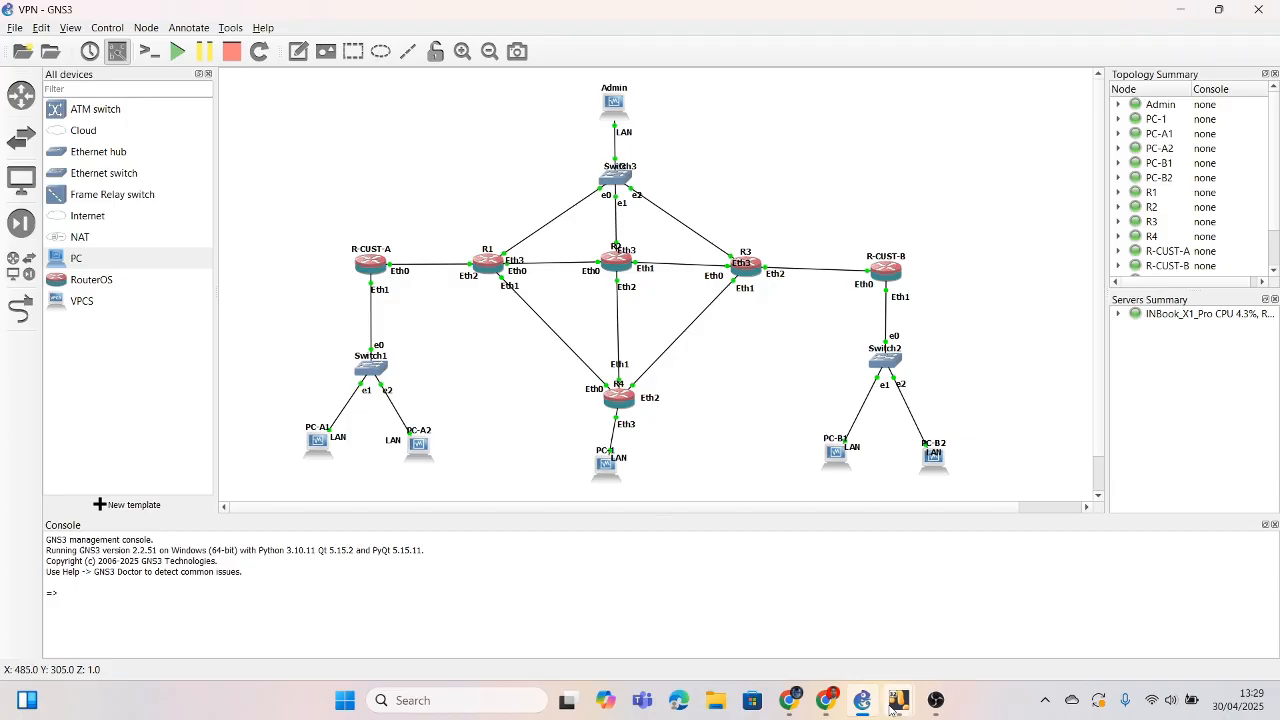
Step: Bring up the PC-1 VM, dismiss its notifications, and minimize it again
mouse_move(900, 705)
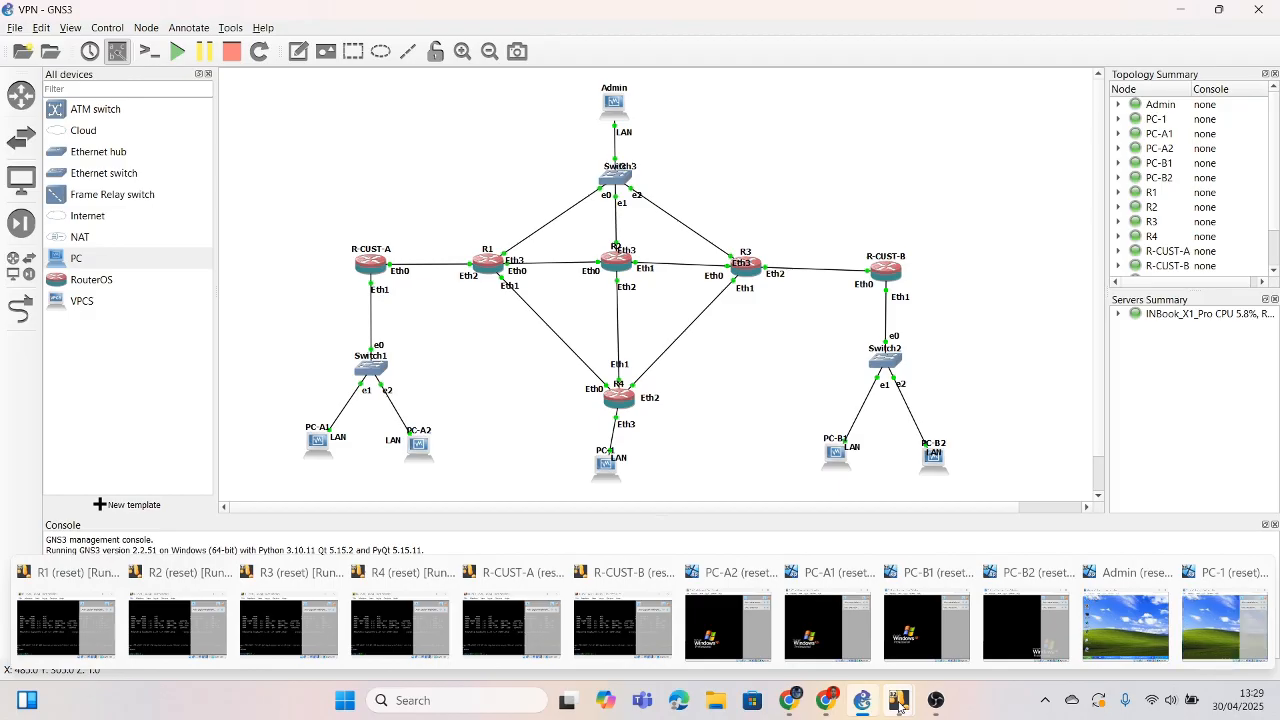
mouse_move(1225, 625)
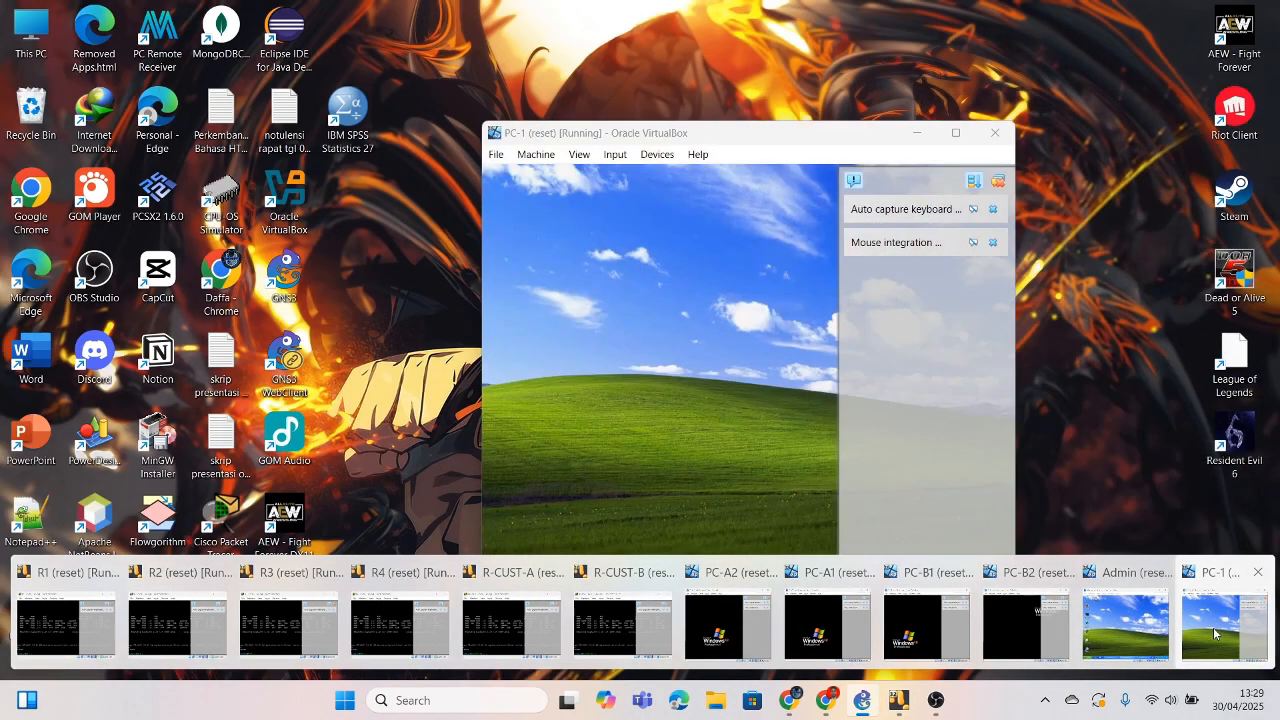
click(1225, 625)
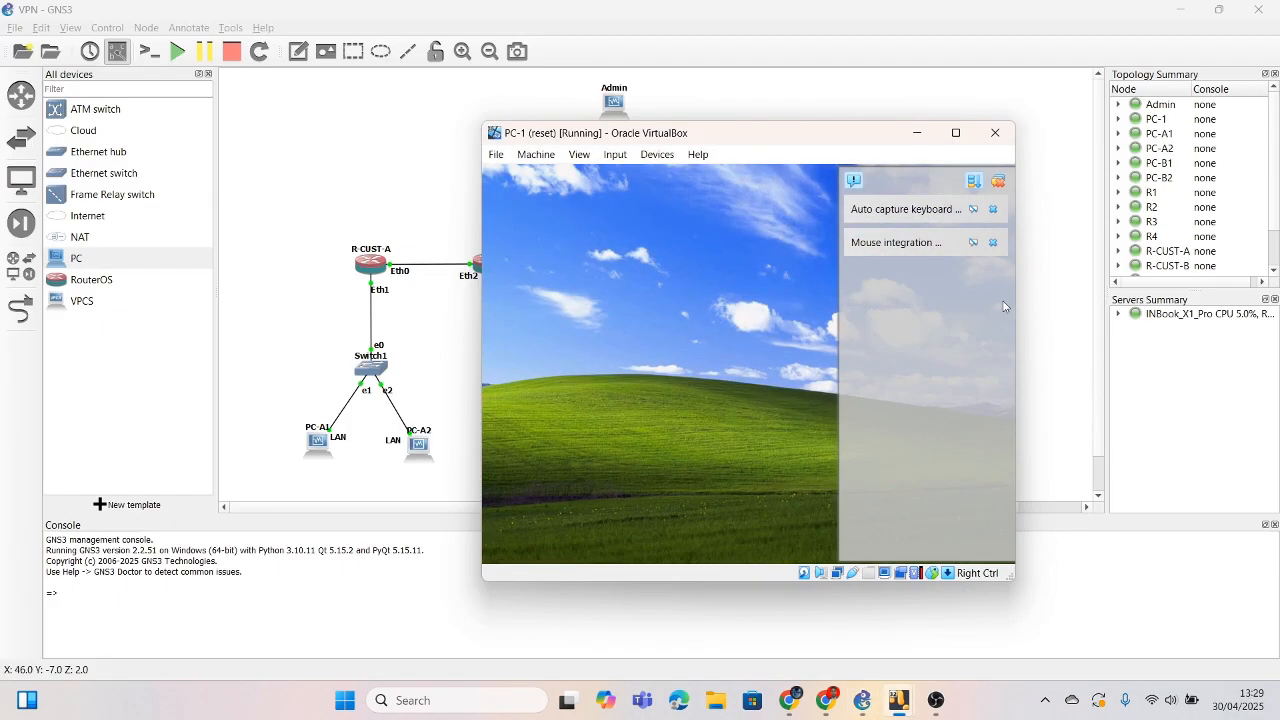
click(998, 181)
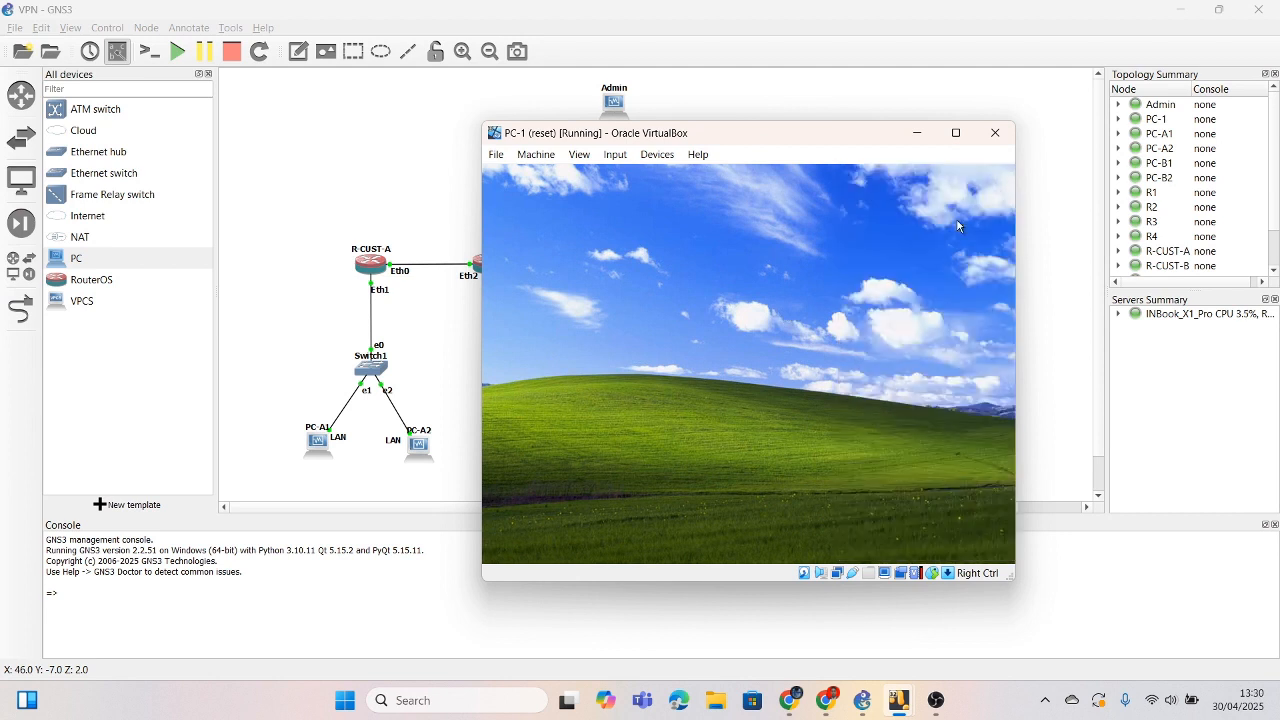
click(916, 133)
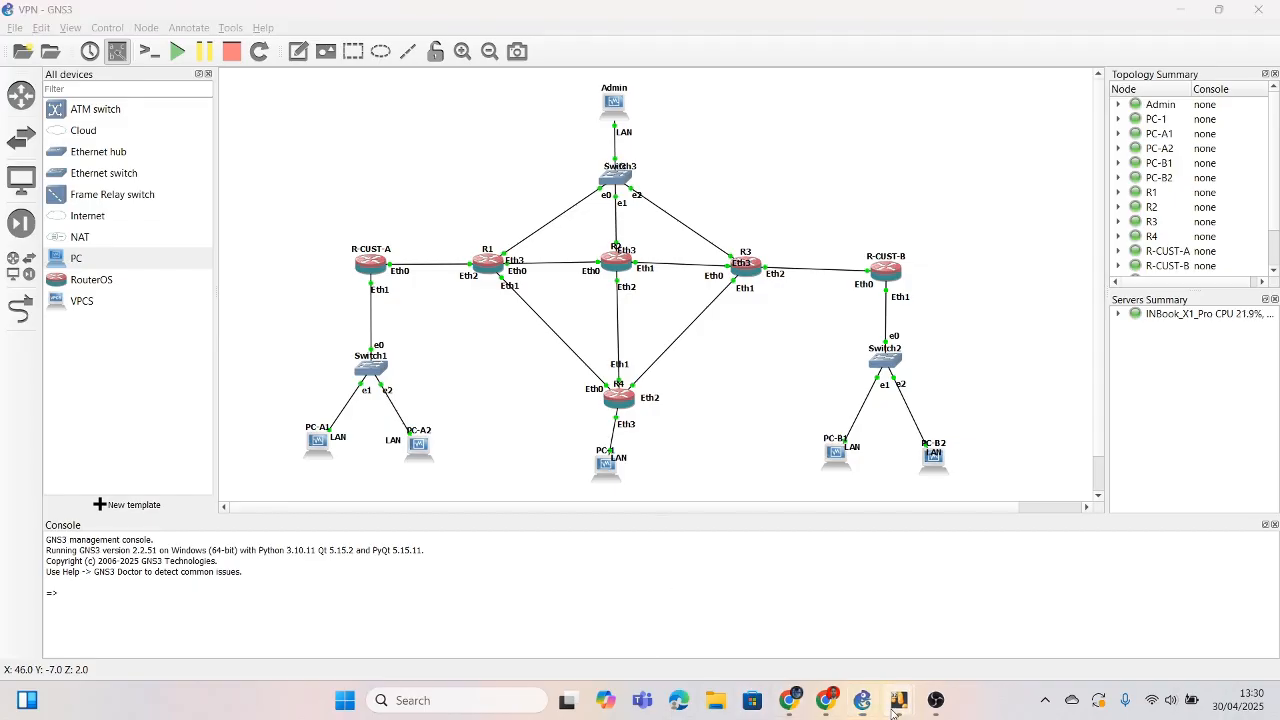
Step: Preview the PC-A2 VM, then the browser guide, and bring the PC-A1 VM forward
mouse_move(899, 700)
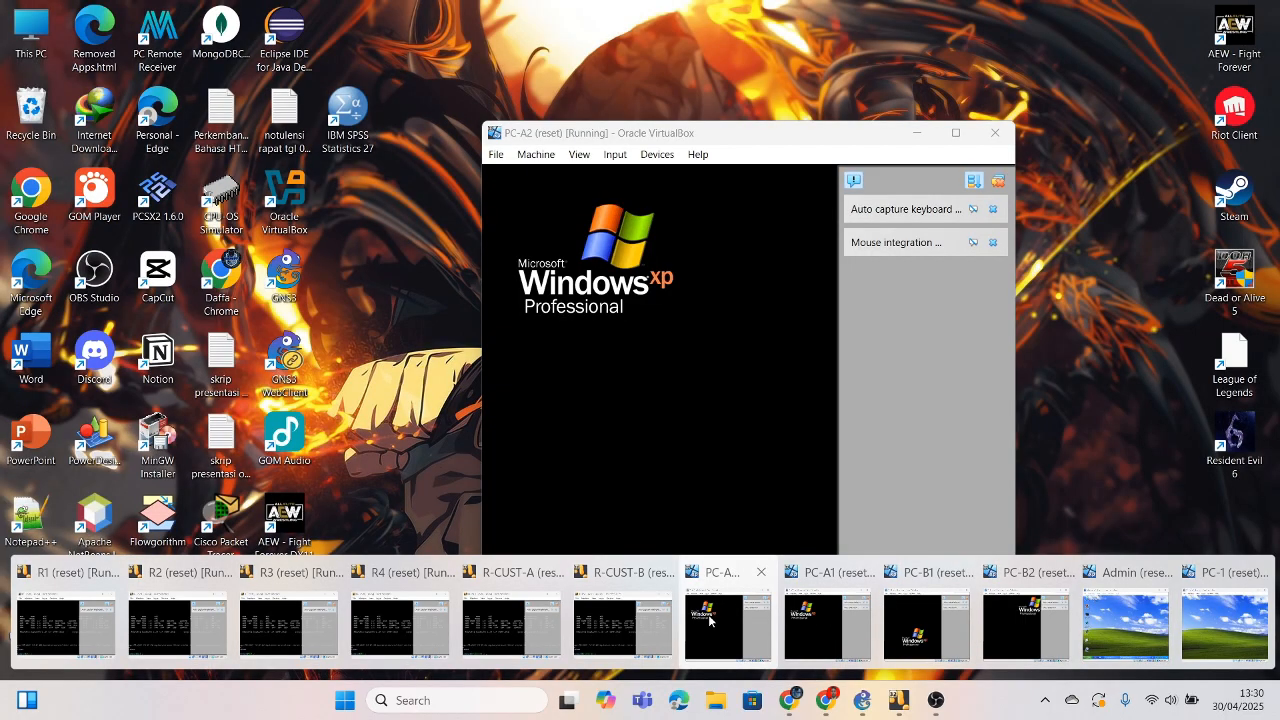
click(709, 620)
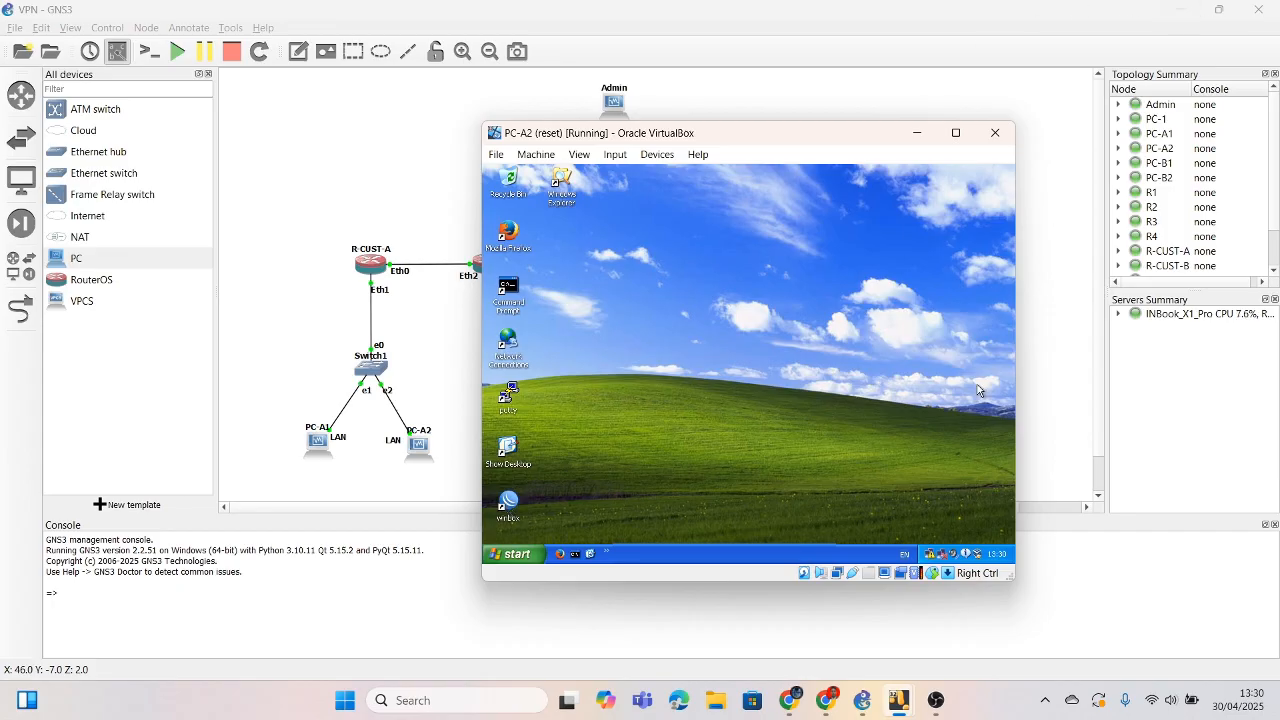
click(826, 699)
mouse_move(893, 690)
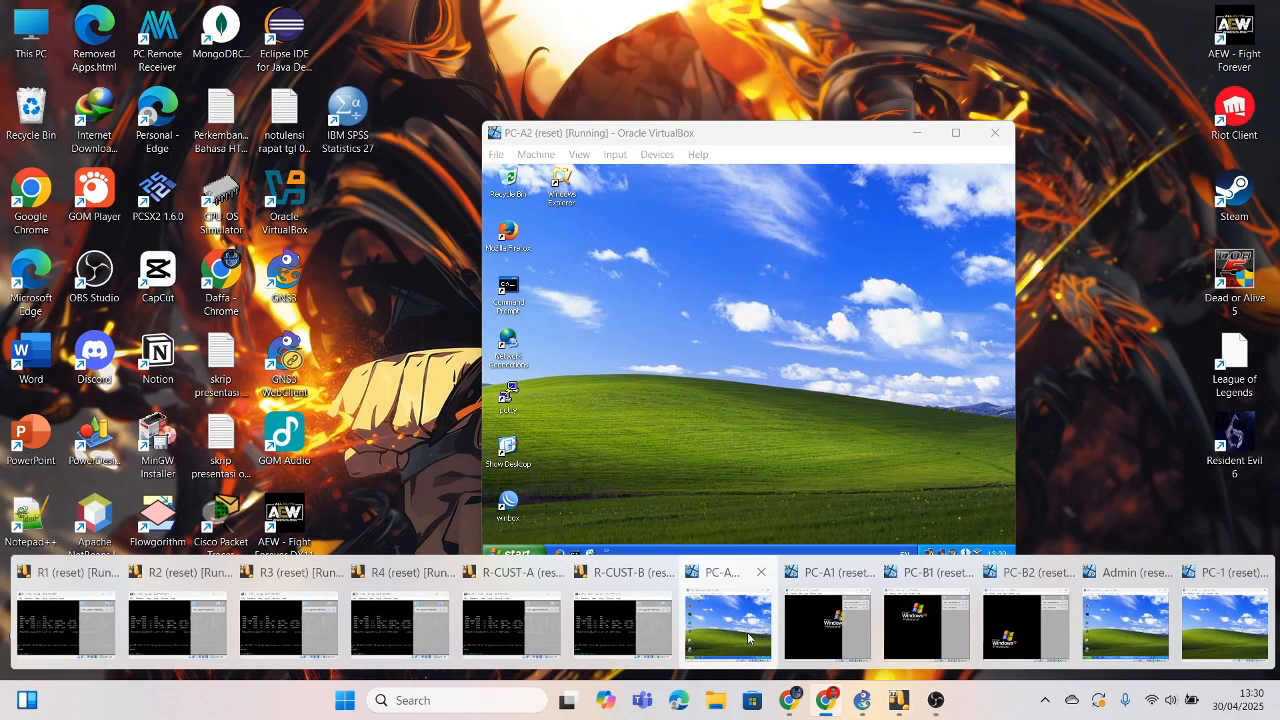
click(841, 622)
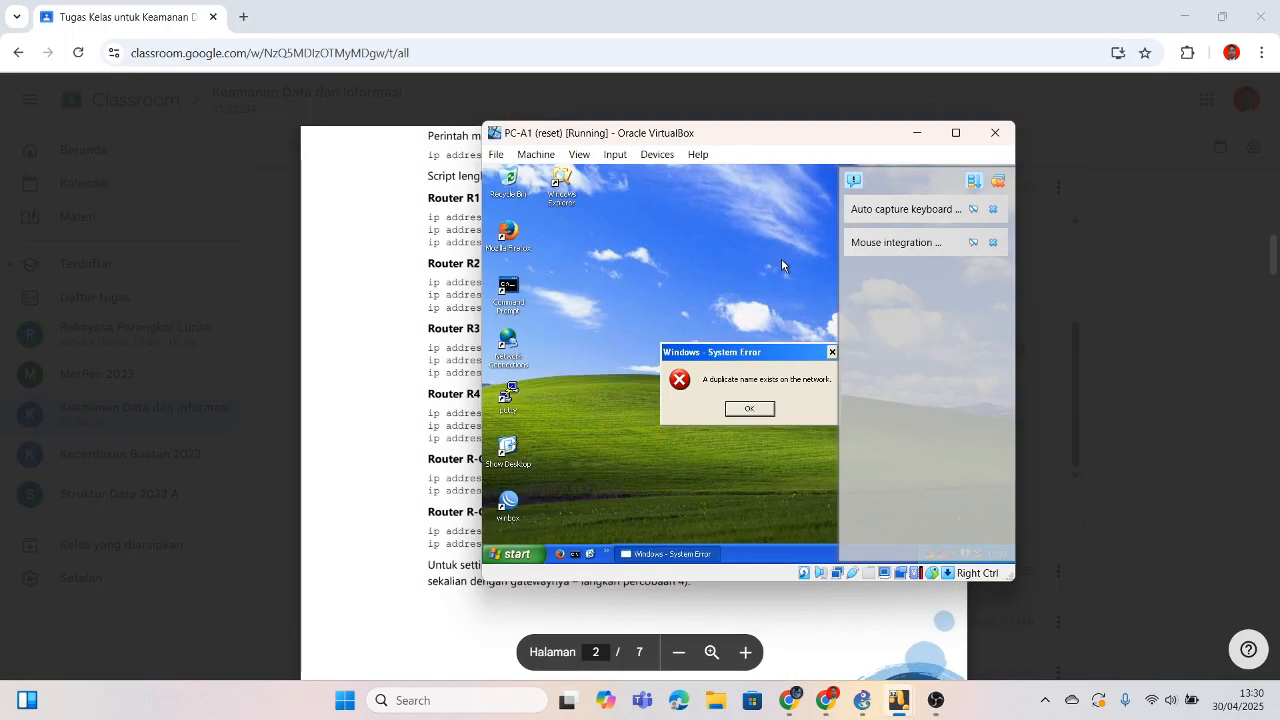
Step: Dismiss the duplicate-name error and connect WinBox in PC-A1 to router R-CUST-A
click(826, 352)
double_click(510, 507)
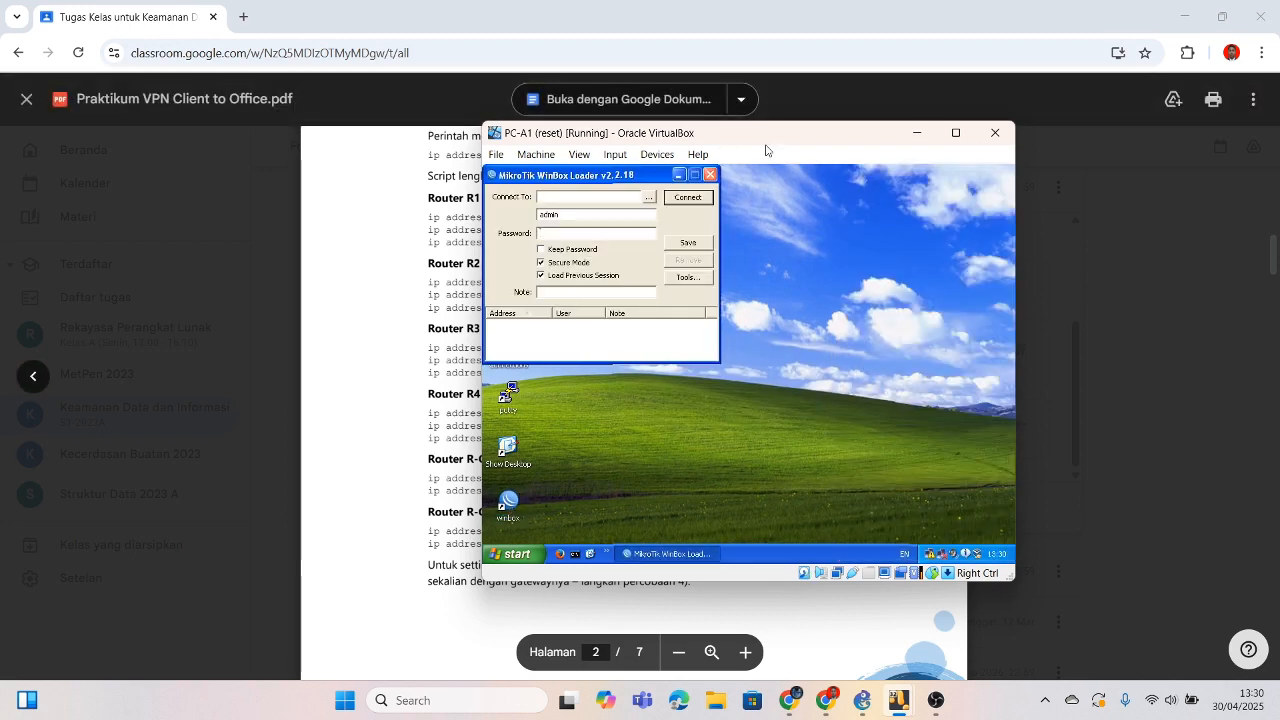
click(649, 198)
click(725, 231)
click(692, 199)
drag(828, 134, 1017, 153)
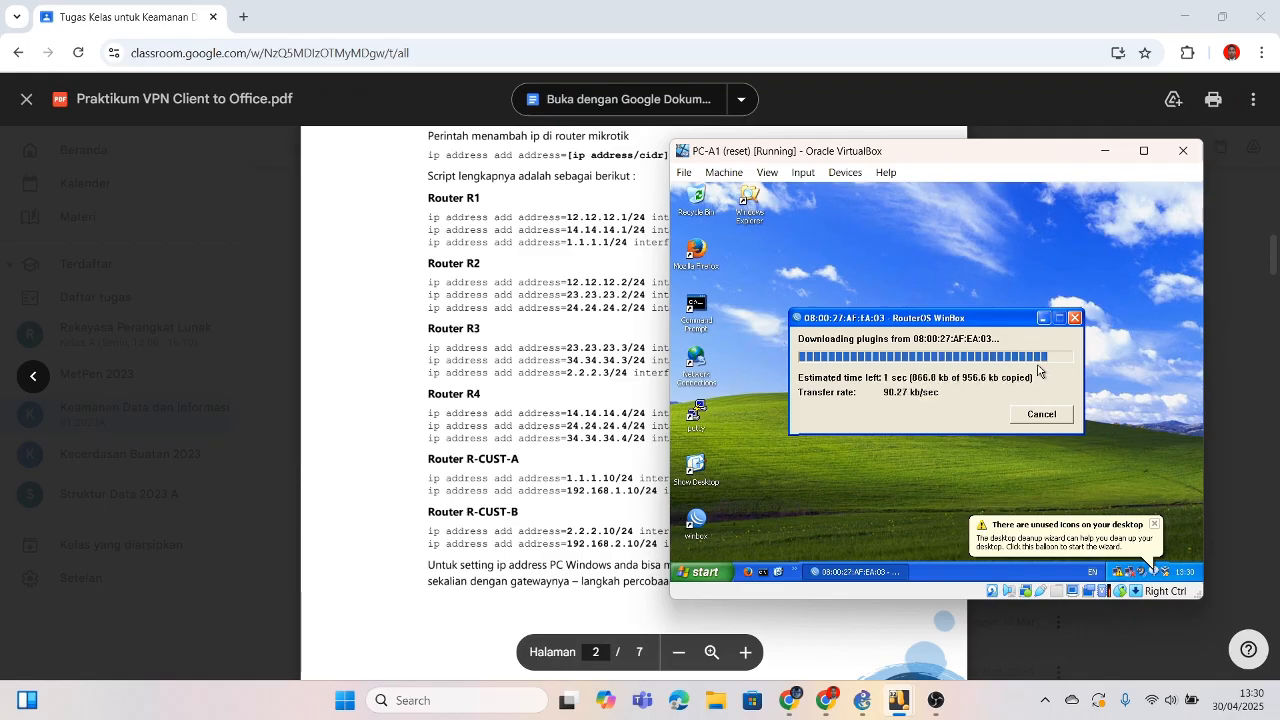
Step: In IP > Addresses, add 1.1.1.10/24 on ether1
click(728, 306)
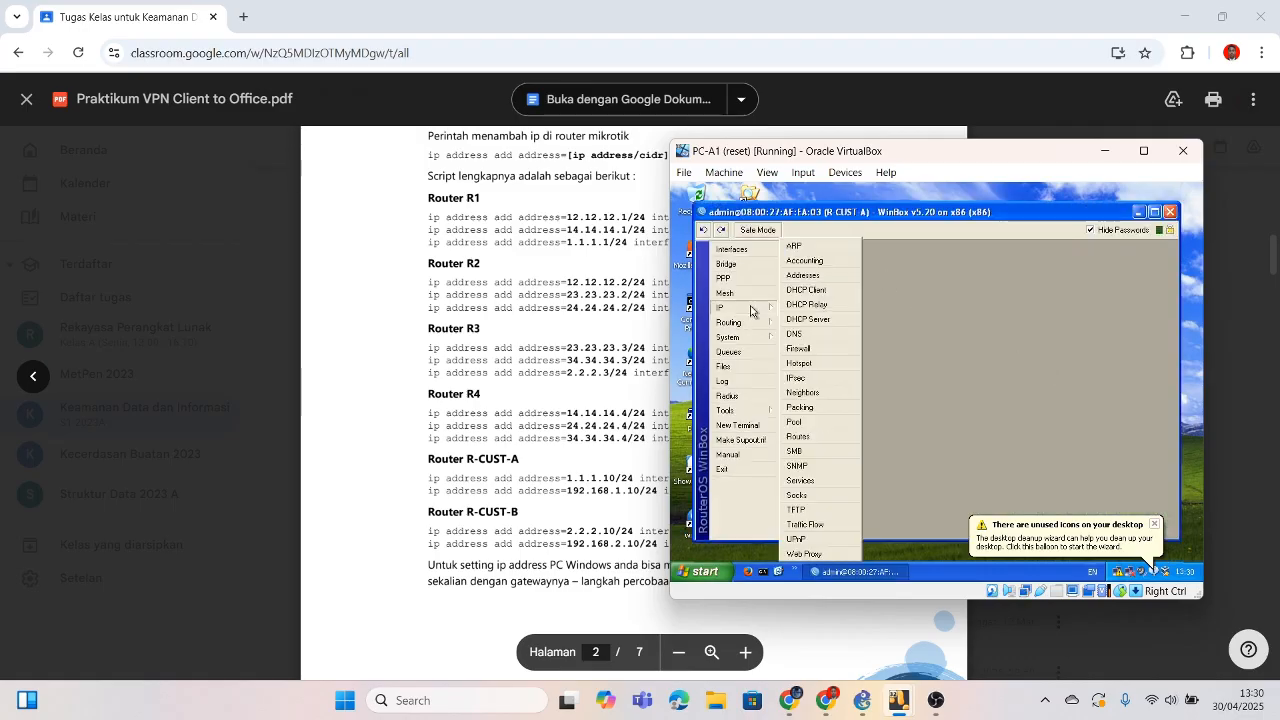
click(815, 279)
click(876, 303)
text(1.1.1.1)
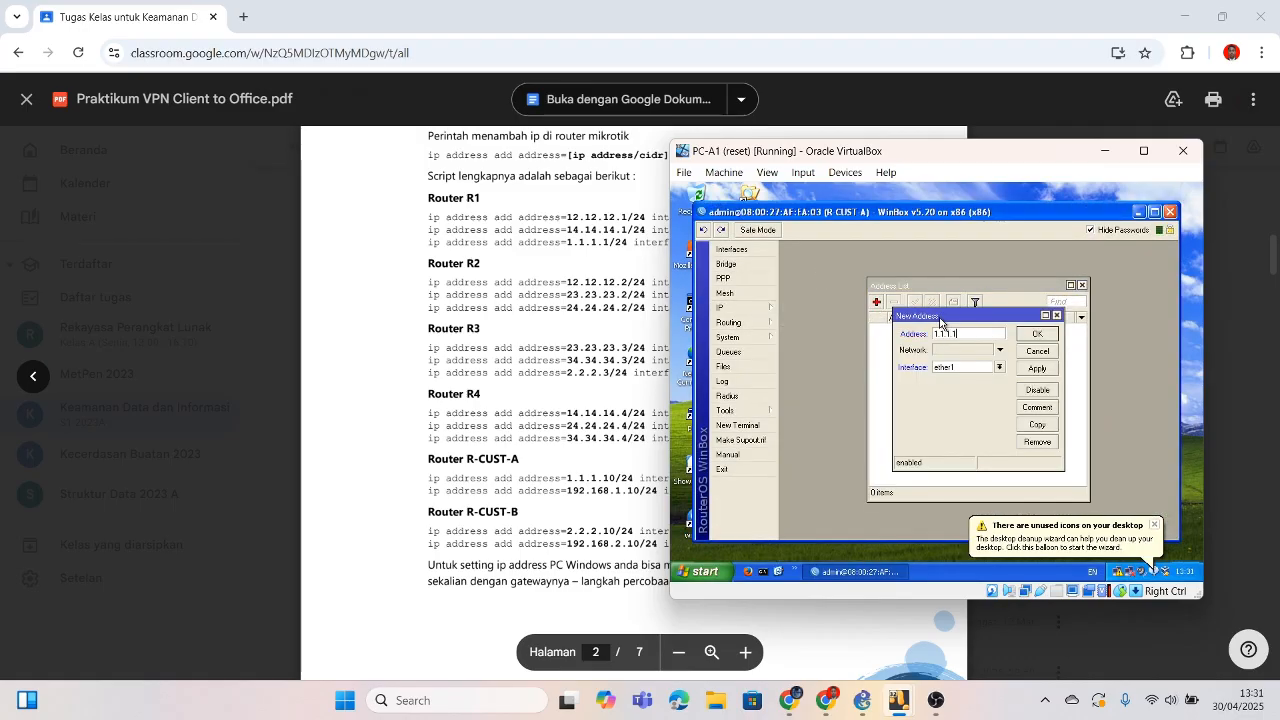
text(0/24)
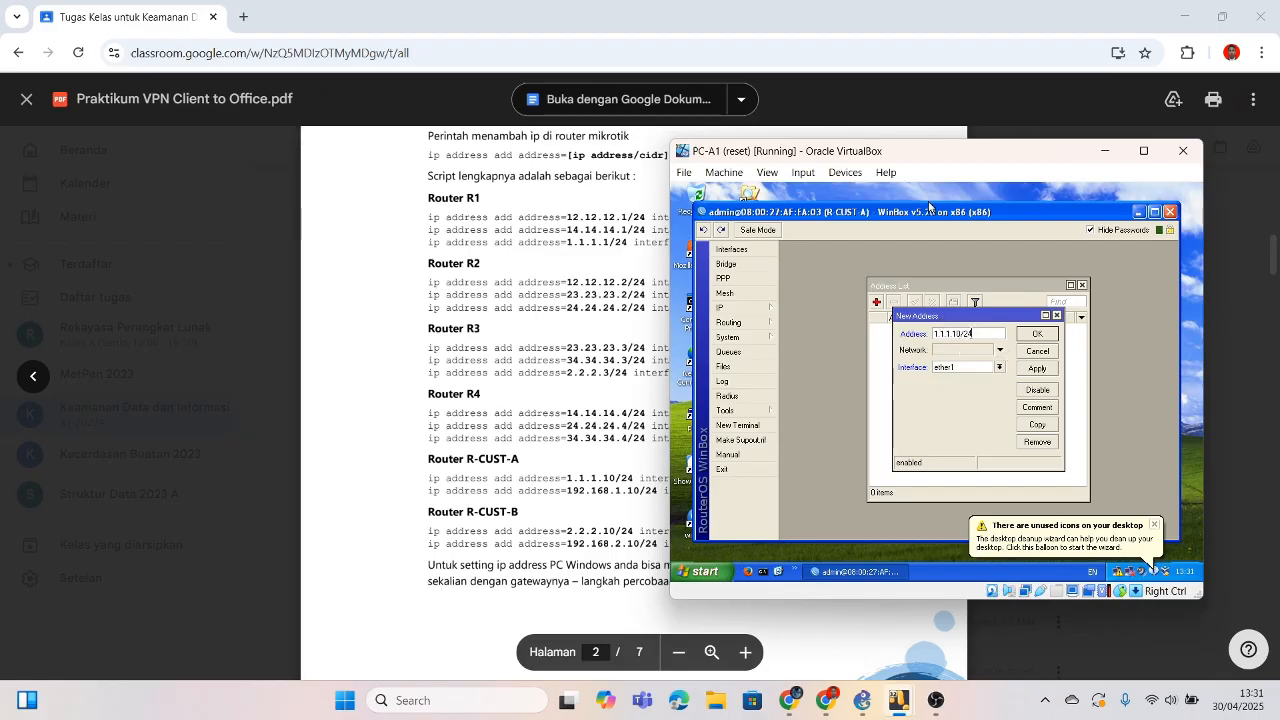
drag(820, 152, 932, 135)
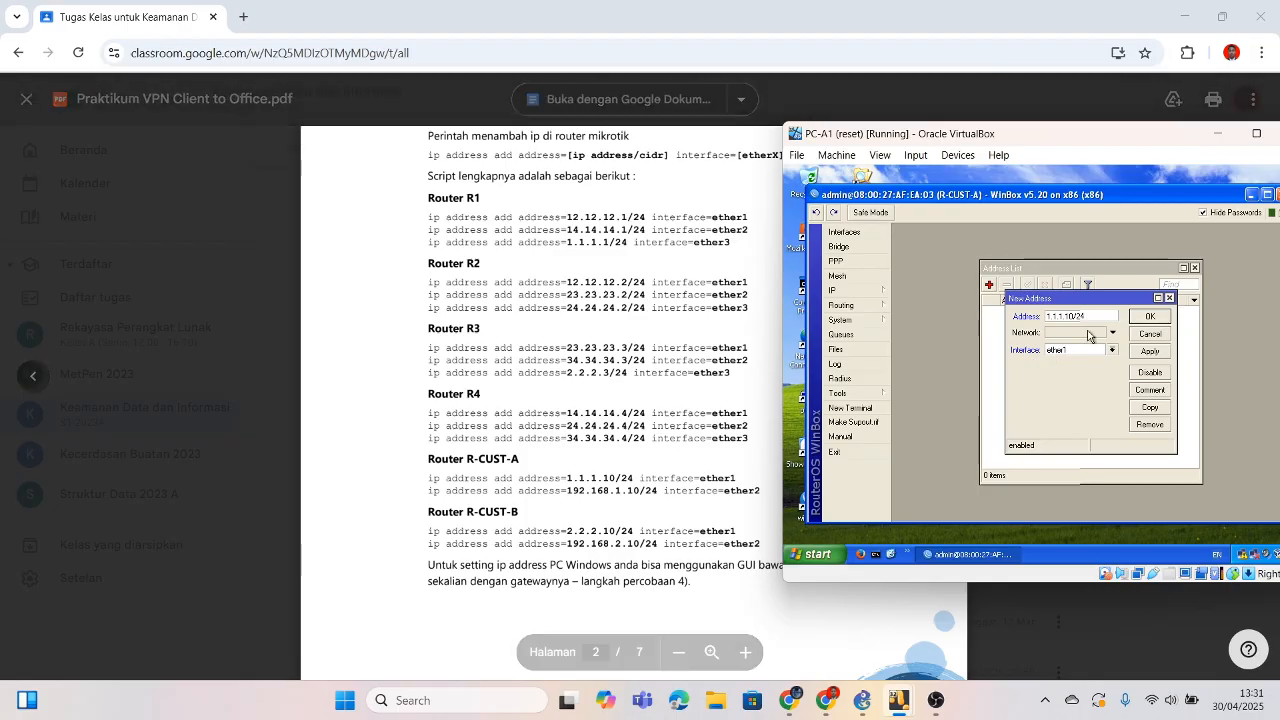
click(1152, 317)
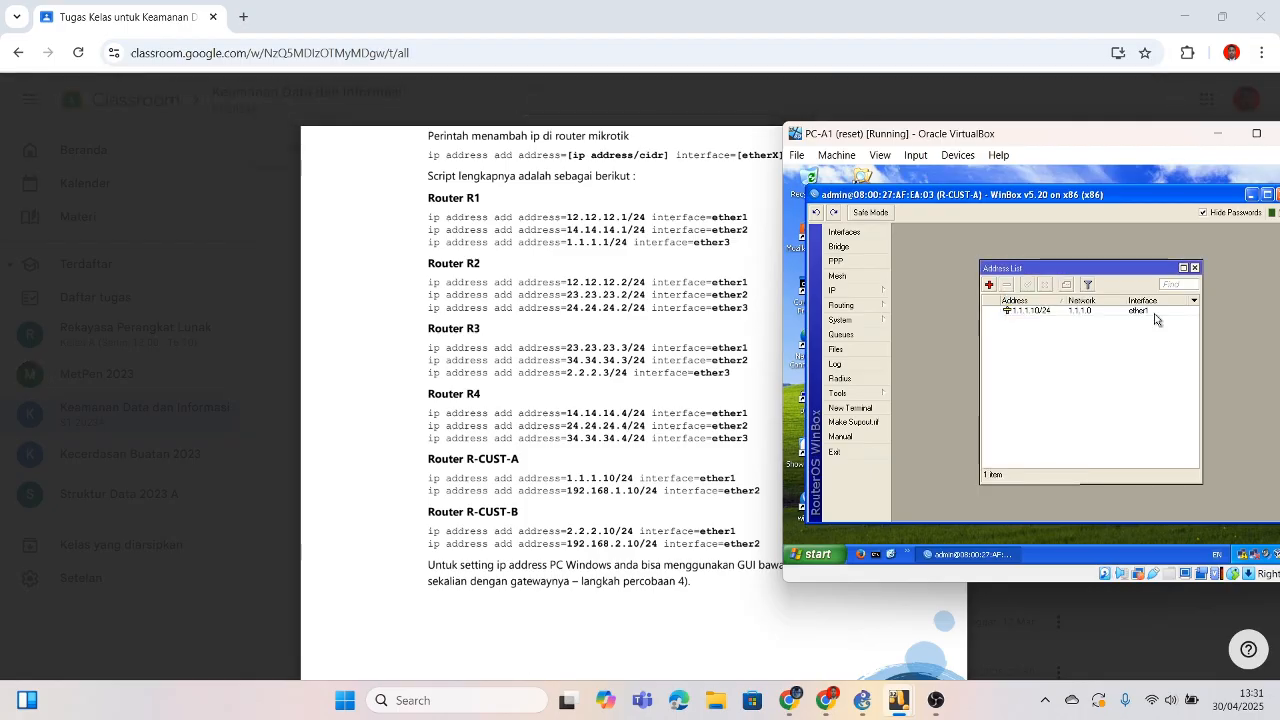
Step: Add 192.168.1.10/24 on ether2, then minimize WinBox and the PC-A1 VM
click(989, 286)
text(192)
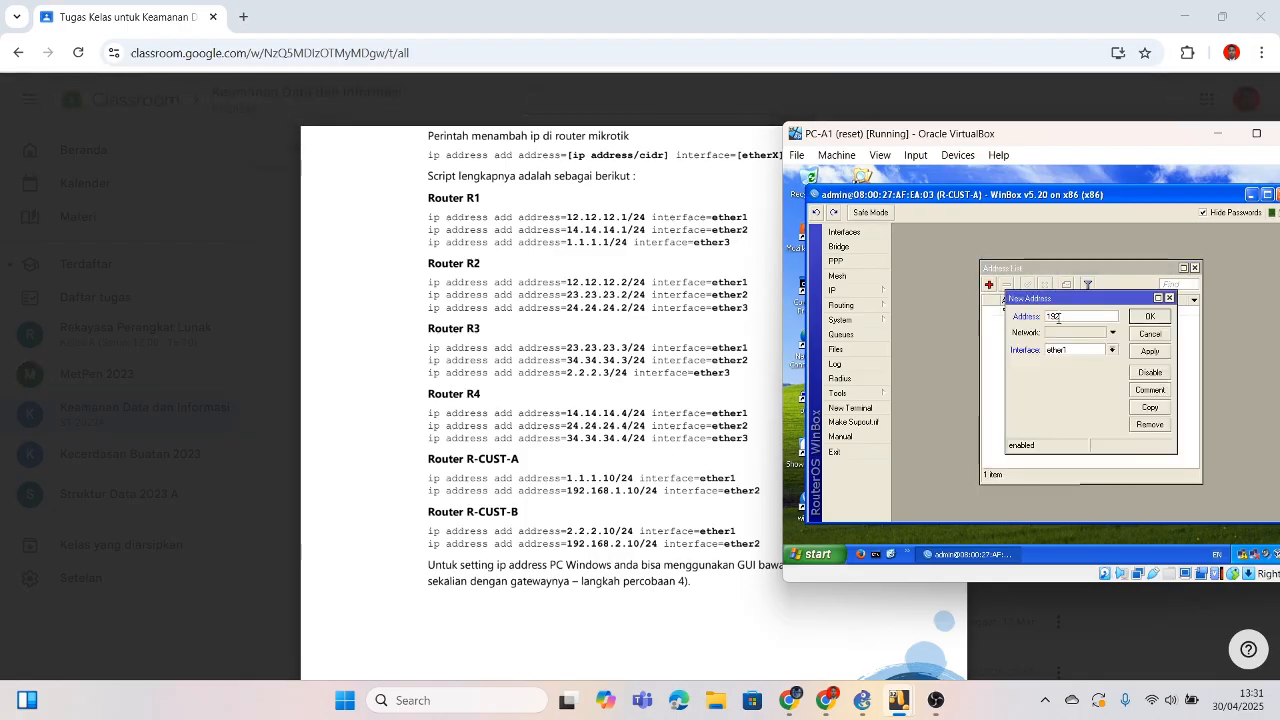
text(.16)
click(1062, 348)
click(1065, 372)
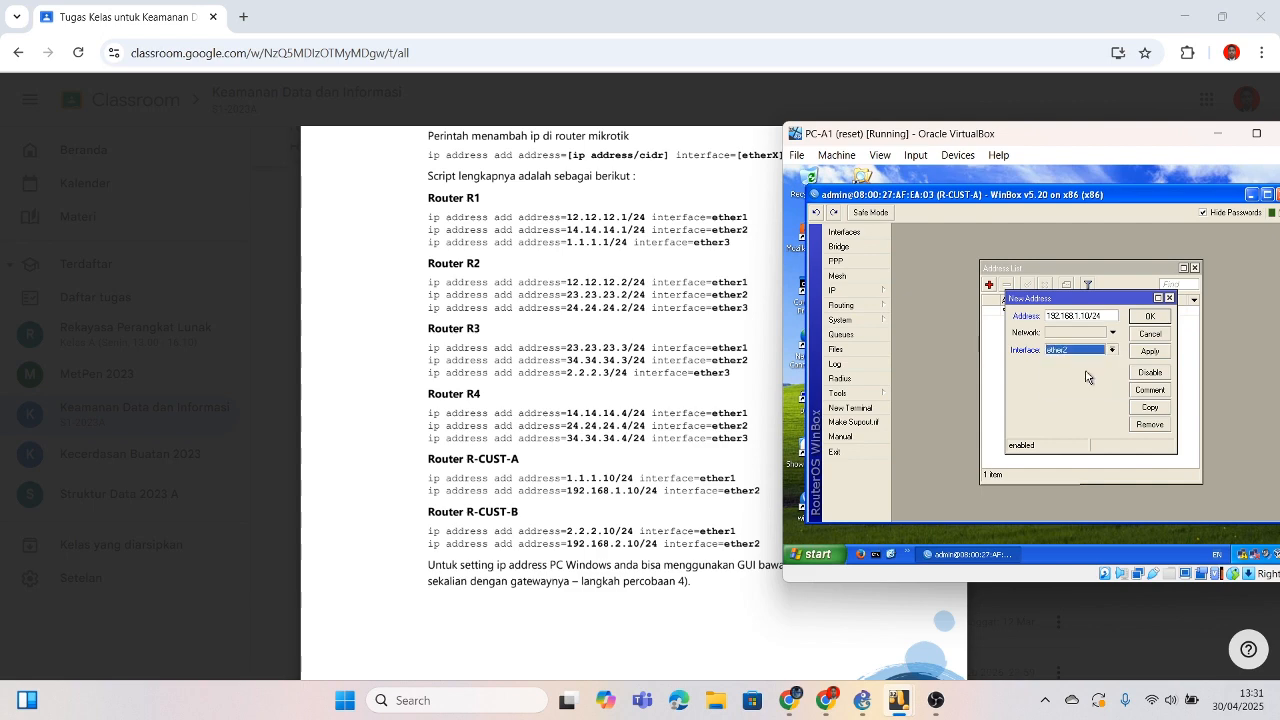
click(1146, 317)
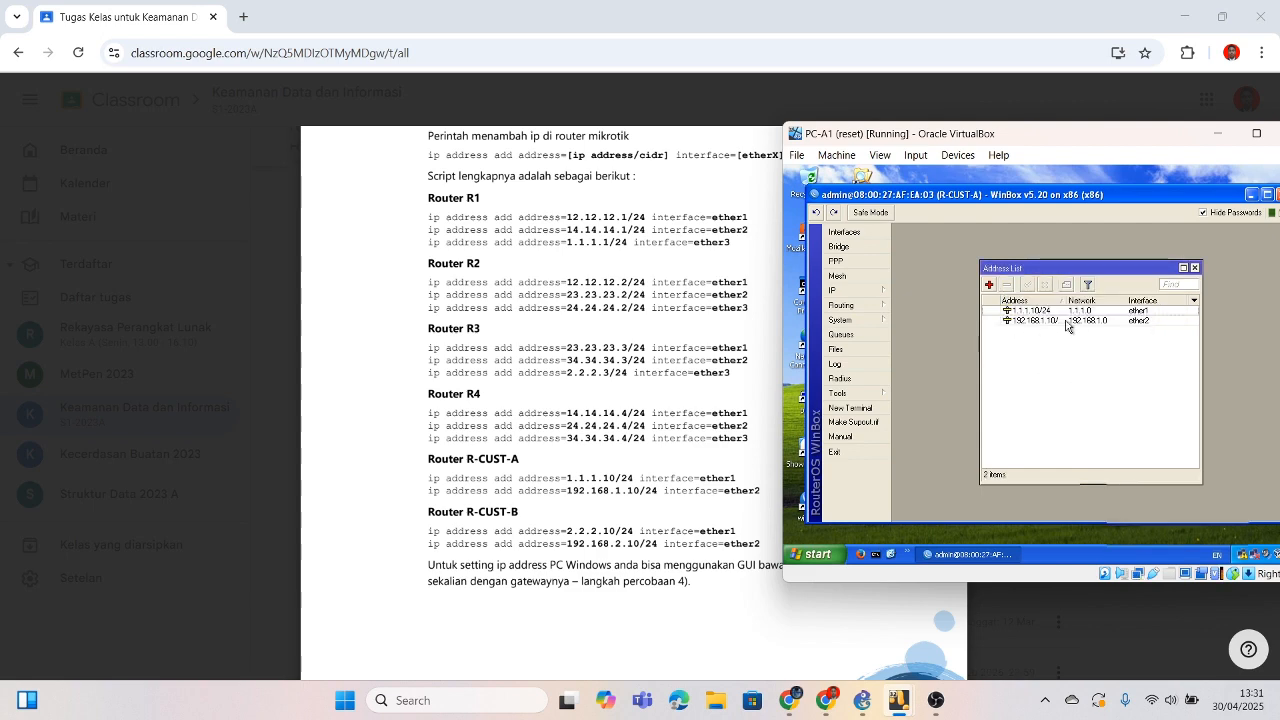
click(1251, 194)
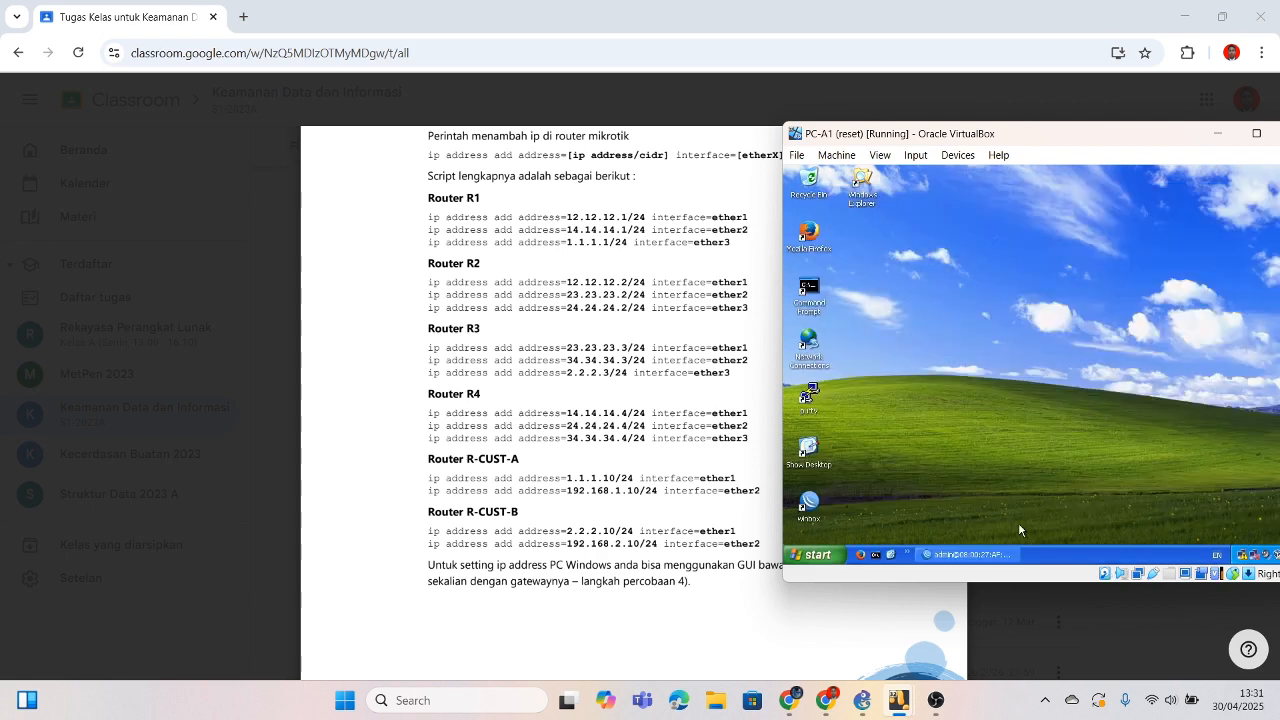
click(1217, 133)
Step: Bring up the PC-B1 VM and connect WinBox to router R-CUST-B
mouse_move(898, 700)
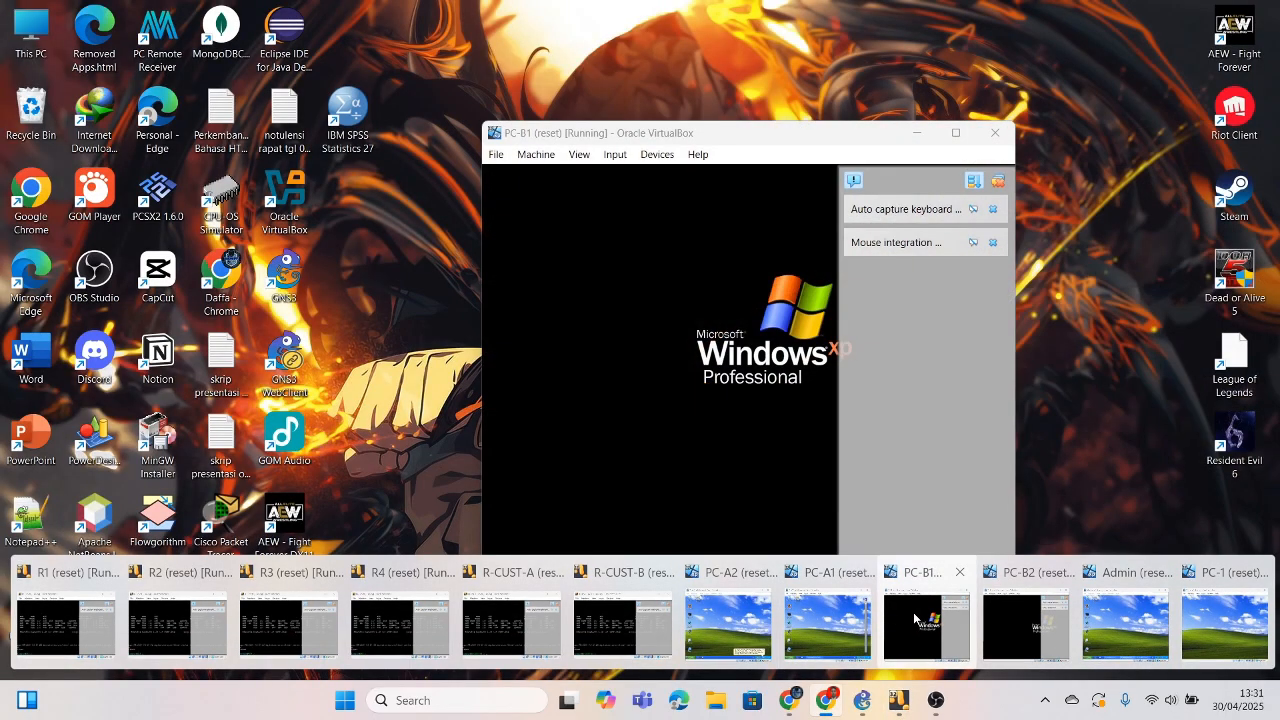
click(918, 620)
double_click(508, 503)
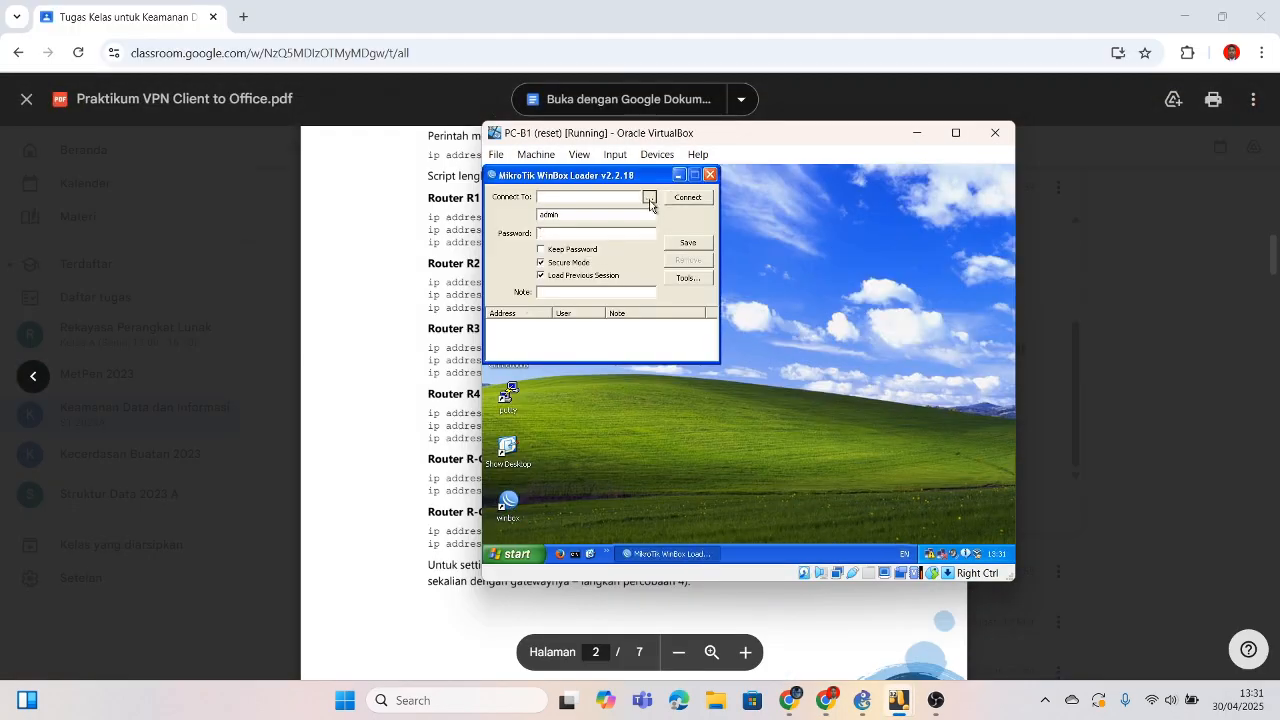
click(700, 222)
click(700, 222)
click(688, 197)
drag(815, 143, 973, 152)
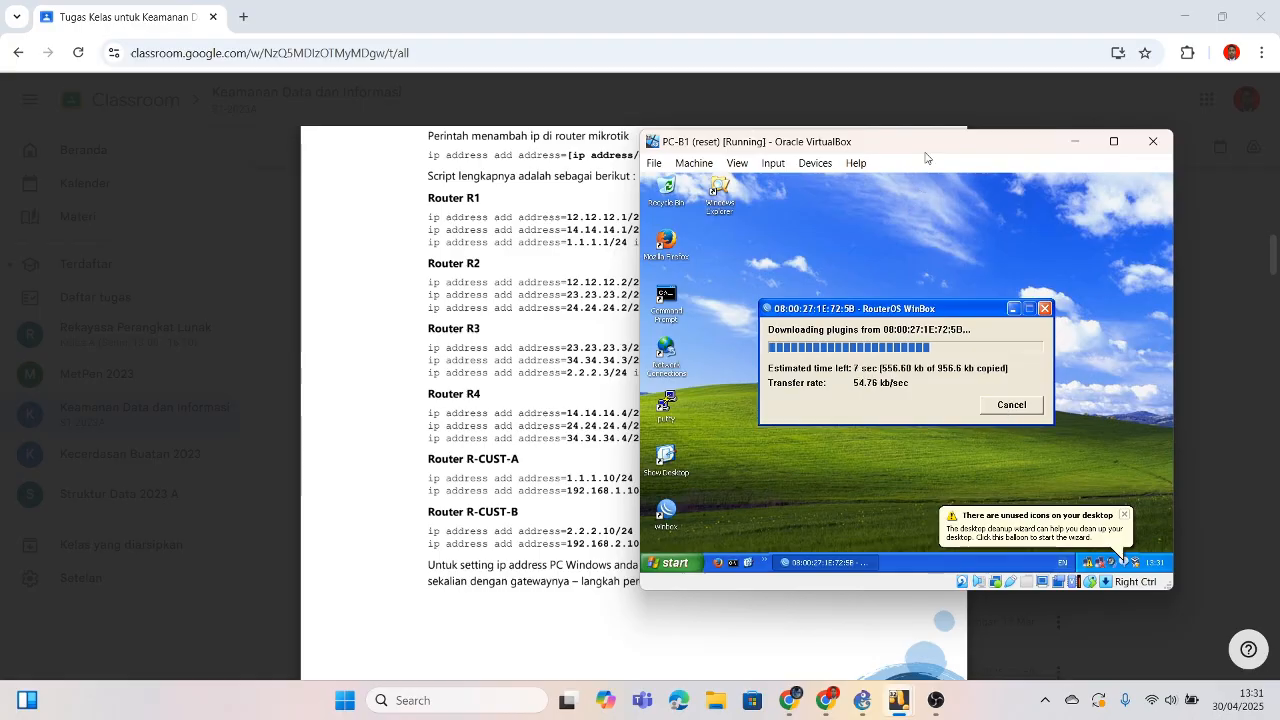
drag(931, 150, 979, 149)
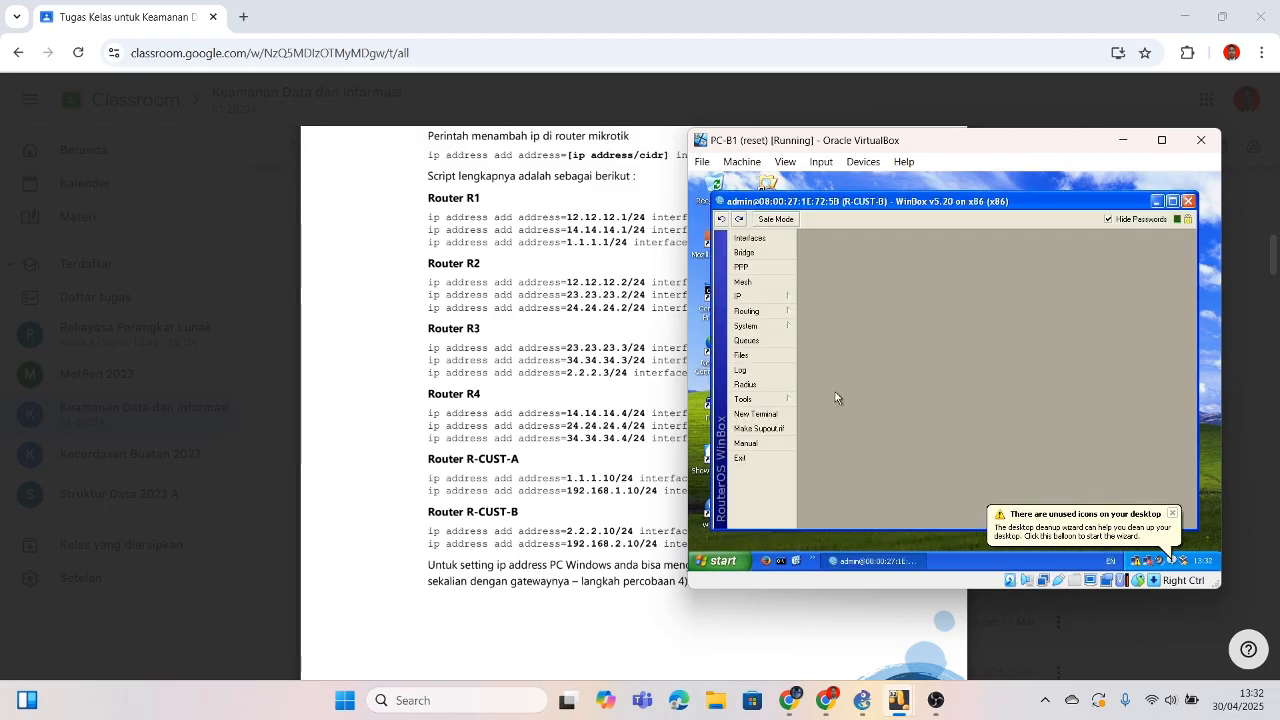
Step: In IP > Addresses, add 2.2.2.10/24 on ether1
click(752, 297)
click(816, 267)
click(895, 291)
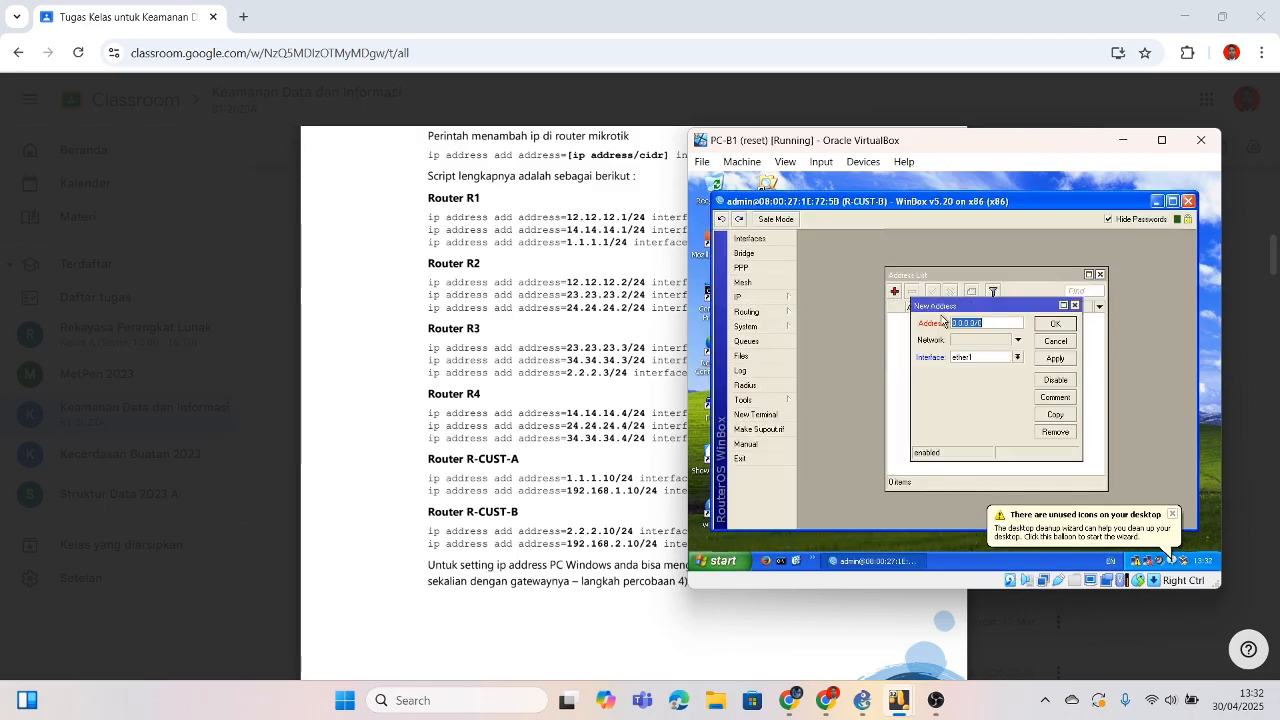
key(BackSpace)
text(2.2.2)
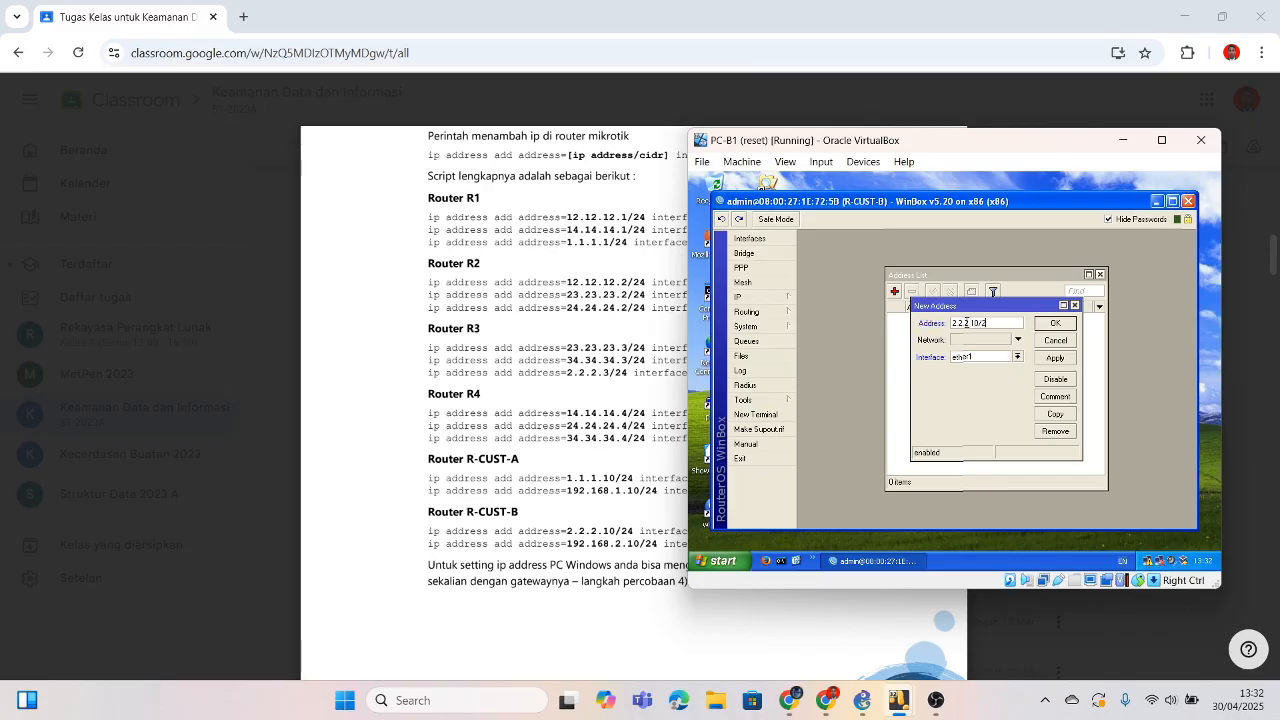
text(.10/24)
click(1017, 356)
click(997, 366)
click(1057, 322)
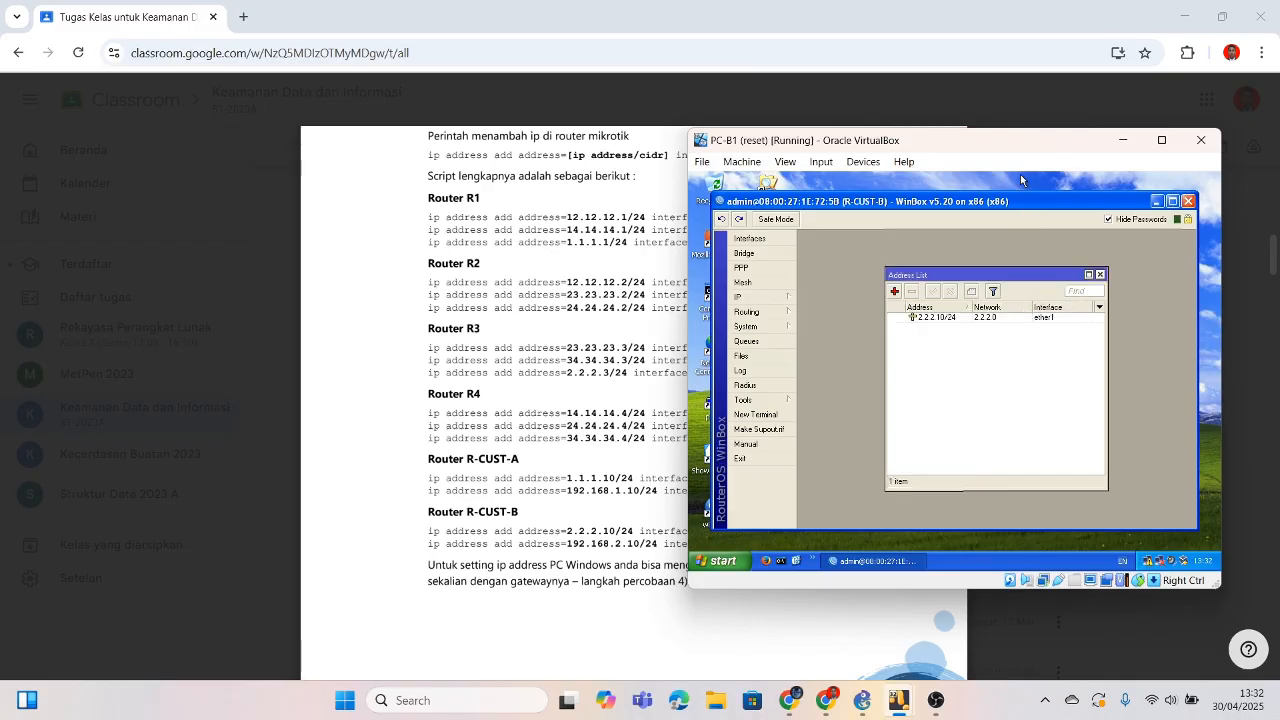
Step: Add 192.168.2.10/24 on ether2
drag(1026, 151, 1031, 150)
drag(936, 152, 1024, 151)
click(987, 291)
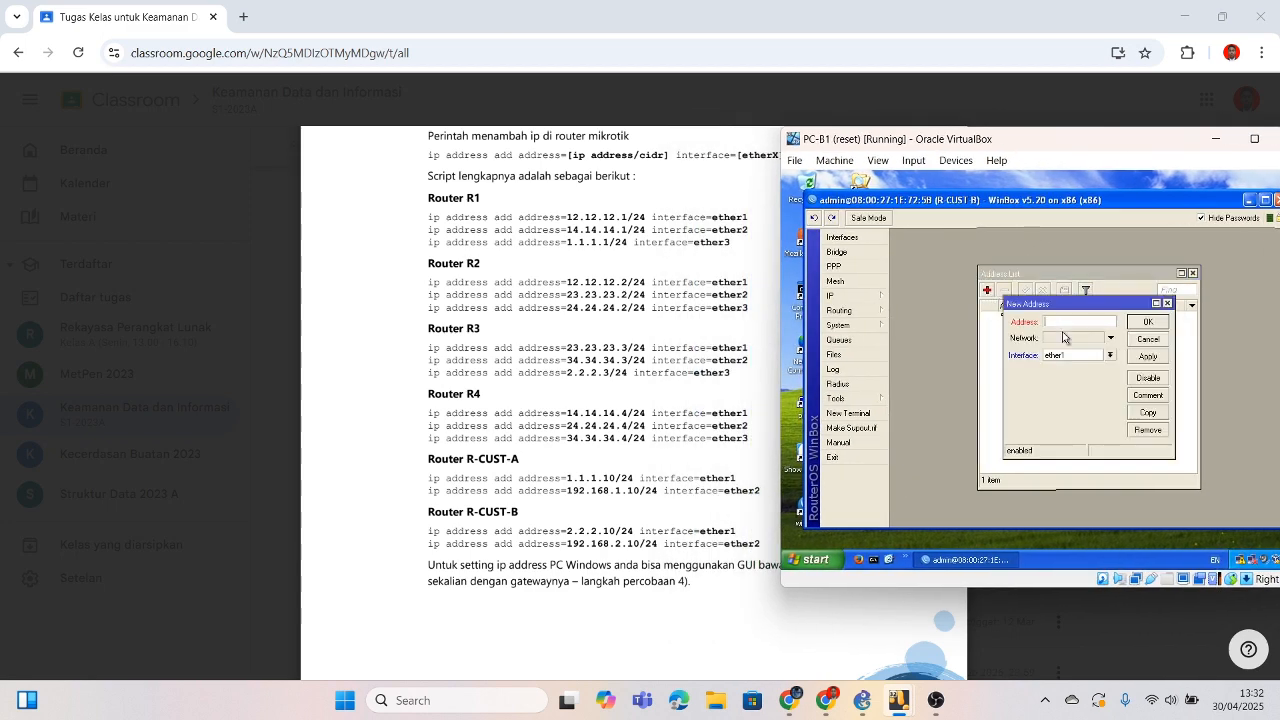
text(192.168.2.10/24)
click(1110, 356)
click(1065, 372)
click(1149, 322)
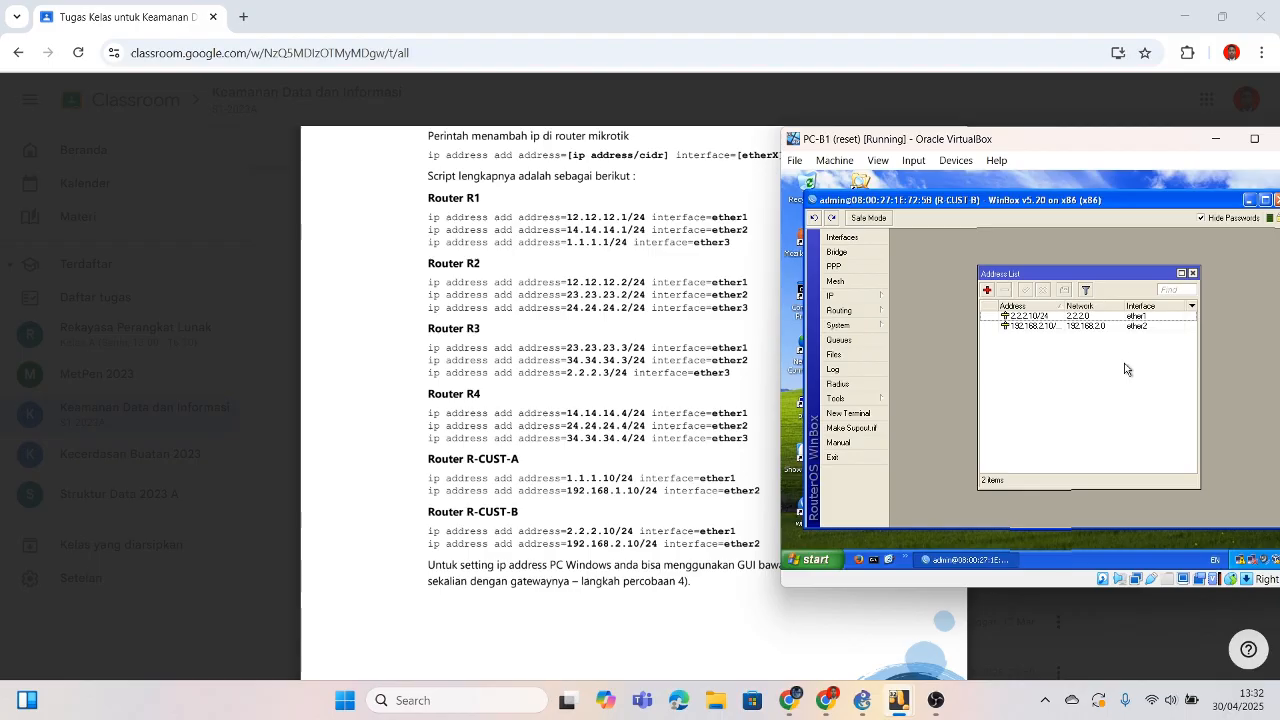
Step: Minimize the PC-B1, PC-A2 and PC-A1 VMs and bring the PC-1 VM forward
click(1216, 146)
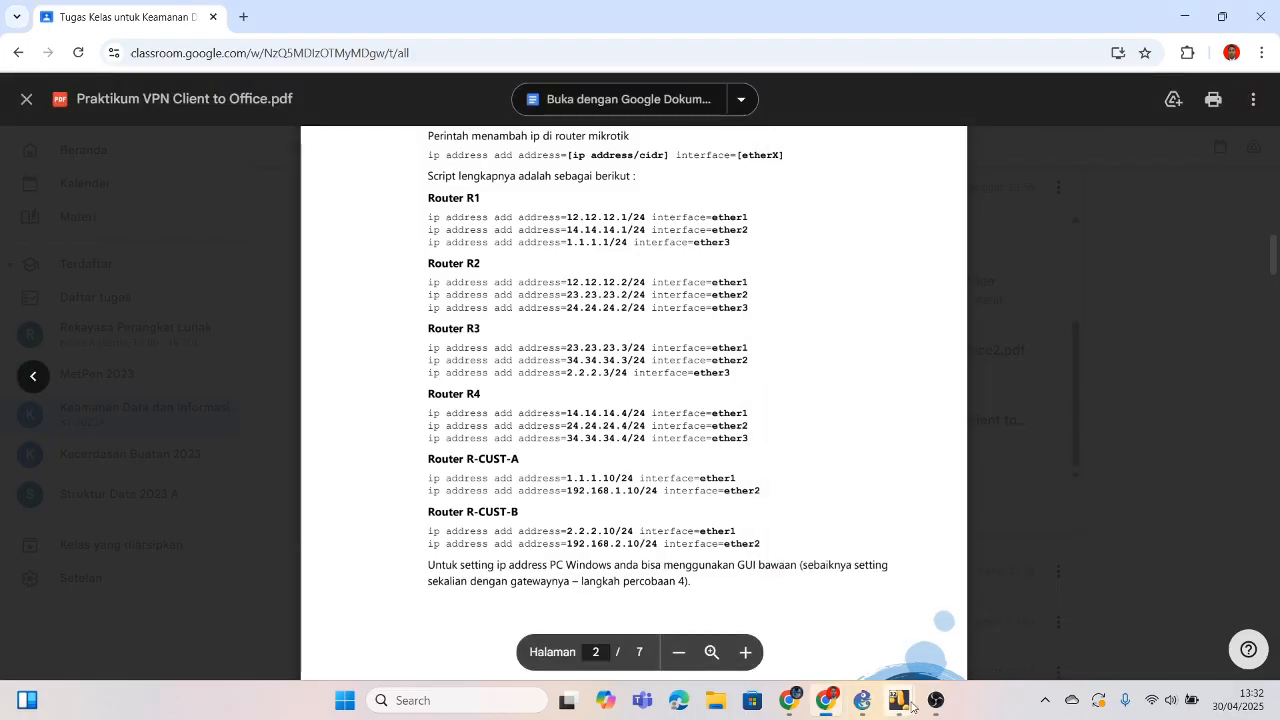
mouse_move(898, 700)
click(757, 633)
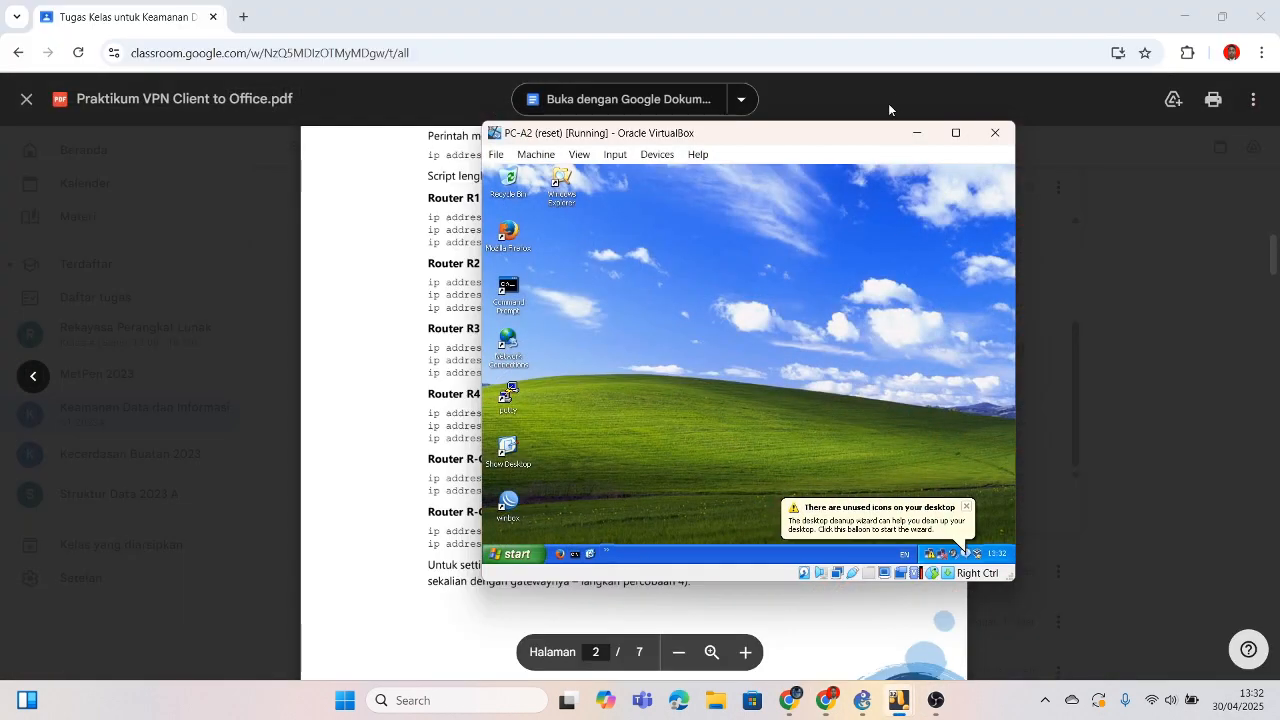
click(925, 134)
mouse_move(905, 705)
click(928, 622)
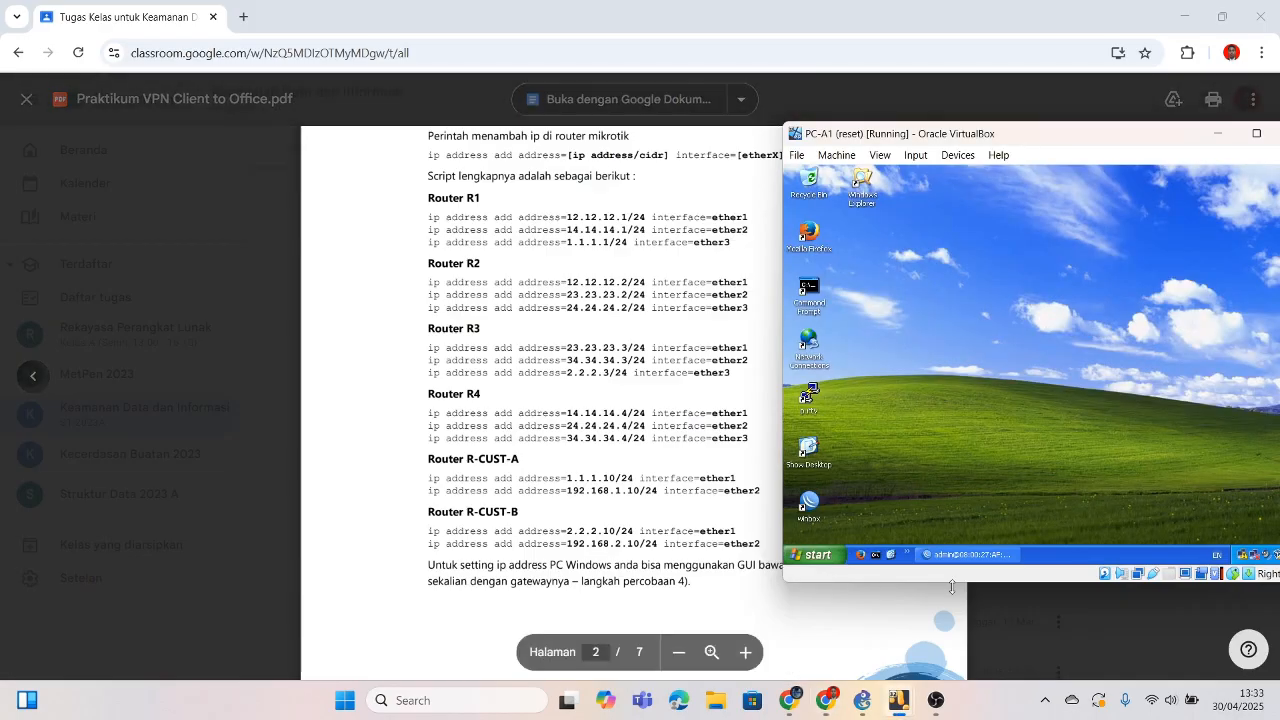
click(965, 556)
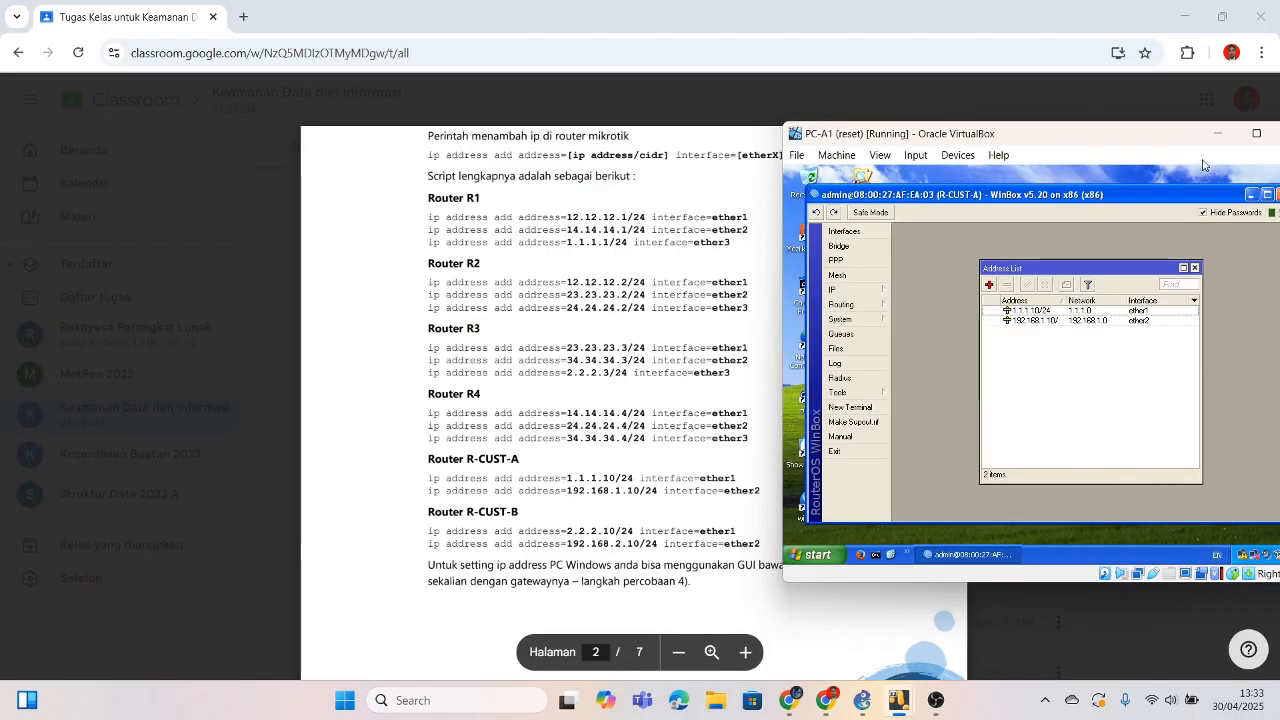
click(1217, 133)
mouse_move(900, 704)
click(1242, 642)
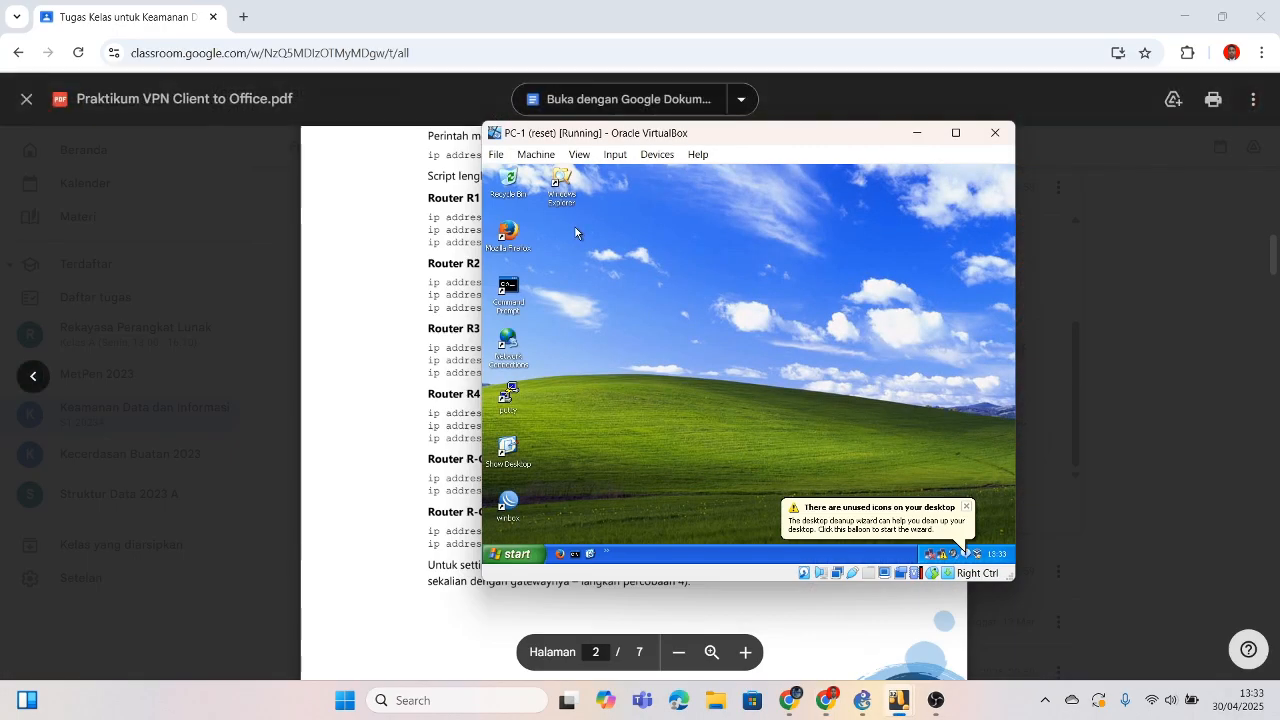
Step: Connect WinBox in PC-1 to router R4
click(652, 196)
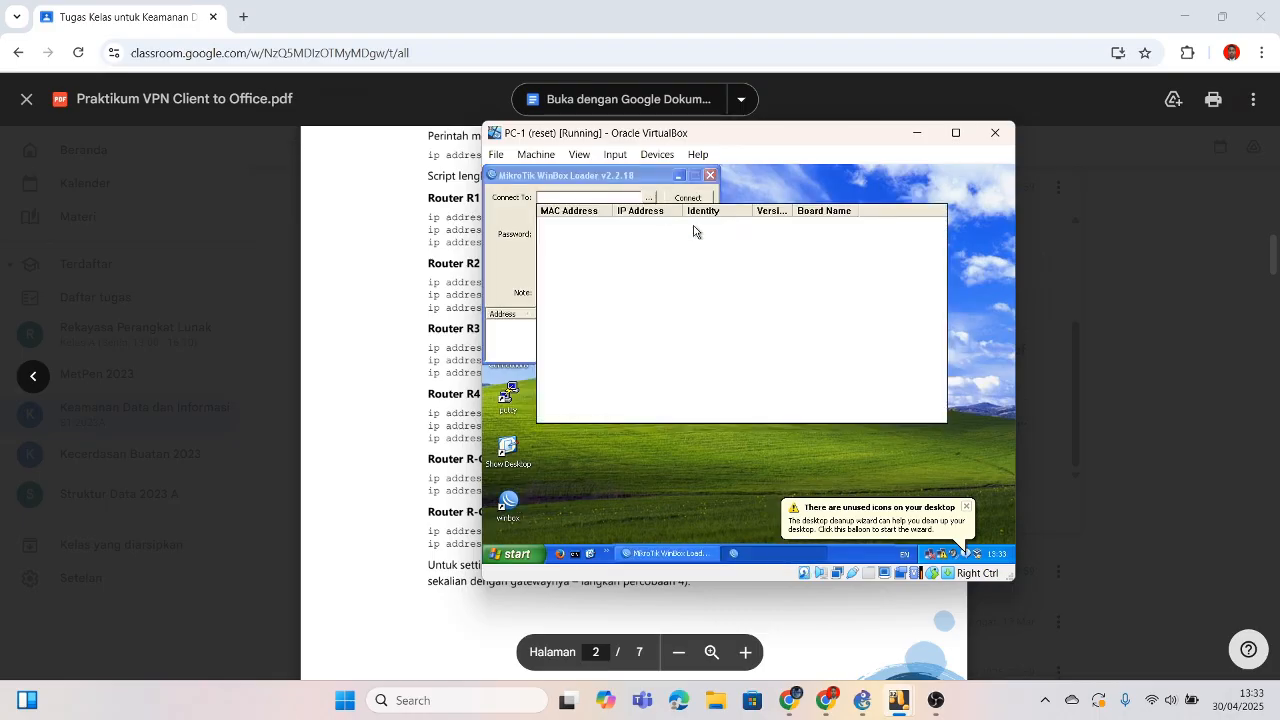
click(703, 226)
click(686, 198)
drag(776, 140, 993, 165)
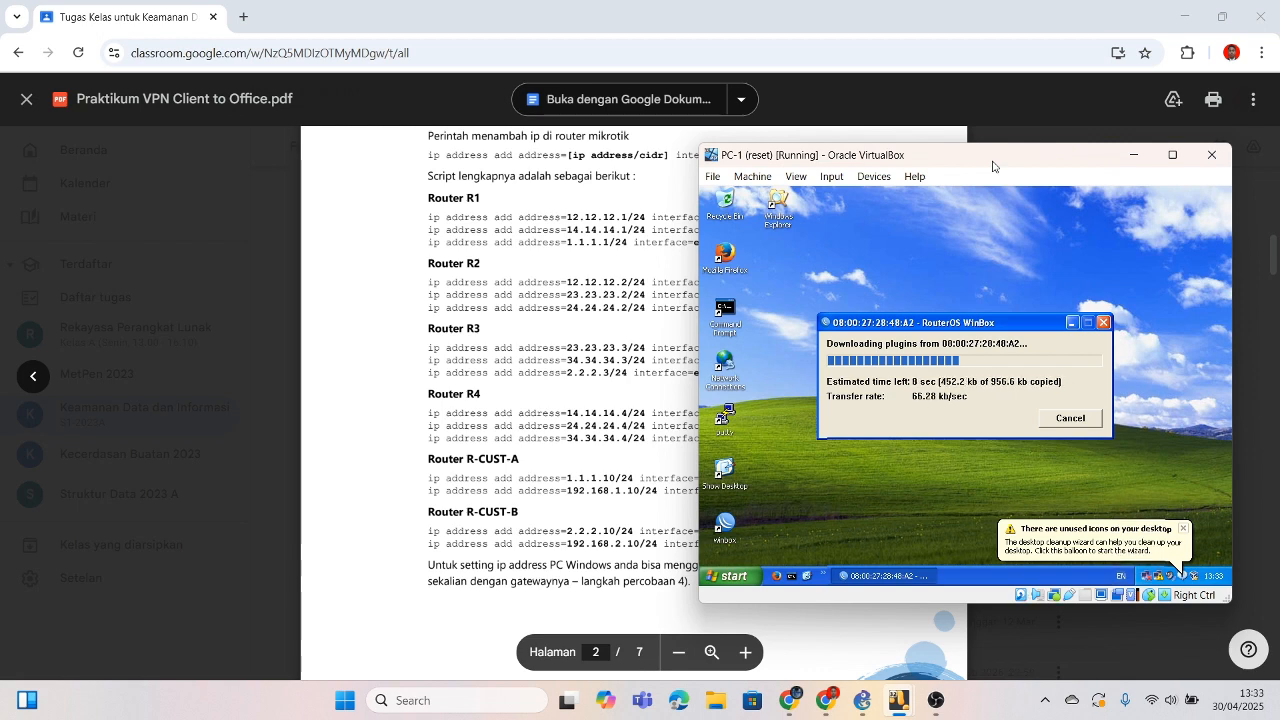
drag(993, 165, 1048, 164)
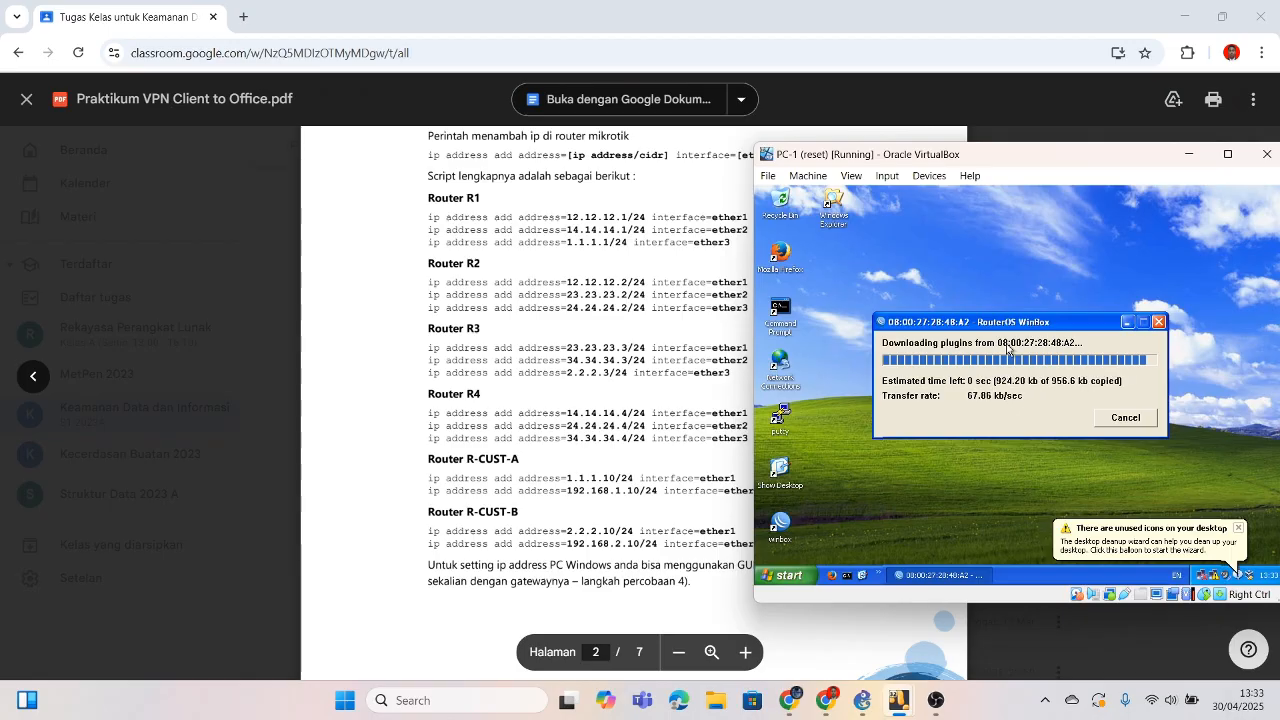
Step: In IP > Addresses, add 14.14.14.4/24 on ether1
click(818, 311)
click(902, 278)
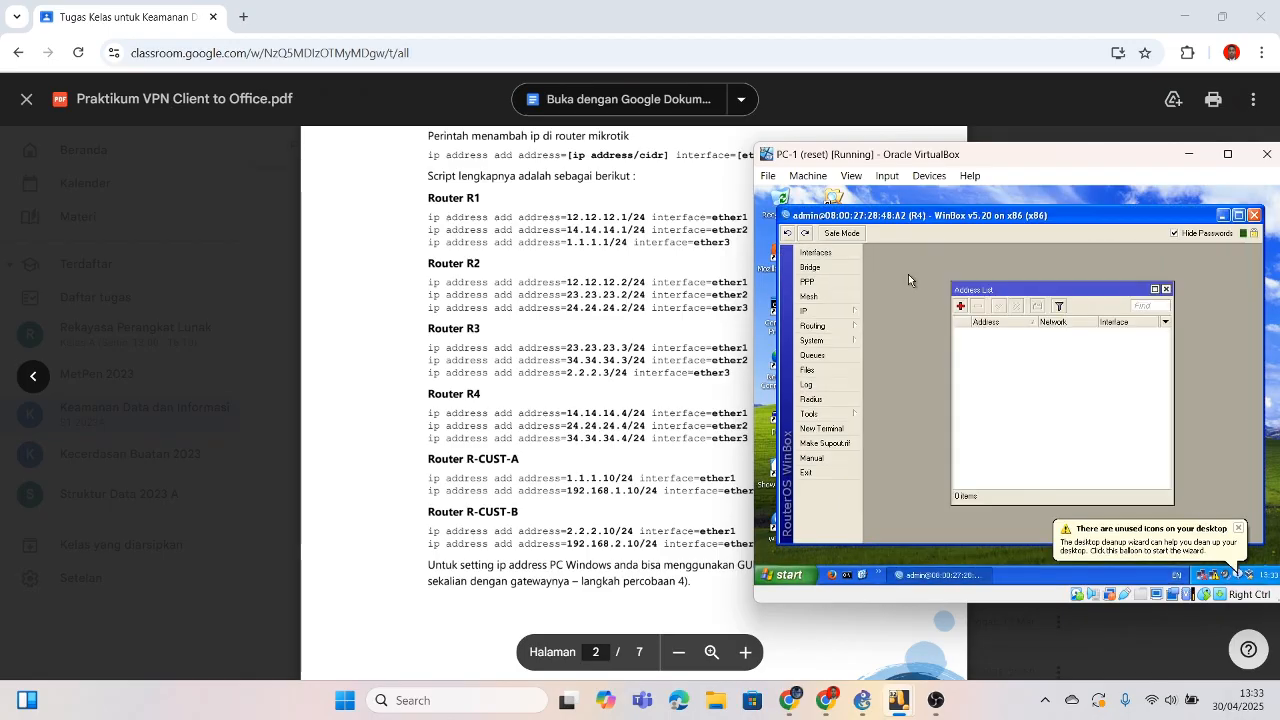
click(961, 306)
text(14)
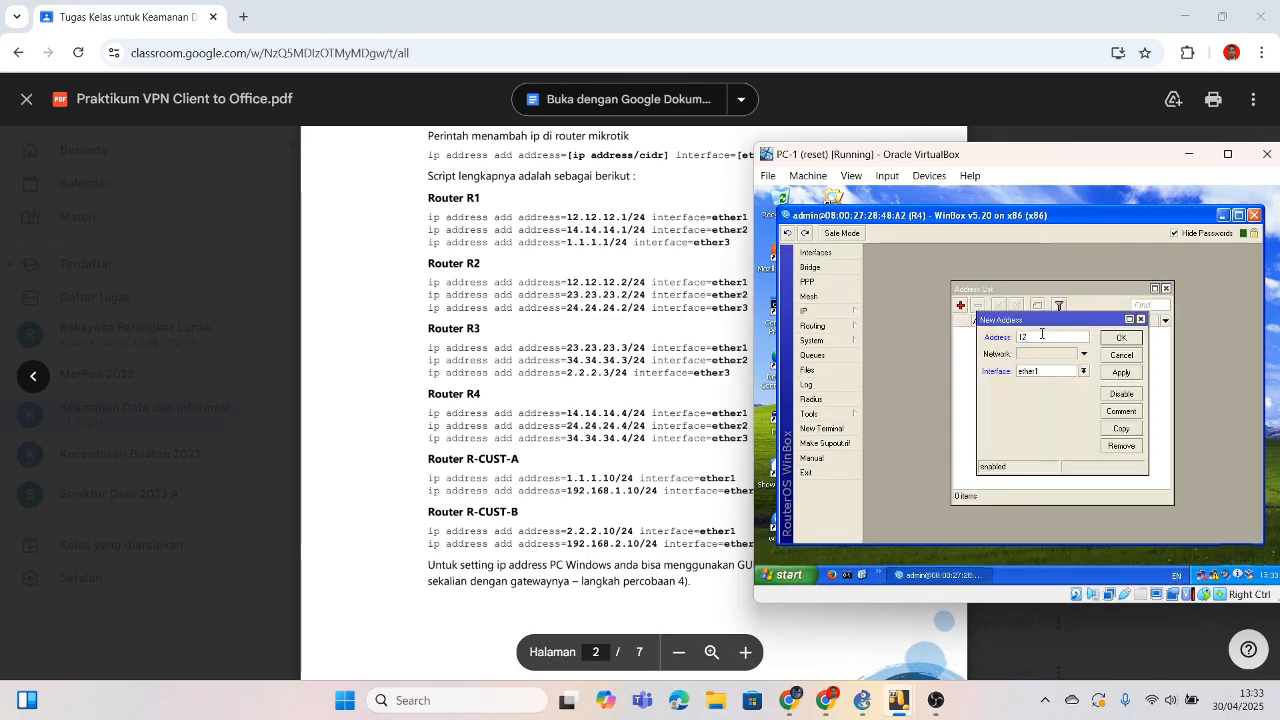
text(.14.1)
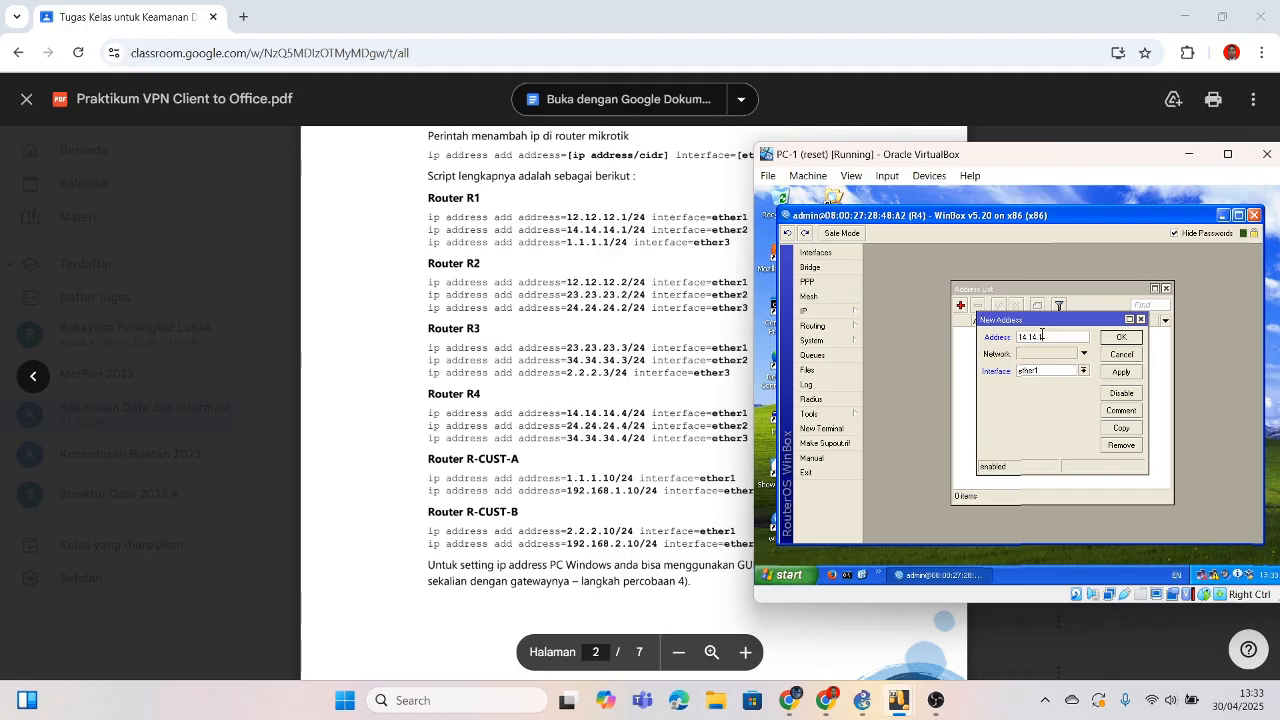
text(4.4/24)
click(1118, 340)
Step: Add 24.24.24.4/24 on ether2
click(964, 308)
text(24)
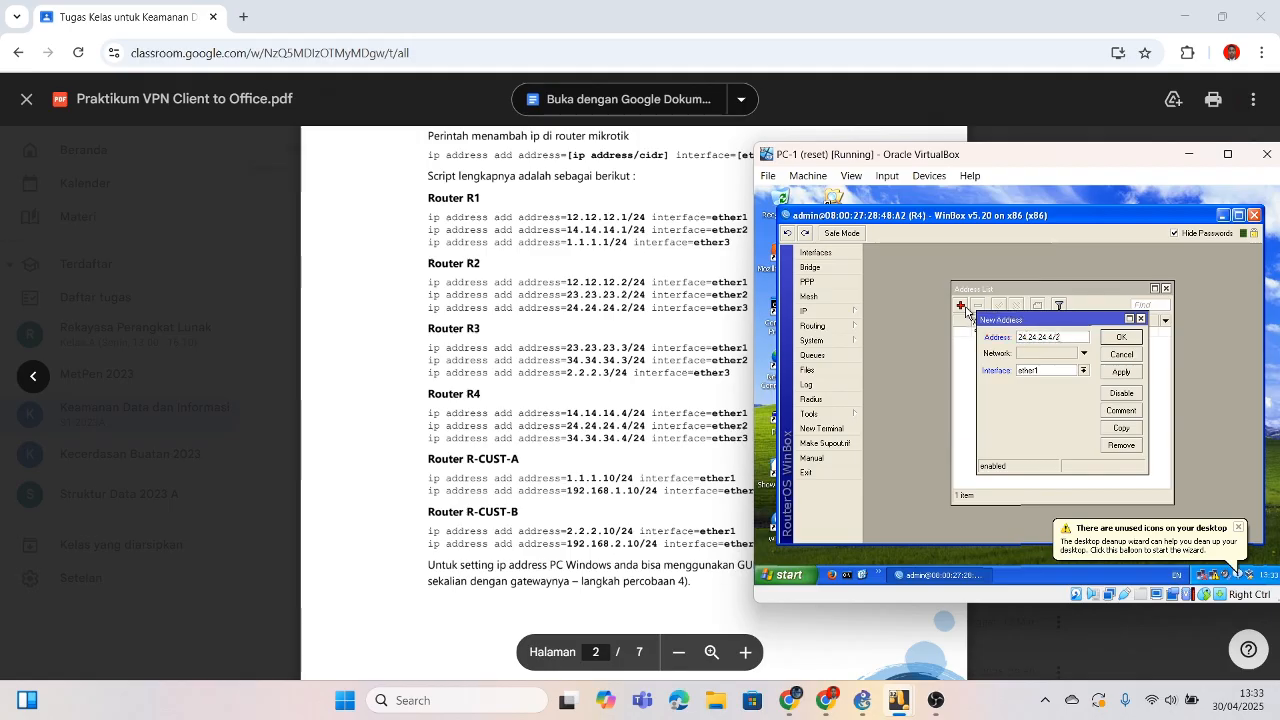
click(1083, 370)
click(1045, 384)
click(1121, 337)
Step: Add 34.34.34.4/24 on ether3
click(961, 306)
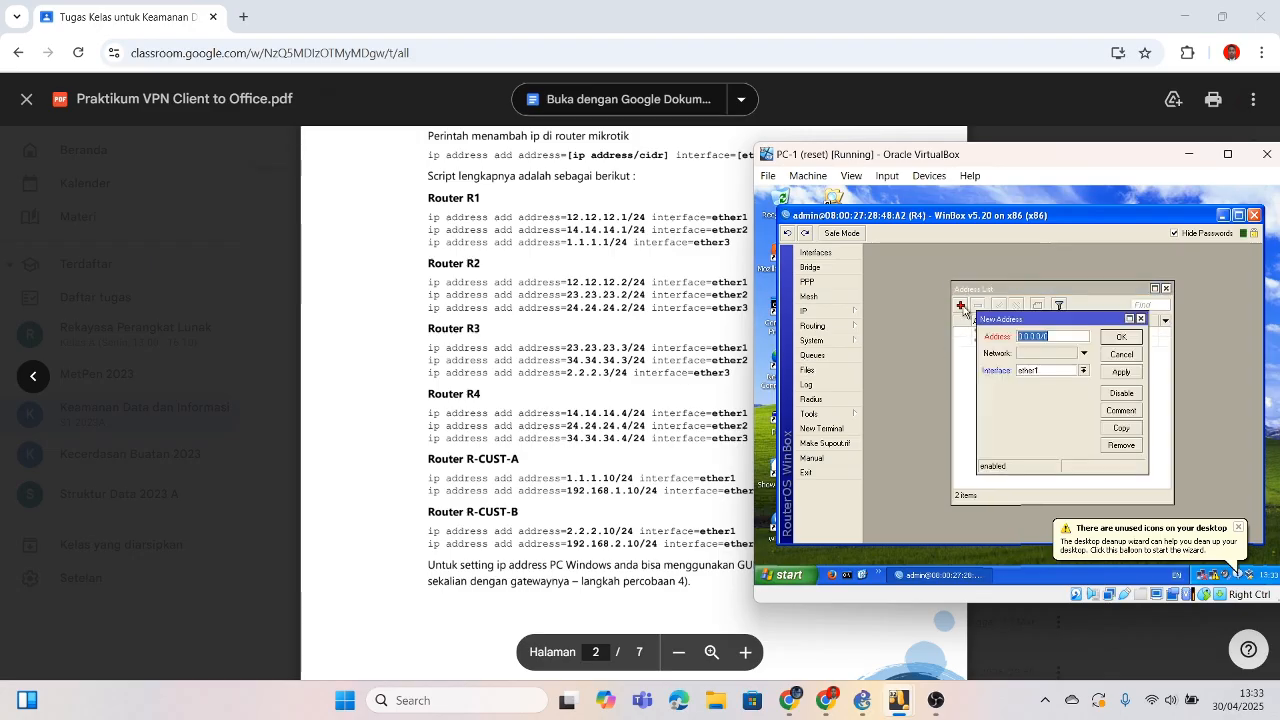
text(34.34.34.4/24)
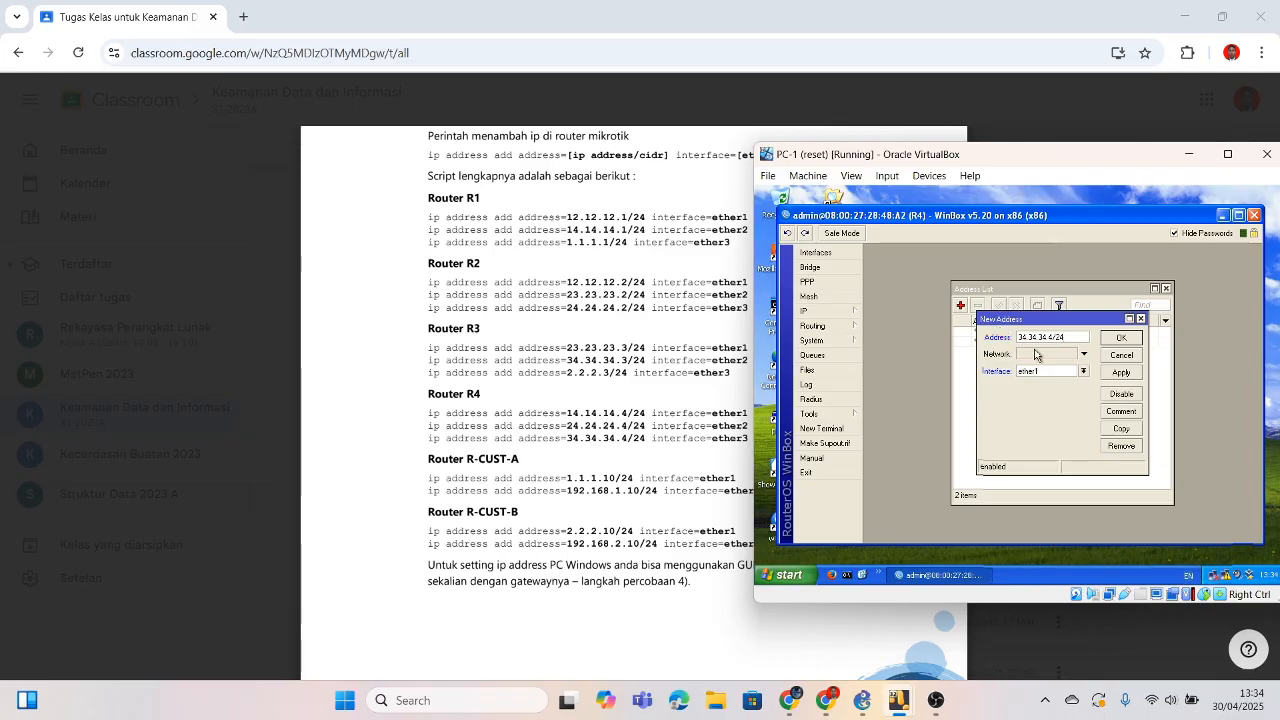
click(1083, 370)
click(1045, 399)
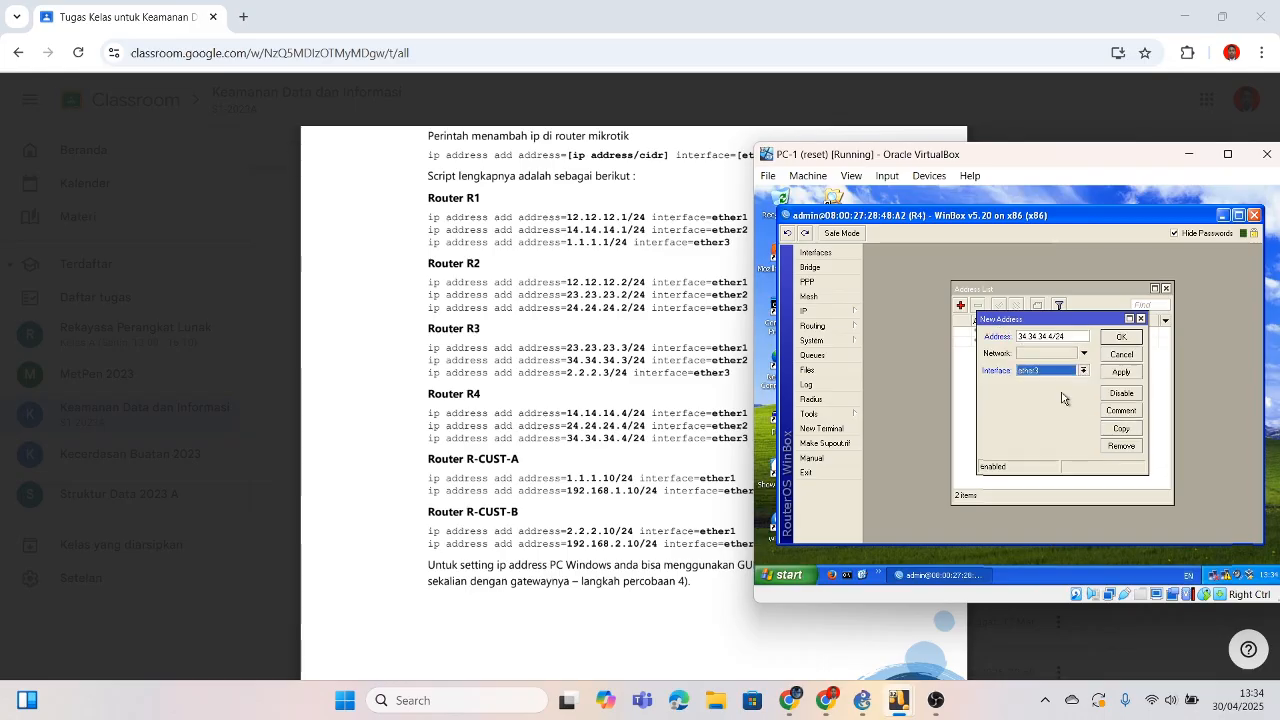
click(1121, 338)
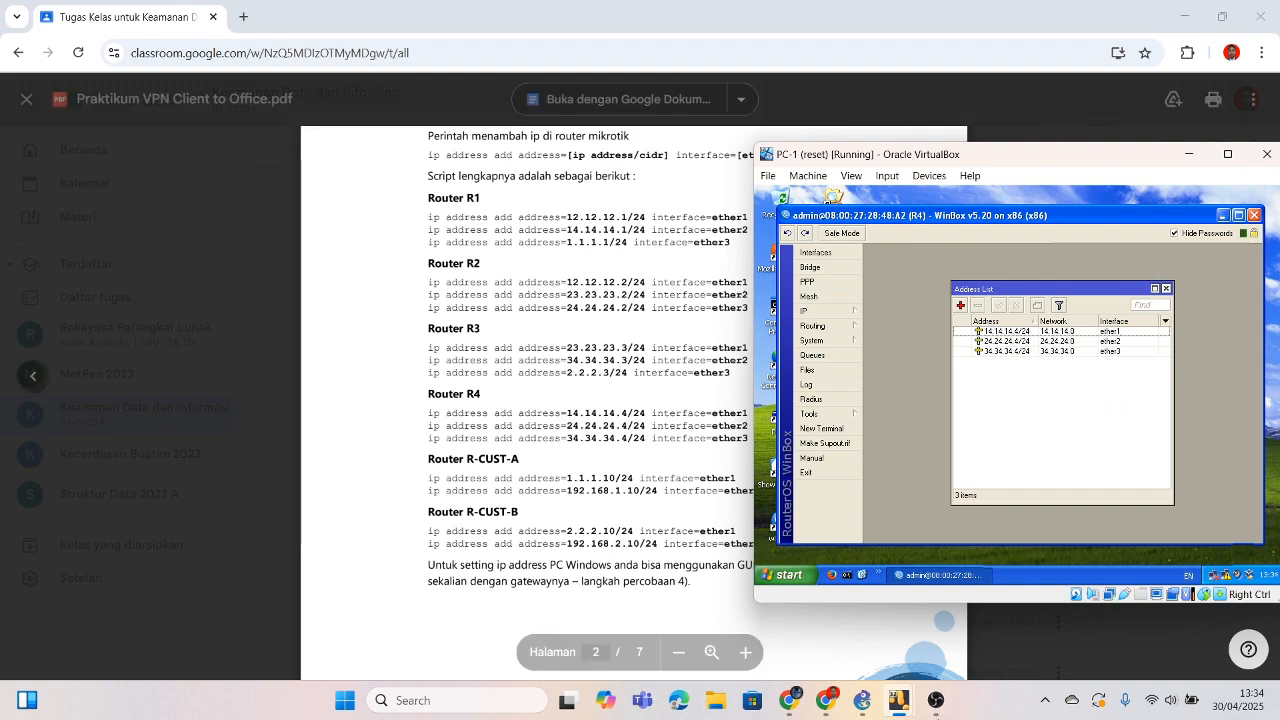
Step: Bring R1's WinBox session forward in the Admin VM, maximizing then restoring the window
mouse_move(903, 706)
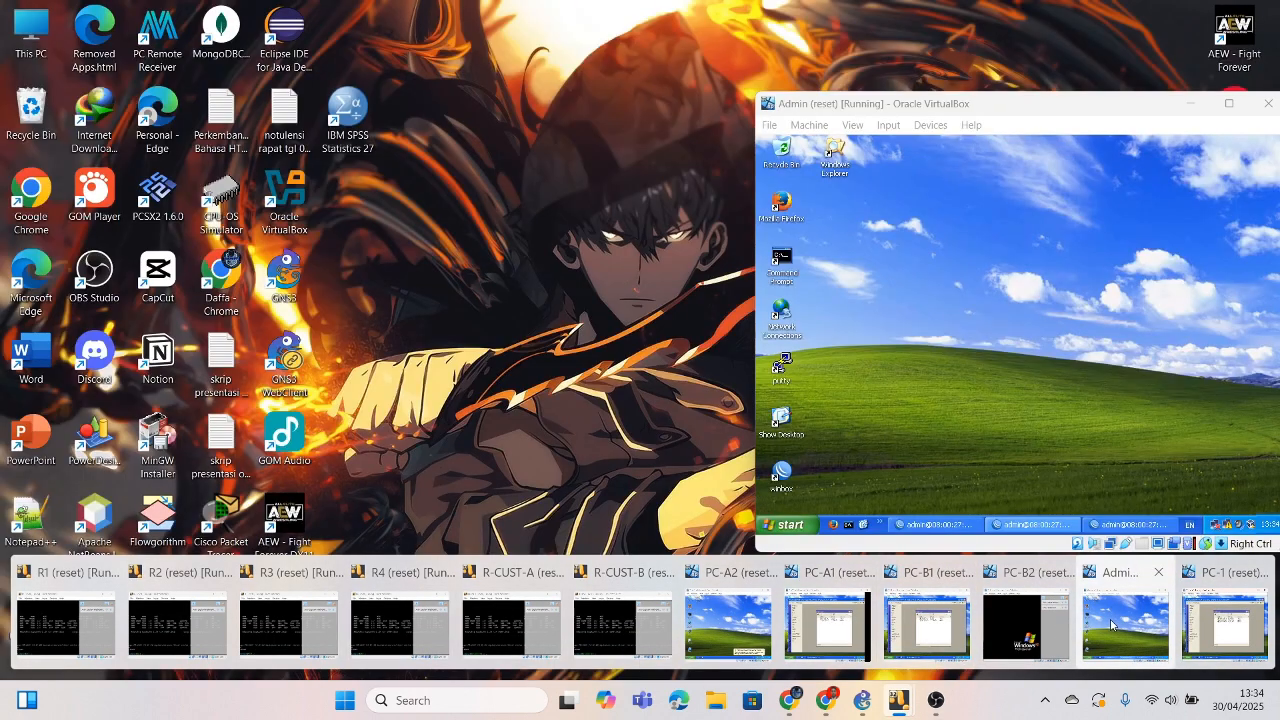
click(1125, 622)
click(935, 524)
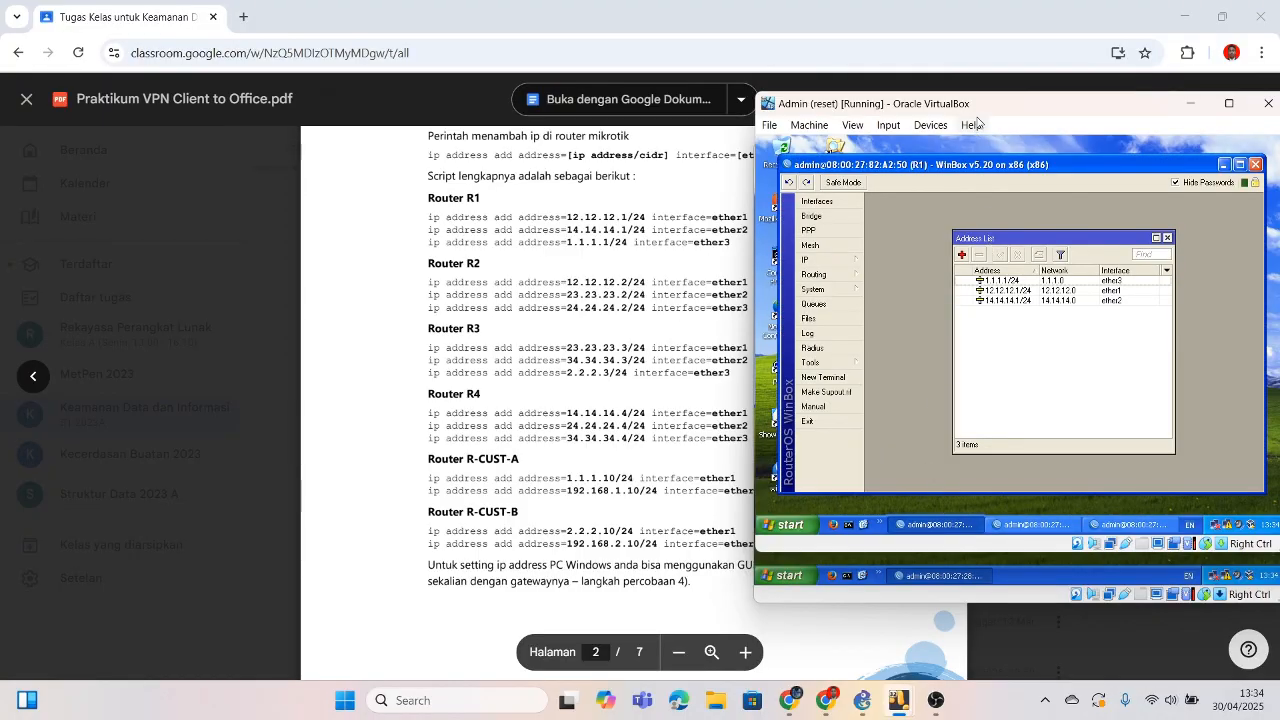
double_click(989, 104)
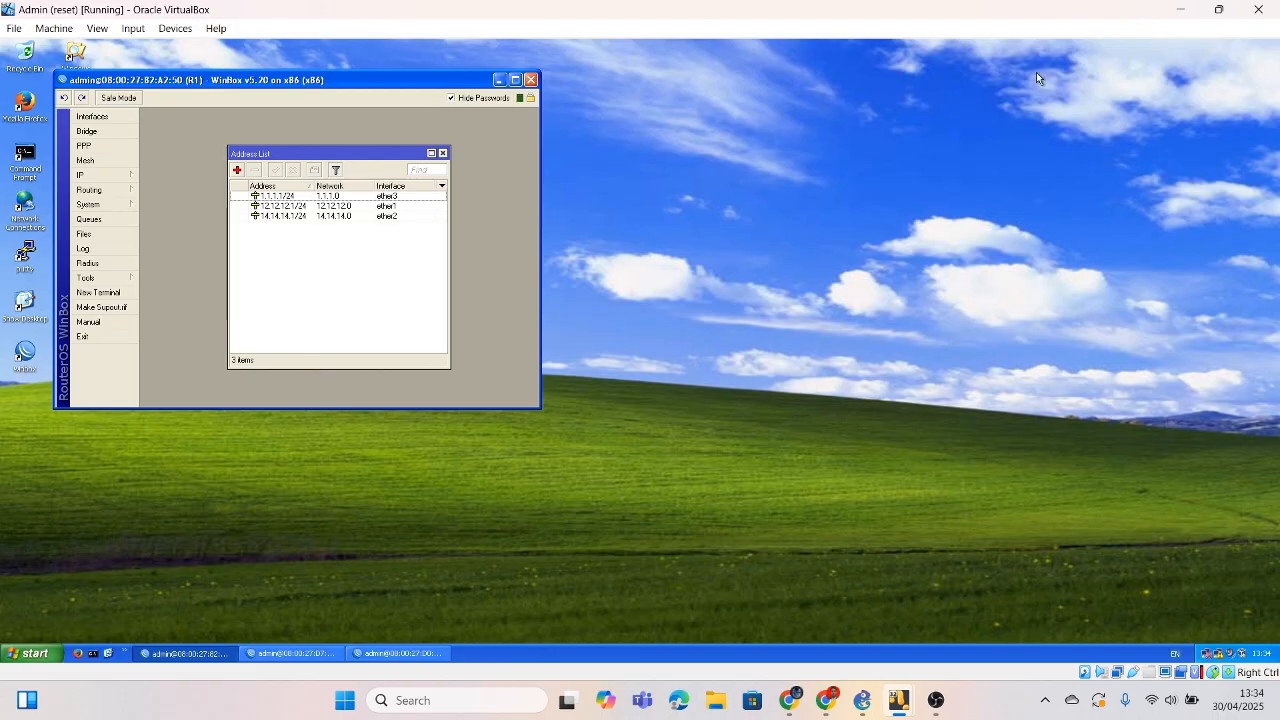
click(1209, 10)
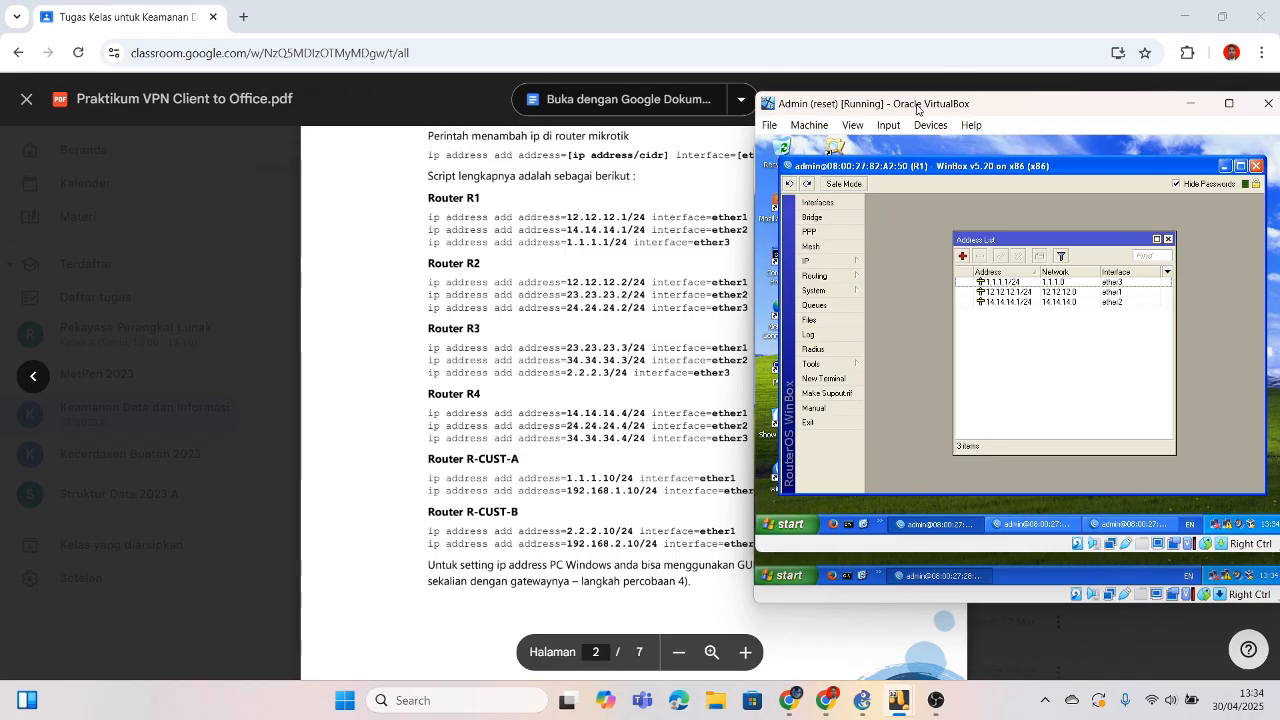
Step: Scroll the guide PDF to compare R1's addresses with the IP table
scroll(494, 288, up, 5)
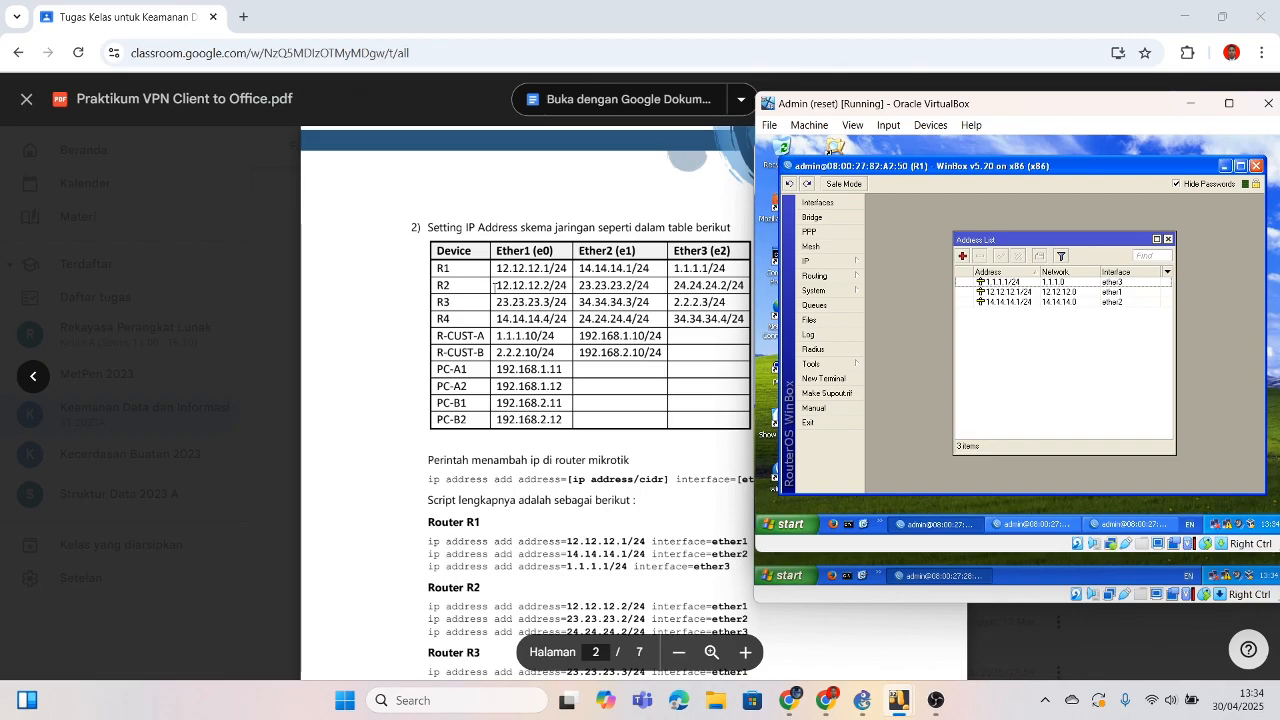
scroll(494, 288, down, 1)
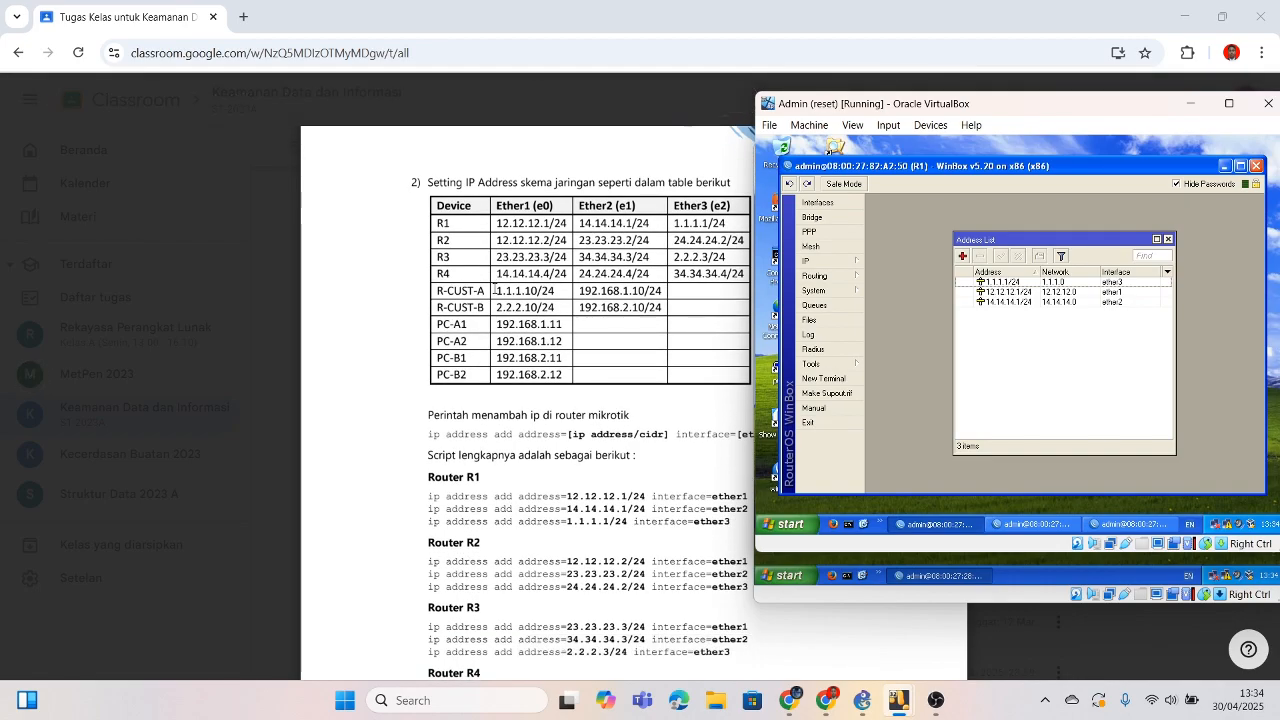
scroll(494, 288, down, 1)
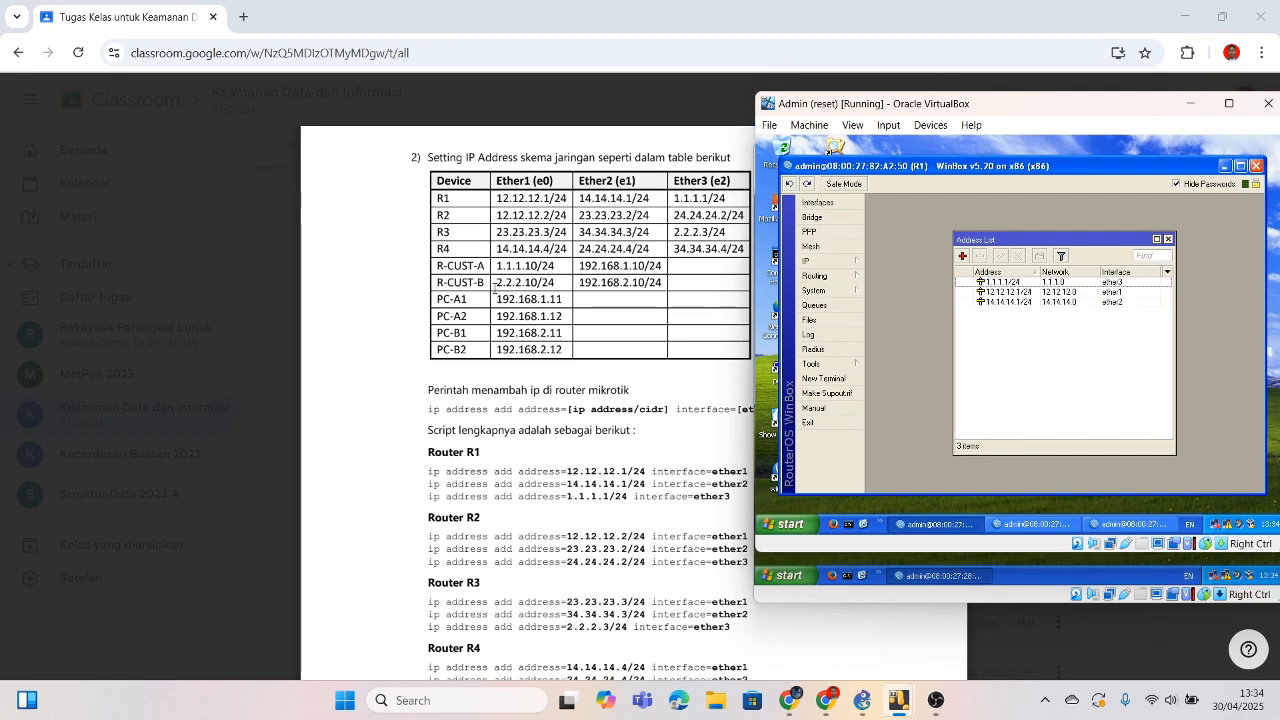
scroll(494, 288, down, 1)
scroll(494, 288, down, 7)
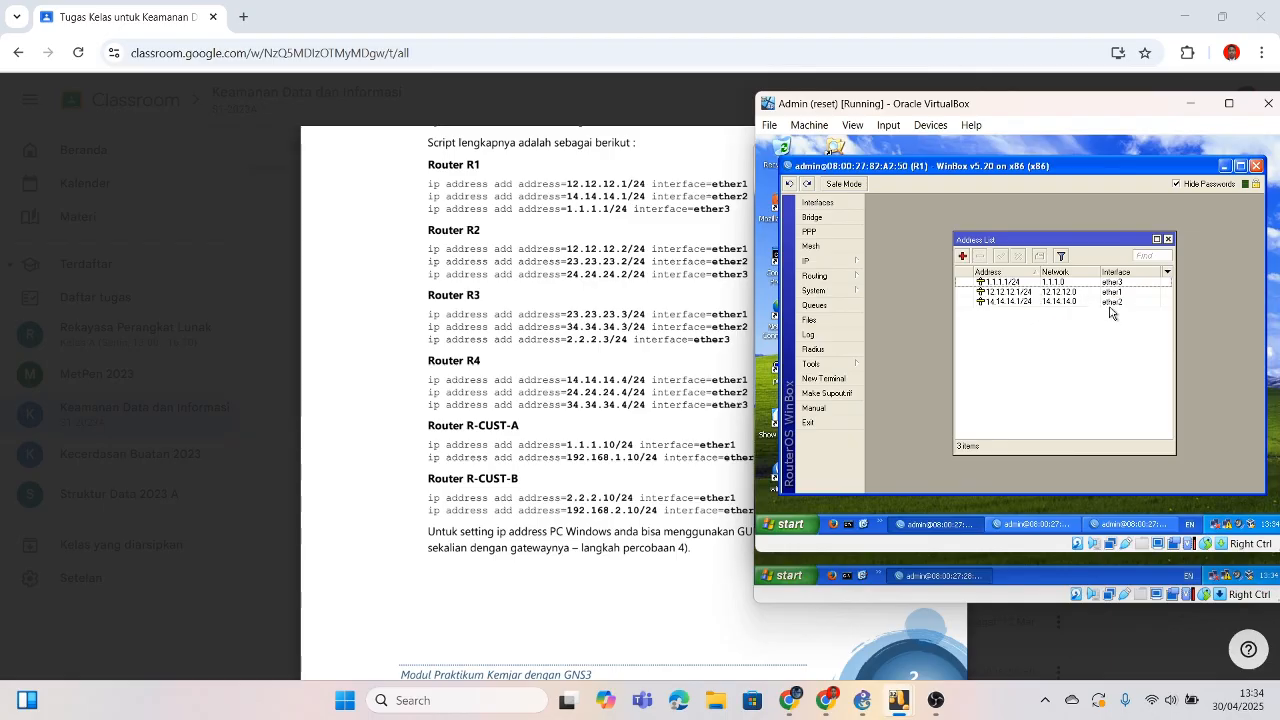
Step: Review the R2 and R3 WinBox sessions, check R4 in PC-1, then minimize both VMs
click(1030, 526)
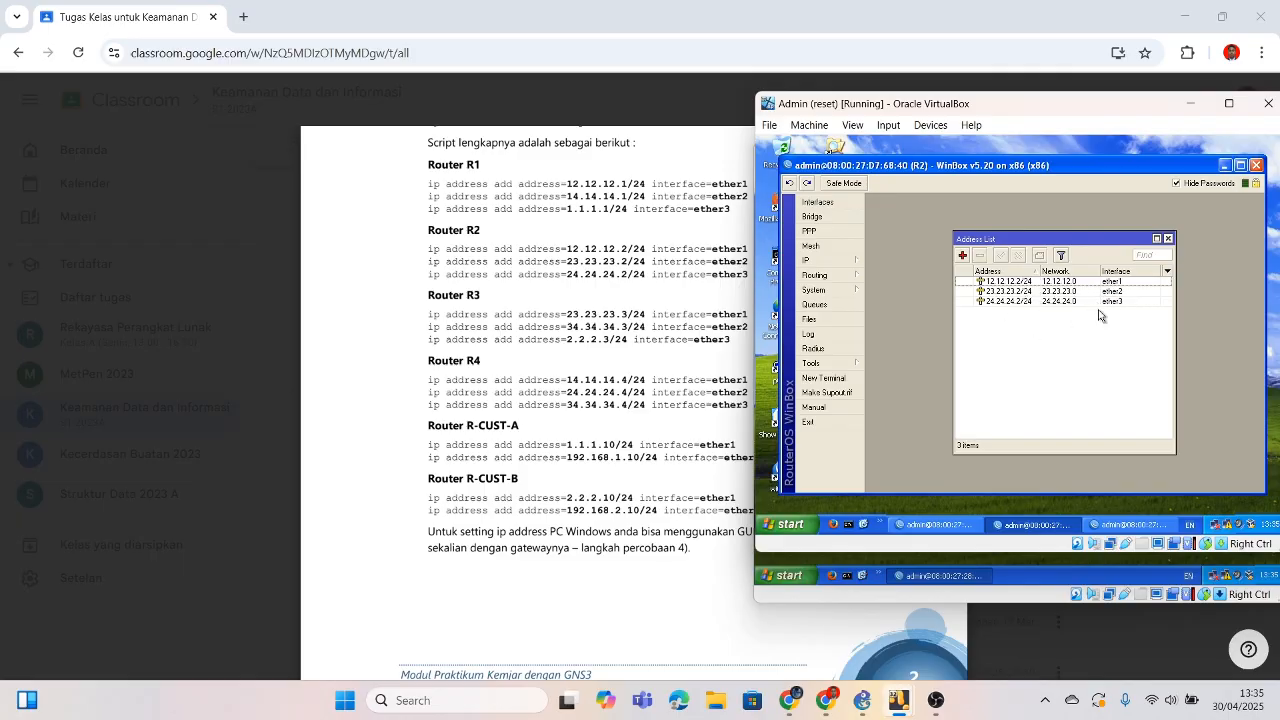
click(1128, 525)
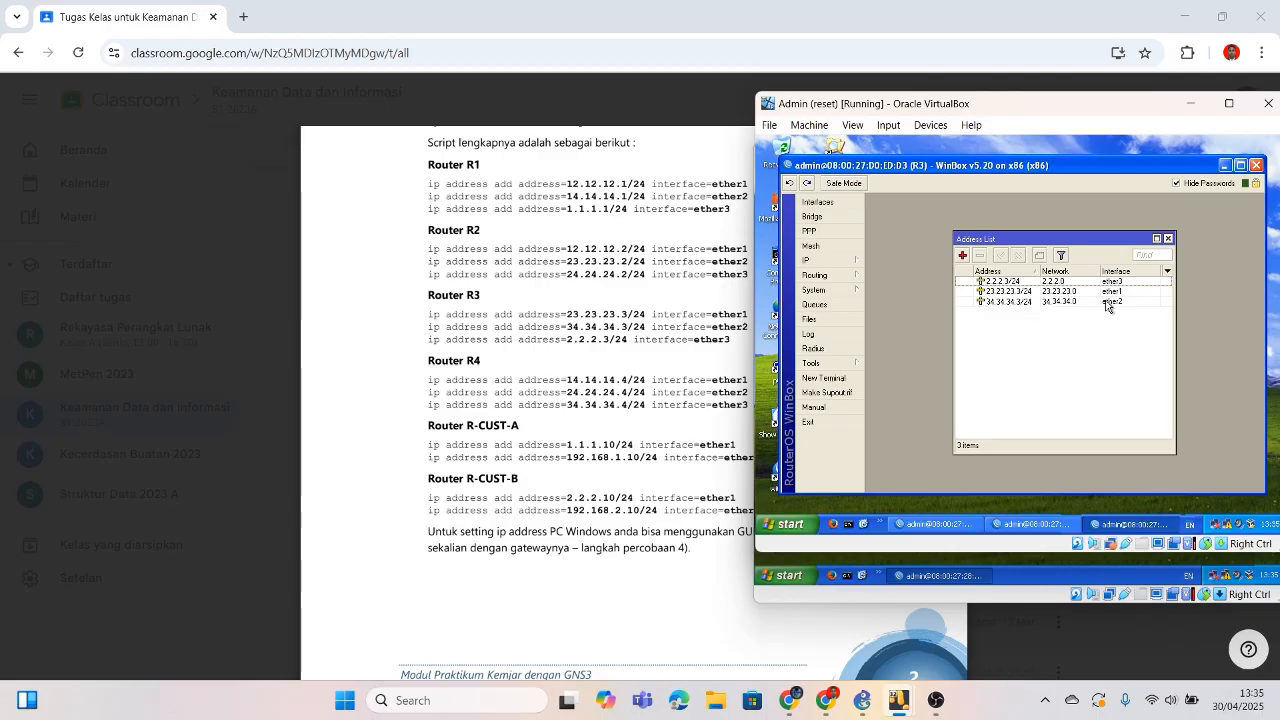
mouse_move(905, 710)
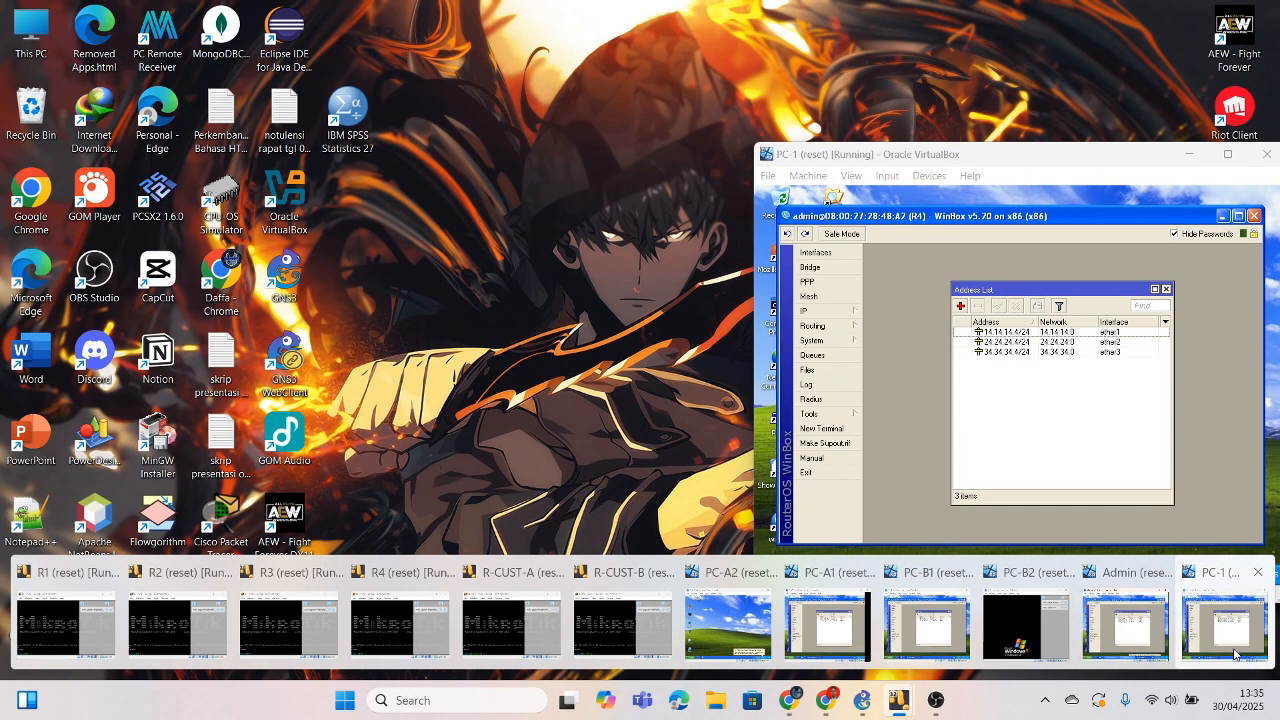
click(1234, 655)
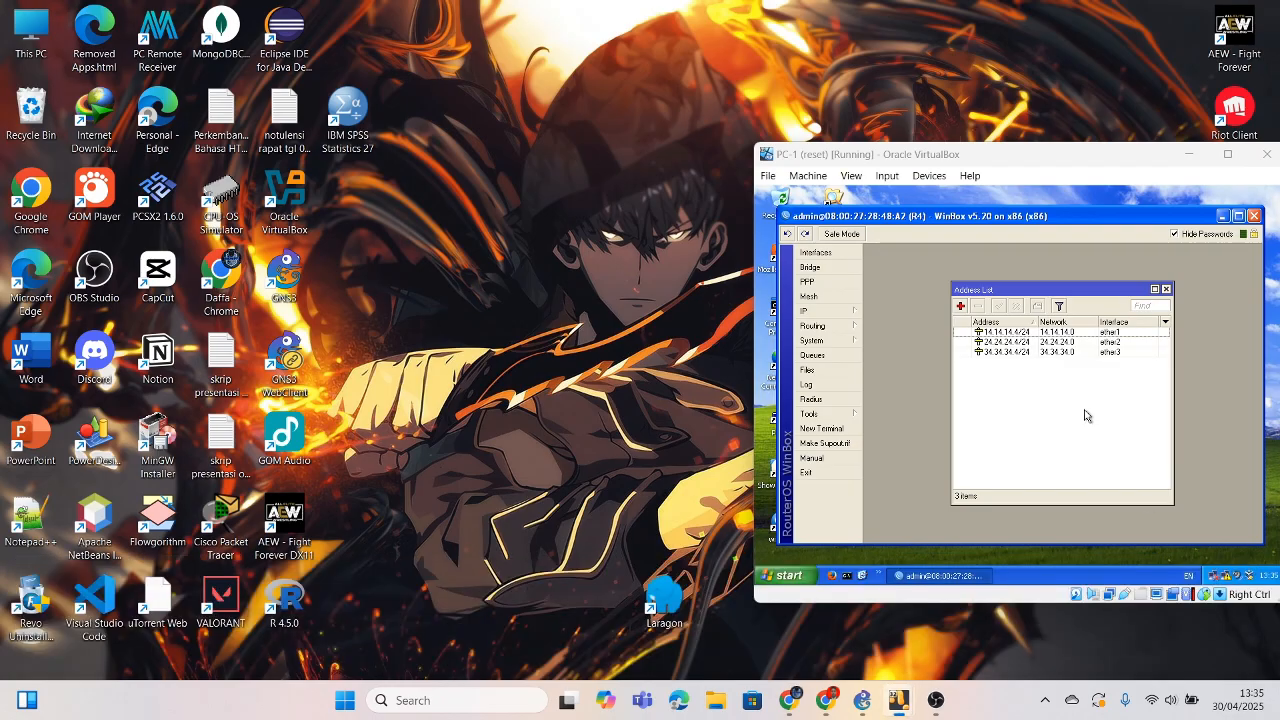
click(1199, 111)
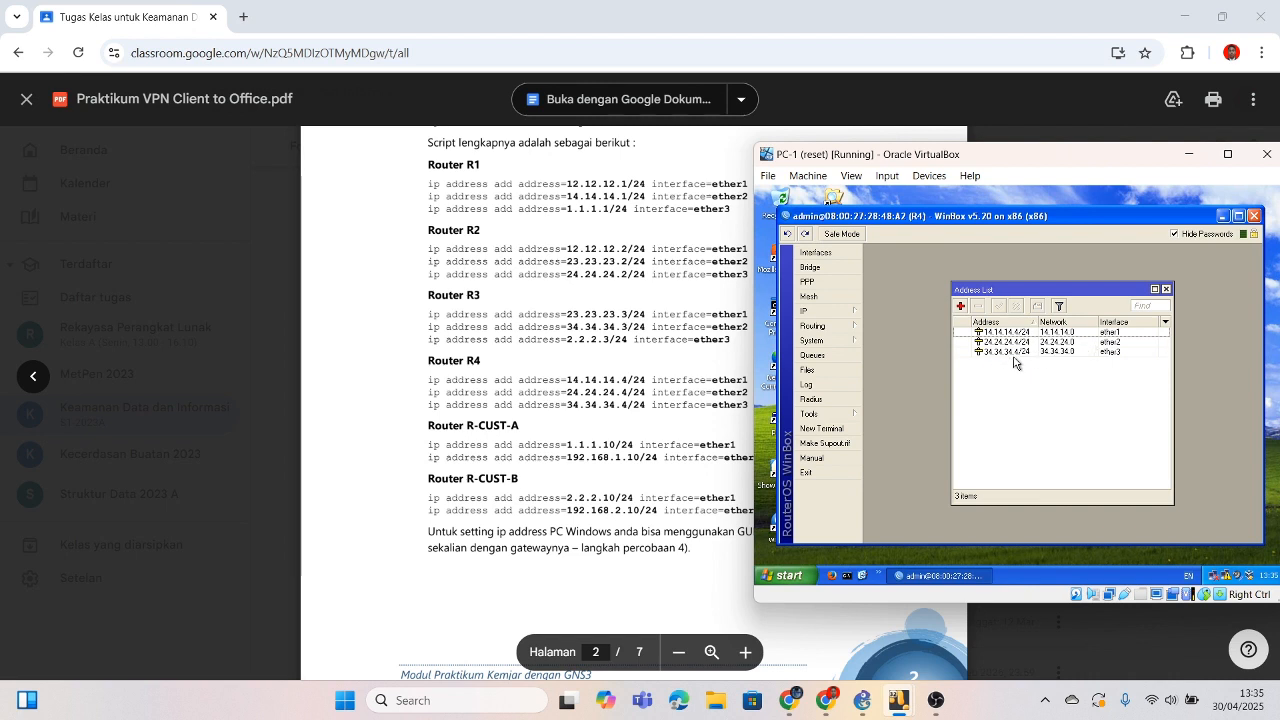
click(1188, 154)
Step: Check R-CUST-A's and R-CUST-B's address lists in PC-A1 and PC-B1, then minimize them
mouse_move(935, 700)
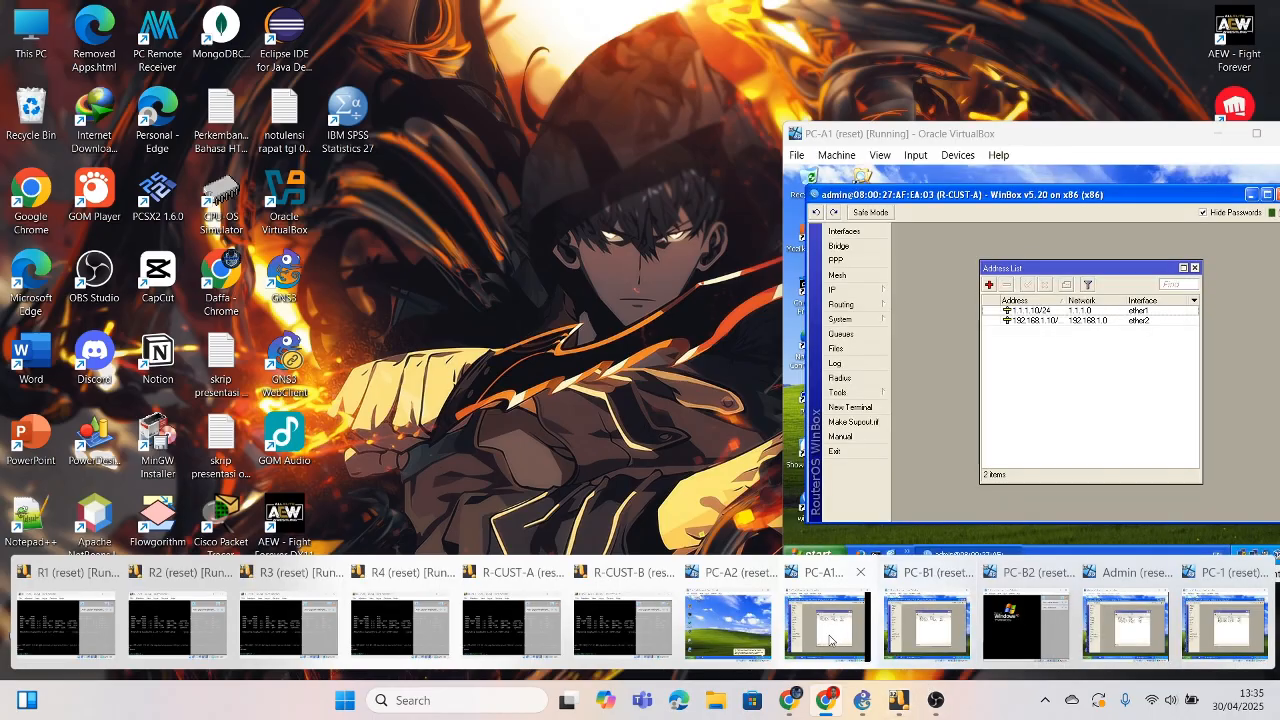
click(900, 620)
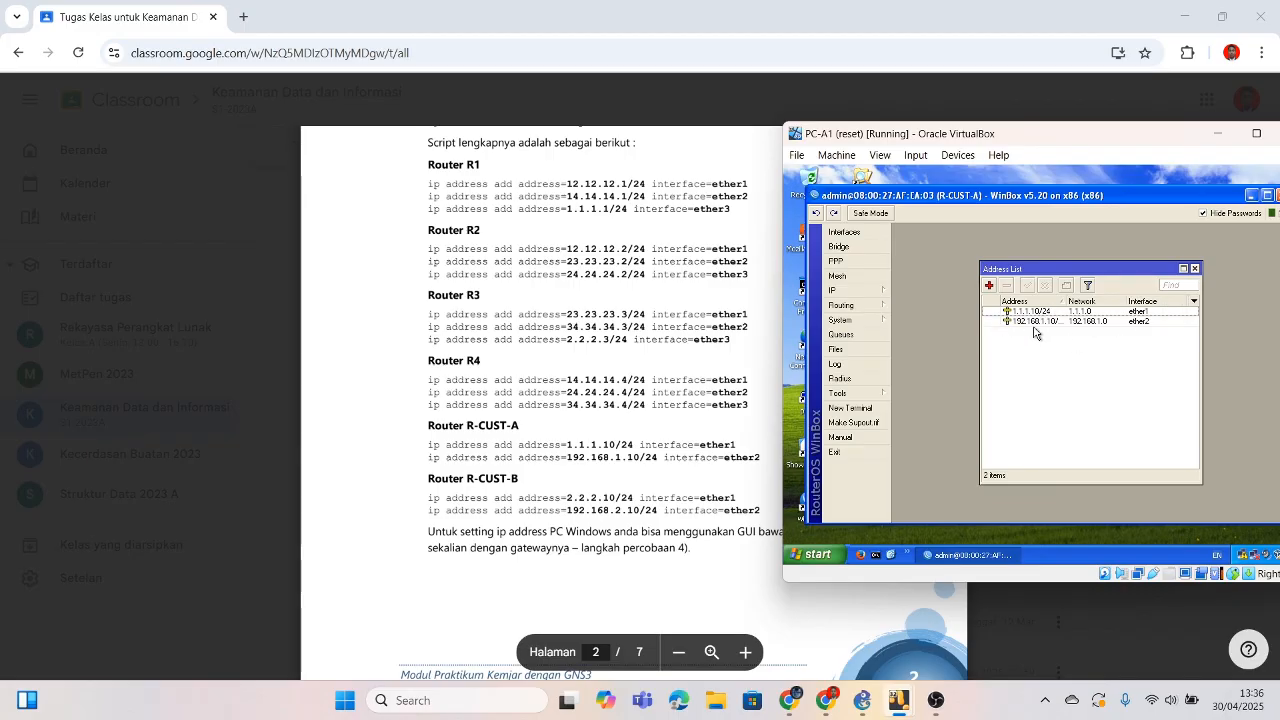
click(1217, 133)
mouse_move(910, 700)
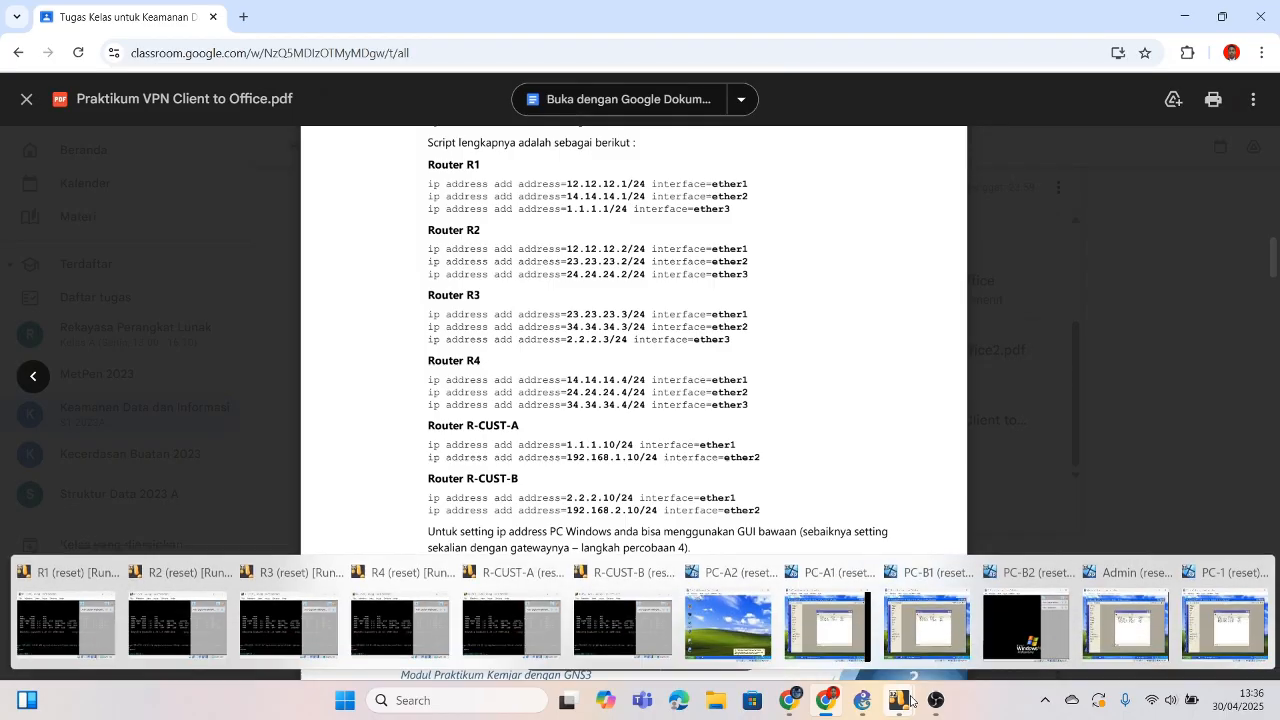
click(928, 615)
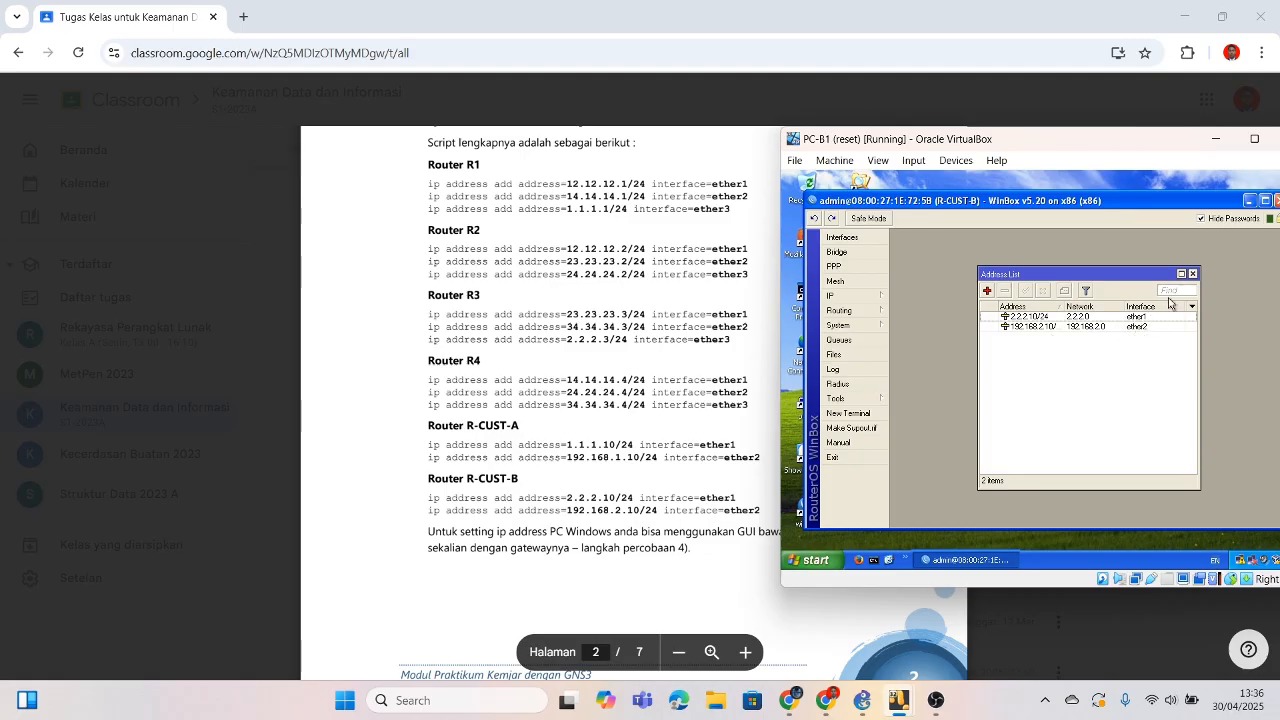
click(1226, 140)
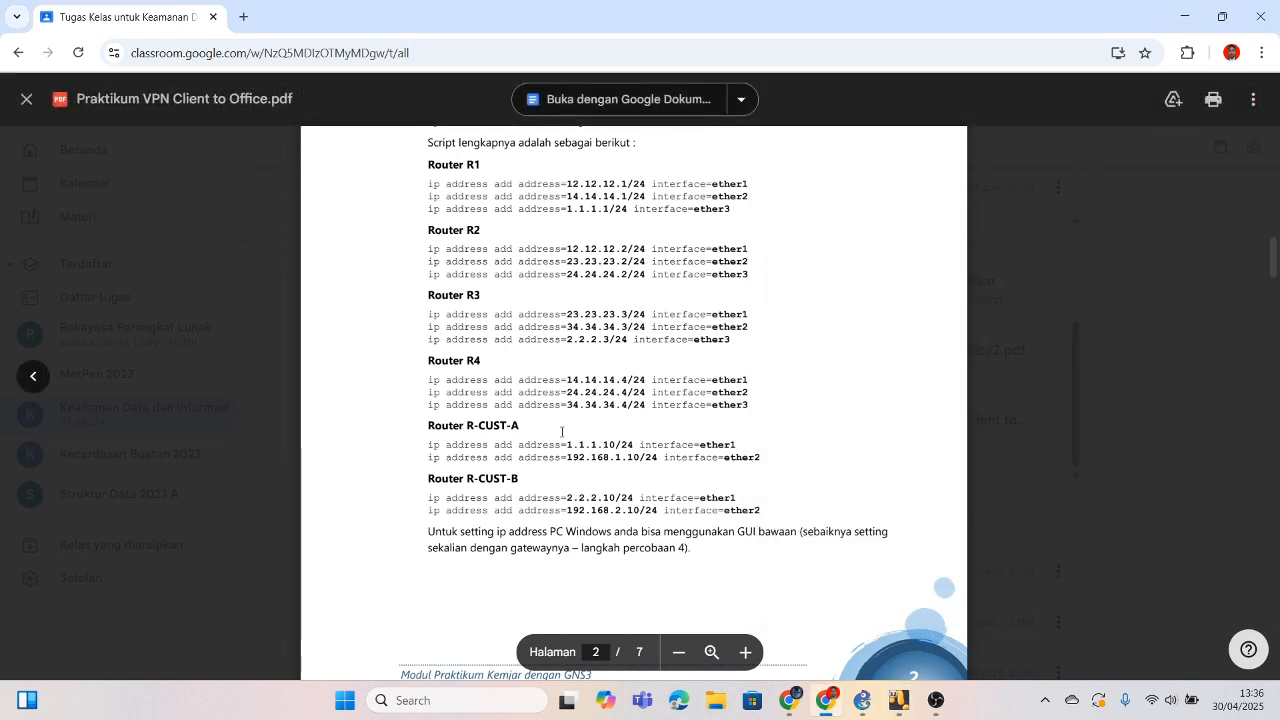
Step: Scroll the lab PDF down to page 3's OSPF backbone network advertisement scripts
scroll(562, 432, up, 3)
scroll(562, 432, up, 1)
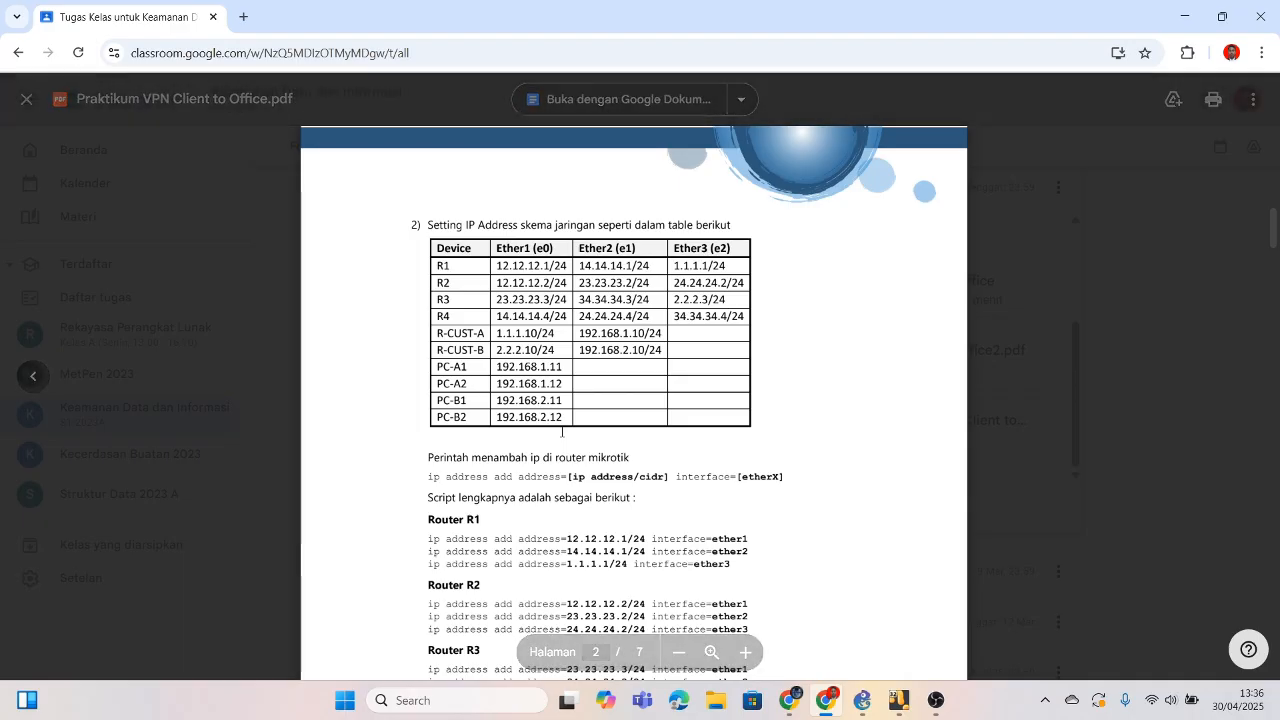
scroll(562, 432, down, 1)
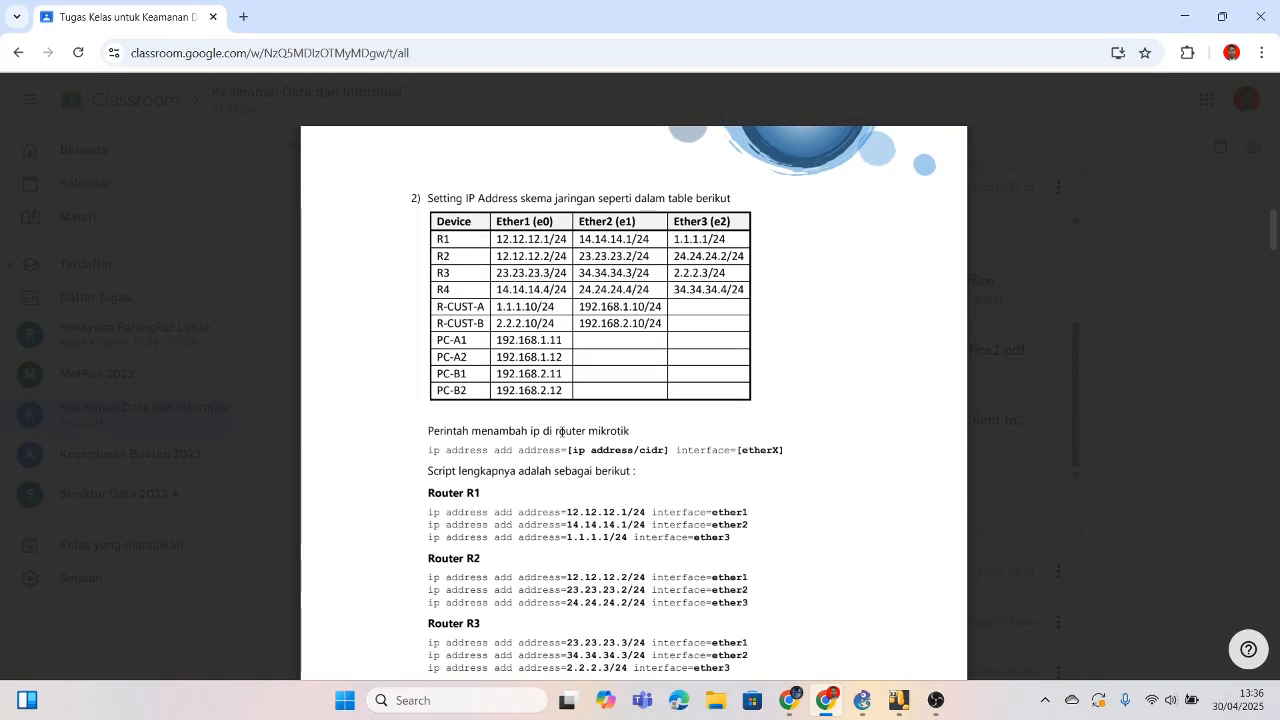
scroll(562, 432, down, 2)
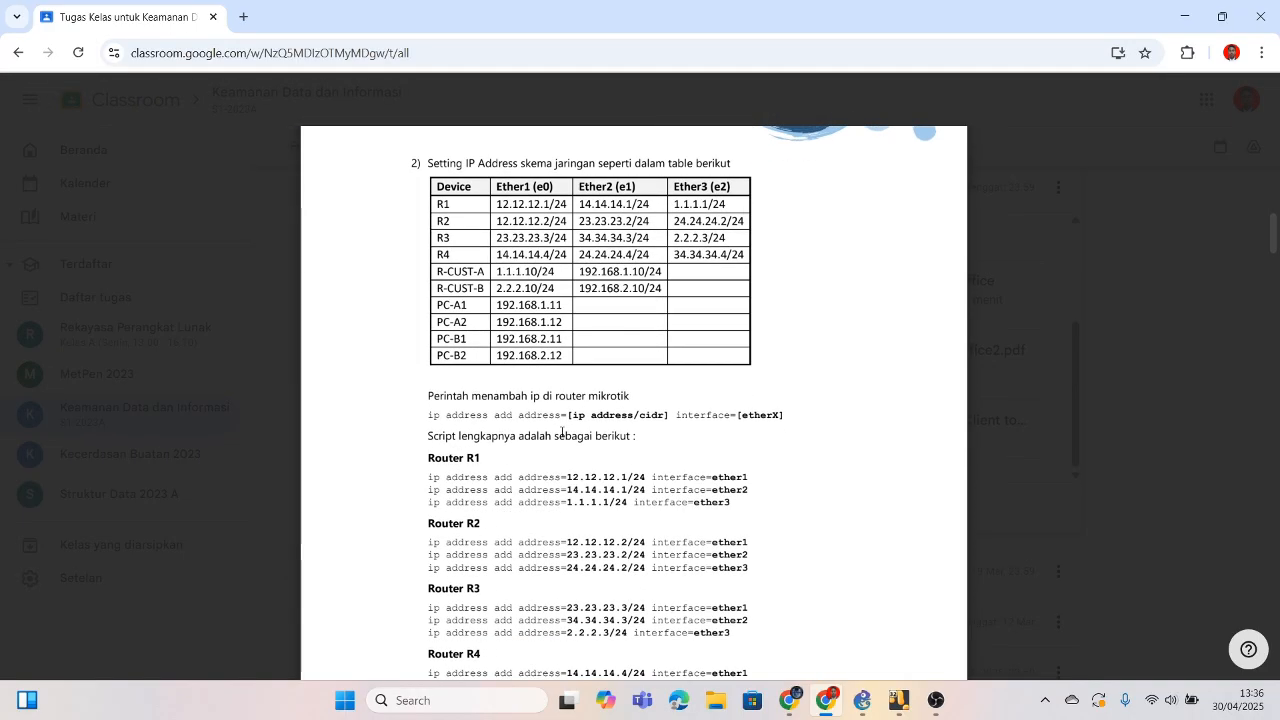
scroll(562, 432, down, 3)
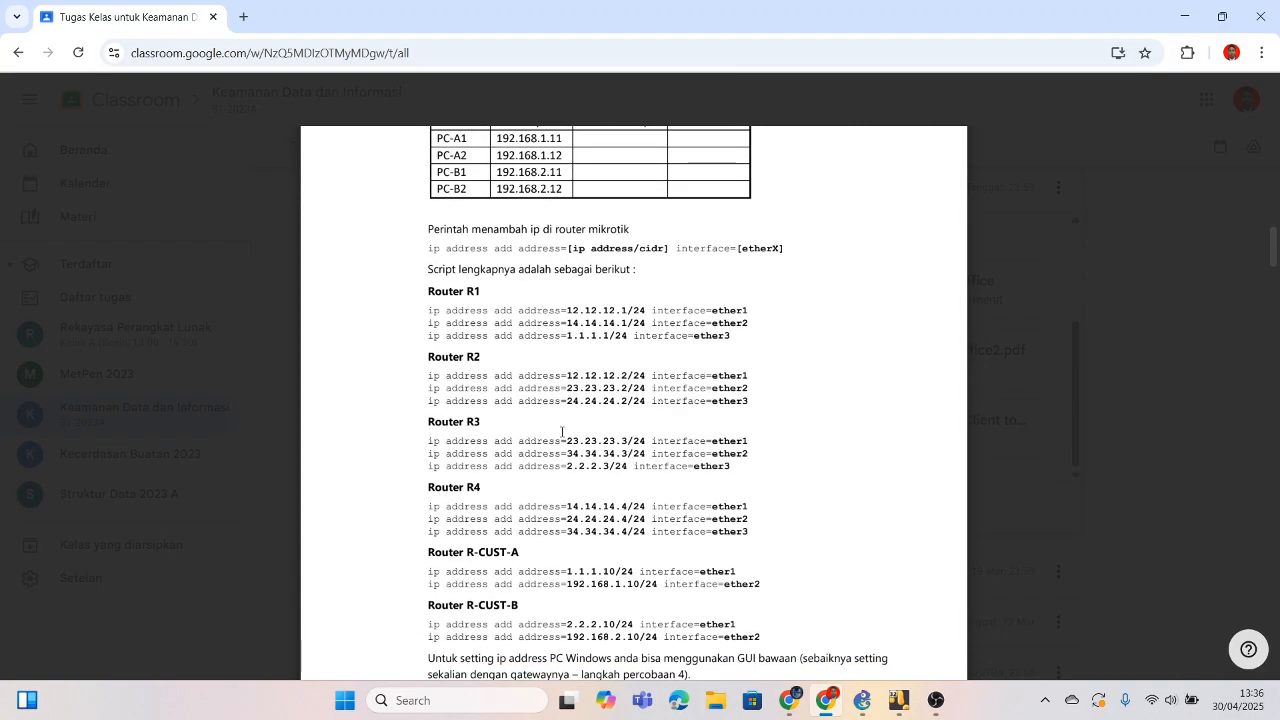
scroll(562, 432, down, 6)
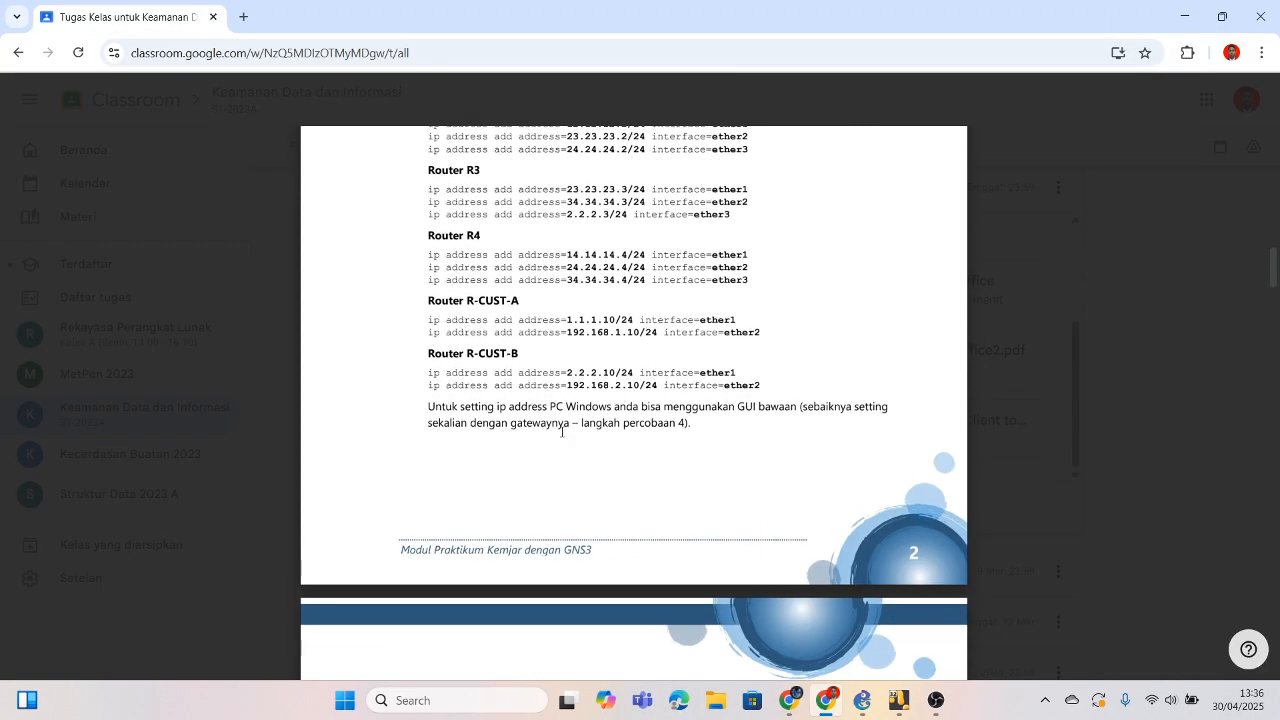
scroll(562, 432, down, 2)
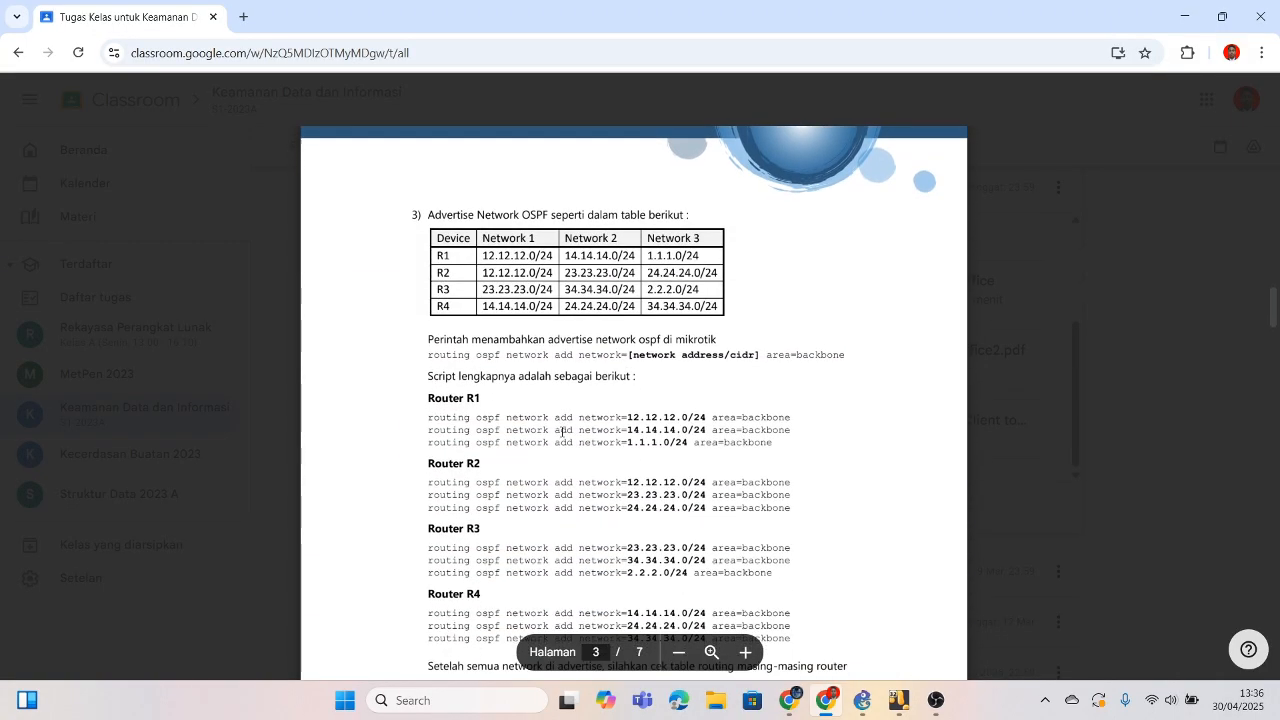
scroll(562, 432, down, 1)
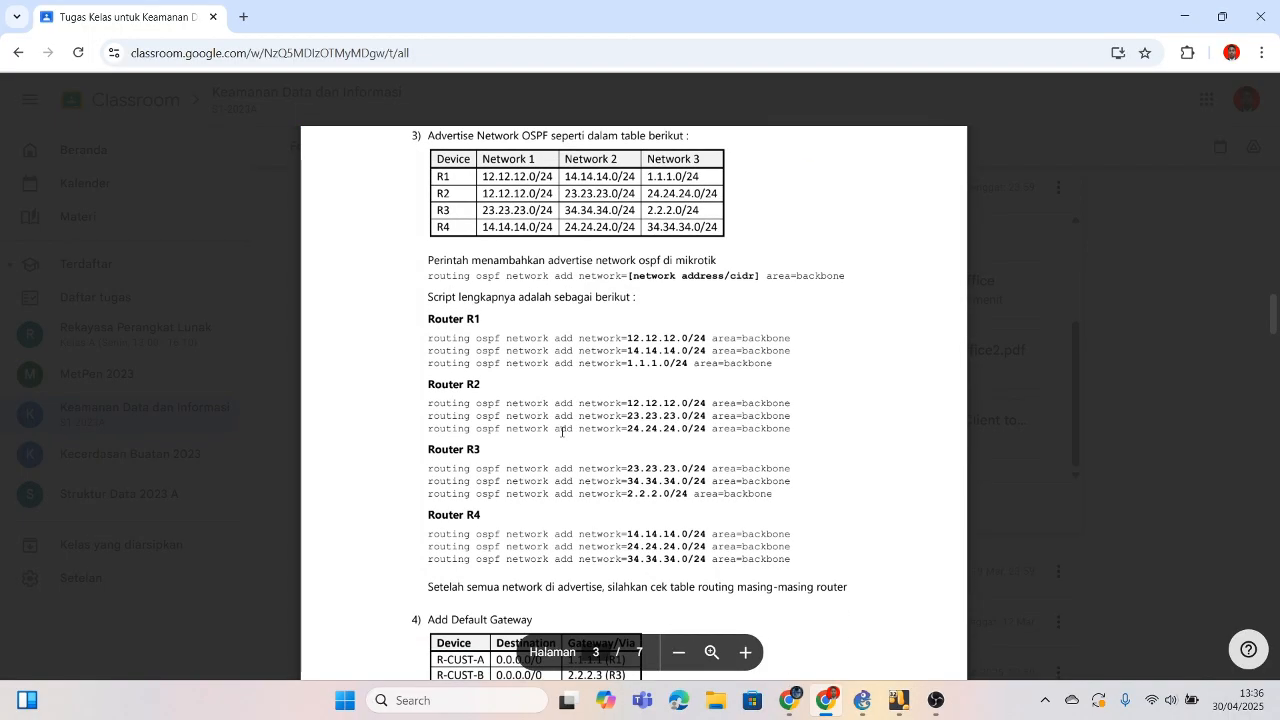
scroll(562, 432, up, 1)
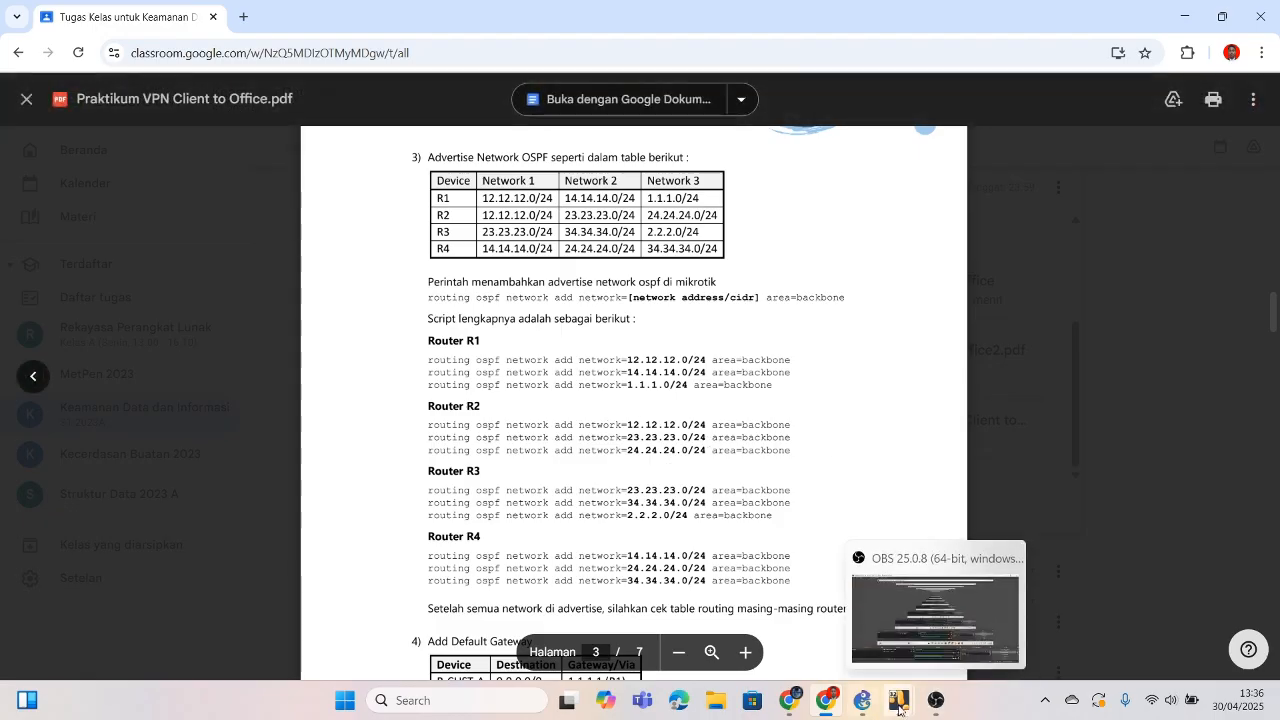
Step: Bring R3's WinBox forward, open Routing > OSPF and browse its Networks, Areas and Interfaces tabs
mouse_move(899, 707)
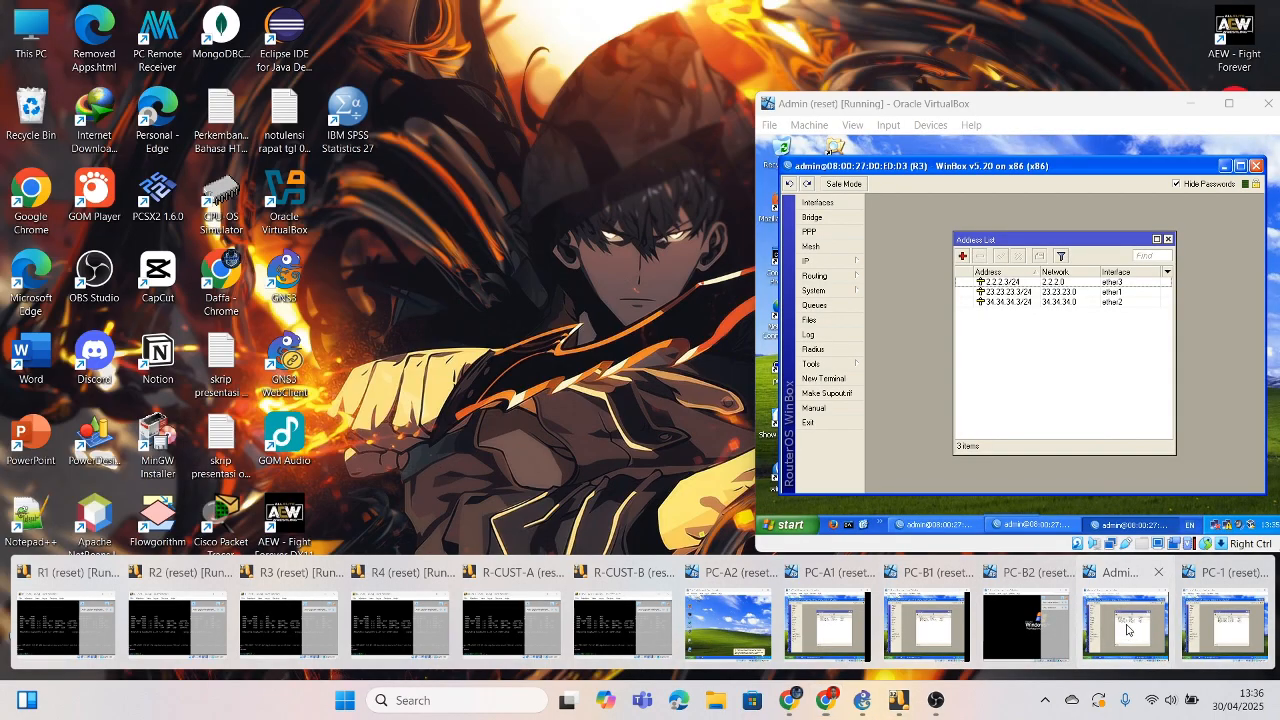
click(1125, 622)
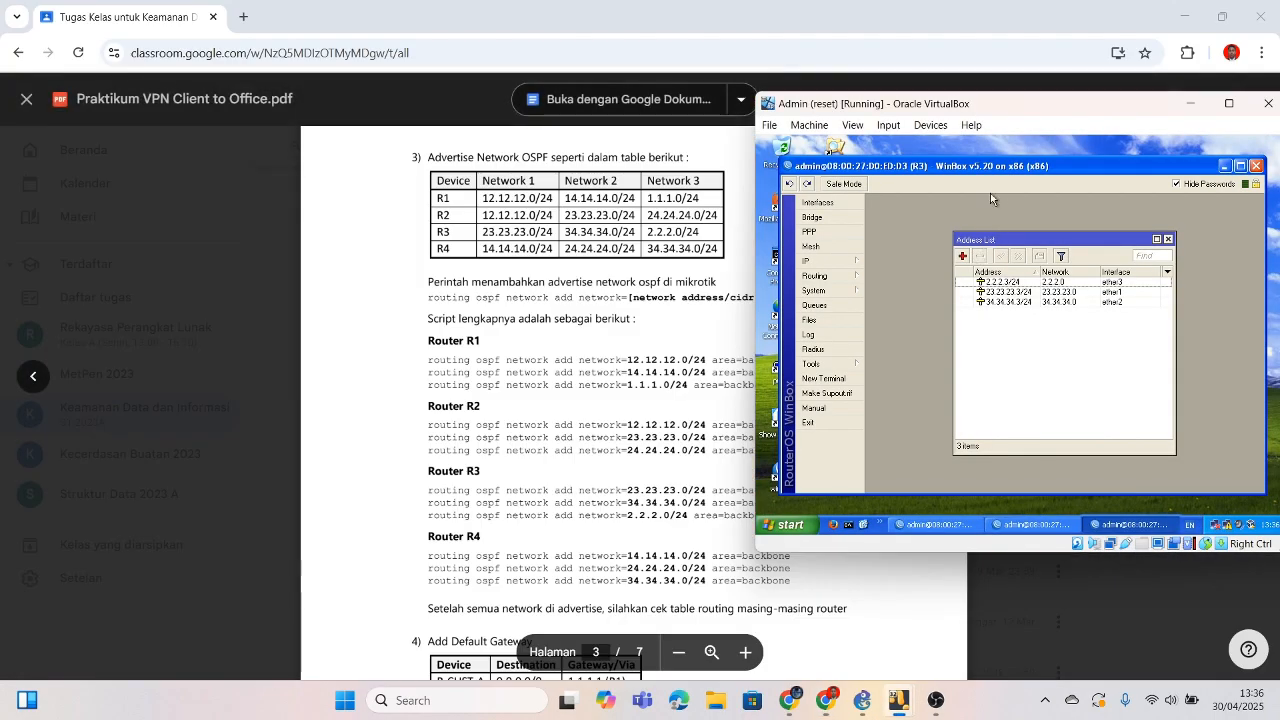
click(815, 275)
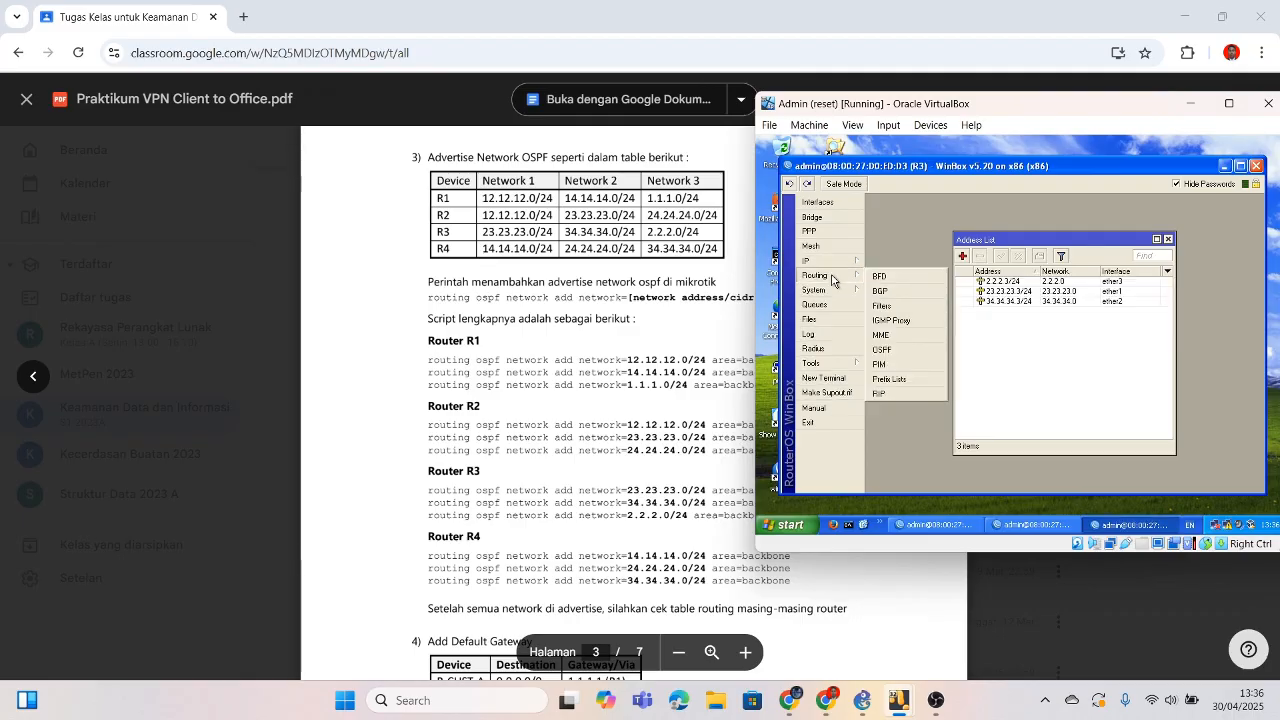
click(905, 348)
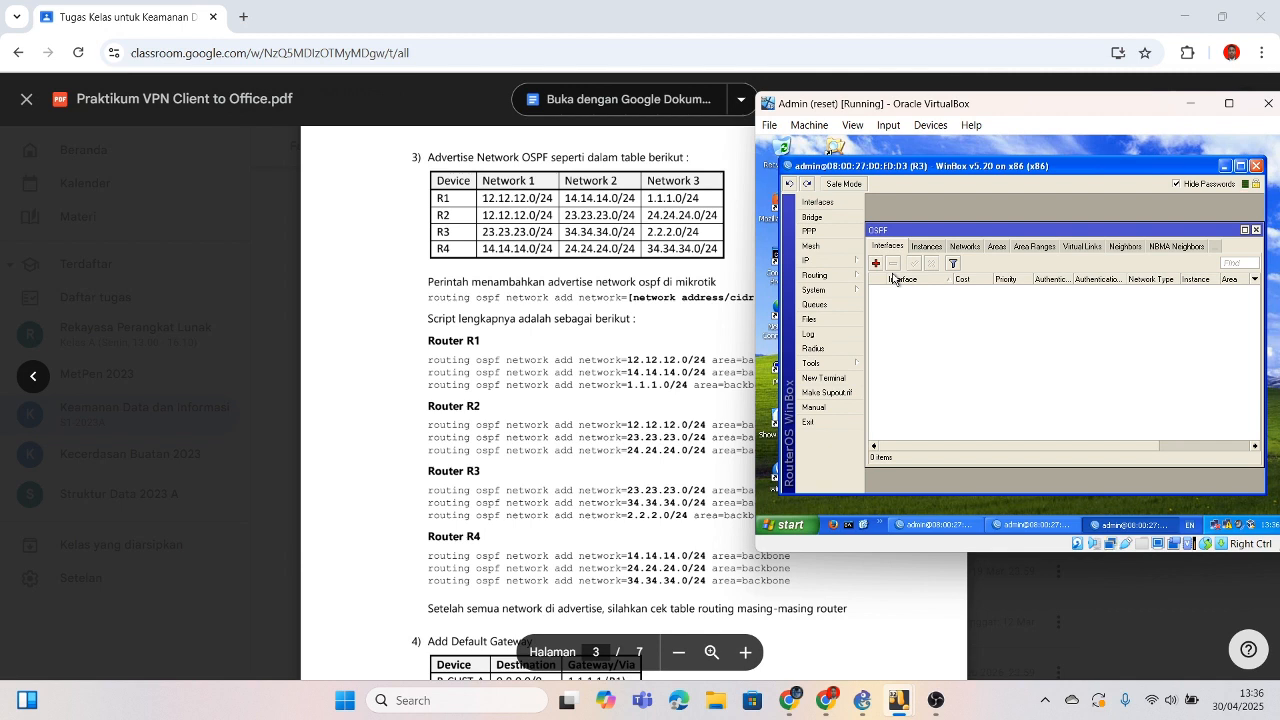
click(963, 247)
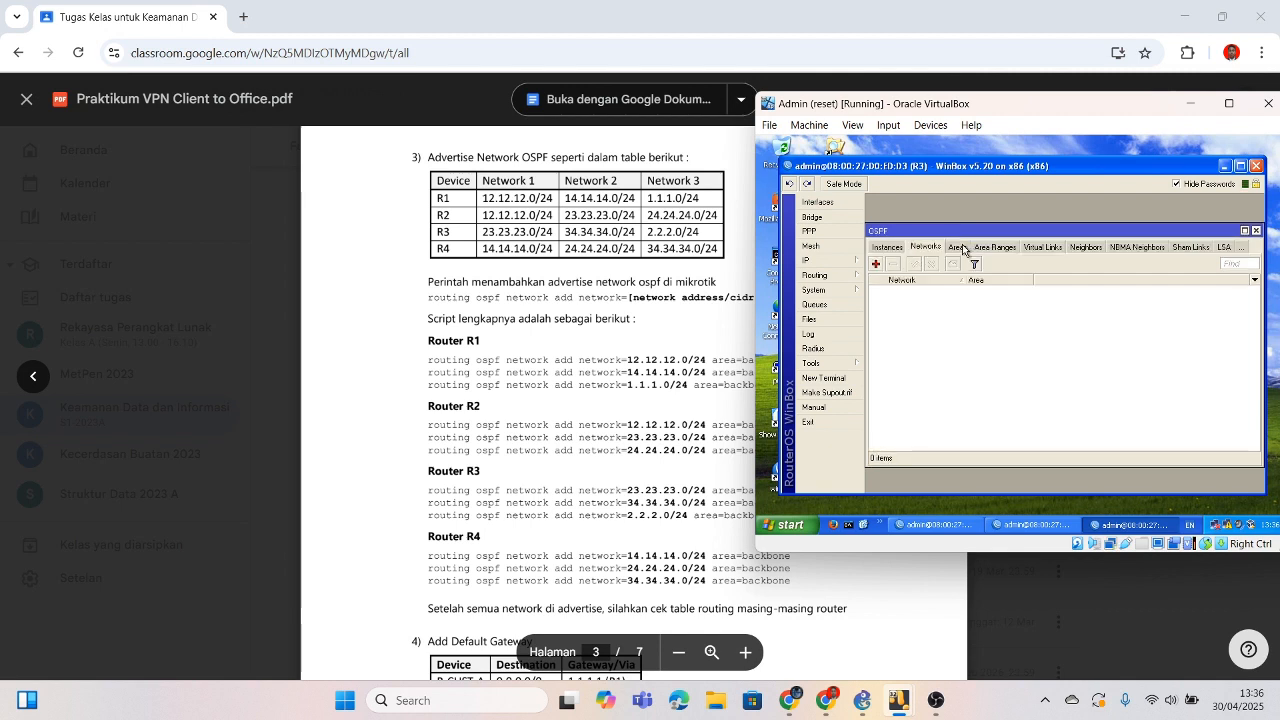
click(964, 251)
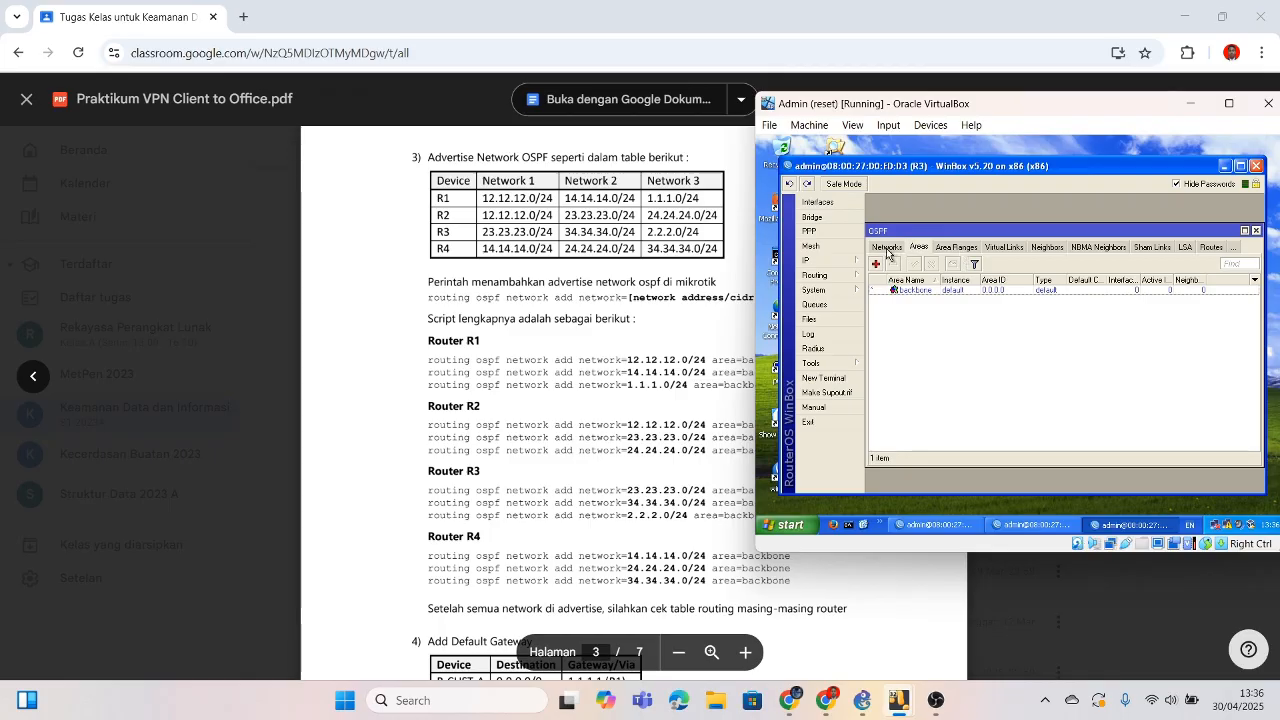
click(960, 249)
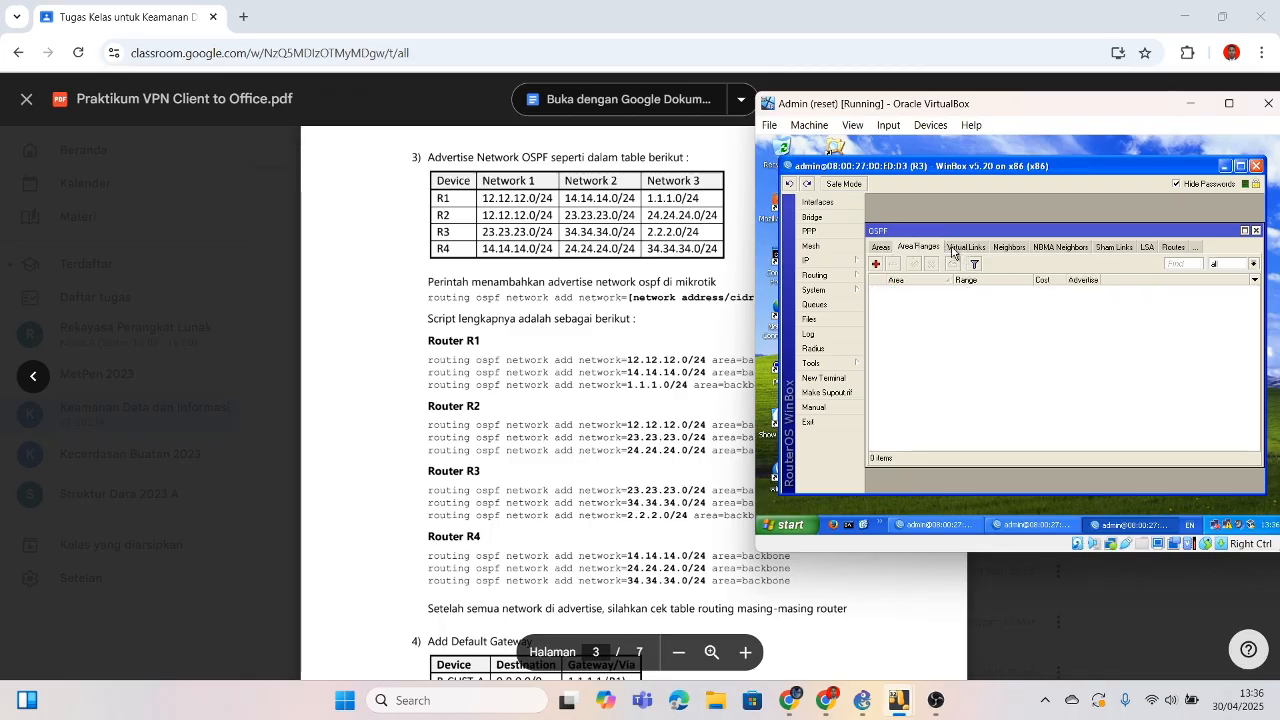
click(883, 249)
click(881, 250)
click(881, 252)
click(884, 248)
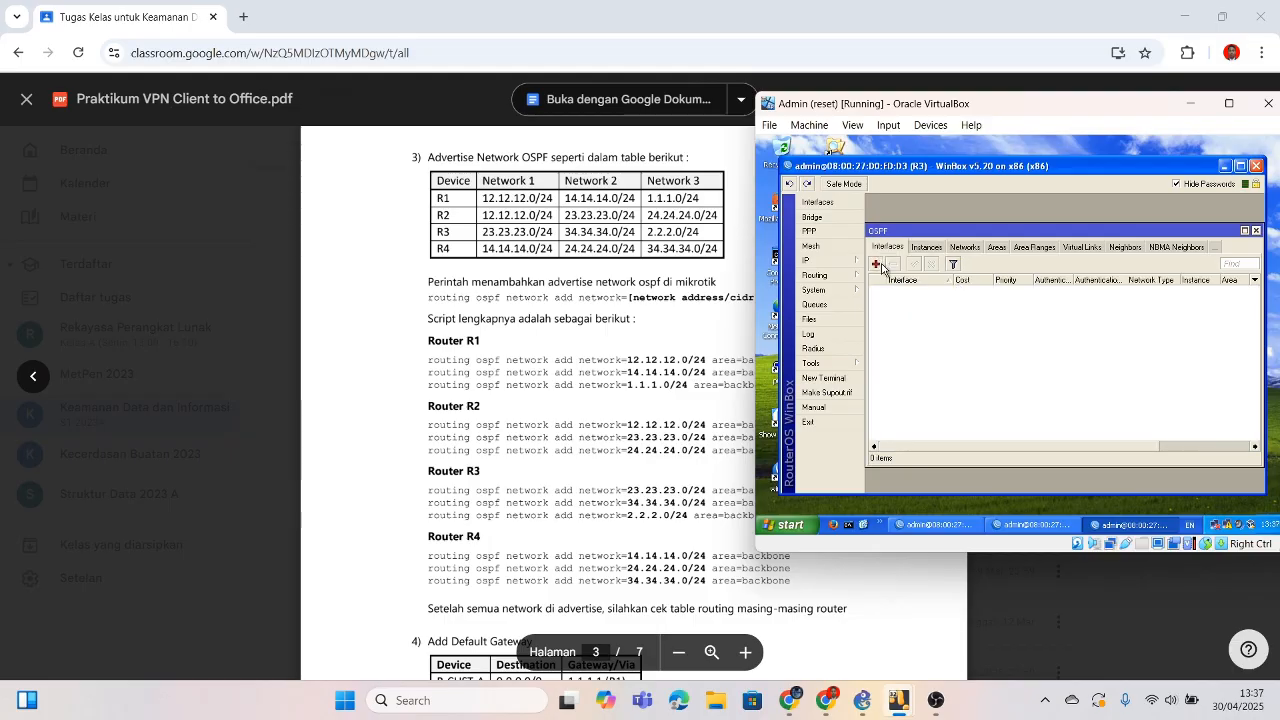
click(925, 251)
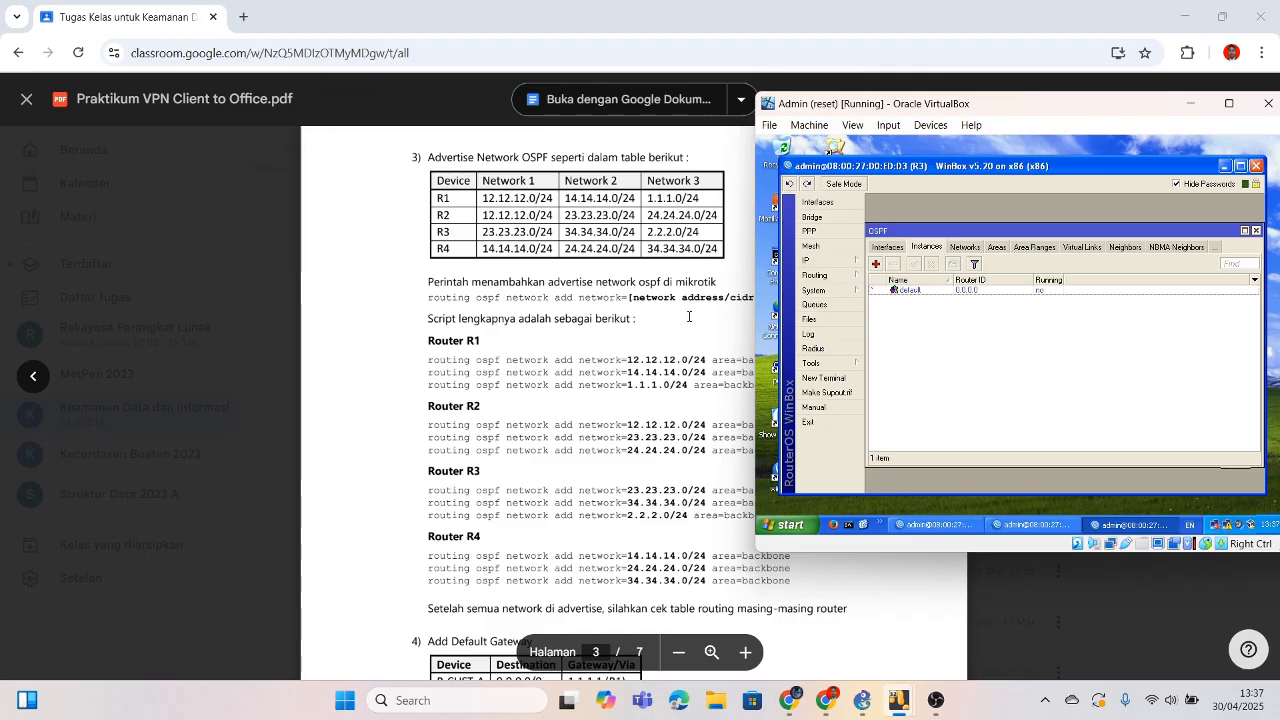
Step: Cancel trial OSPF interface and instance entries, then open a New OSPF Network dialog on R3
click(889, 250)
click(876, 264)
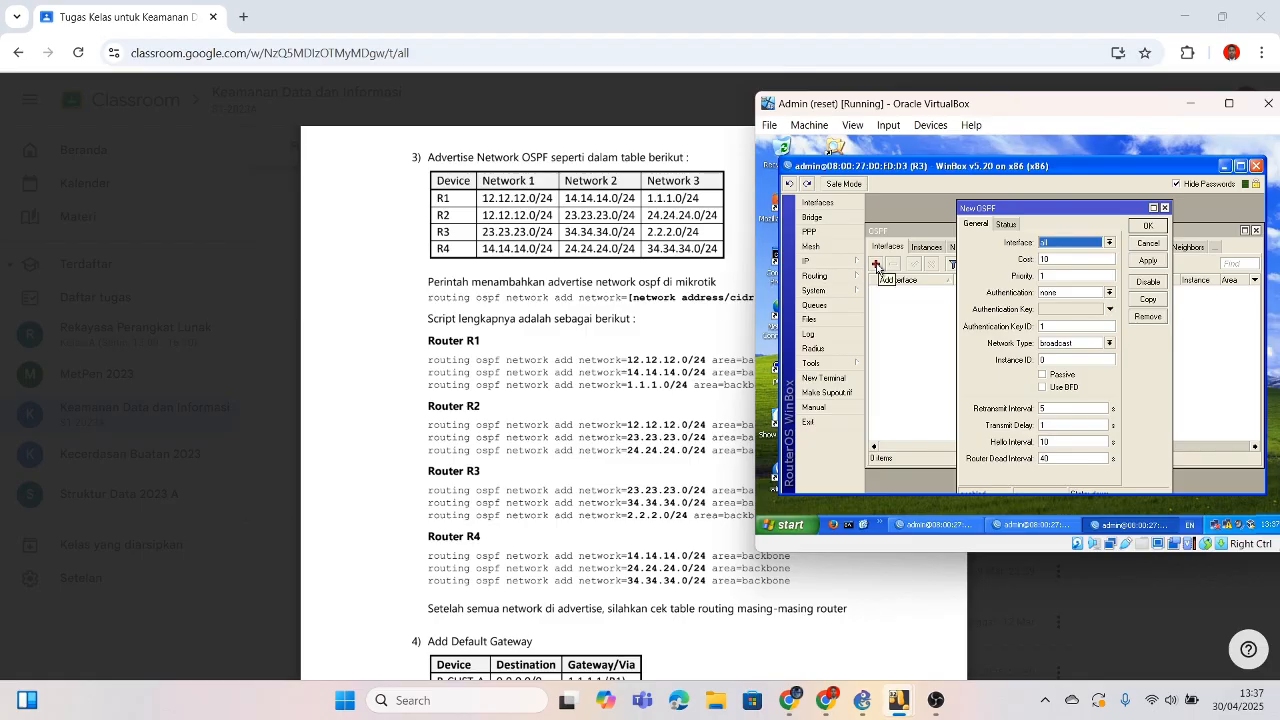
click(1164, 208)
click(927, 247)
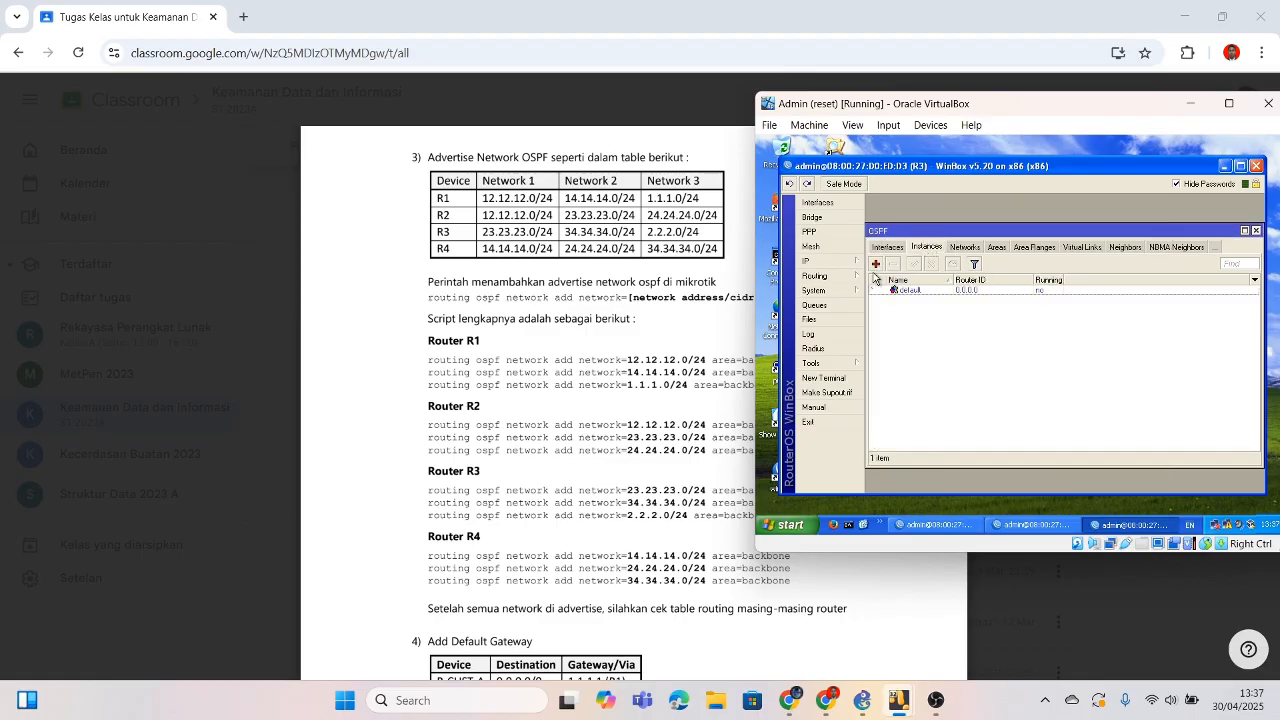
click(876, 264)
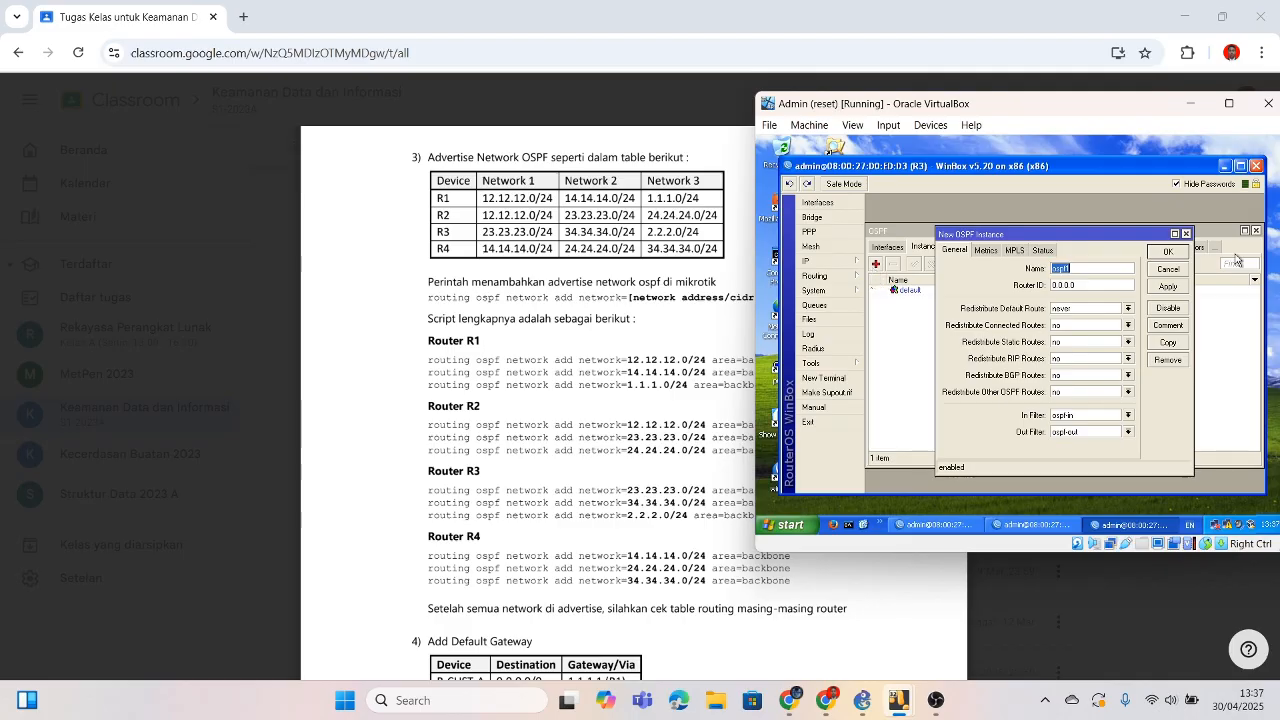
click(1185, 234)
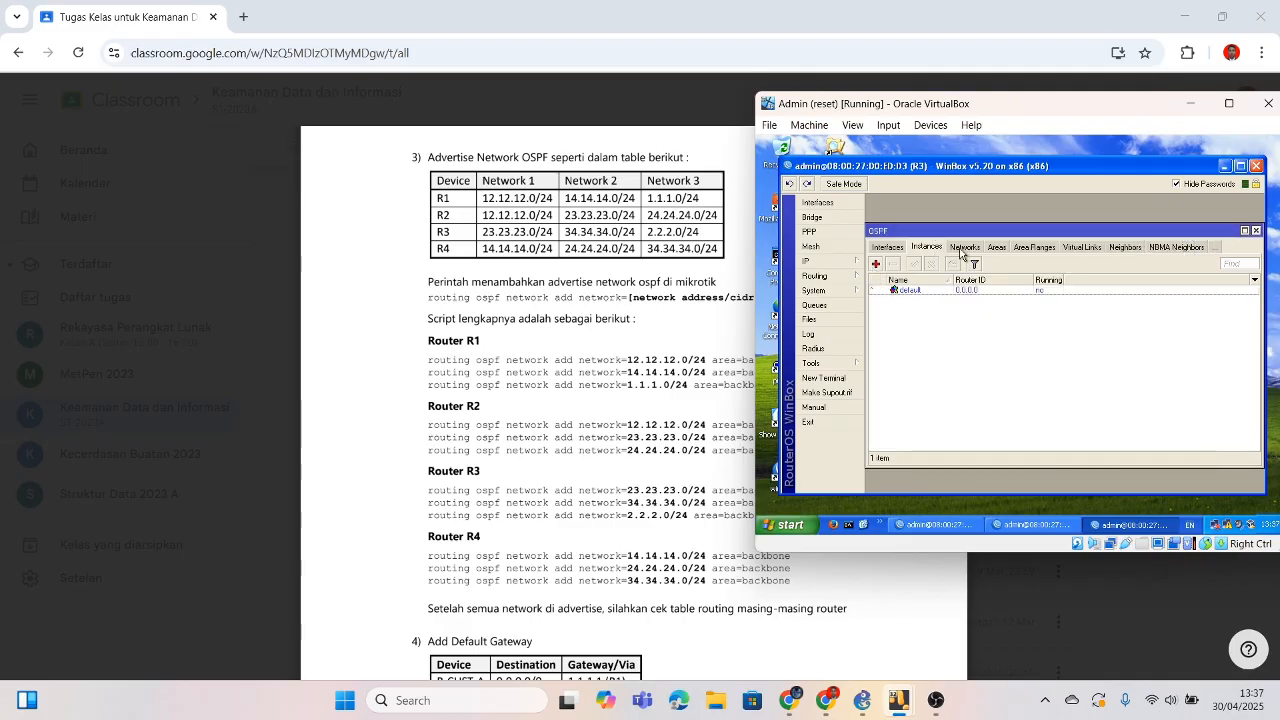
click(962, 249)
click(876, 265)
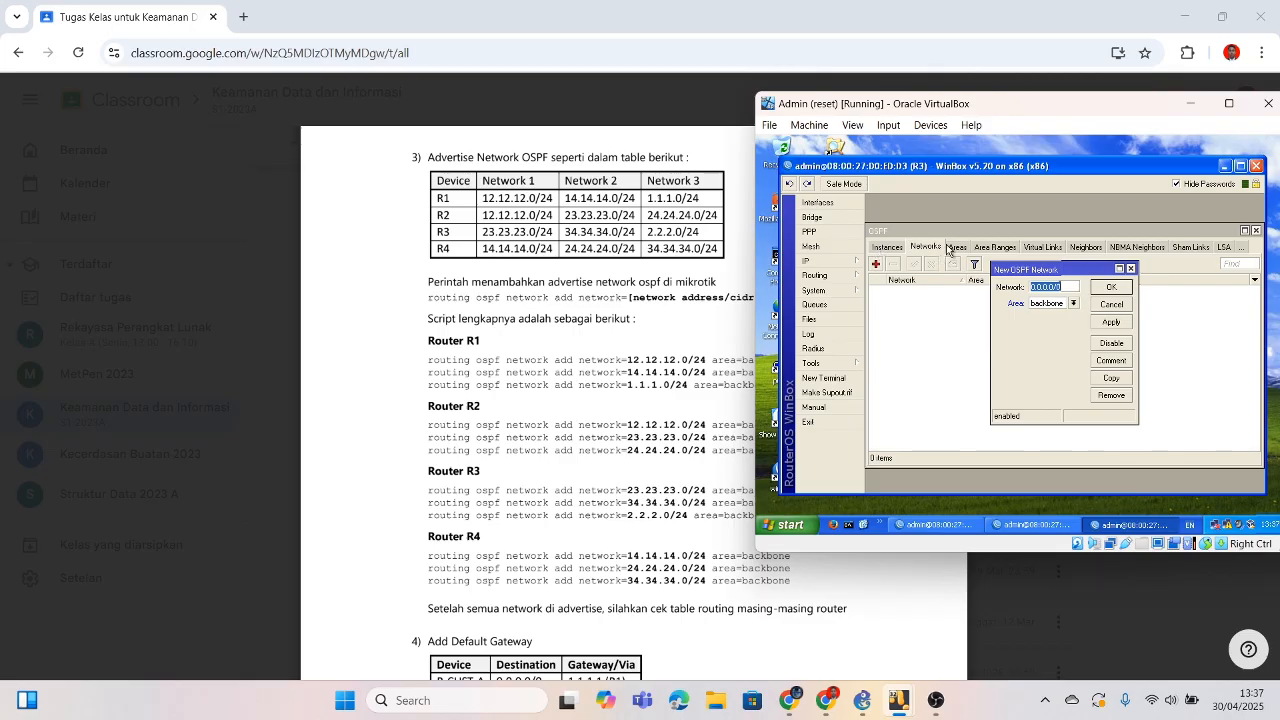
Step: Check the guide's OSPF step, then switch to R1's WinBox session listing its three addresses
click(673, 301)
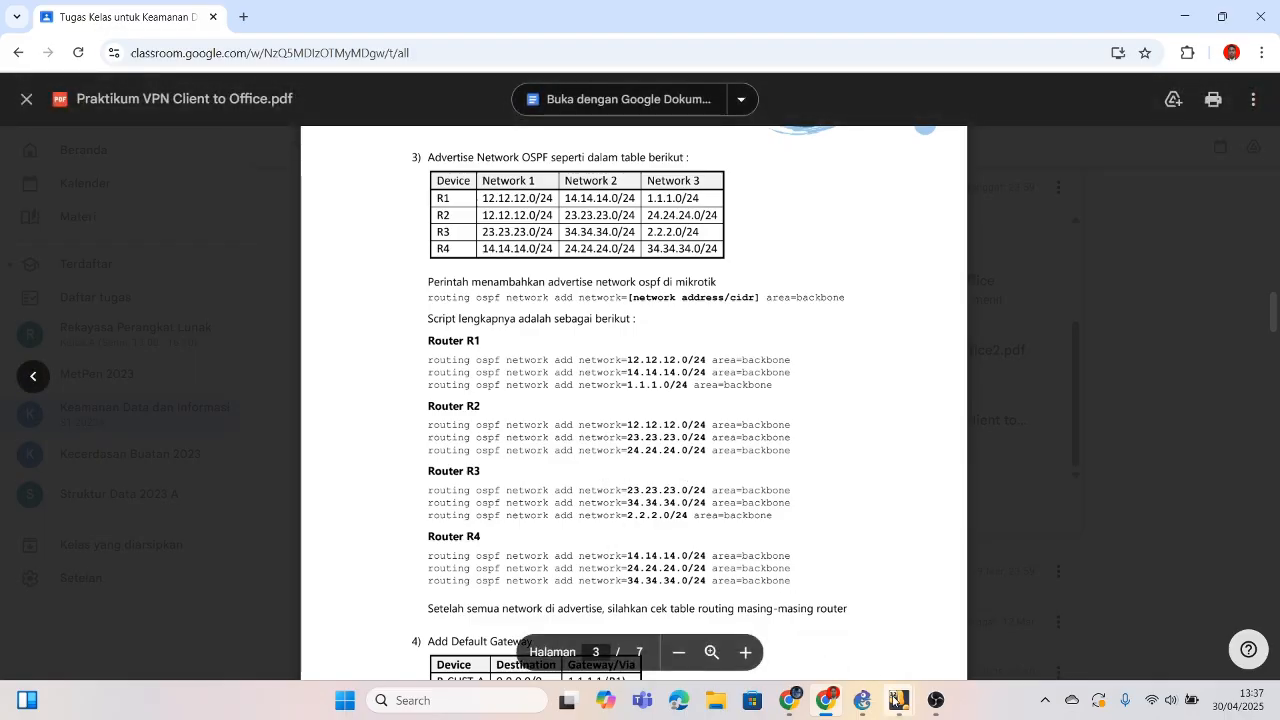
mouse_move(898, 700)
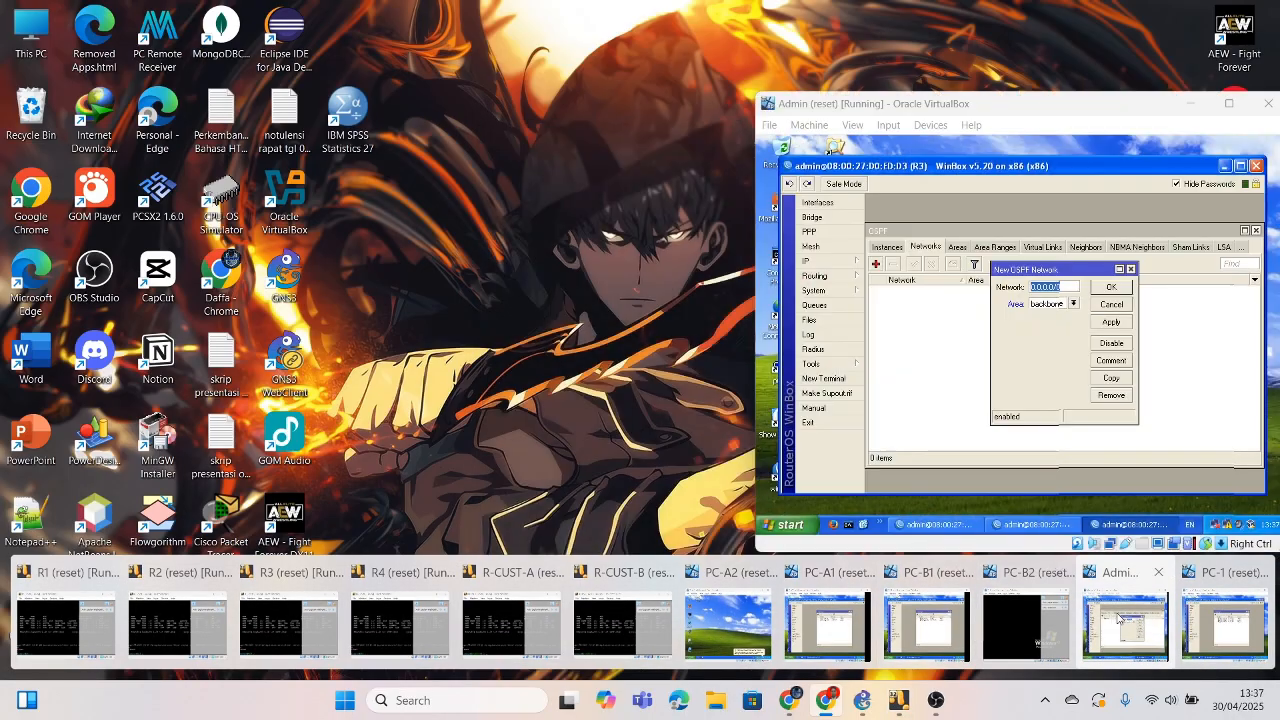
click(1100, 600)
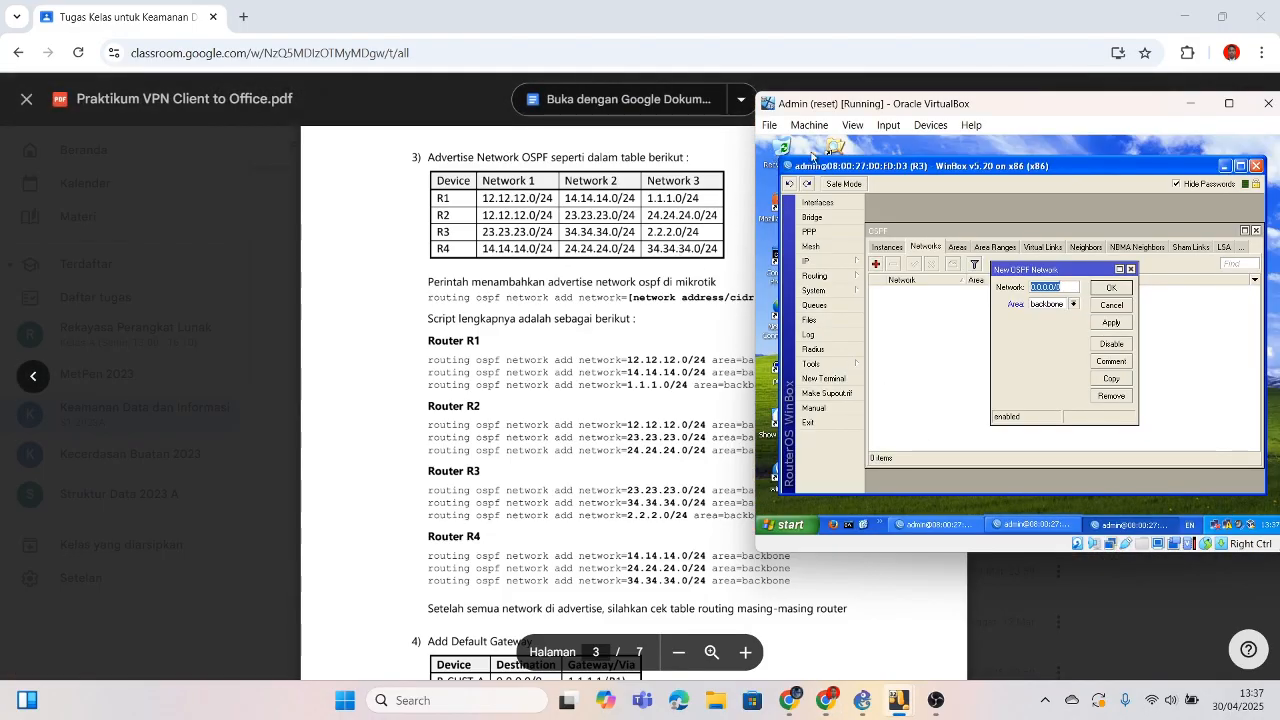
click(935, 524)
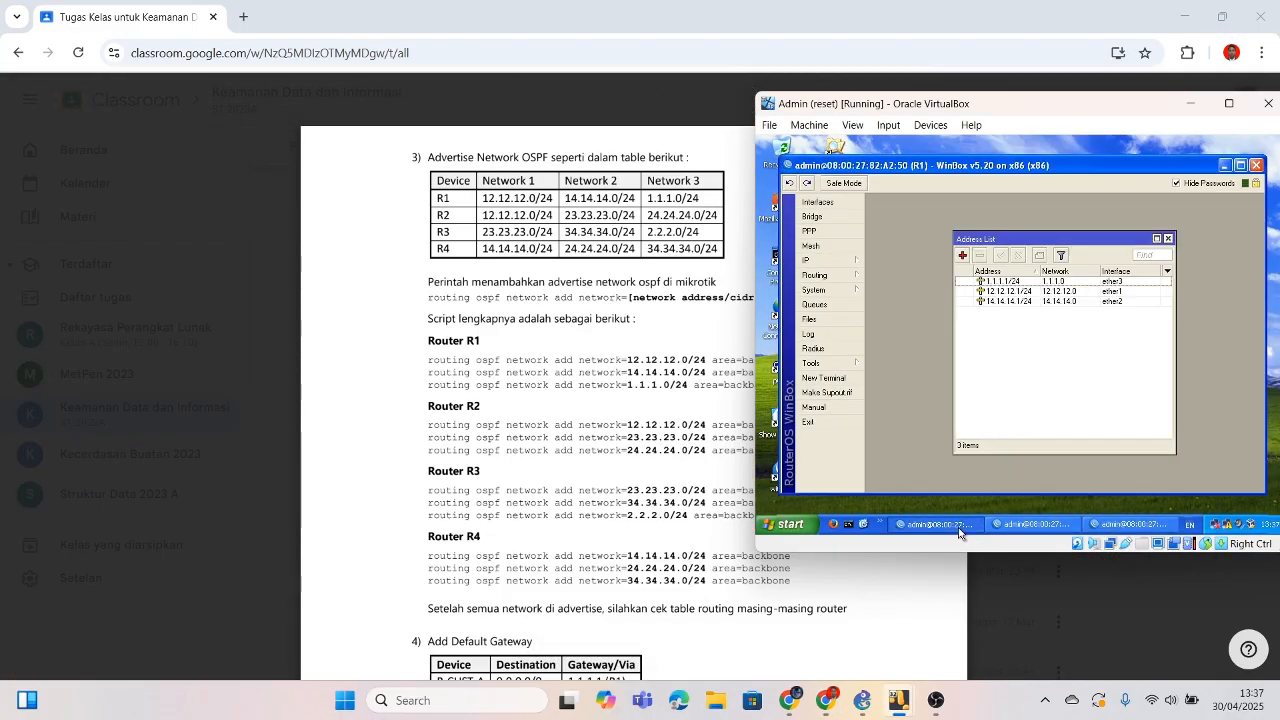
Step: Open R1's Routing > OSPF Networks and add 12.12.12.0/24 in the backbone area
click(820, 260)
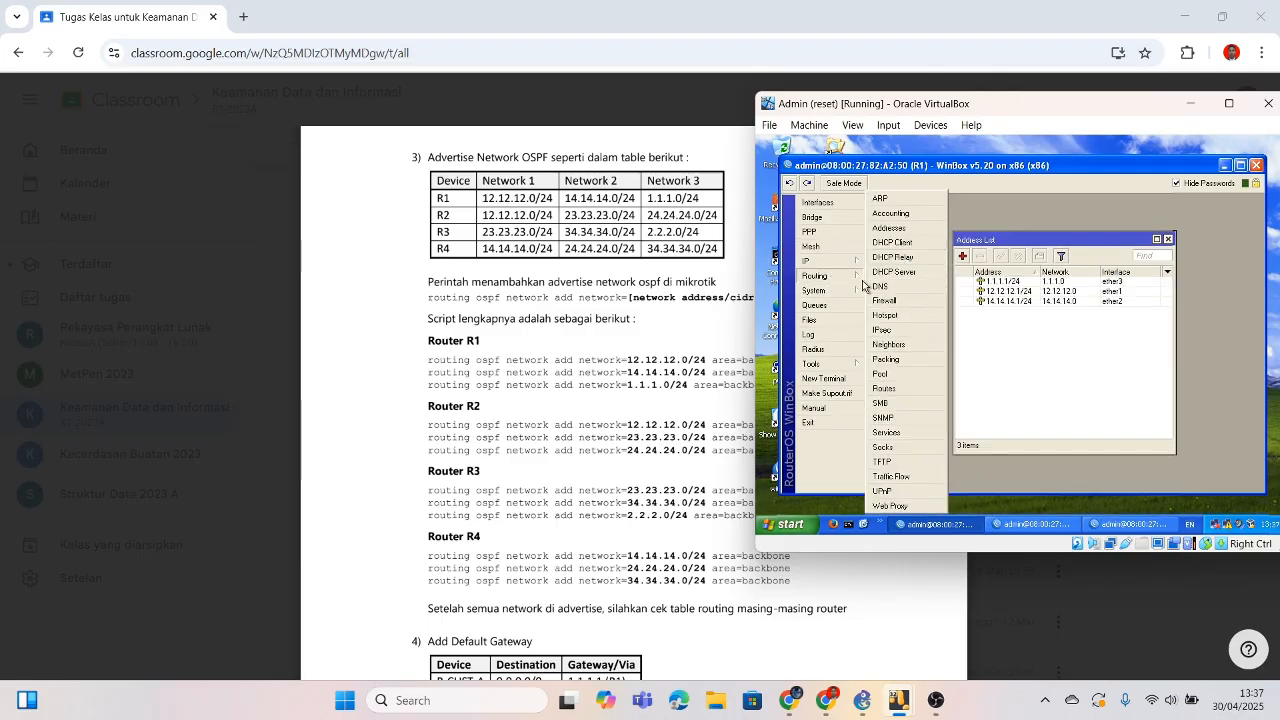
click(848, 278)
click(881, 349)
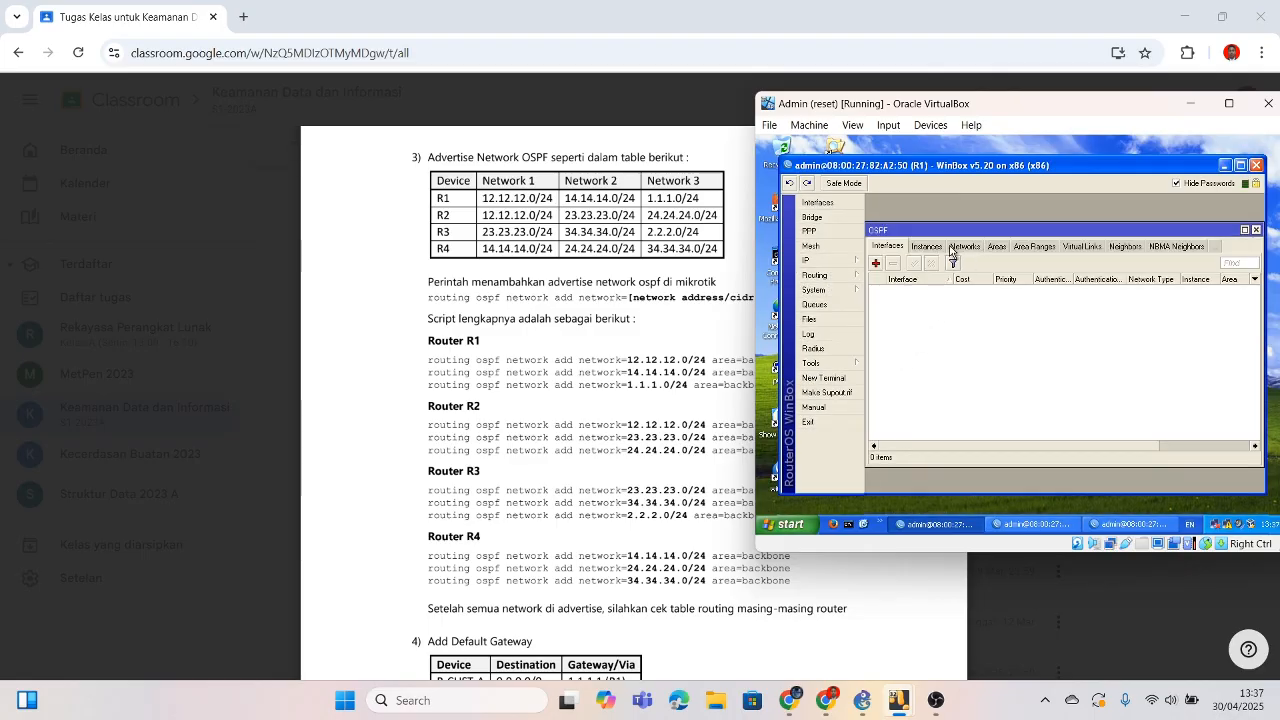
click(962, 247)
click(876, 266)
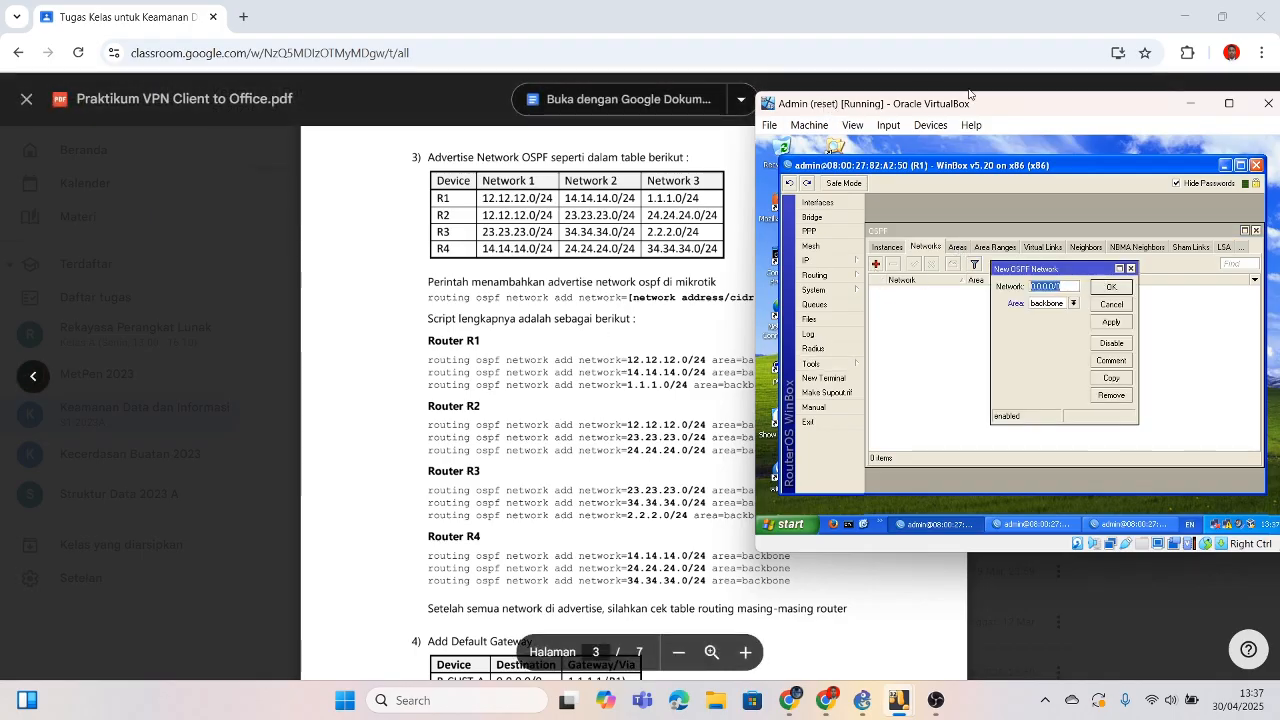
drag(966, 93, 1044, 110)
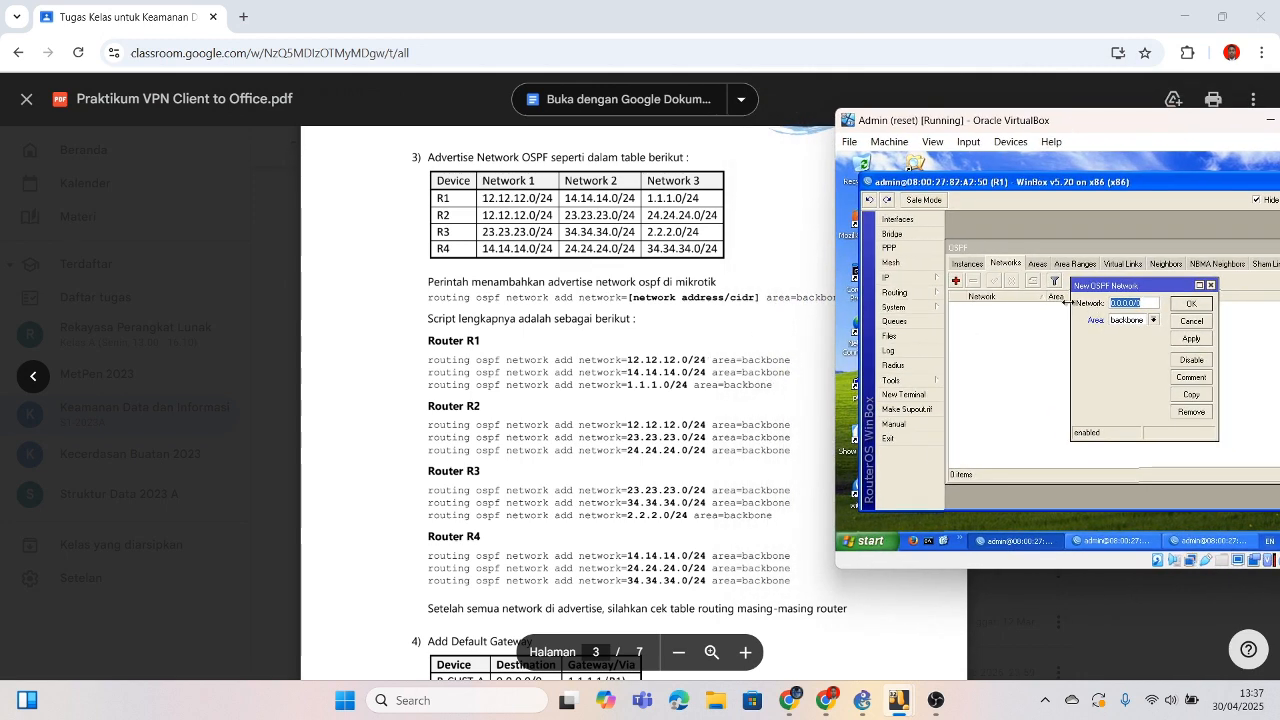
key(BackSpace)
text(12.12)
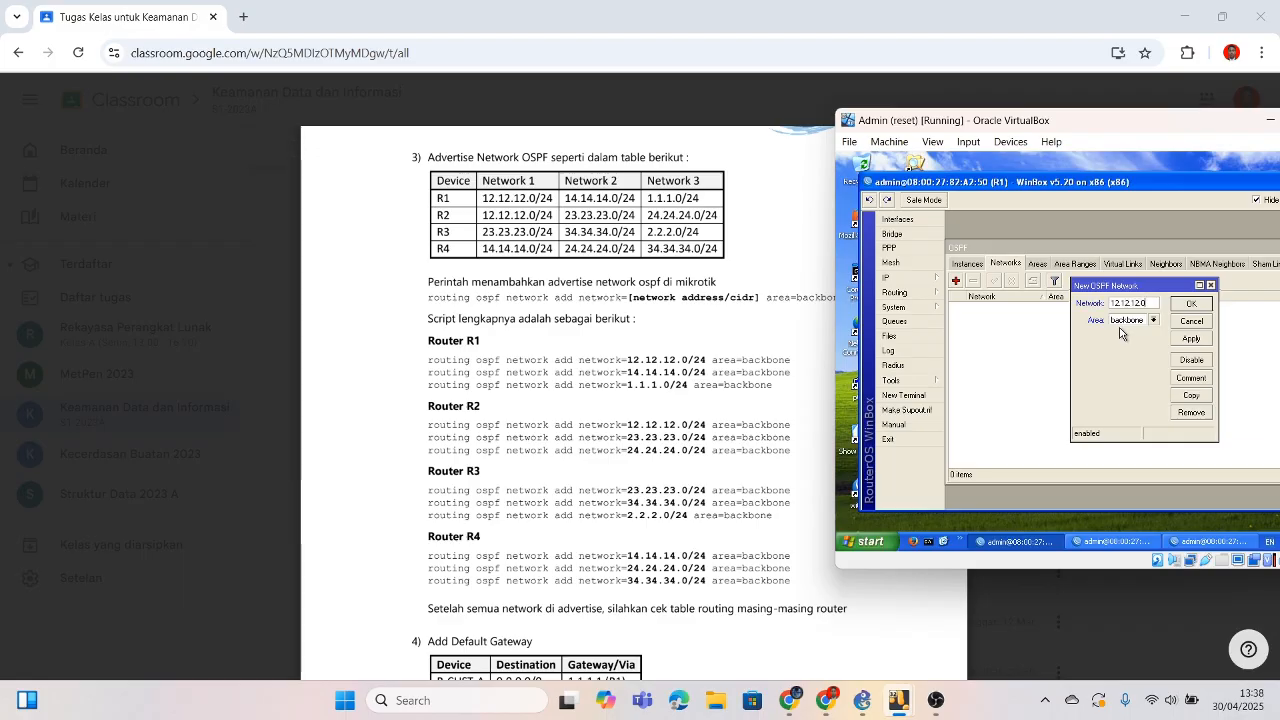
click(1190, 304)
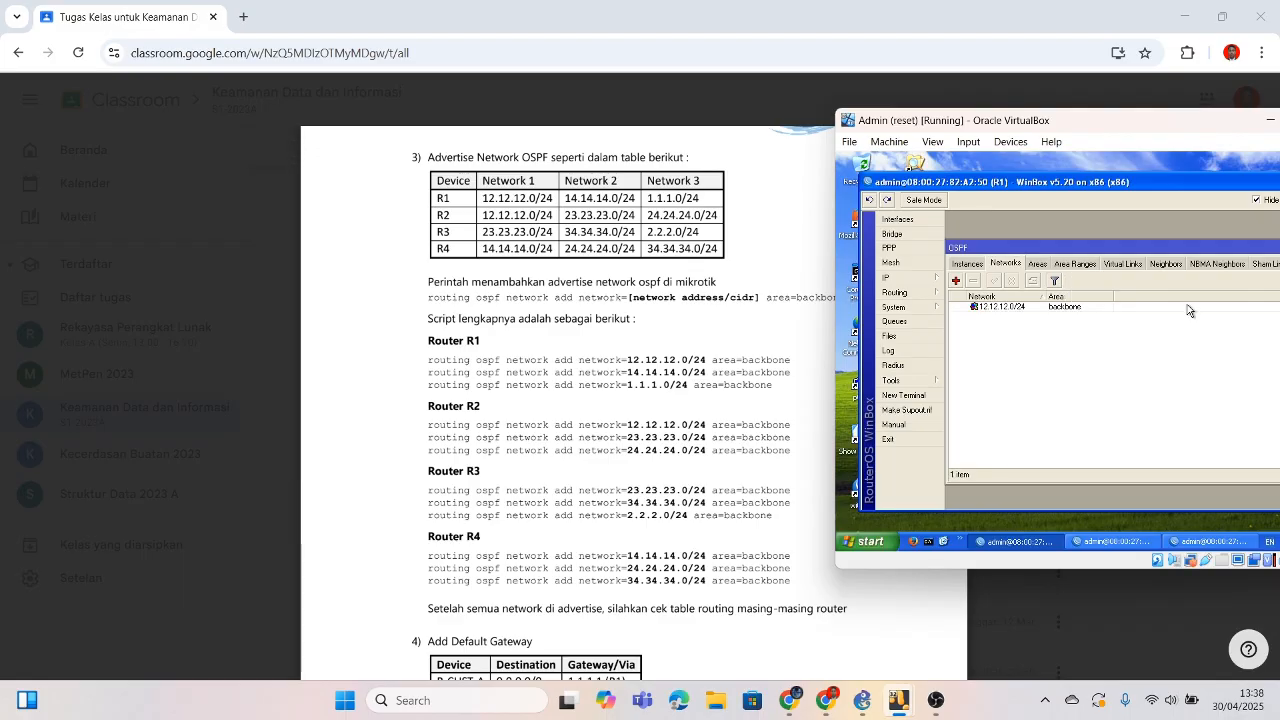
Step: Add 14.14.14.0/24 and 1.1.1.0/24 as further backbone OSPF networks on R1
click(956, 283)
text(1)
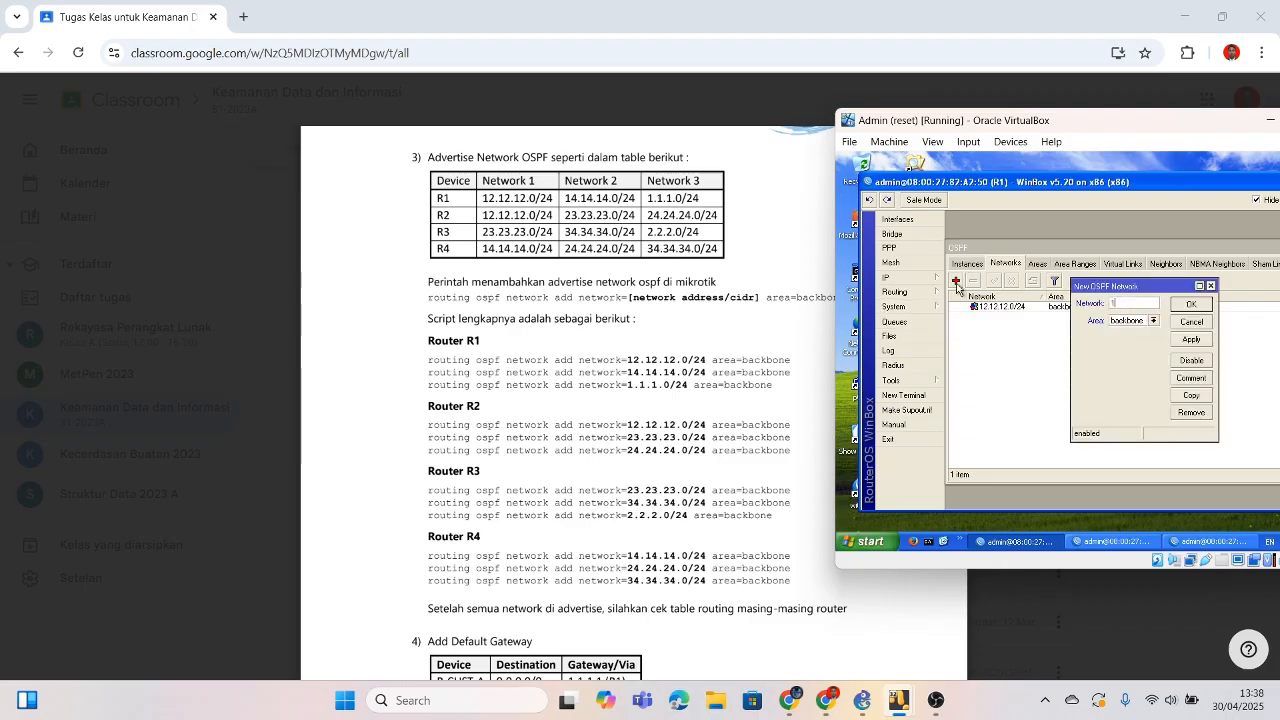
text(4.14.14.0/24)
click(1194, 304)
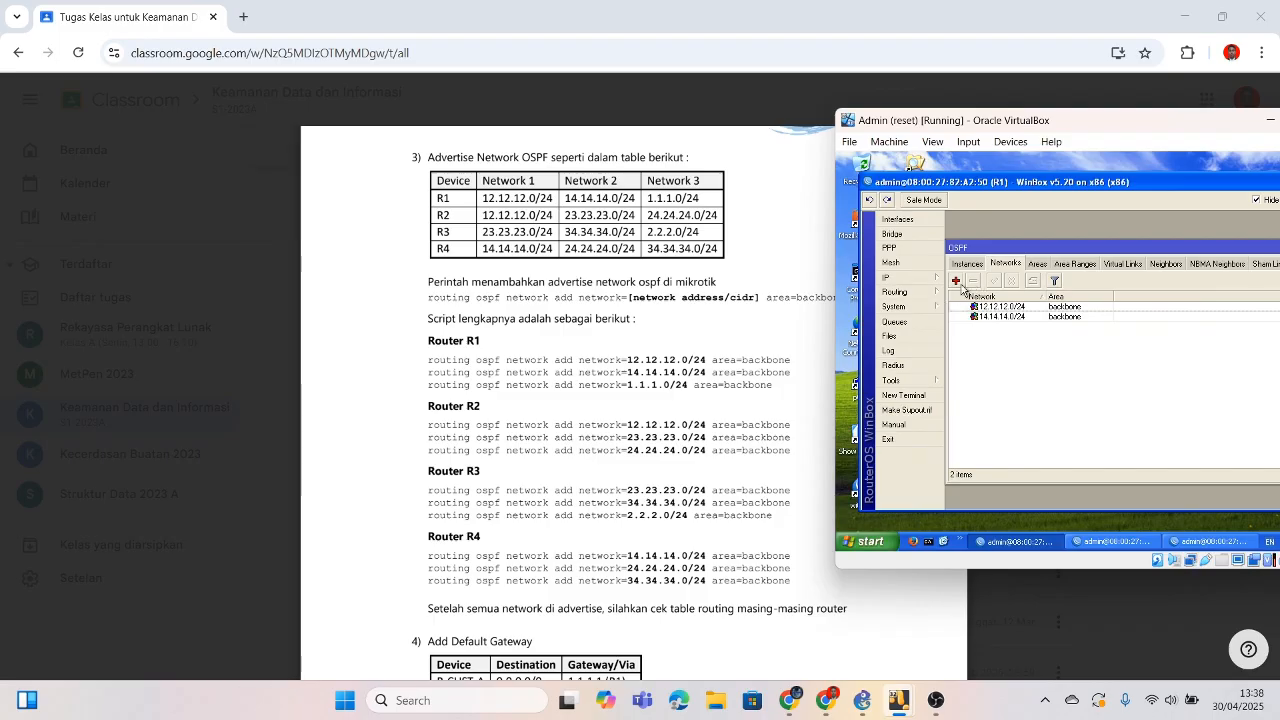
click(956, 281)
text(1.1.1.0/24)
click(1191, 304)
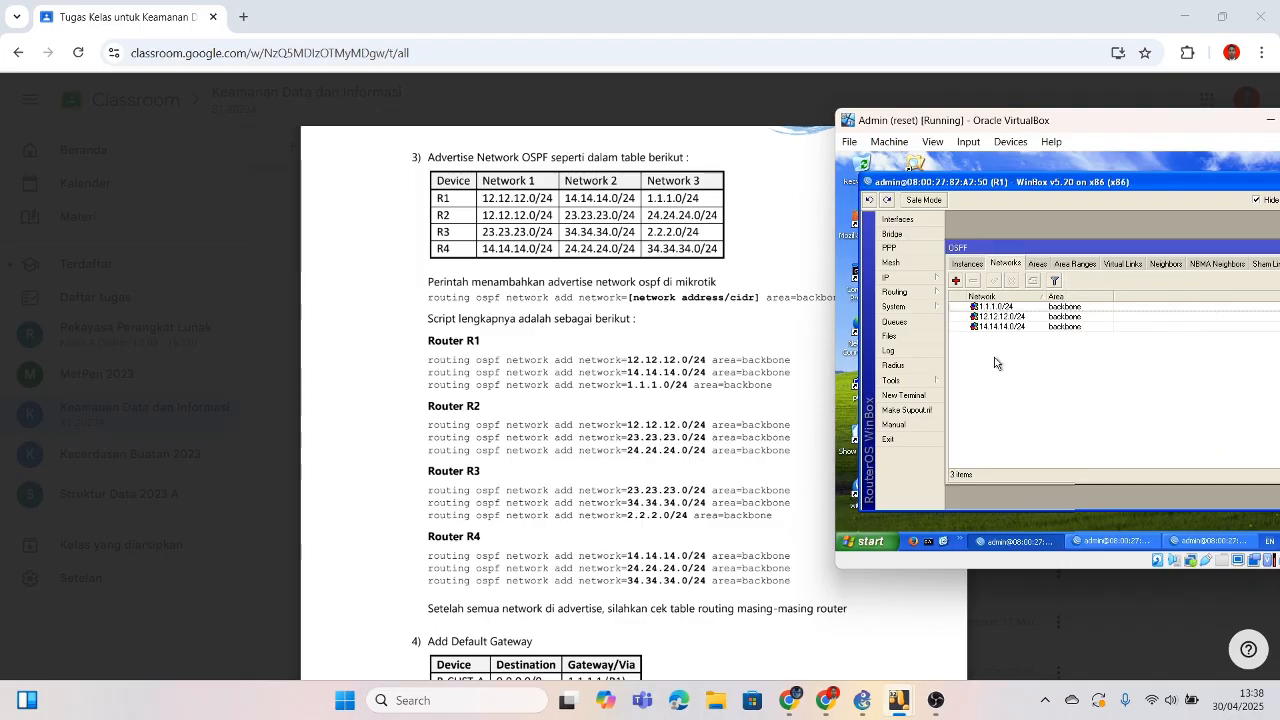
drag(1143, 130, 993, 132)
Step: Switch to R2's WinBox, open Routing > OSPF Networks and add 12.12.12.0/24
click(965, 540)
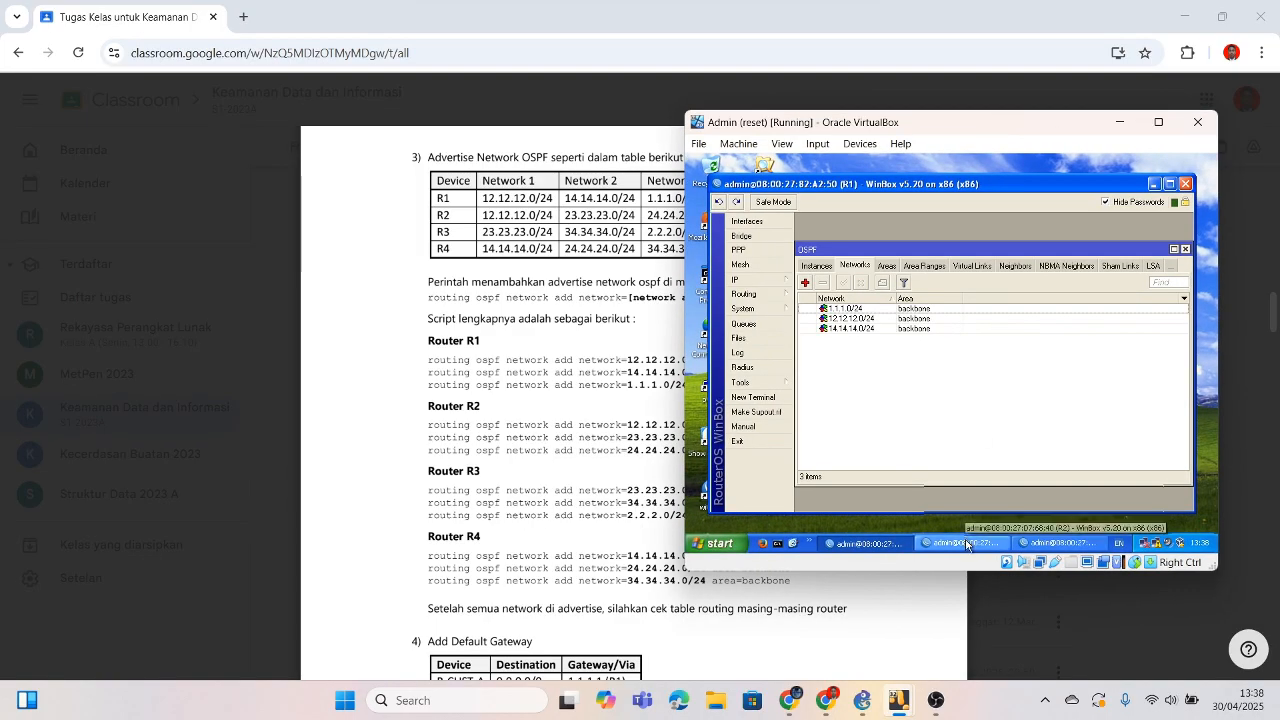
click(739, 281)
mouse_move(745, 294)
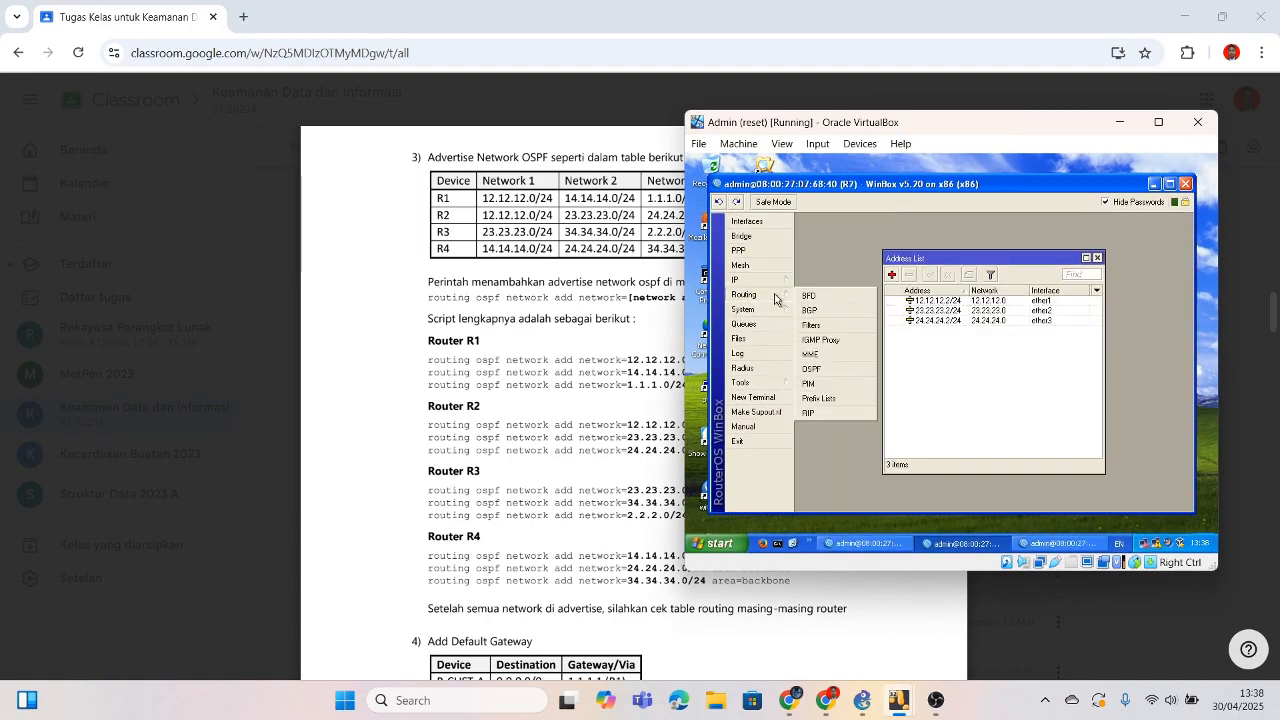
click(822, 340)
click(893, 266)
click(805, 282)
drag(971, 122, 1131, 123)
key(BackSpace)
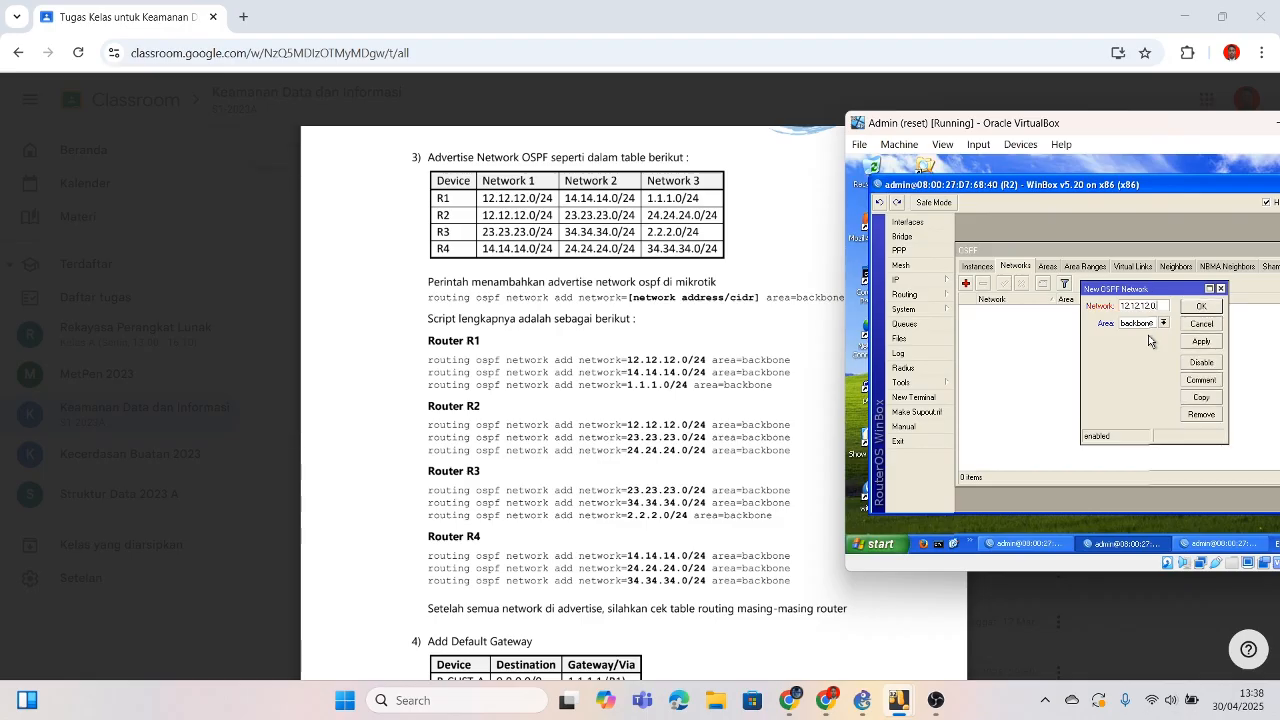
click(1201, 306)
Step: Add 23.23.23.0/24 and 24.24.24.0/24 to R2's backbone OSPF networks
click(967, 289)
key(BackSpace)
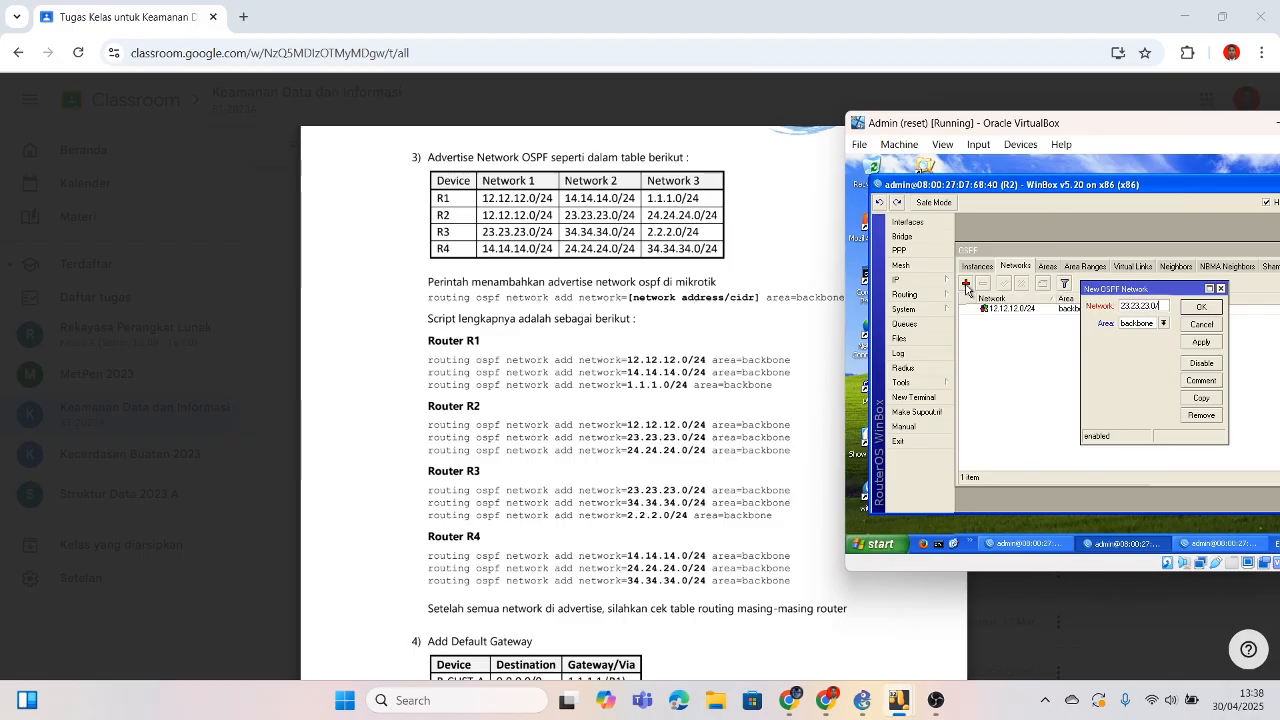
text(23.23.23.0/24)
key(Return)
click(967, 287)
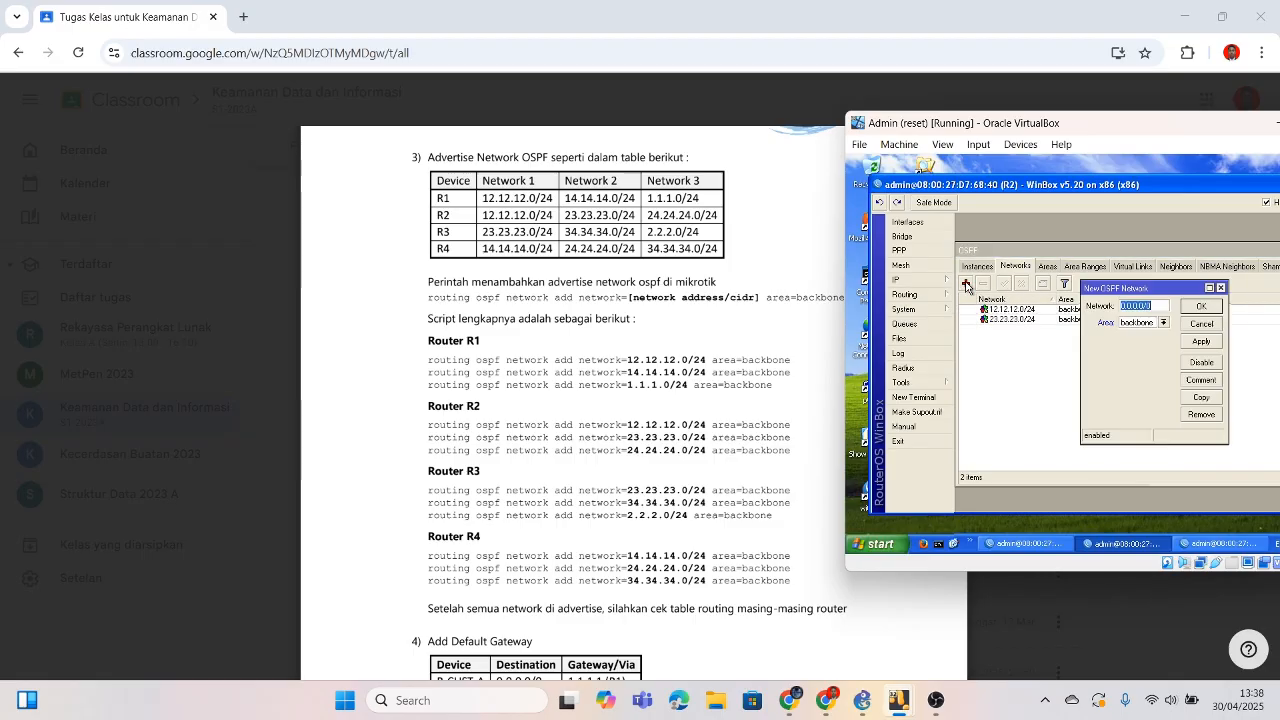
text(24.24.24)
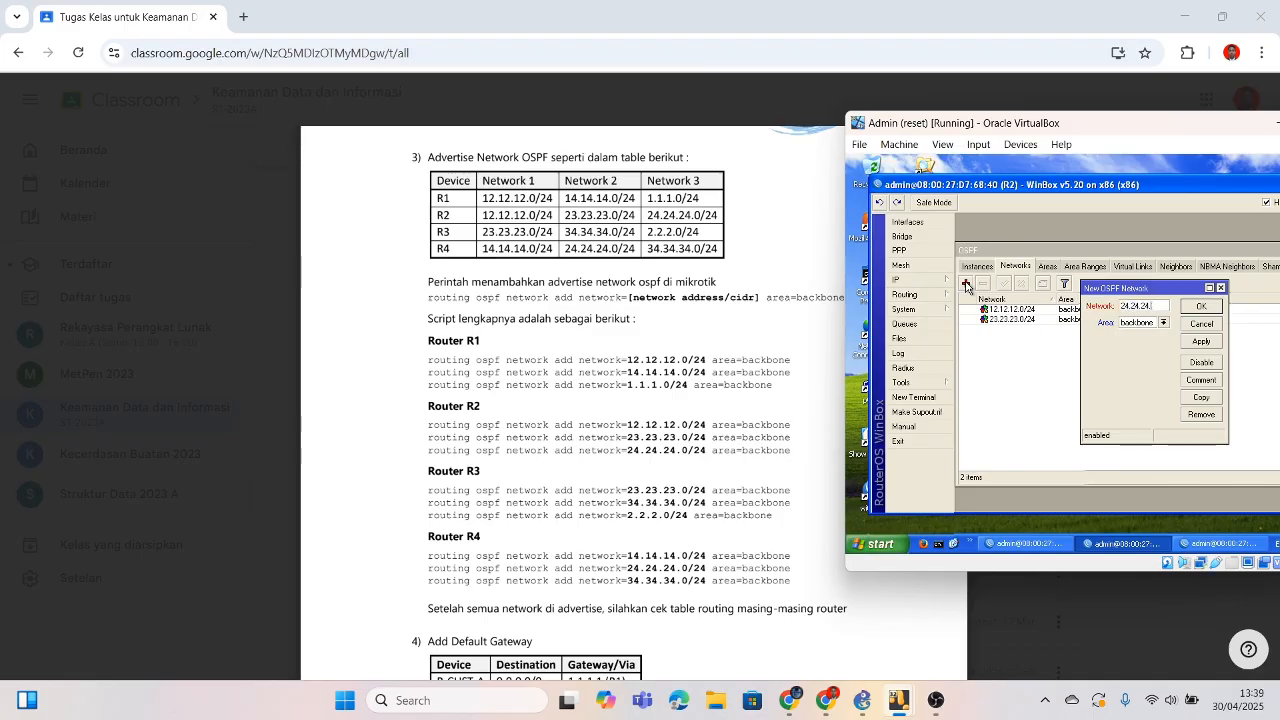
text(.24/24)
key(Return)
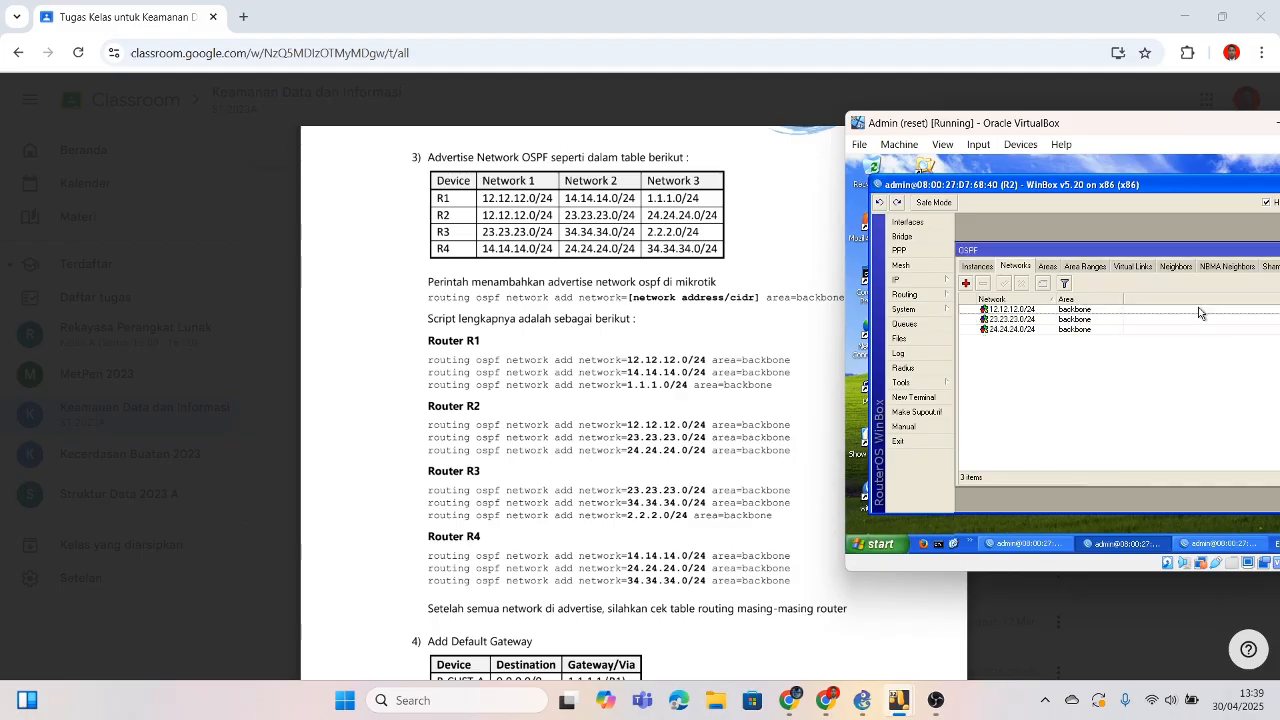
click(1220, 543)
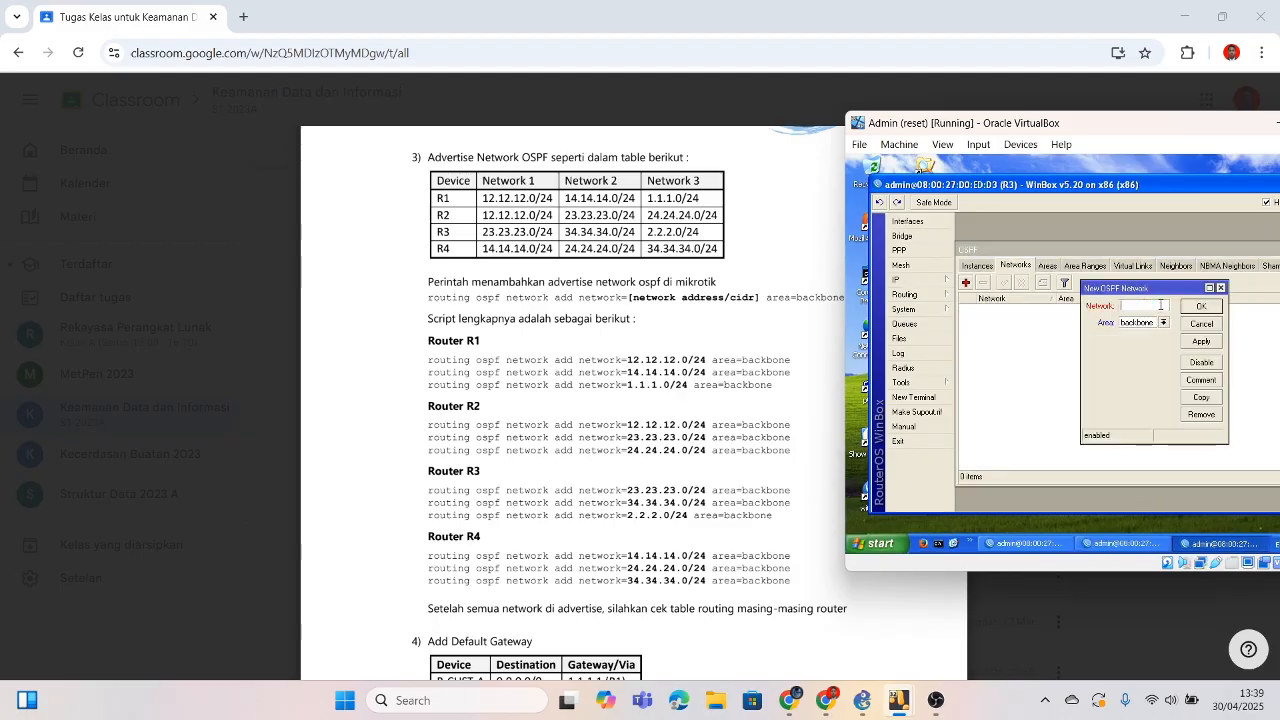
Step: Add 23.23.23.0/24 and 34.34.34.0/24 to R3's backbone OSPF networks
click(1160, 305)
text(23.23.23.0/24)
click(1201, 306)
click(966, 283)
text(34.34.34.0/24)
click(1202, 310)
Step: Add 2.2.2.0/24 on R3, then bring forward the PC-1 VM with R4's WinBox
click(966, 284)
text(2.2.2)
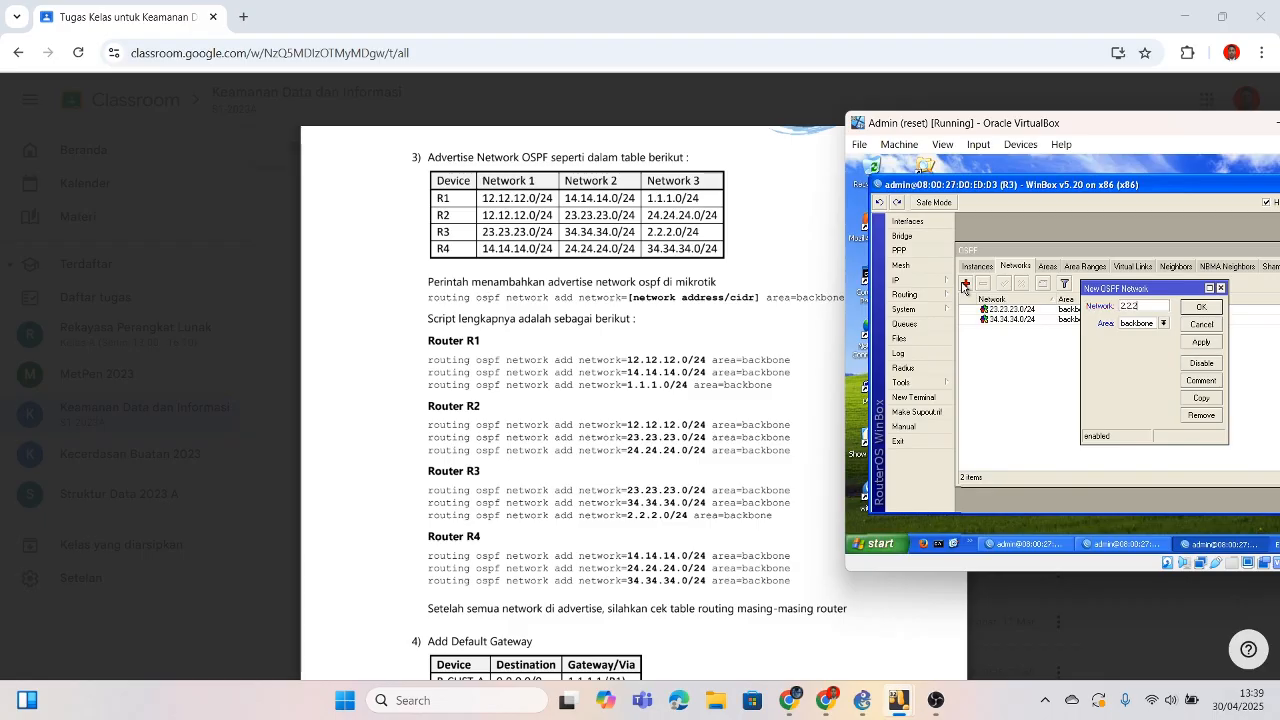
text(.0/24)
key(BackSpace)
key(BackSpace)
text(24)
click(1201, 307)
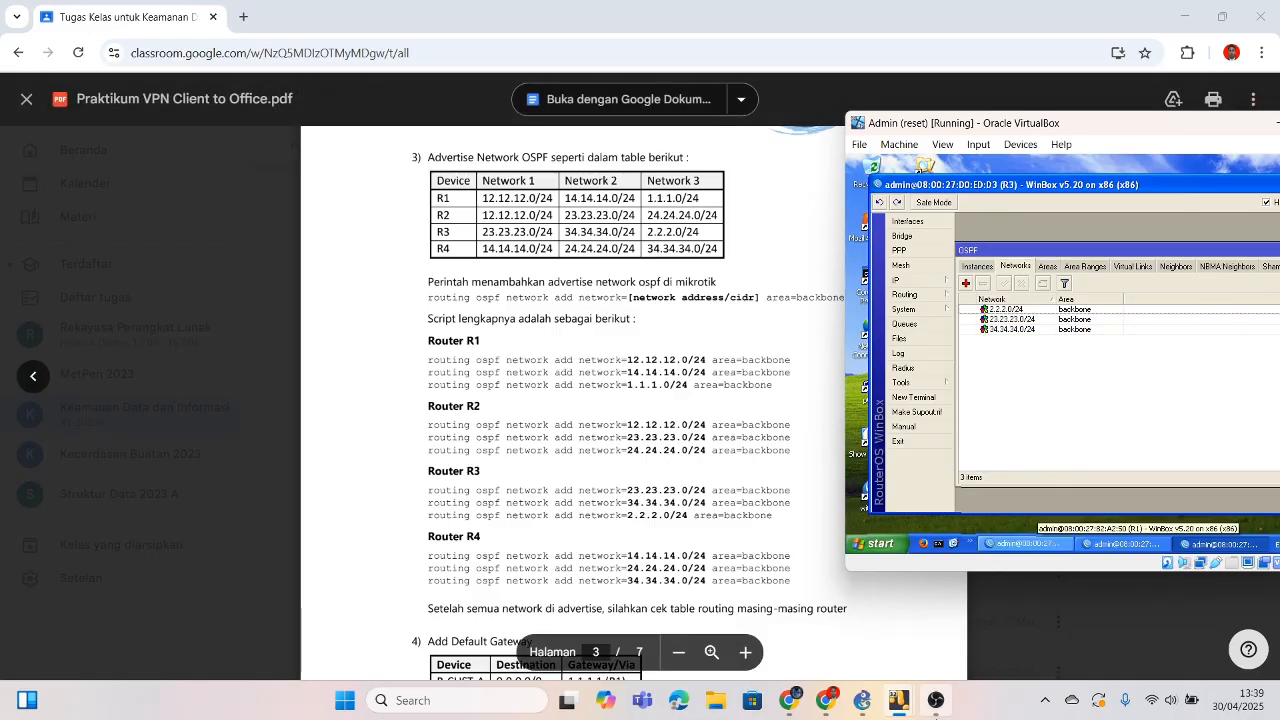
mouse_move(898, 700)
click(1222, 620)
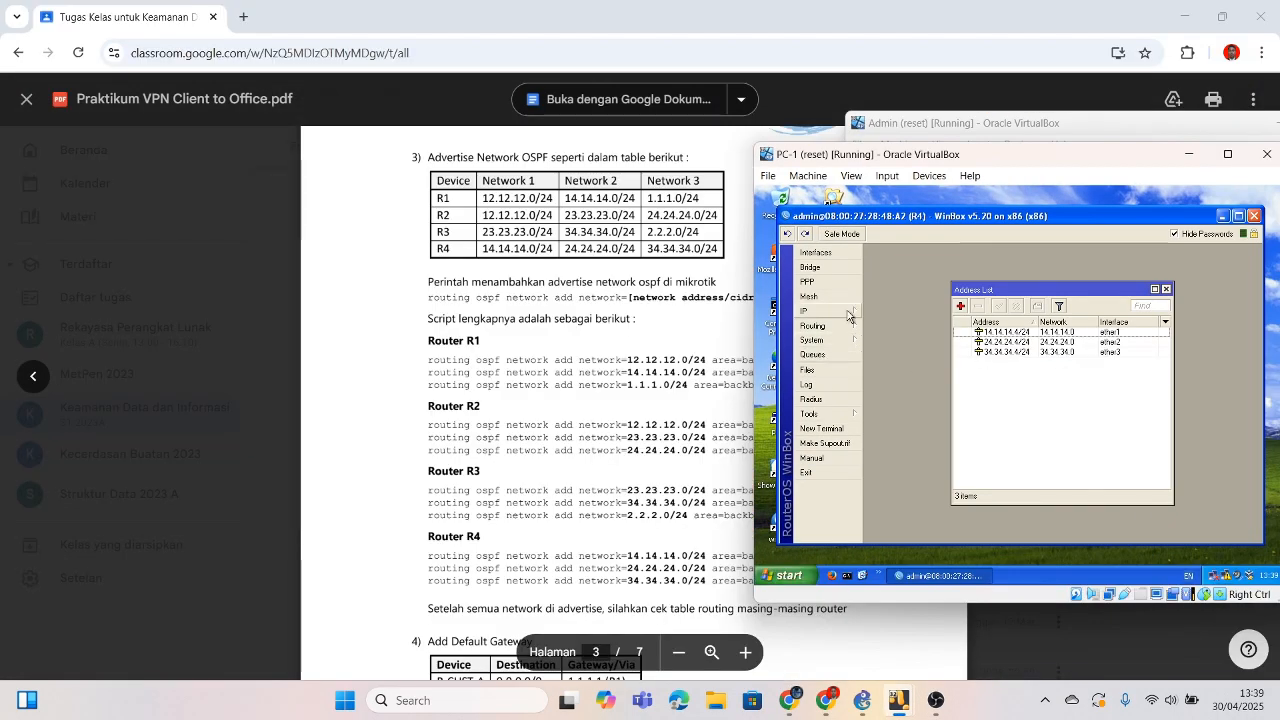
Step: Open R4's OSPF window on its empty Networks list, then bring the GNS3 topology forward
mouse_move(830, 326)
click(886, 371)
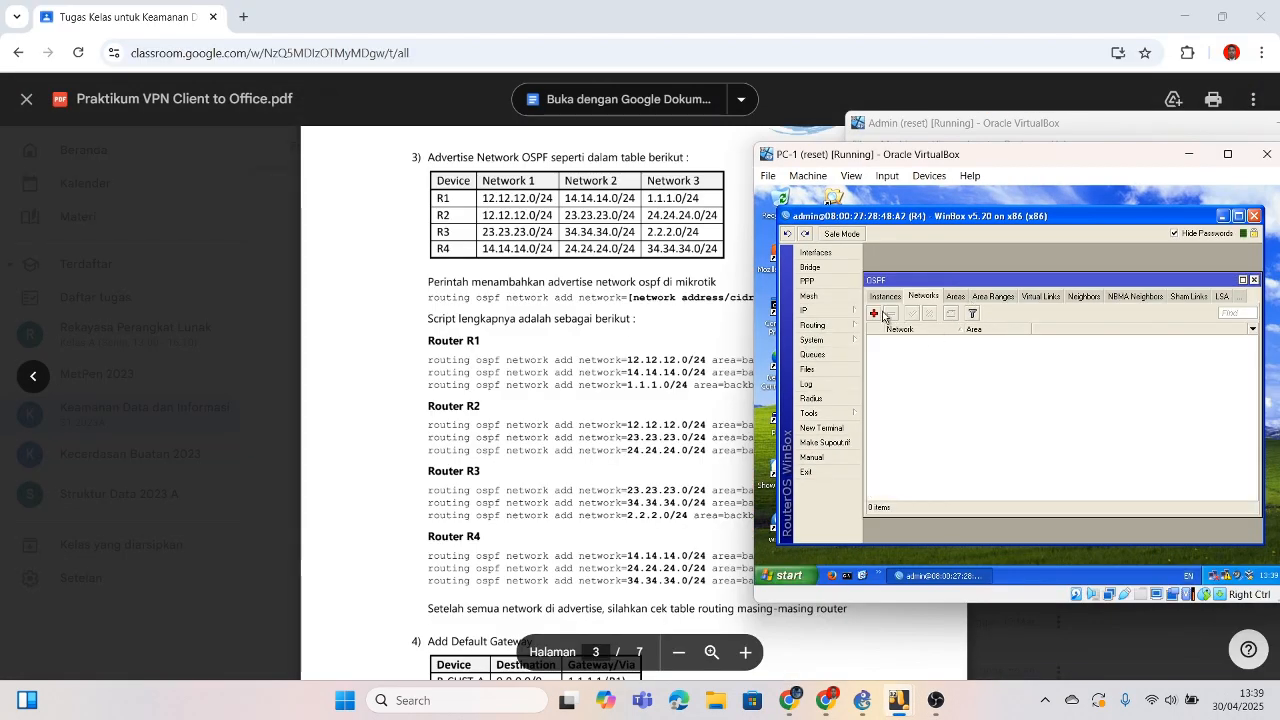
drag(959, 160, 1011, 147)
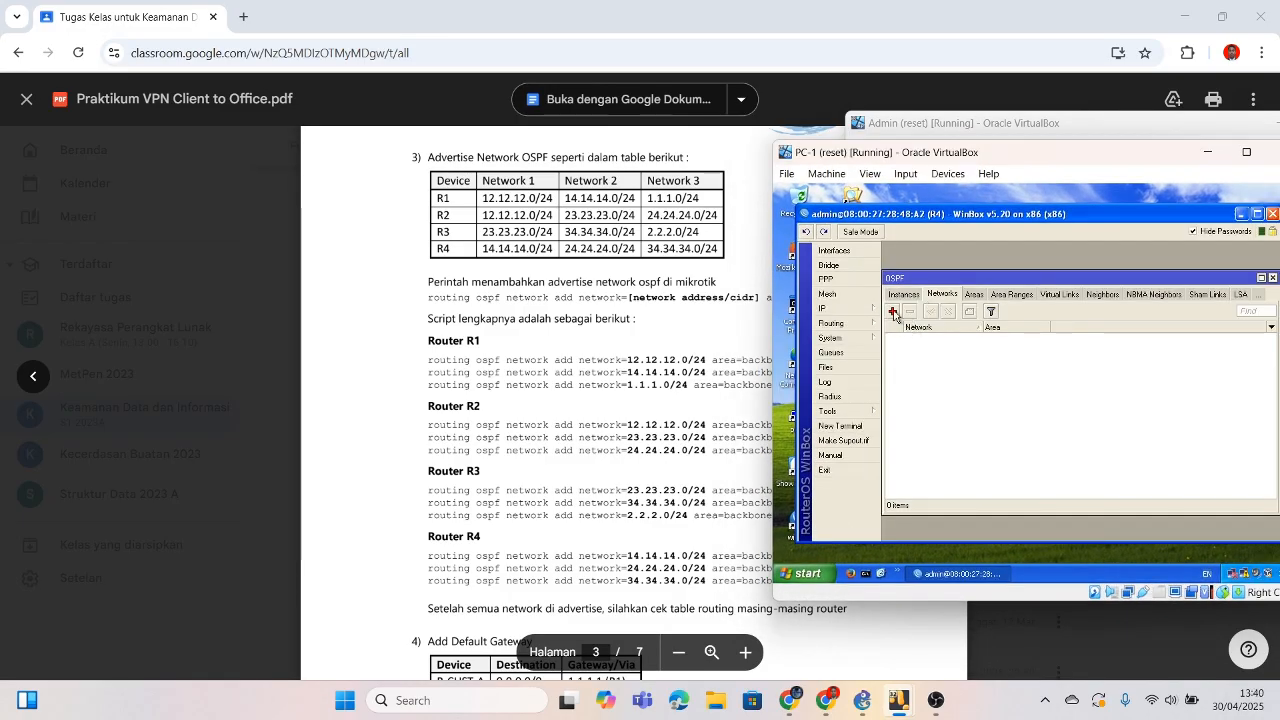
drag(957, 163, 908, 156)
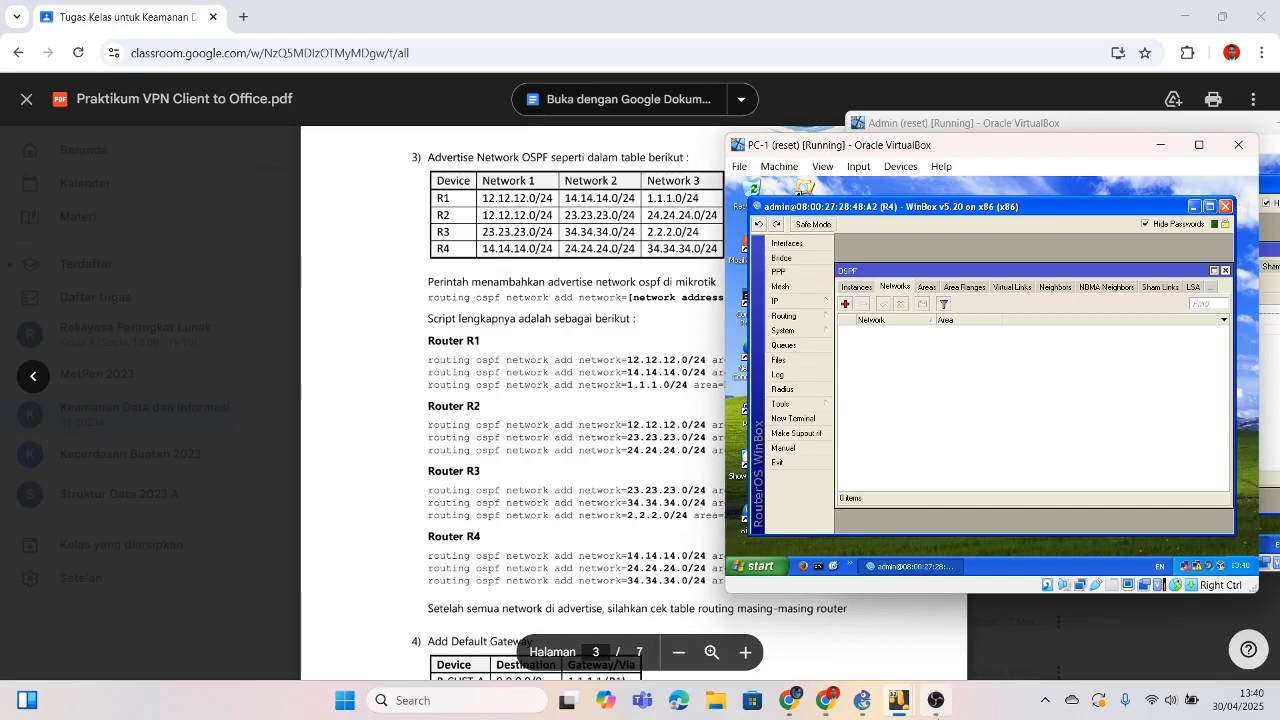
click(862, 700)
Step: Minimize the PC-1 and Admin VM windows, keeping them running, to reveal the GNS3 topology
mouse_move(898, 700)
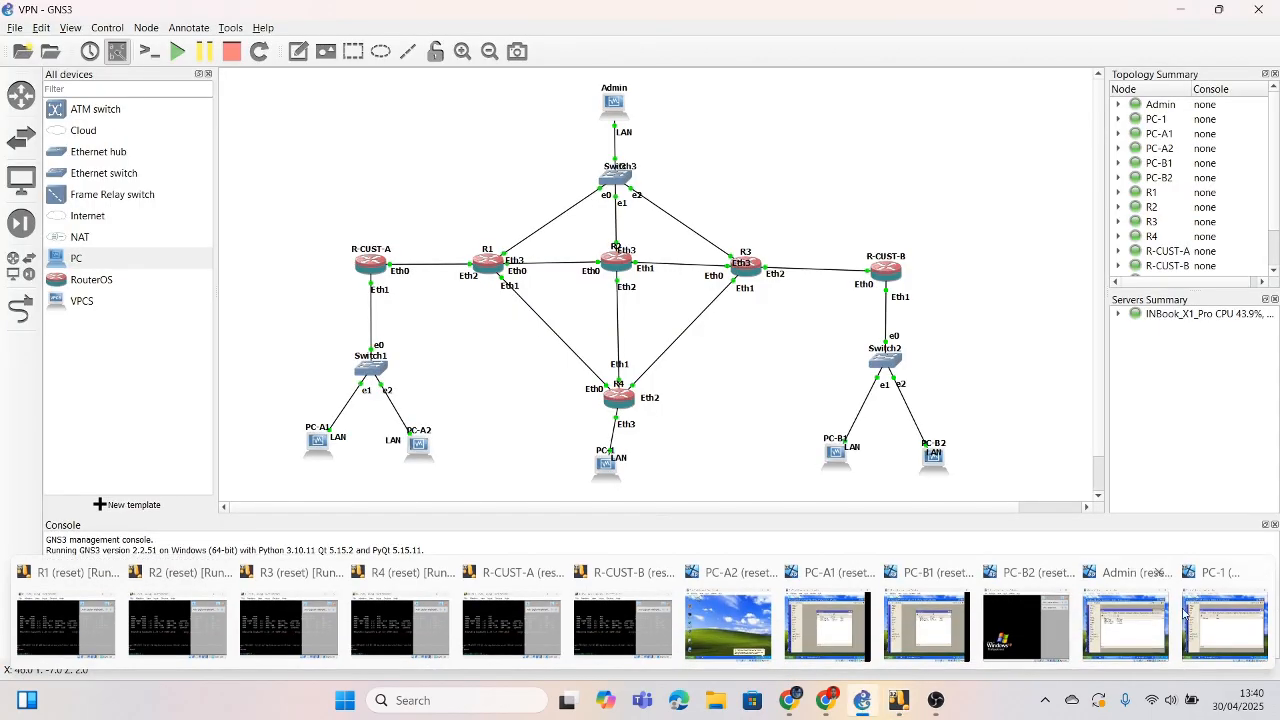
click(1155, 620)
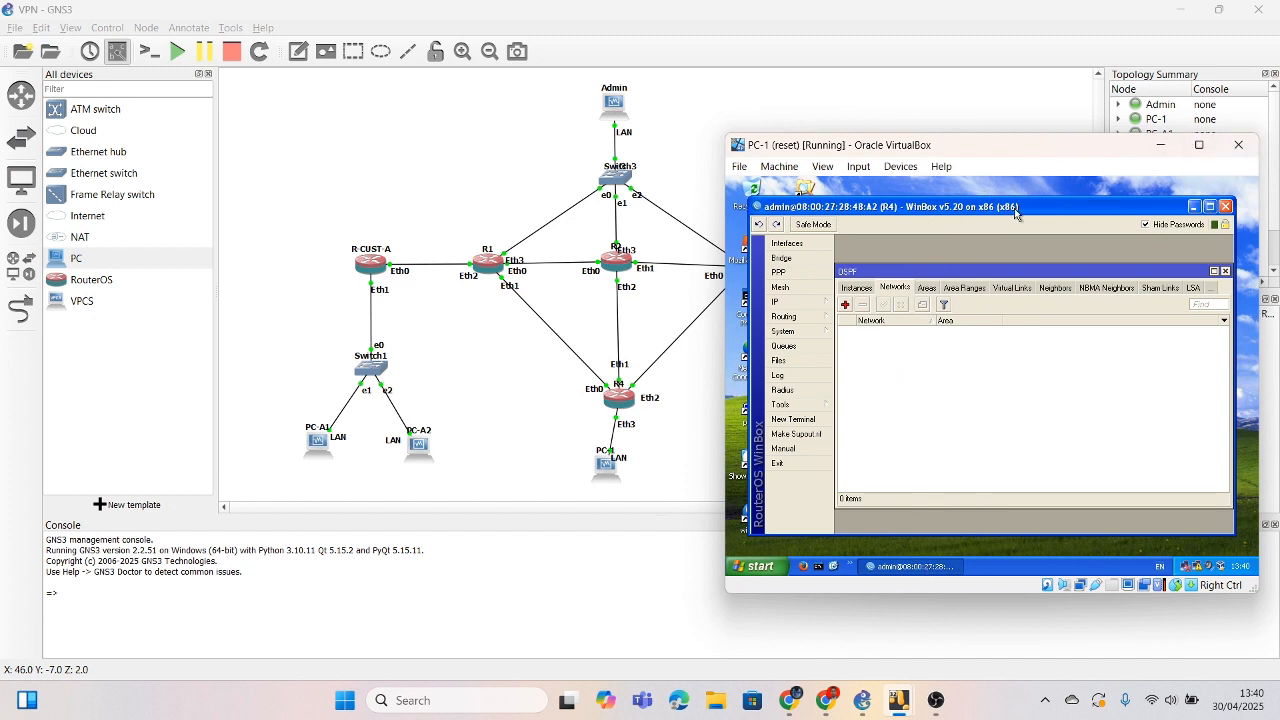
click(1238, 145)
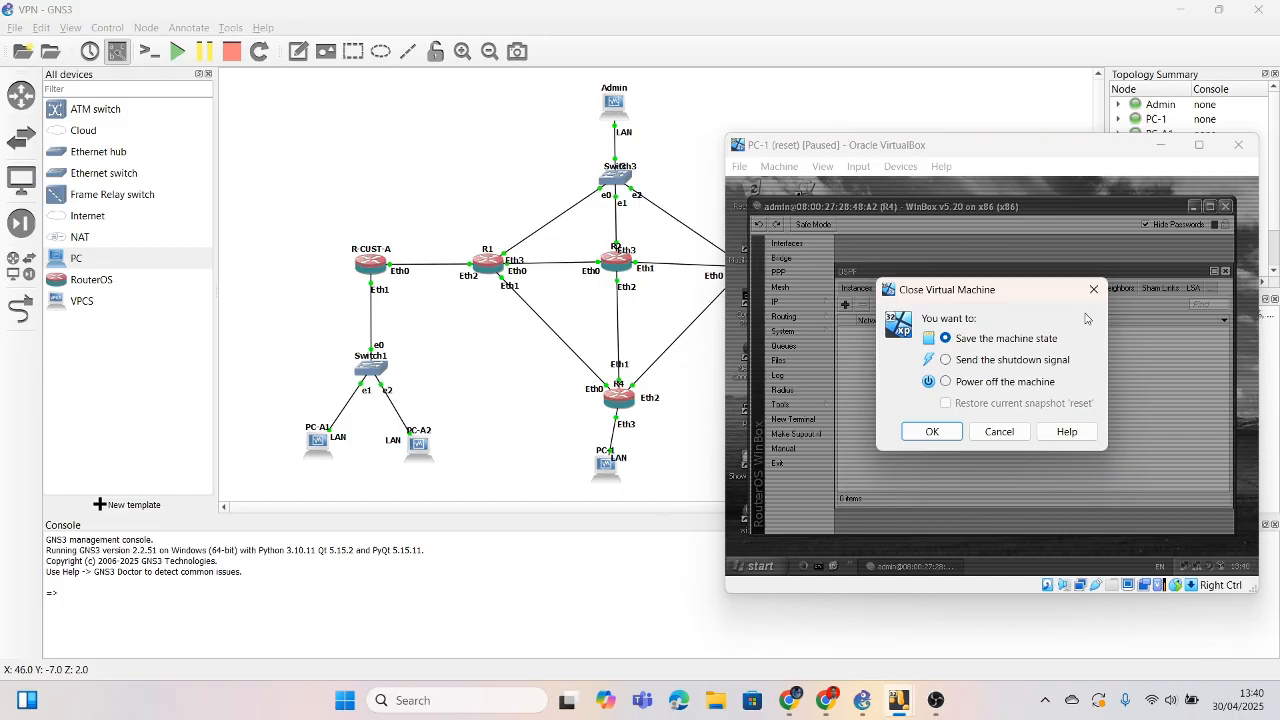
click(1008, 434)
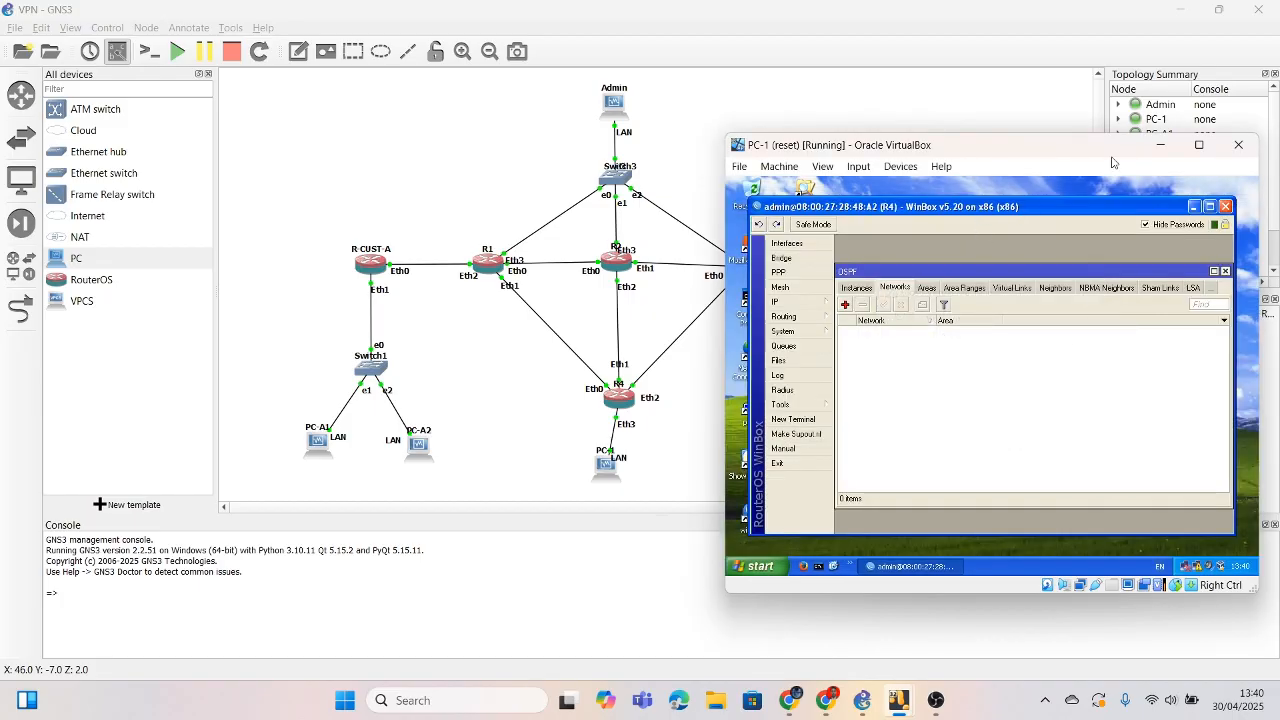
click(1160, 145)
mouse_move(898, 700)
click(1143, 610)
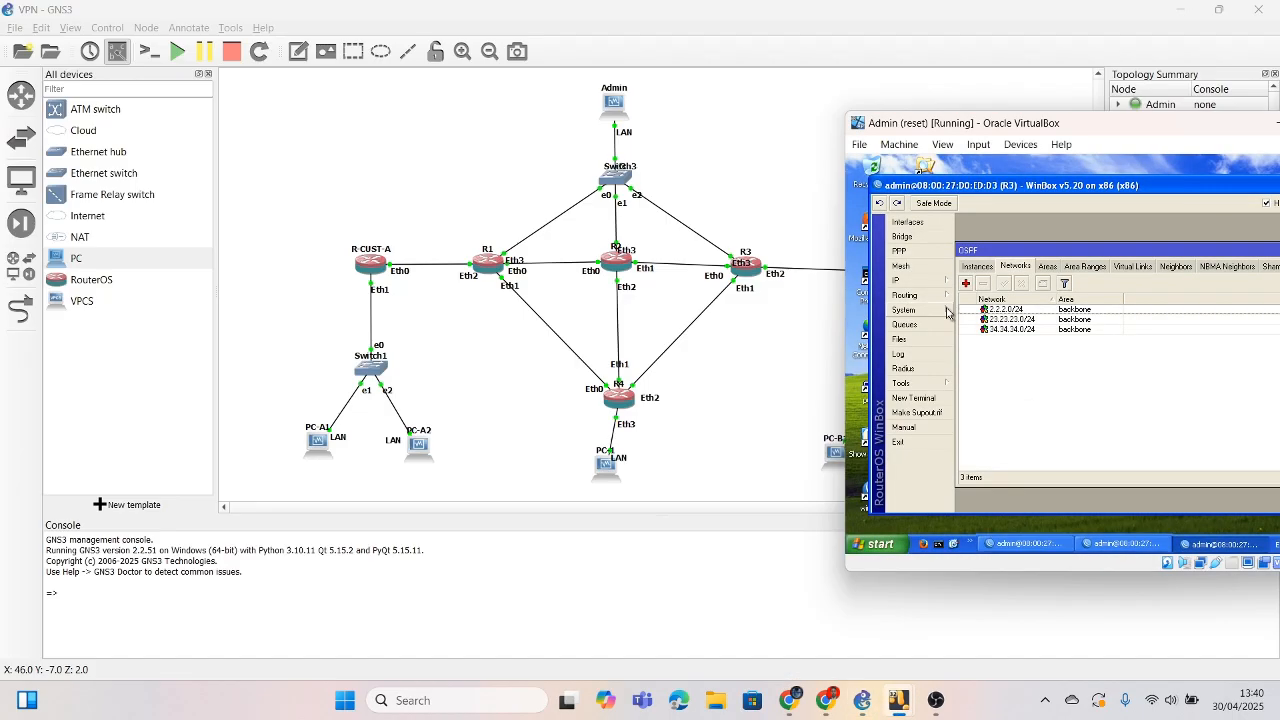
drag(1207, 131, 1071, 136)
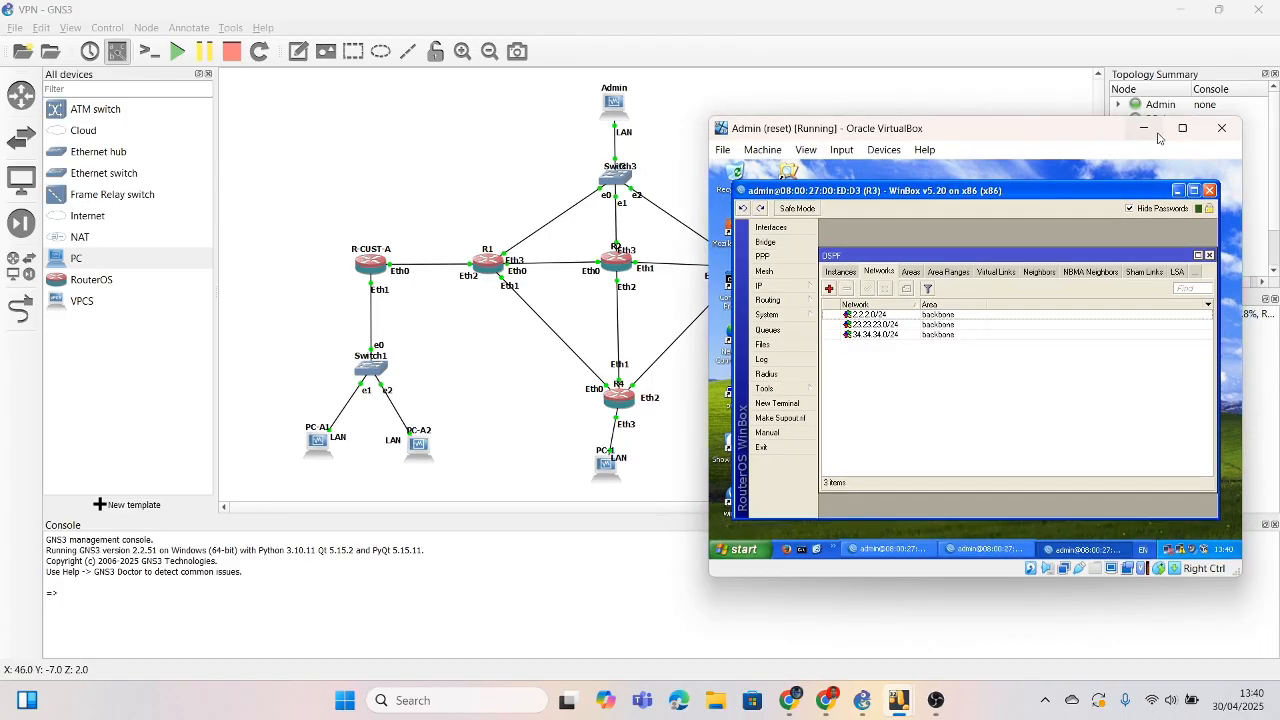
click(1145, 129)
mouse_move(898, 700)
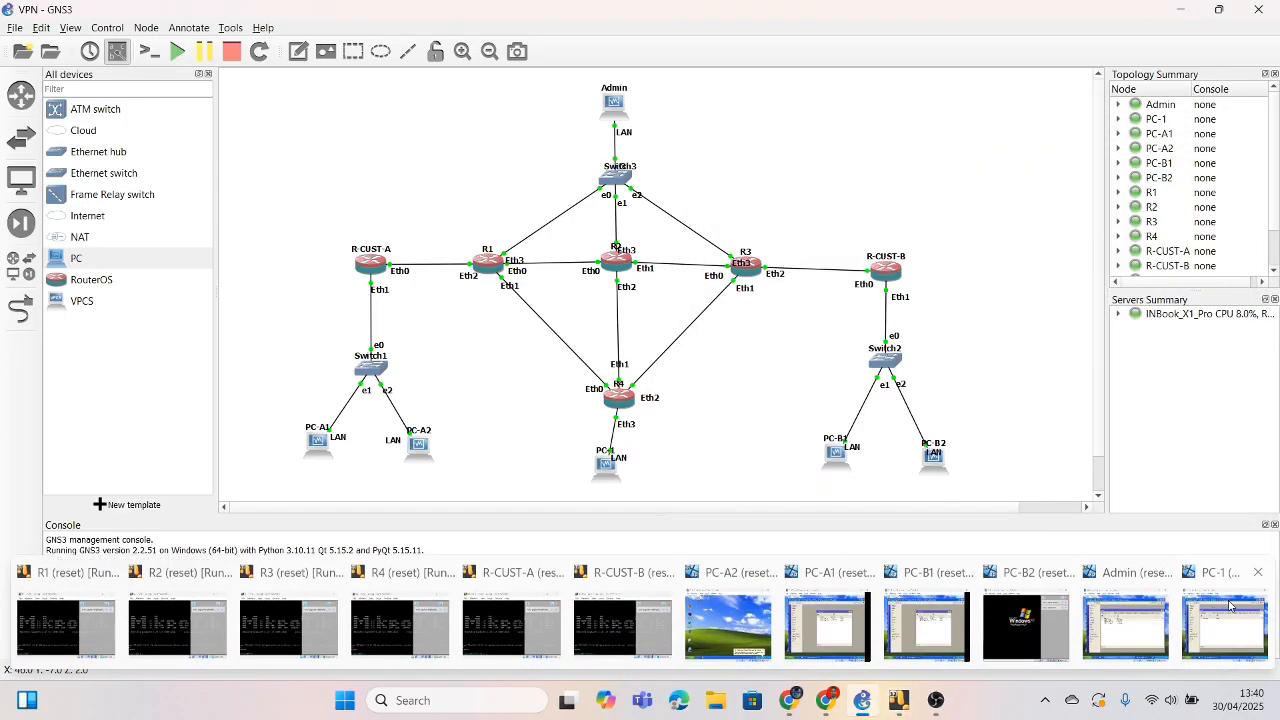
click(1230, 606)
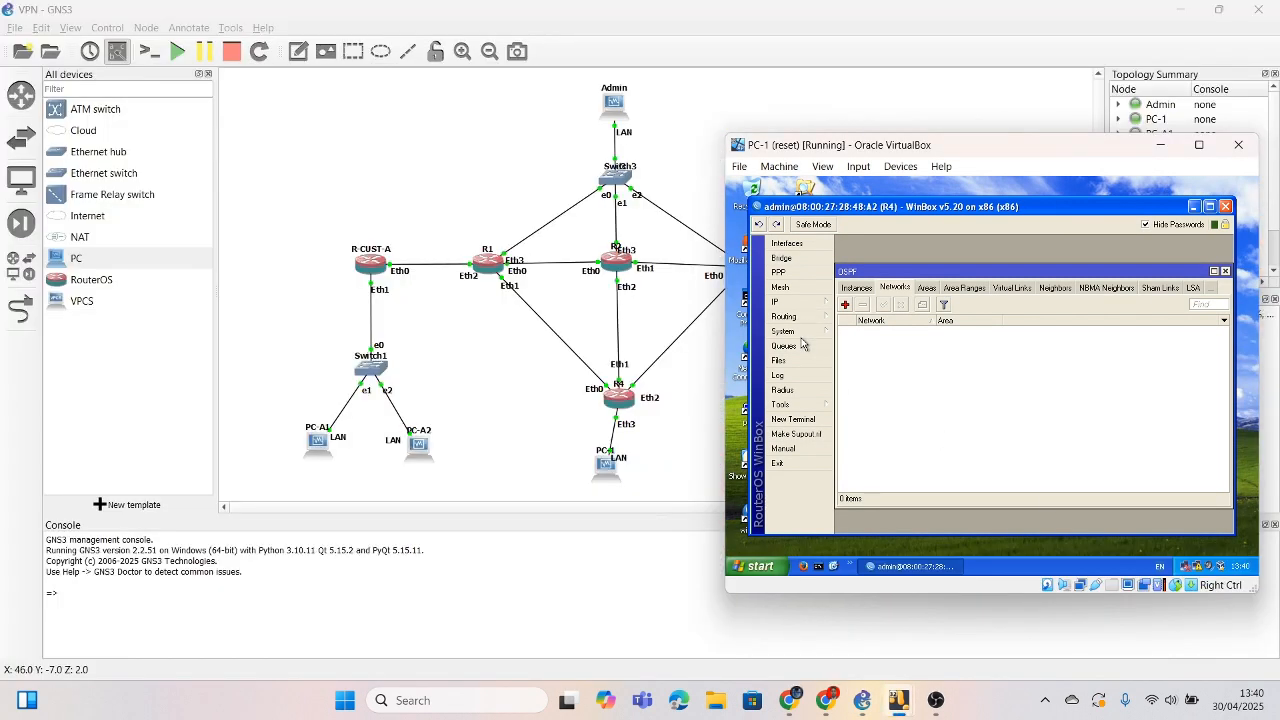
click(1160, 144)
Step: Stop the PC-1 node from its context menu, then start it again
right_click(602, 470)
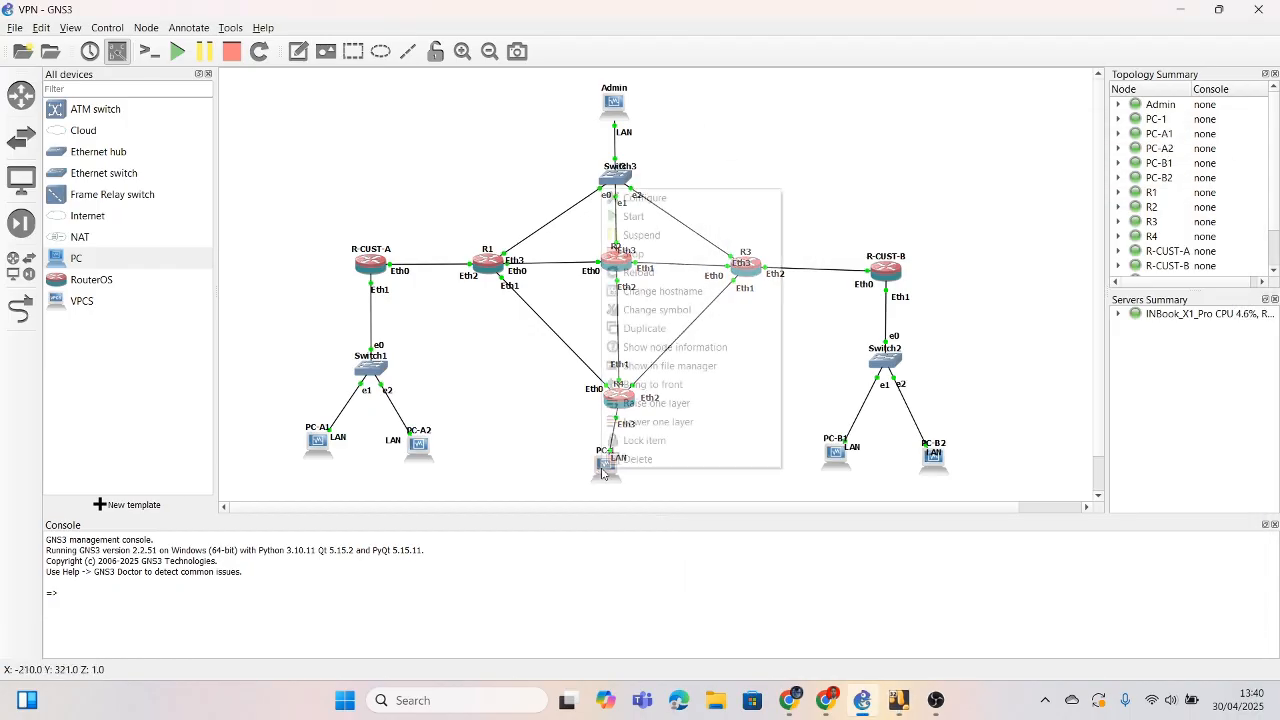
click(653, 253)
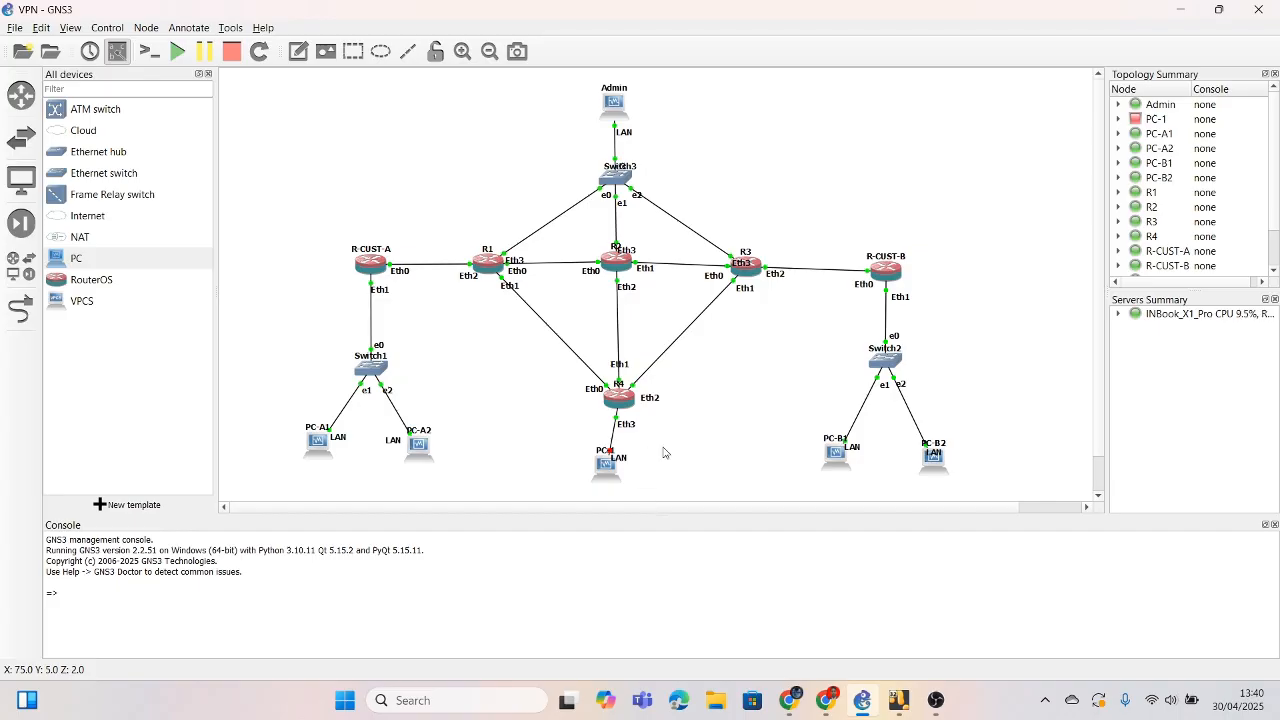
right_click(610, 468)
click(657, 219)
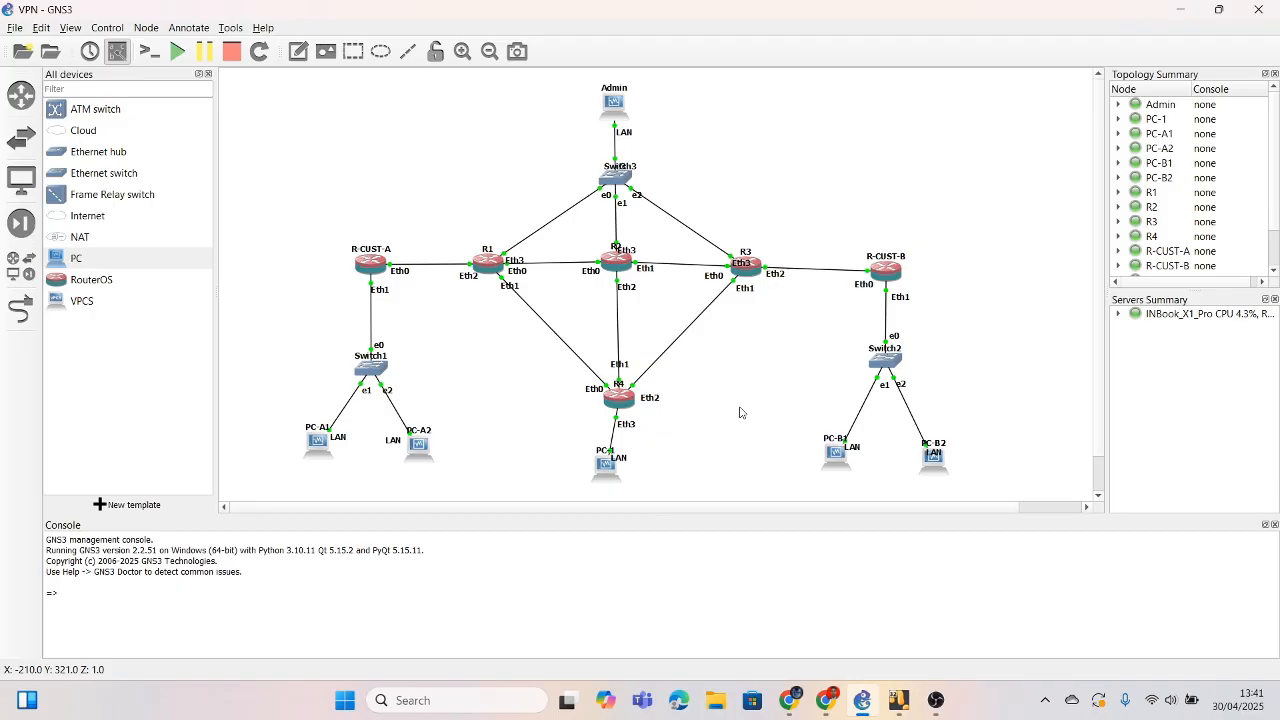
Step: Set the screen recorder aside and bring up the lab task PDF in Chrome
click(936, 700)
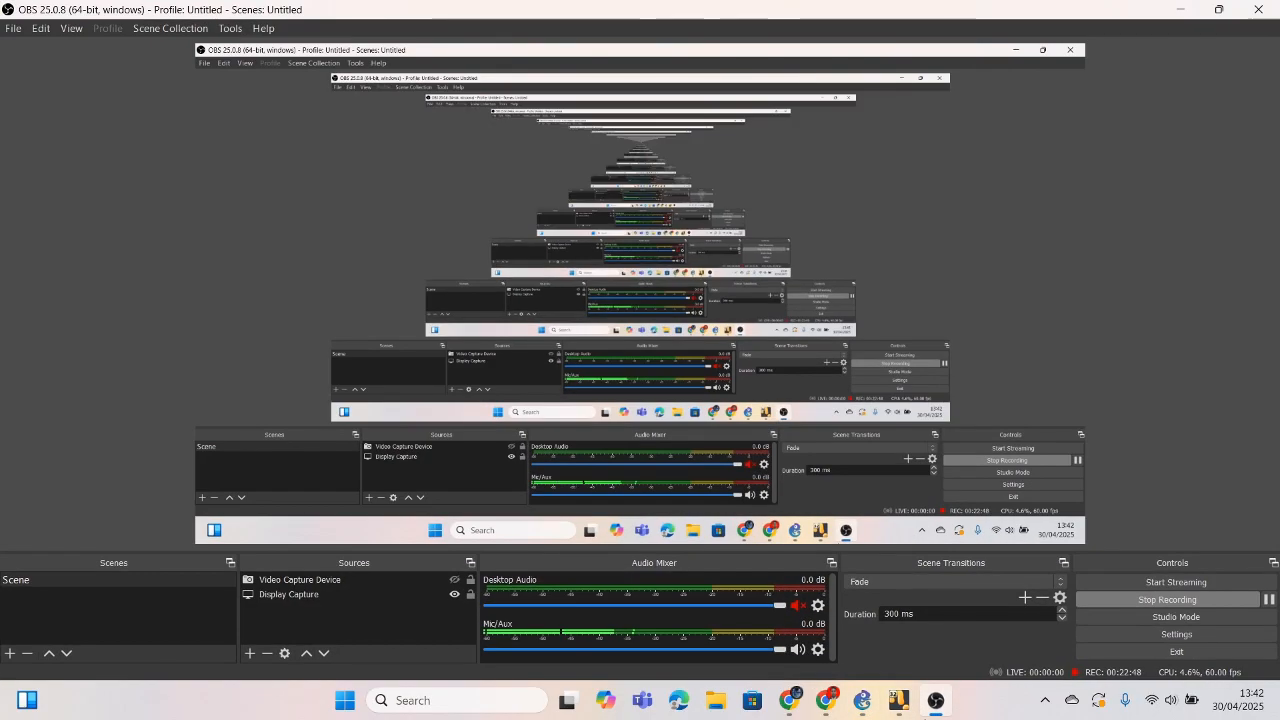
click(936, 700)
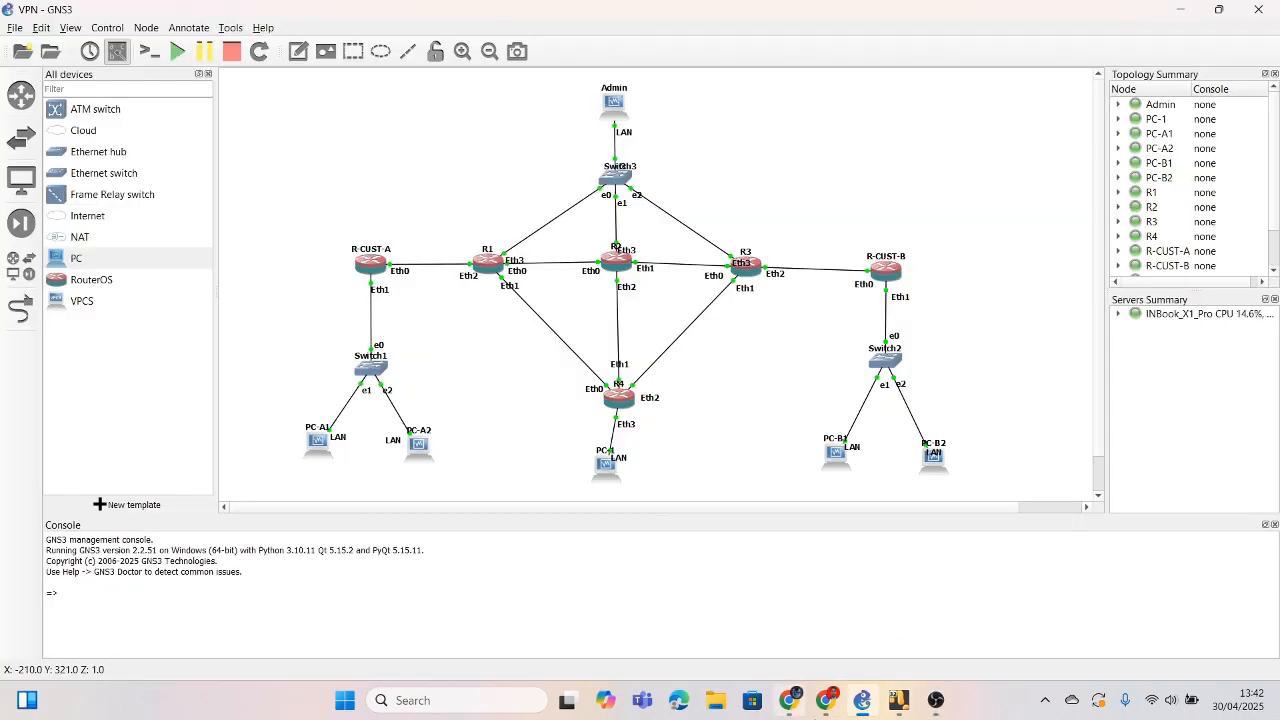
click(826, 700)
Step: Scroll the task PDF to page 3's Add Default Gateway table
scroll(739, 528, down, 3)
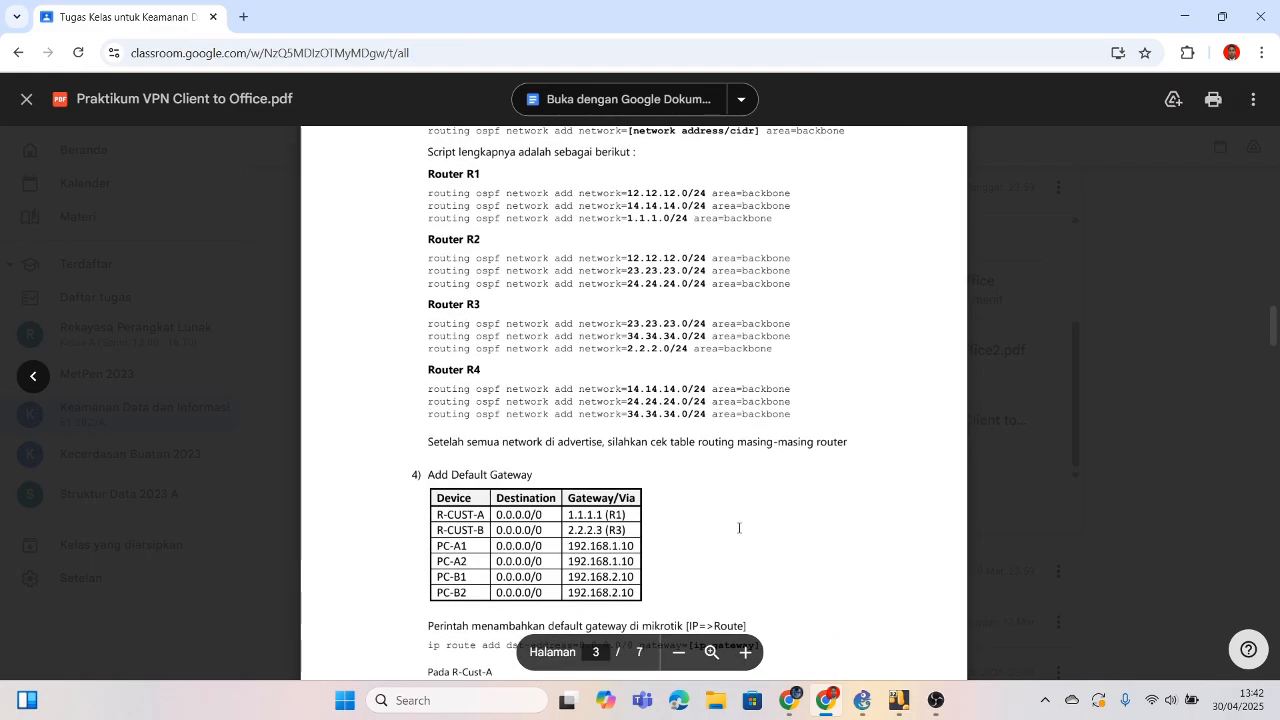
scroll(739, 528, down, 1)
scroll(739, 528, down, 1)
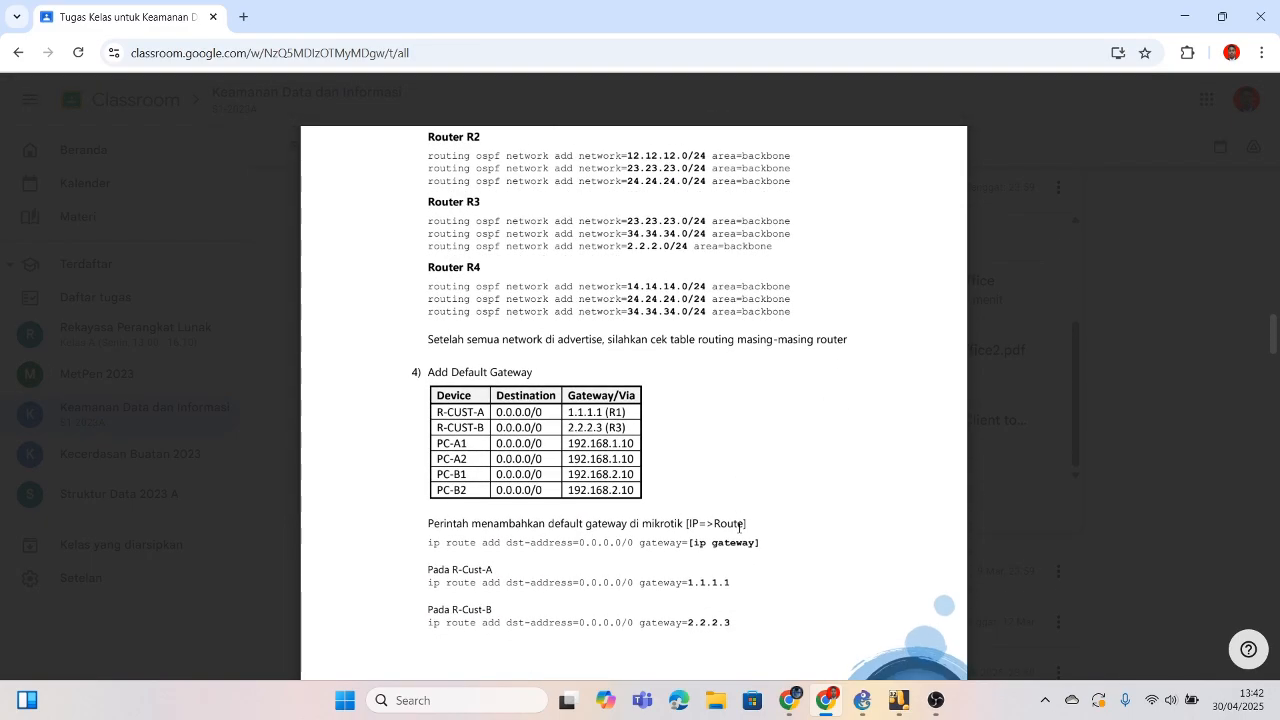
scroll(739, 528, up, 1)
scroll(739, 528, up, 1)
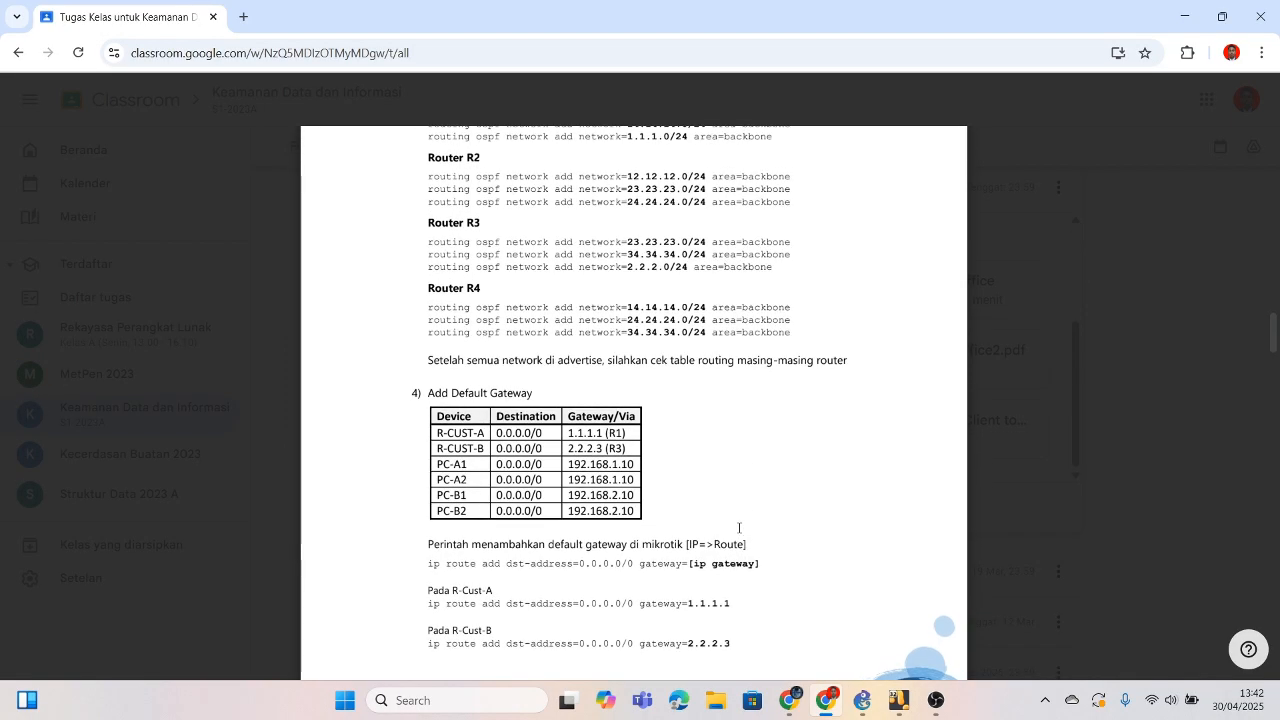
scroll(739, 528, down, 5)
scroll(739, 528, up, 4)
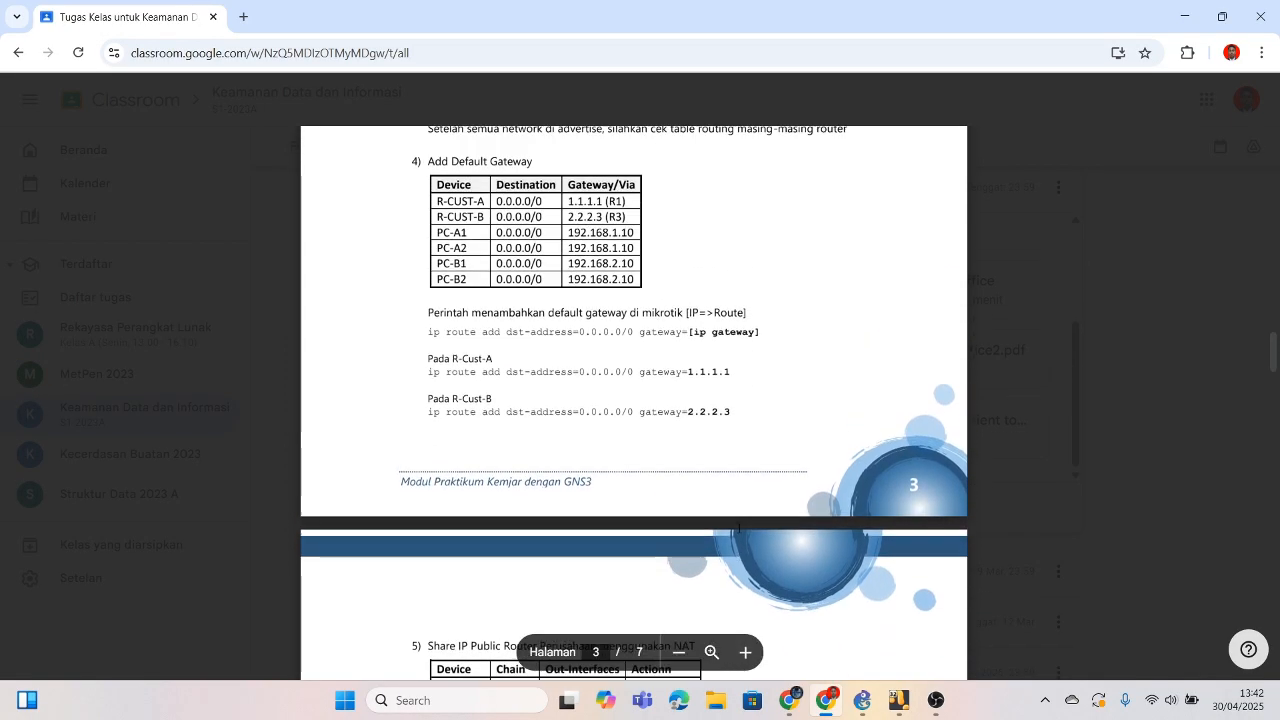
Step: Bring the Admin VM's WinBox, showing R3's OSPF networks, in front of the PDF
mouse_move(893, 702)
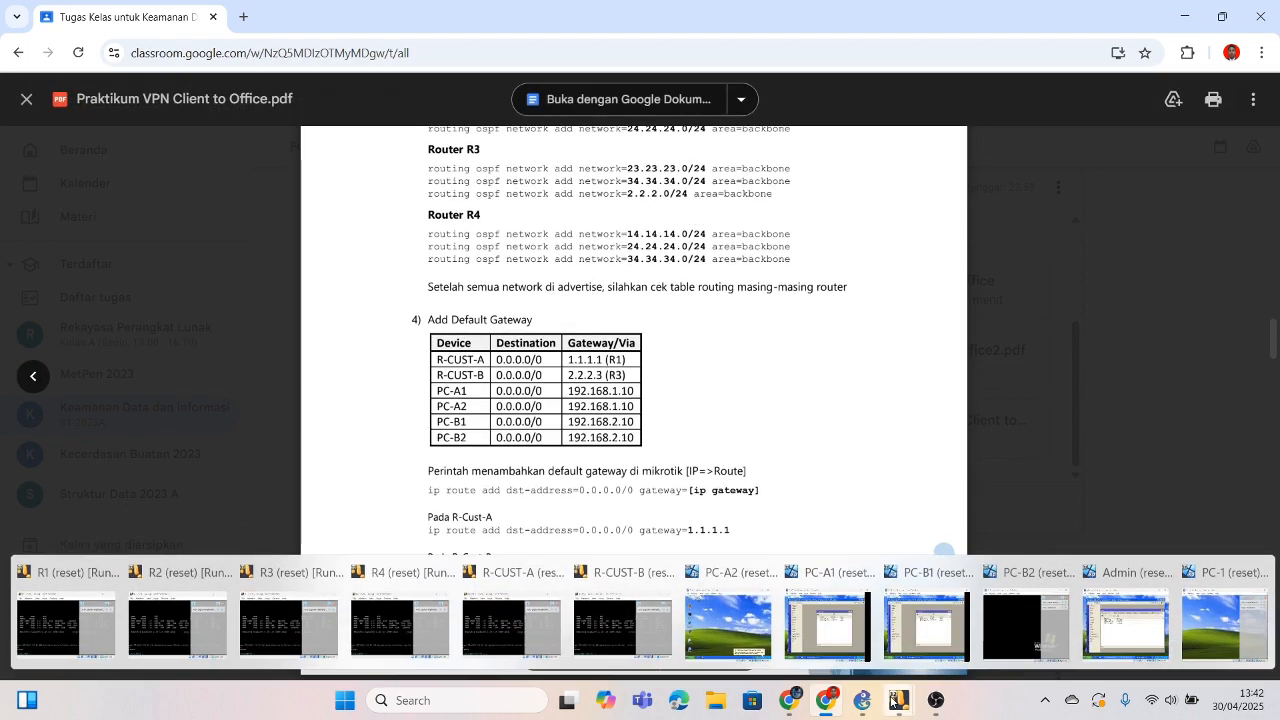
mouse_move(1218, 640)
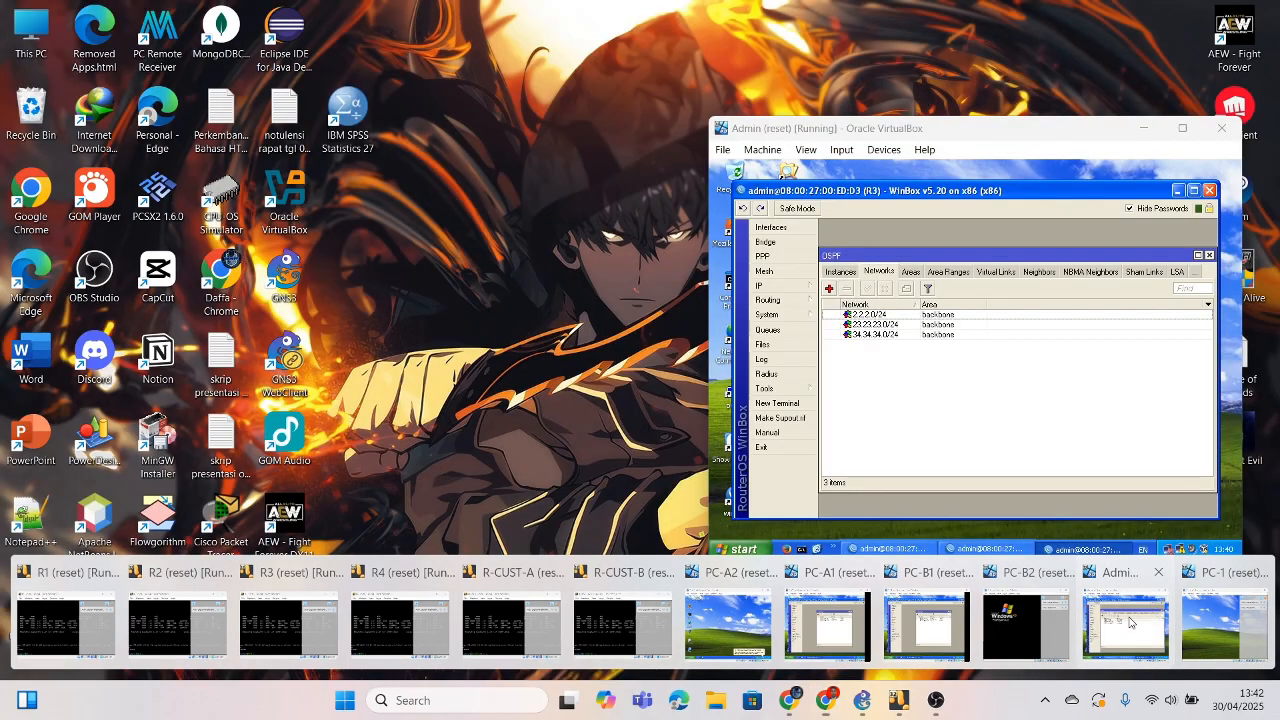
click(1110, 610)
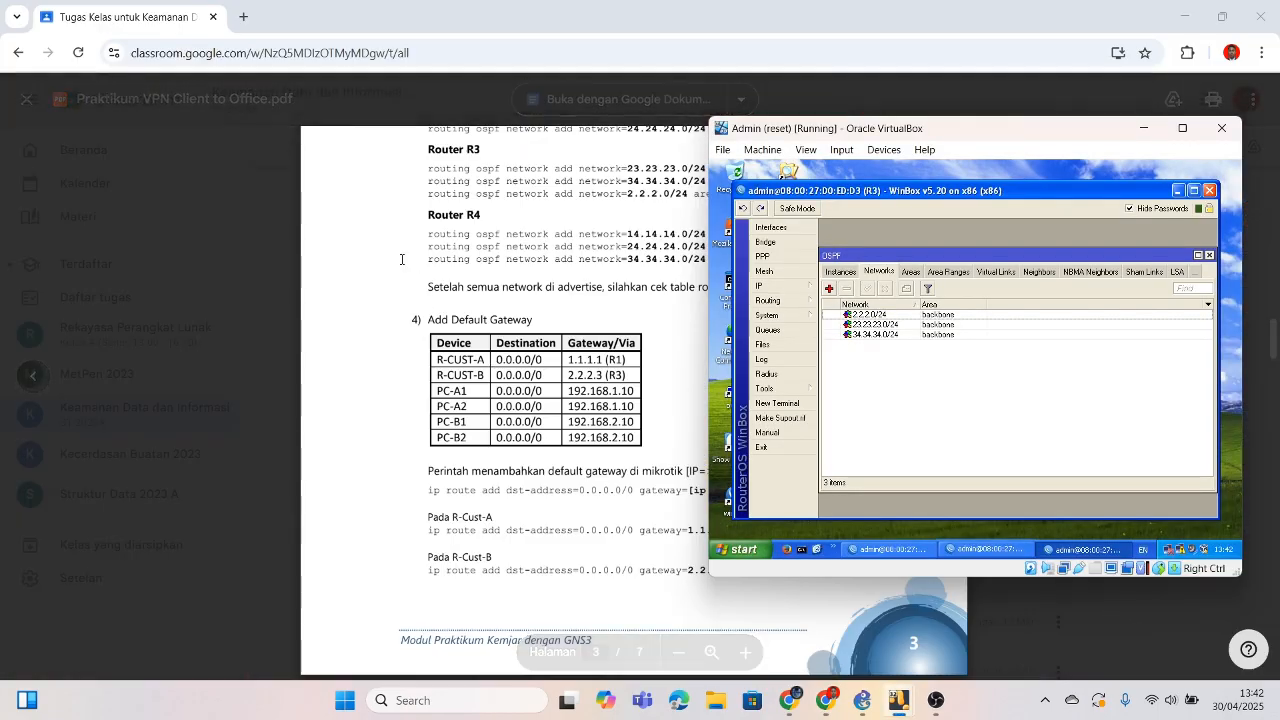
Step: Move the Admin VM beside the PDF, review the R1, R2 and R3 OSPF network lists, then minimize it
scroll(401, 259, up, 5)
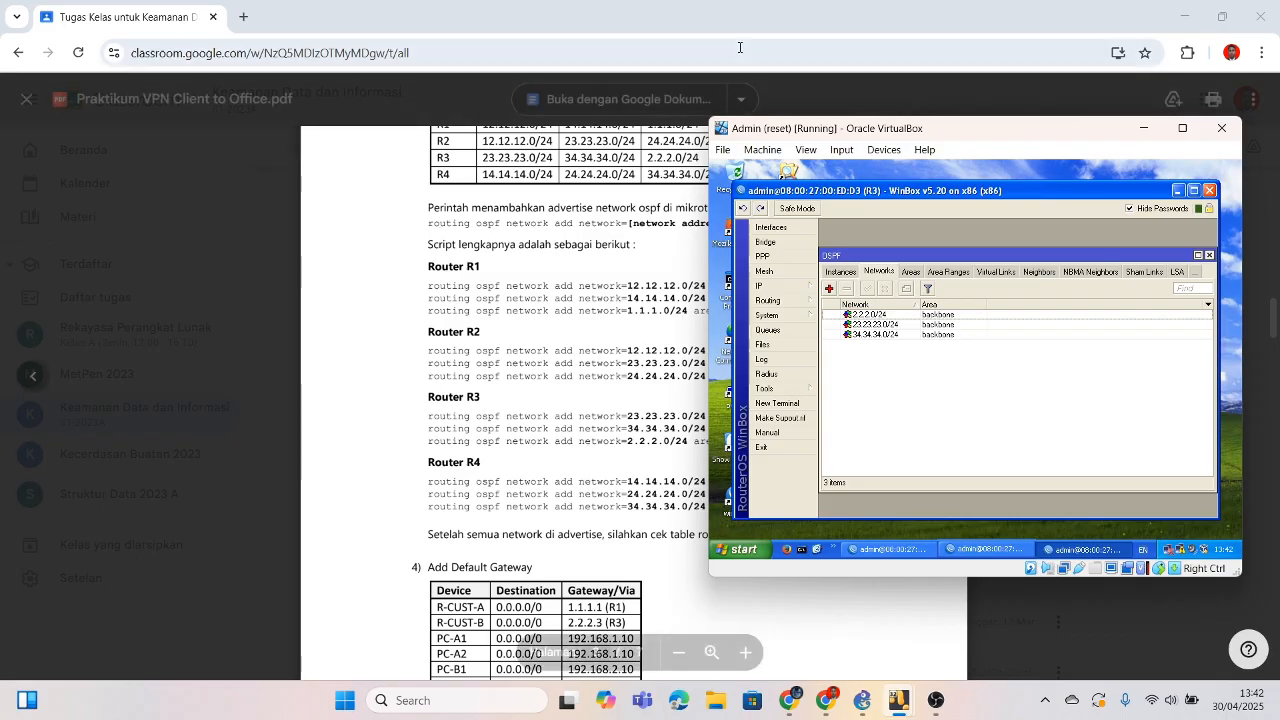
drag(814, 130, 884, 122)
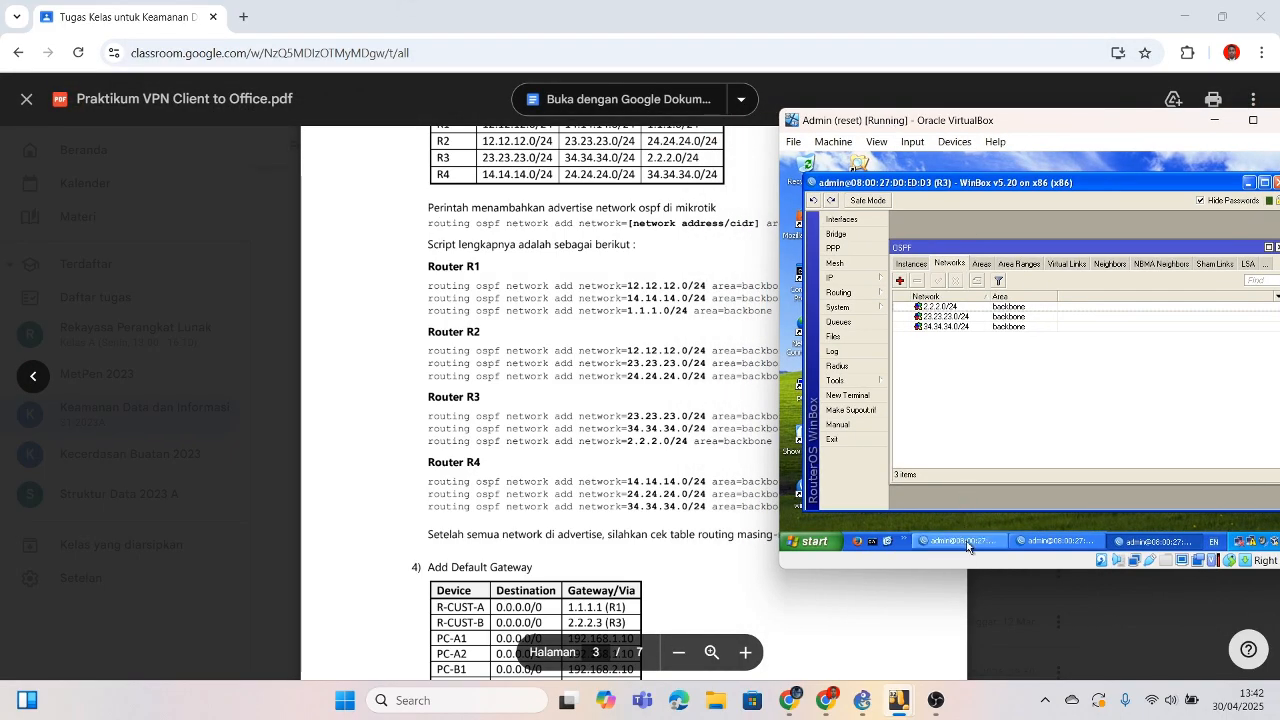
click(914, 540)
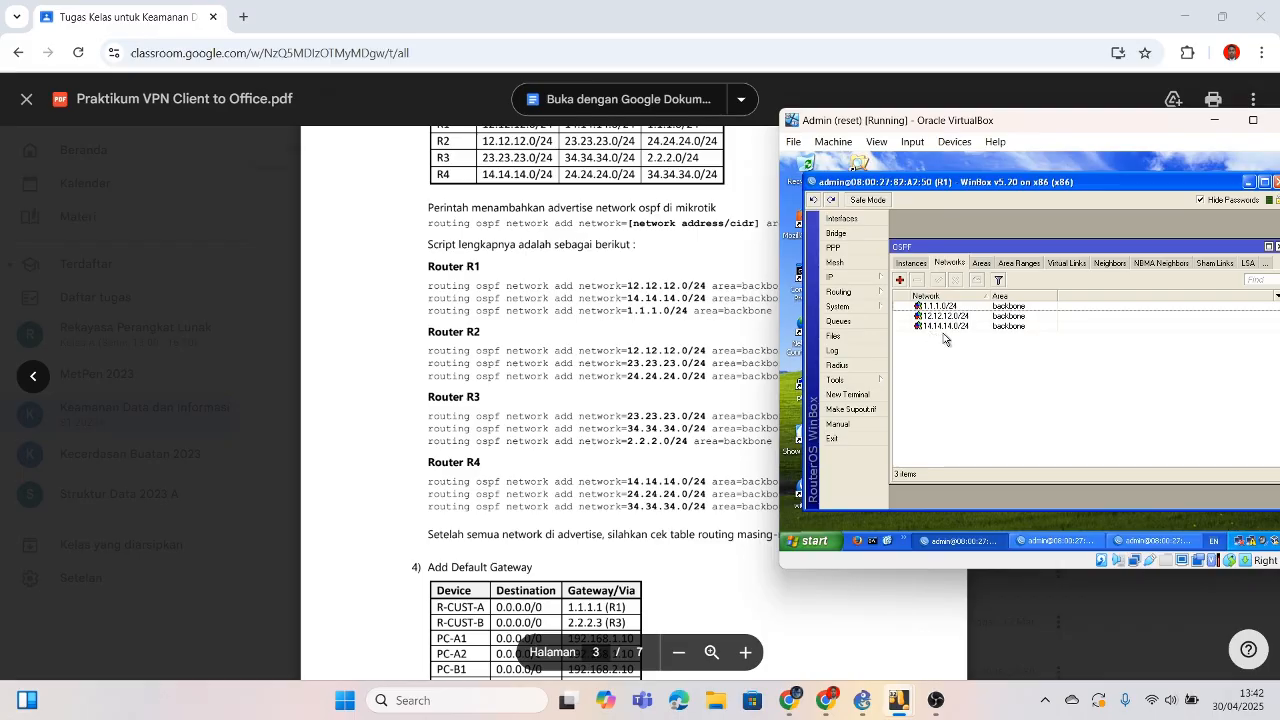
click(1051, 543)
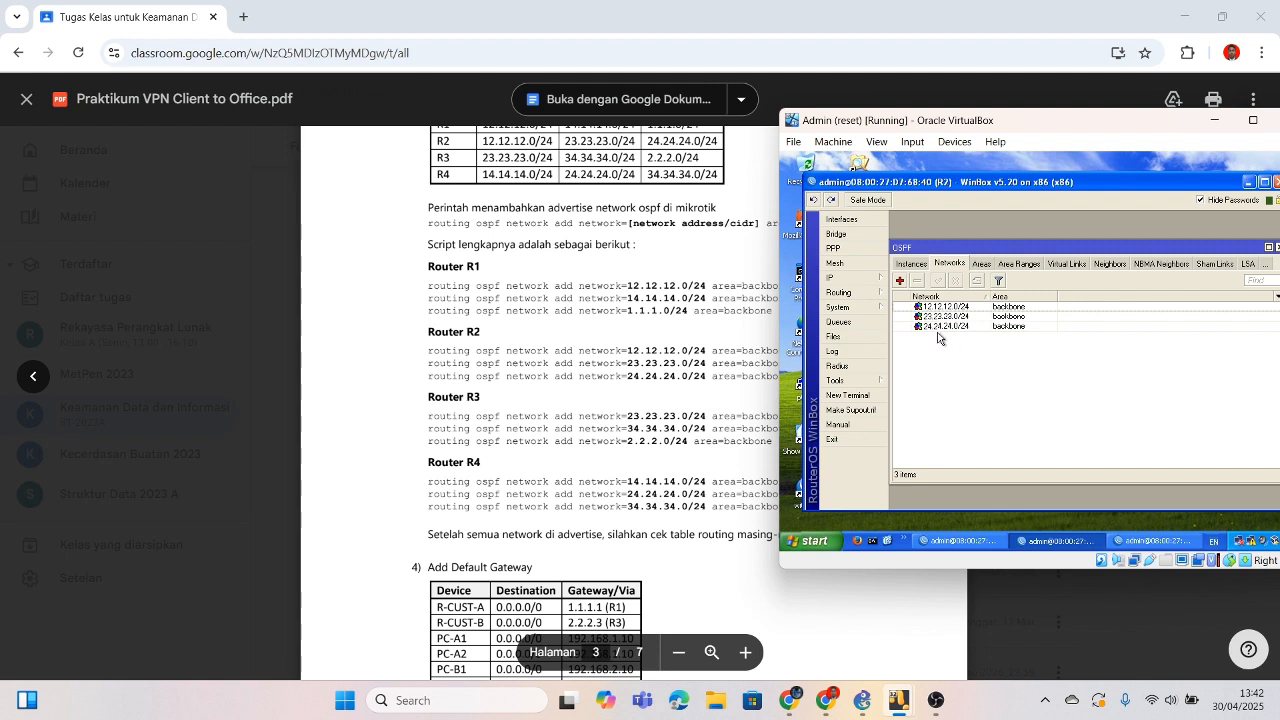
click(1147, 546)
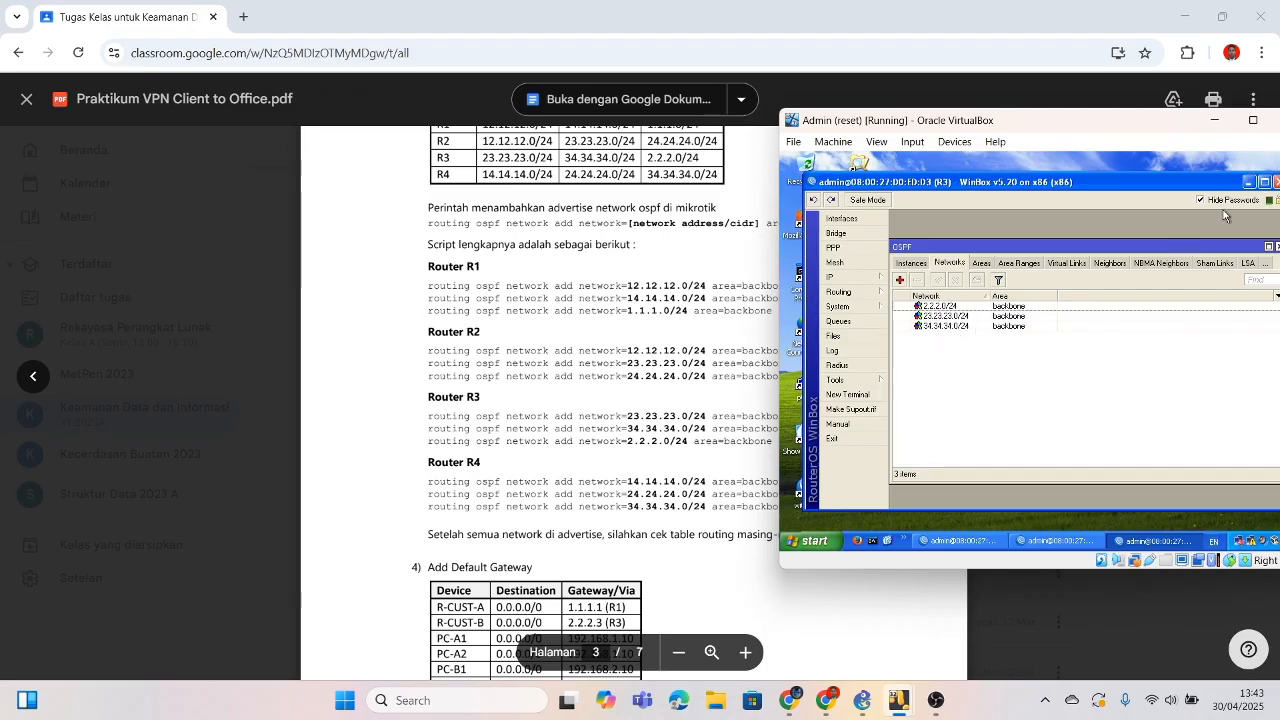
click(1216, 122)
Step: Restore the PC-1 VM and connect WinBox to router R4
mouse_move(911, 714)
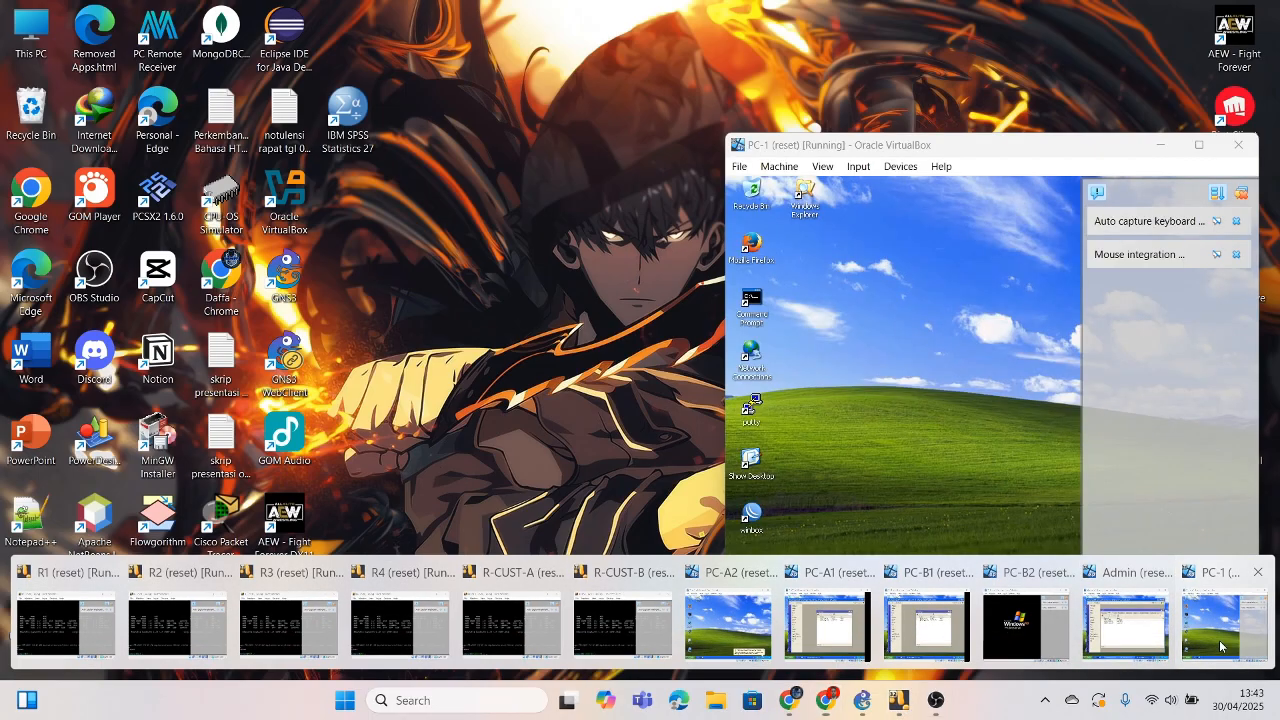
click(1228, 625)
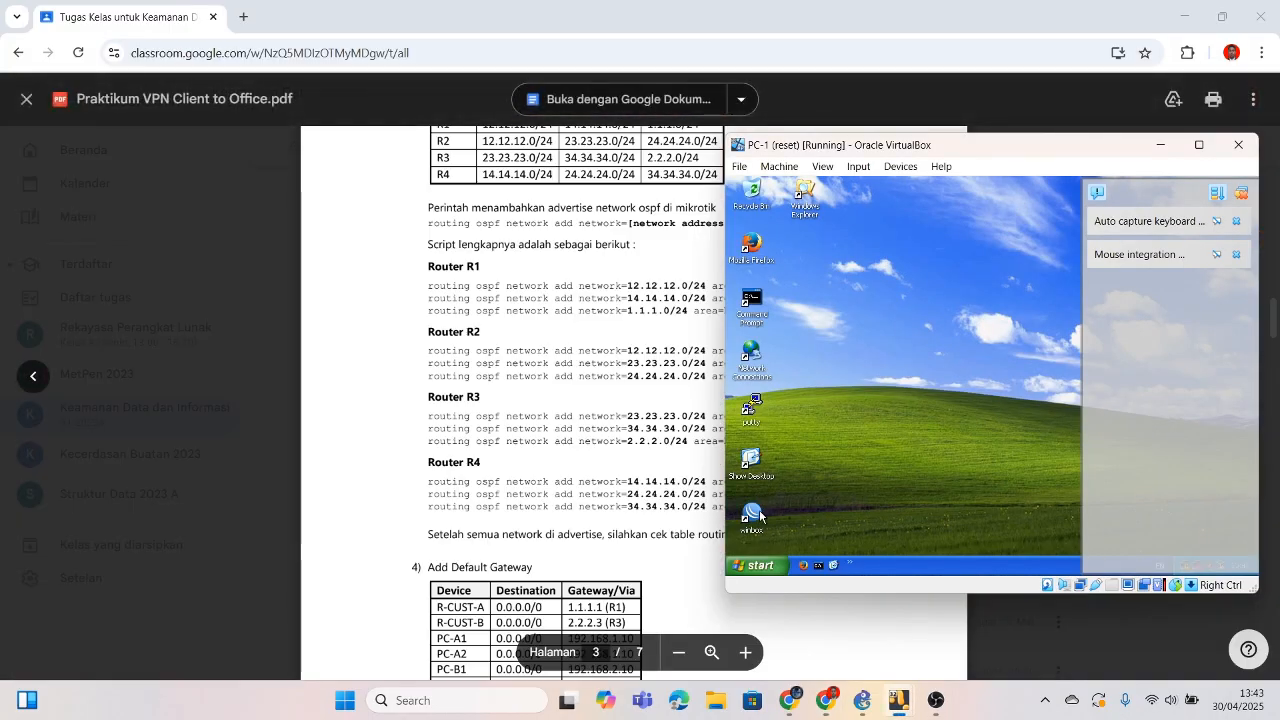
double_click(750, 520)
click(892, 210)
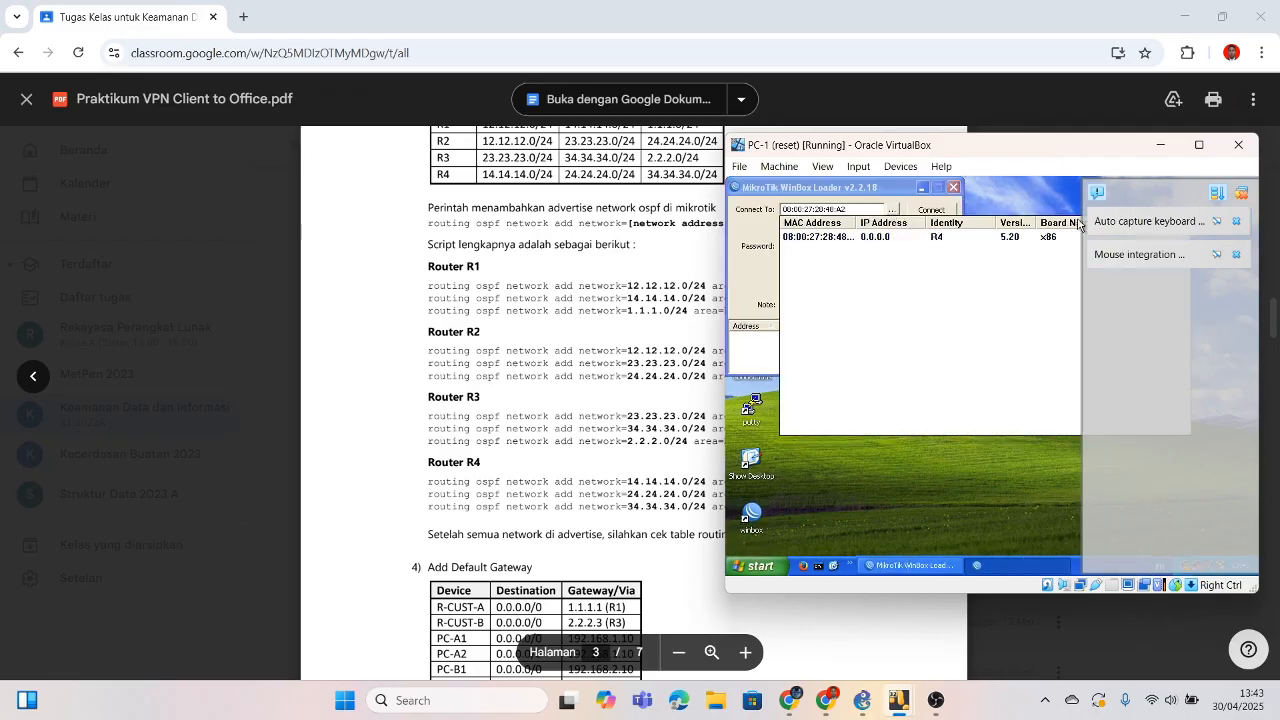
click(940, 237)
click(931, 212)
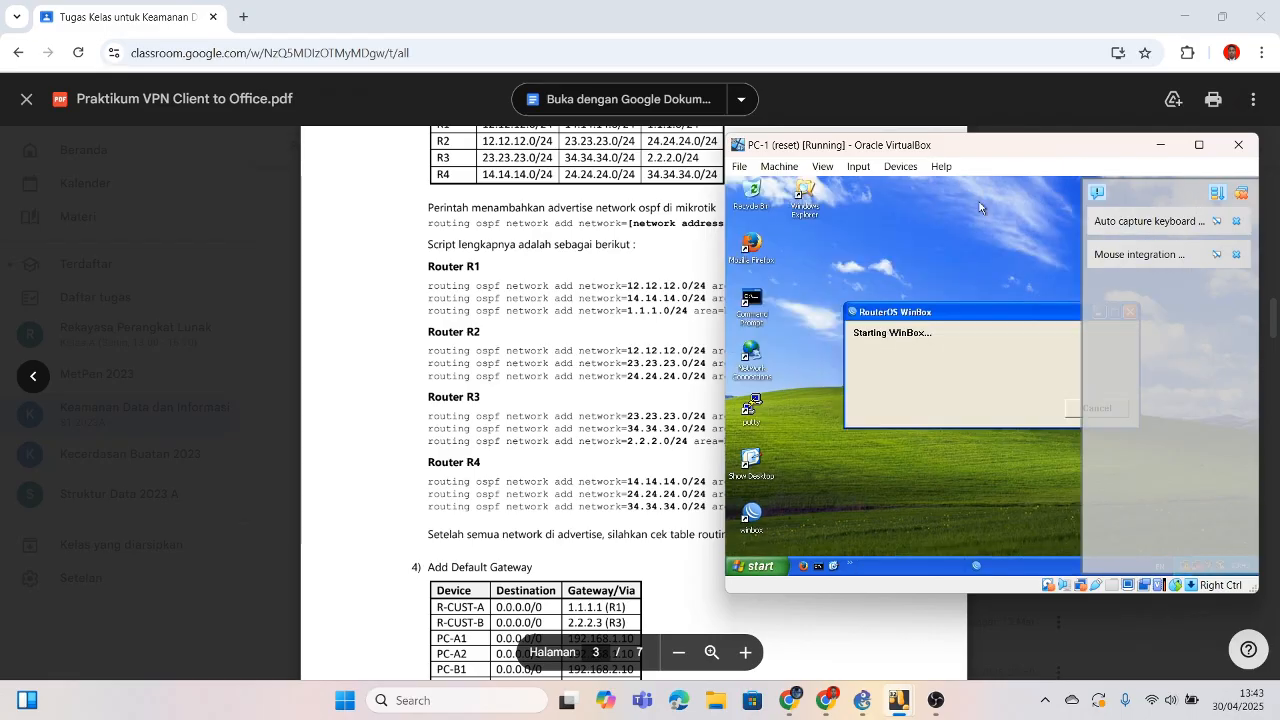
click(1241, 193)
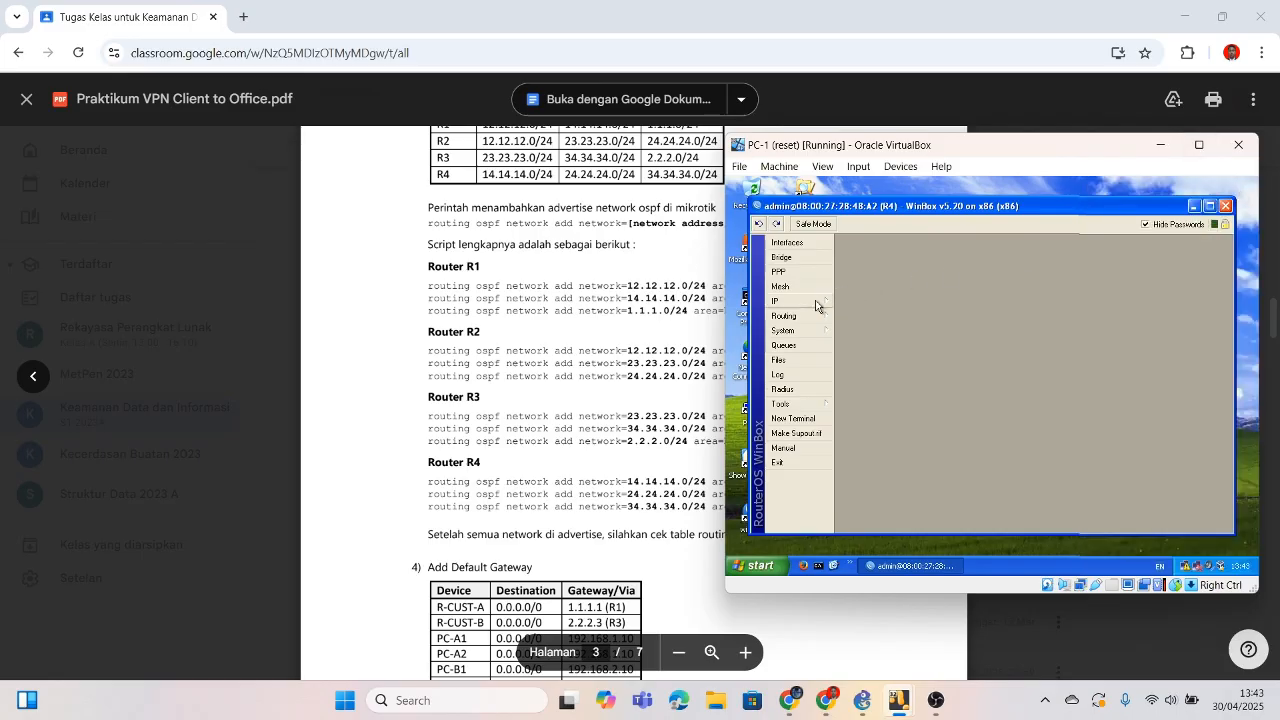
Step: Check R4's IP addresses, then start a new backbone network in R4's OSPF Networks list
click(785, 301)
click(880, 265)
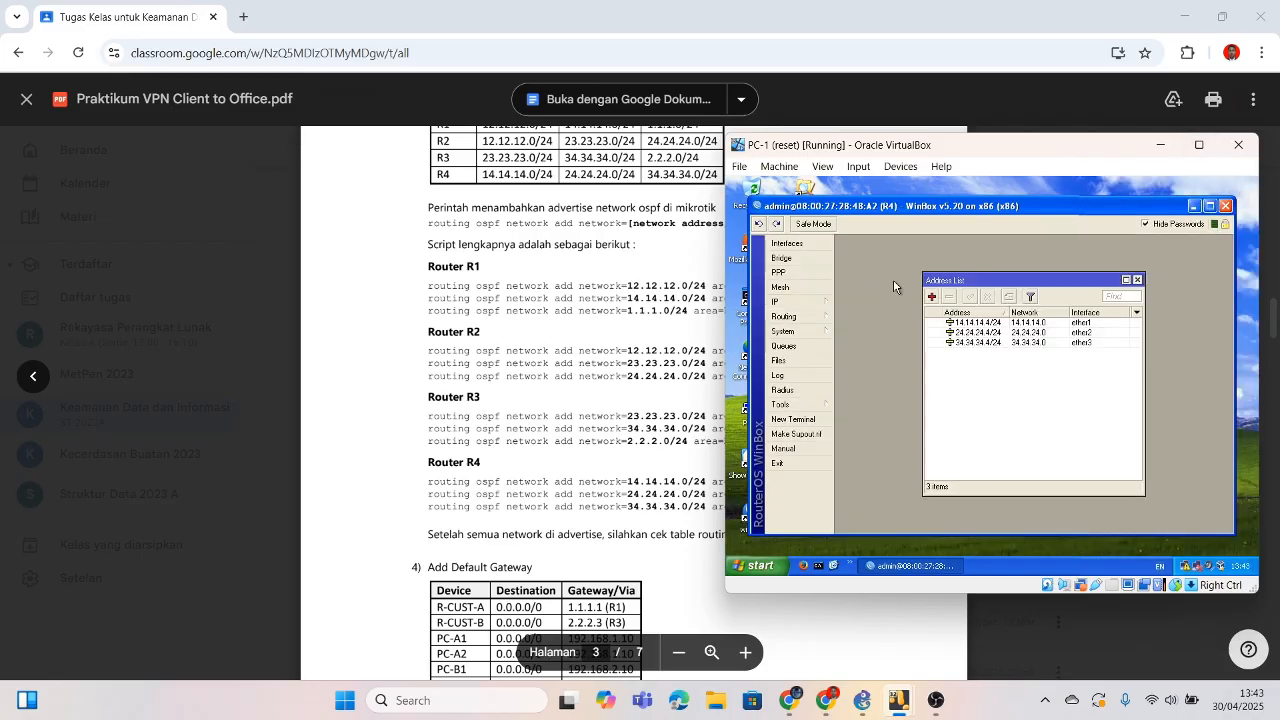
click(811, 318)
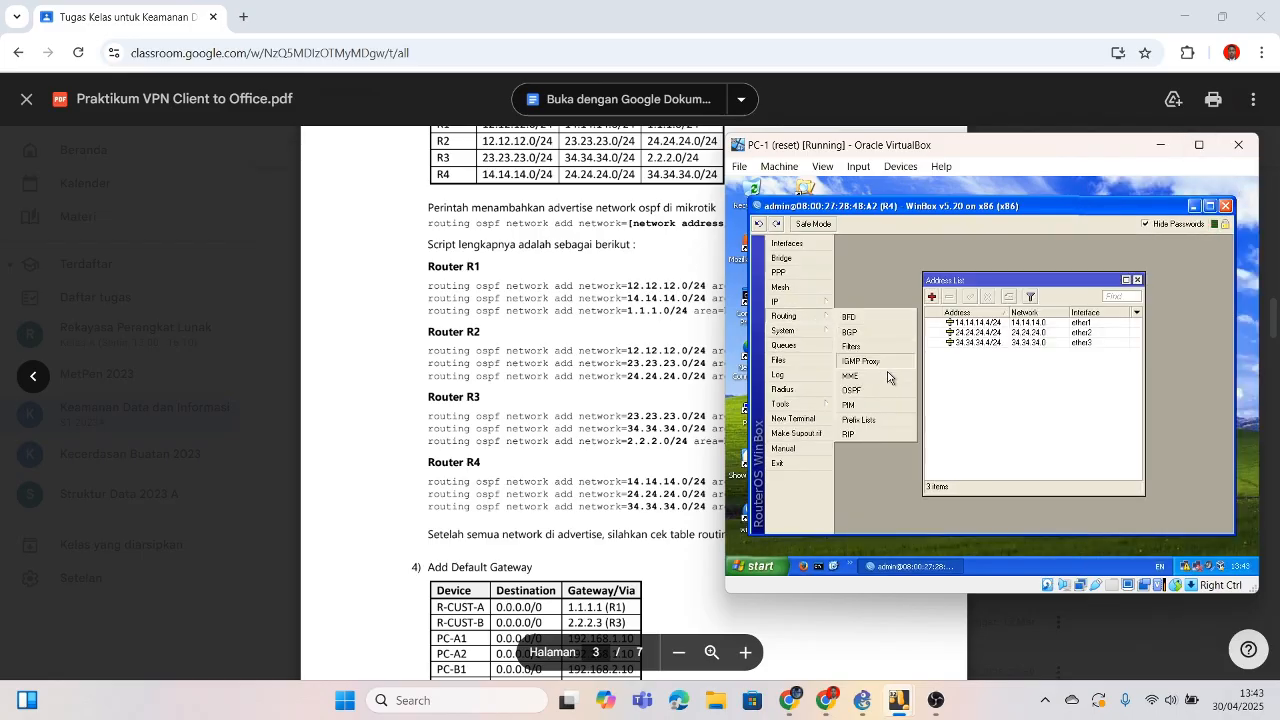
click(878, 389)
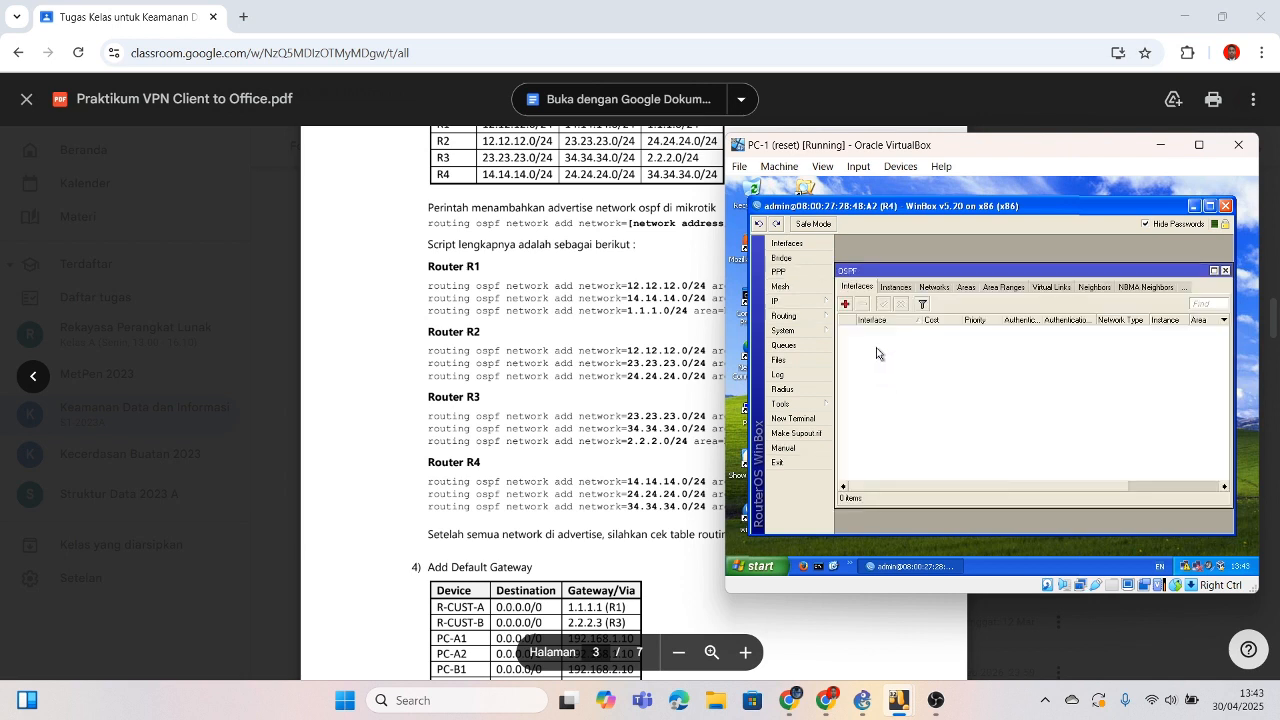
click(934, 288)
click(845, 304)
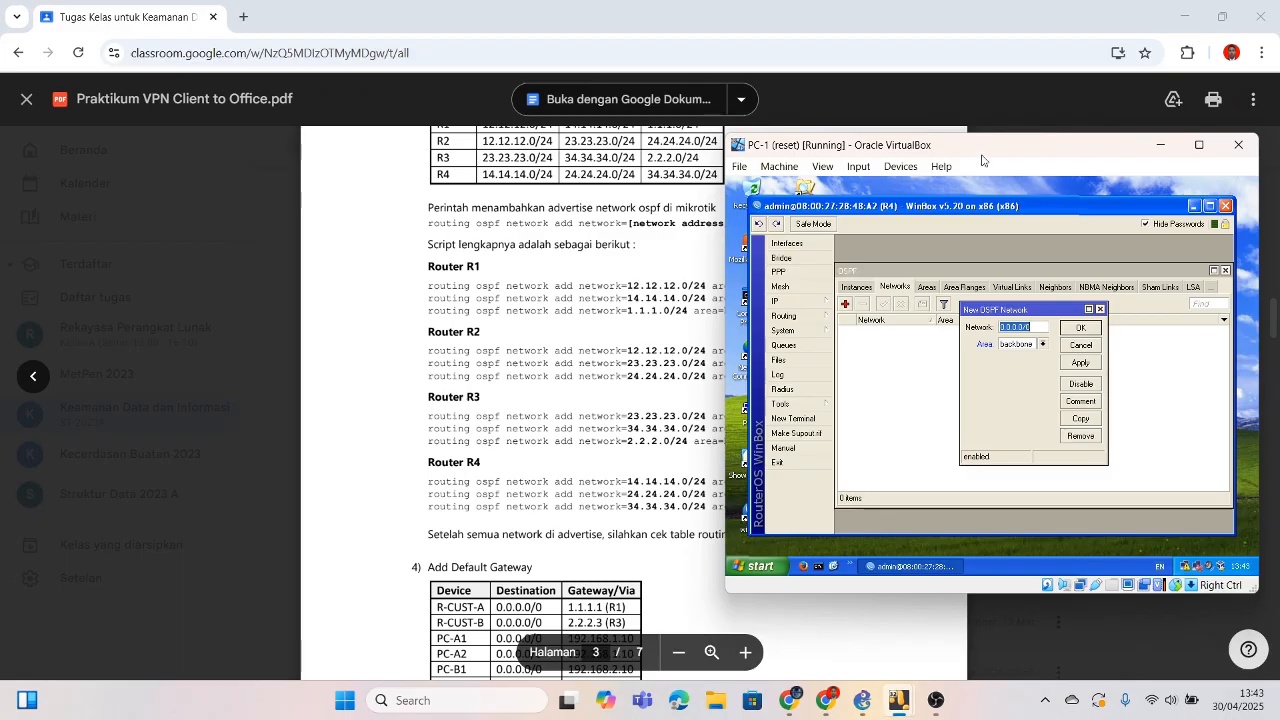
Step: Add OSPF backbone networks 14.14.14.0/24 and 24.24.24.0/24 on R4
drag(981, 148, 1052, 145)
key(BackSpace)
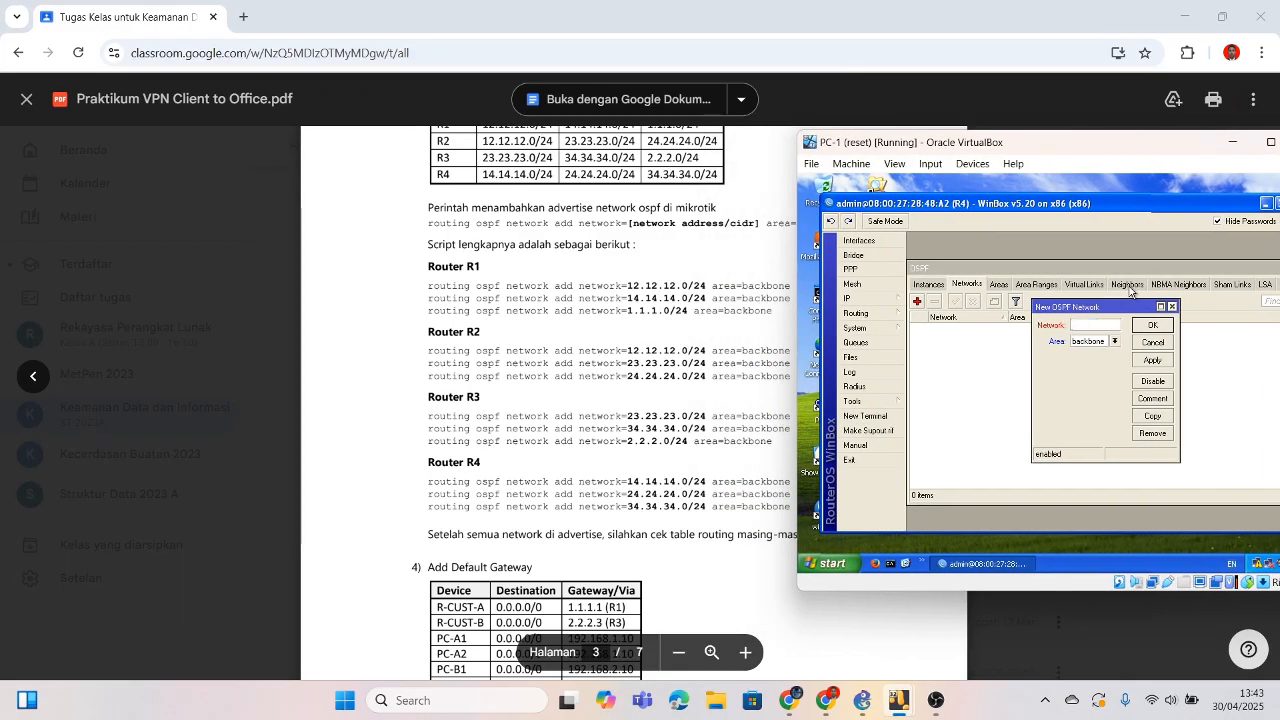
text(14.14.14.0)
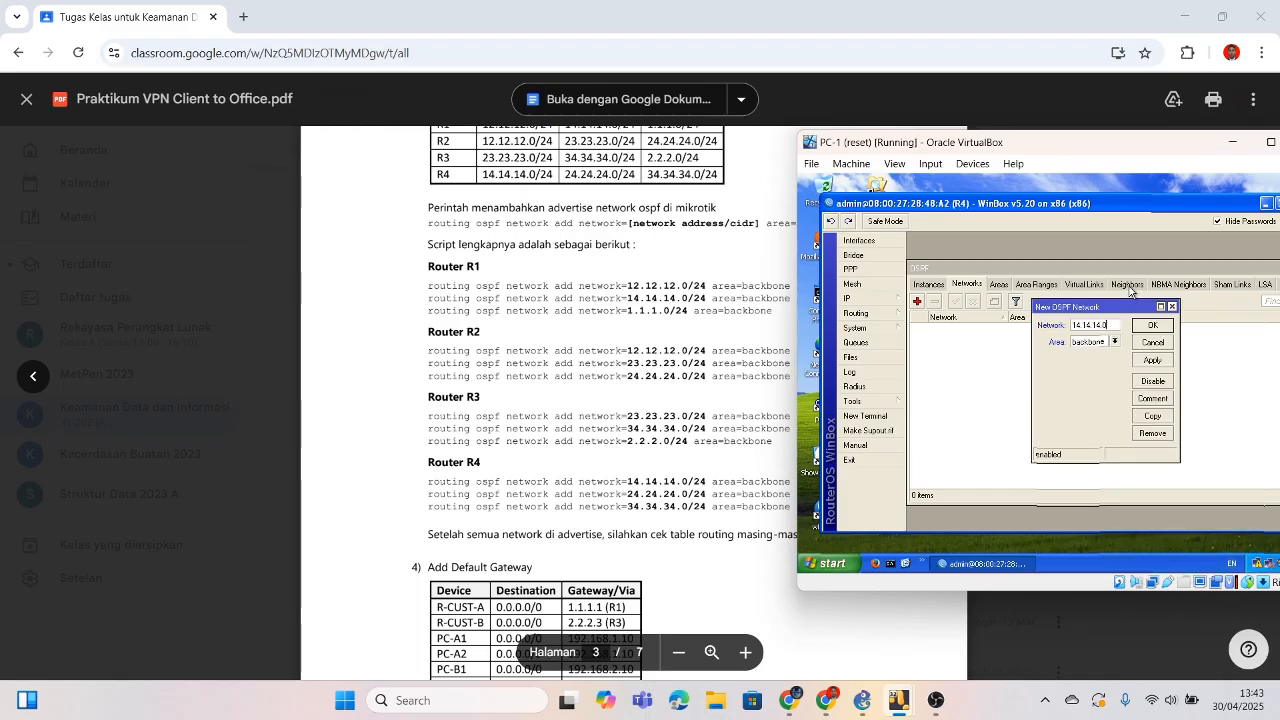
text(/24)
click(1152, 325)
click(918, 302)
key(BackSpace)
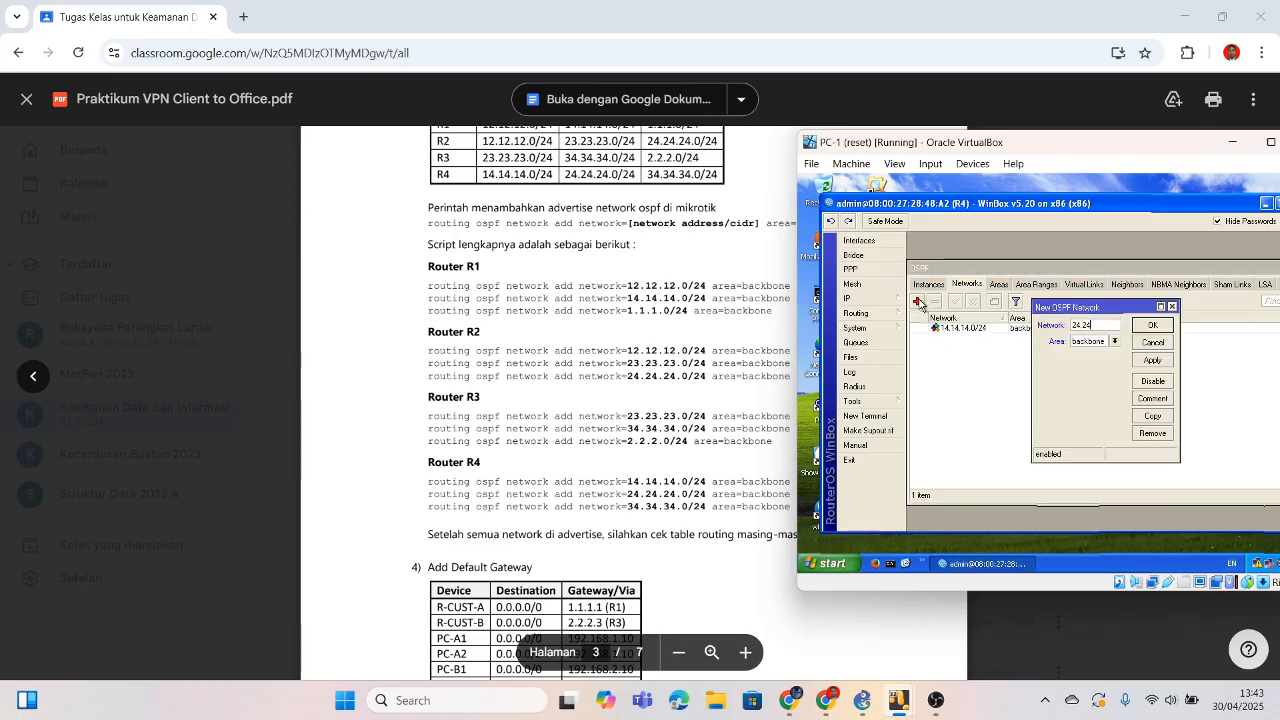
text(24.24.24.)
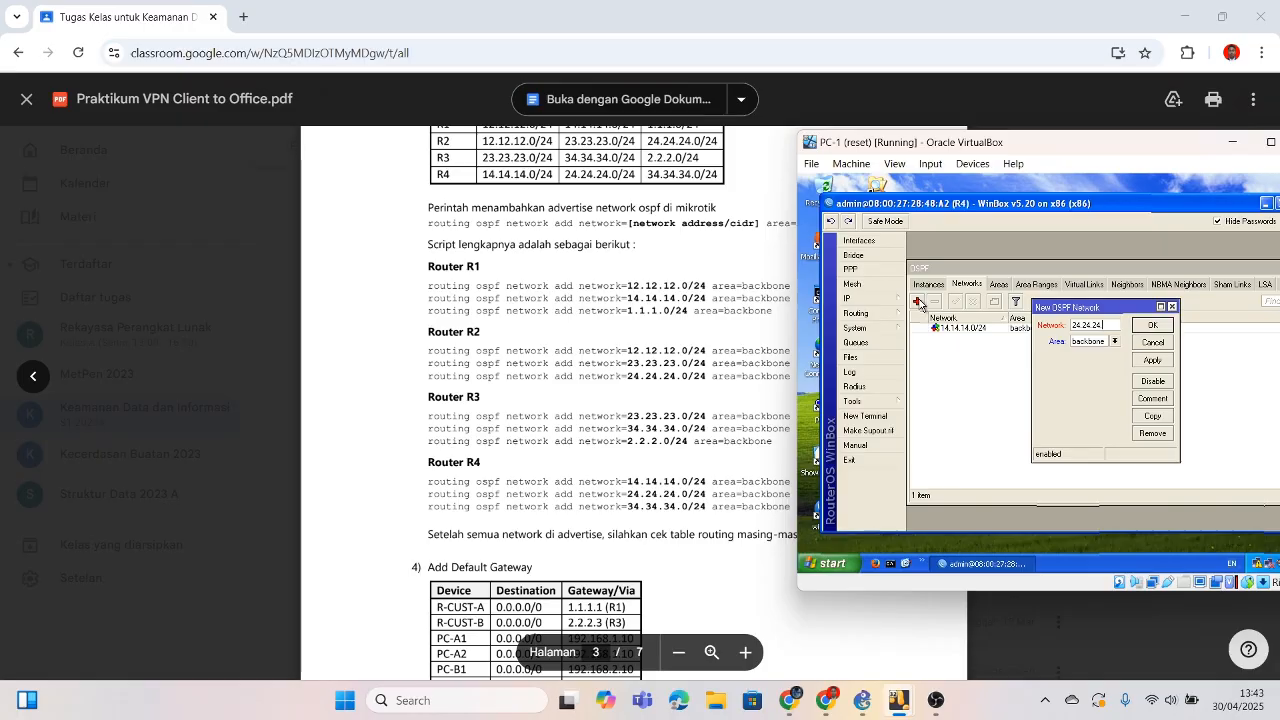
text(0/24)
click(1150, 326)
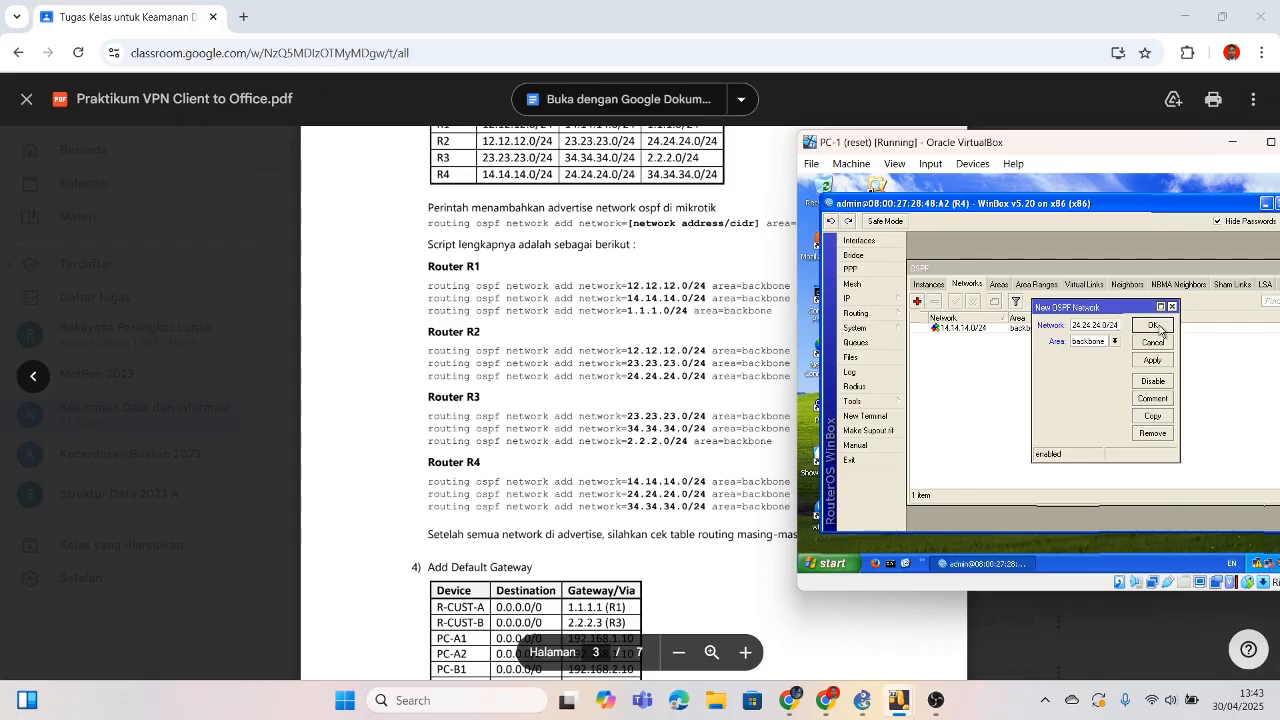
Step: Add the third backbone network 34.34.34.0/24 on R4
click(917, 301)
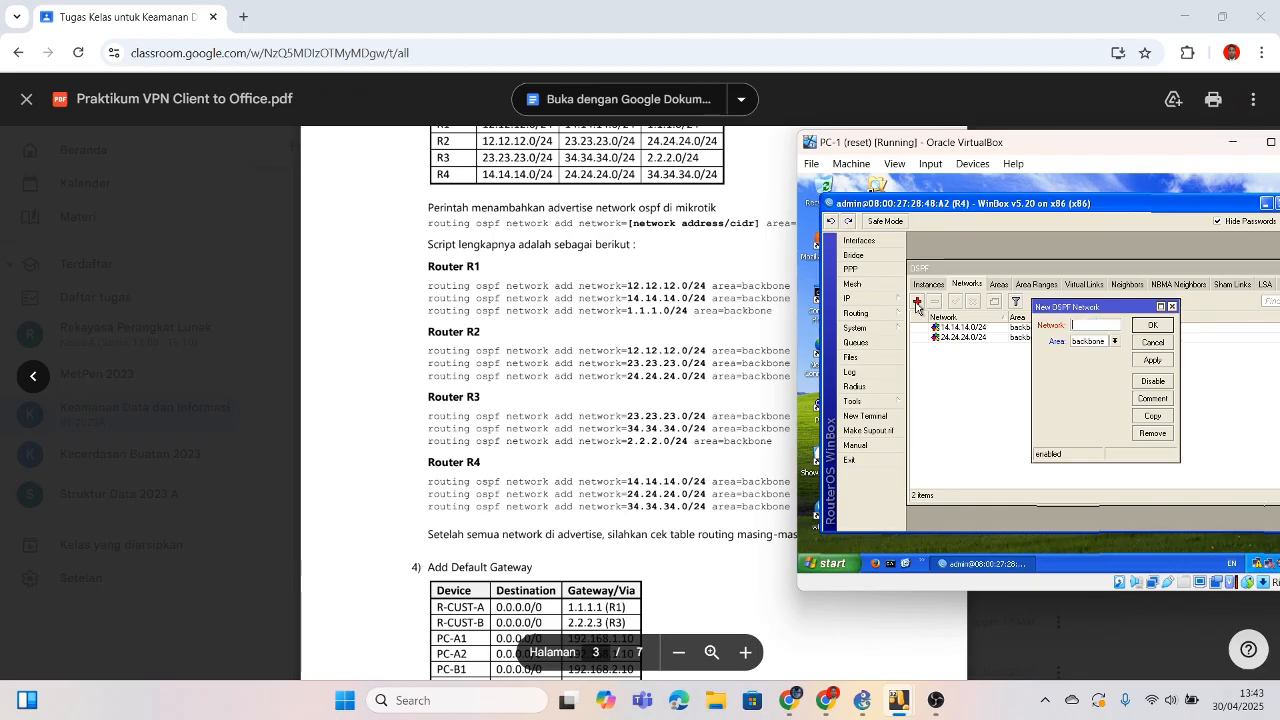
text(34.34.34.0/)
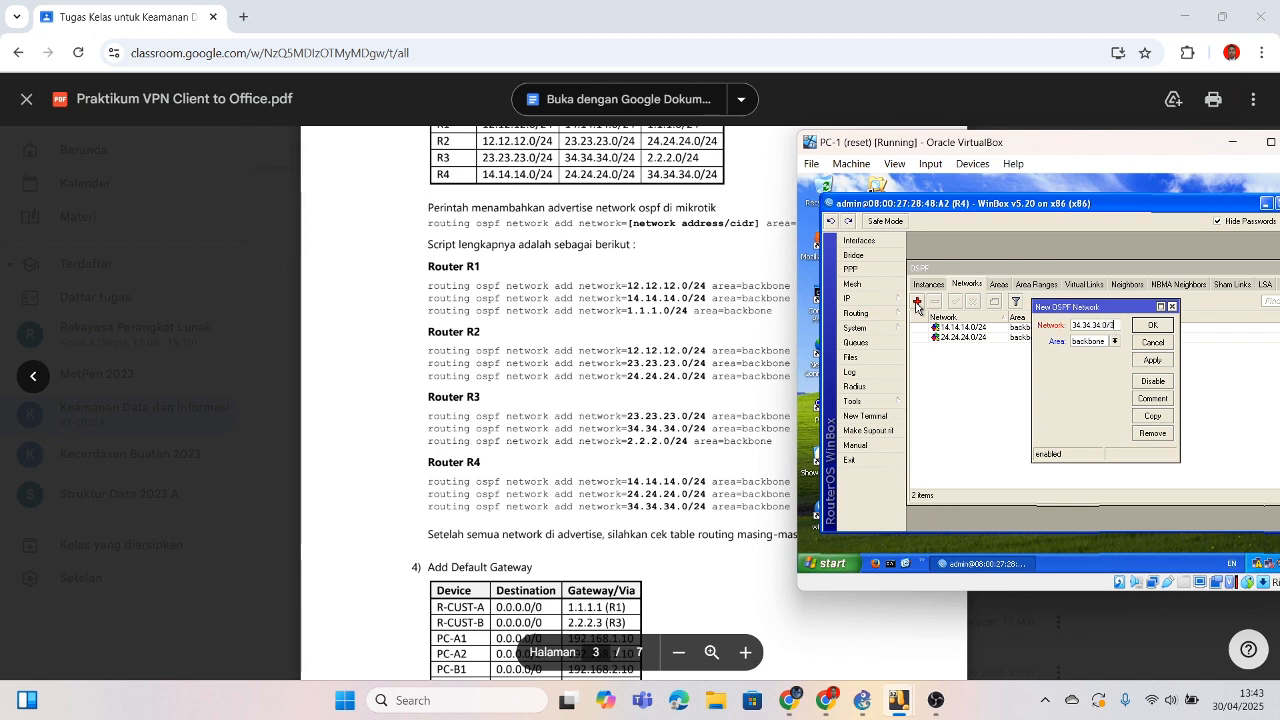
key(BackSpace)
key(BackSpace)
text(24)
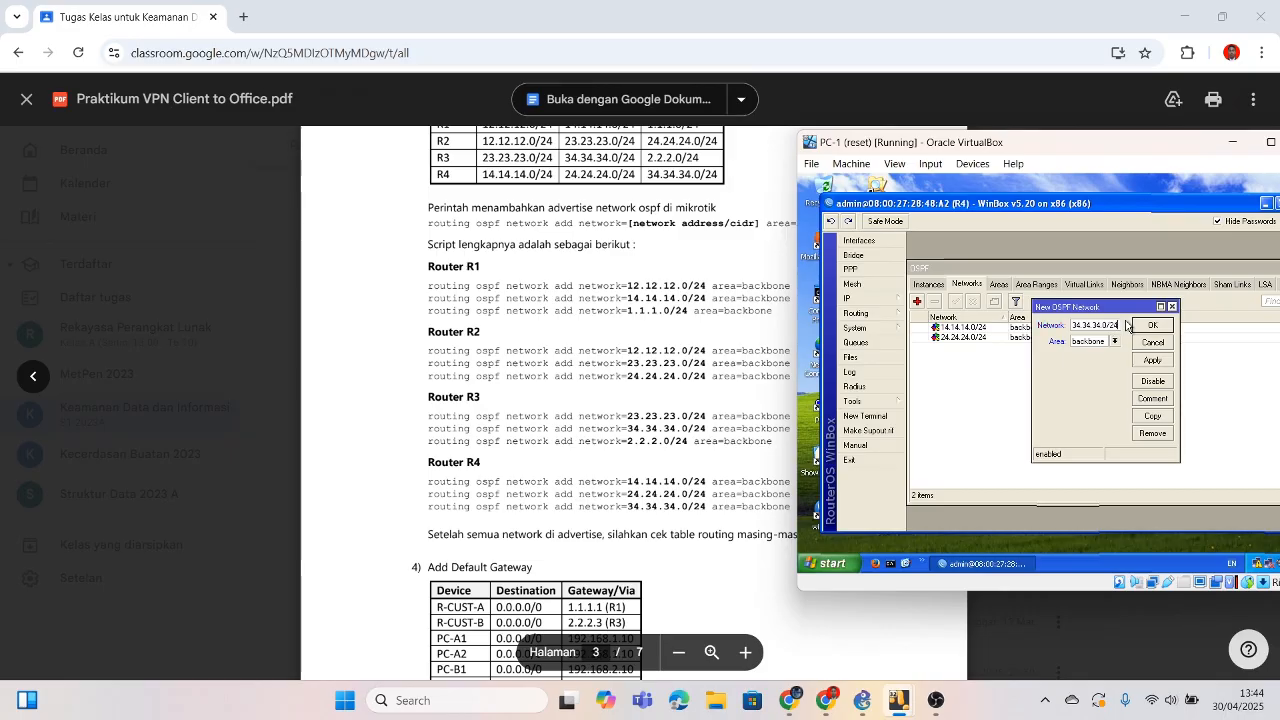
click(1152, 326)
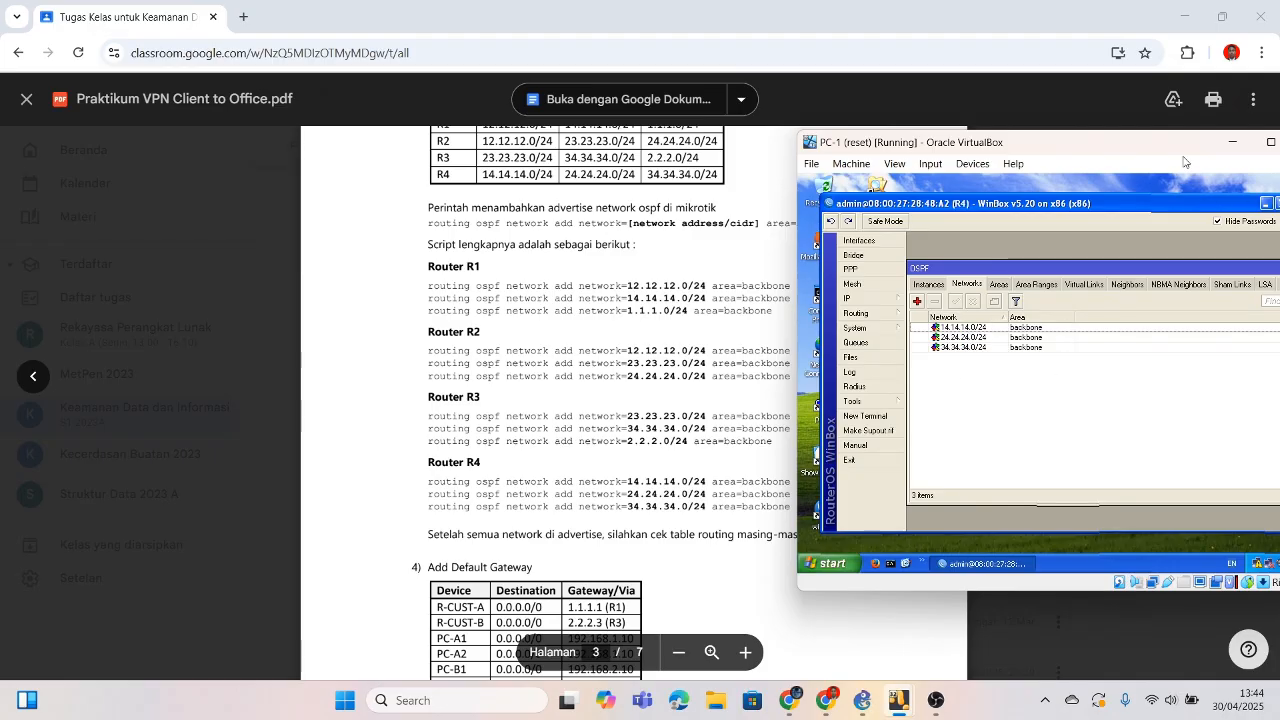
drag(1165, 148, 1046, 146)
click(1114, 141)
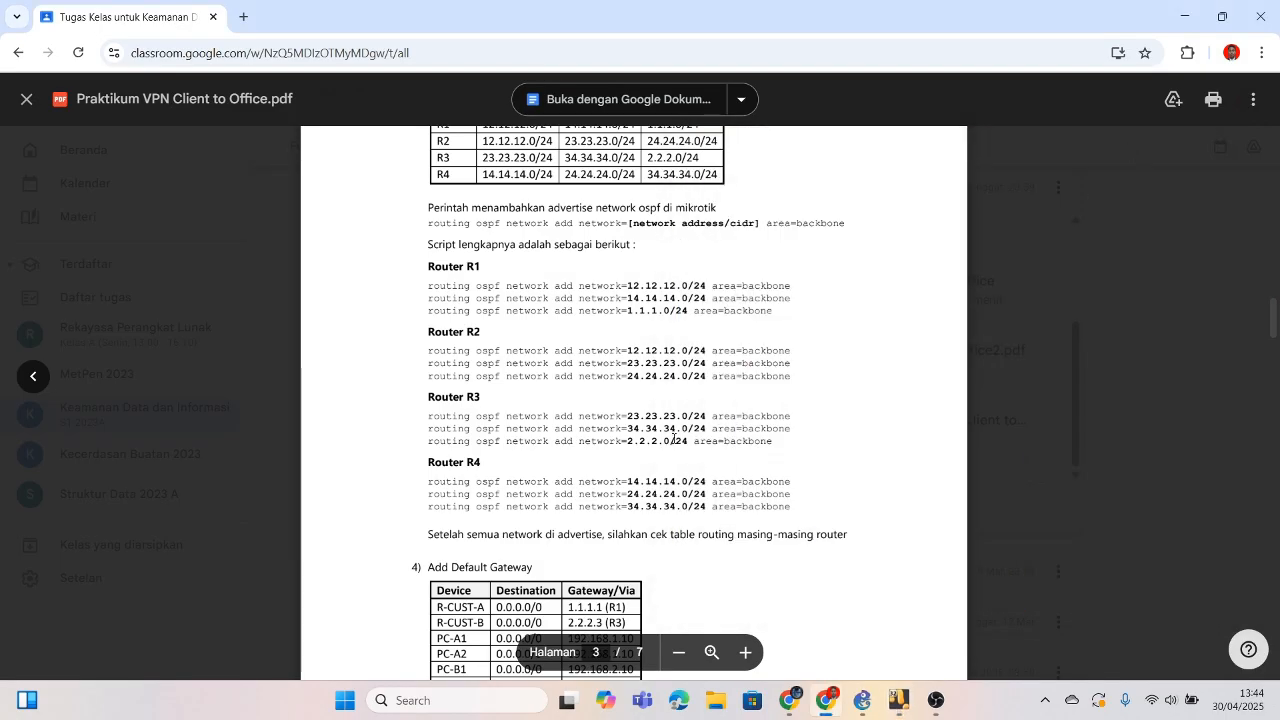
scroll(674, 438, down, 1)
scroll(674, 438, down, 2)
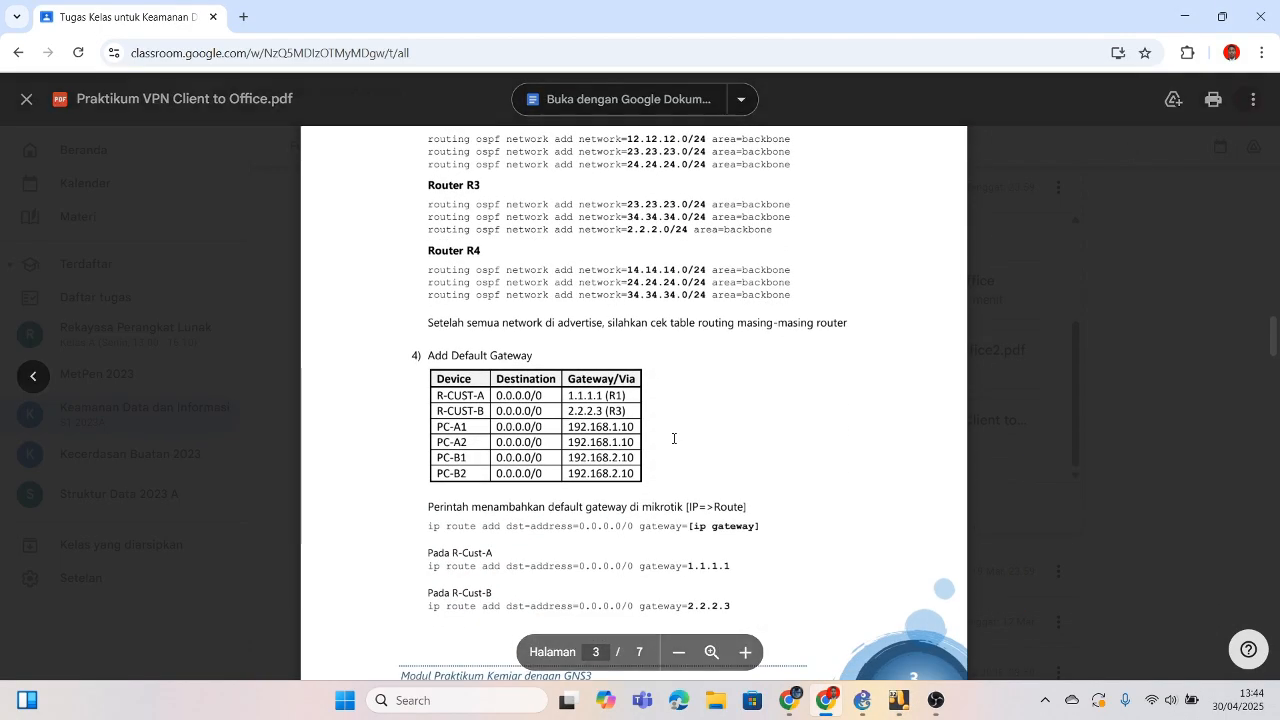
scroll(674, 438, up, 10)
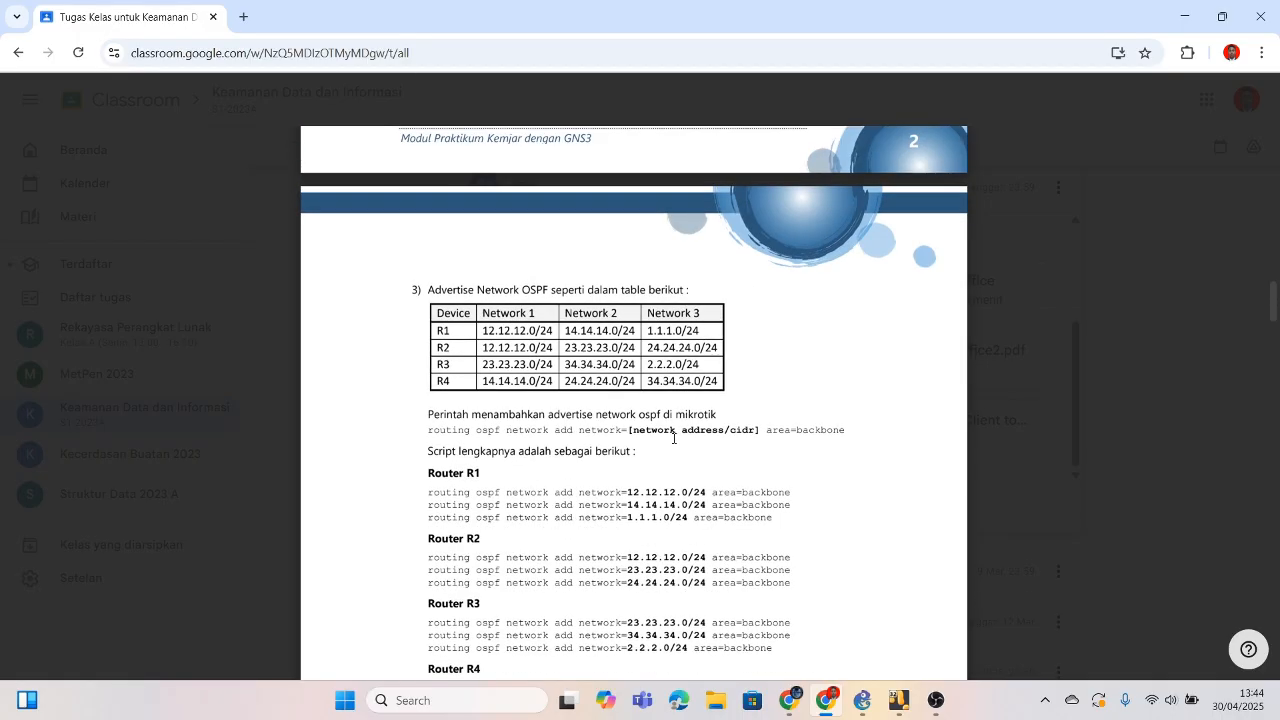
scroll(673, 438, up, 7)
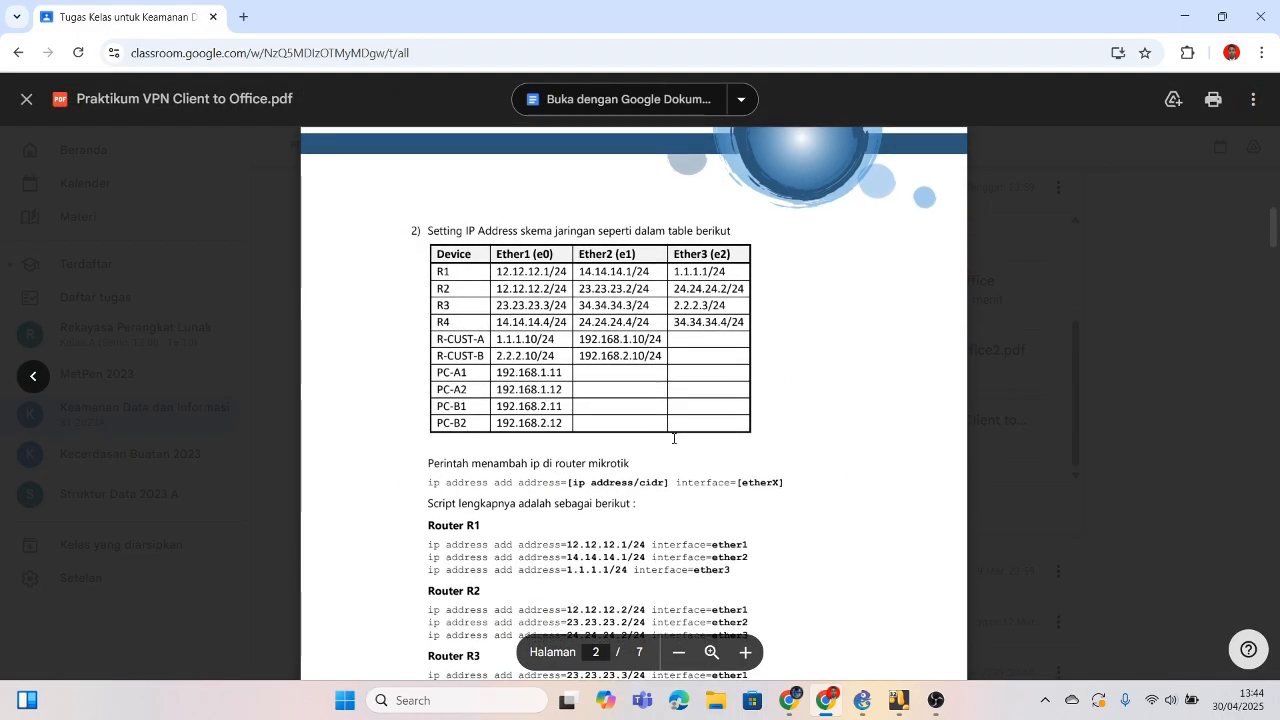
scroll(674, 438, down, 3)
scroll(674, 438, down, 10)
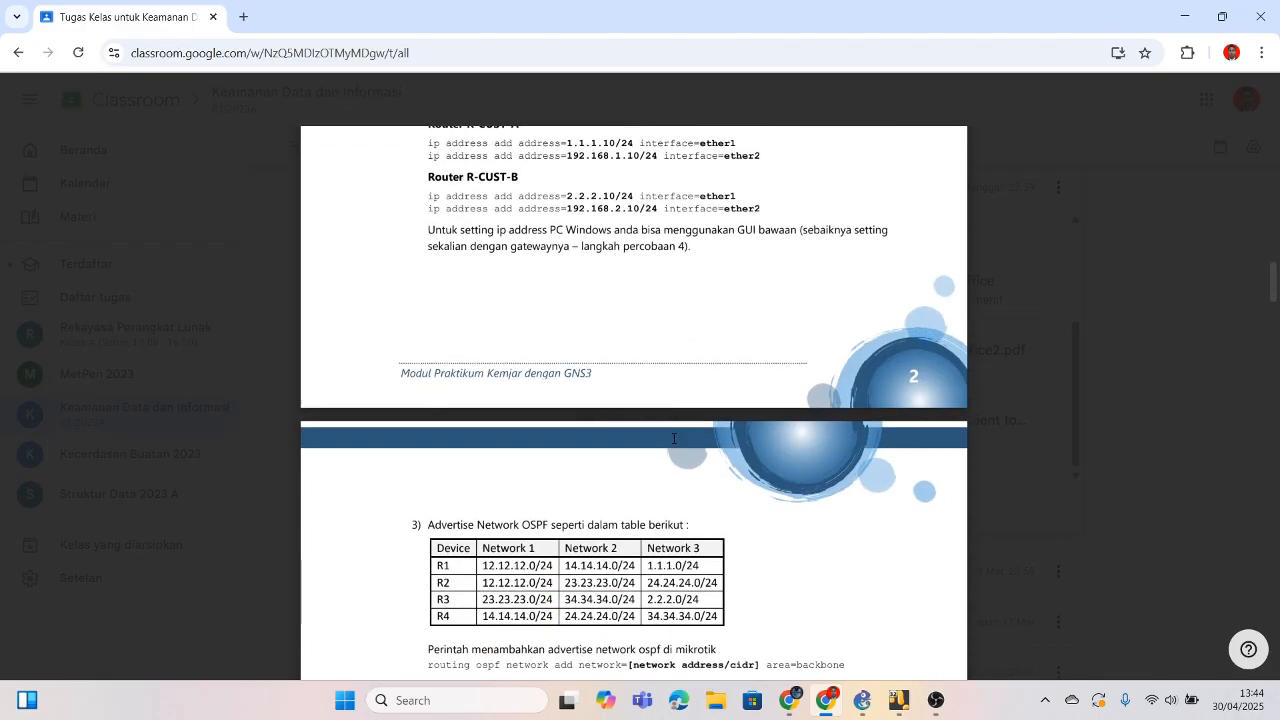
scroll(673, 438, down, 4)
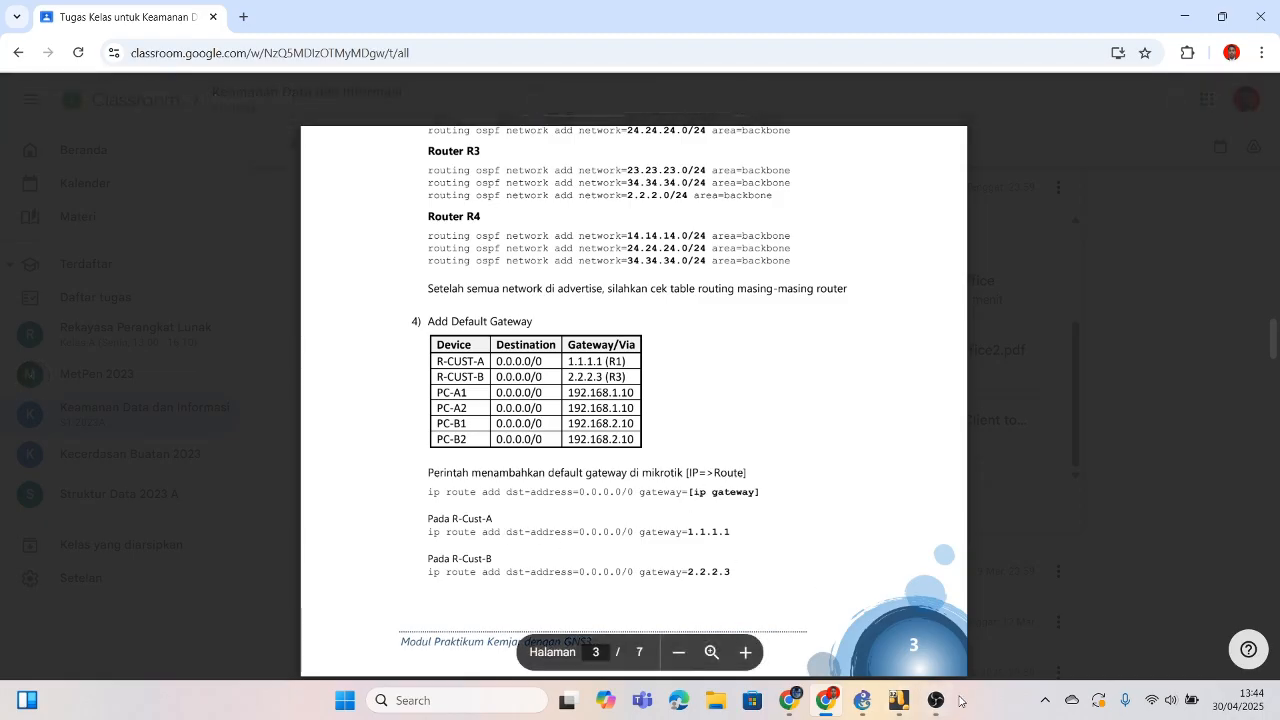
Step: Bring up the PC-A1 VM and show R-CUST-A's route list with 1.1.1.0/24 and 192.168.1.0/24
mouse_move(910, 706)
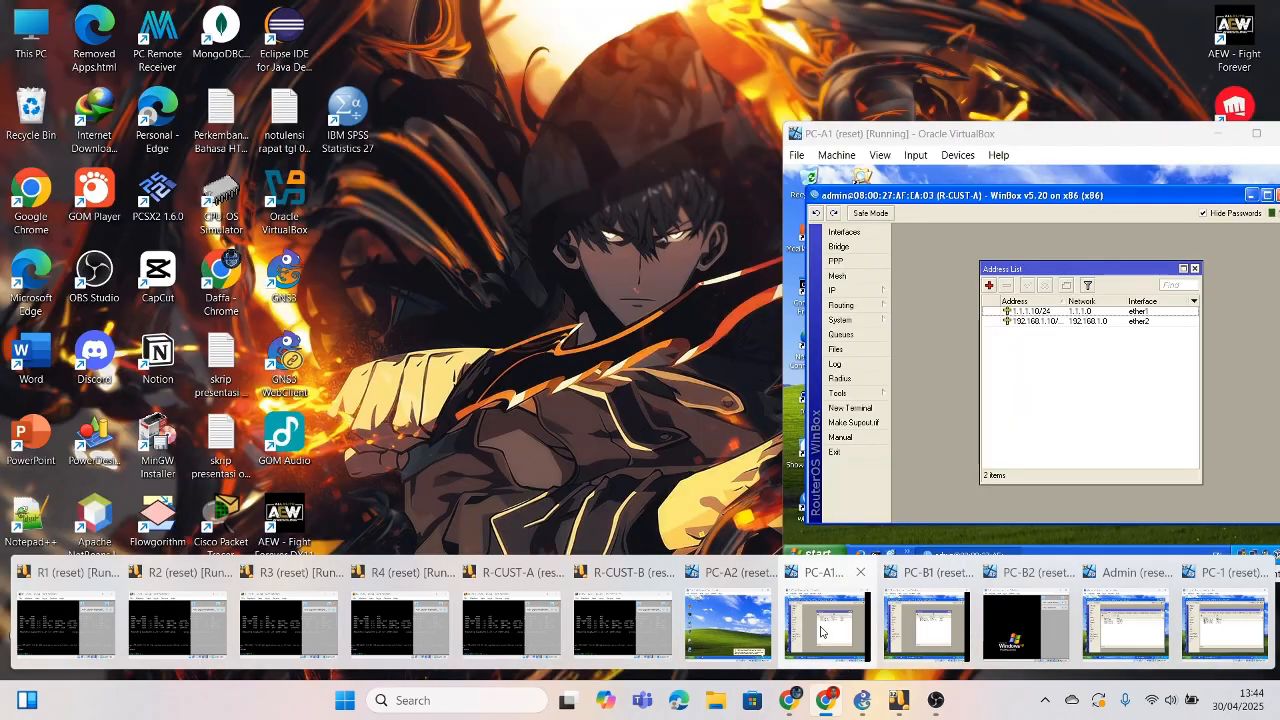
click(820, 631)
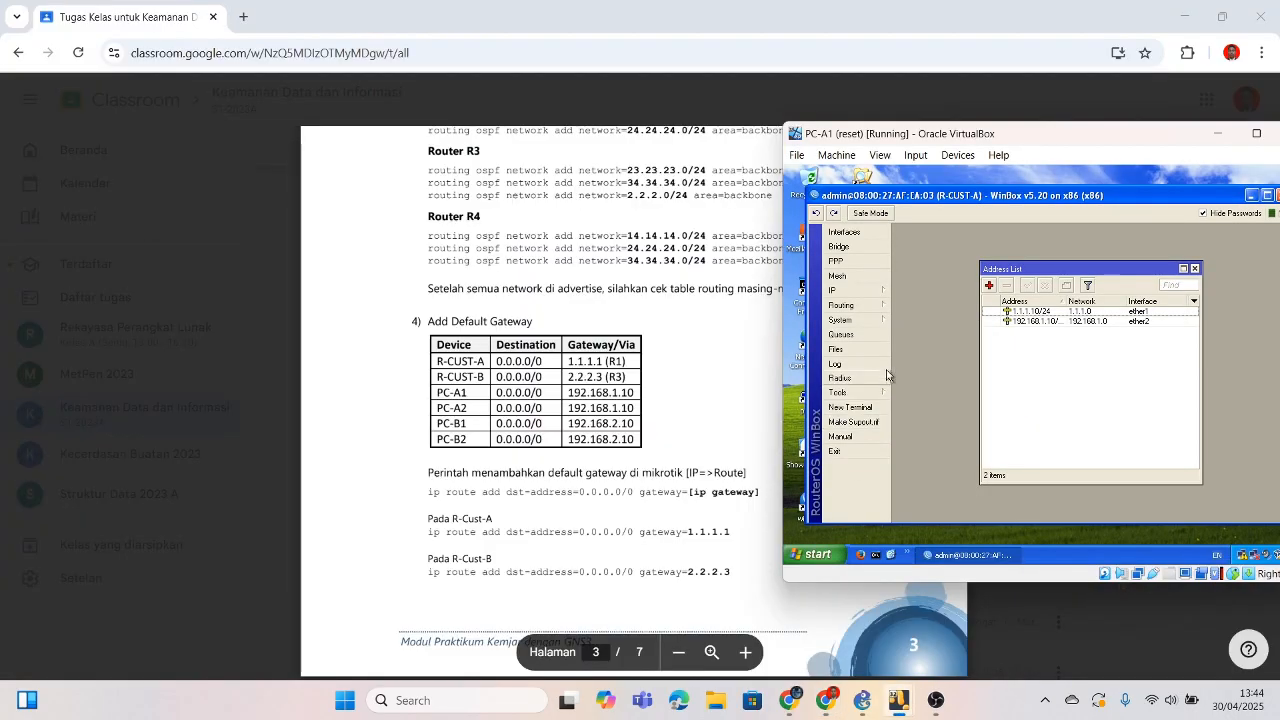
click(856, 299)
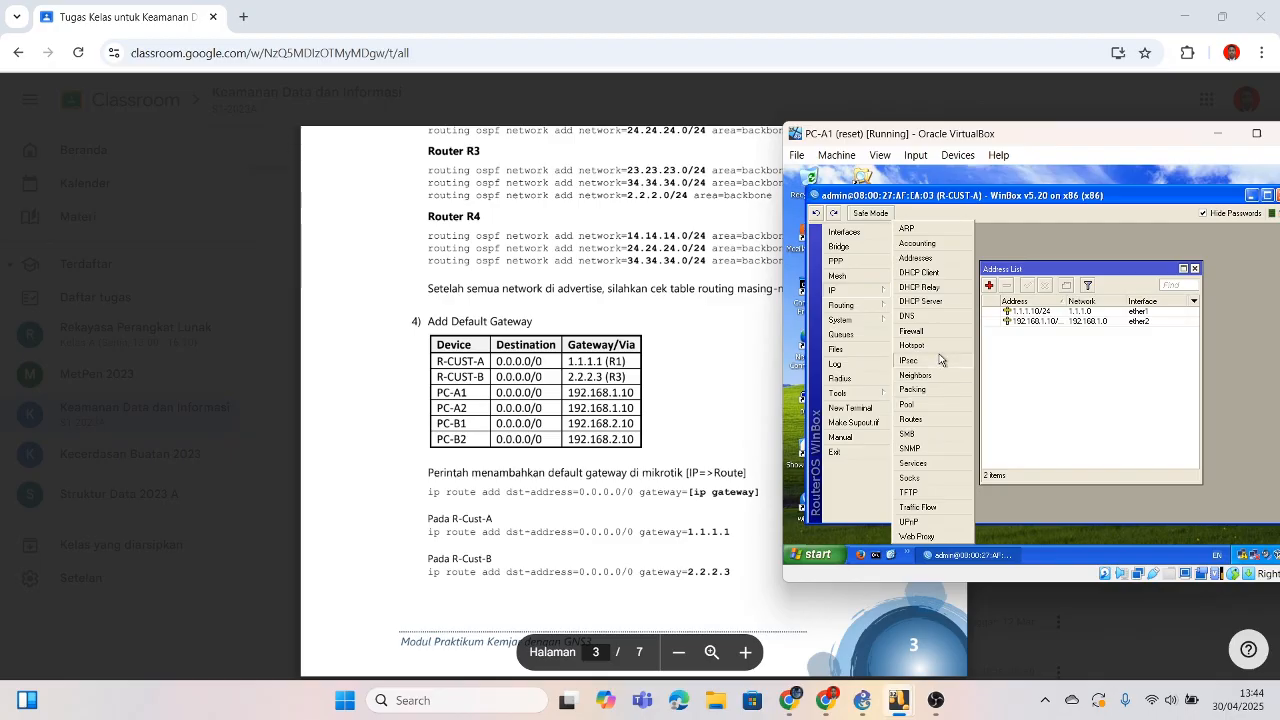
mouse_move(871, 311)
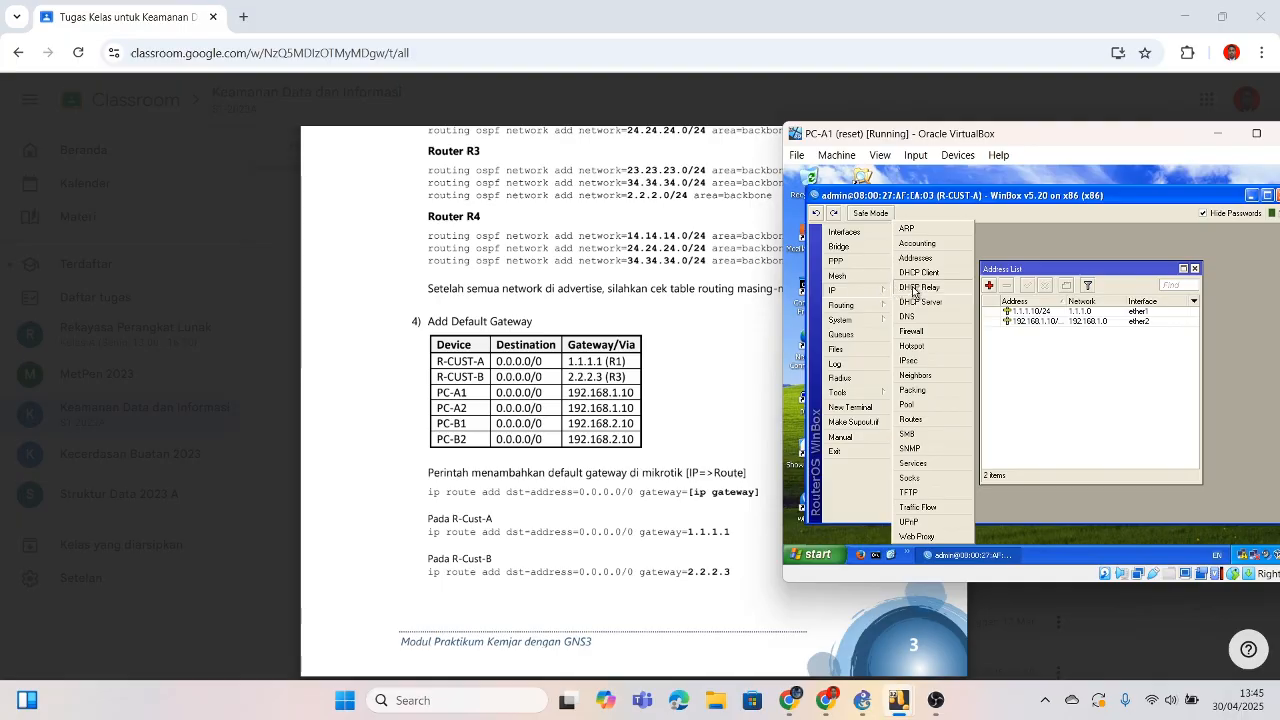
click(928, 423)
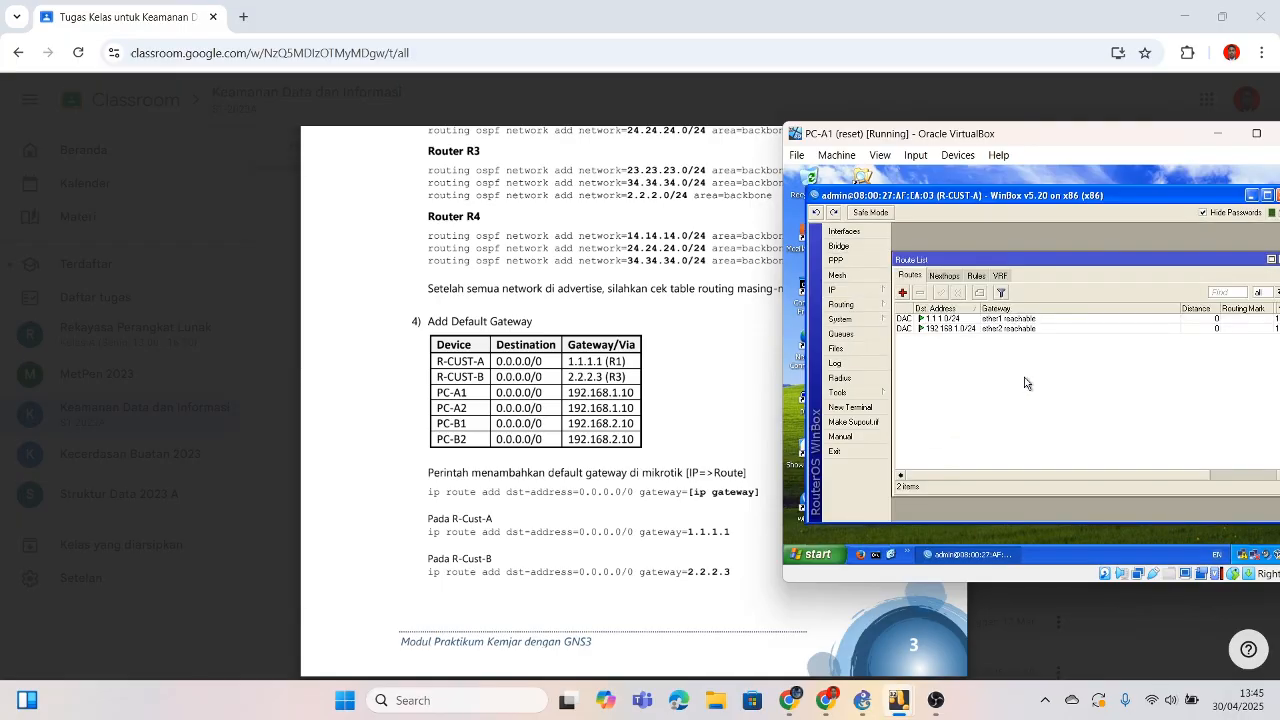
Step: Add a static default route 0.0.0.0/0 via gateway 1.1.1.1 on R-CUST-A
click(904, 294)
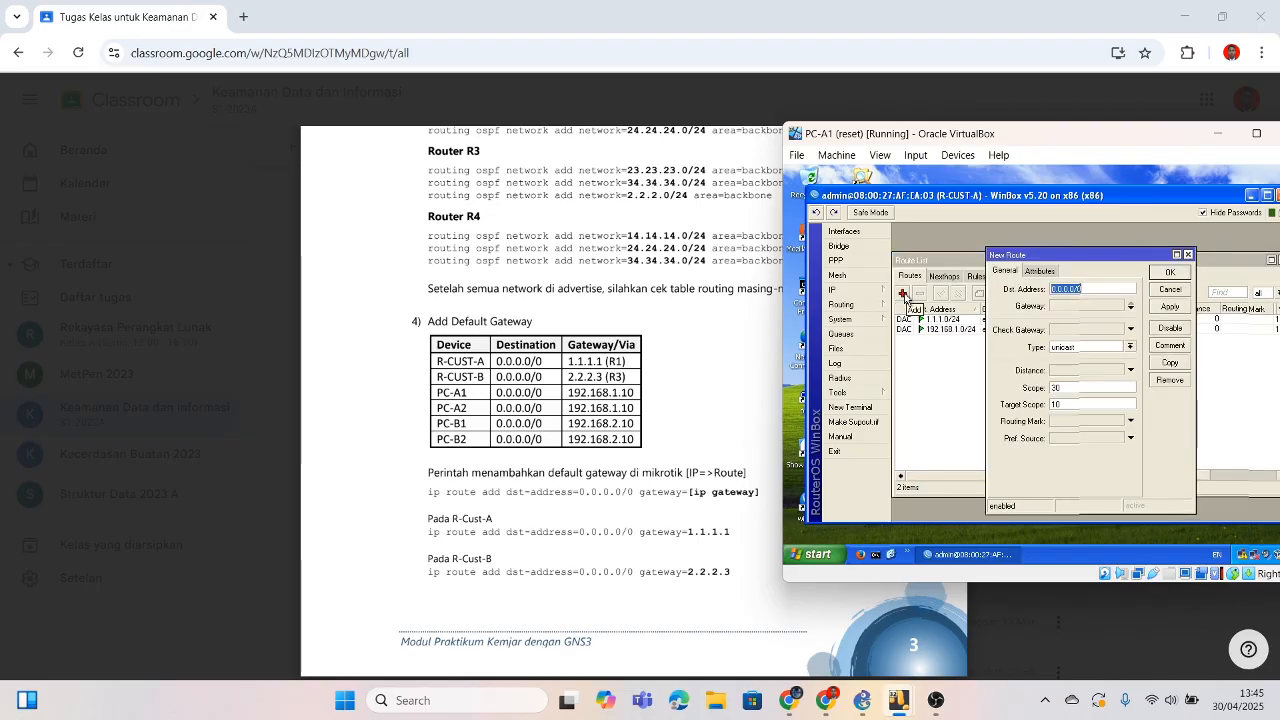
click(1081, 306)
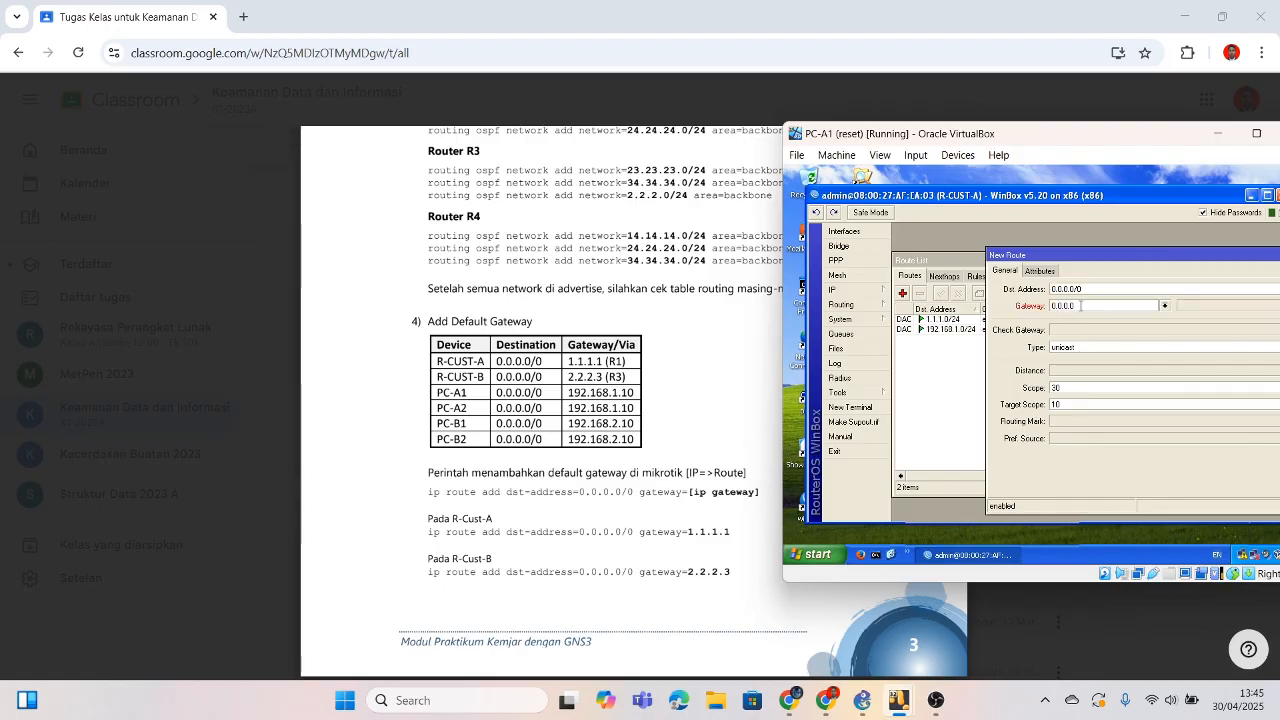
text(0.0.0.0)
click(1080, 306)
text(1.1.1.1)
mouse_move(1100, 249)
mouse_down()
mouse_move(1082, 249)
mouse_move(1106, 258)
mouse_up()
mouse_move(1074, 202)
mouse_down()
mouse_move(1007, 198)
mouse_move(1086, 202)
mouse_up()
drag(1031, 146, 844, 147)
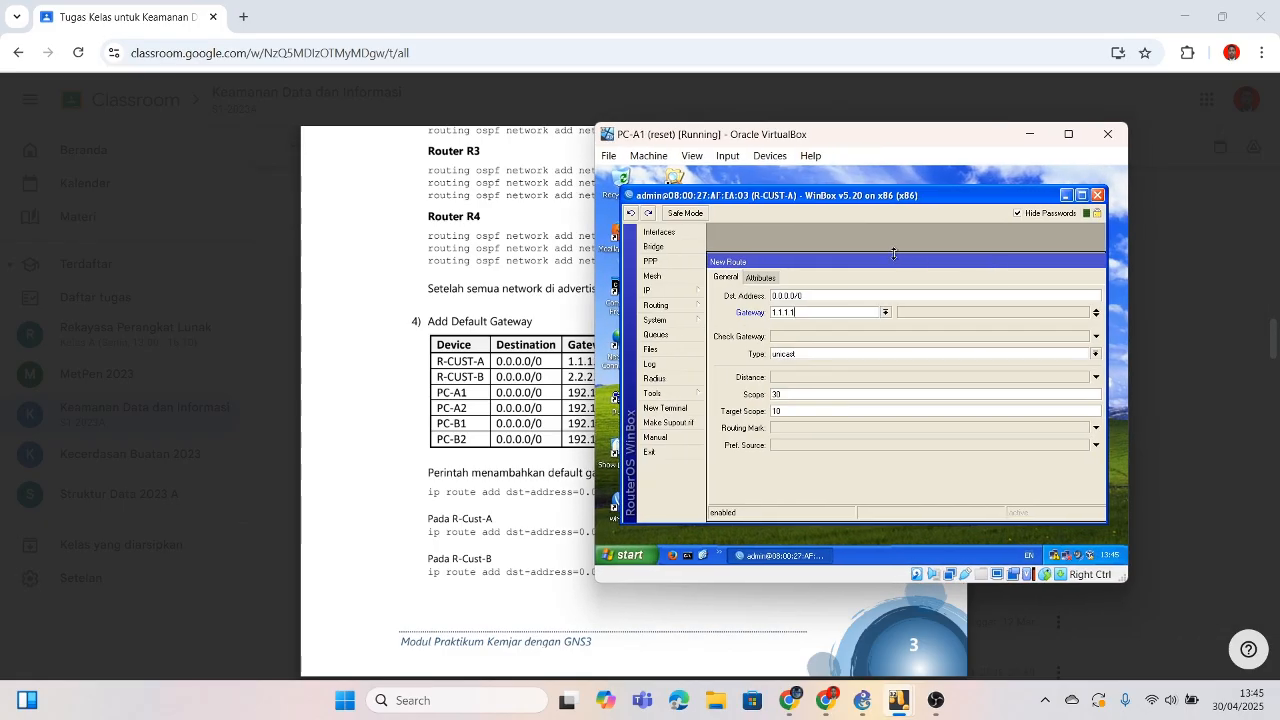
drag(895, 262, 806, 261)
drag(1000, 258, 1051, 252)
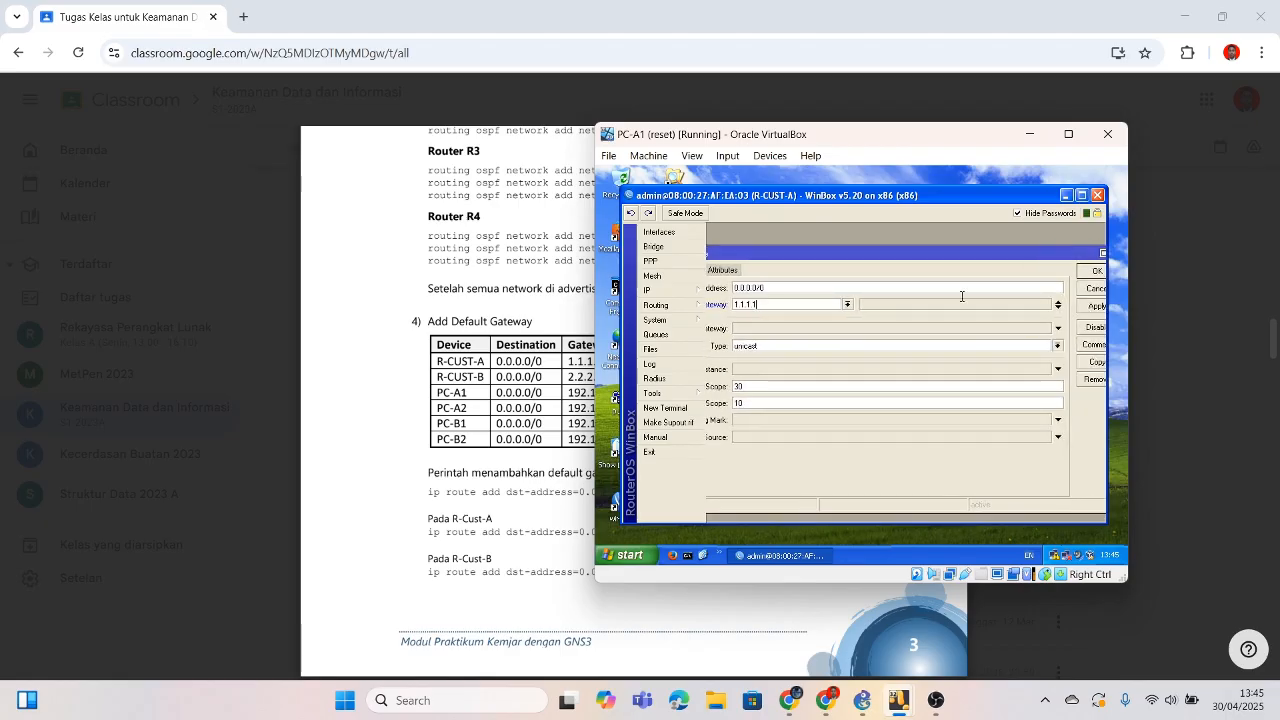
click(1096, 271)
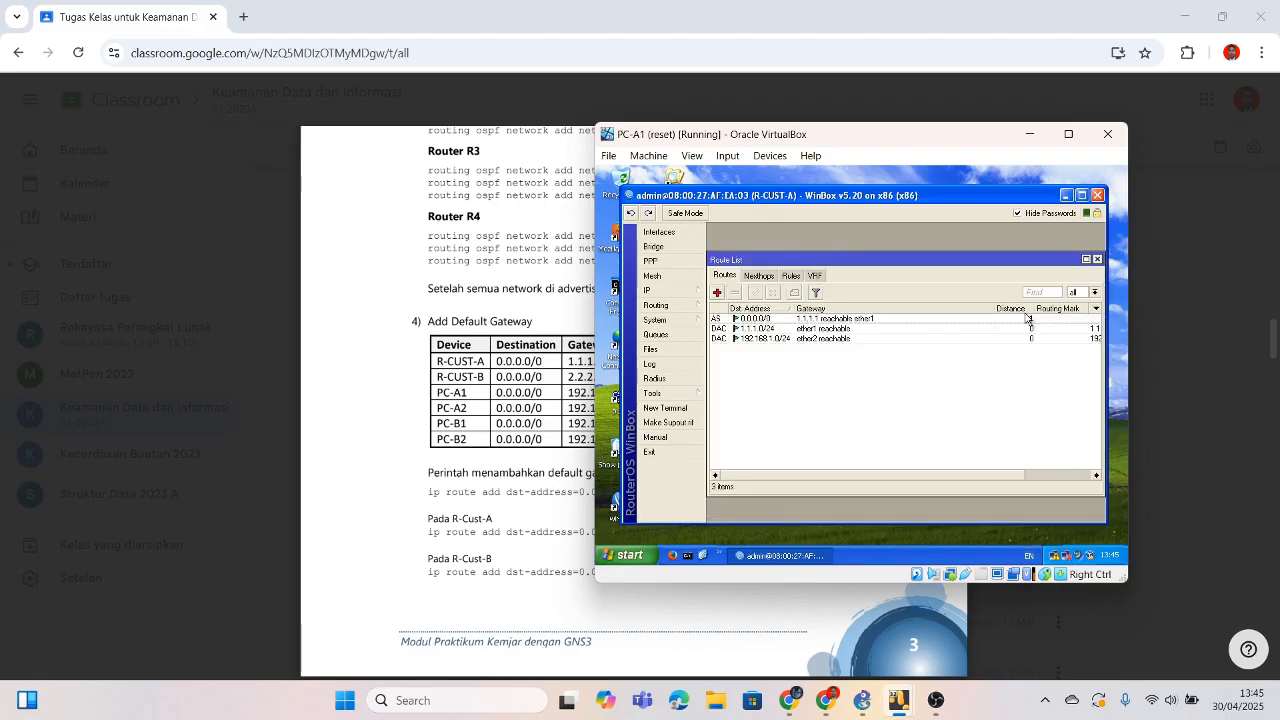
drag(845, 145, 1017, 147)
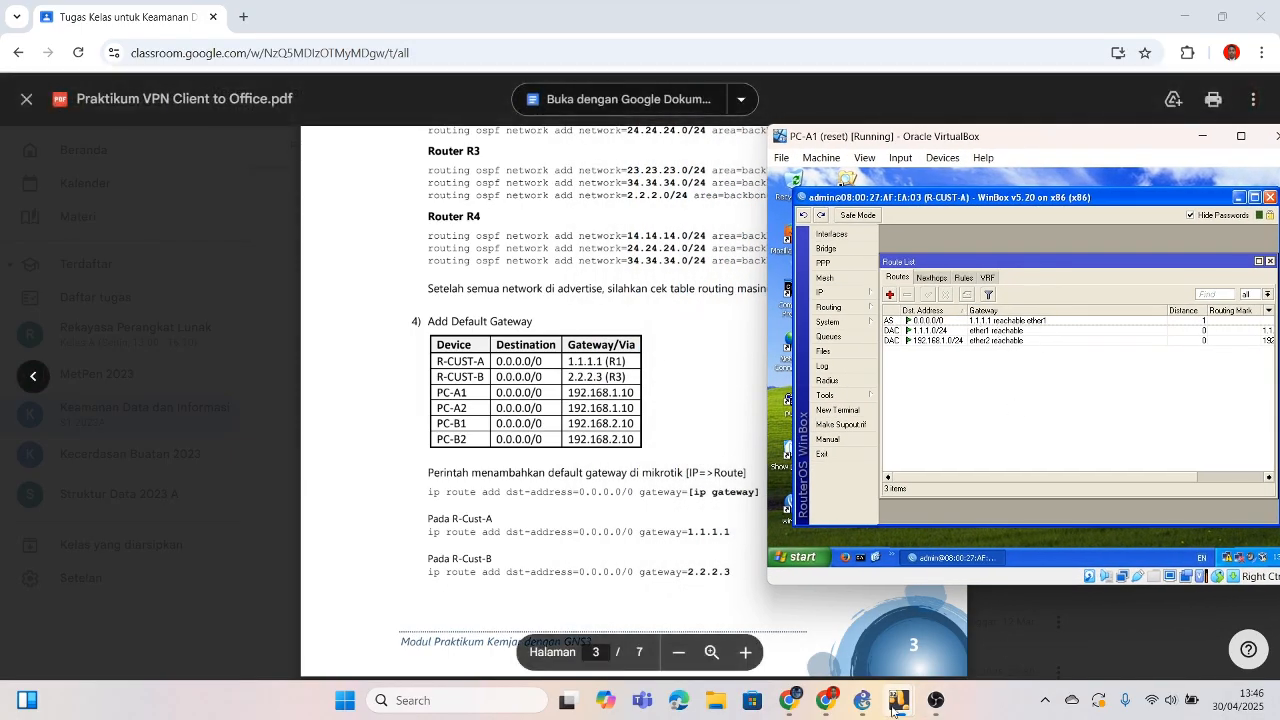
Step: Bring up the PC-B1 VM and open R-CUST-B's route list
mouse_move(899, 700)
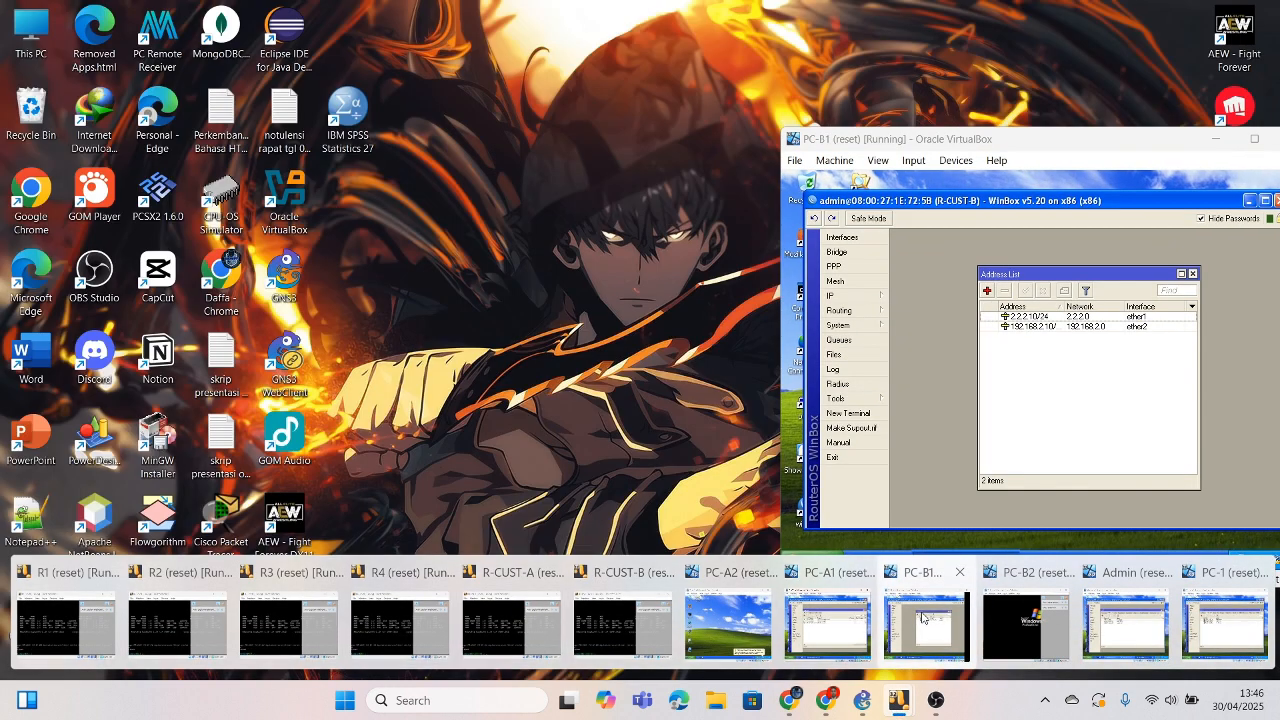
click(922, 618)
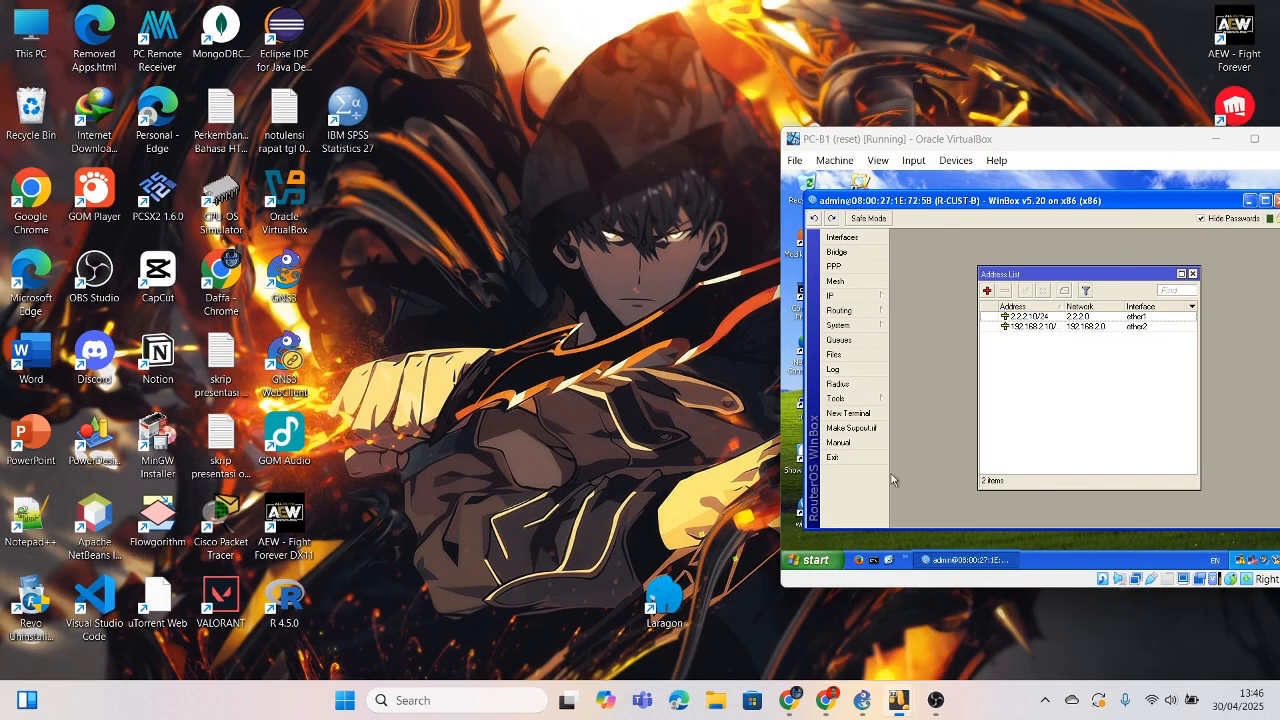
click(866, 296)
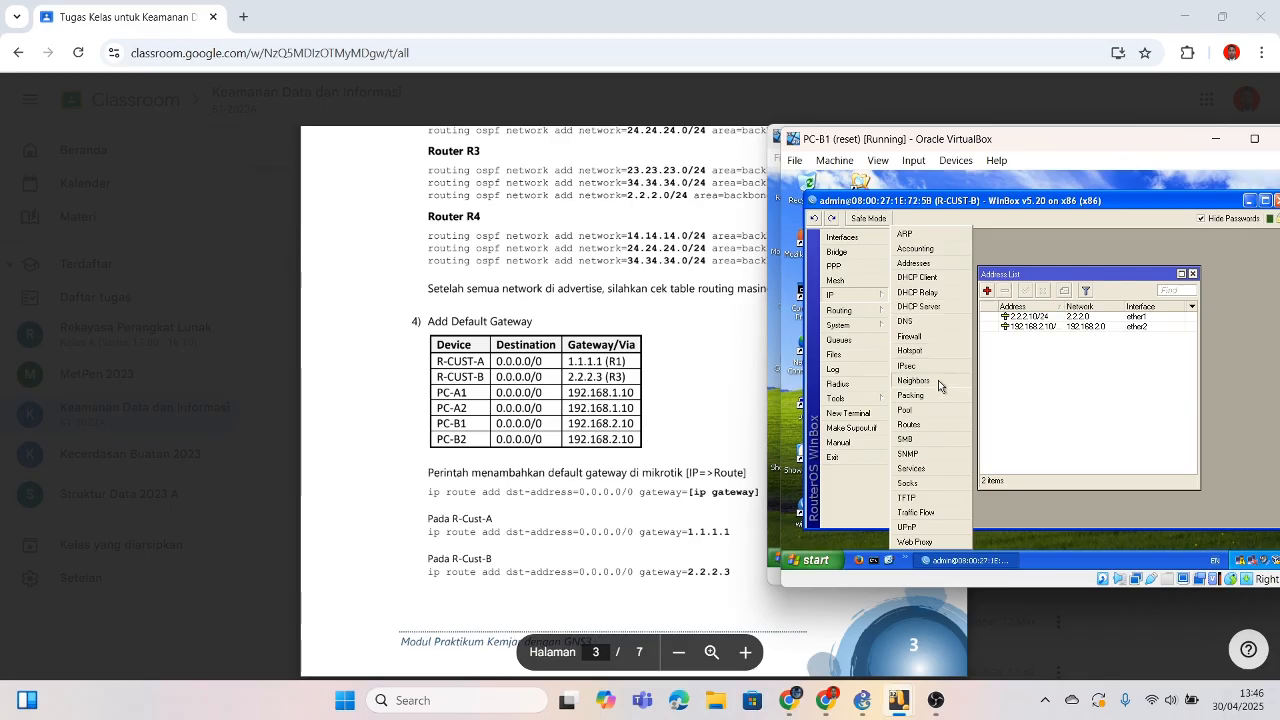
click(931, 430)
Step: Add a default route 0.0.0.0/0 via gateway 2.2.2.3 on R-CUST-B
click(902, 299)
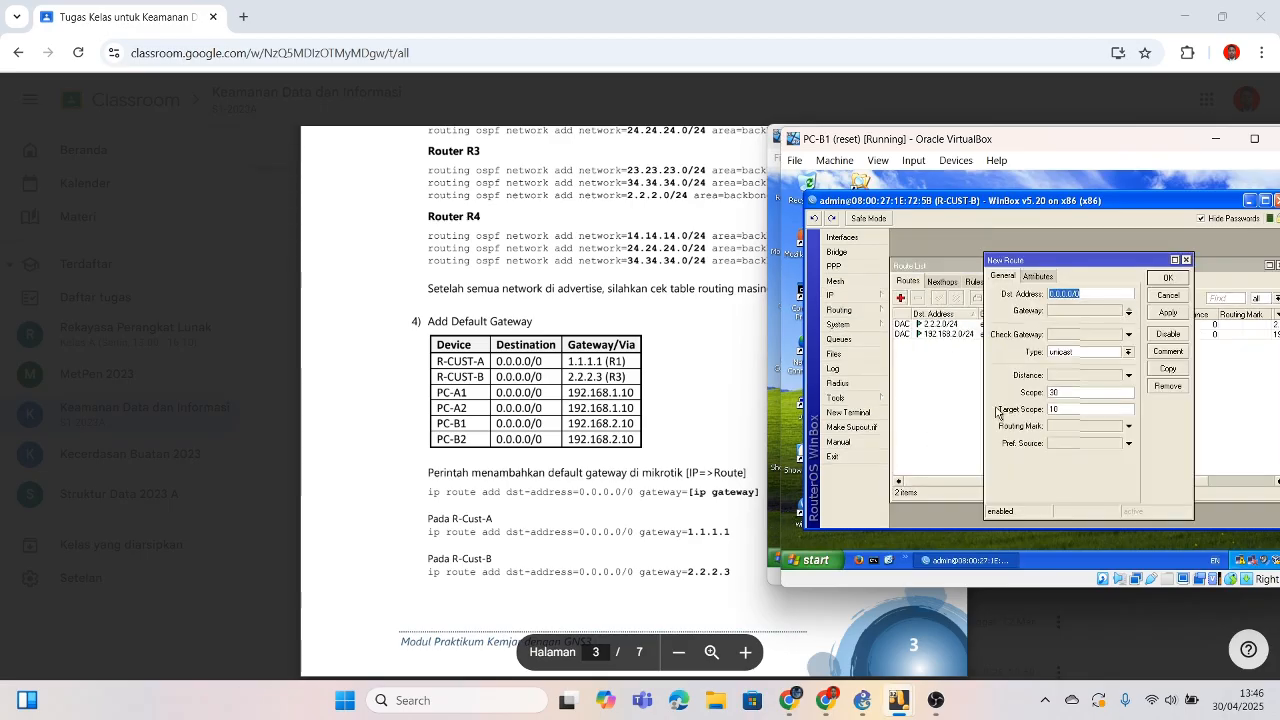
click(1062, 311)
text(0.0.0.0)
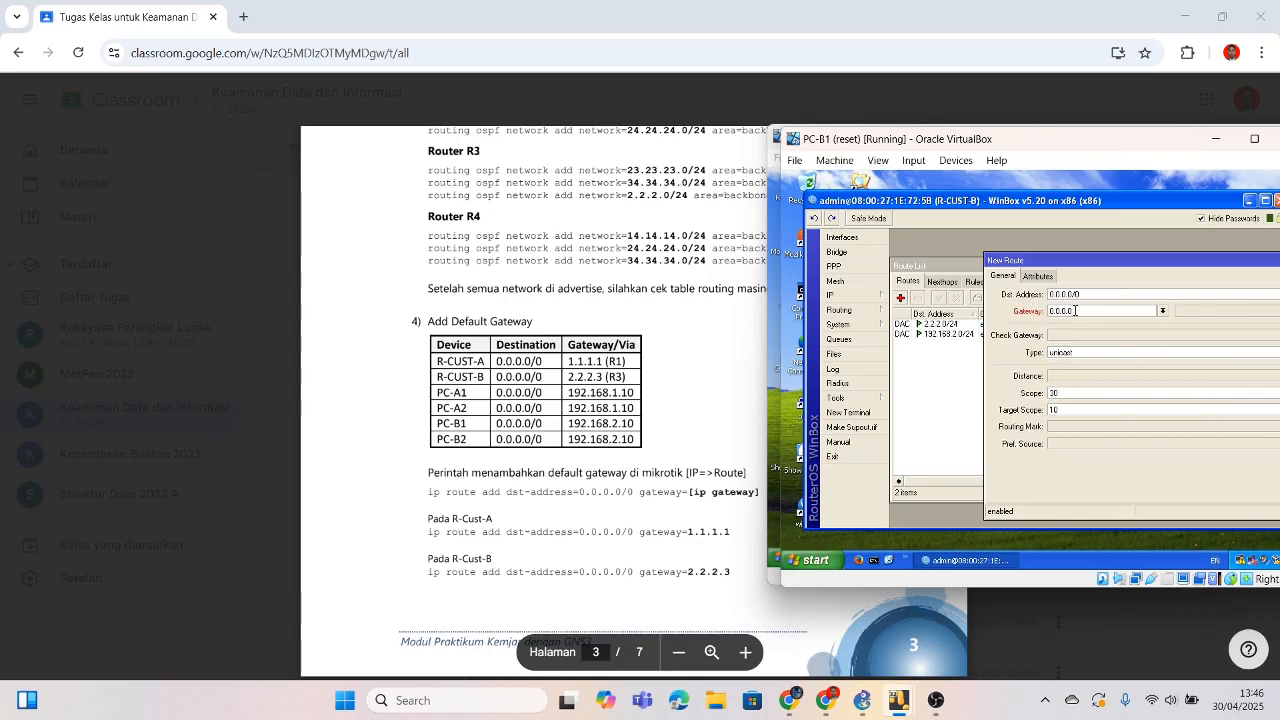
key(BackSpace)
key(BackSpace)
text(2.2)
text(.3)
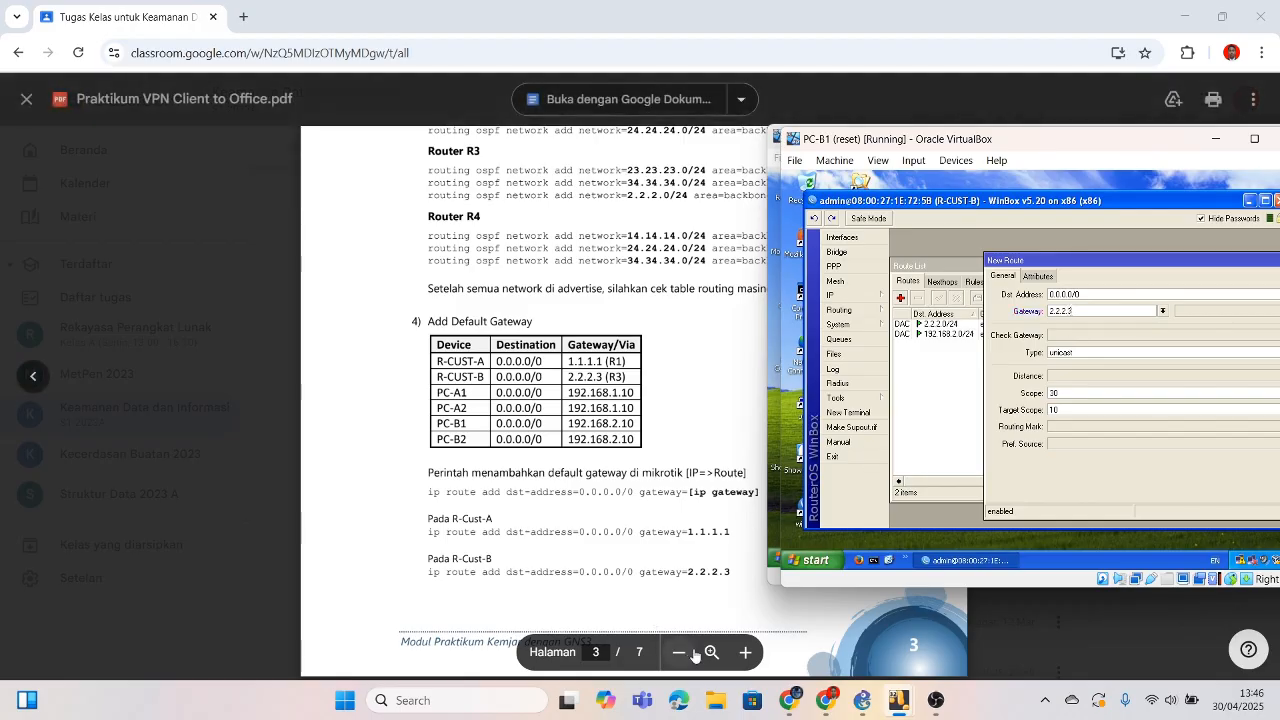
drag(1074, 262, 806, 273)
click(1145, 290)
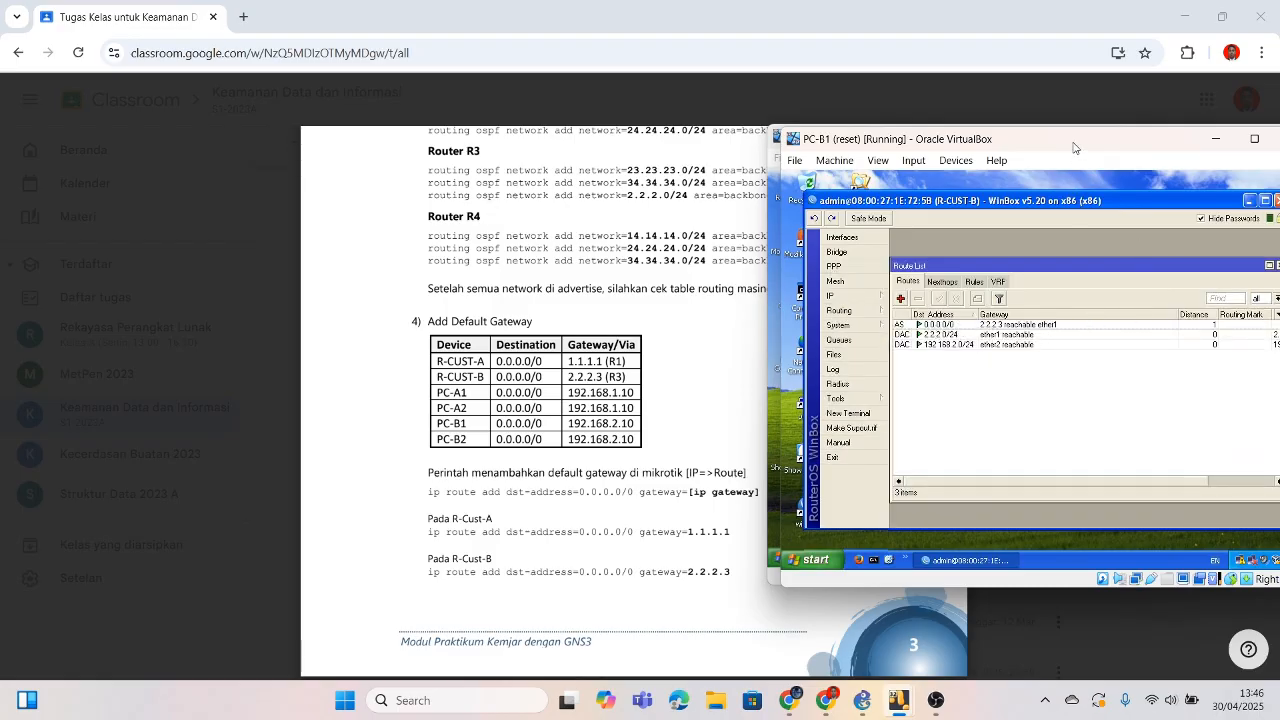
drag(1073, 148, 966, 141)
Step: Minimize the PC-B1 and PC-A1 VMs and browse through the lab PDF pages
click(1109, 135)
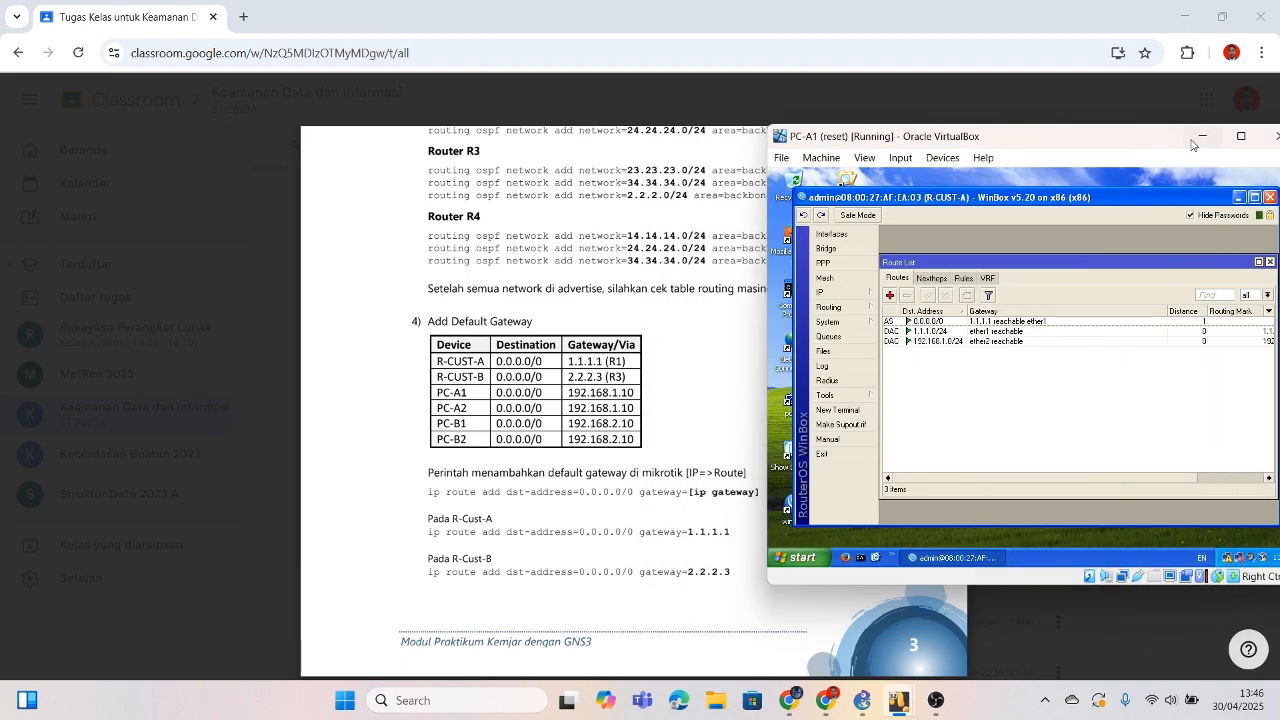
click(1202, 136)
scroll(676, 414, down, 3)
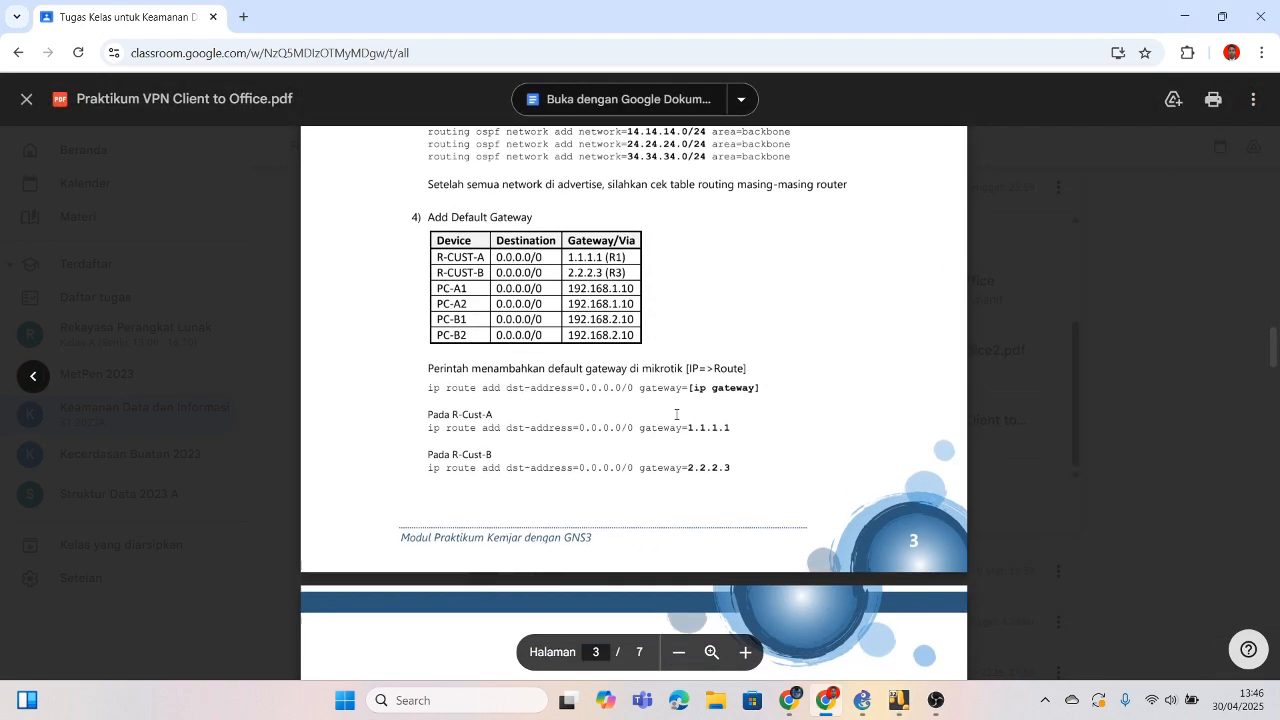
scroll(676, 414, down, 2)
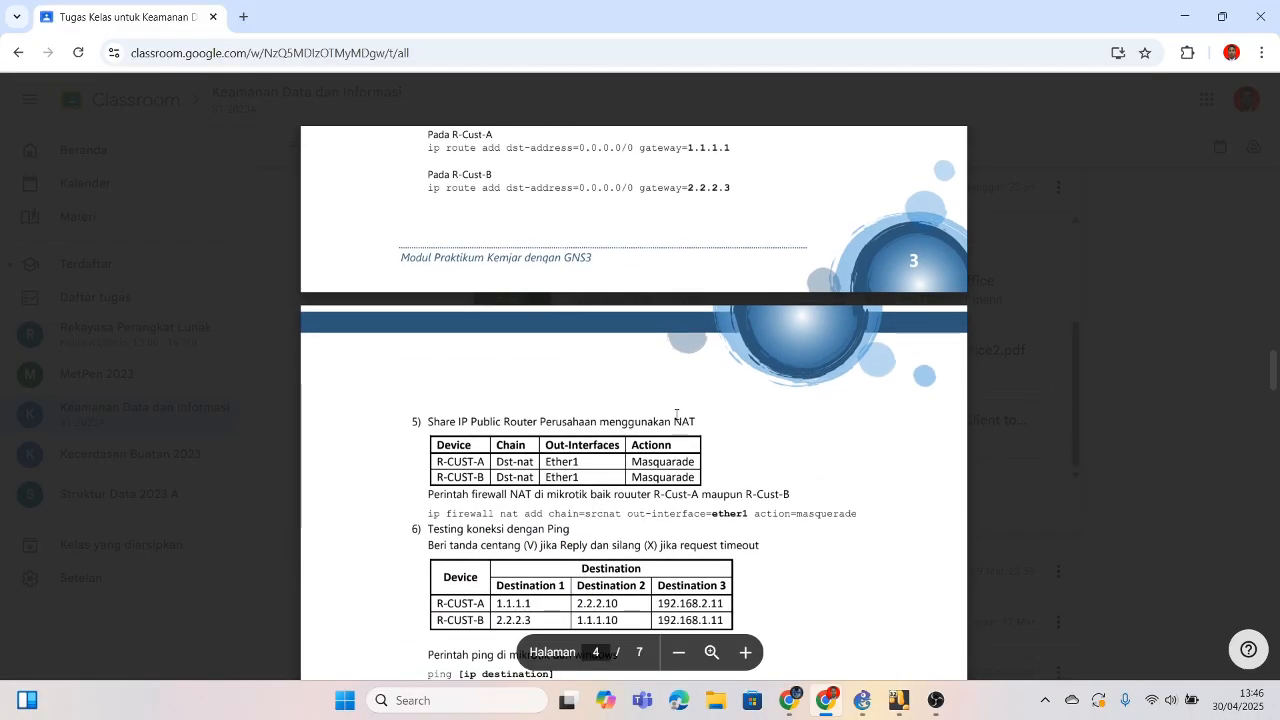
scroll(676, 414, up, 12)
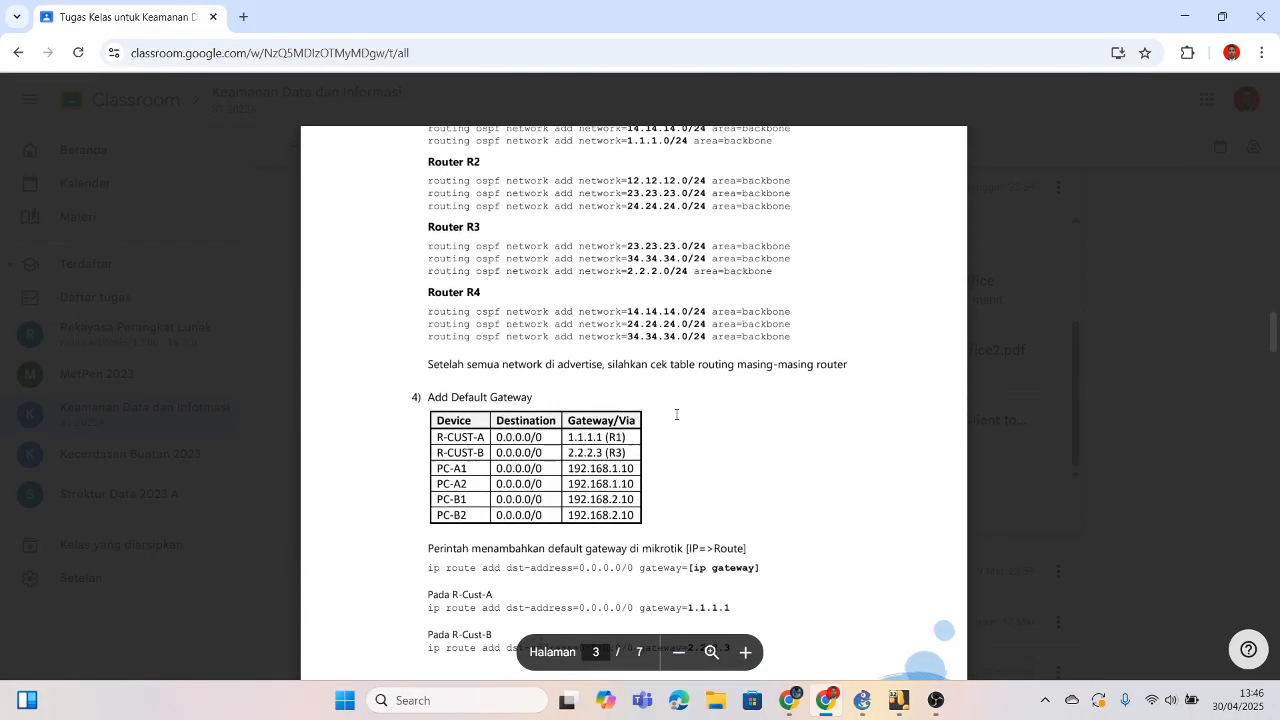
scroll(685, 409, up, 1)
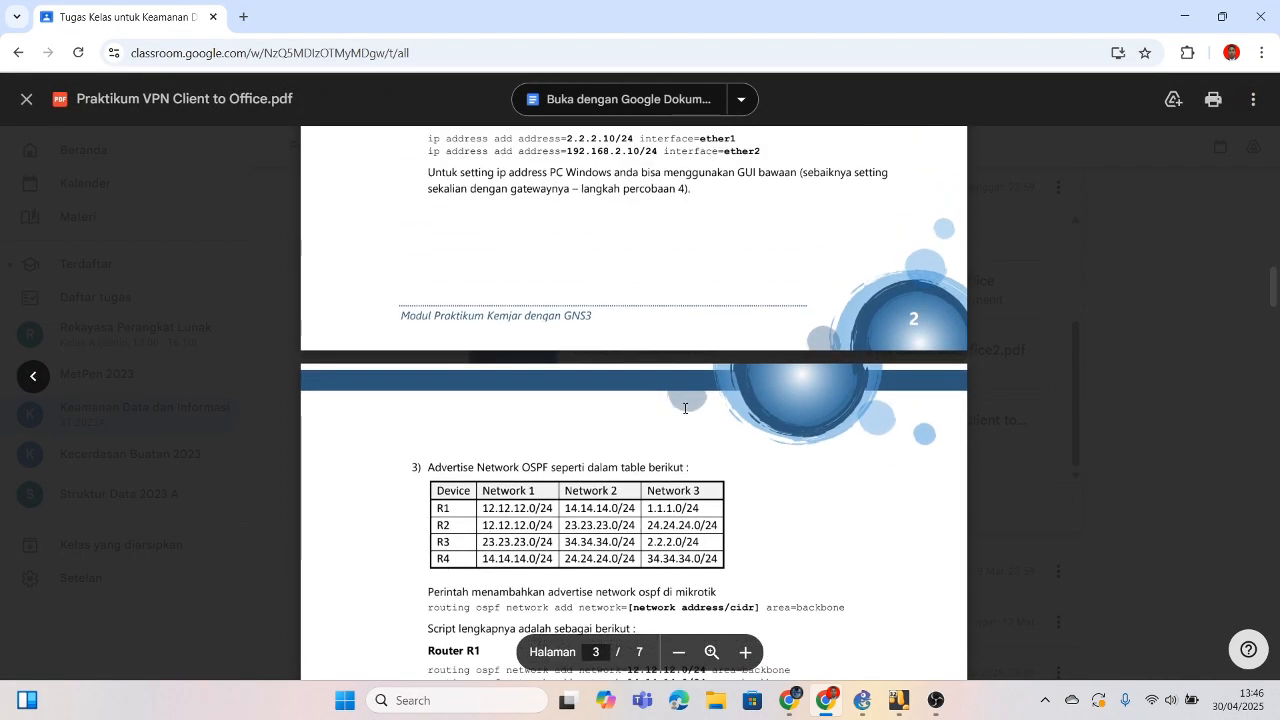
scroll(685, 408, down, 8)
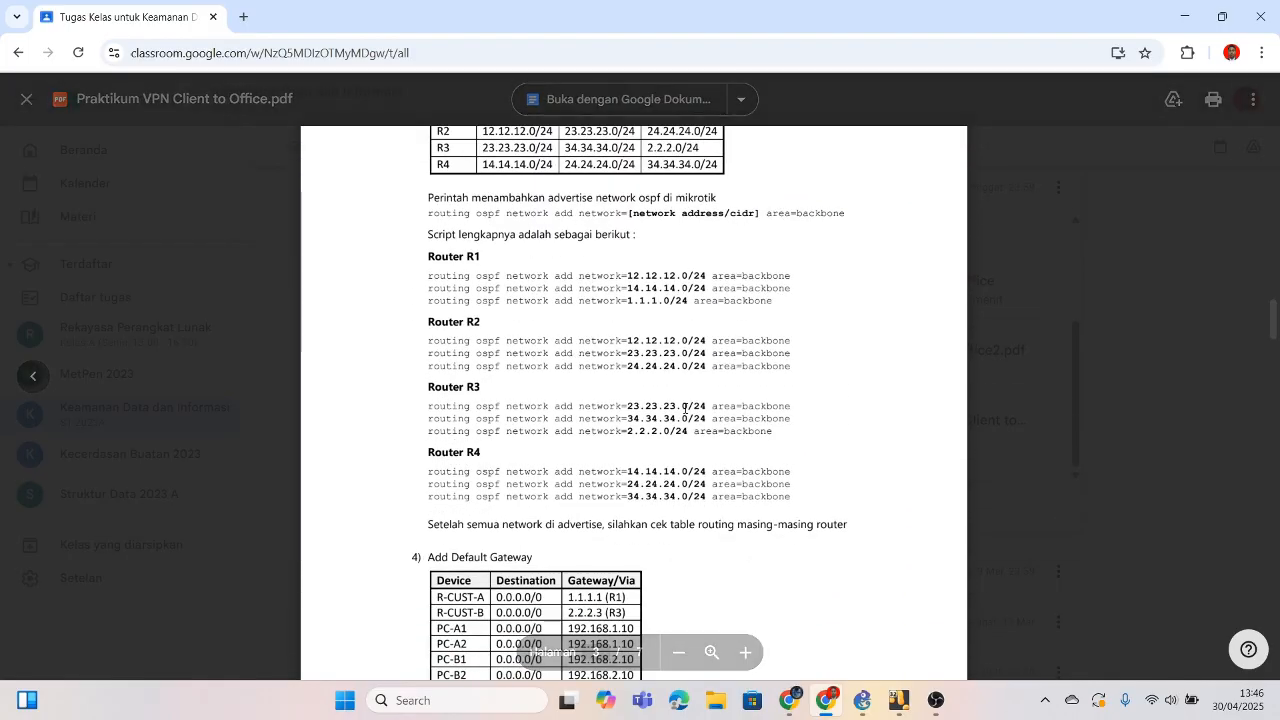
scroll(685, 408, up, 7)
scroll(685, 408, down, 3)
scroll(685, 408, up, 4)
scroll(685, 408, down, 9)
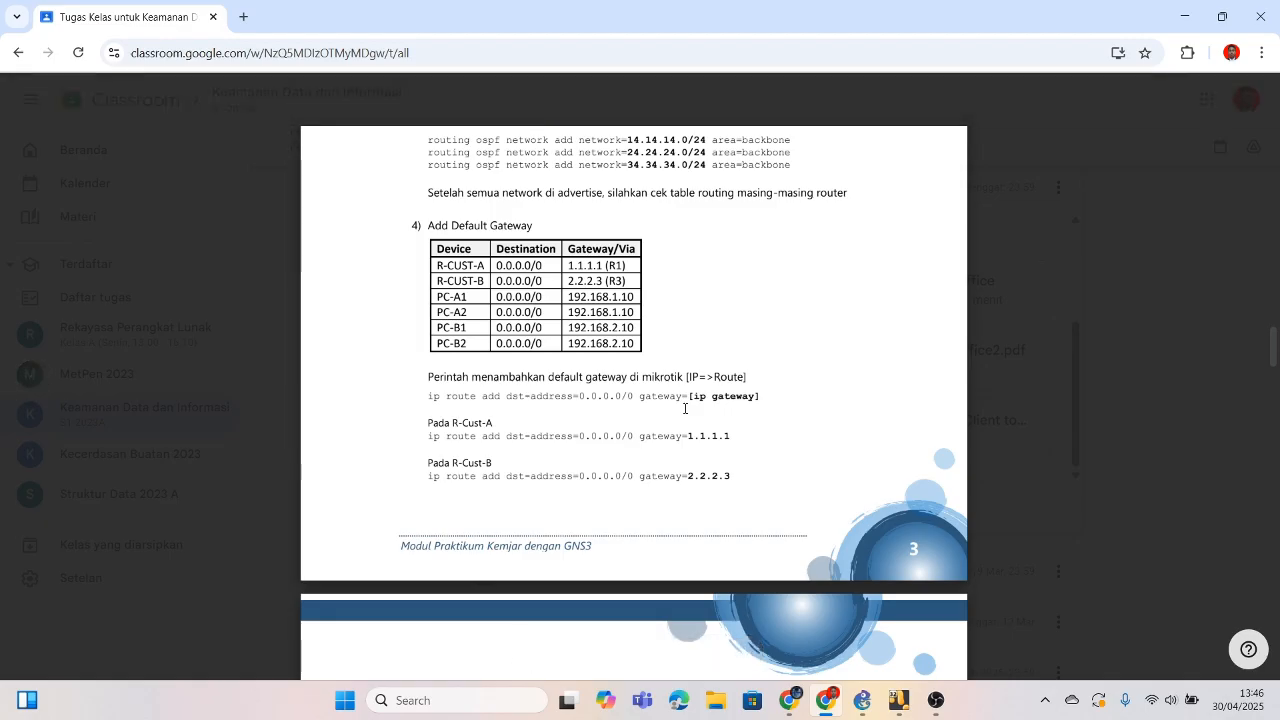
scroll(685, 408, up, 11)
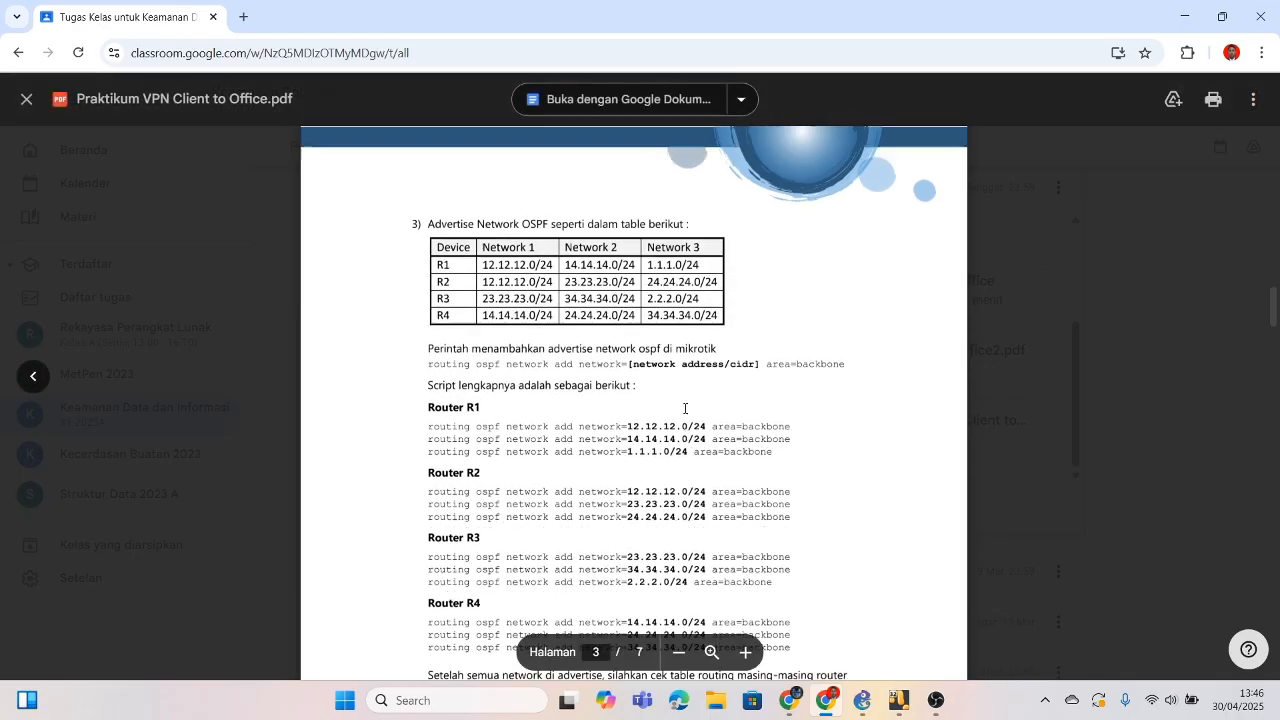
scroll(685, 408, up, 5)
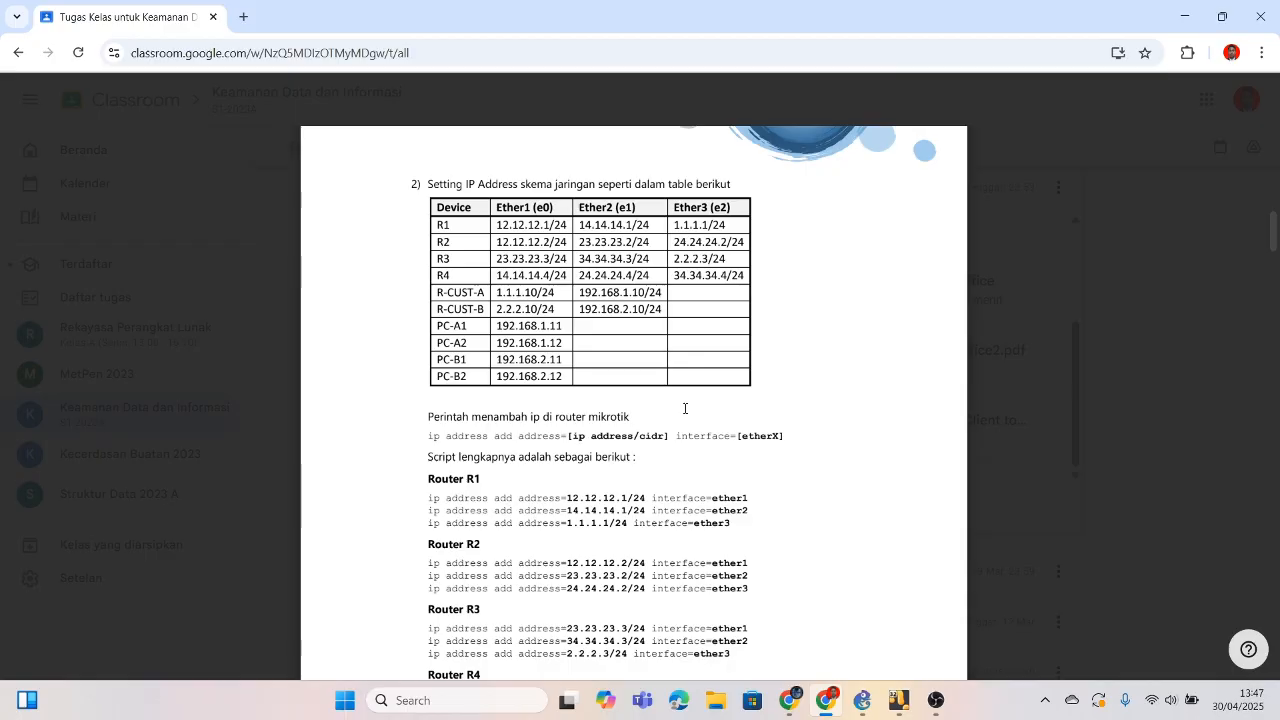
Step: Return the PDF to page 2's IP address table and bring the PC-A1 VM forward
scroll(685, 408, down, 7)
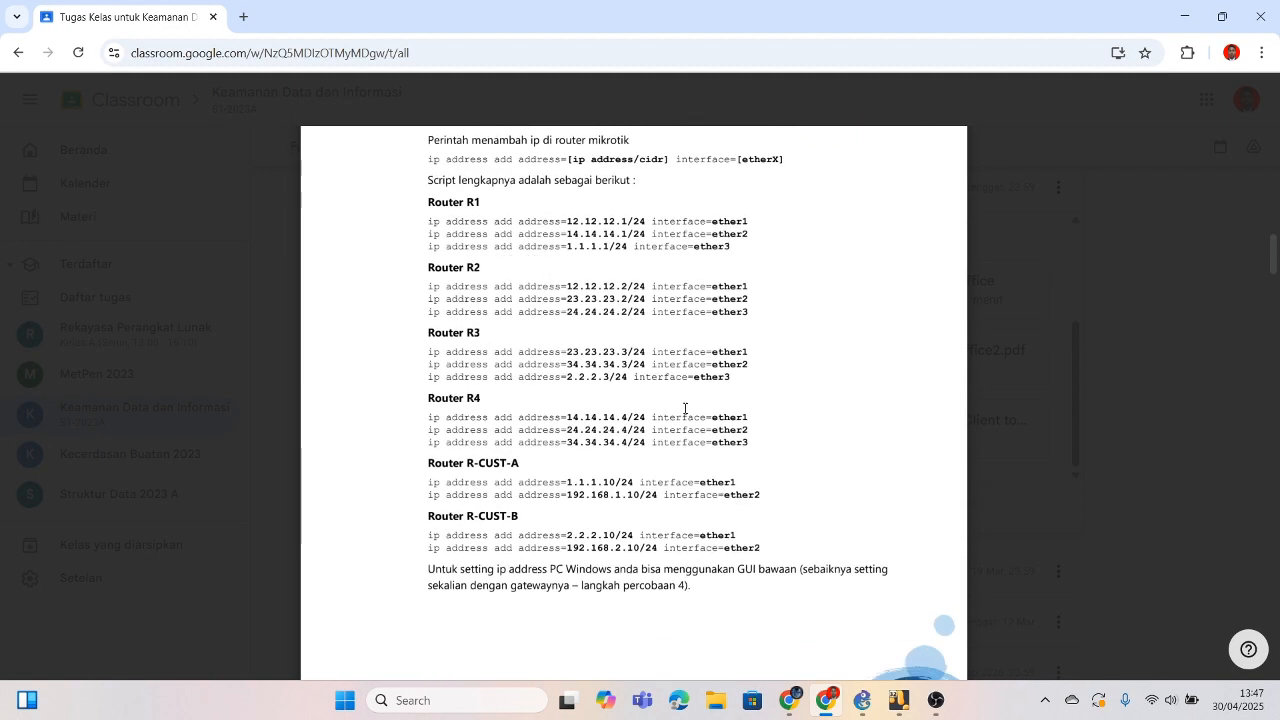
scroll(685, 408, down, 10)
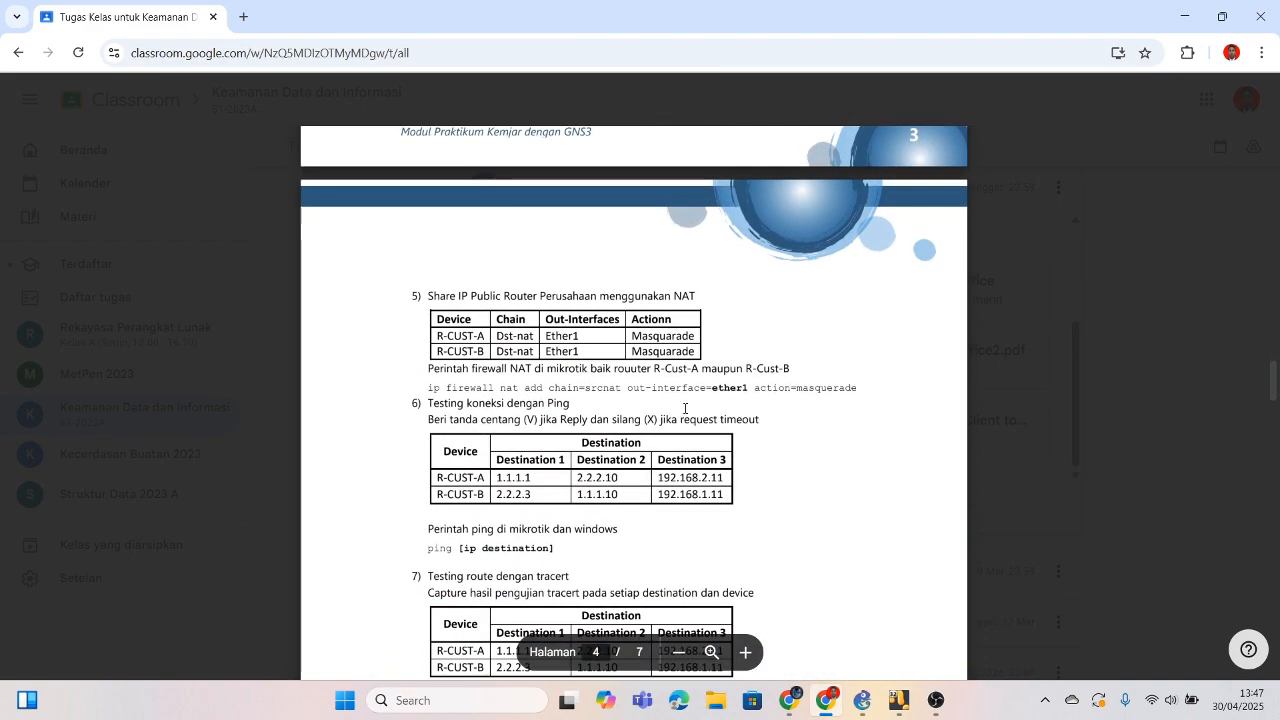
scroll(685, 408, down, 1)
scroll(685, 408, down, 1)
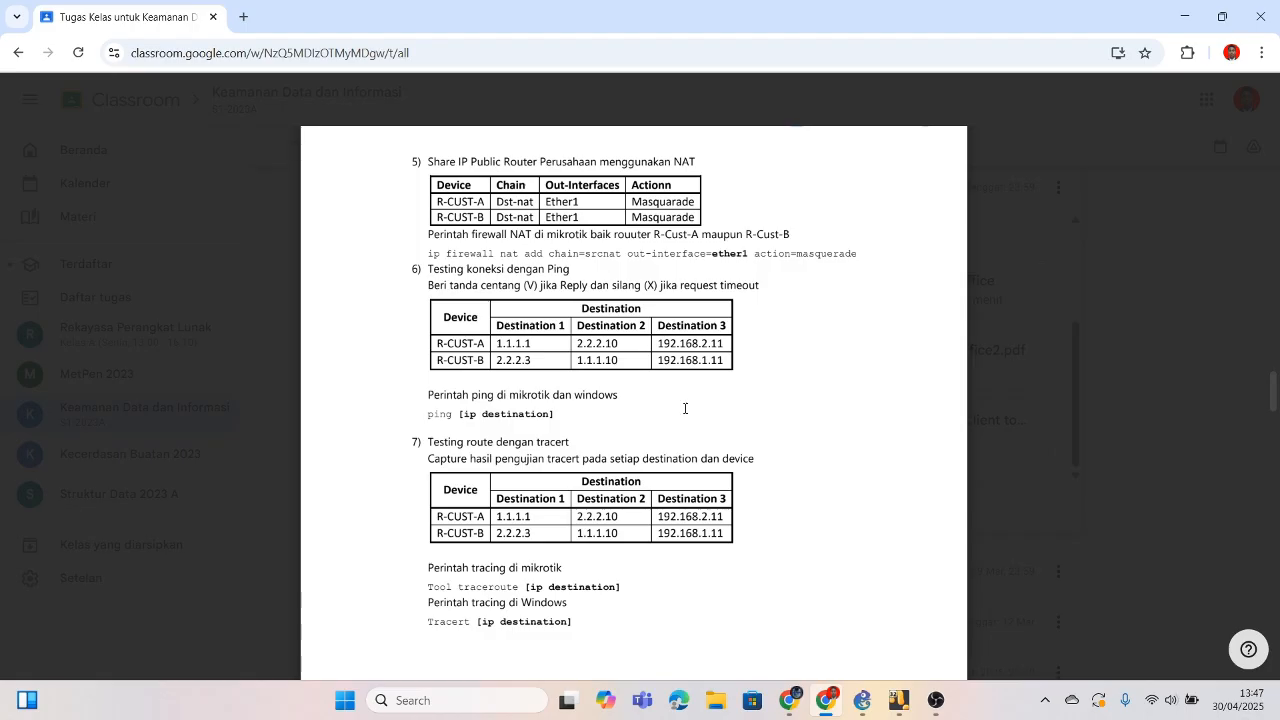
scroll(685, 408, down, 8)
scroll(685, 408, down, 4)
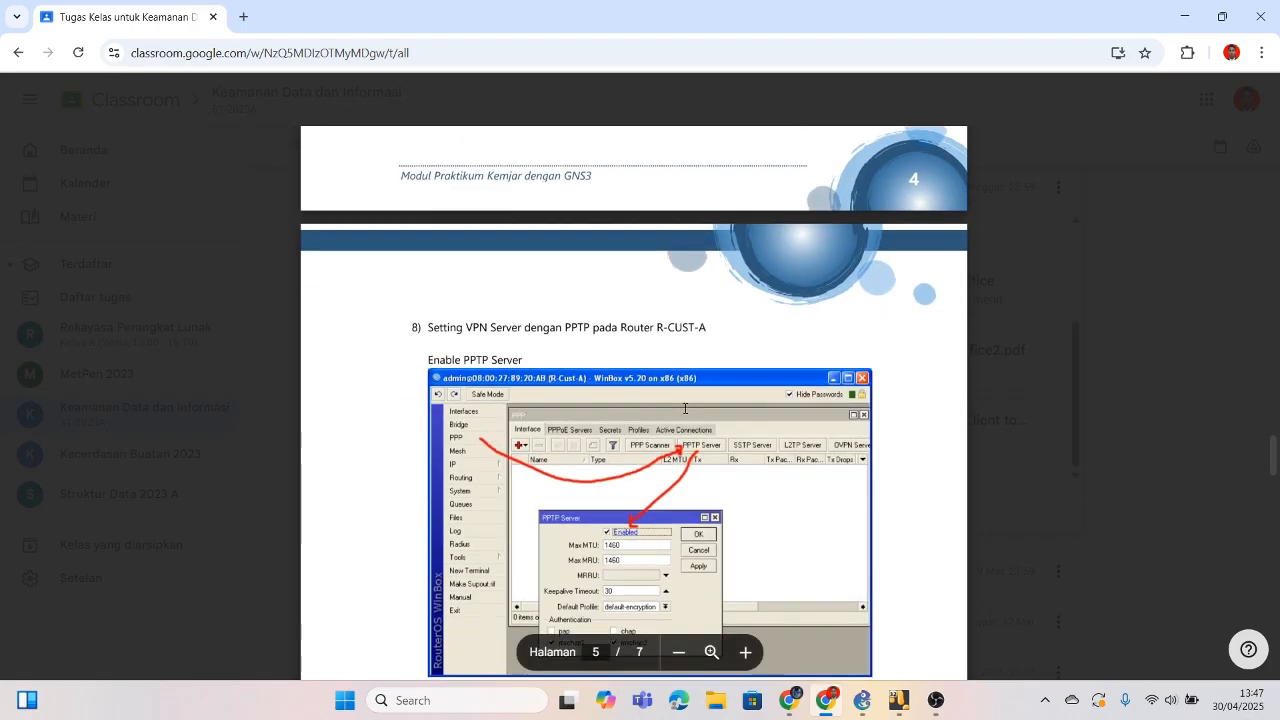
scroll(685, 408, up, 20)
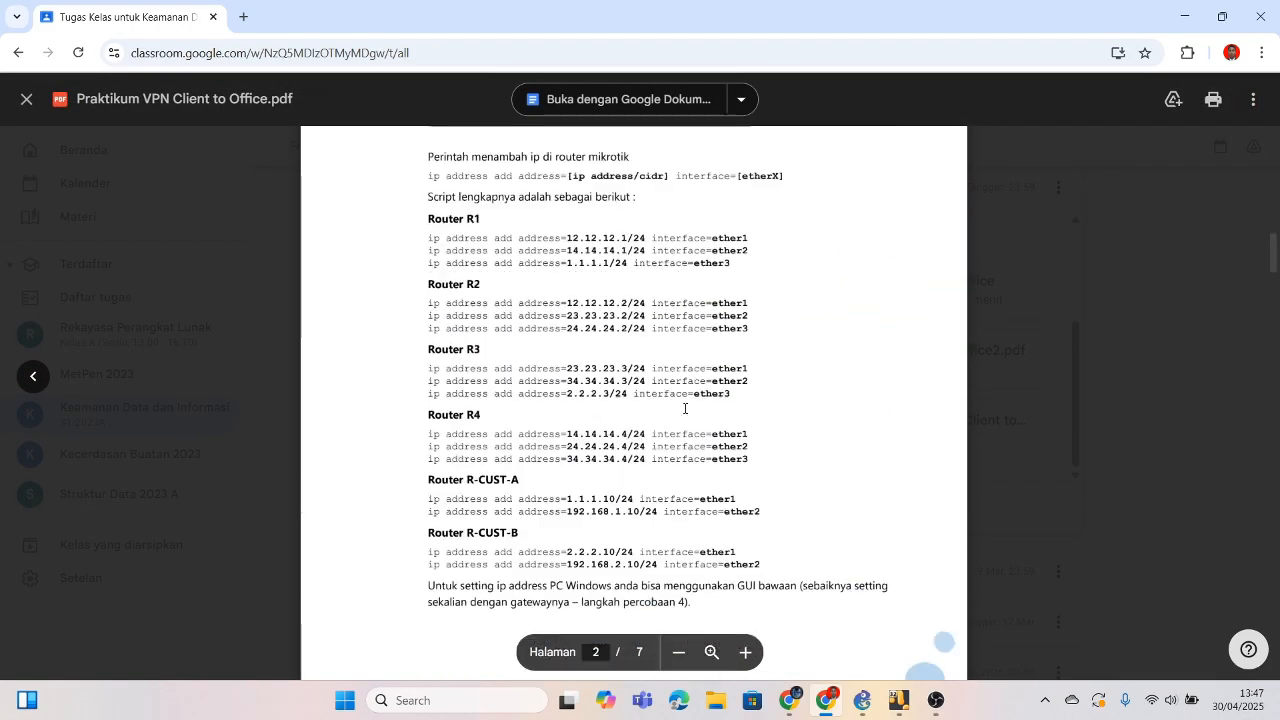
scroll(685, 408, down, 4)
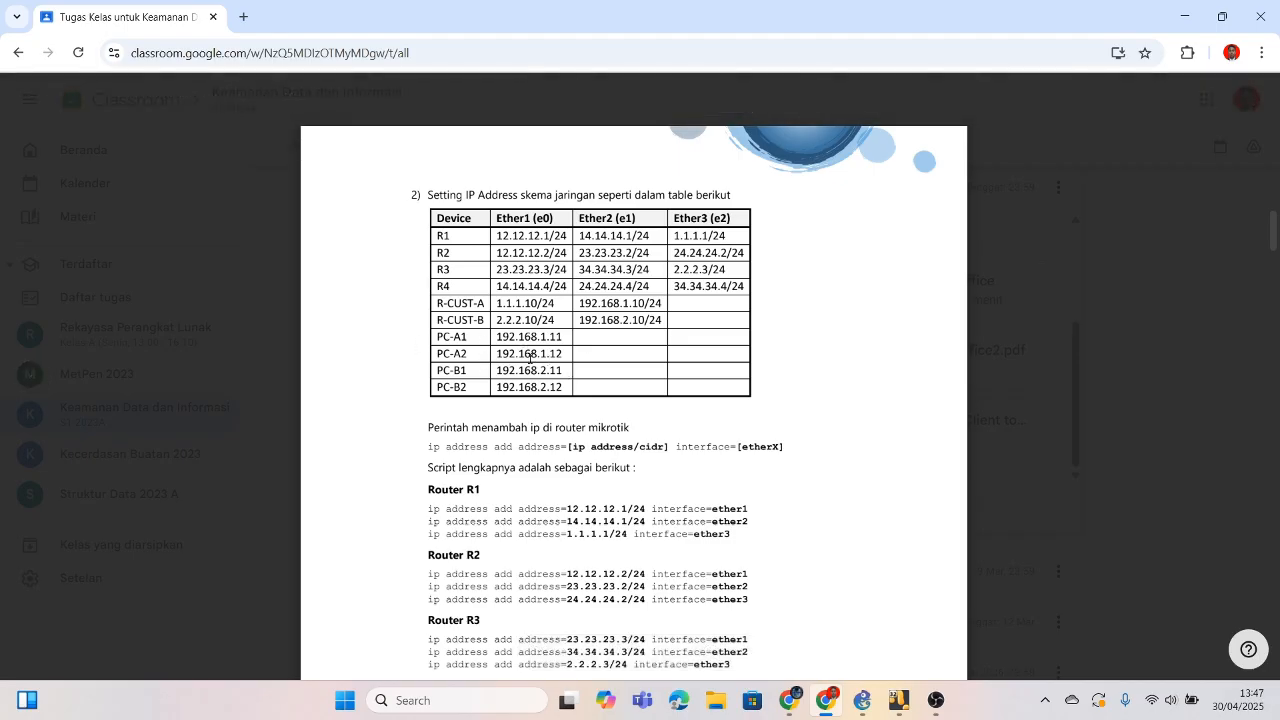
mouse_move(898, 700)
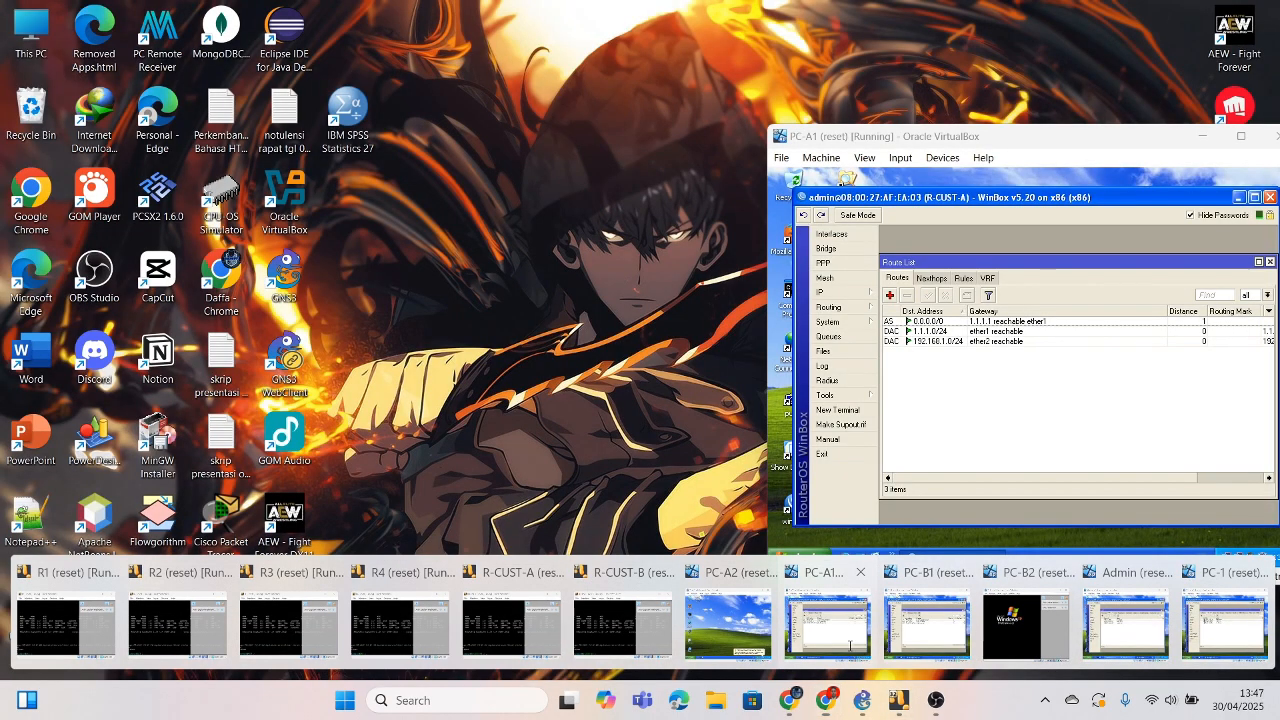
click(855, 652)
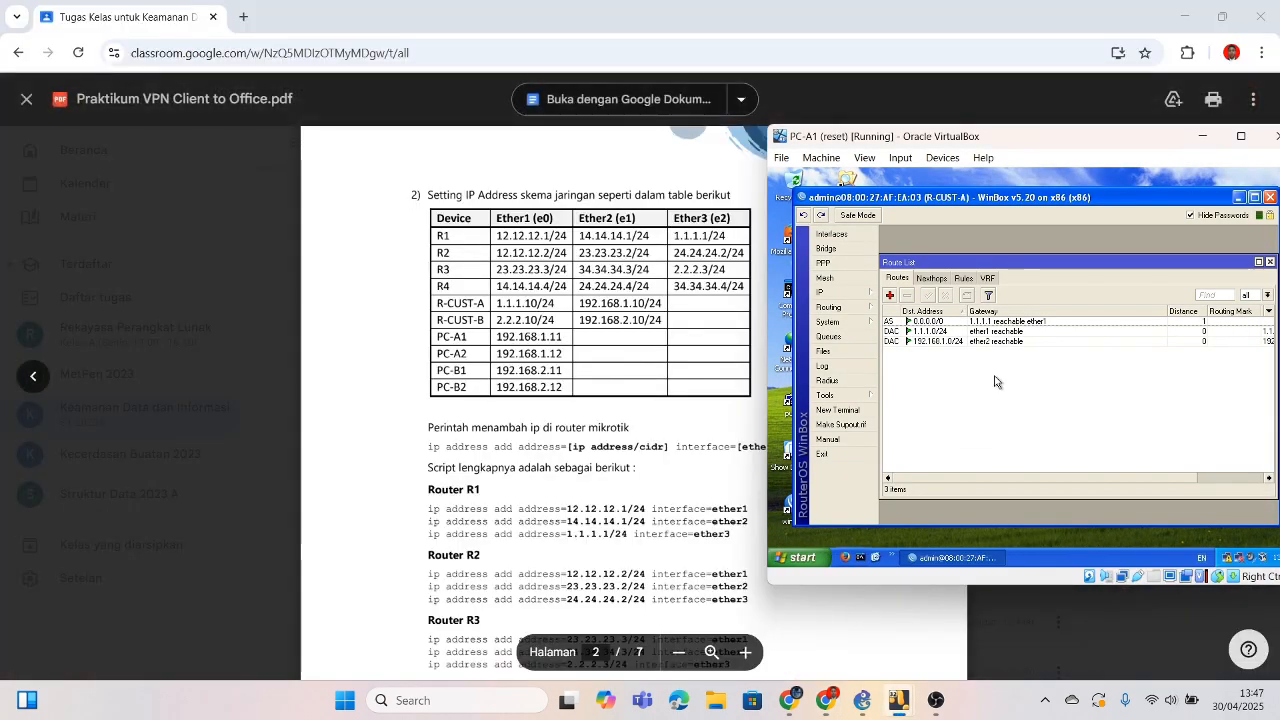
Step: Open the Local Area Connection properties from Network Connections on PC-A1
click(1240, 197)
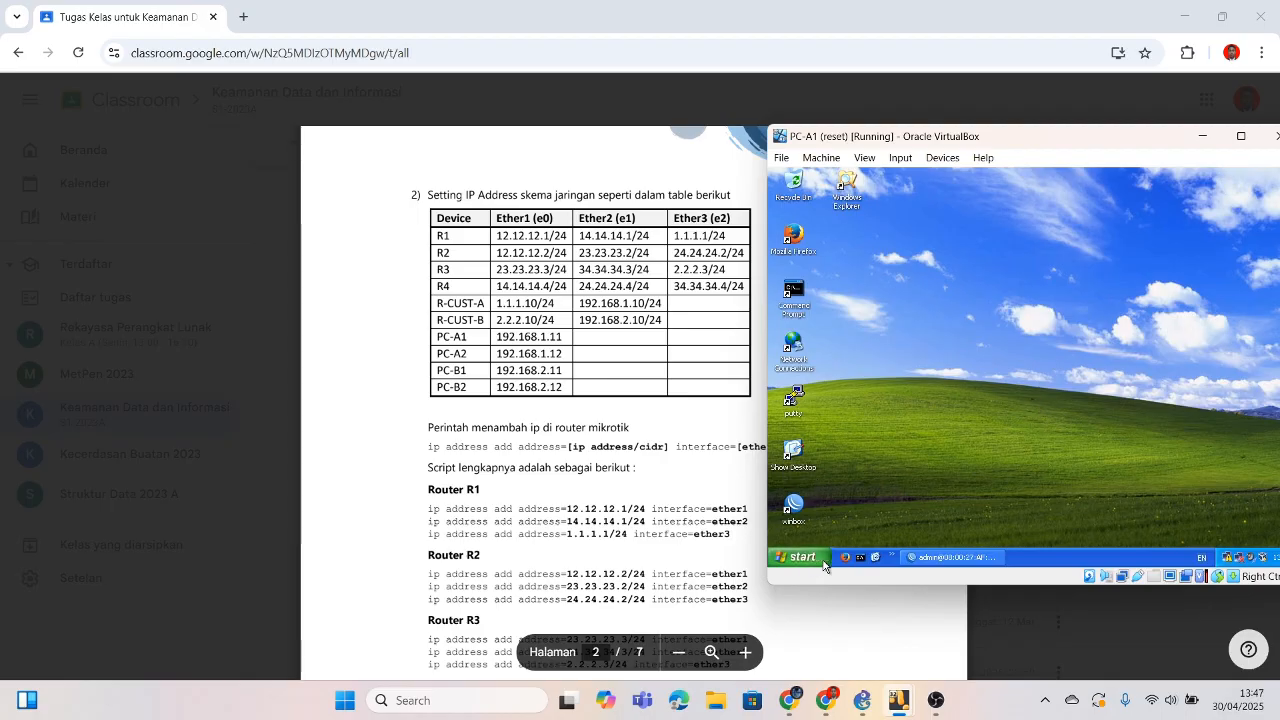
double_click(792, 352)
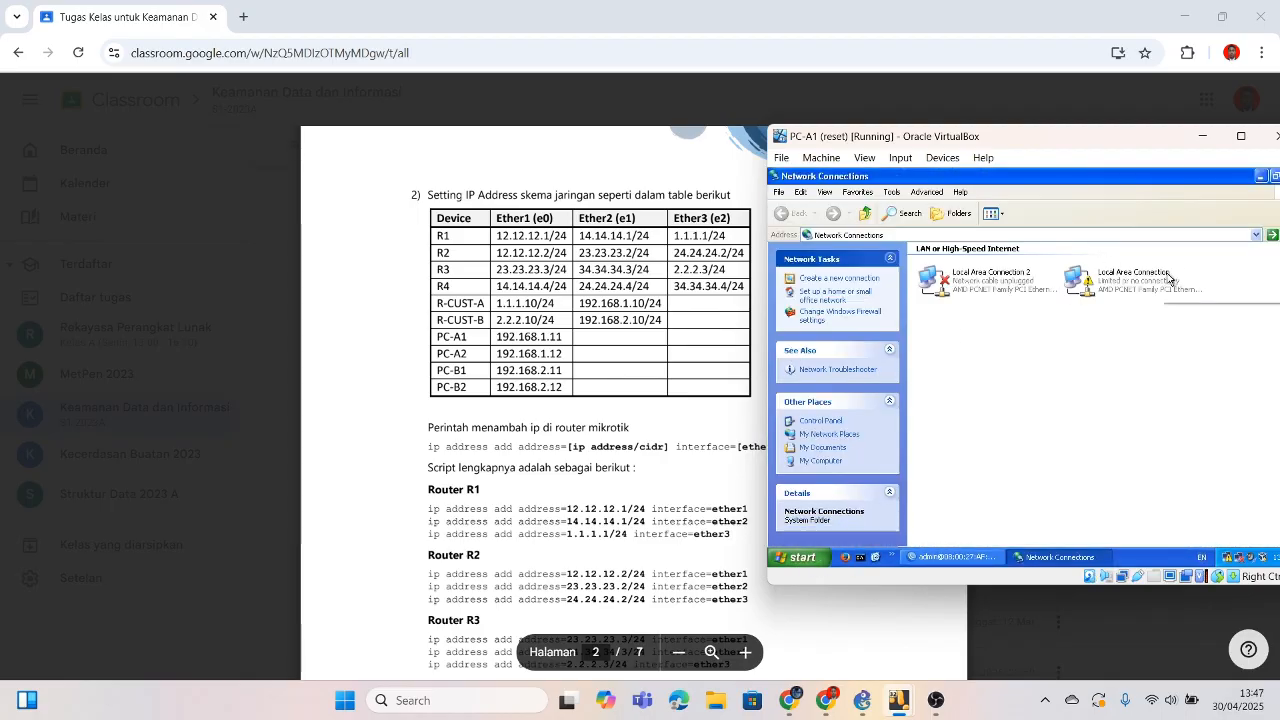
click(1109, 283)
right_click(1105, 277)
click(1089, 291)
click(952, 470)
Step: Set TCP/IP to static IP 192.168.1.12 with mask 255.255.255.0 and apply
click(879, 327)
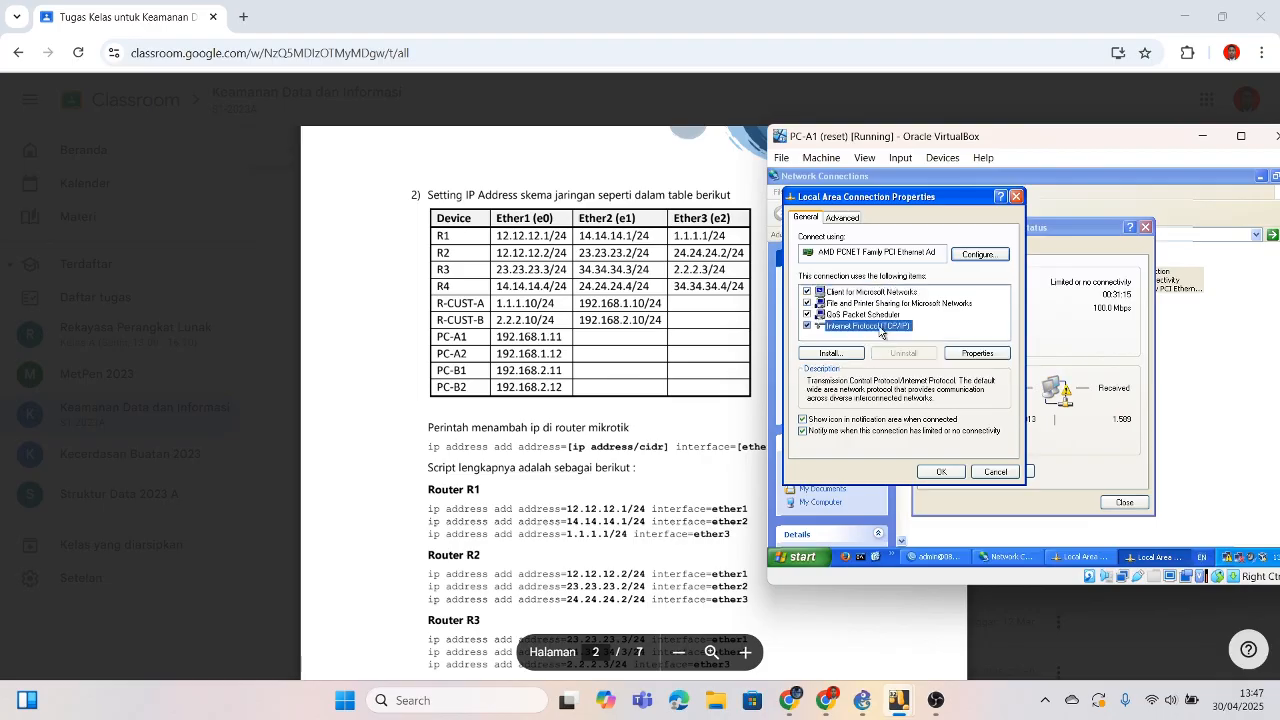
click(978, 356)
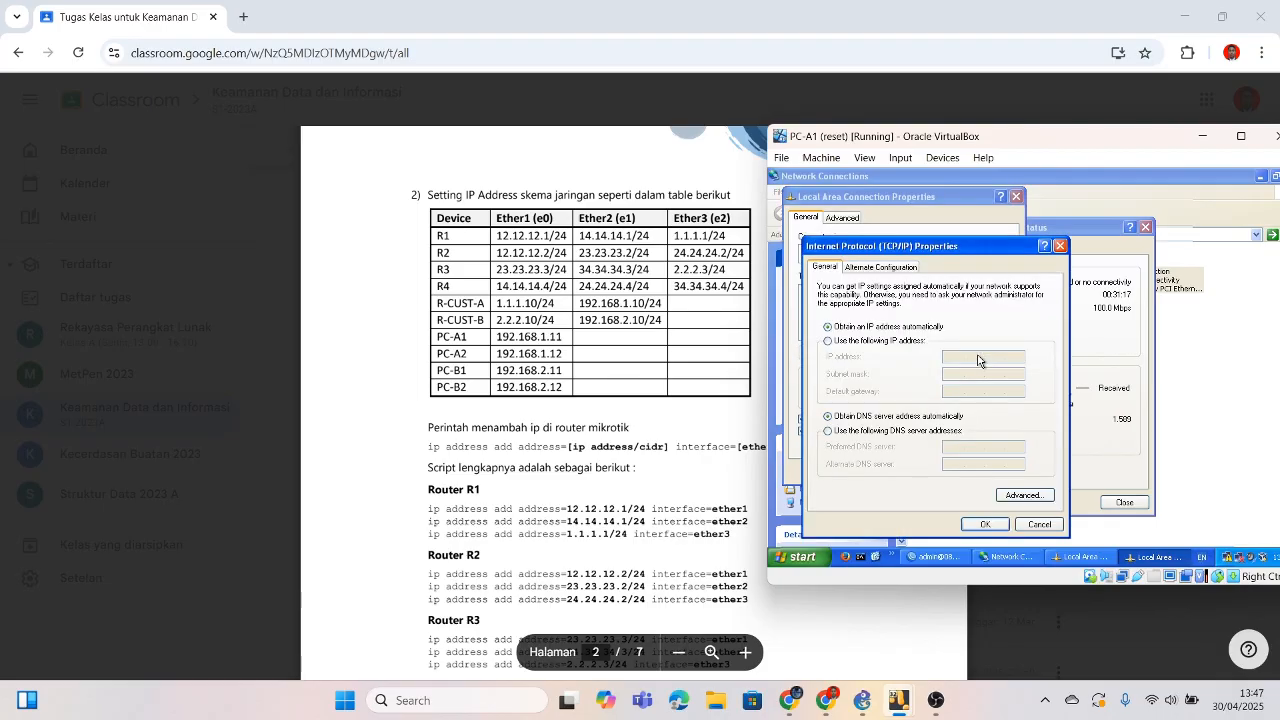
click(878, 342)
click(955, 357)
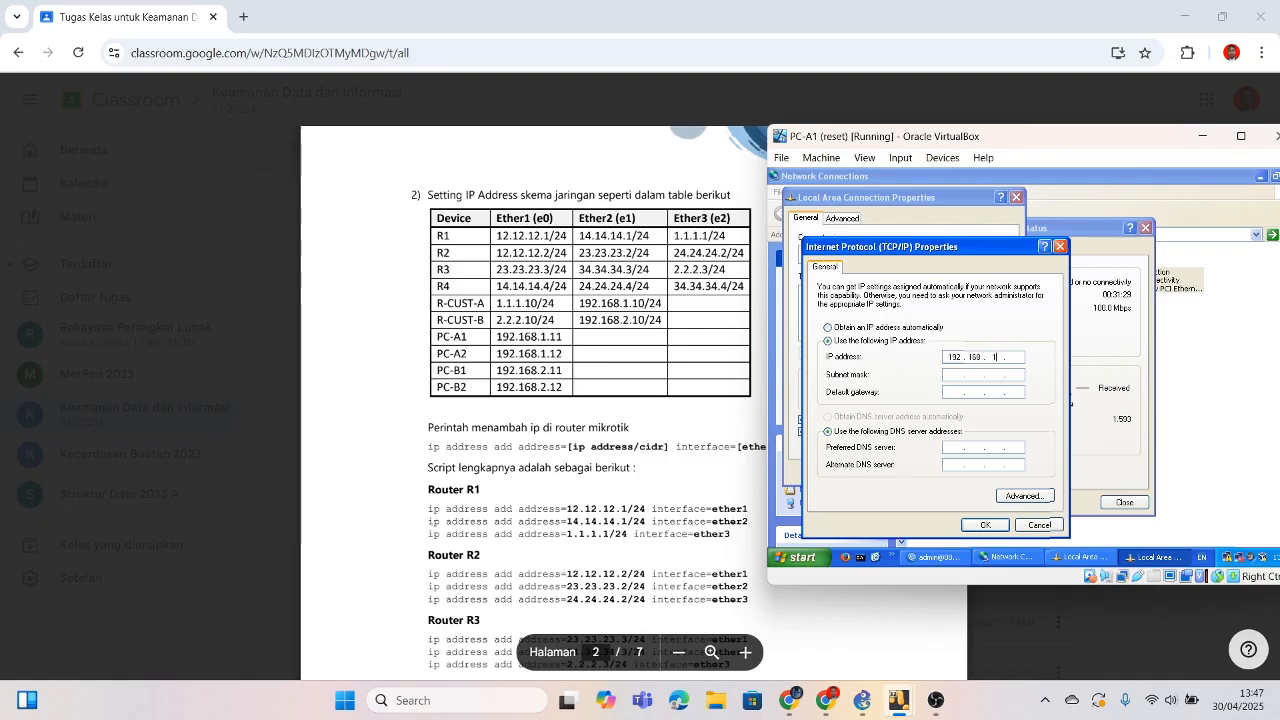
key(Tab)
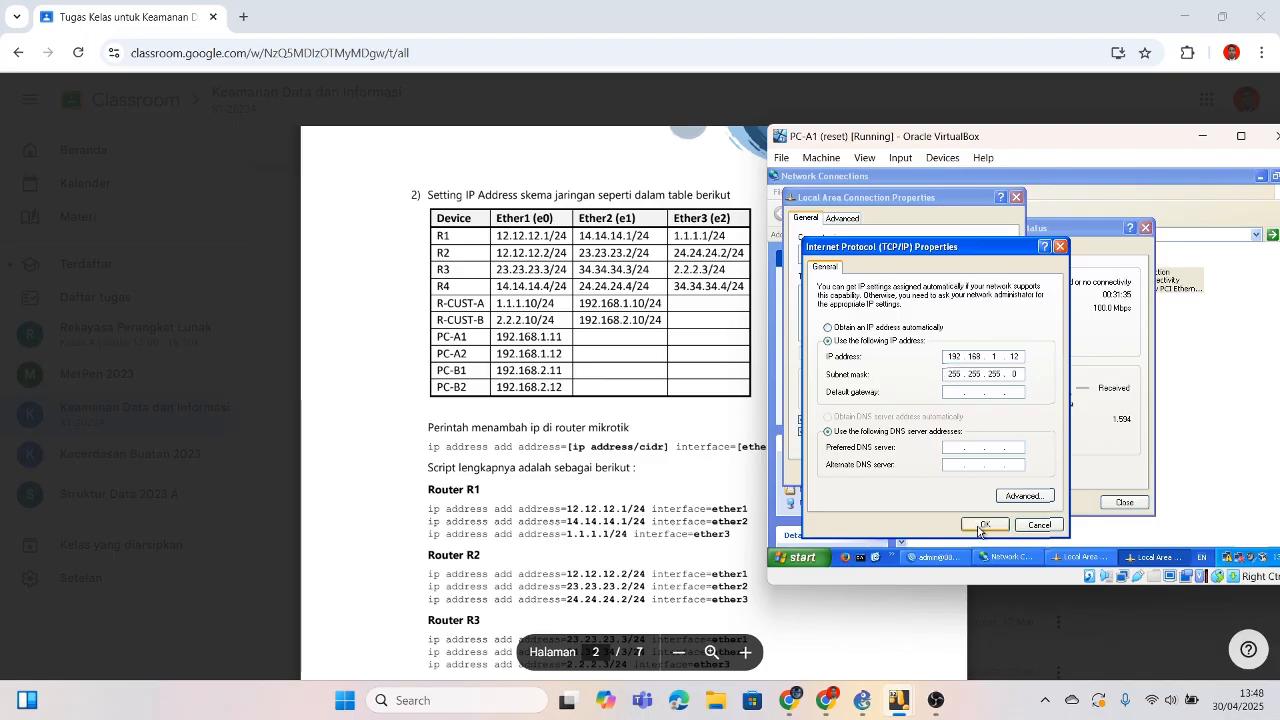
click(981, 526)
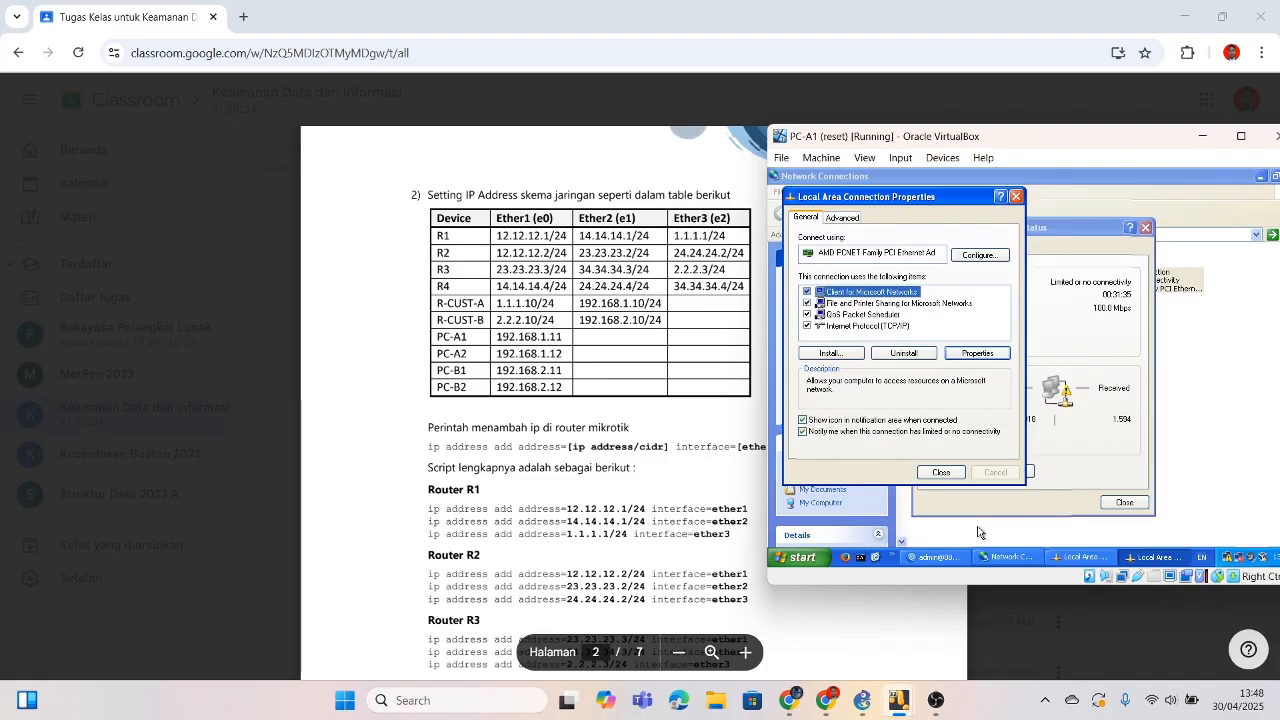
click(940, 474)
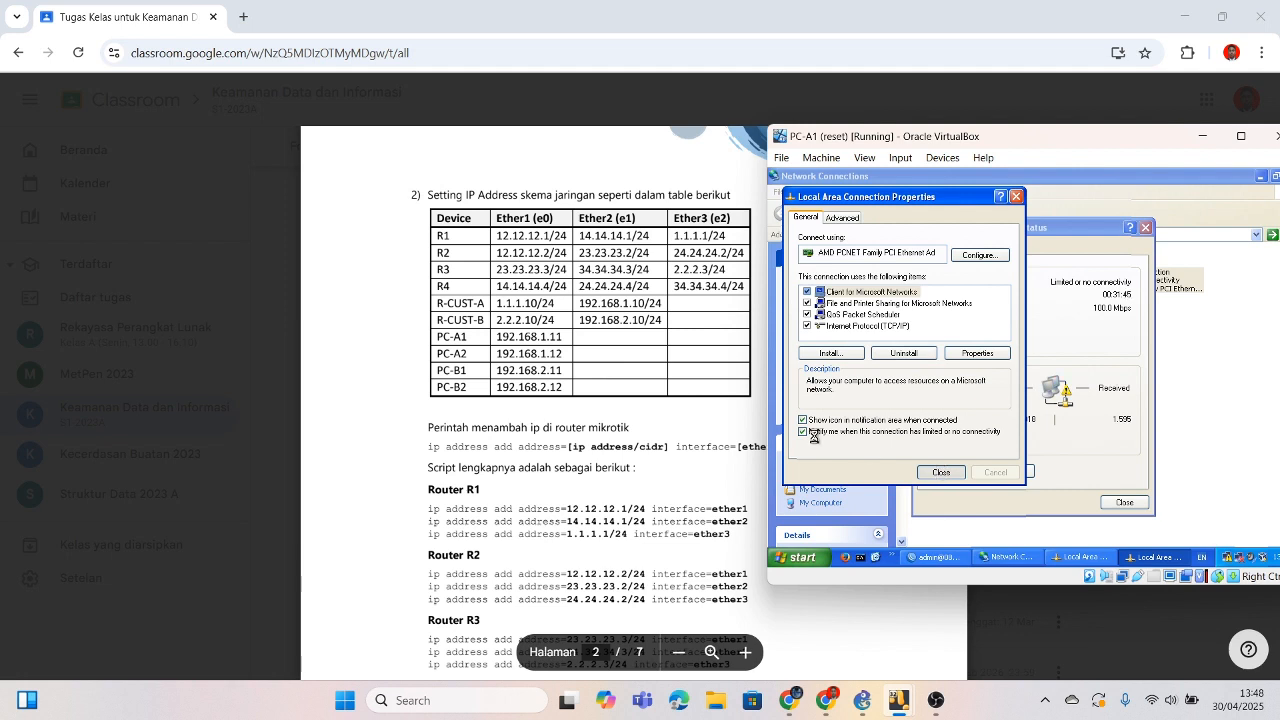
Step: Scroll the lab PDF to section 4's Add Default Gateway table and return to PC-A1
click(680, 447)
scroll(680, 447, down, 15)
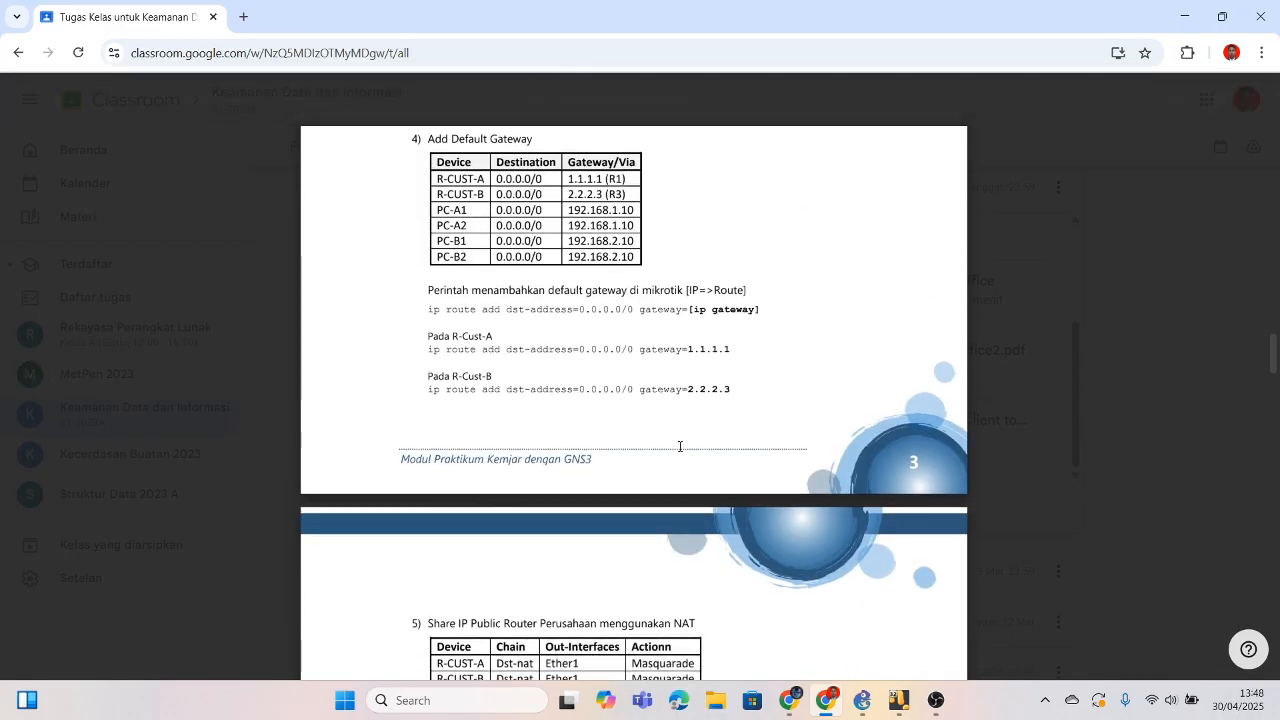
scroll(680, 447, up, 1)
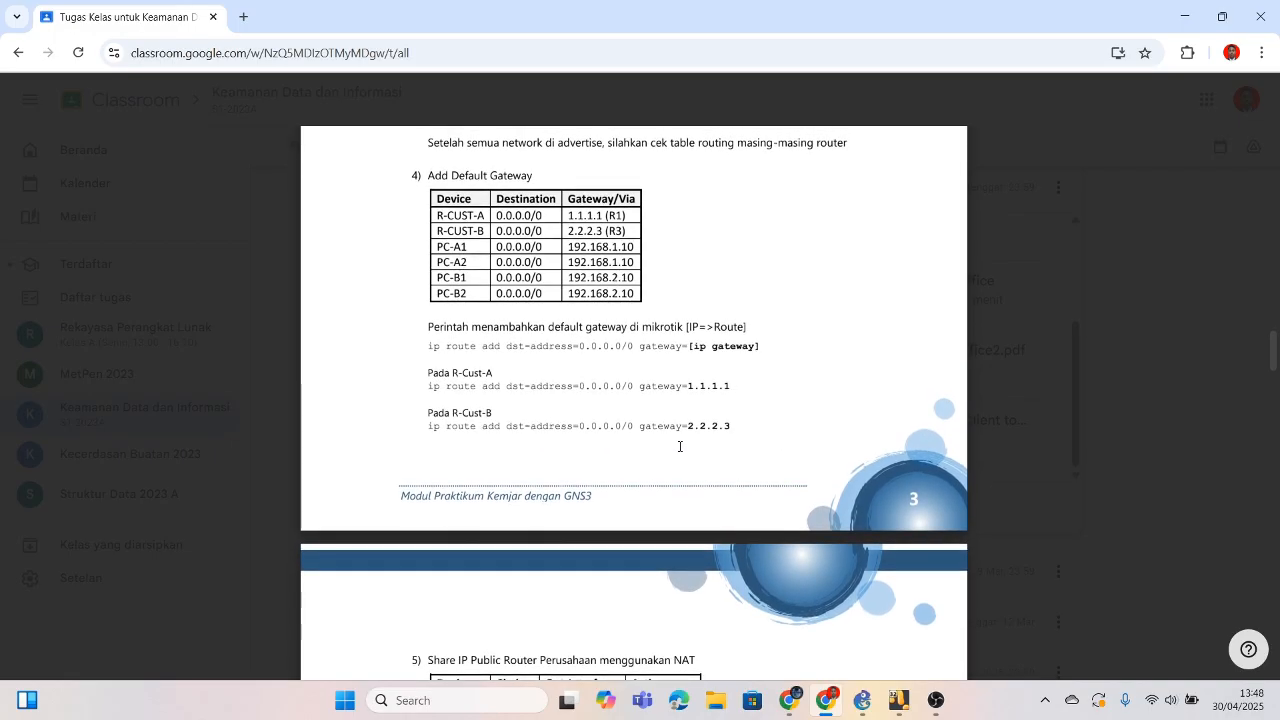
scroll(679, 447, up, 3)
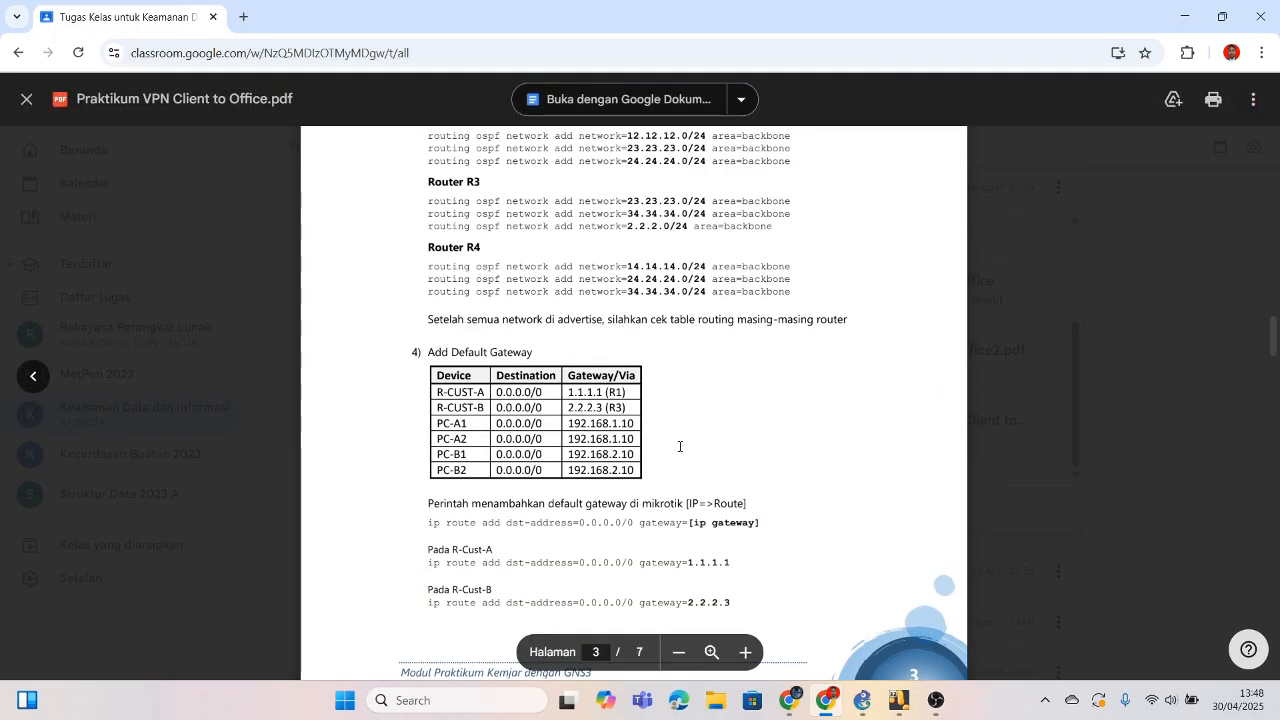
scroll(679, 447, up, 8)
scroll(679, 447, down, 9)
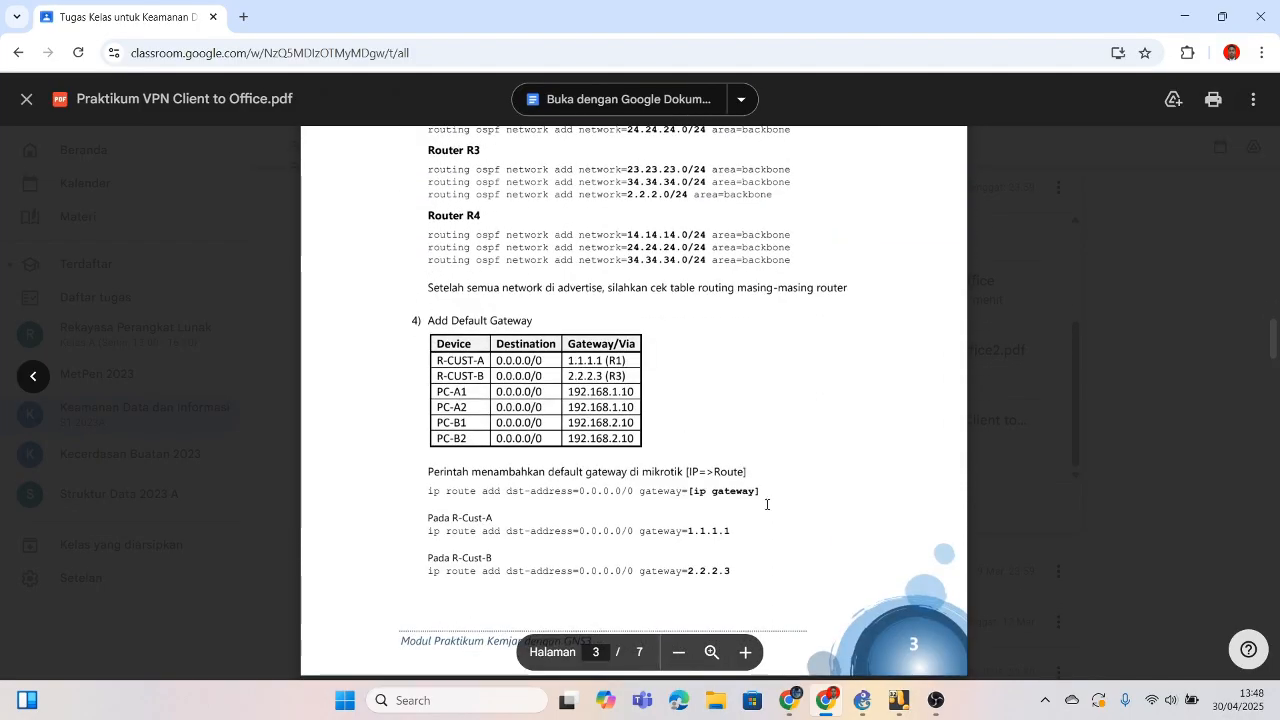
mouse_move(898, 700)
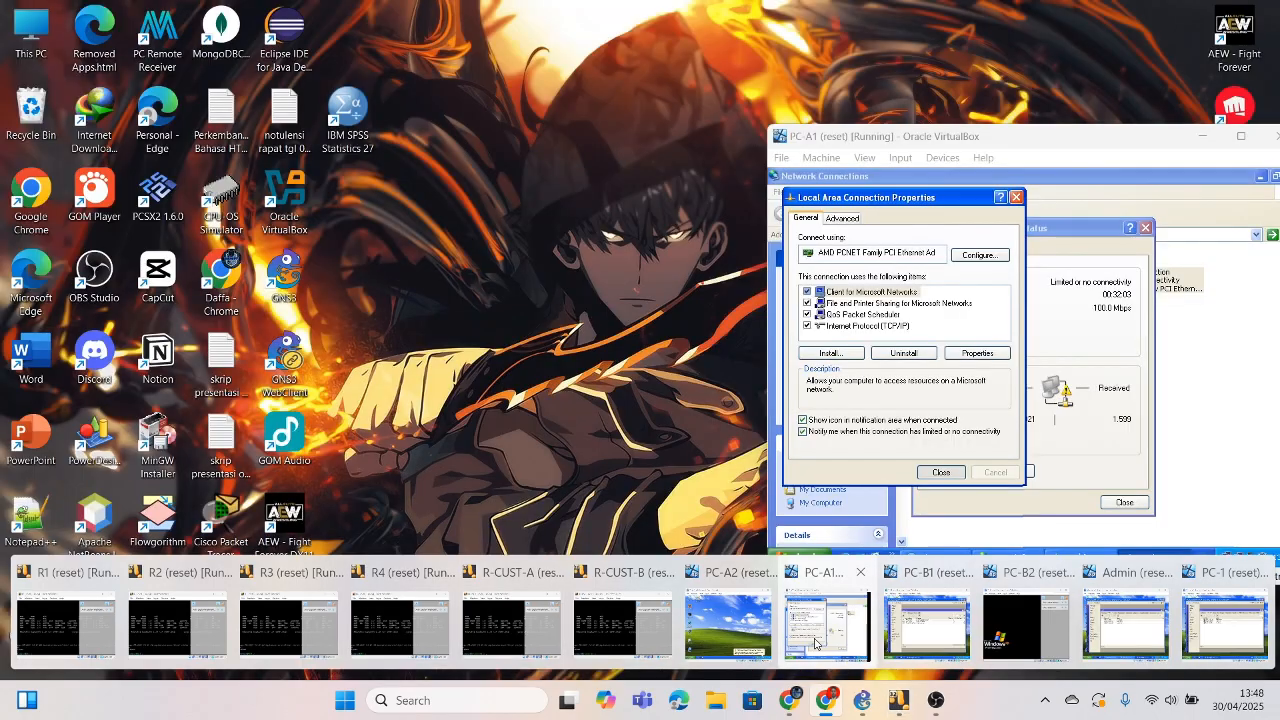
click(815, 642)
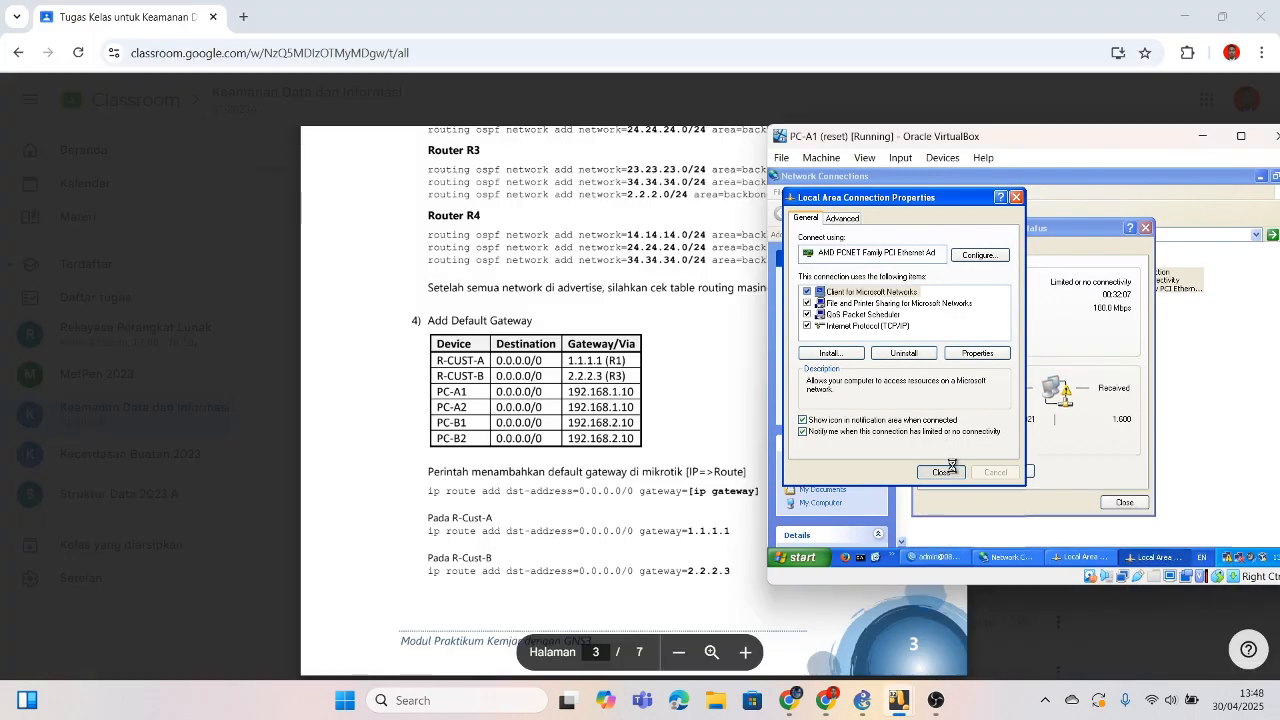
Step: Recheck the gateway table in the PDF and bring the PC-A1 window back in front
click(674, 430)
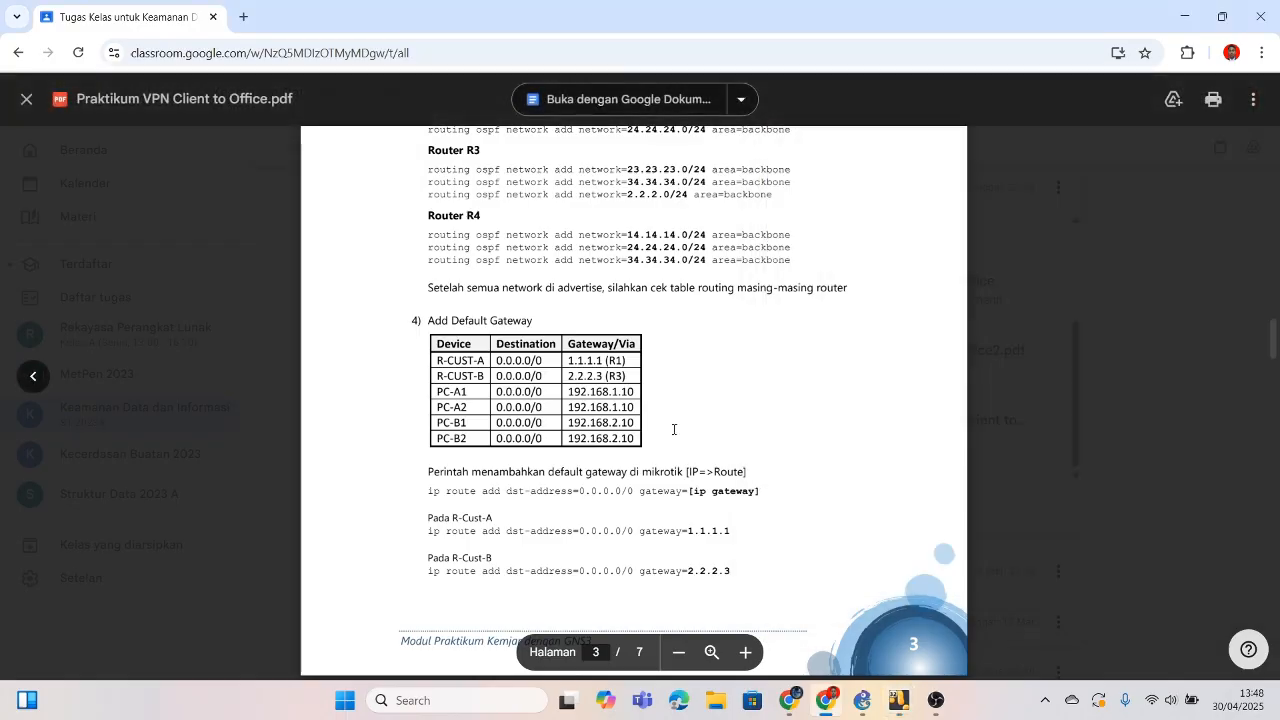
scroll(674, 430, down, 1)
scroll(674, 430, down, 4)
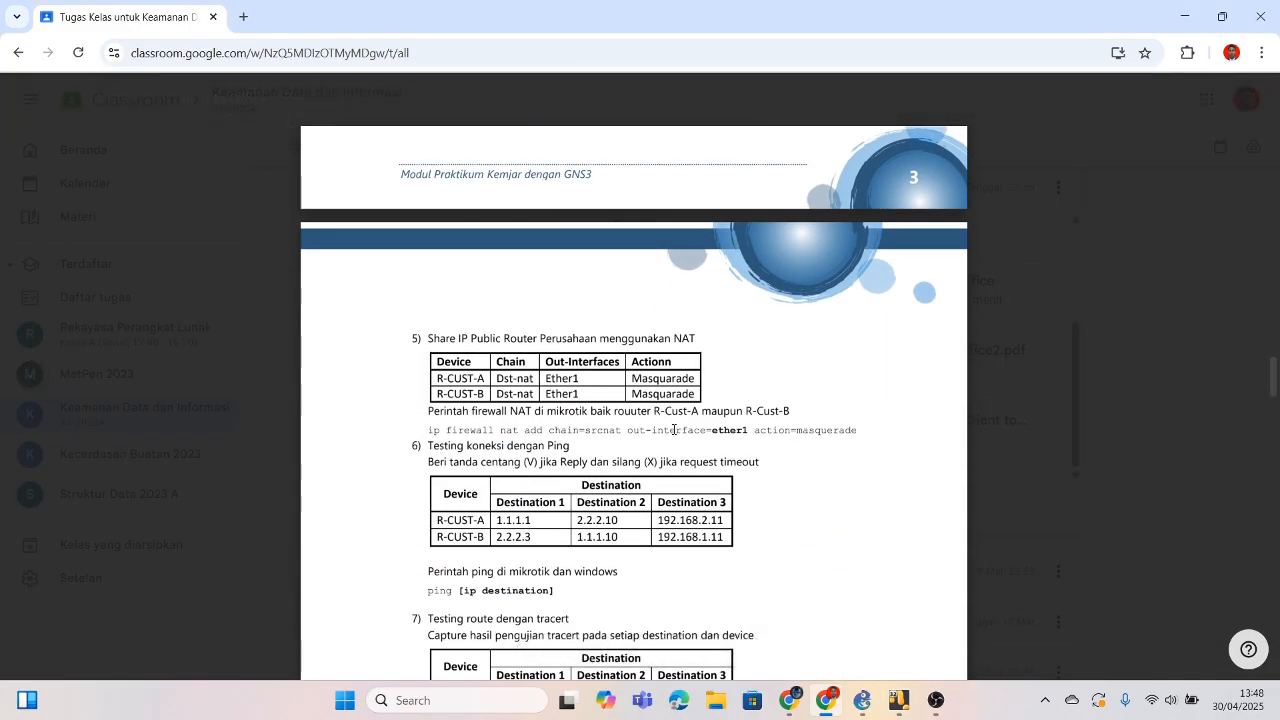
scroll(674, 430, up, 5)
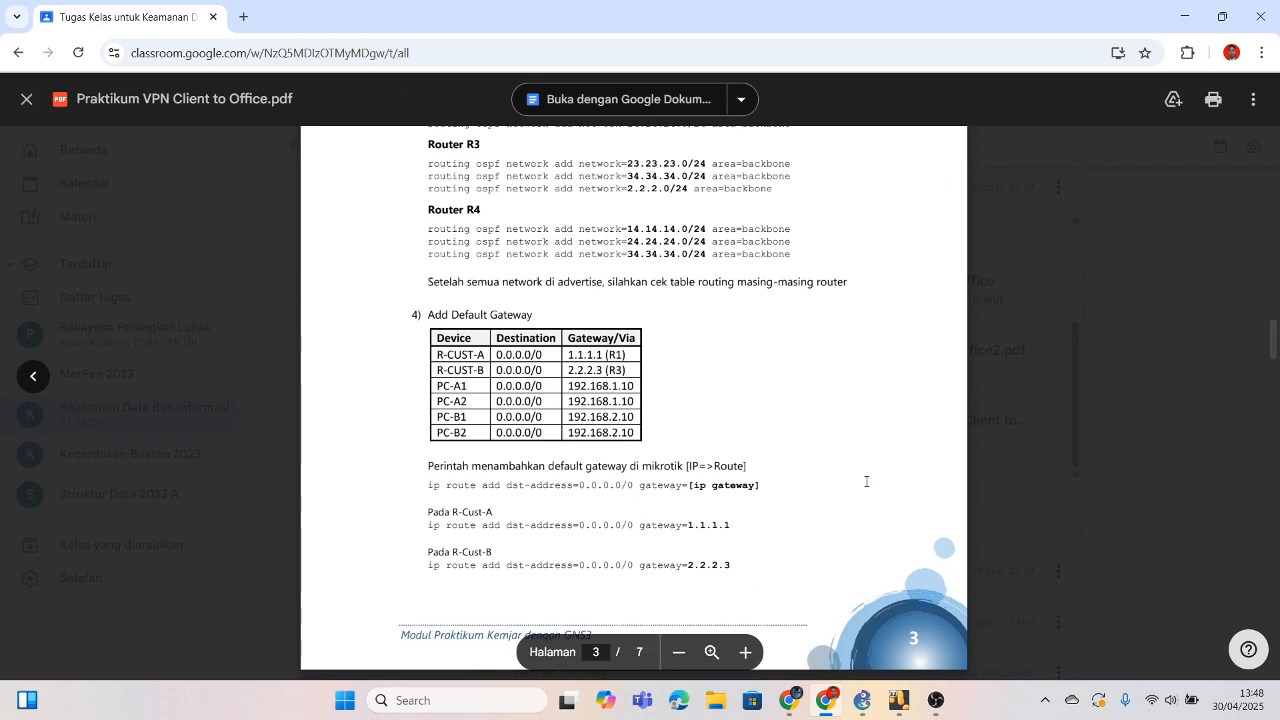
mouse_move(907, 708)
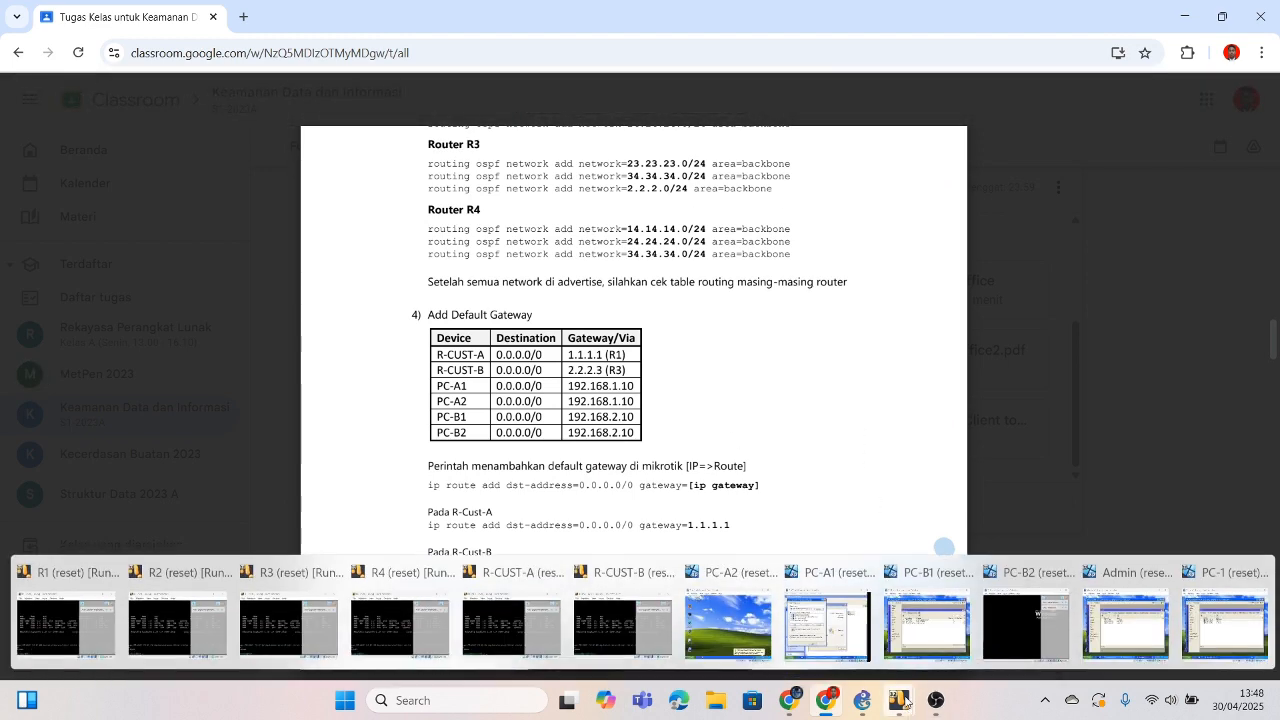
click(826, 625)
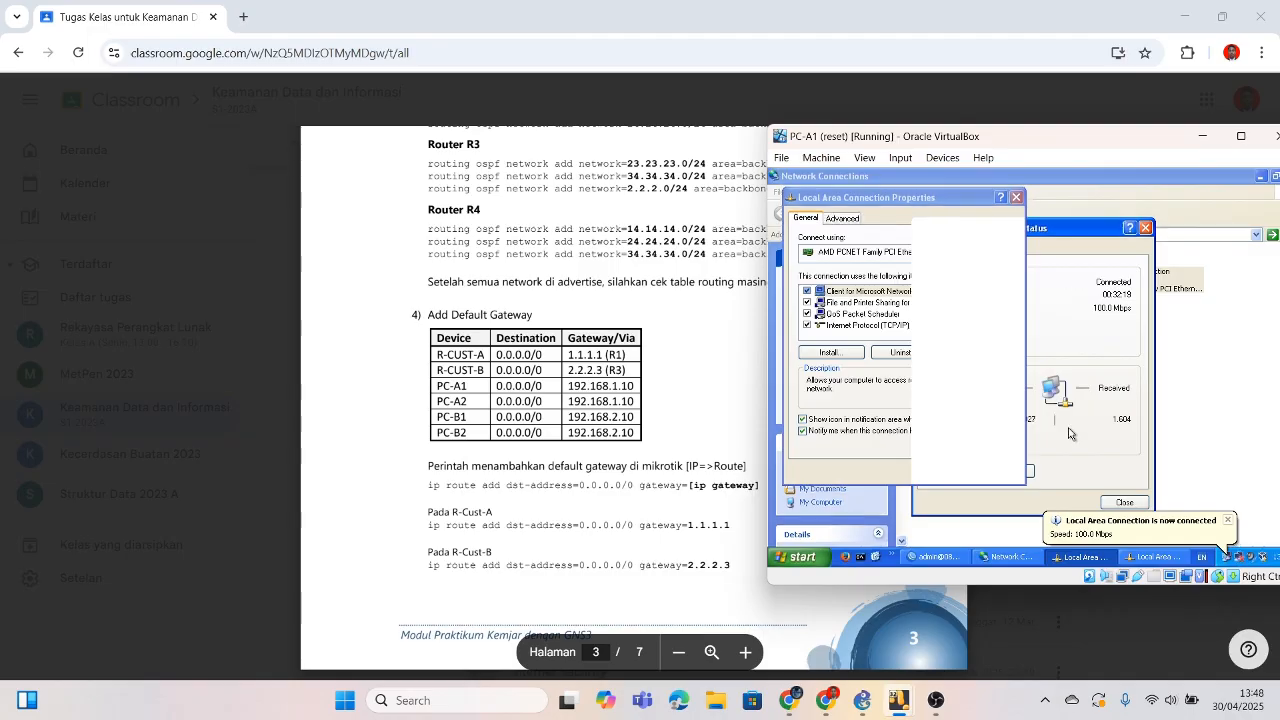
Step: Open the Internet Protocol (TCP/IP) properties of PC-A1's Local Area Connection
click(1173, 449)
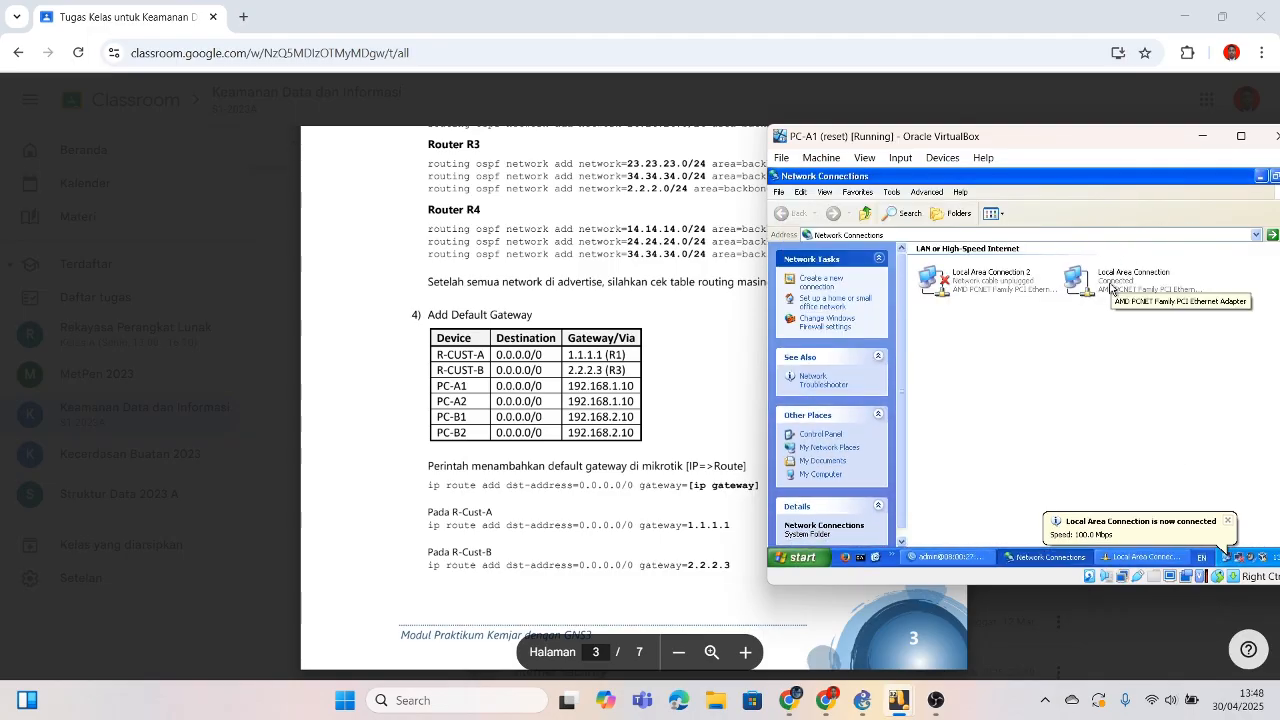
right_click(1110, 289)
click(1118, 392)
click(880, 325)
click(980, 353)
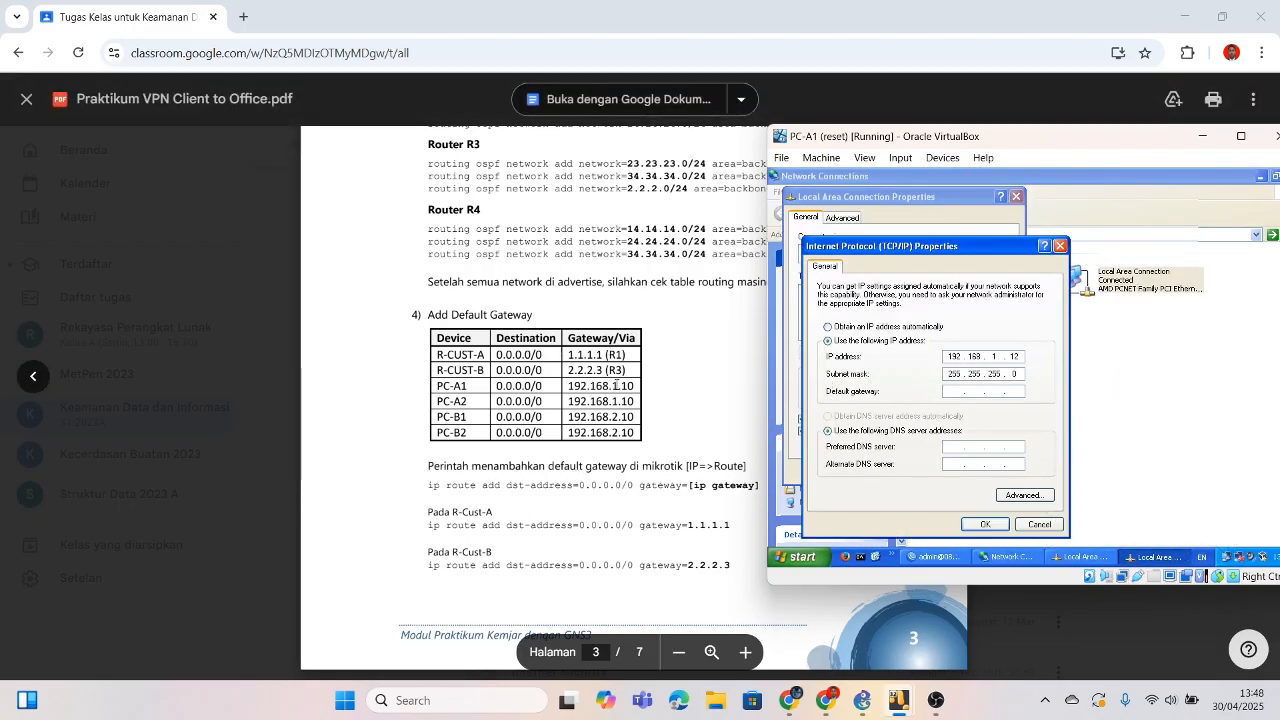
Step: Save default gateway 192.168.1.10, close the connection properties, and minimize PC-A1
scroll(608, 354, up, 10)
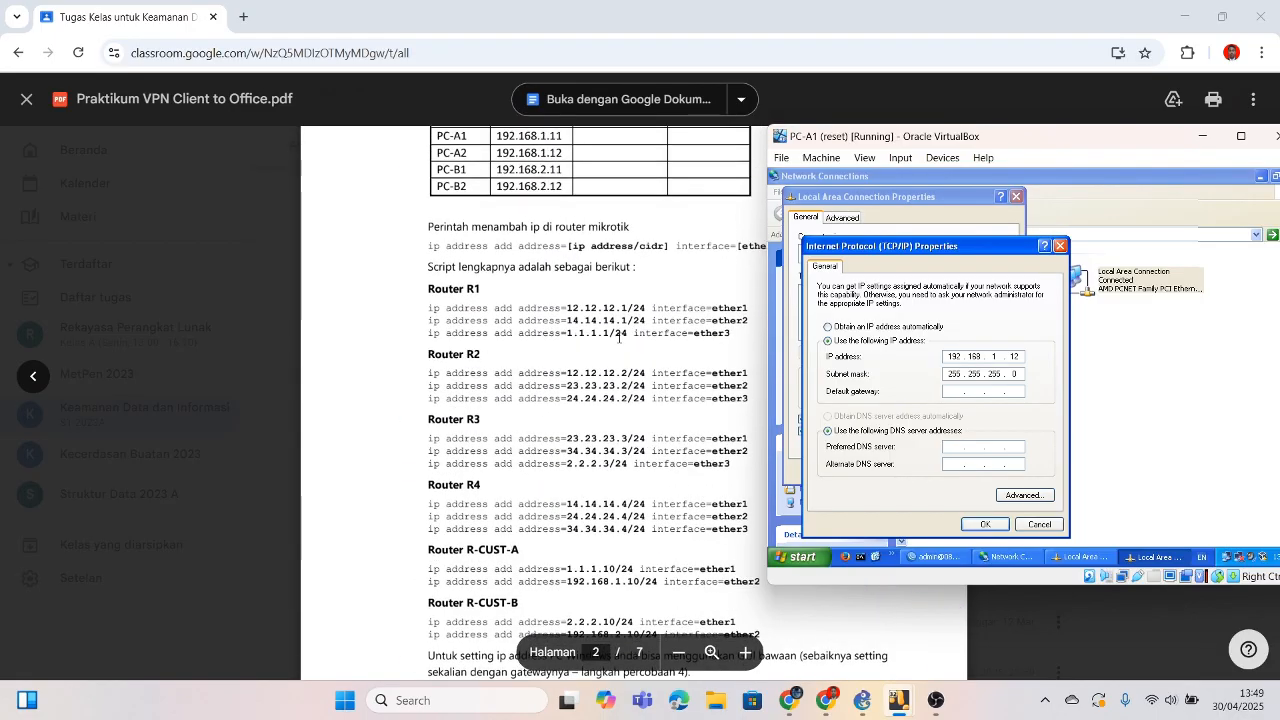
scroll(618, 338, up, 4)
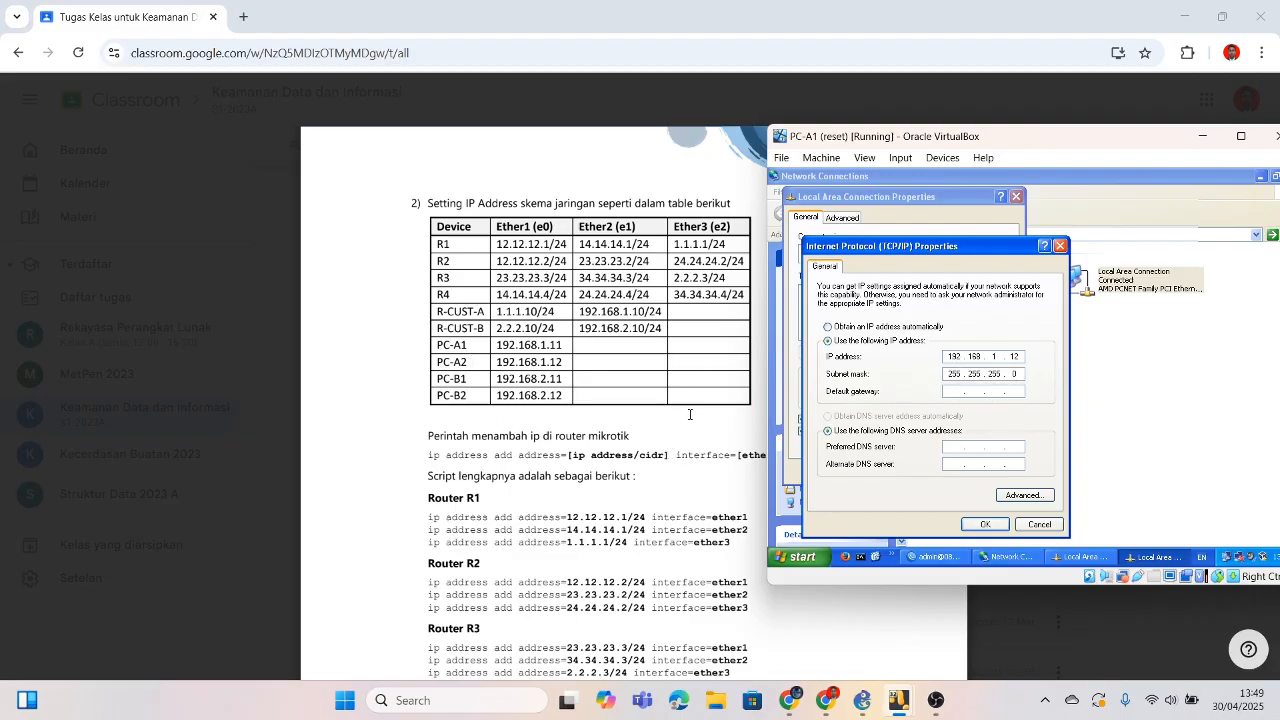
scroll(690, 414, down, 15)
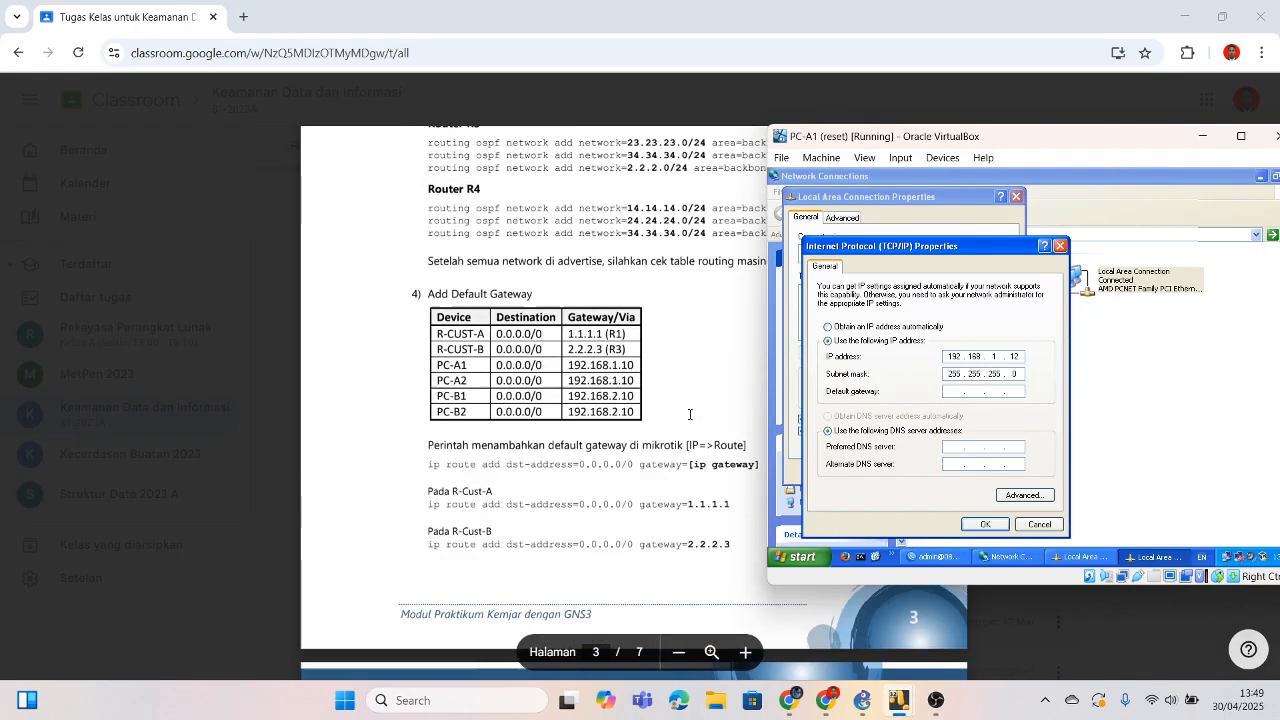
scroll(690, 414, up, 2)
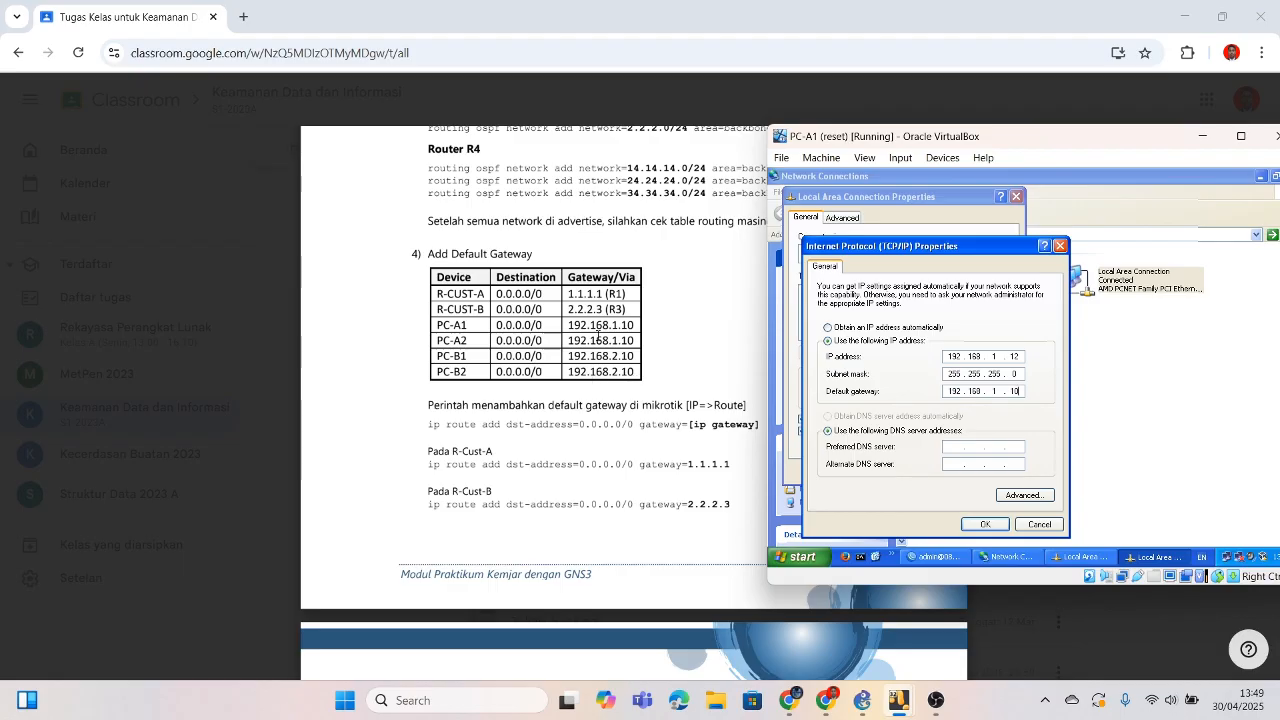
click(985, 524)
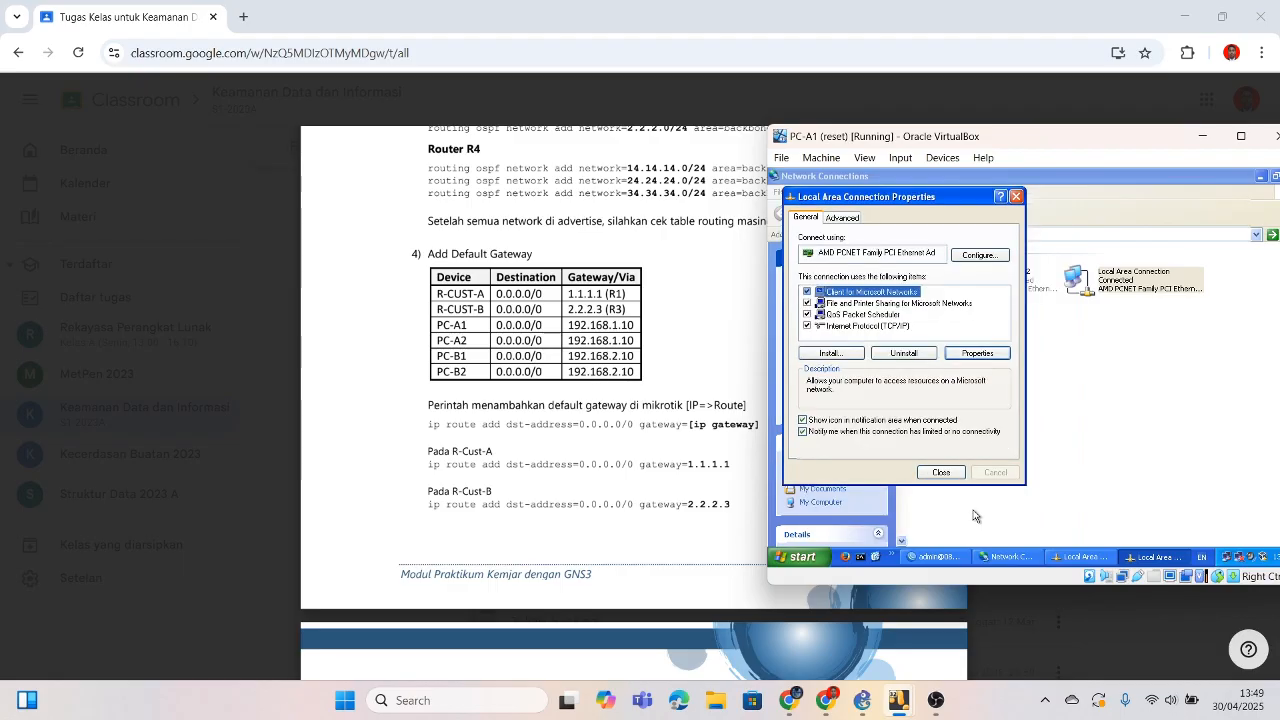
click(955, 477)
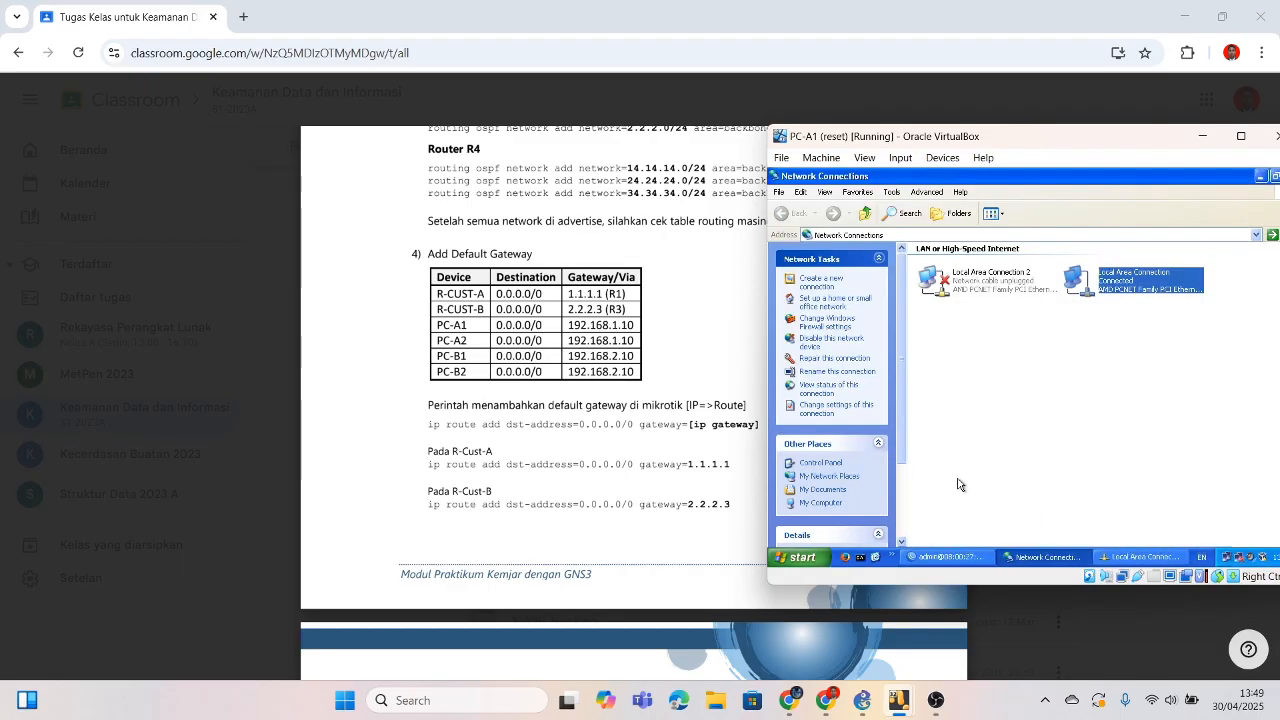
click(1200, 138)
Step: On PC-A2, open the Local Area Connection's TCP/IP properties and choose a manual IP address
mouse_move(897, 698)
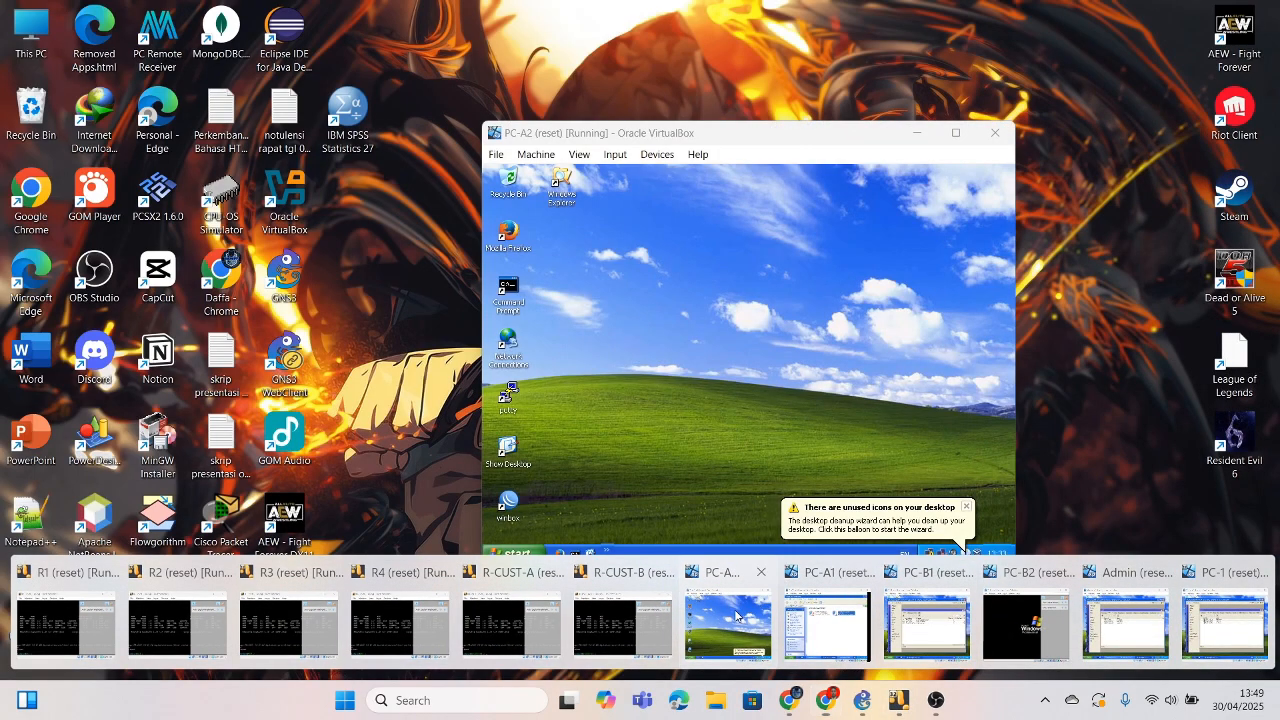
click(727, 625)
double_click(508, 345)
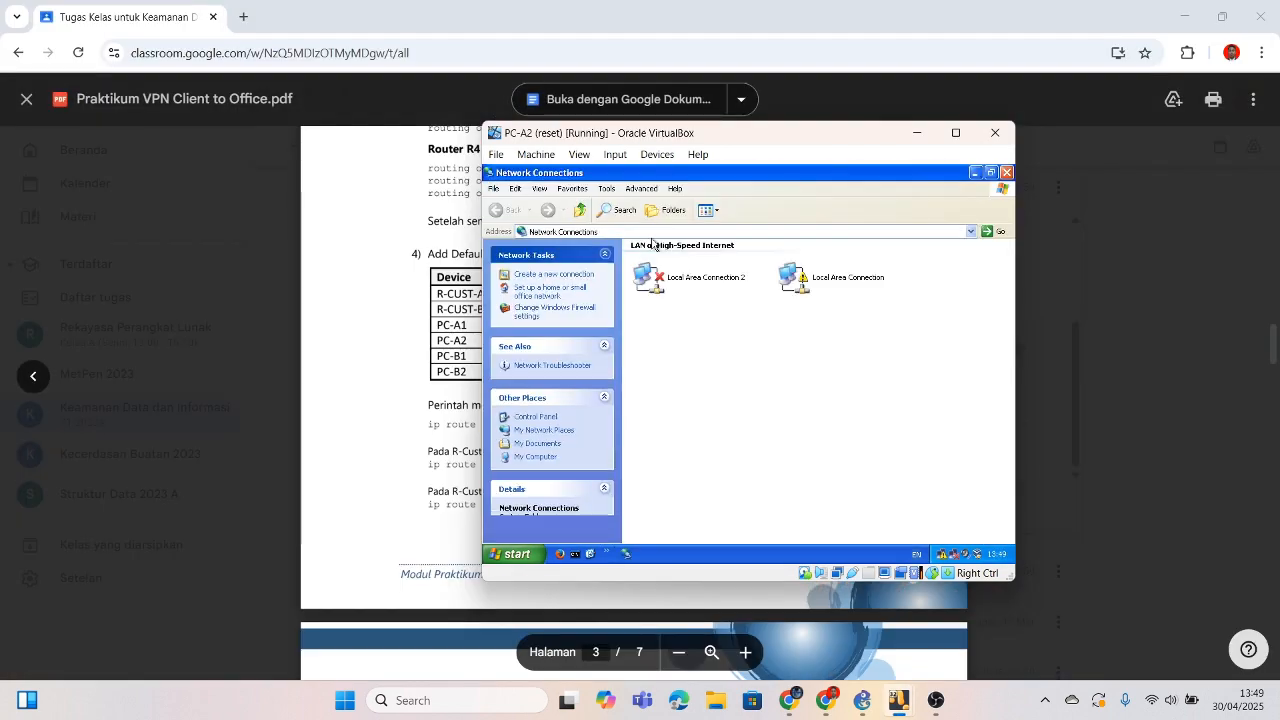
double_click(824, 288)
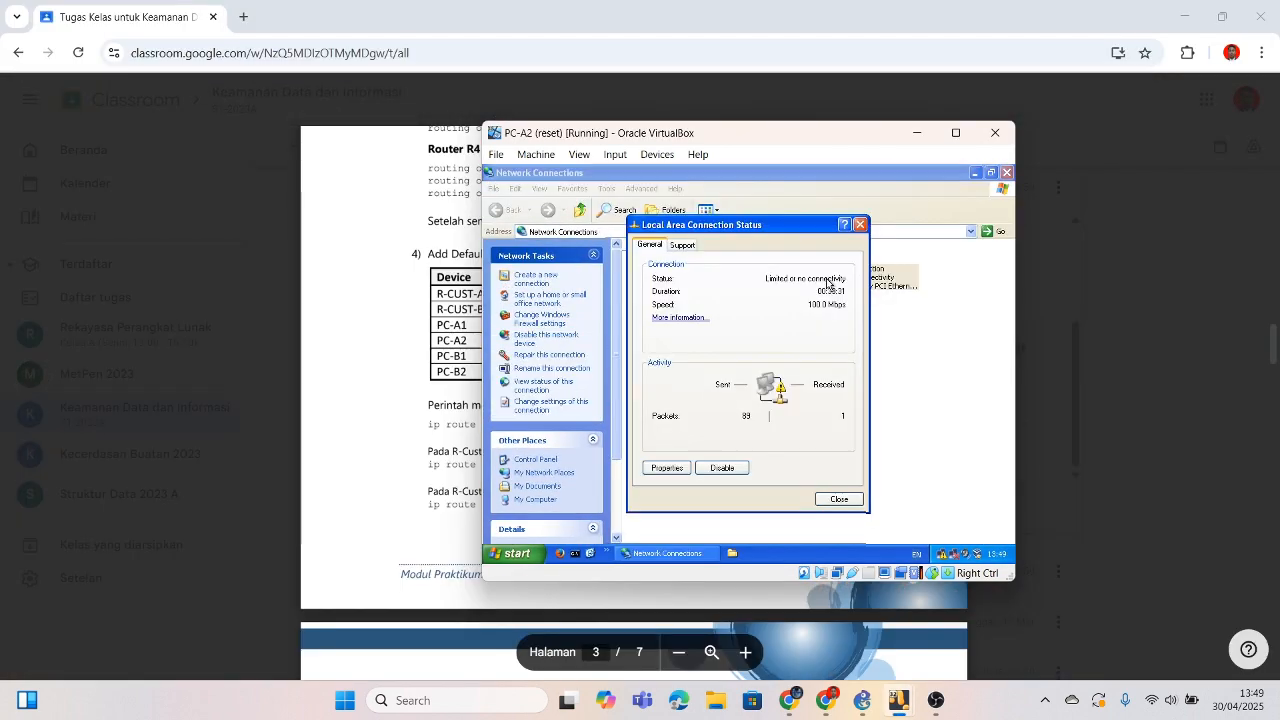
click(667, 465)
click(600, 342)
click(690, 368)
click(557, 343)
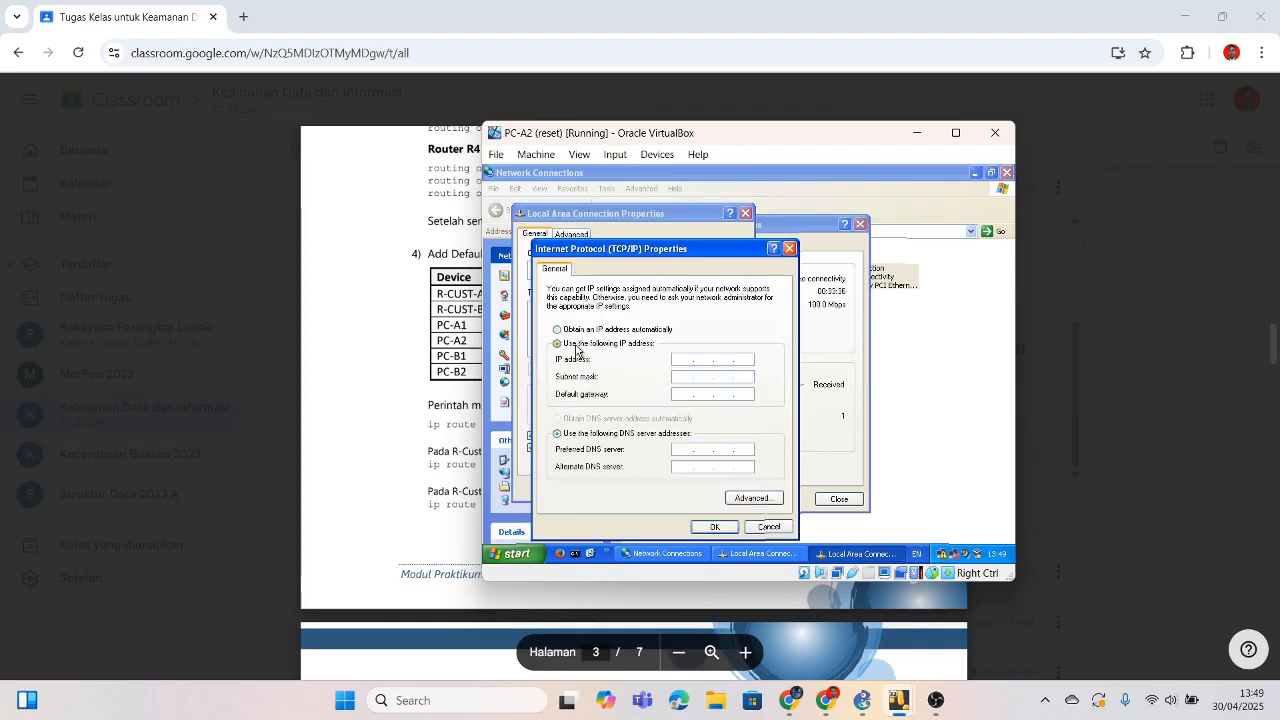
Step: Open the 'Praktikum VPN Client to Office' PDF at its IP table and move PC-A2 aside
click(1146, 208)
scroll(1146, 208, up, 2)
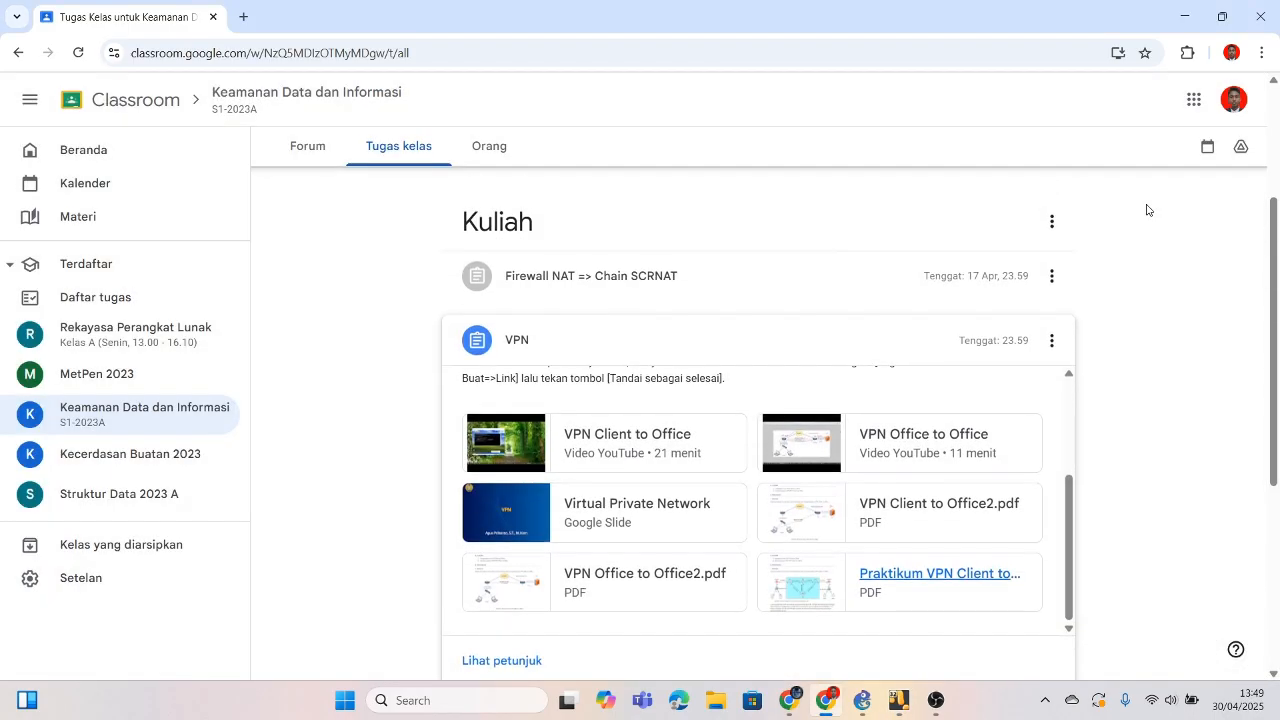
click(910, 584)
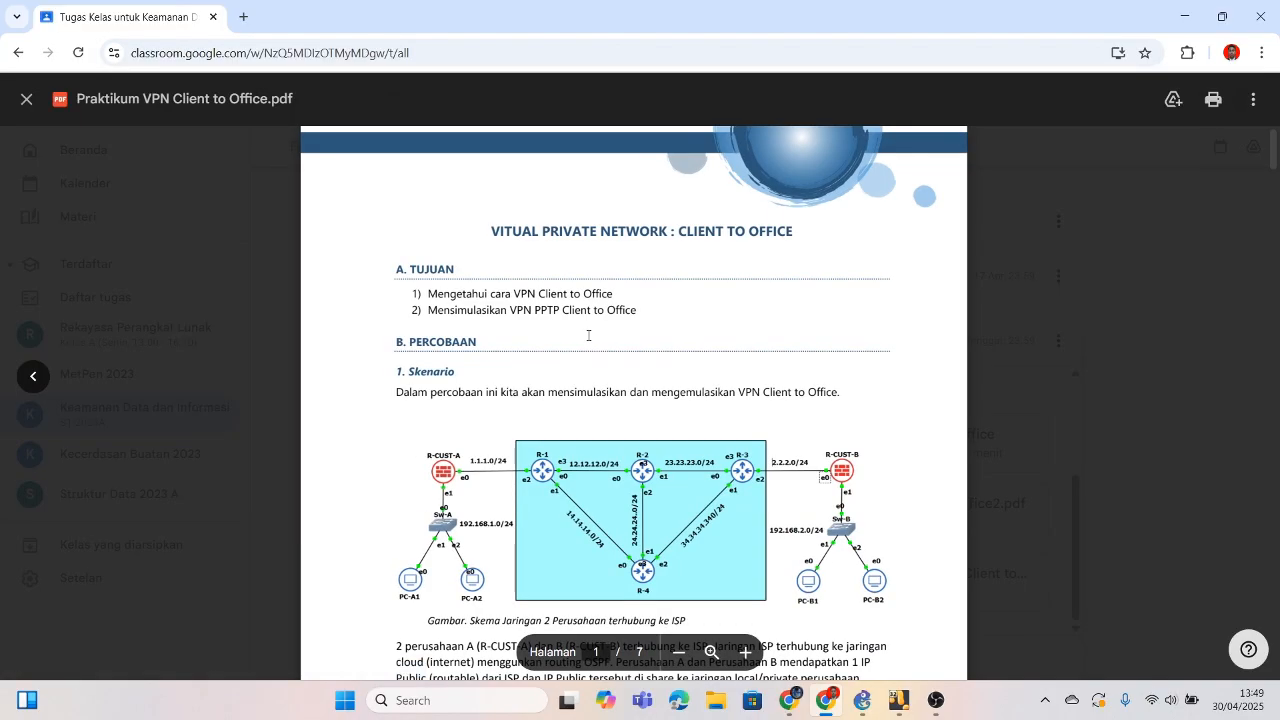
scroll(588, 335, down, 15)
scroll(588, 335, up, 8)
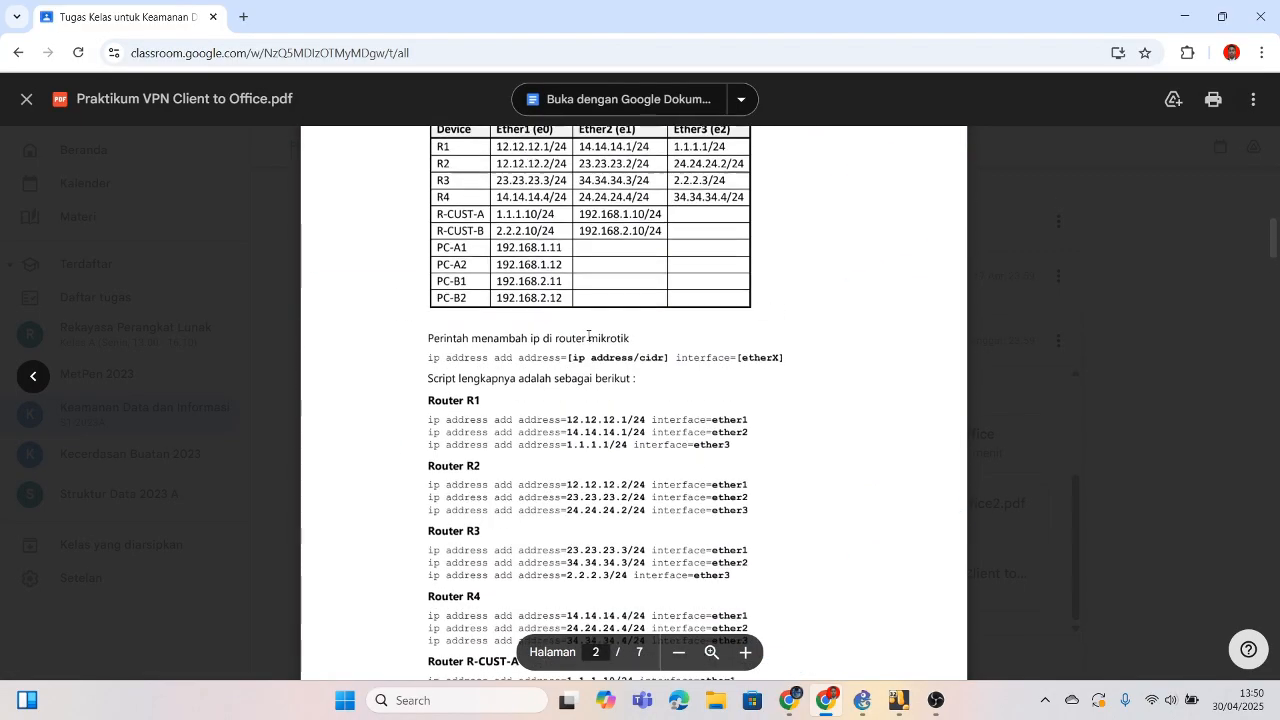
key(alt+Tab)
drag(734, 135, 1018, 139)
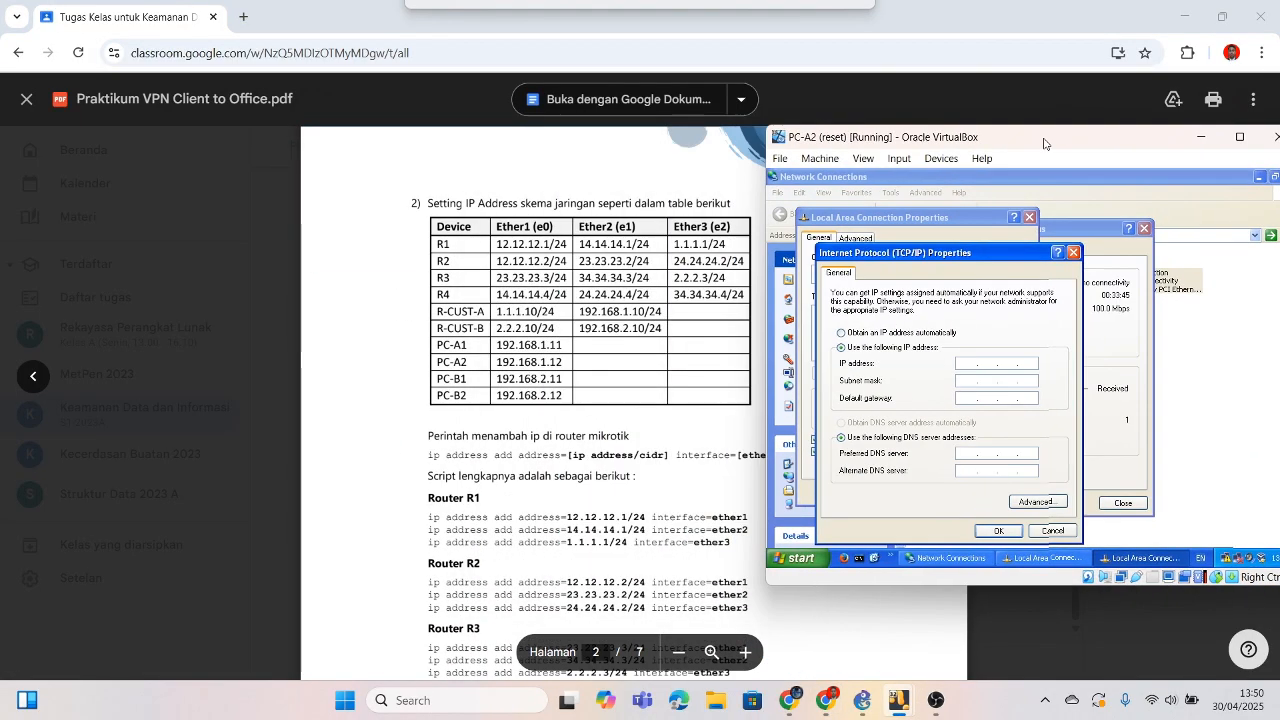
Step: Save PC-A2 with IP 192.168.1.12, mask 255.255.255.0, gateway 192.168.1.10, acknowledging the address-conflict warning
click(966, 362)
text(192 . )
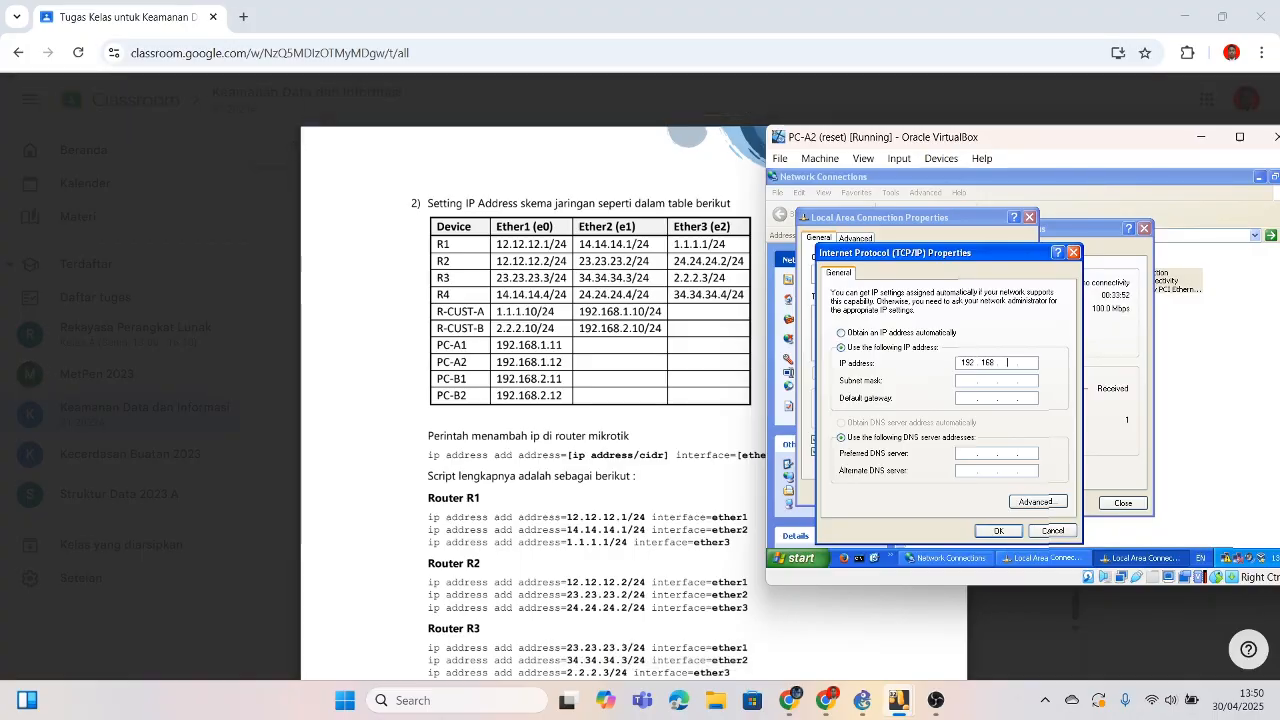
text(168 . 1 . 12)
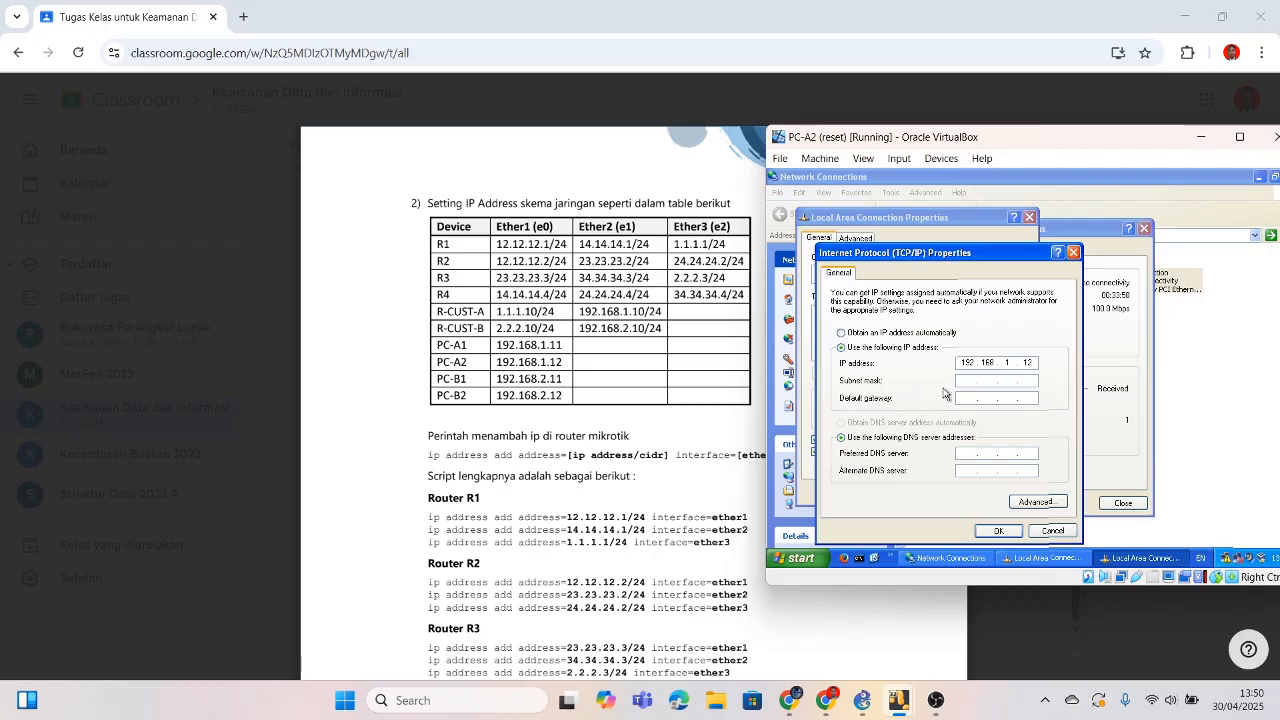
click(1030, 382)
text(192.1)
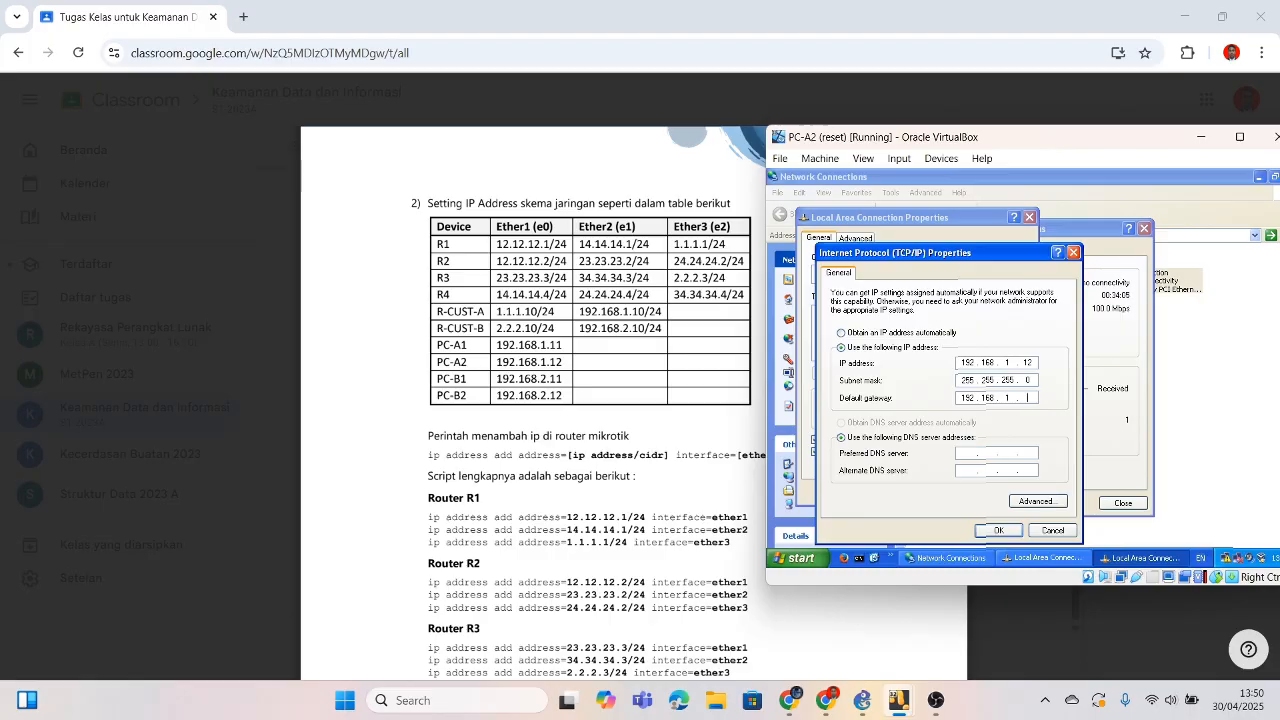
text(68.1.1)
click(998, 530)
click(955, 493)
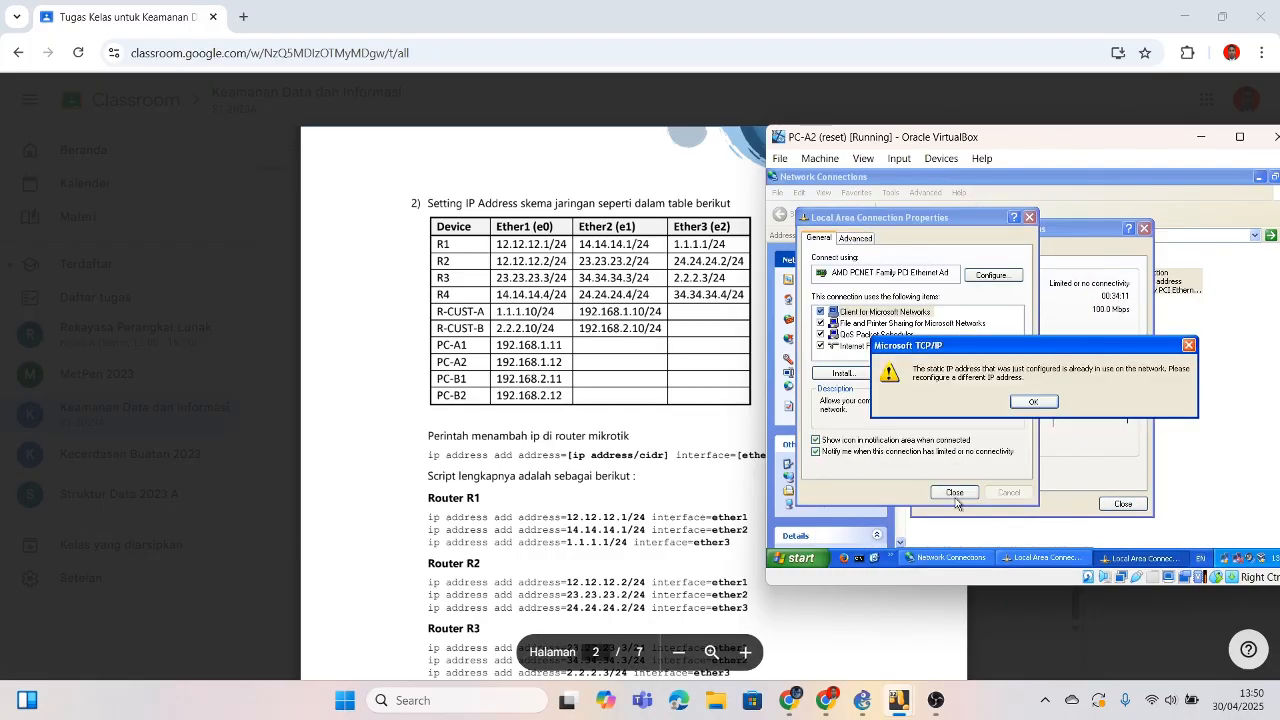
click(1030, 402)
Step: Correct PC-A1's static IP to 192.168.1.11 with gateway 192.168.1.10 and save it
mouse_move(903, 708)
click(838, 600)
double_click(1102, 296)
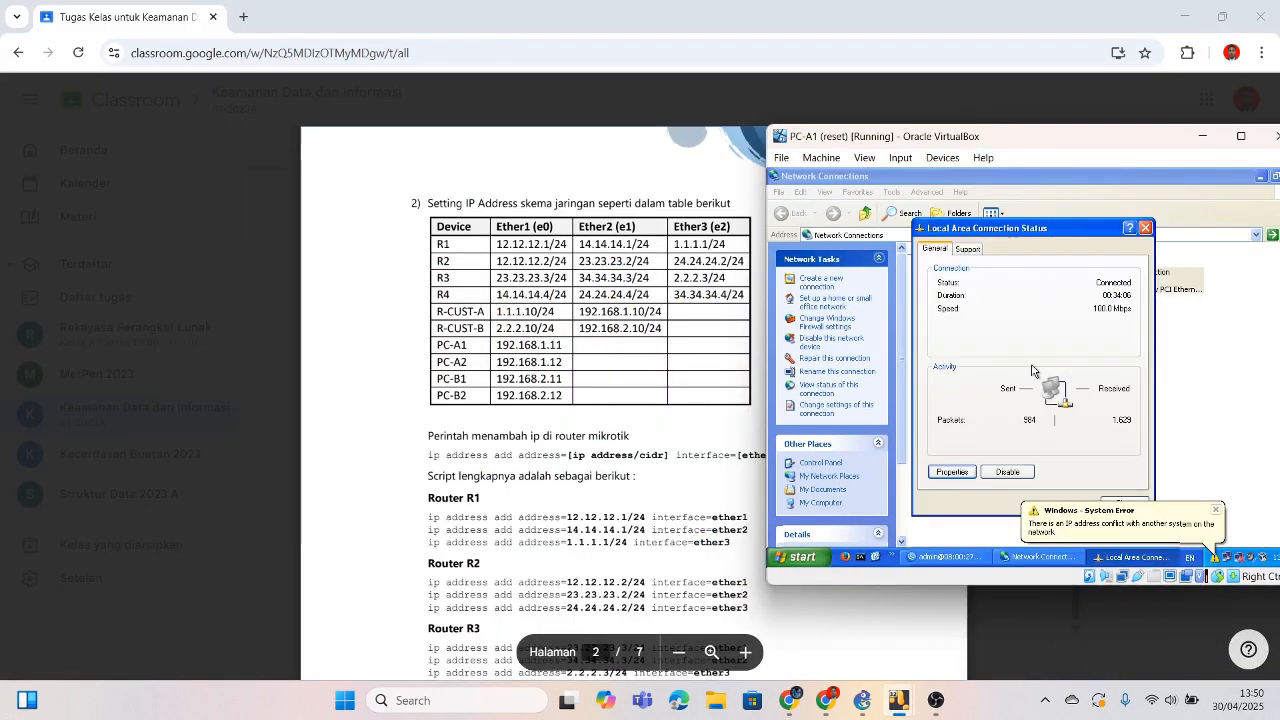
click(952, 471)
click(988, 374)
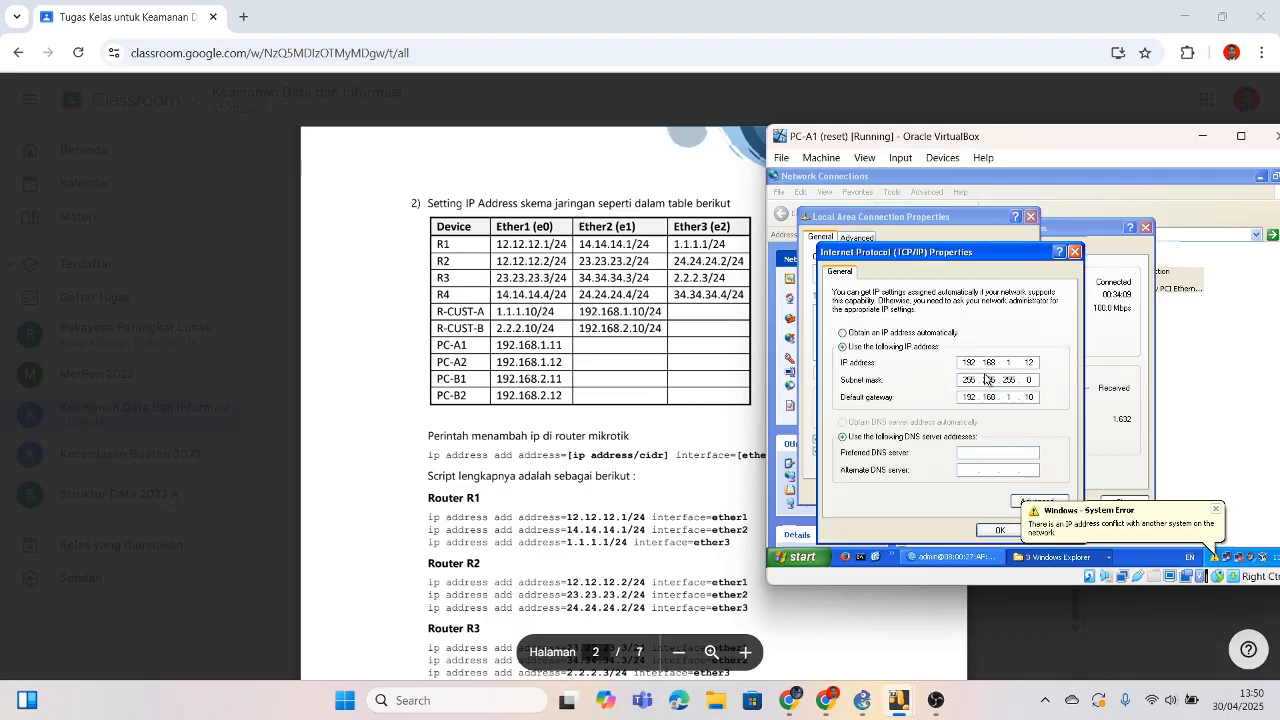
click(996, 531)
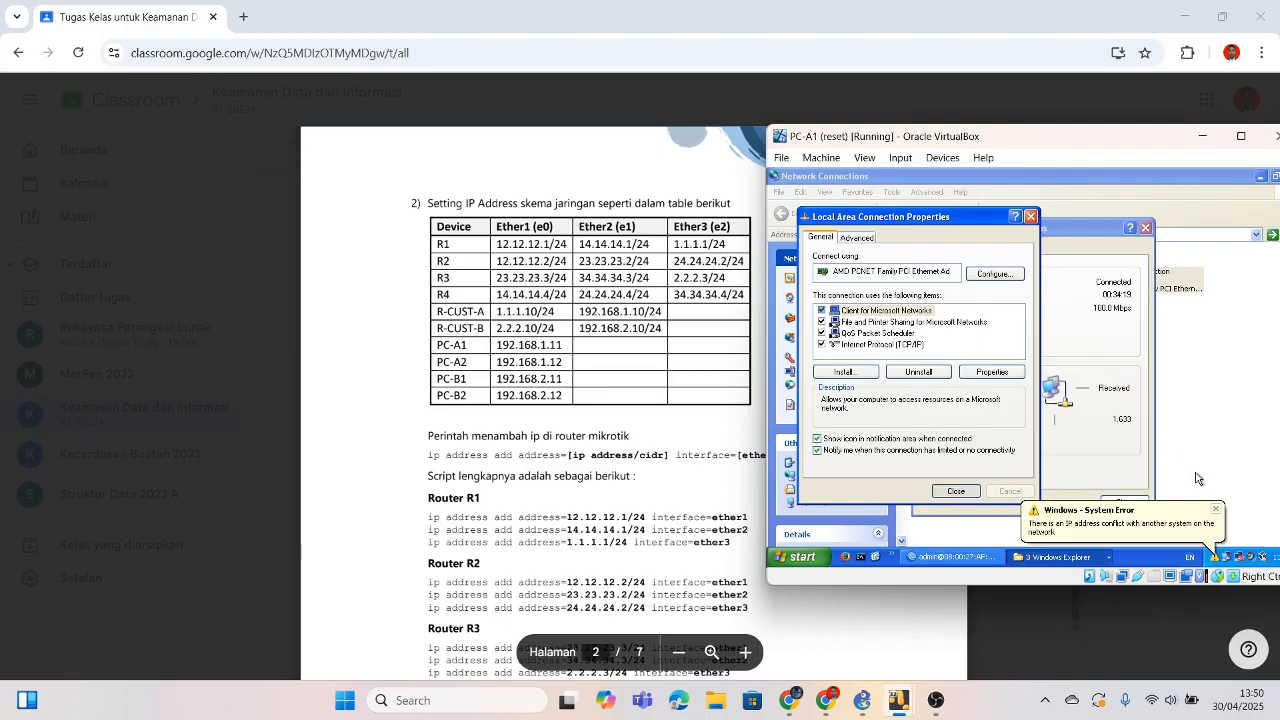
click(1145, 227)
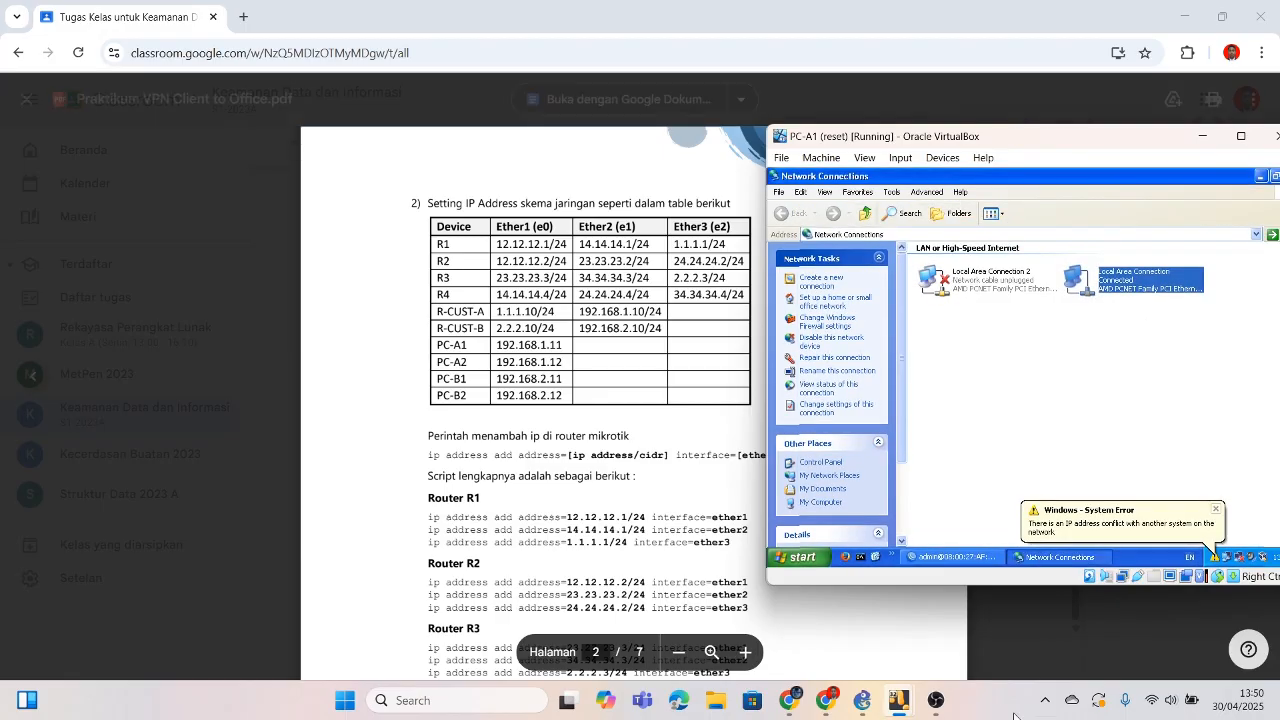
Step: Review PC-A2's TCP/IP settings and close all of its connection dialogs
mouse_move(899, 700)
click(769, 640)
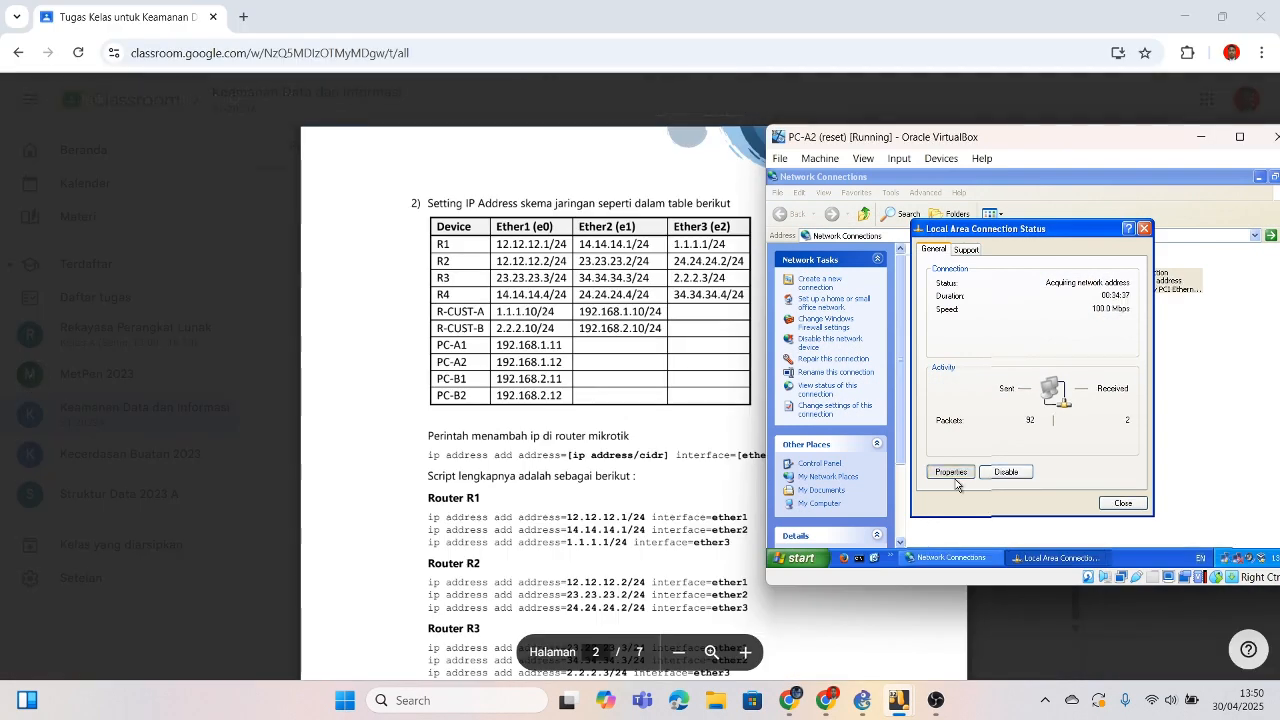
click(953, 473)
click(895, 365)
click(1005, 392)
click(1012, 540)
click(969, 511)
click(1123, 503)
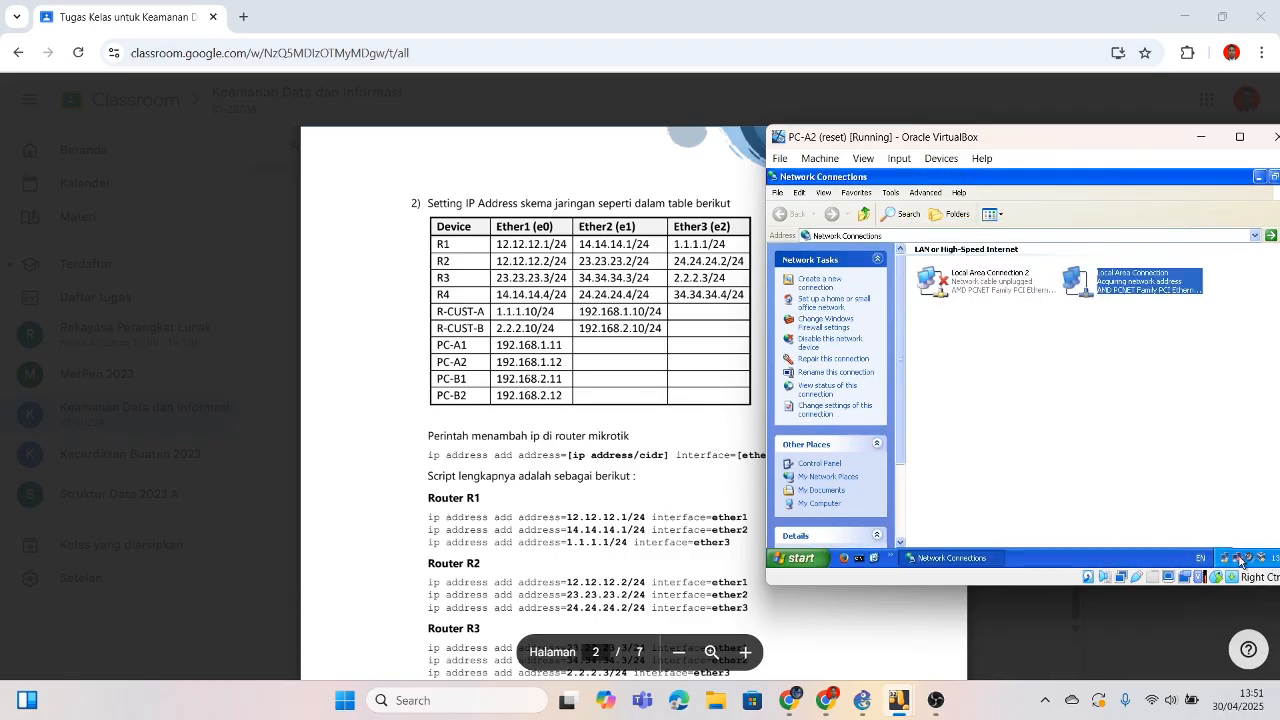
Step: On PC-B1, minimize WinBox and set the Local Area Connection's TCP/IP to a manual IP address
mouse_move(899, 700)
click(942, 638)
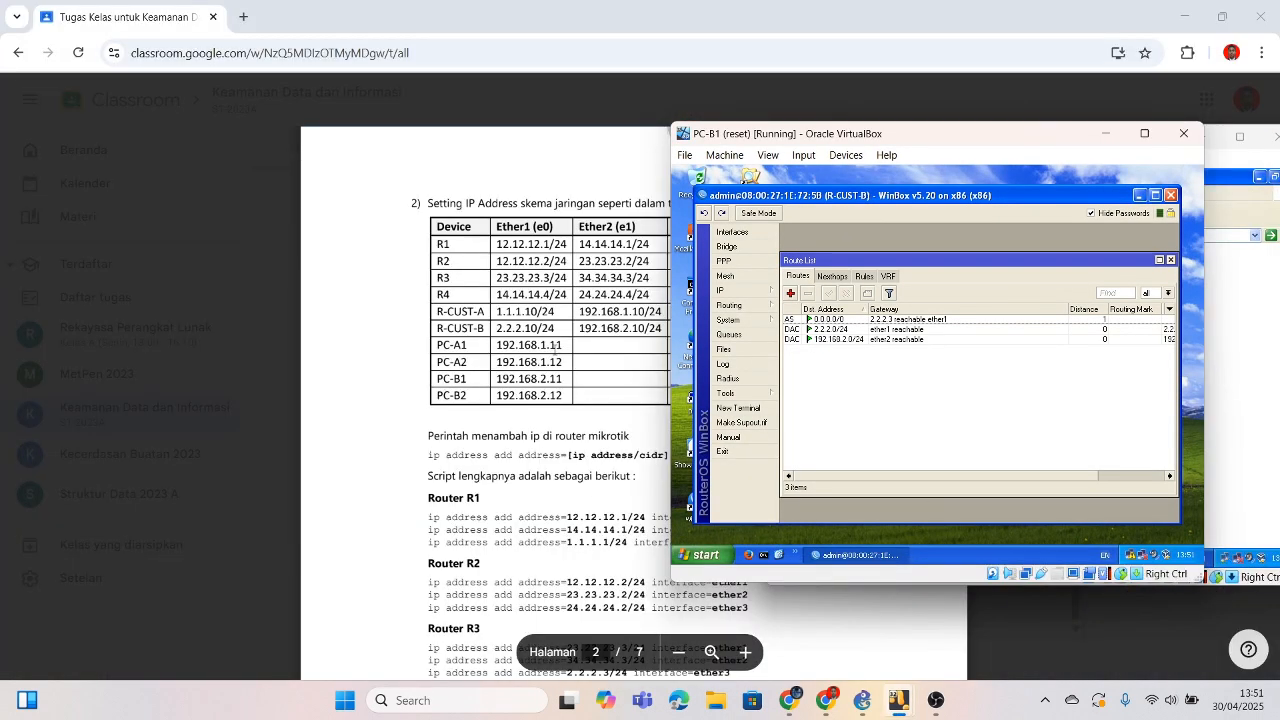
click(1137, 195)
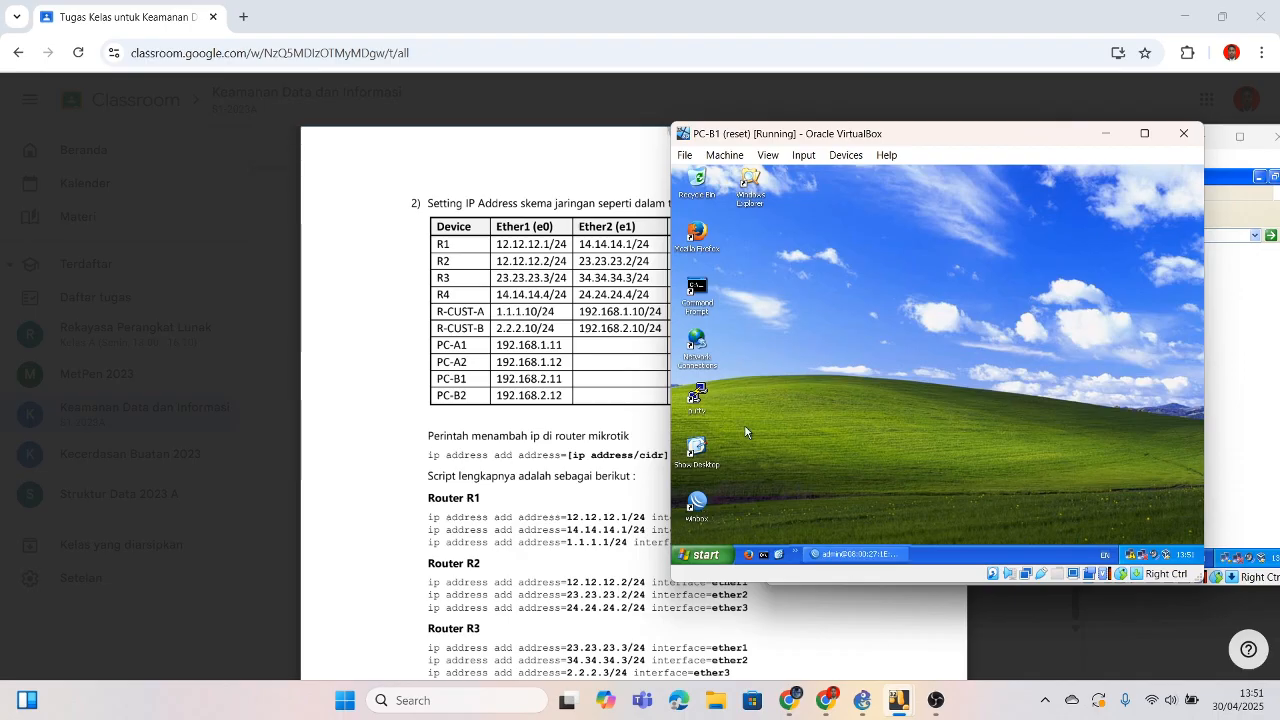
double_click(697, 342)
double_click(985, 277)
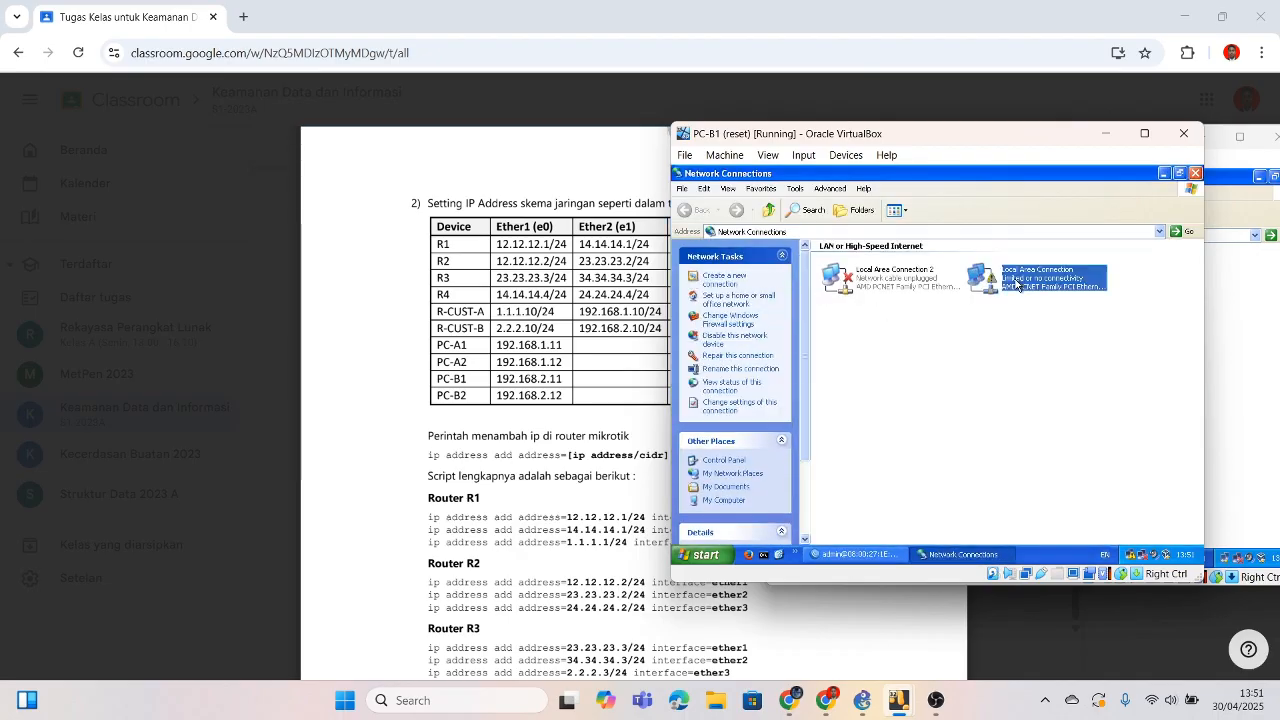
click(856, 468)
click(780, 342)
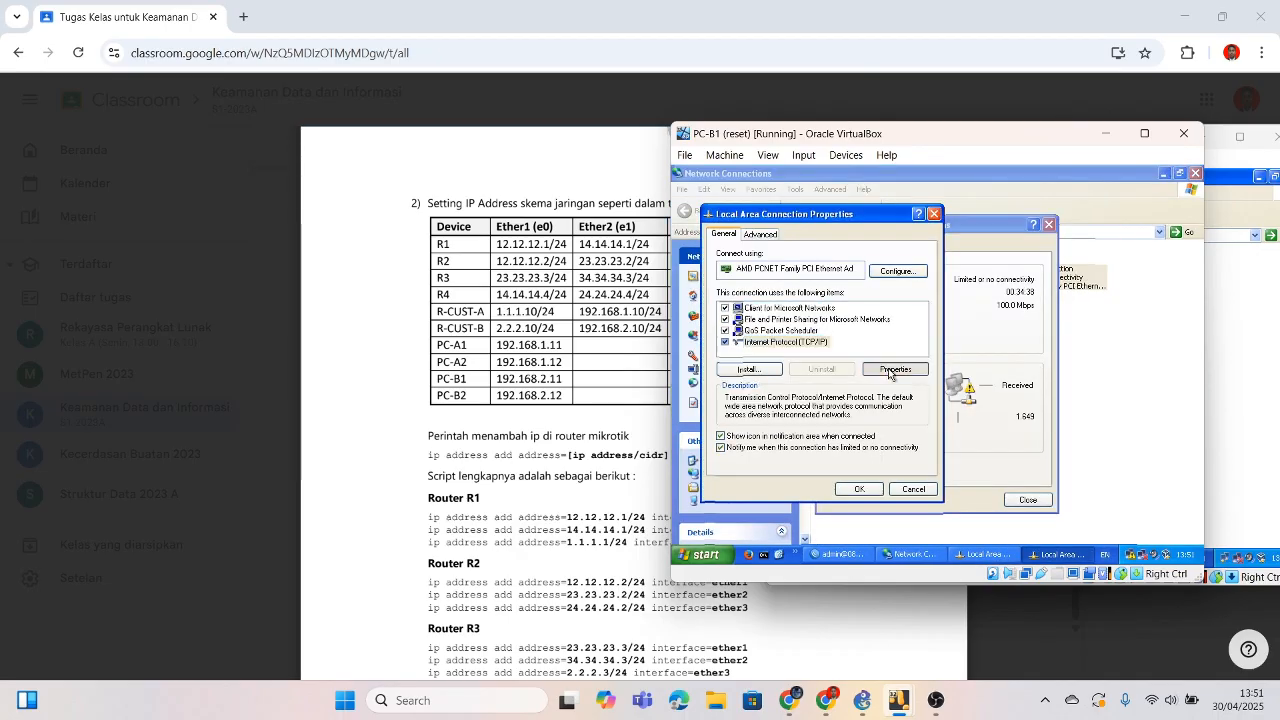
click(896, 373)
click(800, 345)
Step: Save IP 192.168.2.11, mask 255.255.255.0 and the gateway, then minimize PC-B1
text(192 . 168 . 2 . 11)
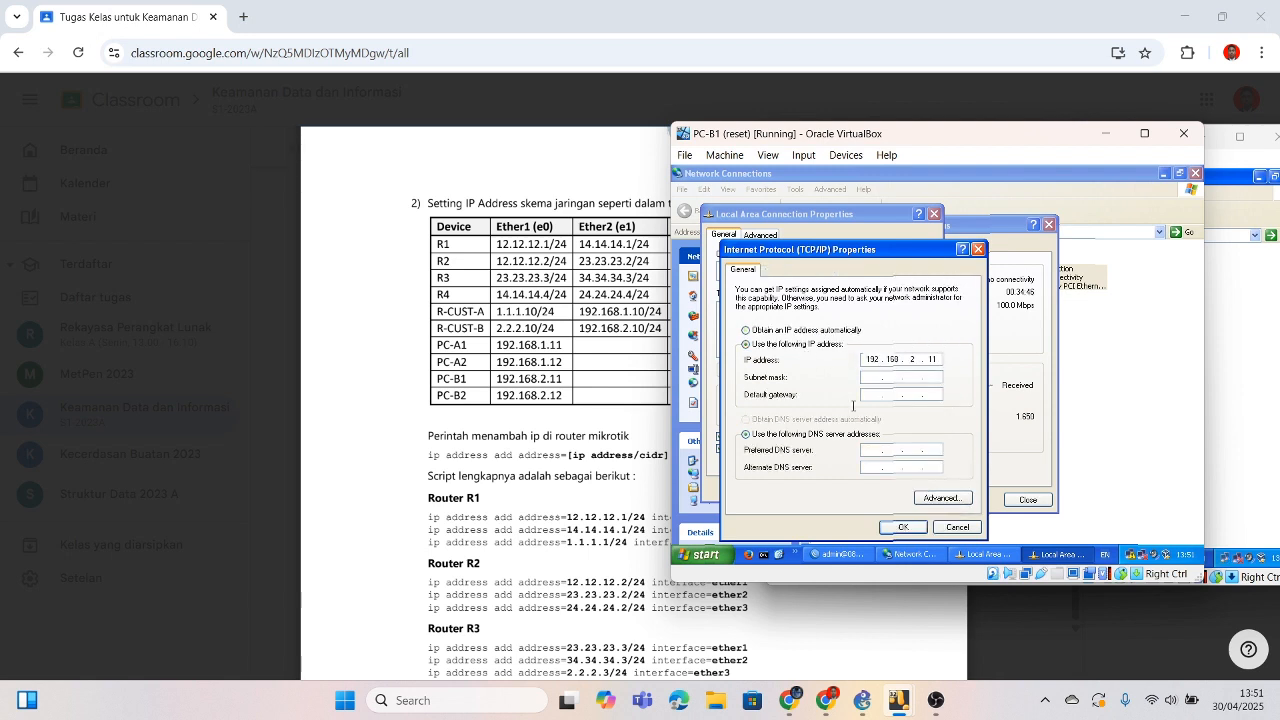
click(872, 376)
click(874, 394)
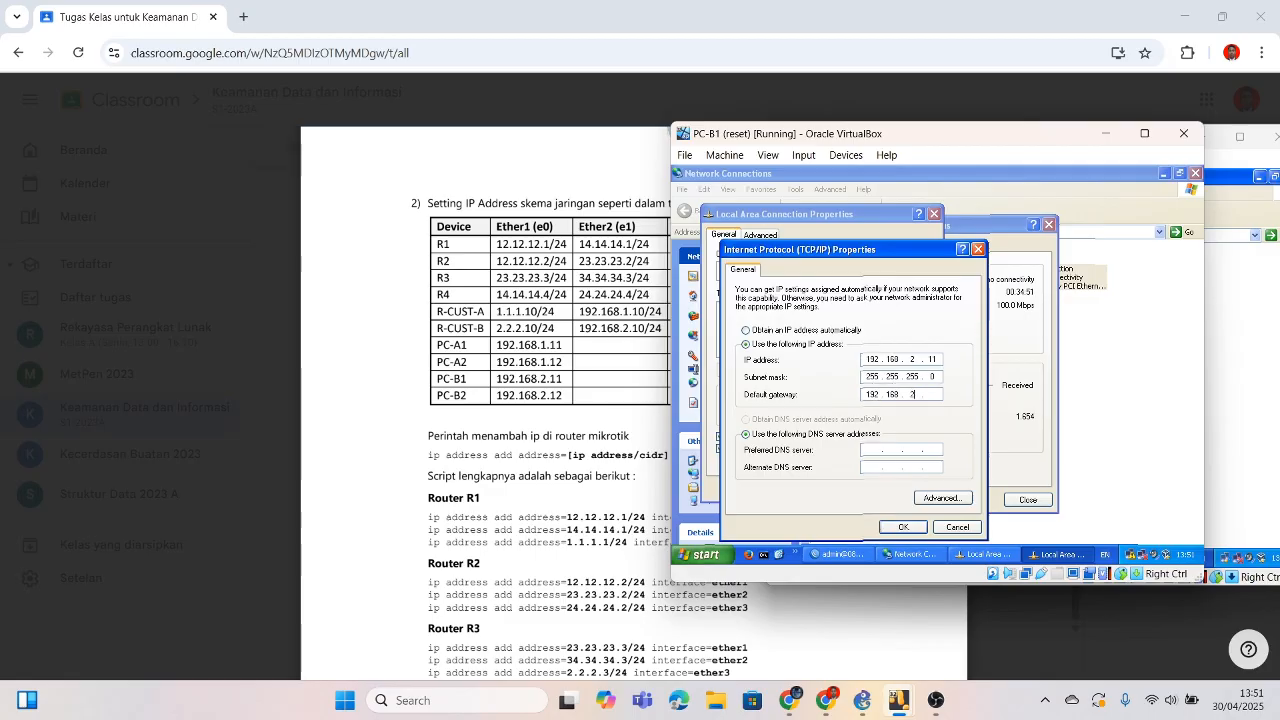
click(903, 527)
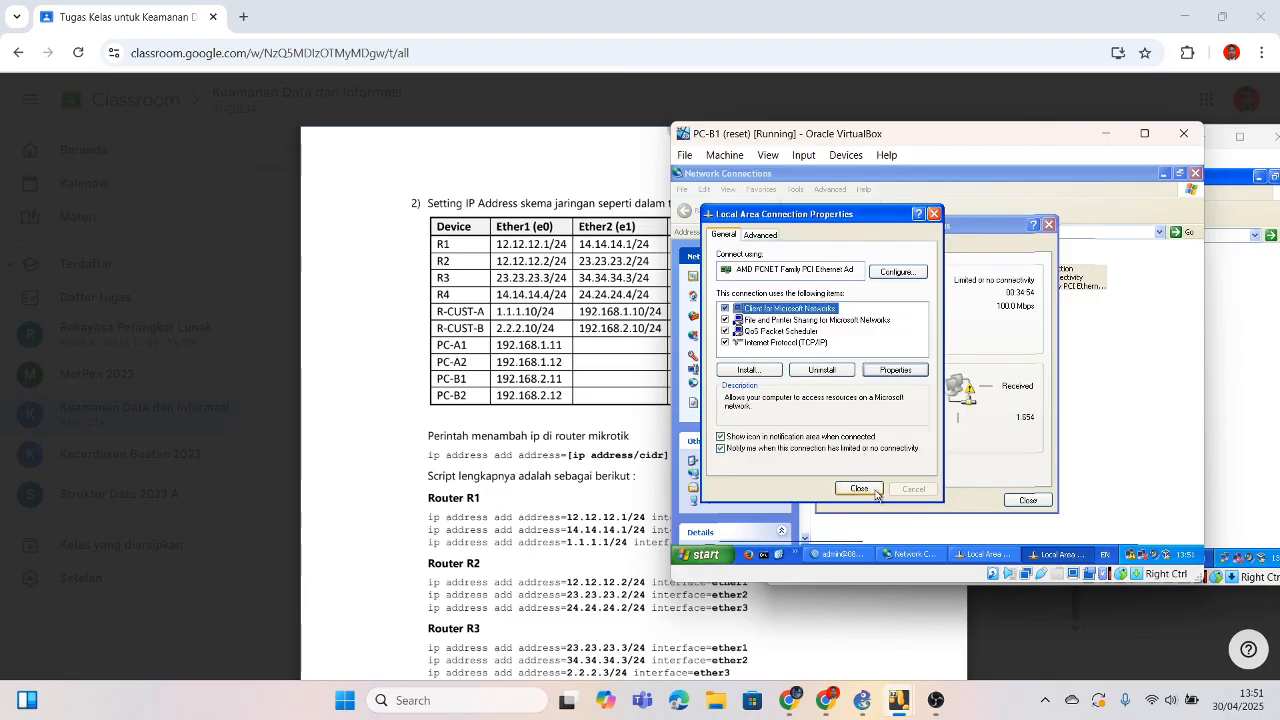
click(859, 488)
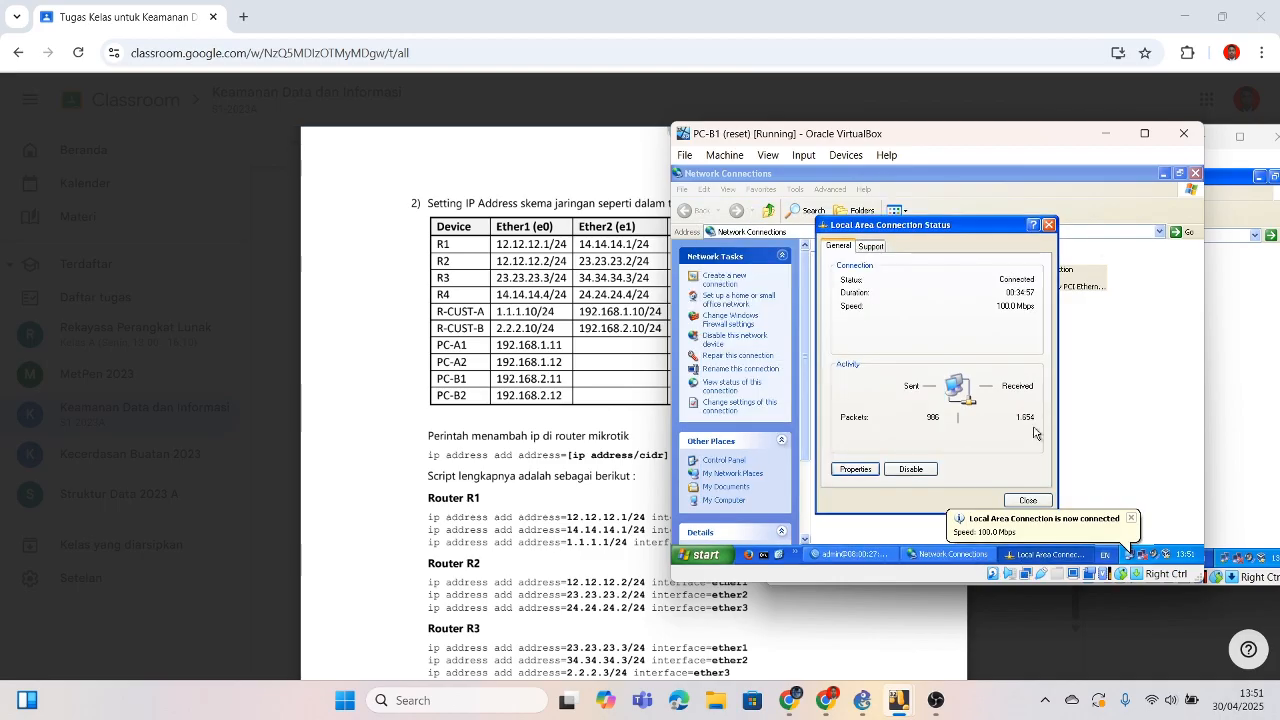
click(1028, 499)
click(1105, 134)
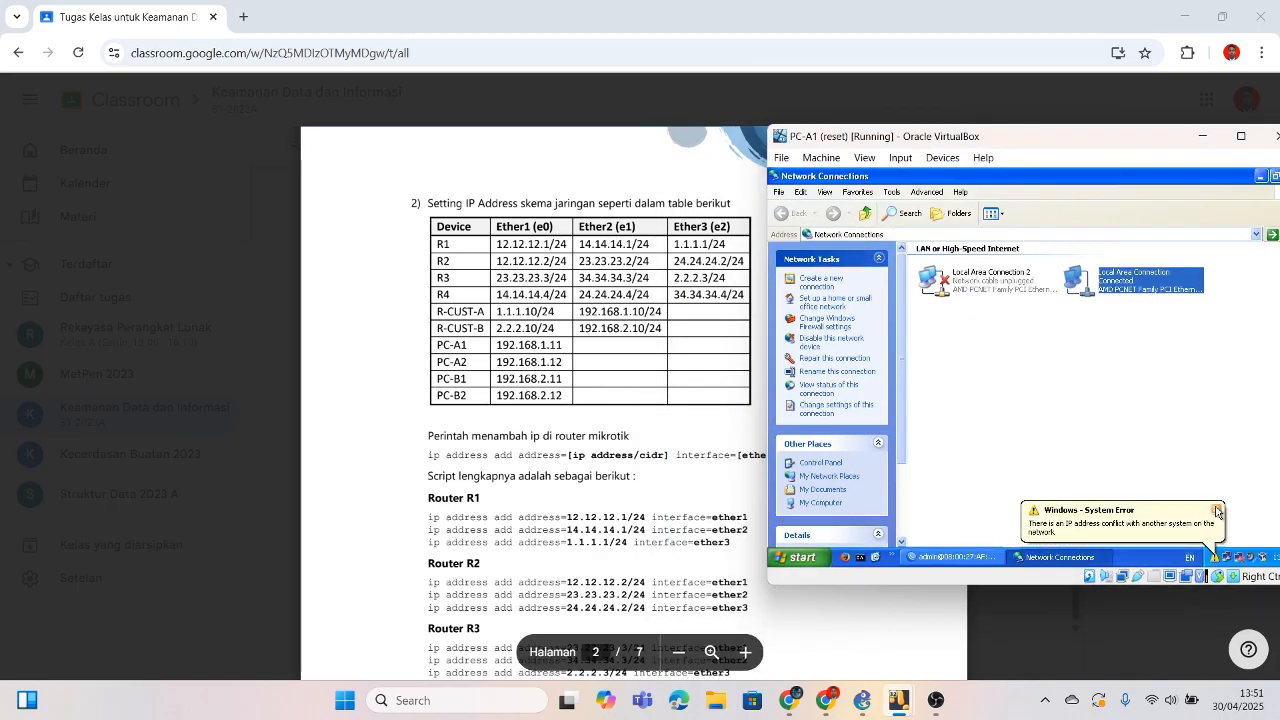
Step: Clear PC-A1's conflict notice, minimize it, and open TCP/IP properties of PC-B2's Local Area Connection 2
click(1215, 508)
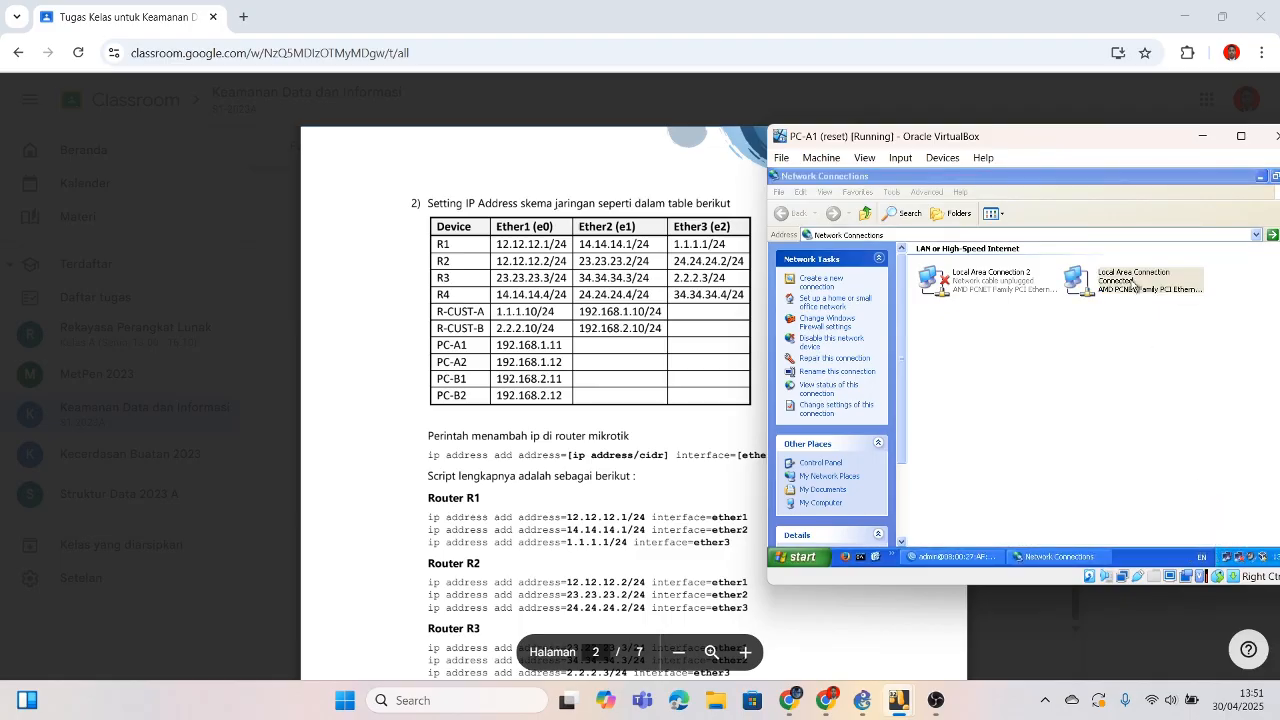
click(1203, 136)
click(898, 700)
click(1018, 620)
double_click(514, 354)
click(995, 180)
double_click(858, 277)
click(620, 331)
click(684, 345)
Step: Save an address beginning 192.168.2.1 with the default mask on Local Area Connection 2
click(662, 356)
text(192.168.2.12)
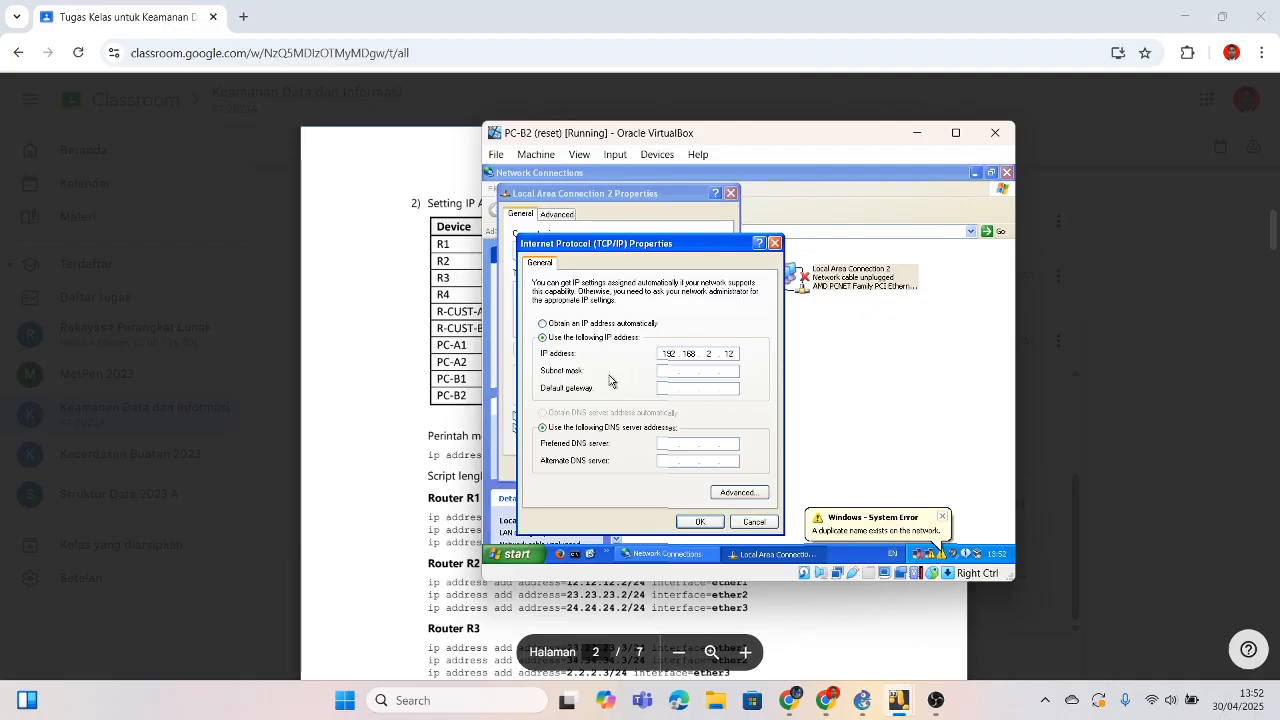
click(669, 372)
text(192.168.2.1)
click(699, 521)
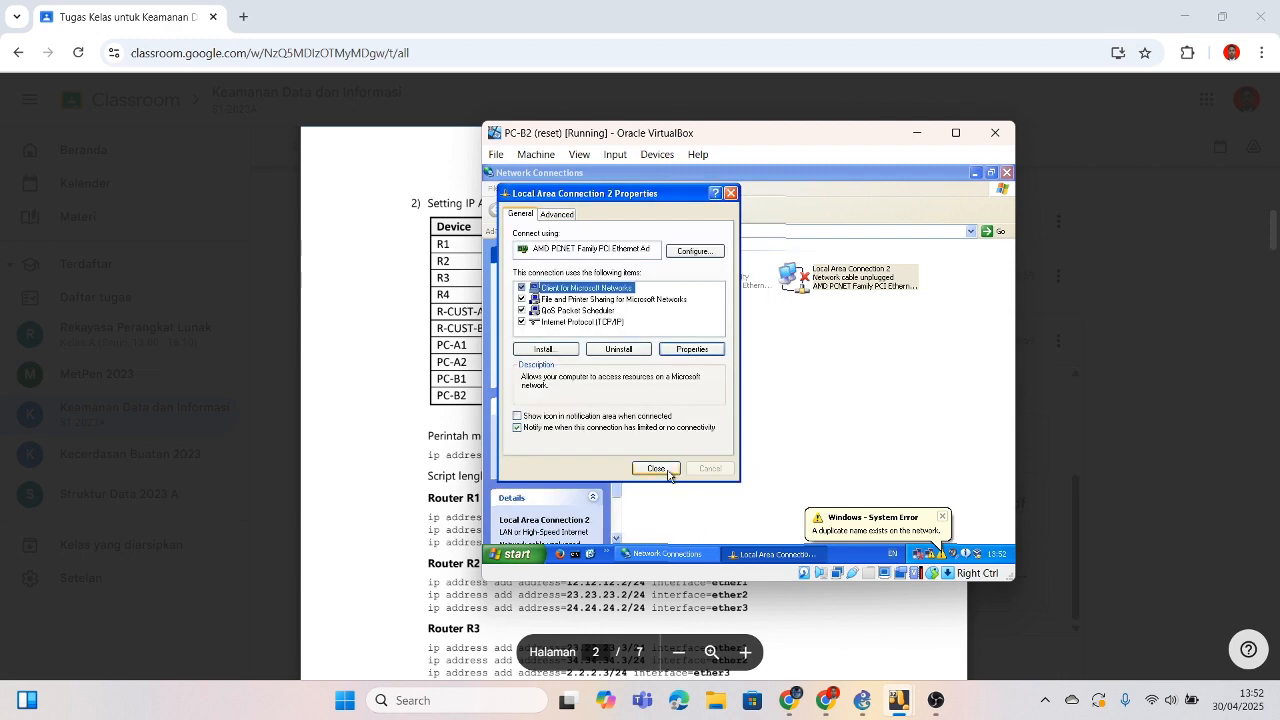
click(664, 470)
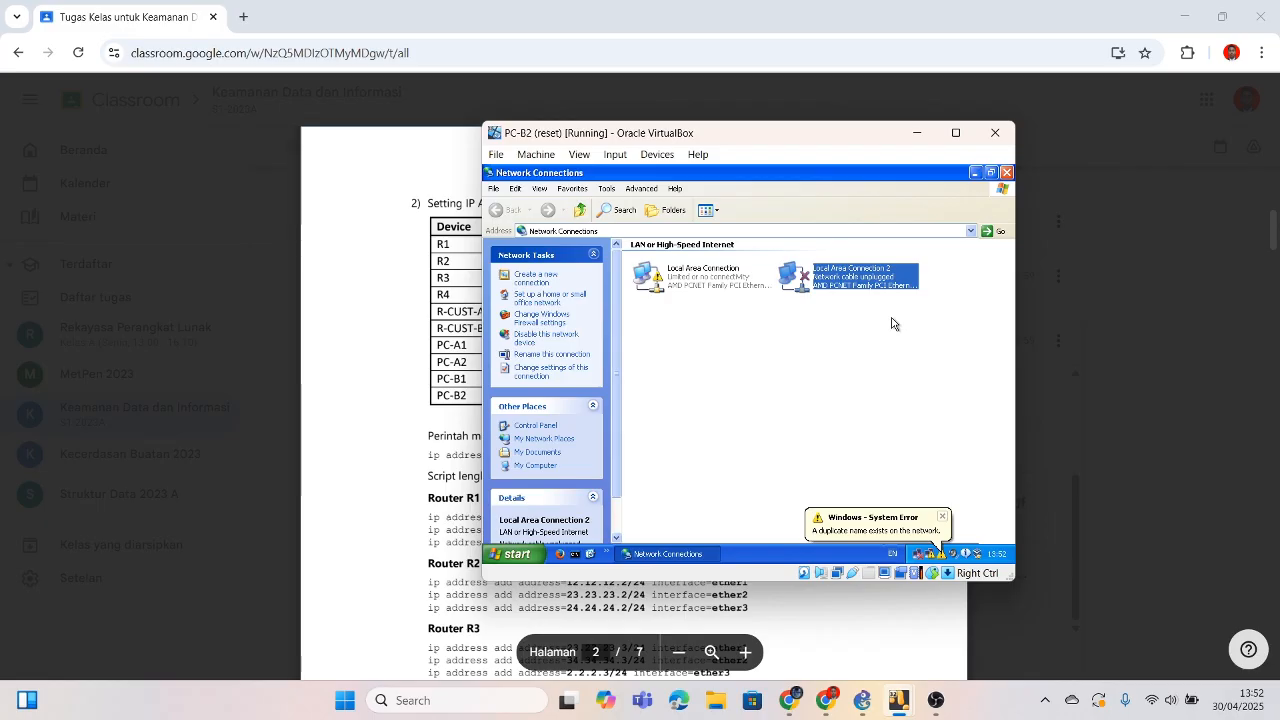
Step: Reopen and review Local Area Connection 2's TCP/IP settings, then close them
double_click(876, 289)
click(608, 342)
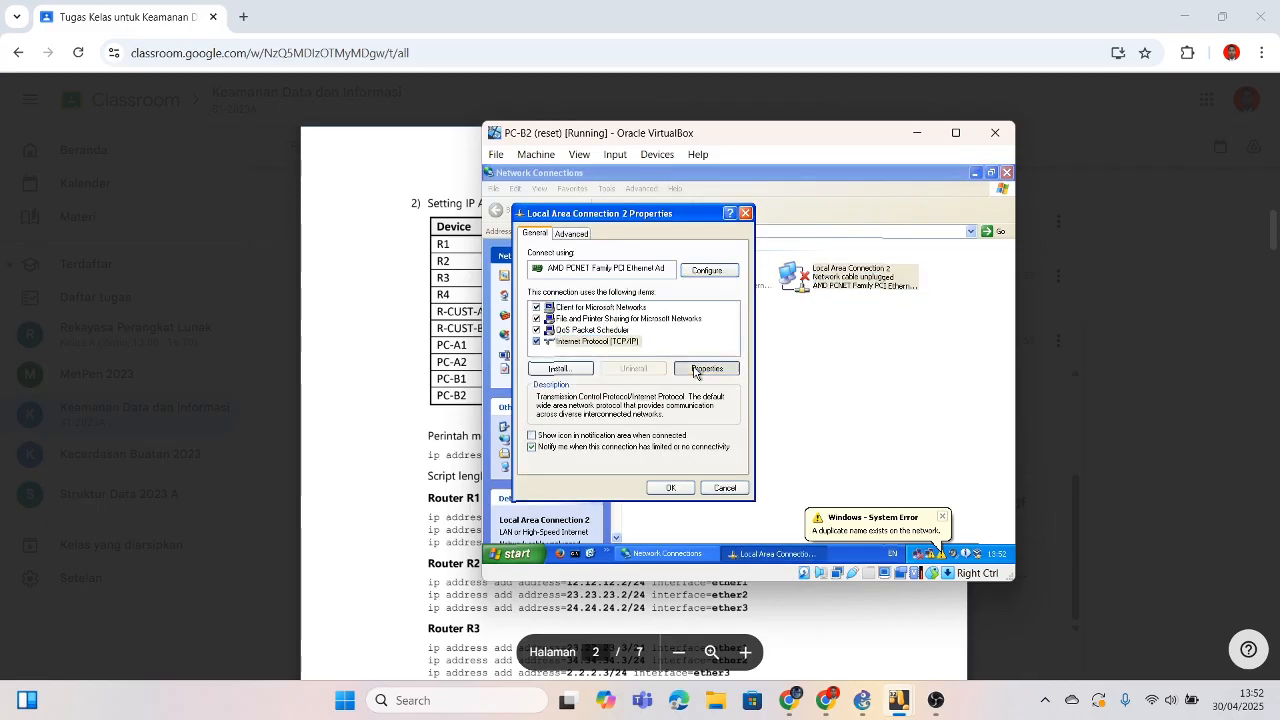
click(702, 370)
click(714, 527)
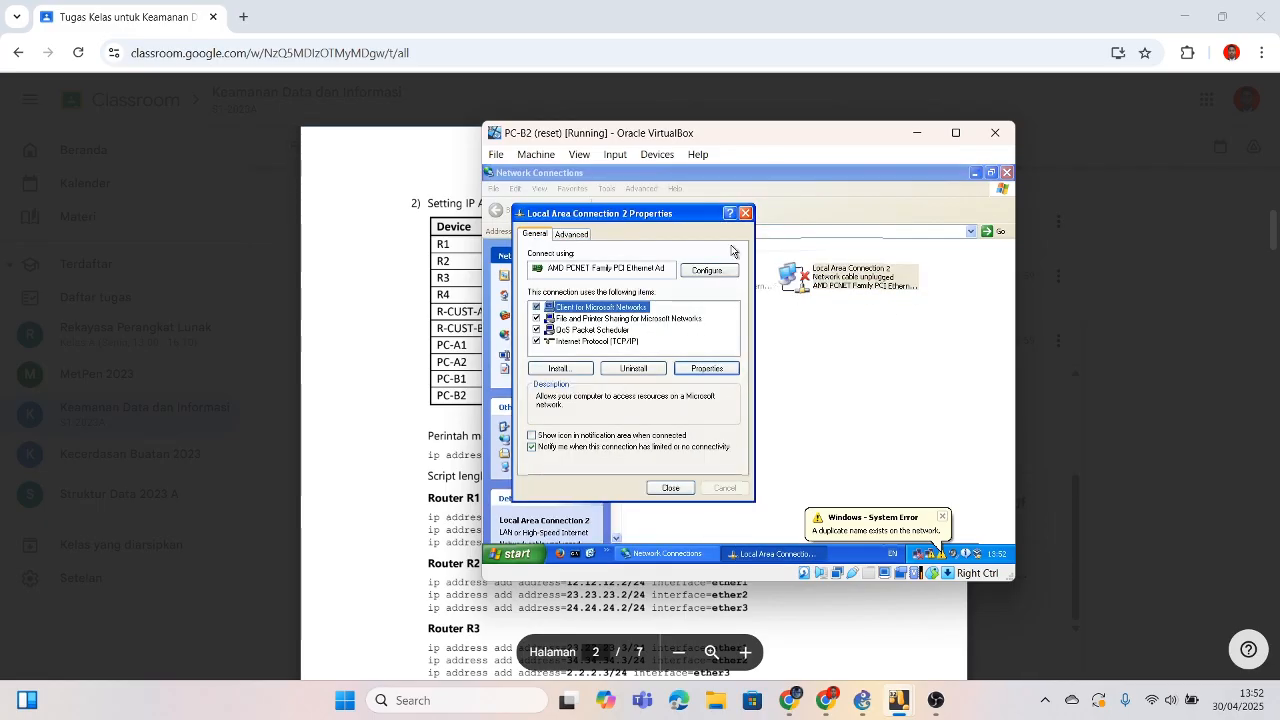
click(745, 213)
Step: Open PC-B2's main Local Area Connection TCP/IP properties and choose a static address
double_click(698, 287)
click(667, 468)
click(600, 297)
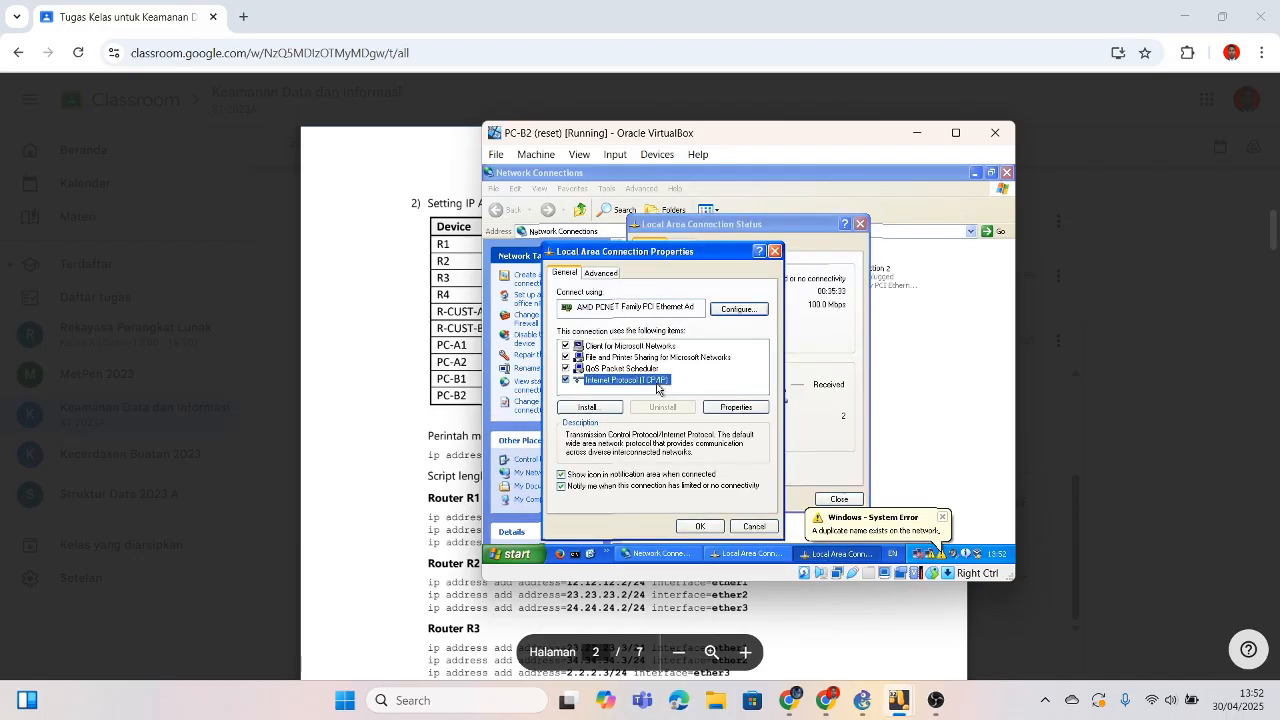
click(737, 410)
click(670, 345)
Step: Save 192.168.2.12, mask 255.255.255.0, gateway 192.168.2.10 on PC-B2, then minimize it
click(709, 361)
text(192.168.)
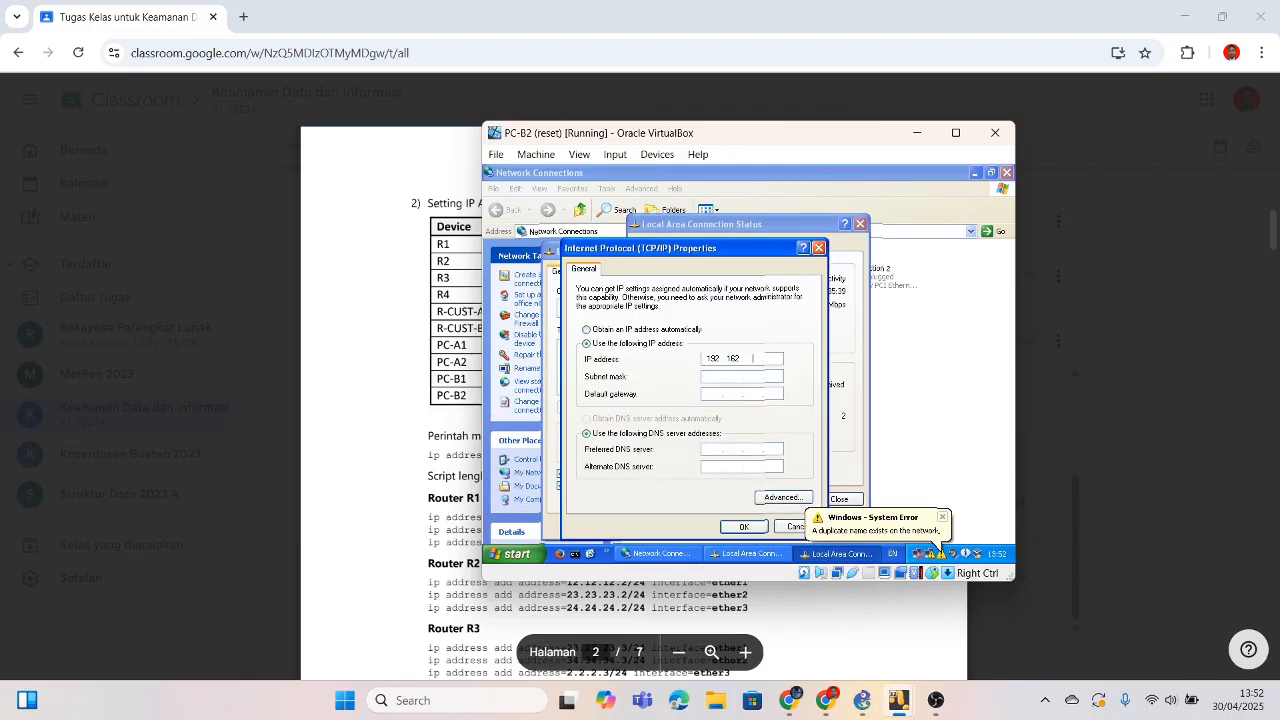
text(1681)
key(BackSpace)
text(2.12)
key(Tab)
click(708, 391)
text(192)
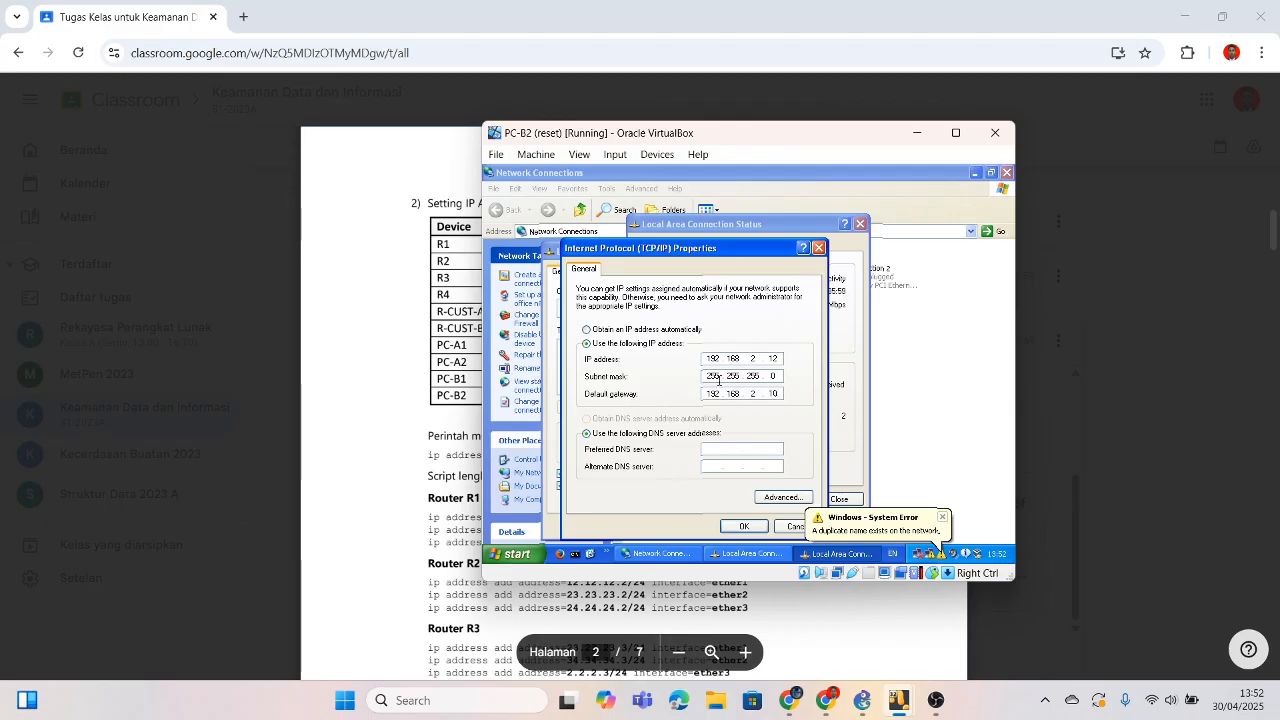
click(746, 524)
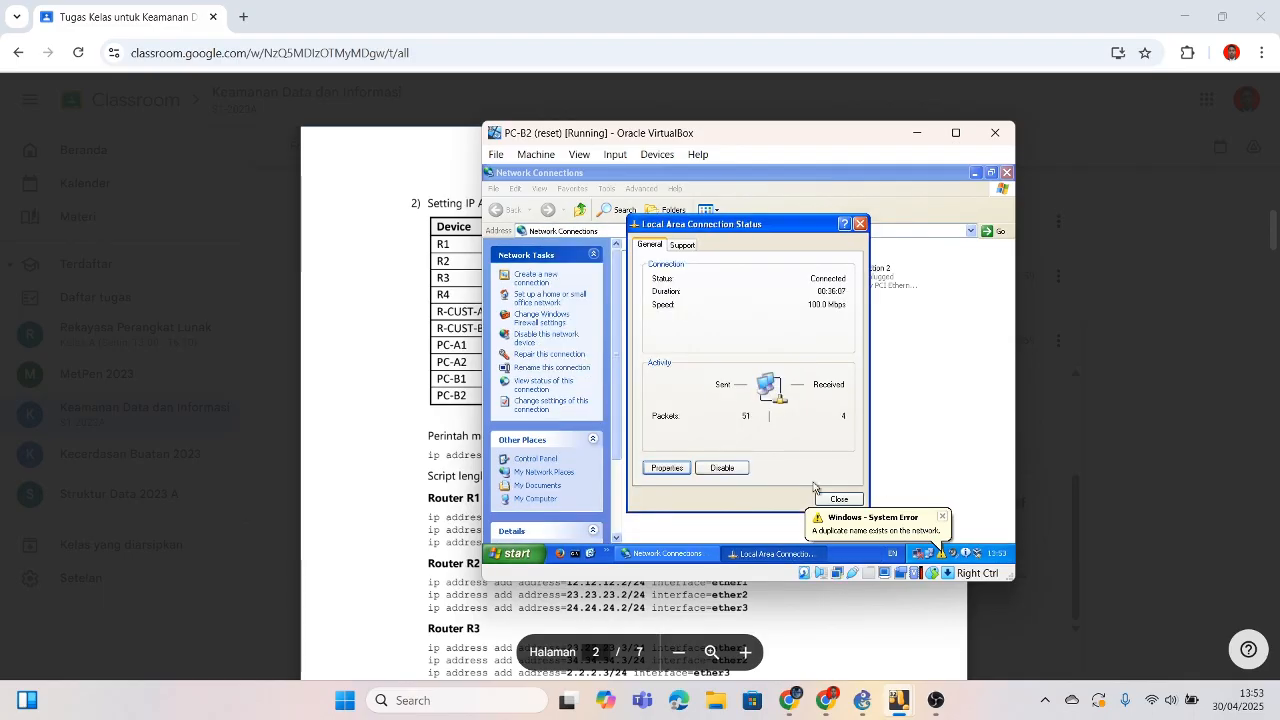
click(838, 498)
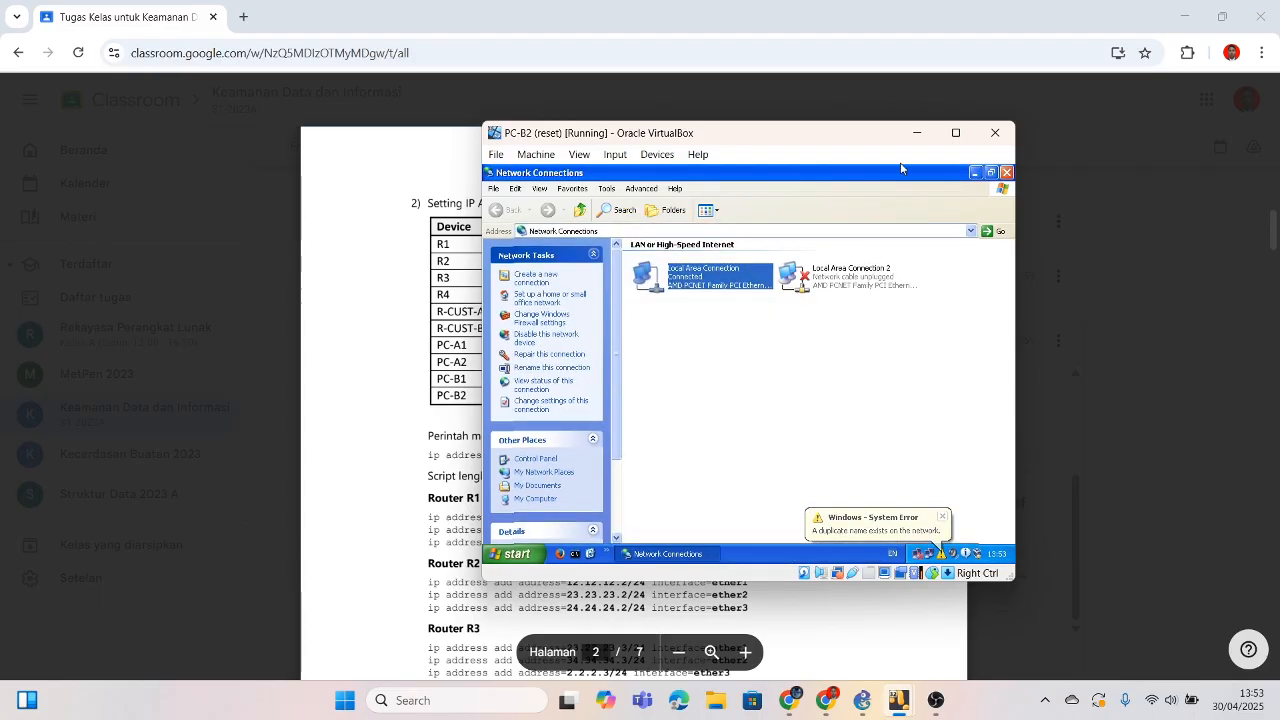
click(916, 132)
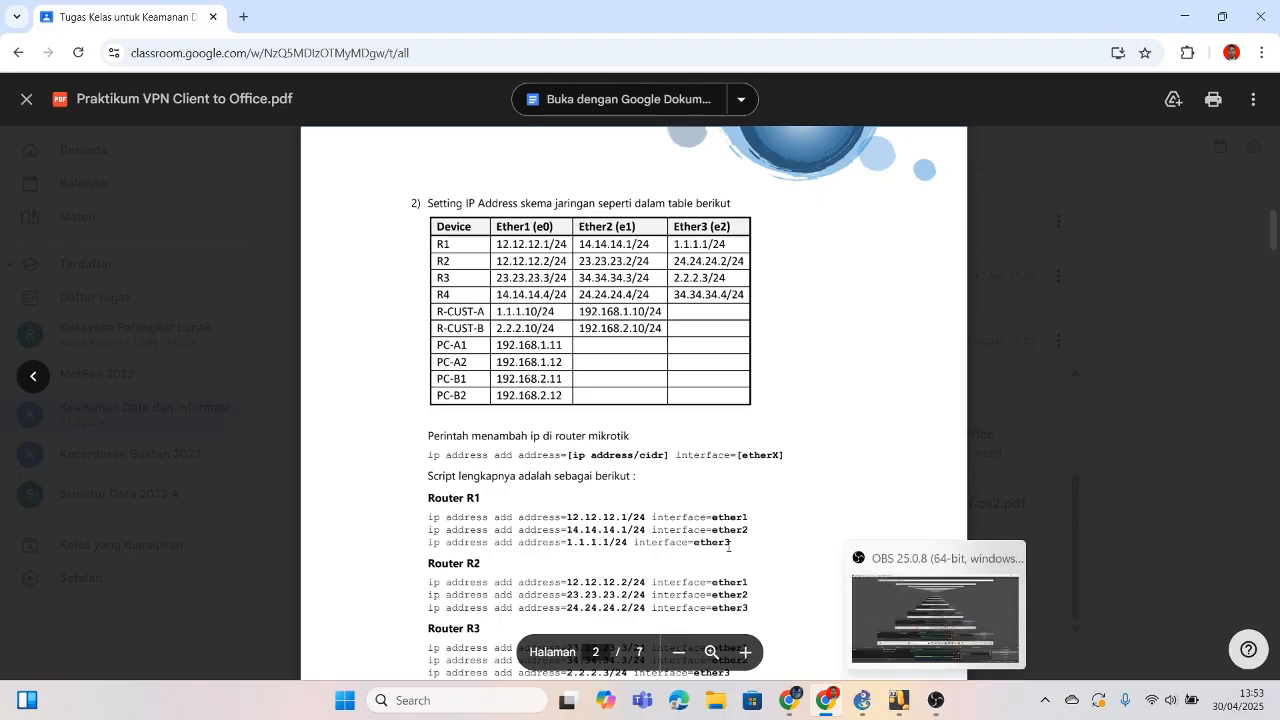
Step: Scroll the lab PDF to page 3's Add Default Gateway table of device gateways
scroll(744, 517, down, 15)
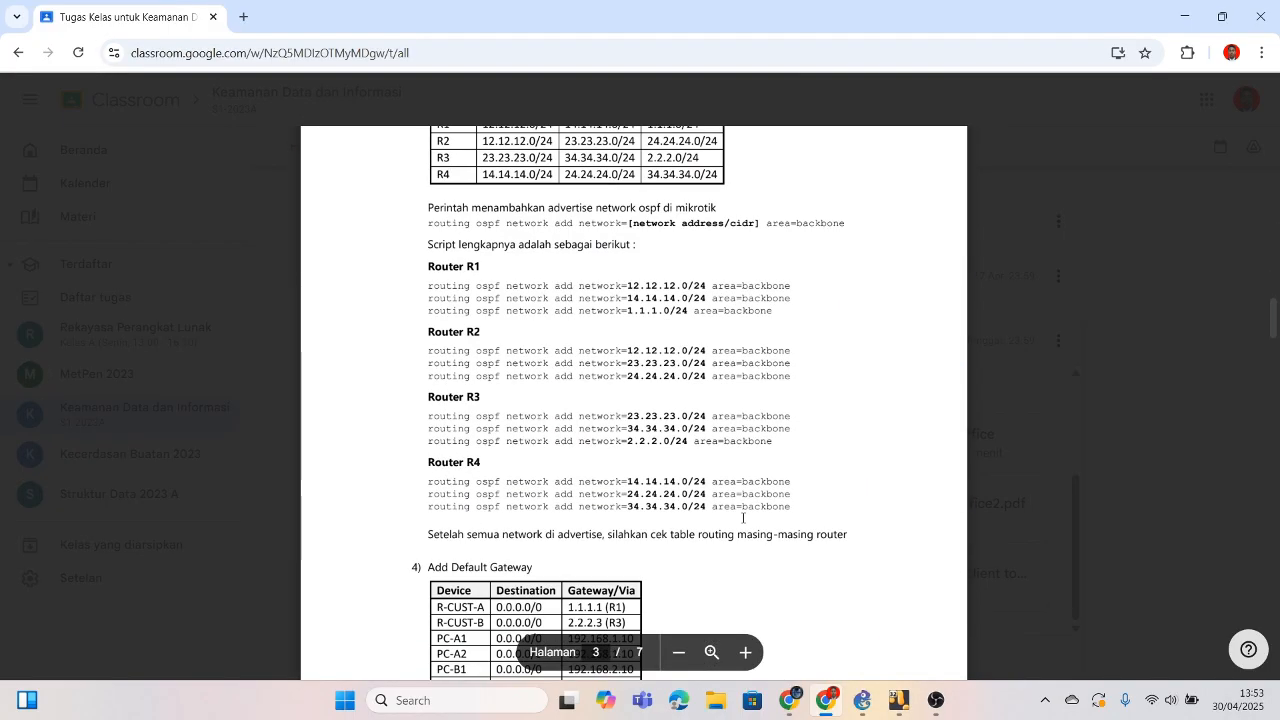
scroll(743, 517, up, 2)
scroll(743, 517, down, 2)
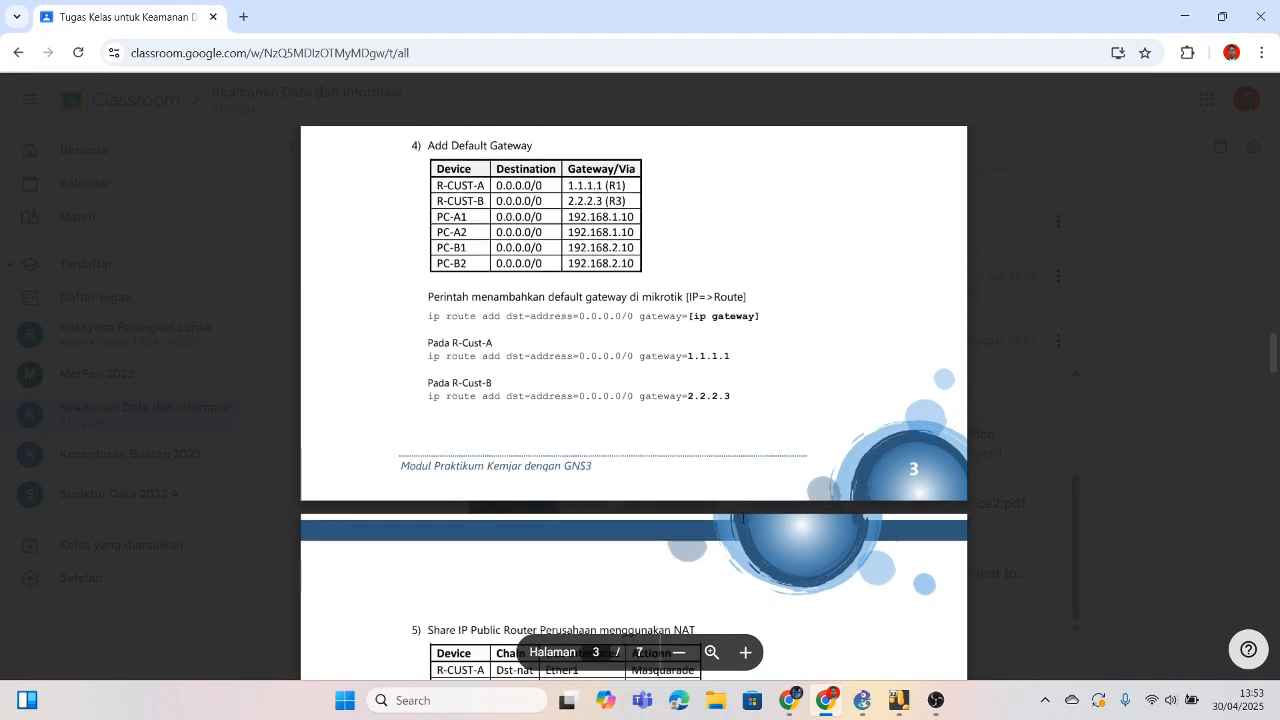
scroll(743, 517, up, 1)
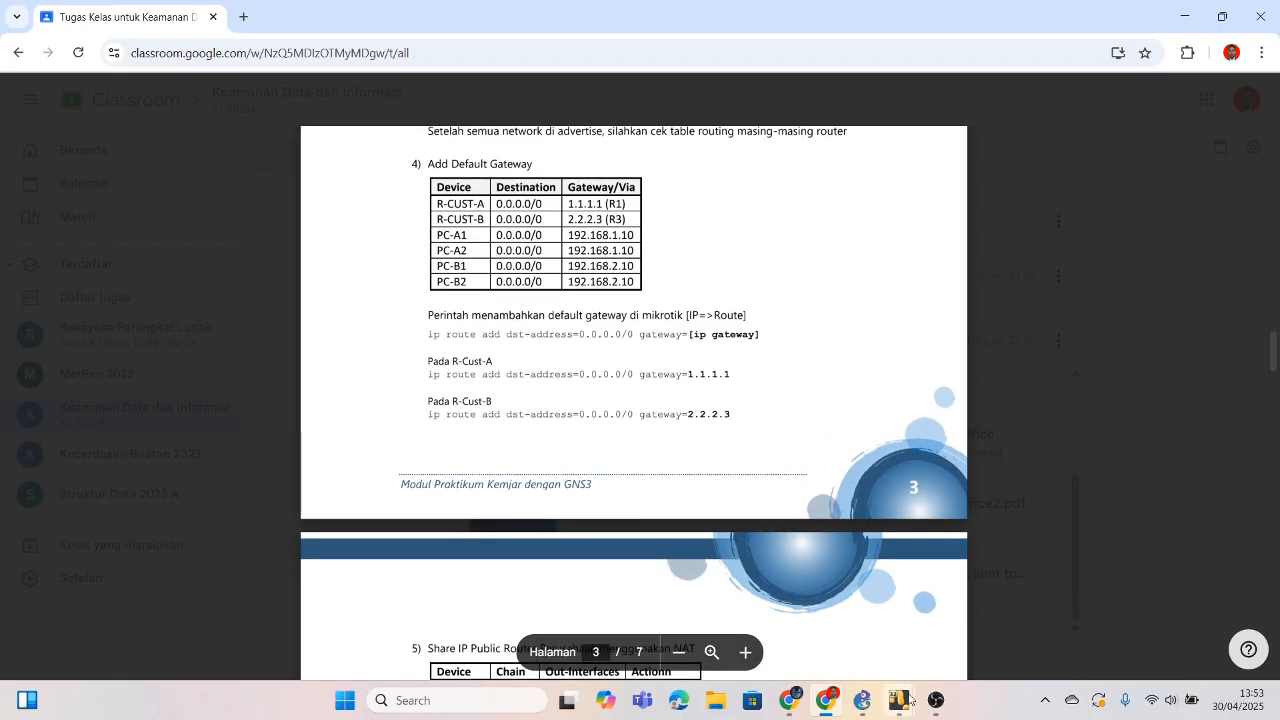
mouse_move(875, 712)
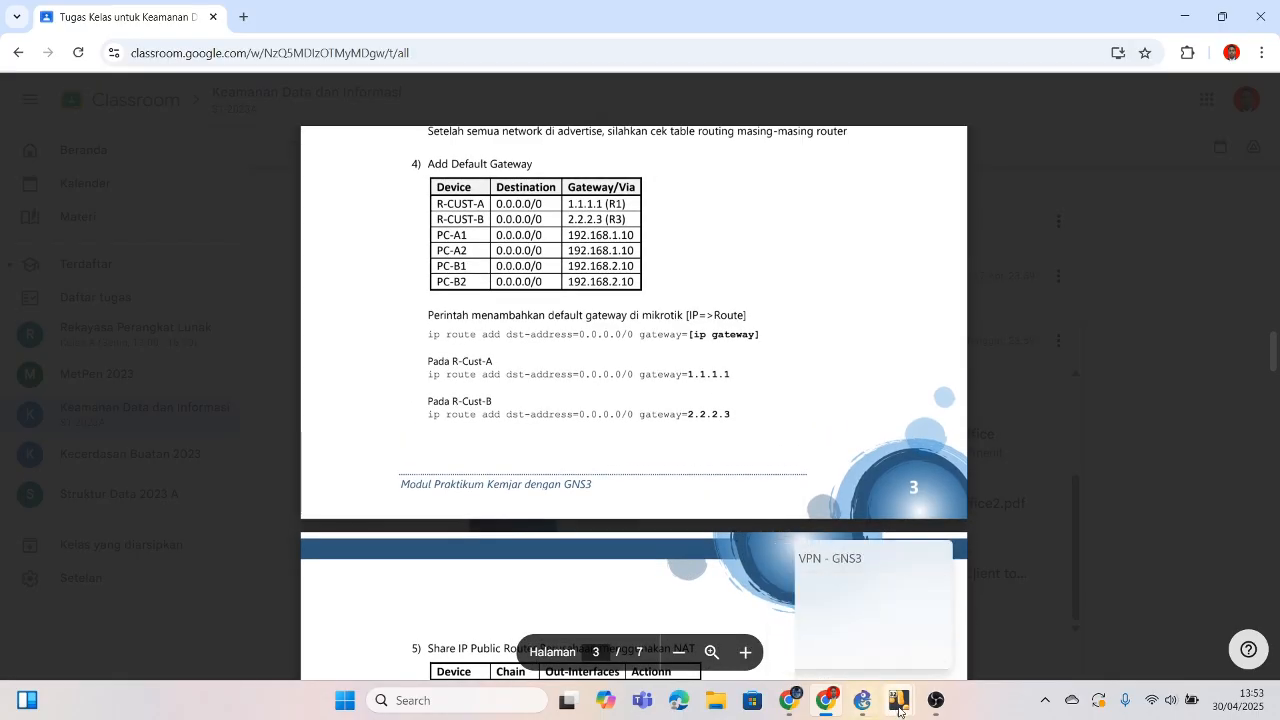
Step: Confirm PC-A1's TCP/IP settings (192.168.1.11, gateway 192.168.1.10) and minimize its window
mouse_move(1023, 631)
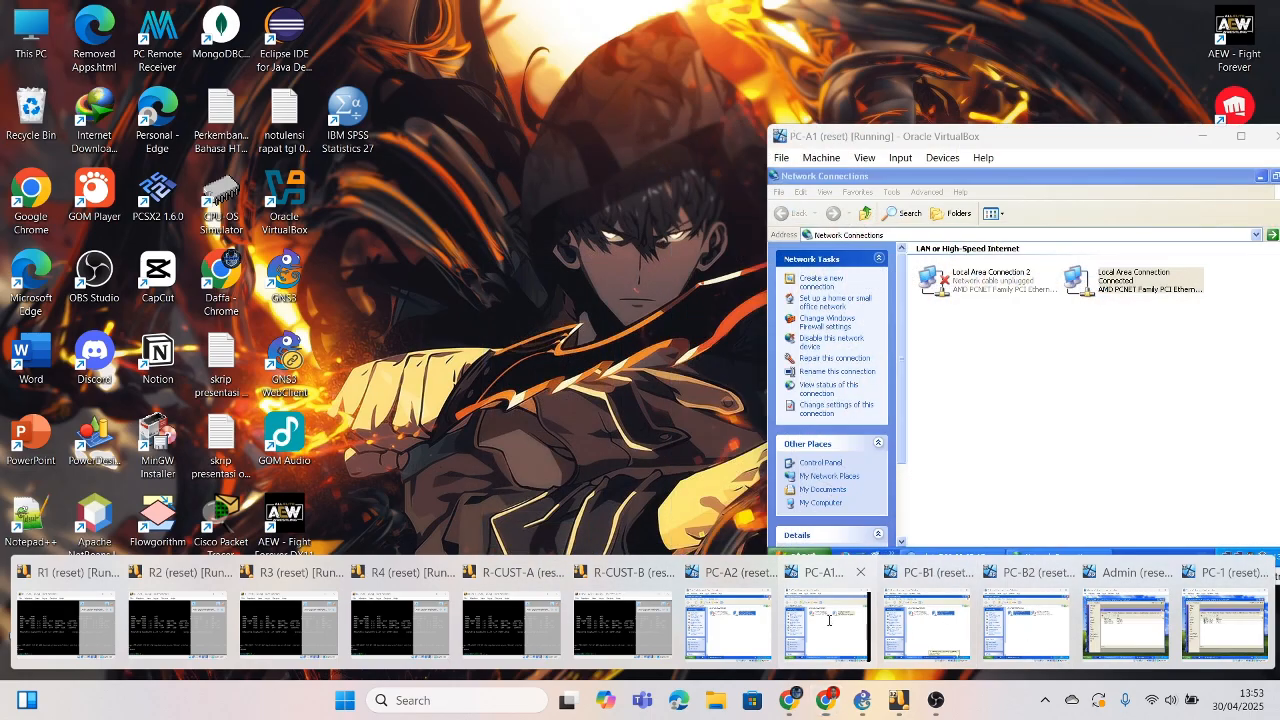
click(826, 625)
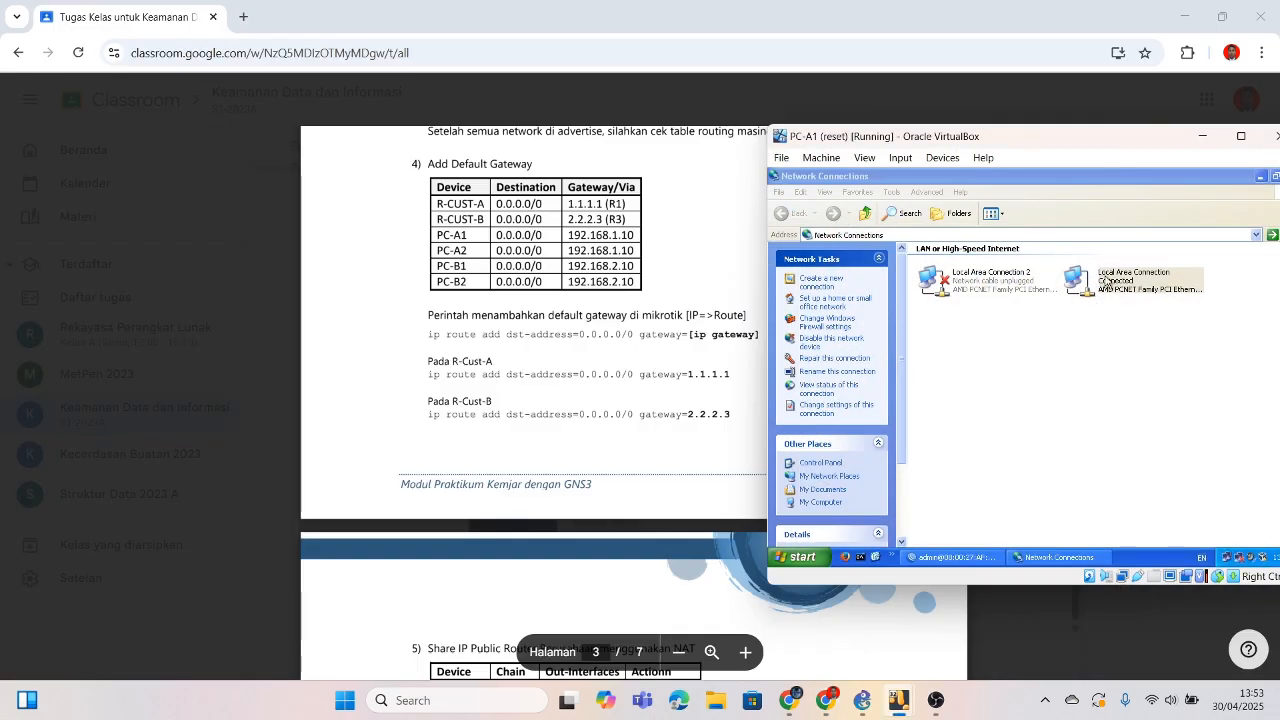
double_click(1106, 283)
click(952, 475)
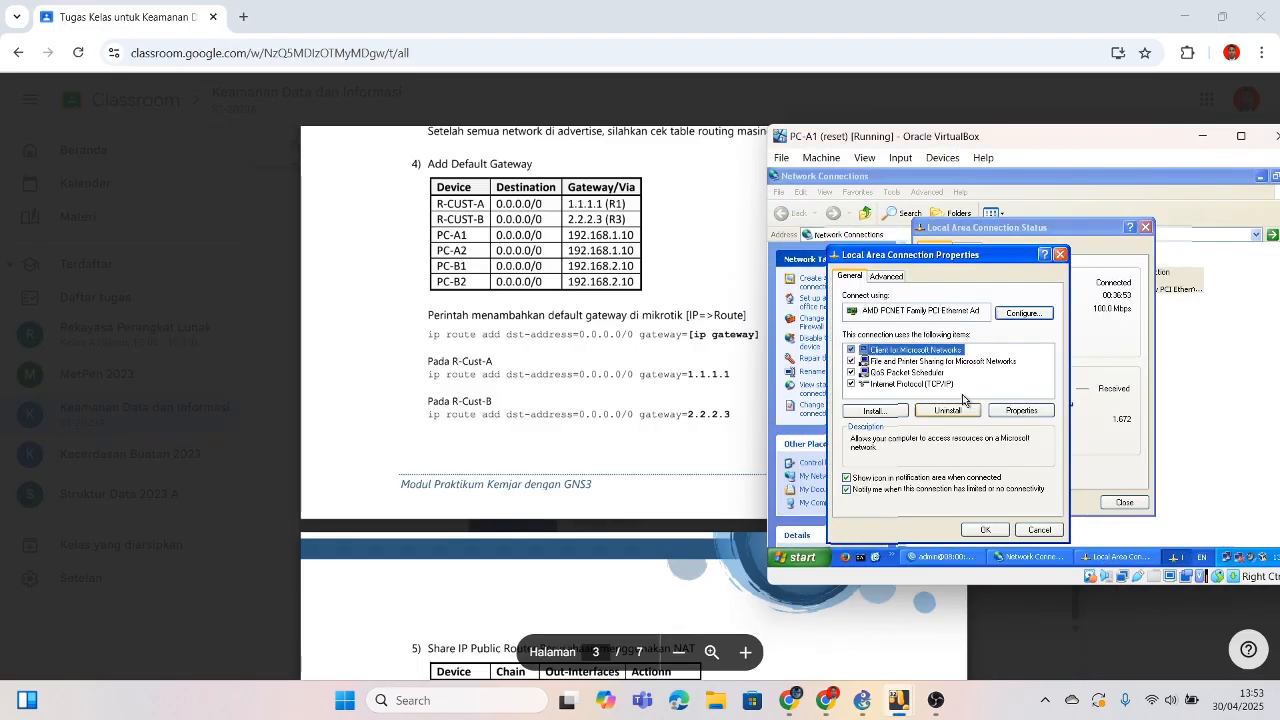
click(912, 384)
click(1021, 410)
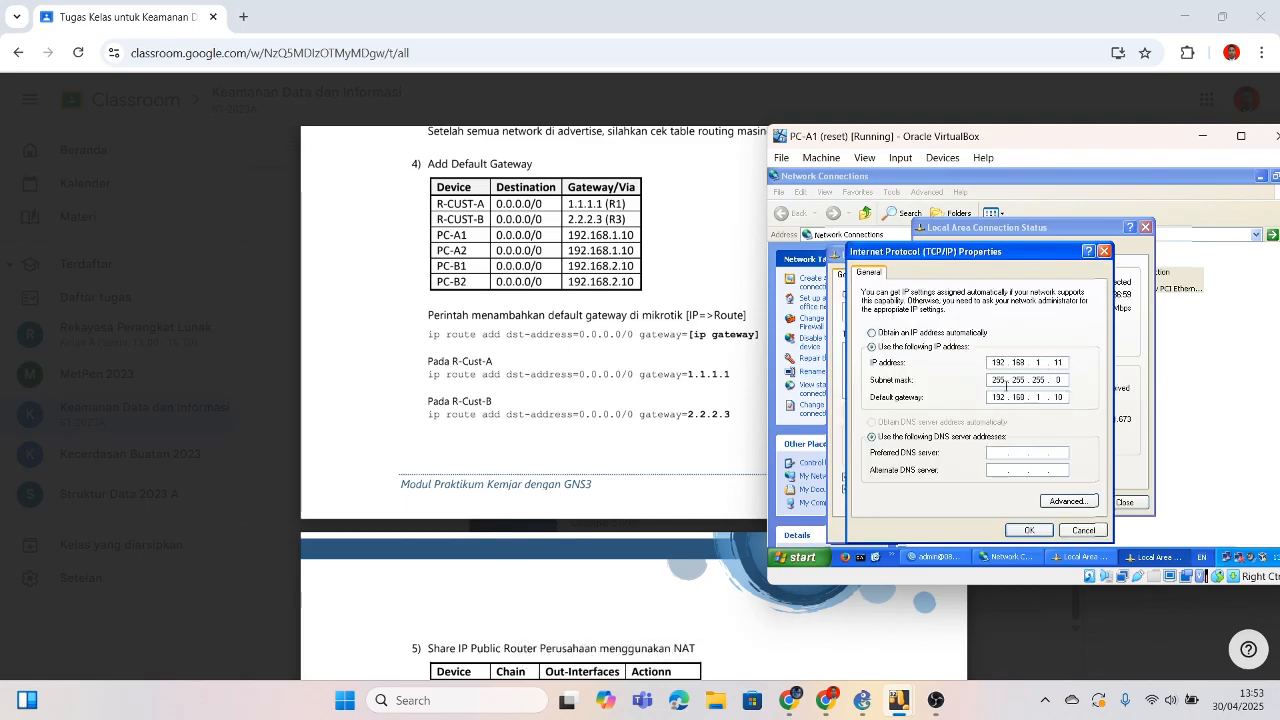
click(1024, 530)
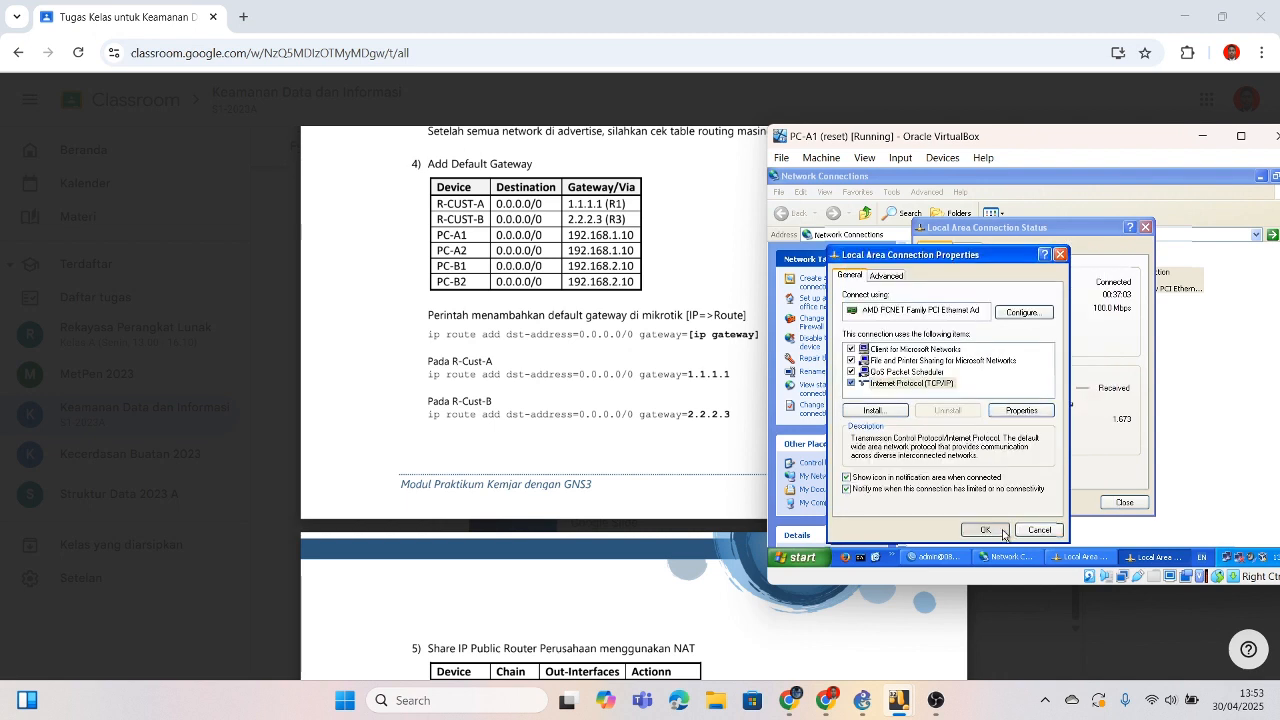
click(1003, 534)
click(1145, 228)
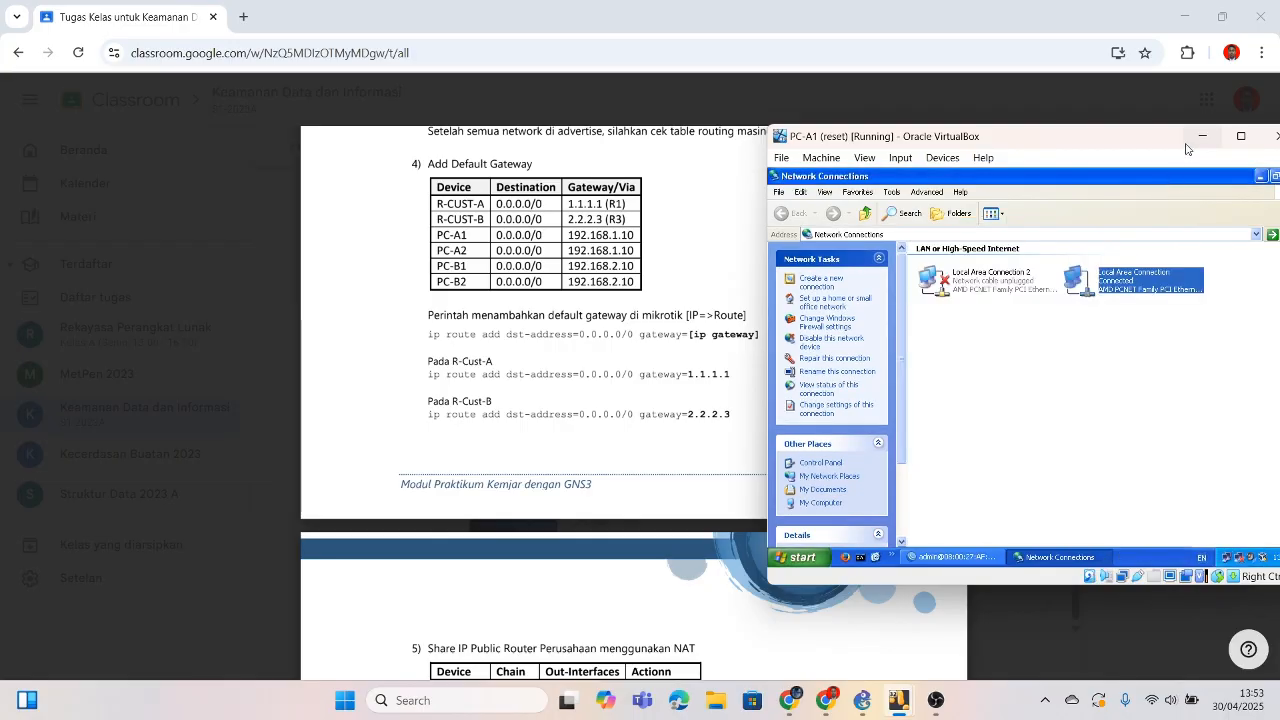
click(1201, 136)
Step: Confirm PC-A2's settings (192.168.1.12, gateway 192.168.1.10) and minimize it too
mouse_move(908, 708)
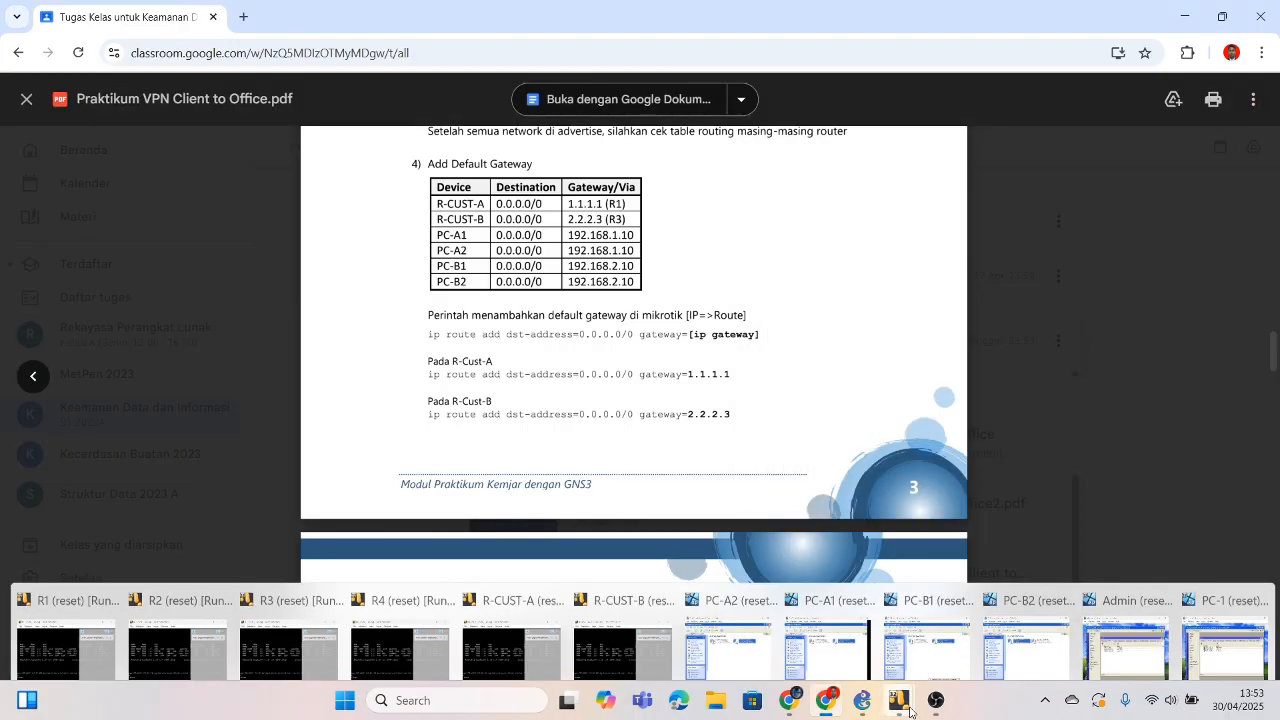
mouse_move(788, 630)
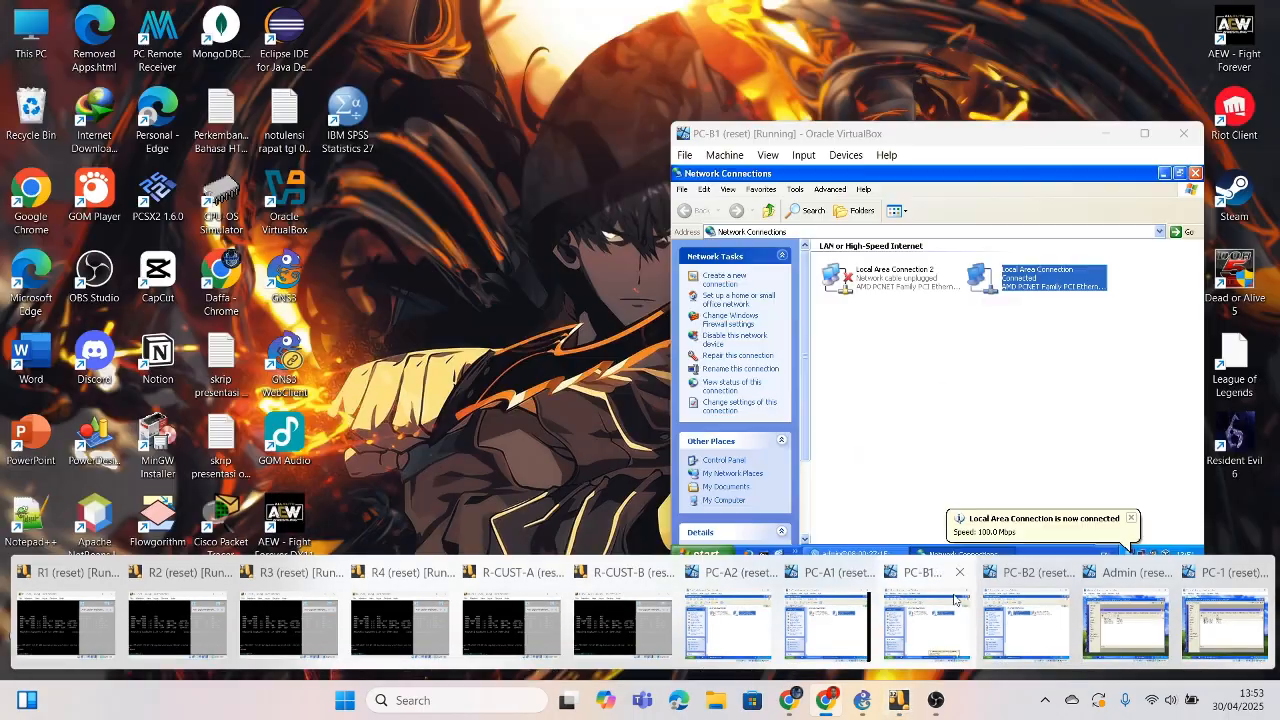
click(727, 625)
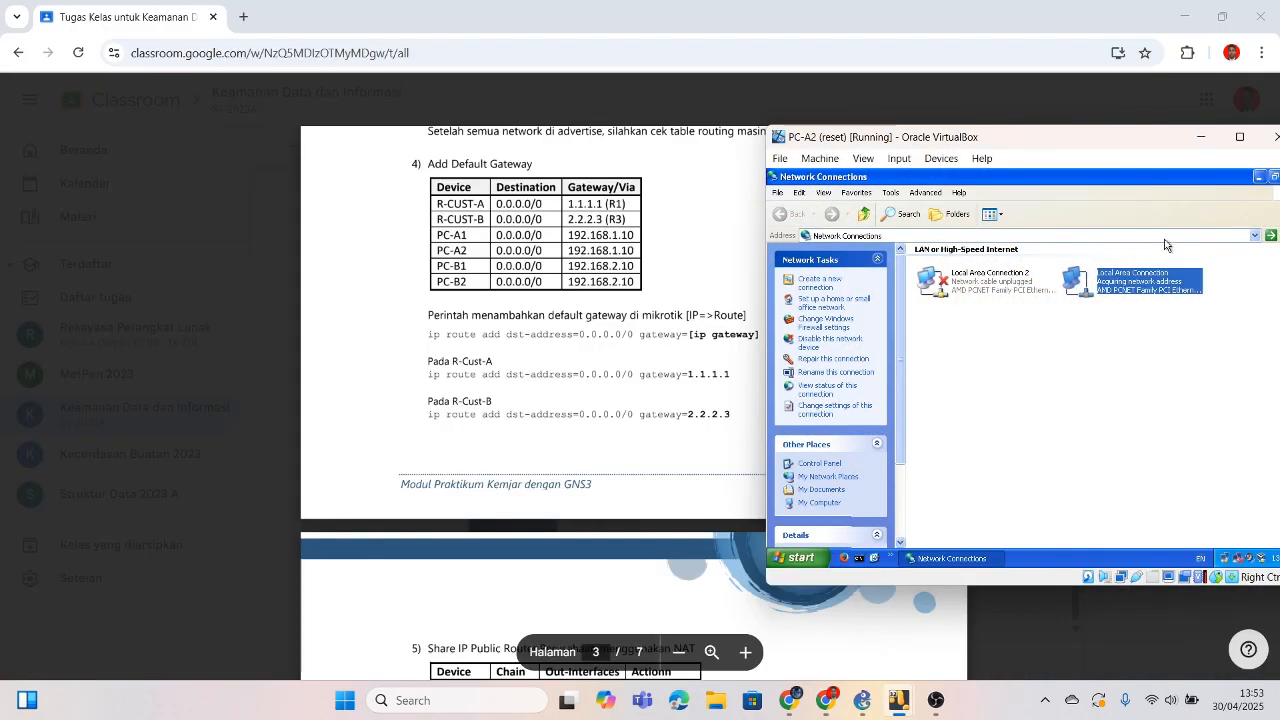
double_click(1137, 290)
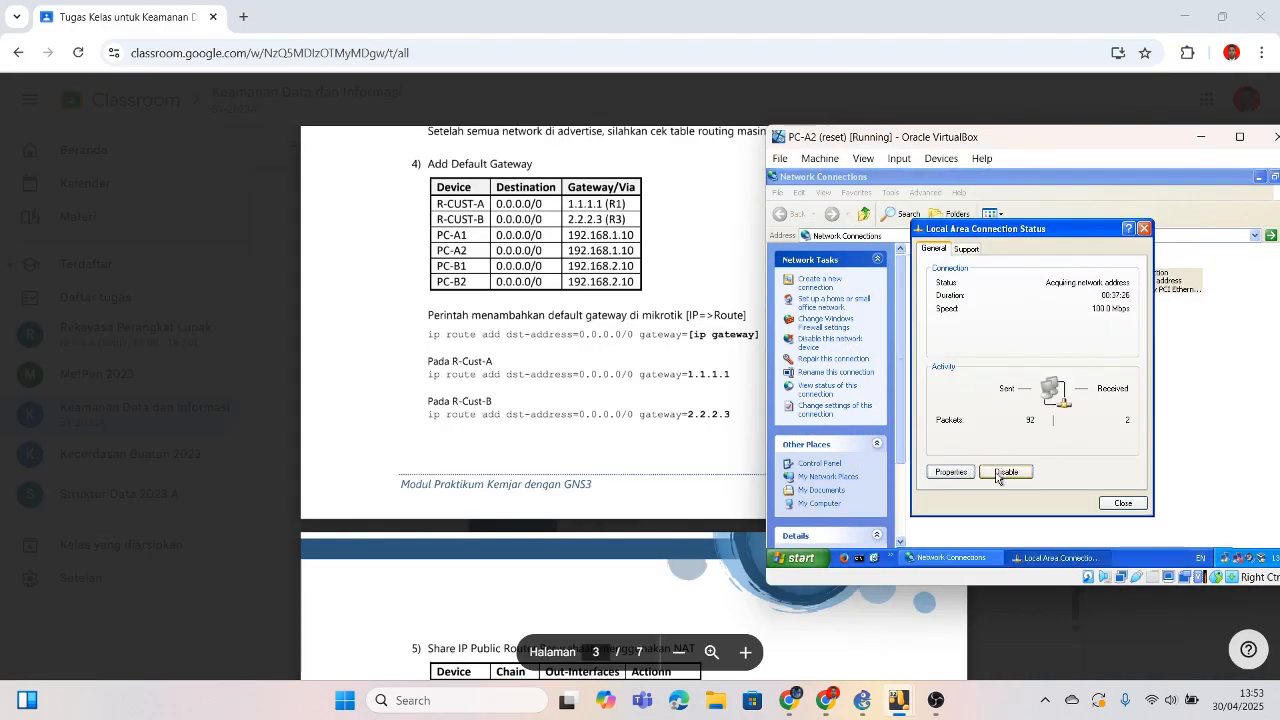
click(966, 476)
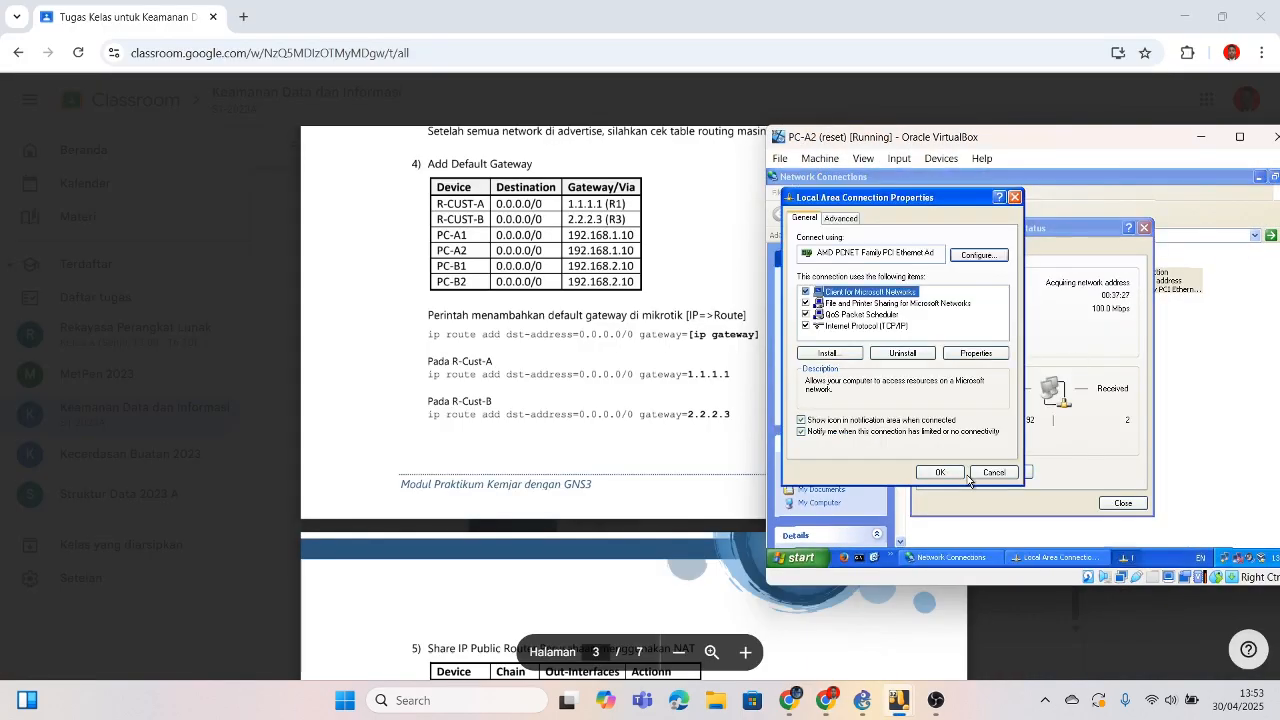
click(898, 328)
click(966, 356)
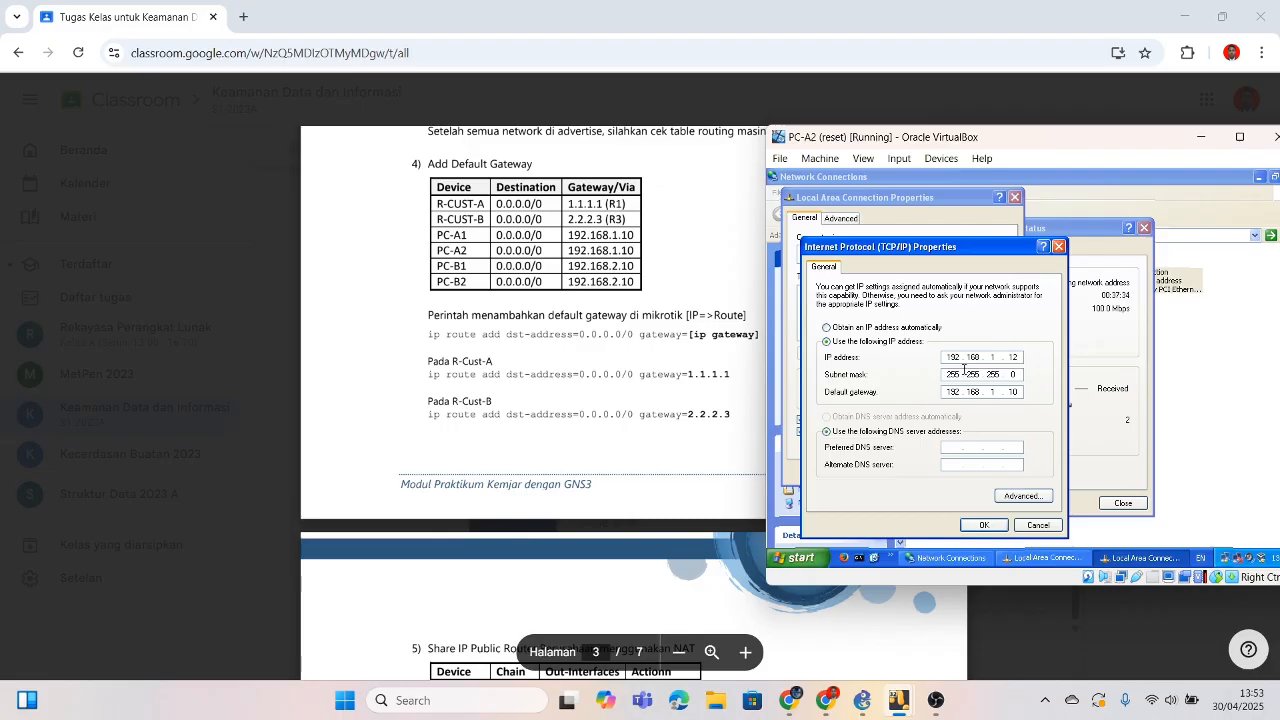
click(978, 527)
click(940, 476)
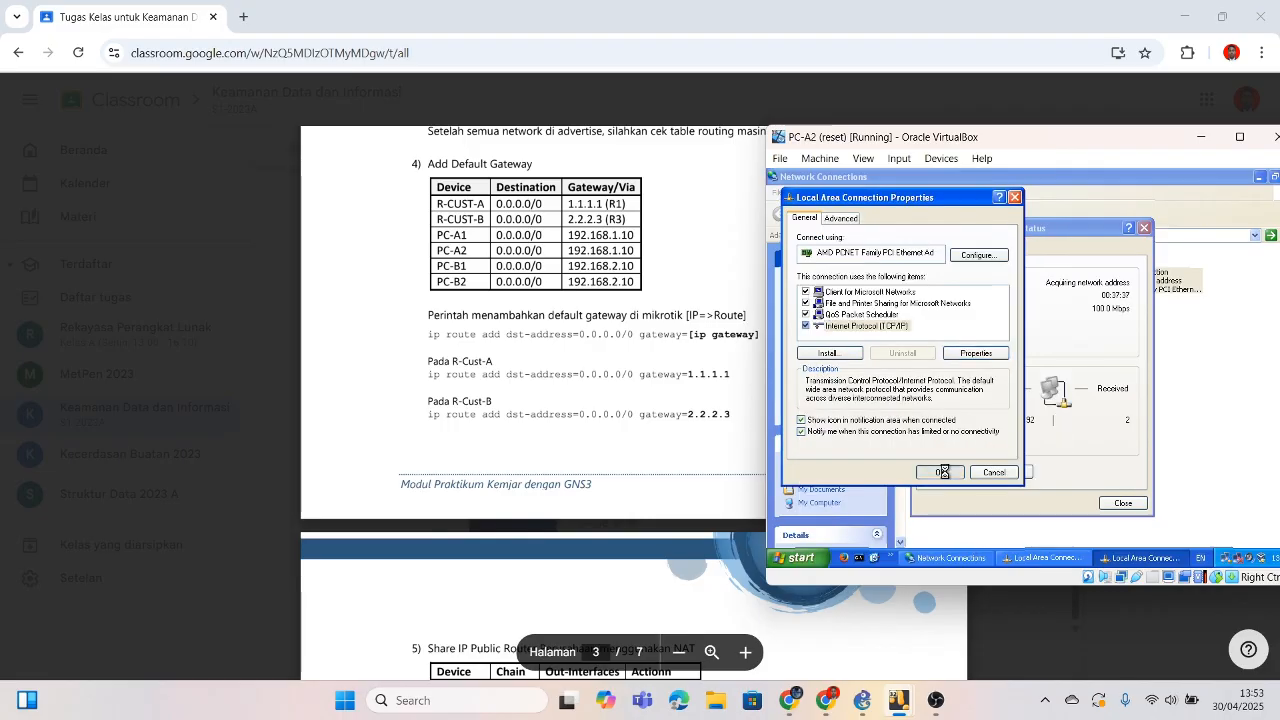
click(1122, 502)
click(1201, 137)
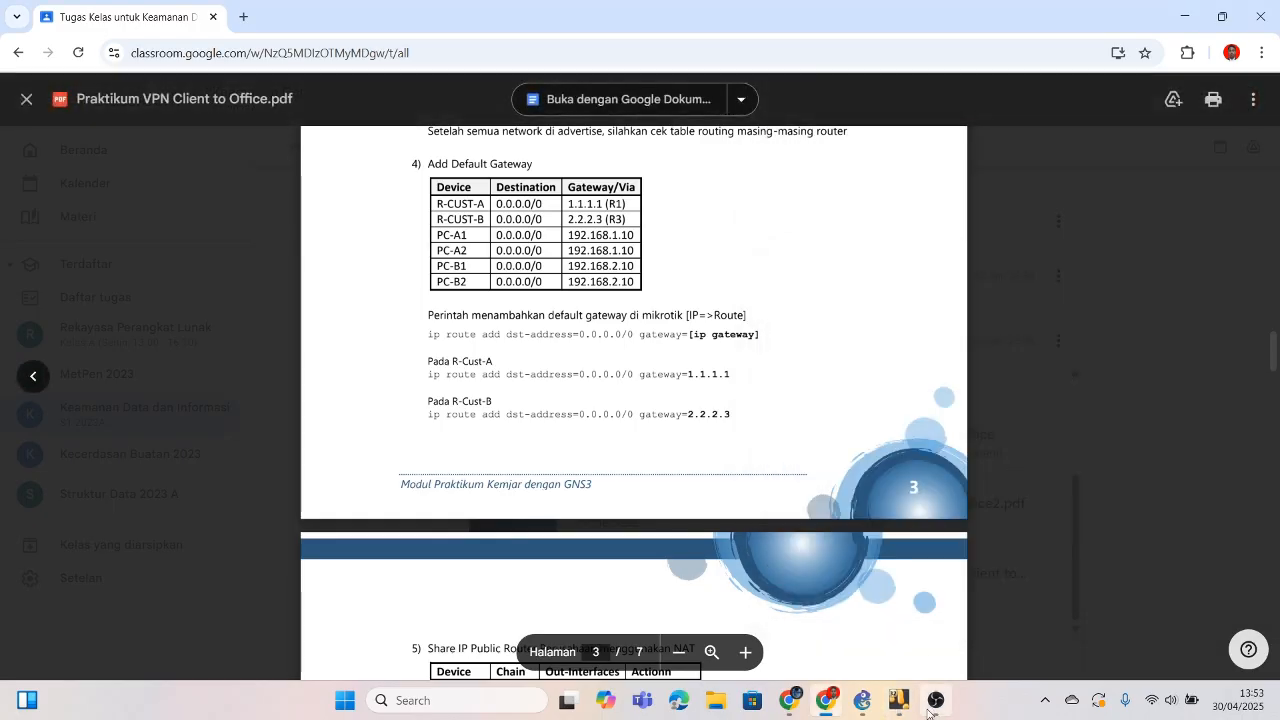
Step: Review PC-B1's TCP/IP settings, then close its connection dialogs and hide the VM
mouse_move(916, 693)
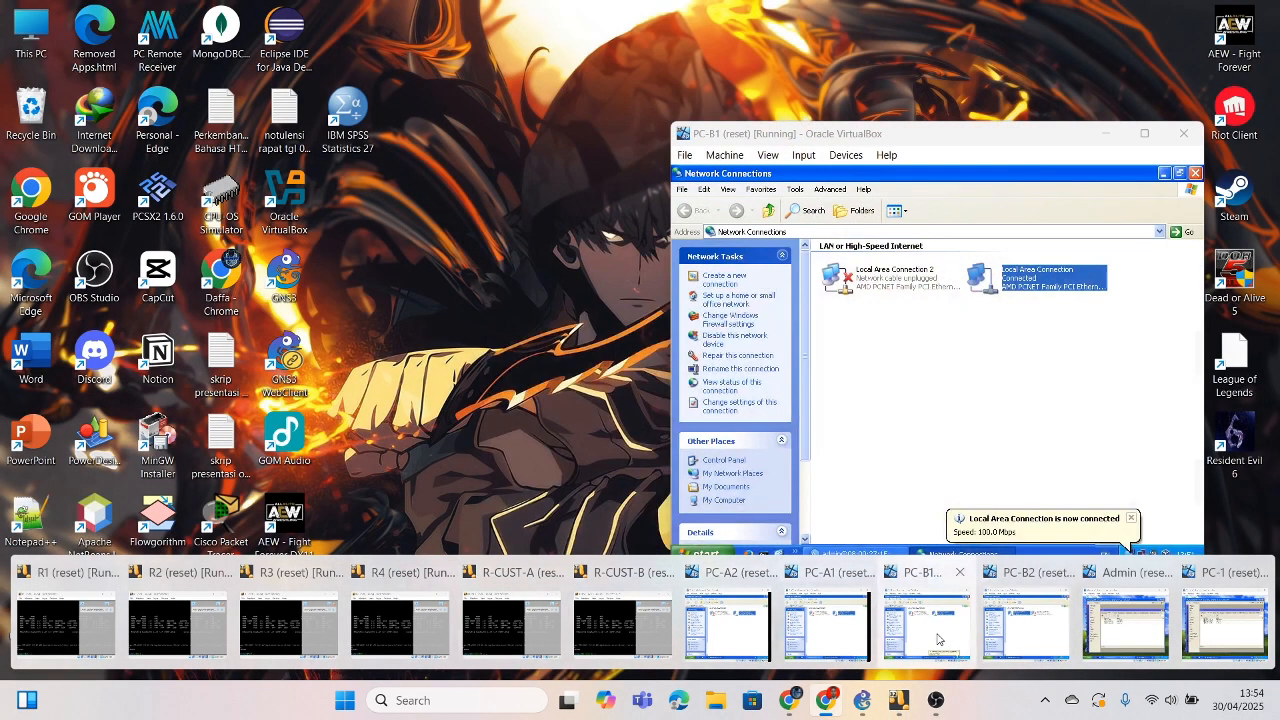
click(937, 625)
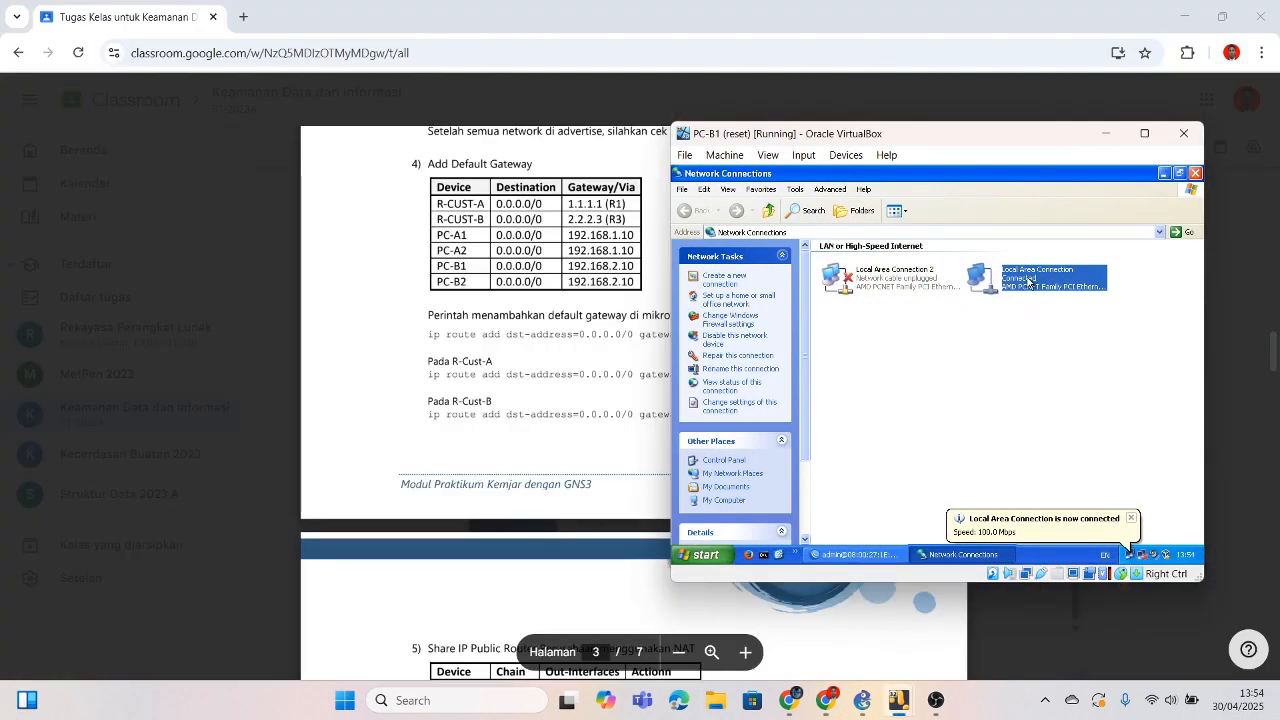
double_click(1029, 289)
click(860, 471)
click(826, 381)
click(924, 408)
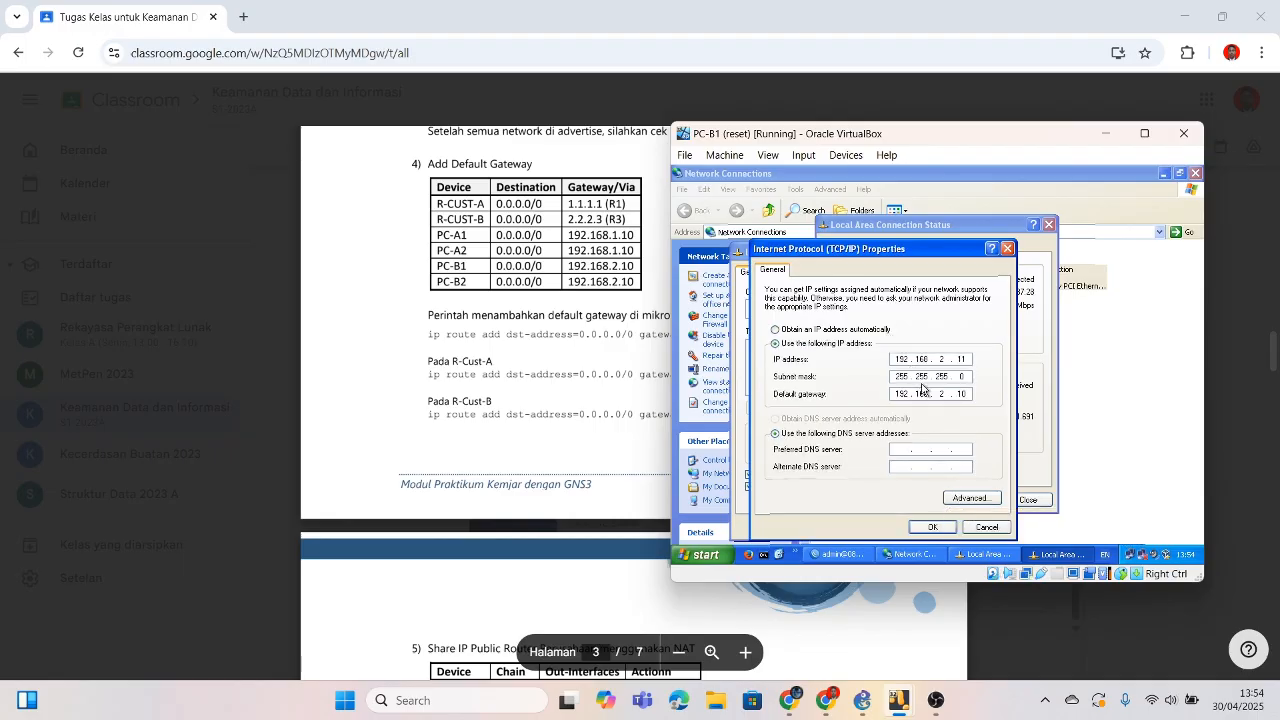
click(928, 528)
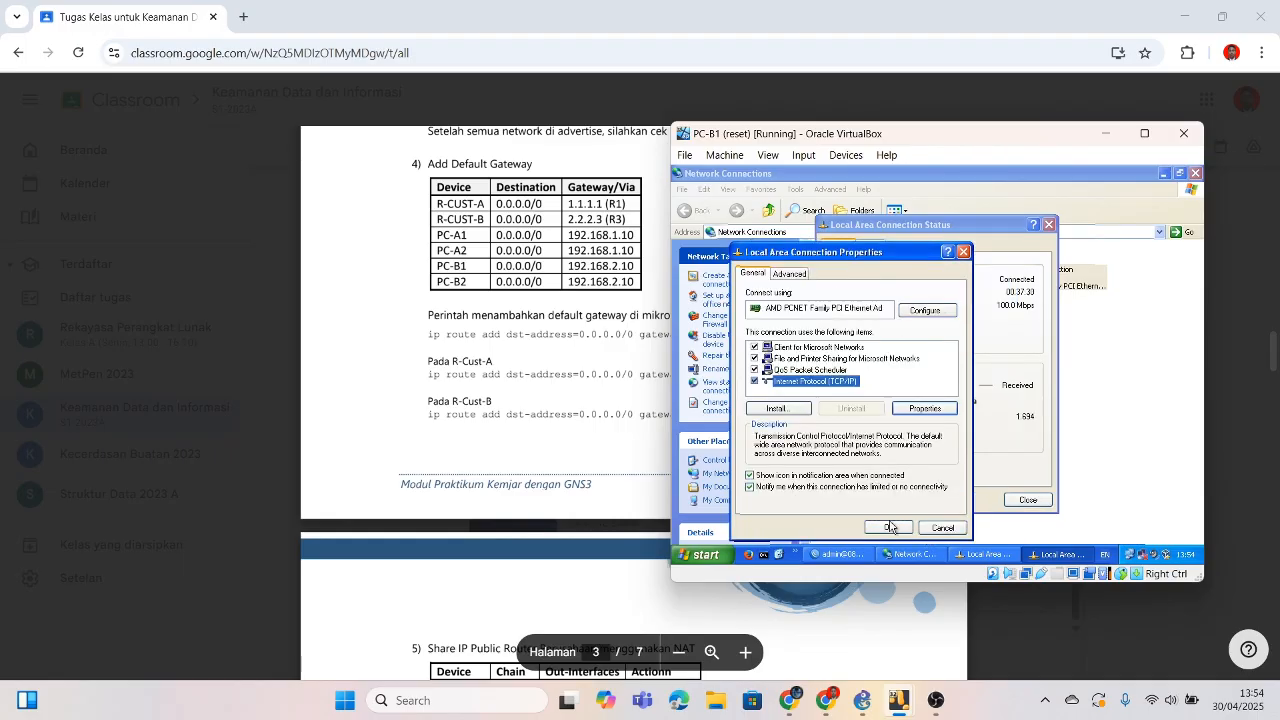
click(897, 527)
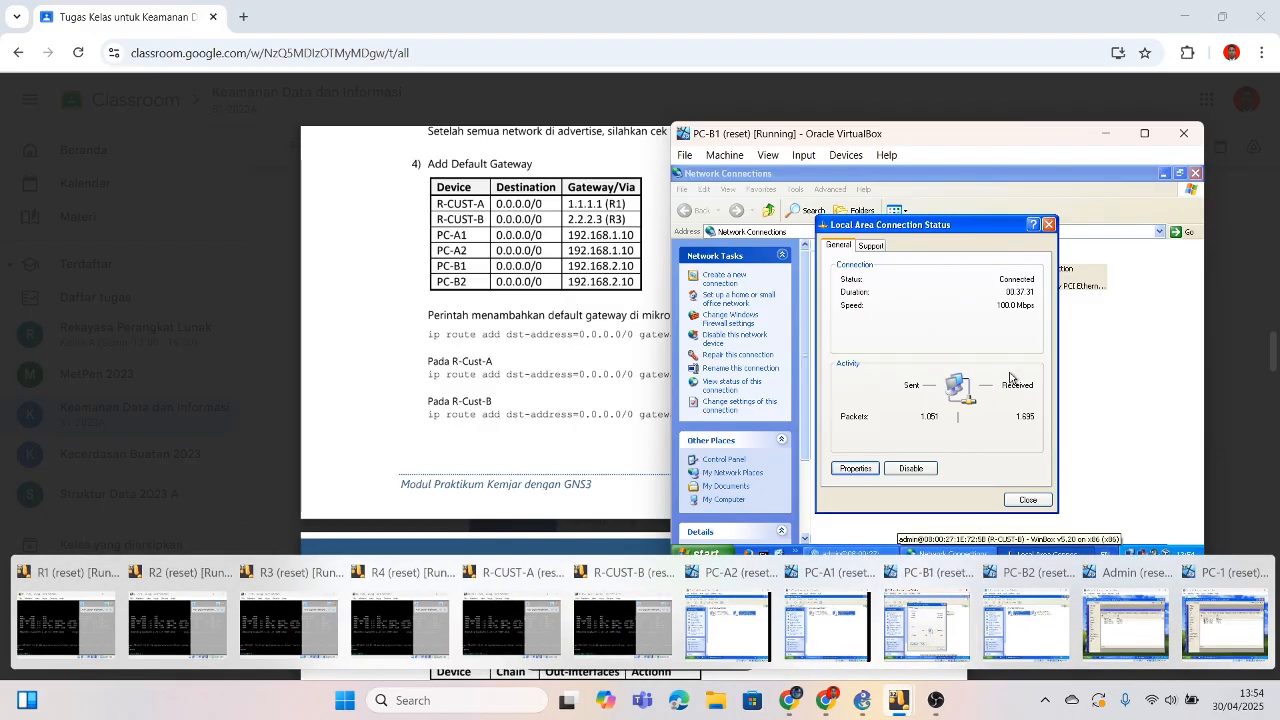
click(1049, 225)
click(1104, 134)
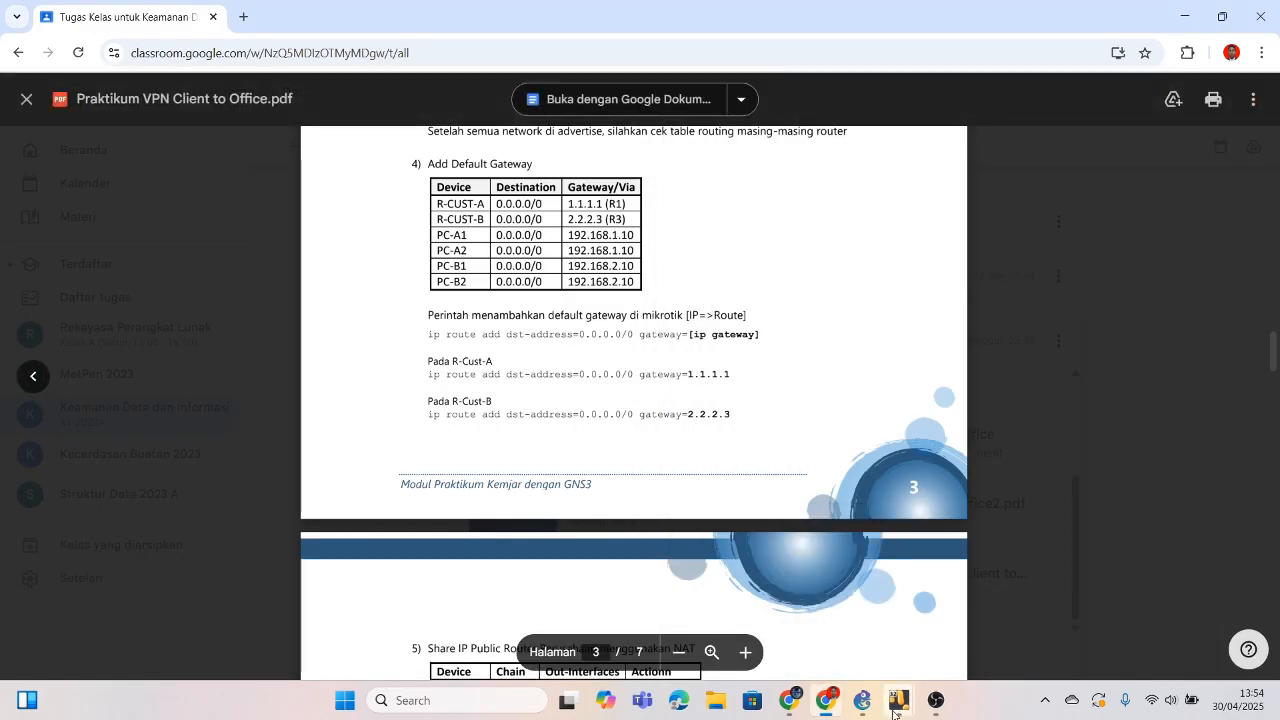
Step: Confirm PC-B2 uses 192.168.2.12, mask 255.255.255.0, gateway 192.168.2.10, then close everything
mouse_move(898, 700)
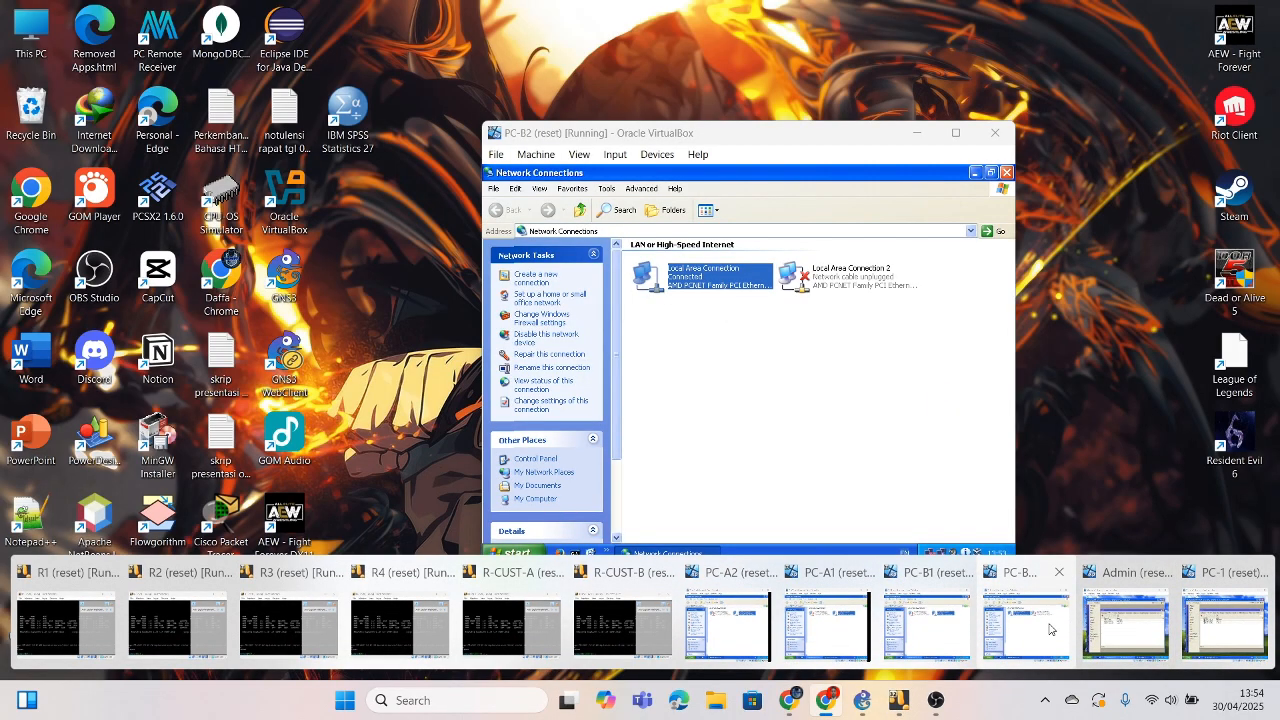
click(1060, 628)
double_click(752, 292)
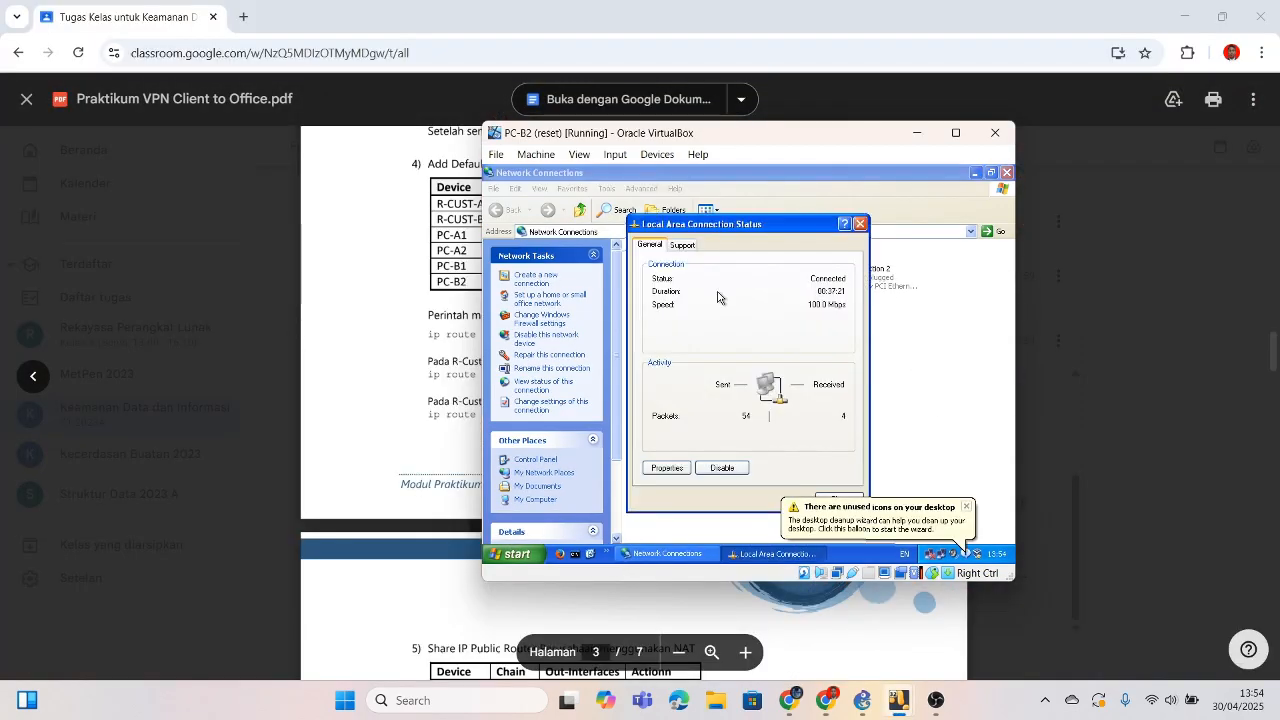
click(676, 468)
click(592, 321)
click(692, 349)
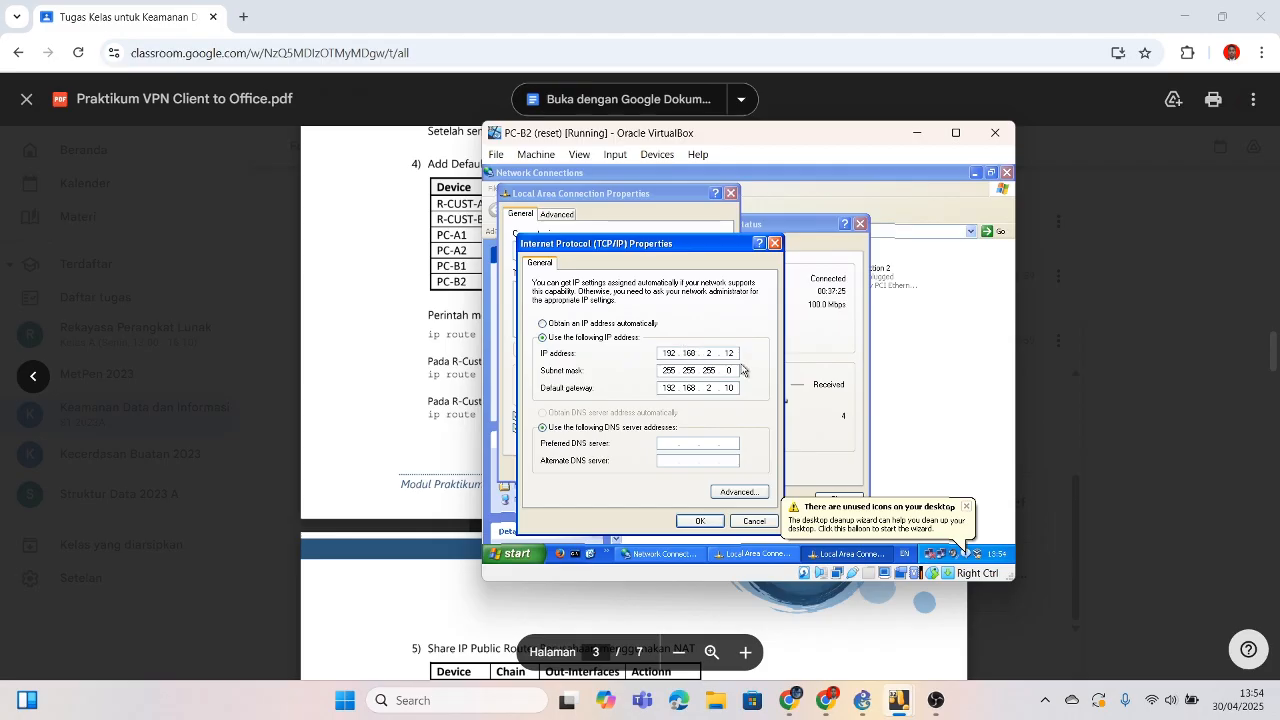
drag(770, 137, 1025, 138)
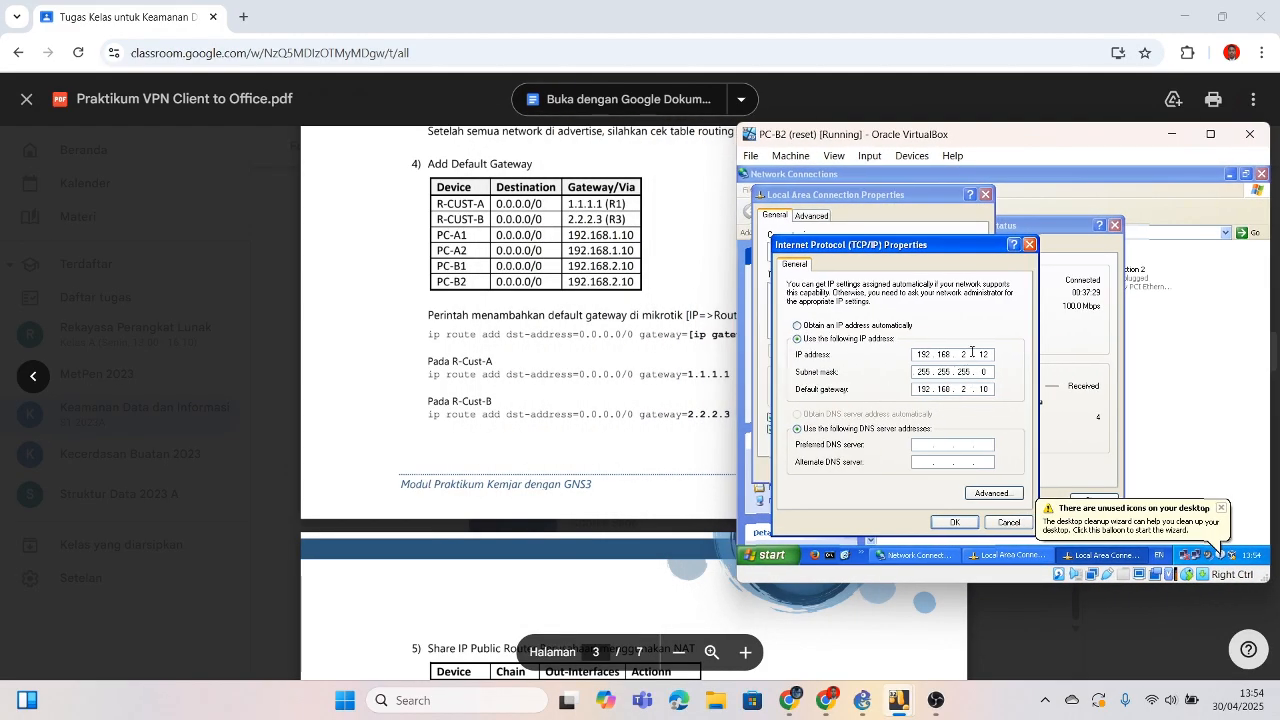
click(953, 522)
click(918, 482)
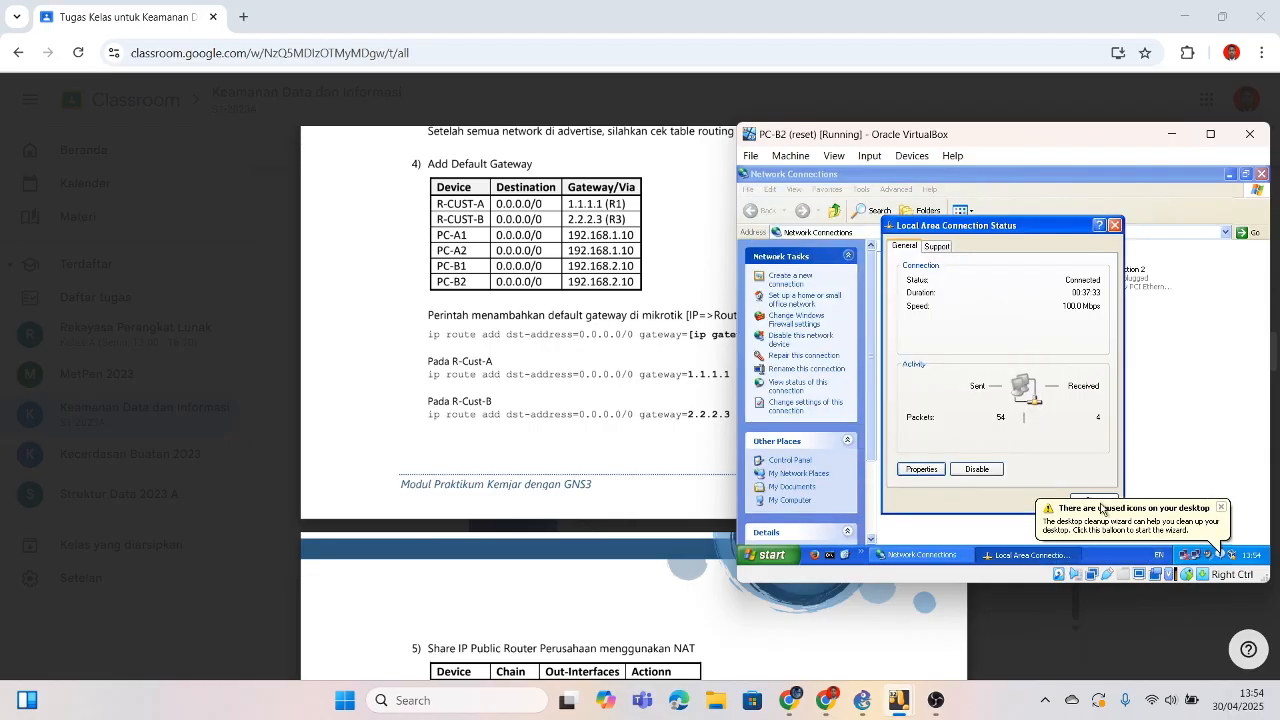
click(1102, 512)
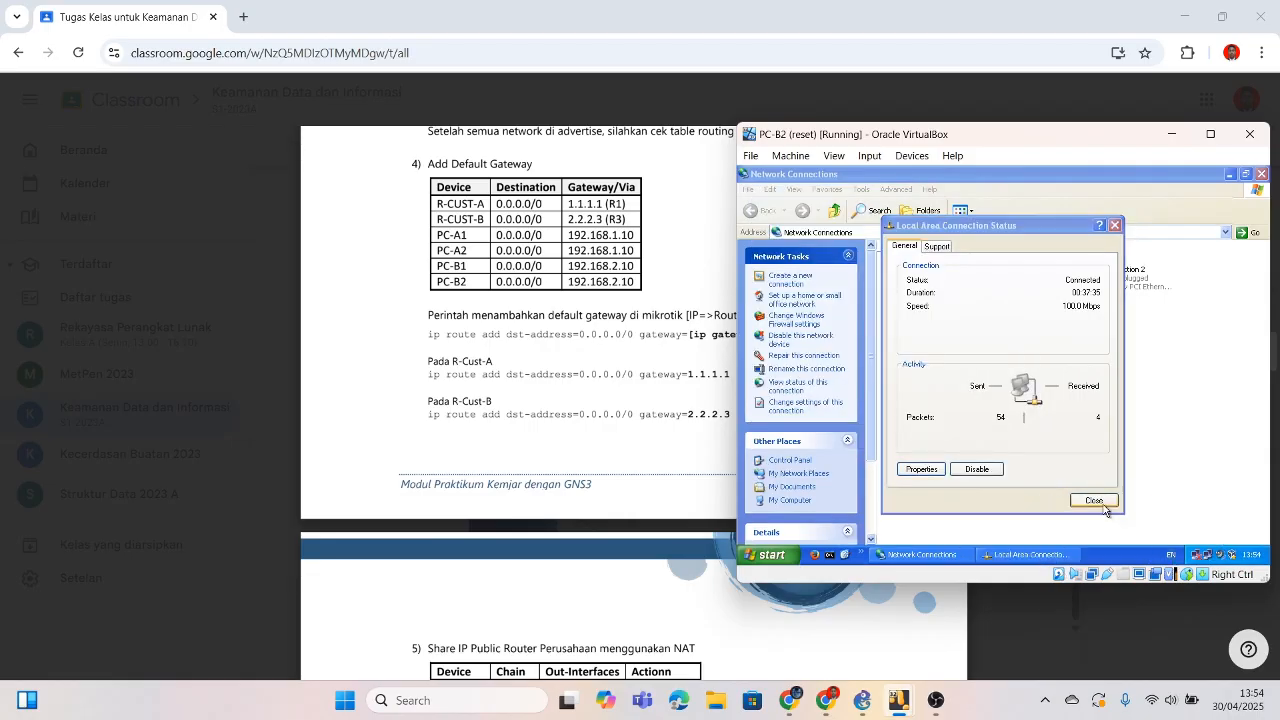
click(1104, 507)
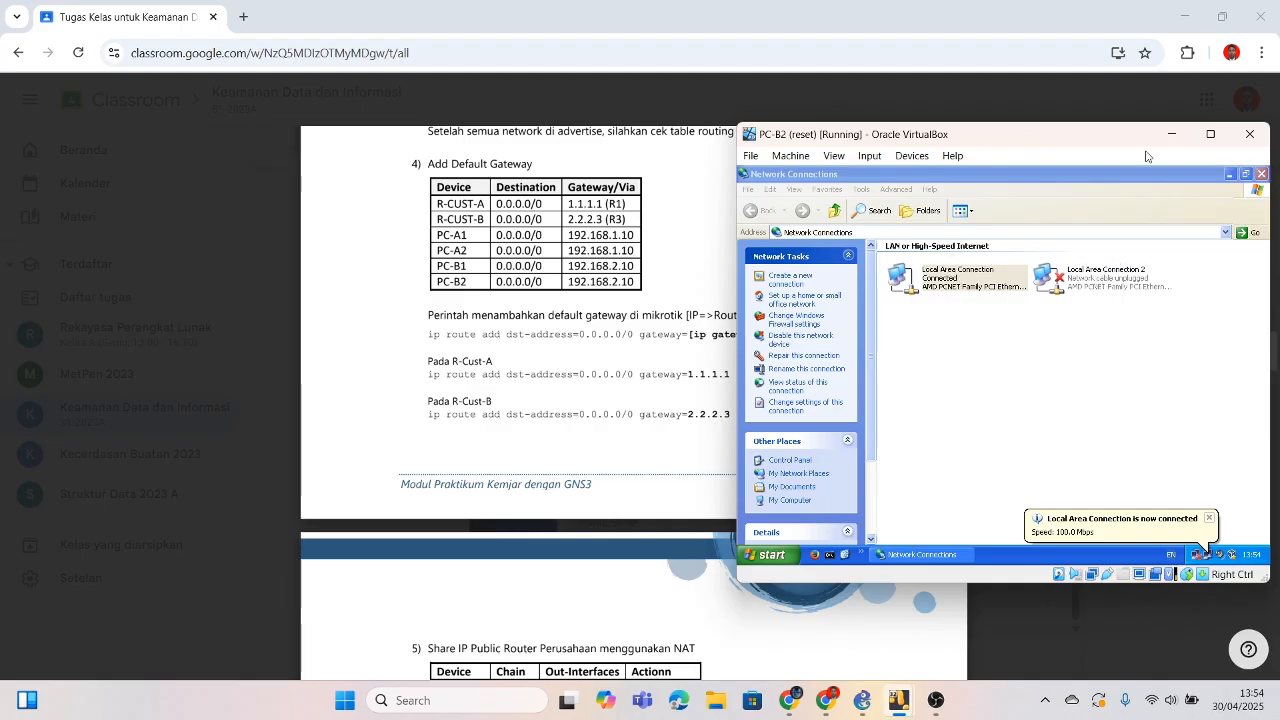
click(1172, 133)
Step: Scroll the lab PDF to page 4's NAT masquerade step and ping/tracert test tables
scroll(534, 352, down, 5)
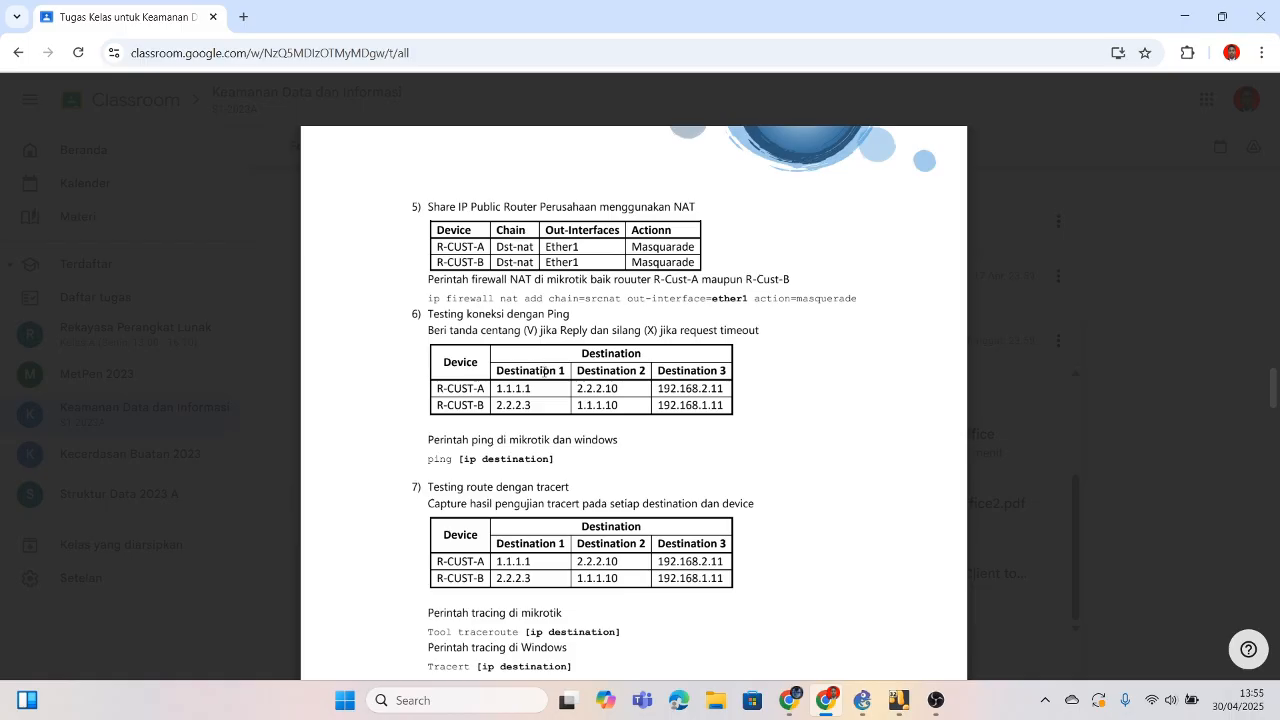
scroll(548, 262, up, 20)
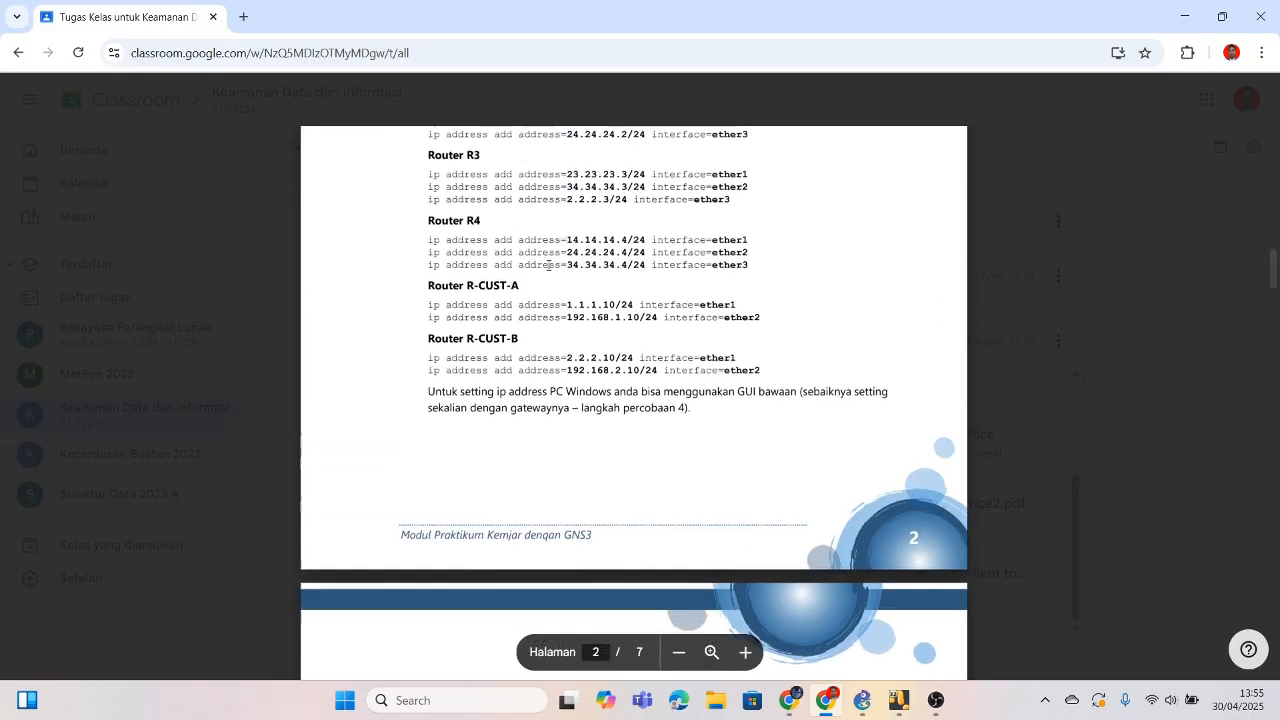
scroll(548, 265, down, 20)
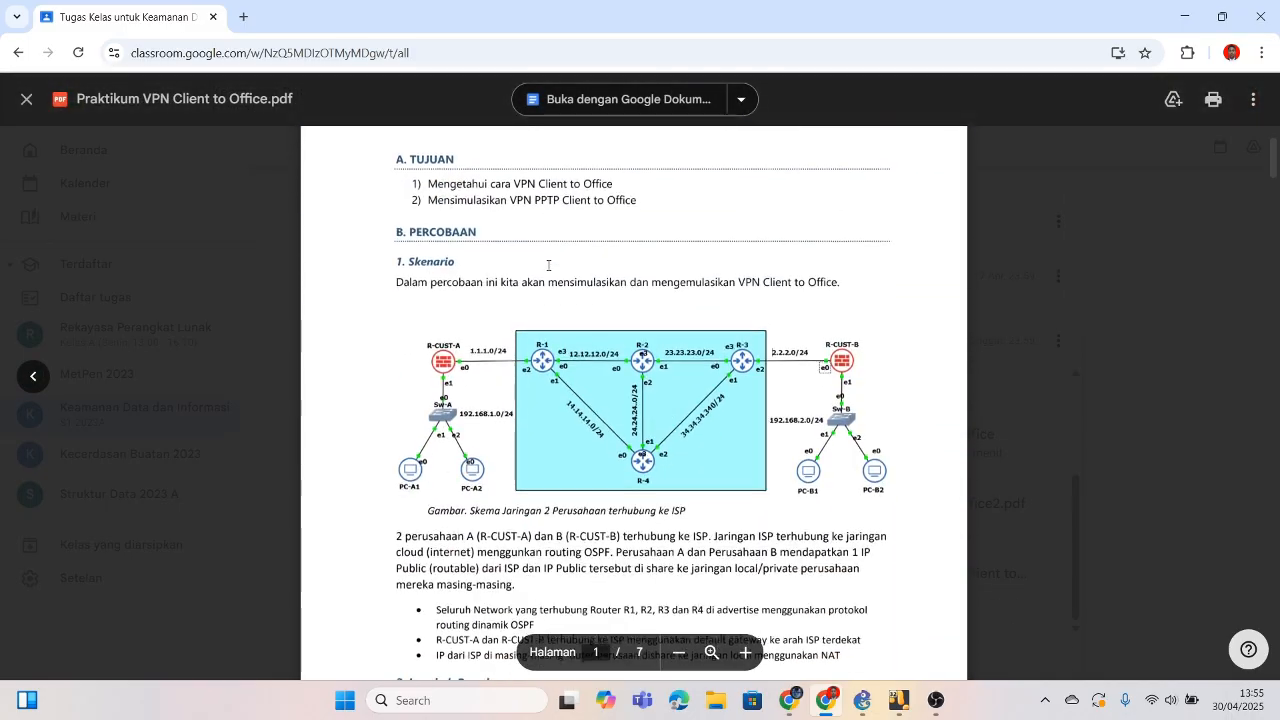
scroll(548, 265, down, 15)
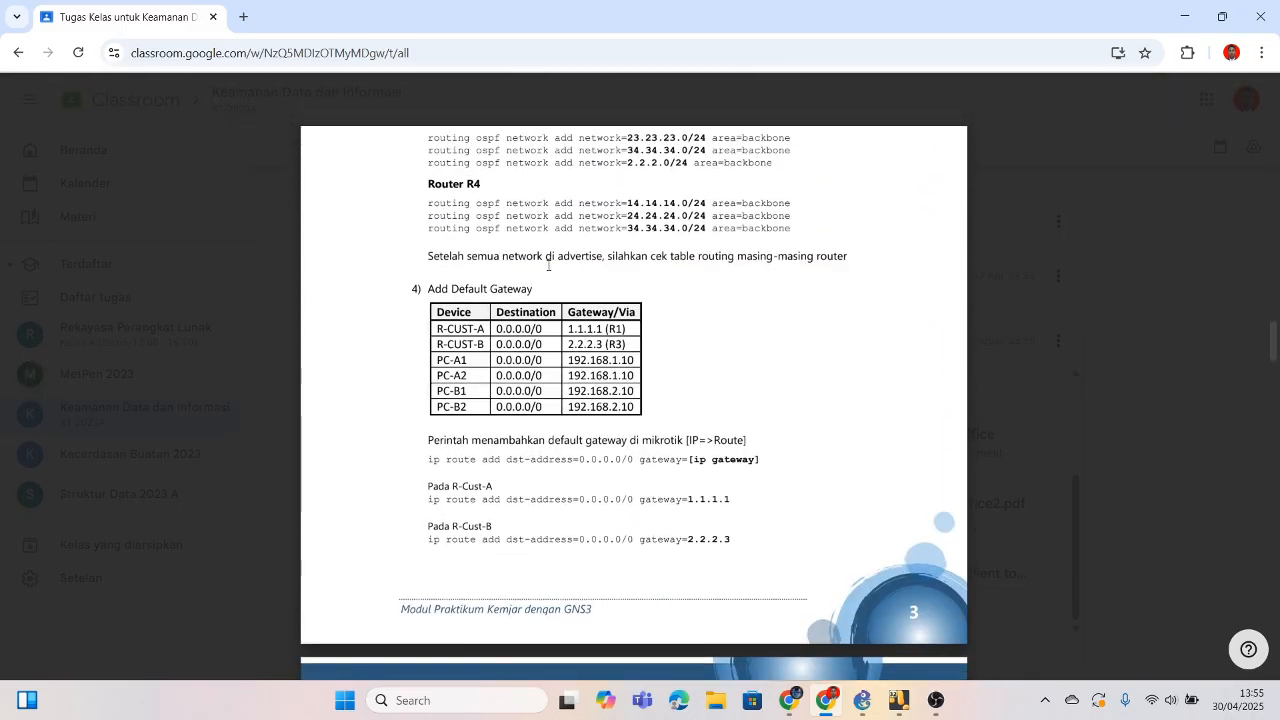
scroll(548, 265, up, 10)
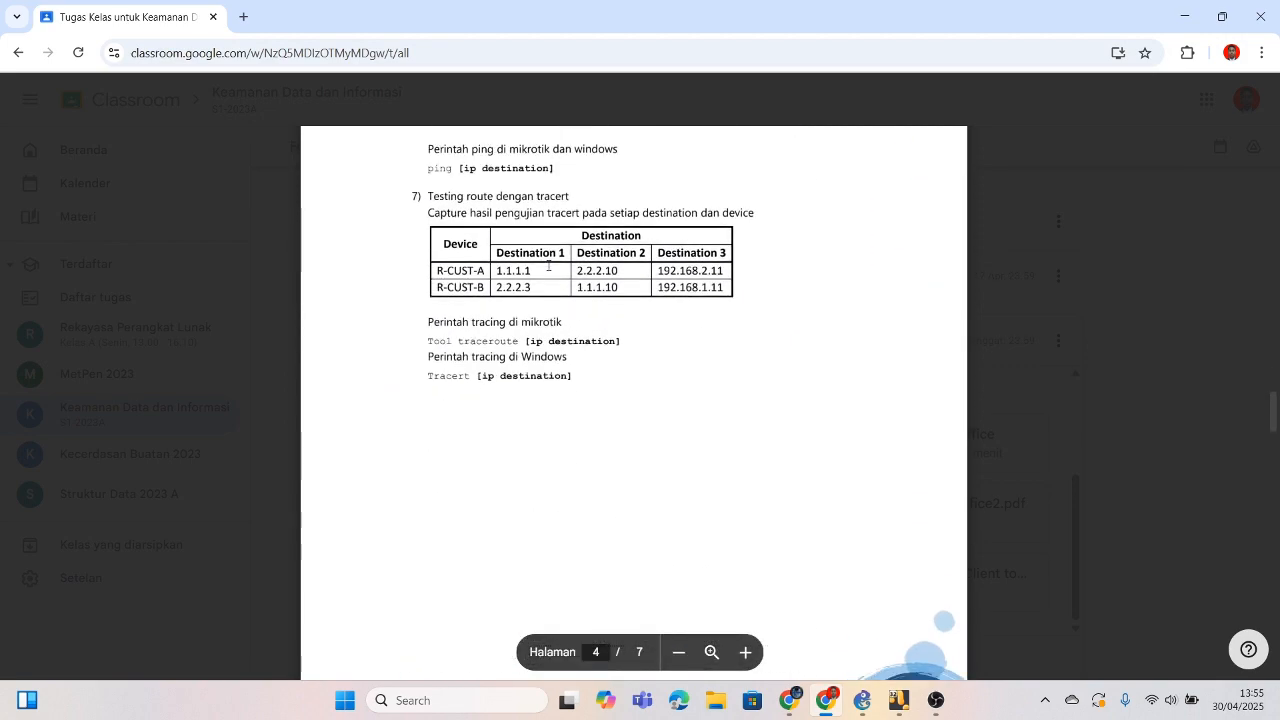
ctrl+scroll(548, 265, up, 1)
scroll(548, 265, down, 5)
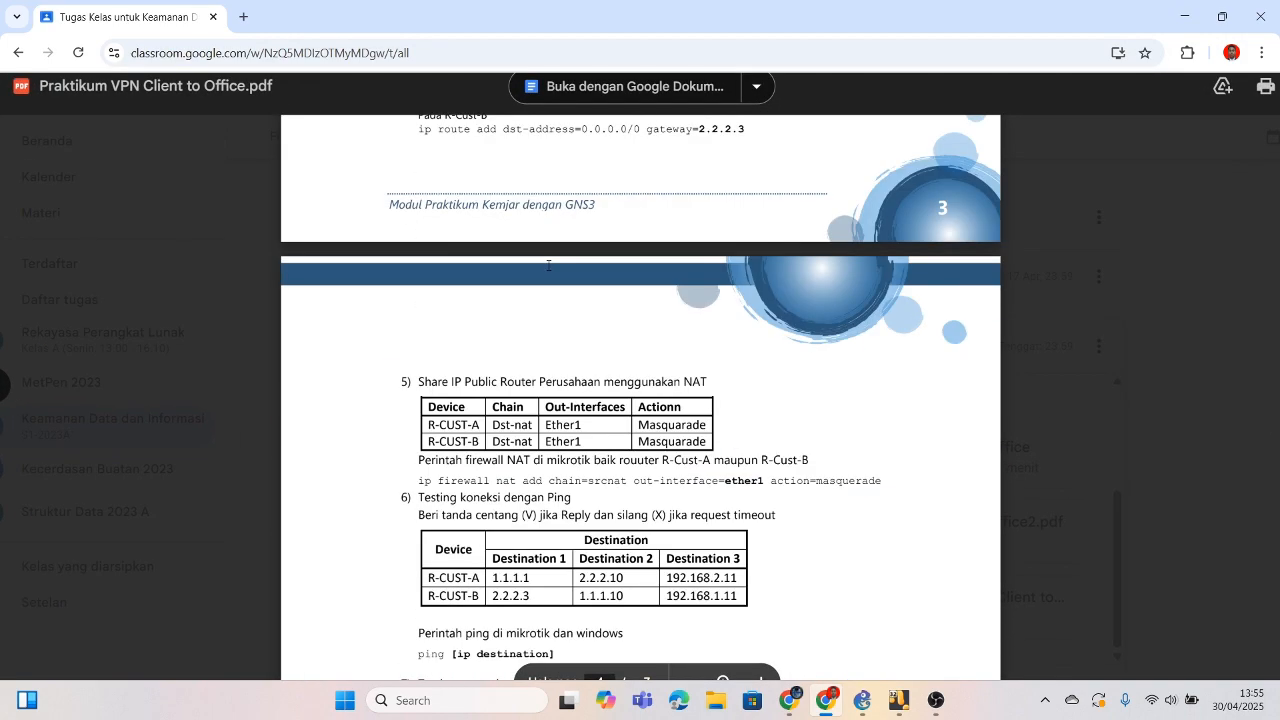
ctrl+scroll(548, 265, down, 1)
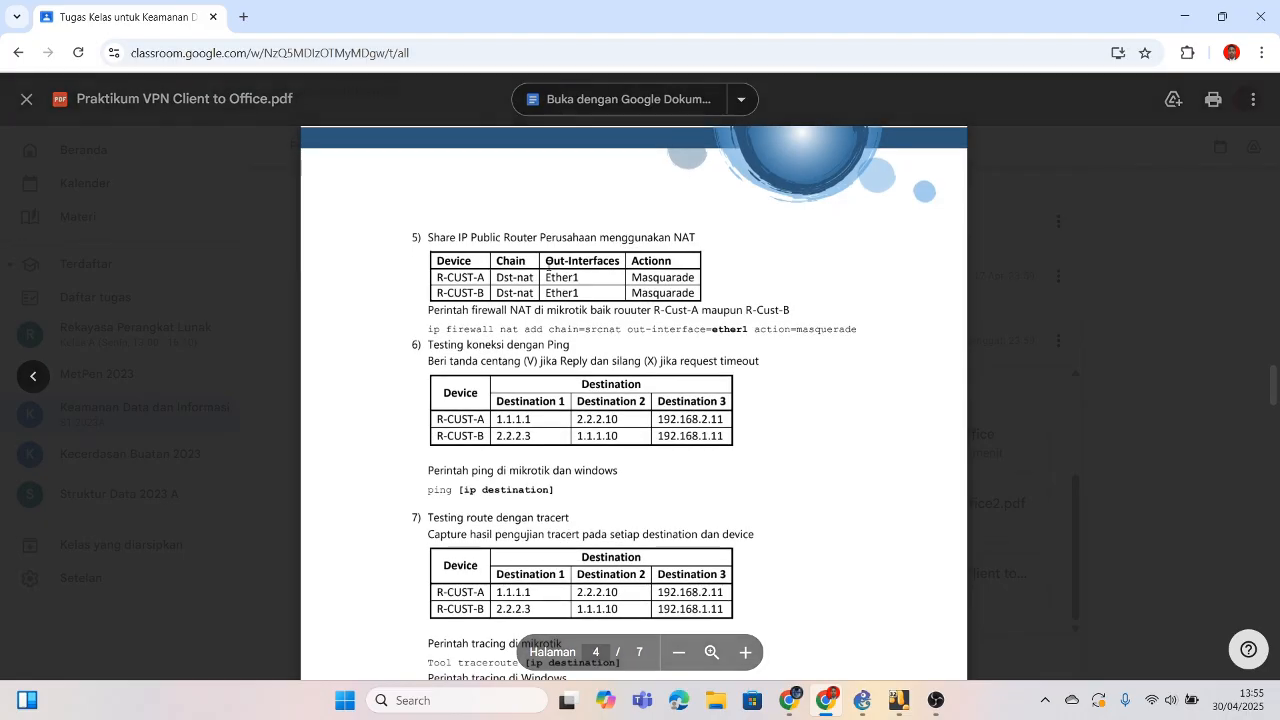
click(894, 704)
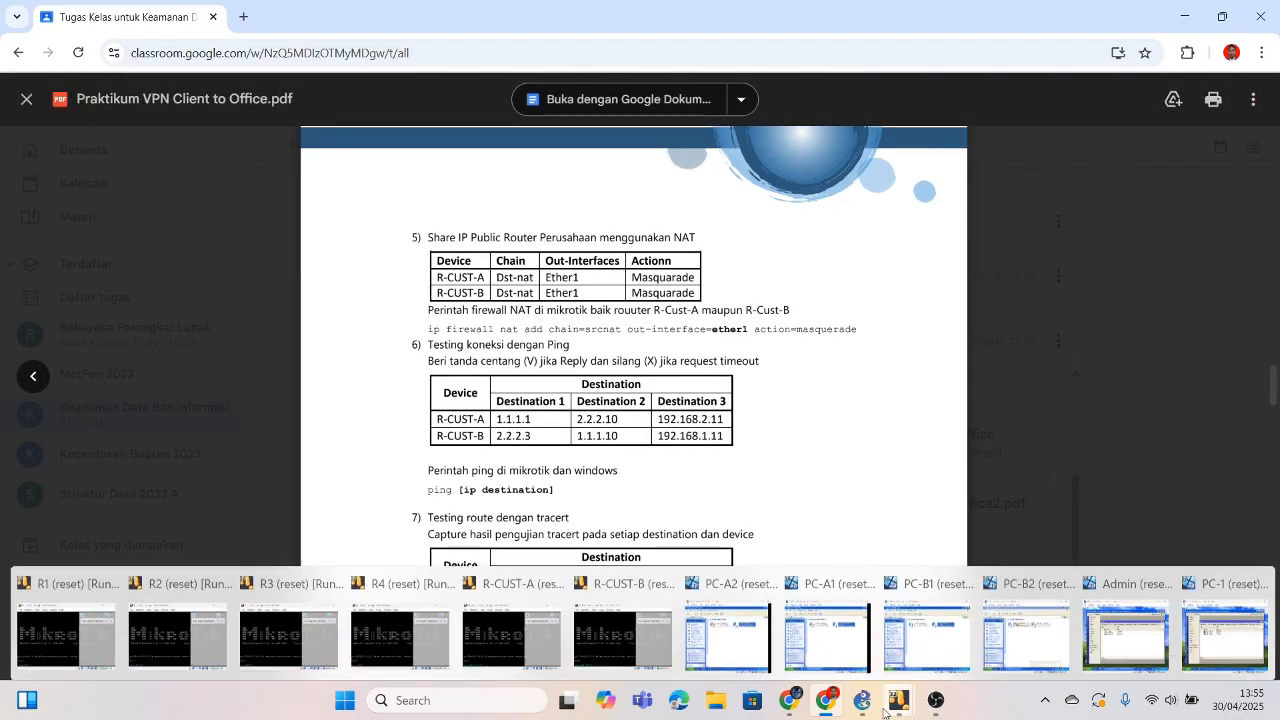
Step: Bring up R-CUST-A's WinBox session and open its IP Firewall NAT list
click(824, 644)
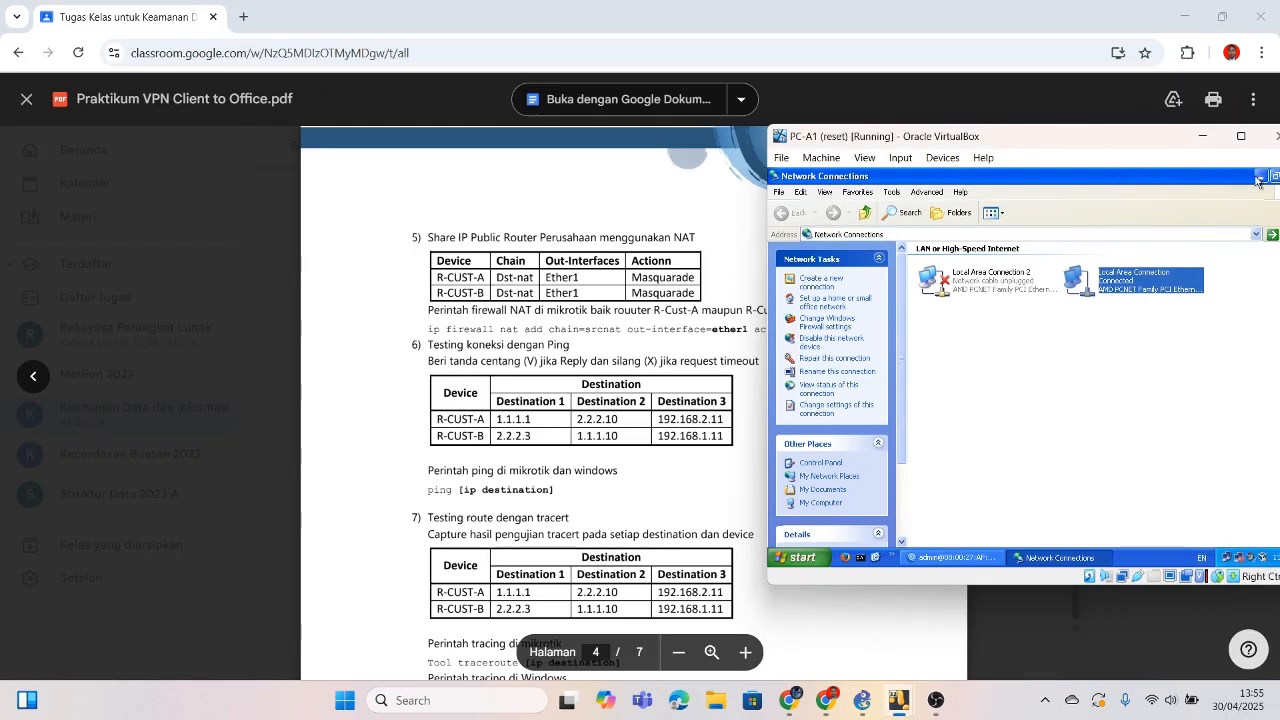
drag(1137, 139, 1087, 142)
click(1200, 187)
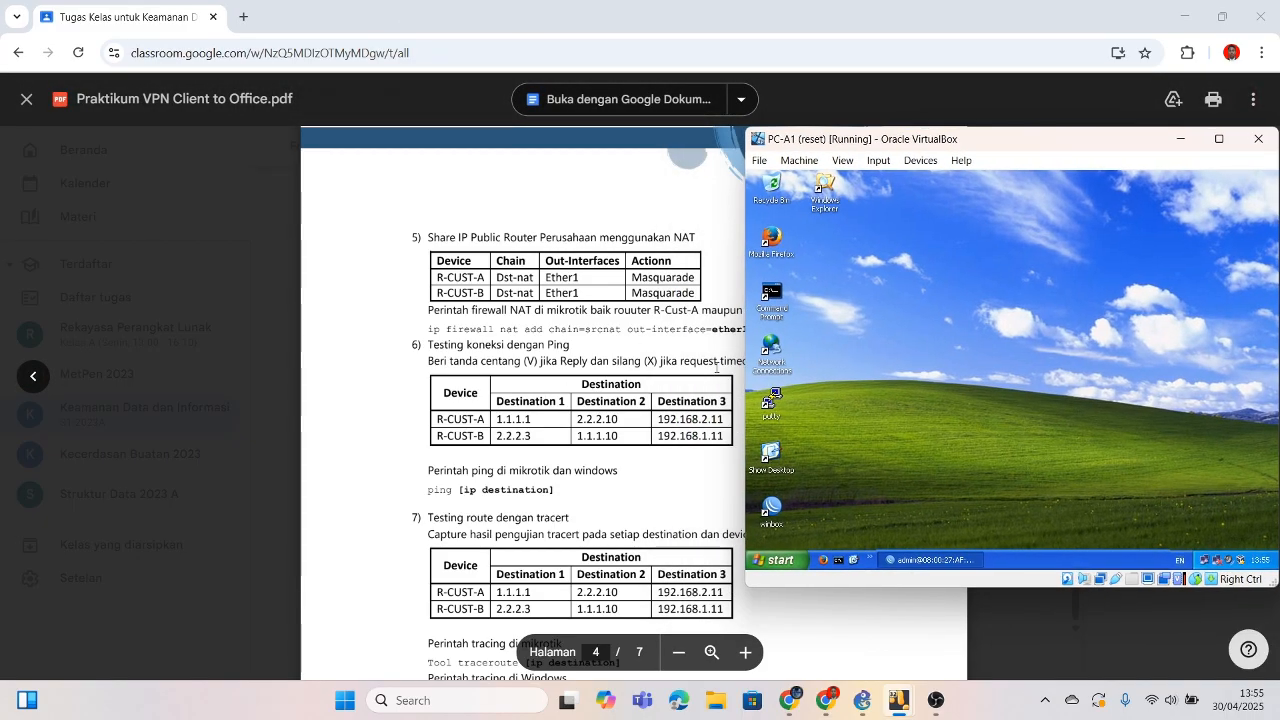
click(930, 560)
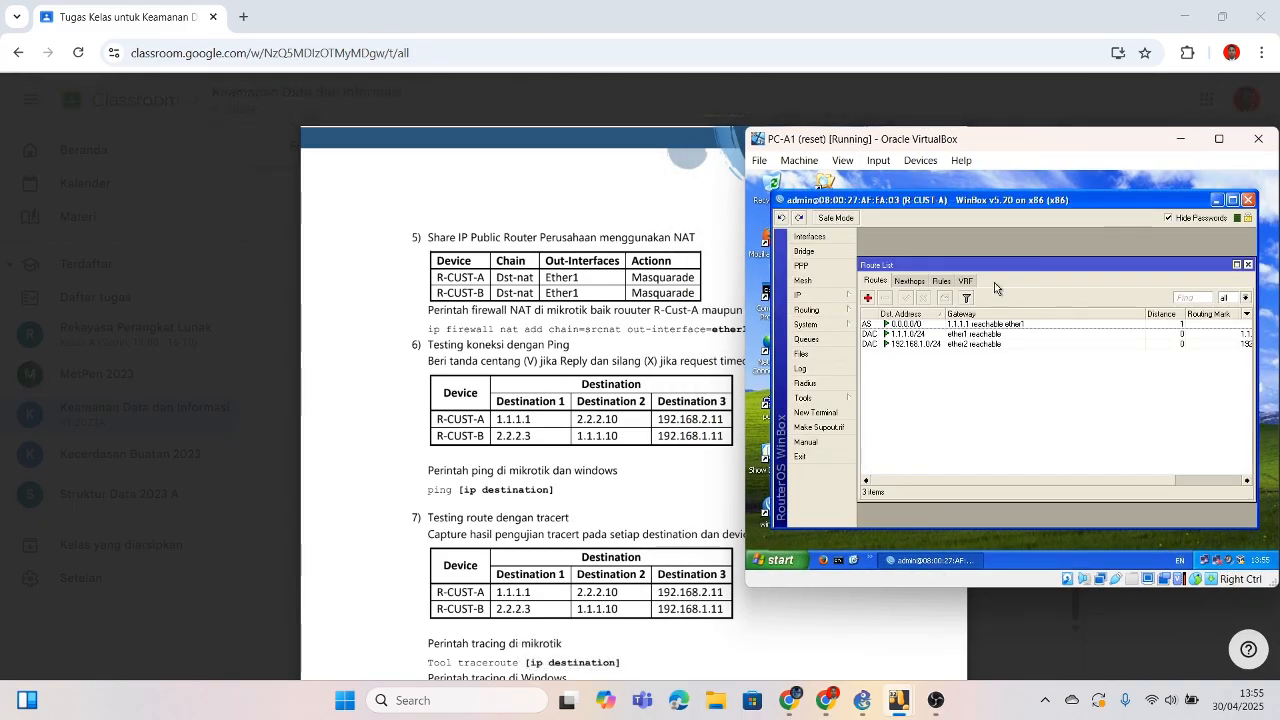
click(833, 297)
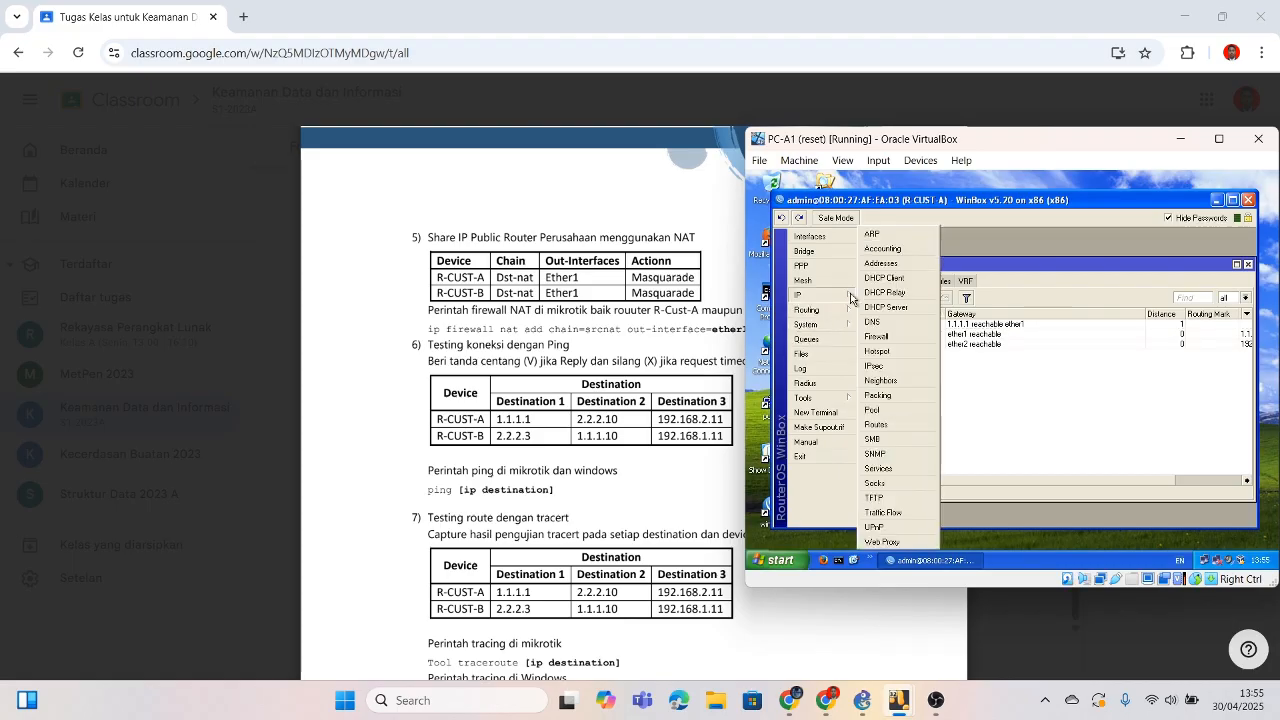
click(876, 337)
click(915, 299)
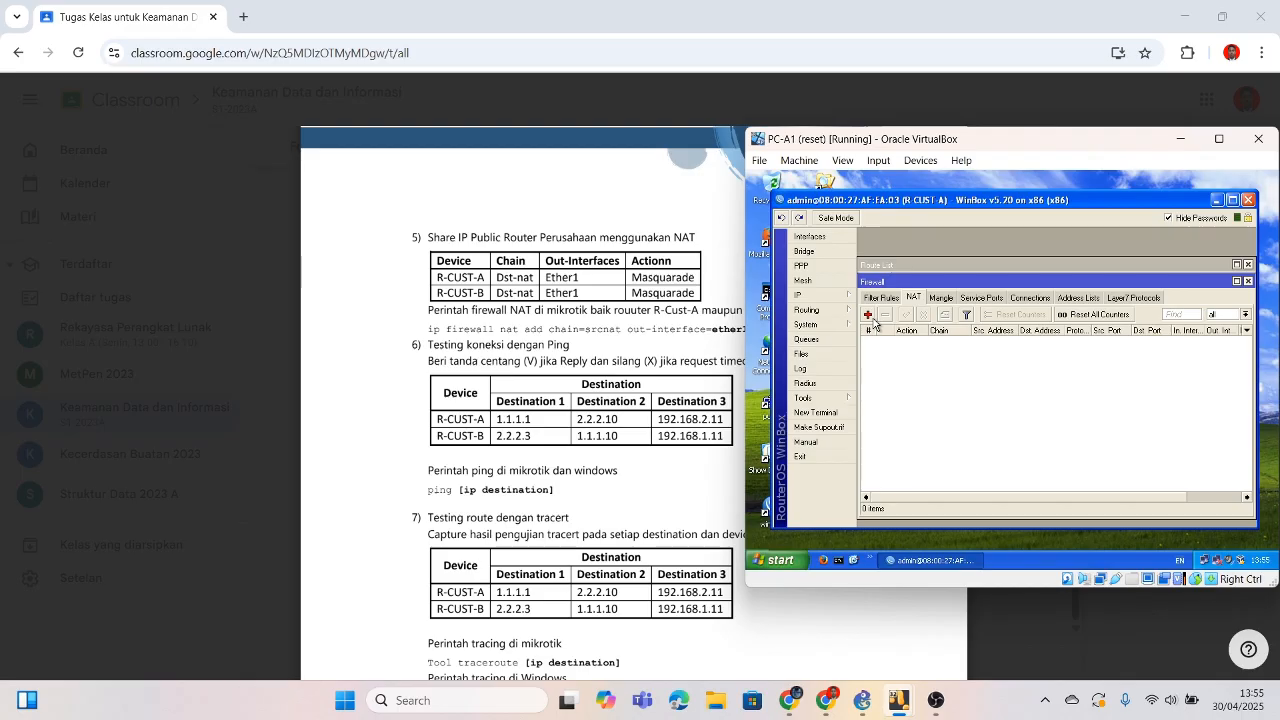
Step: Add a NAT rule with chain srcnat, out-interface ether1 and action masquerade
click(869, 315)
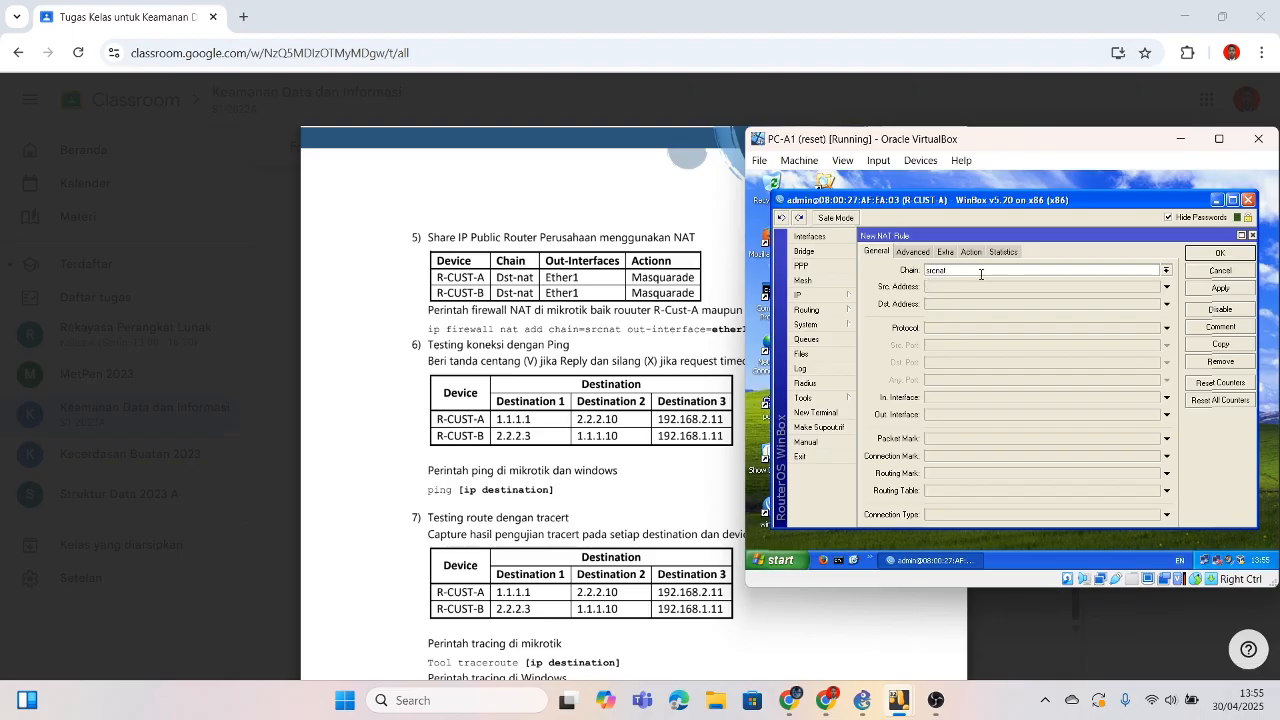
click(1166, 271)
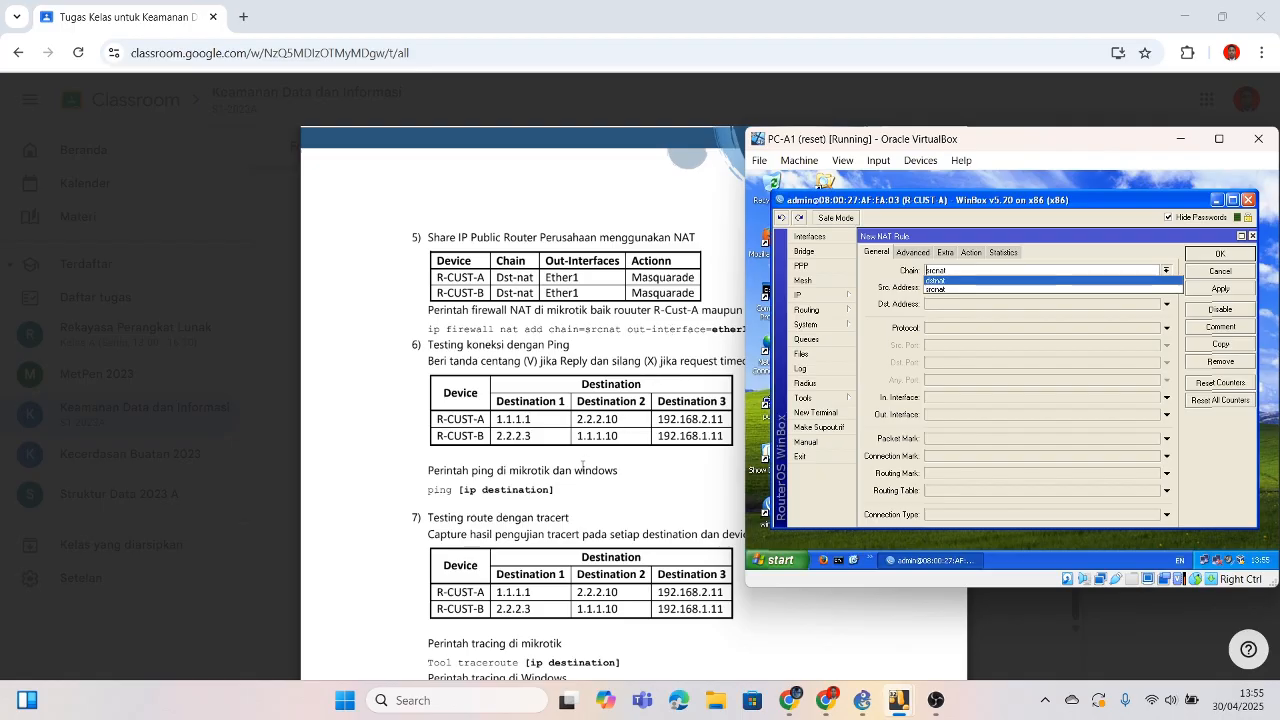
click(948, 288)
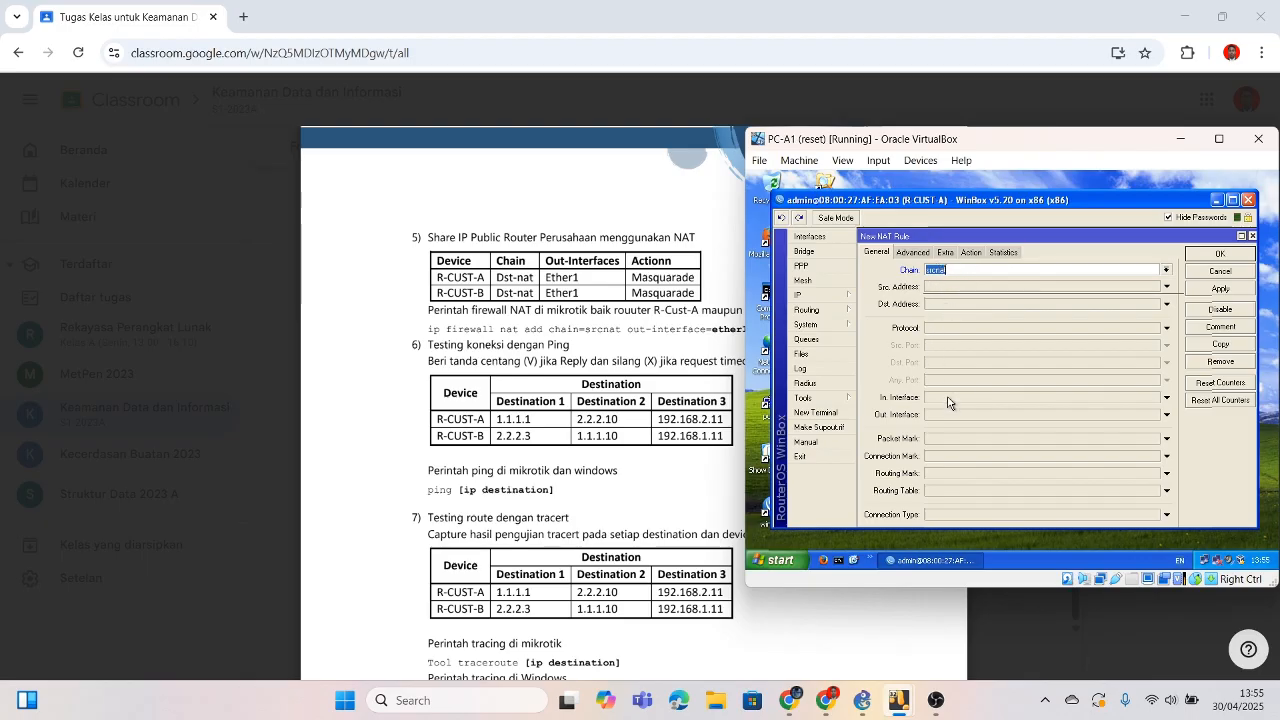
click(1169, 418)
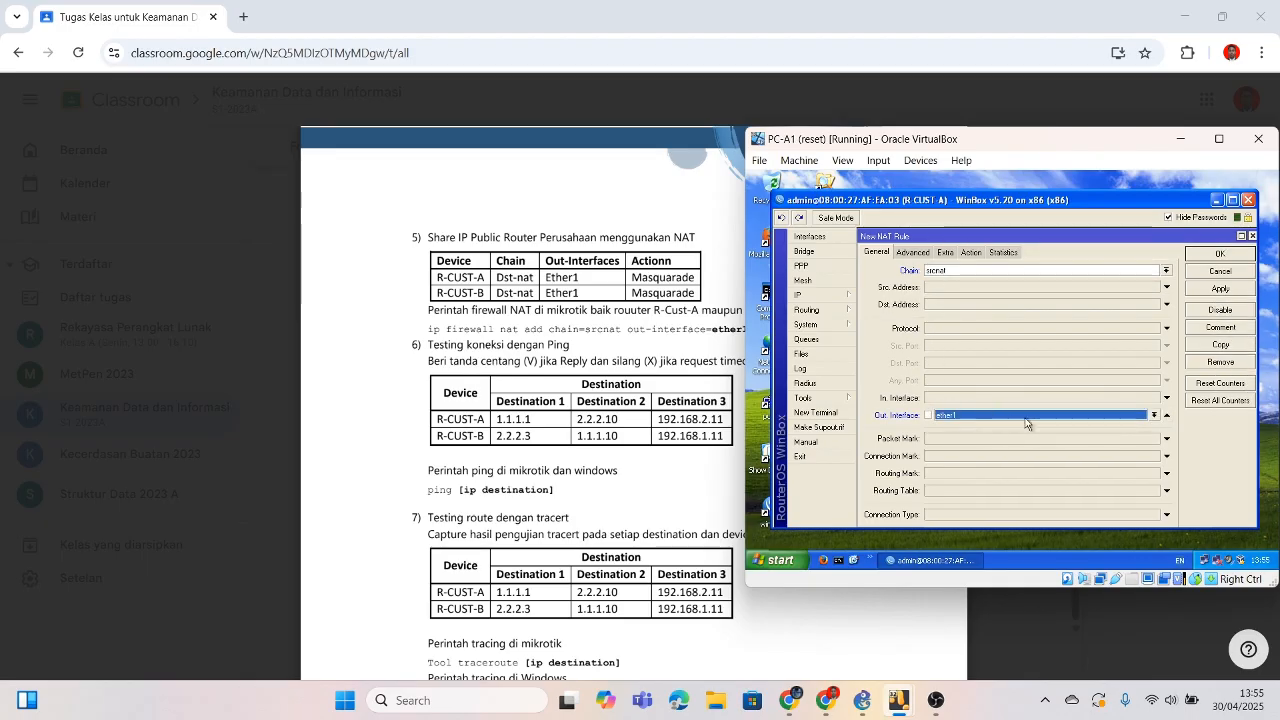
click(971, 253)
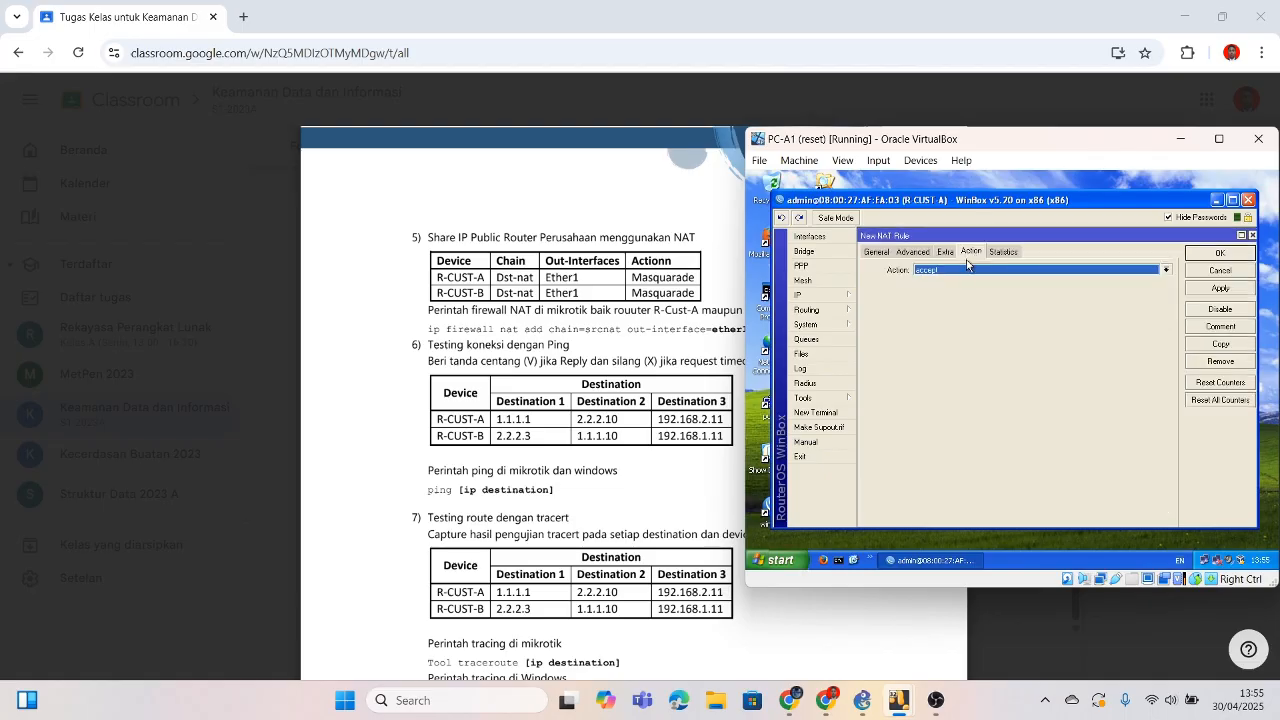
click(1166, 270)
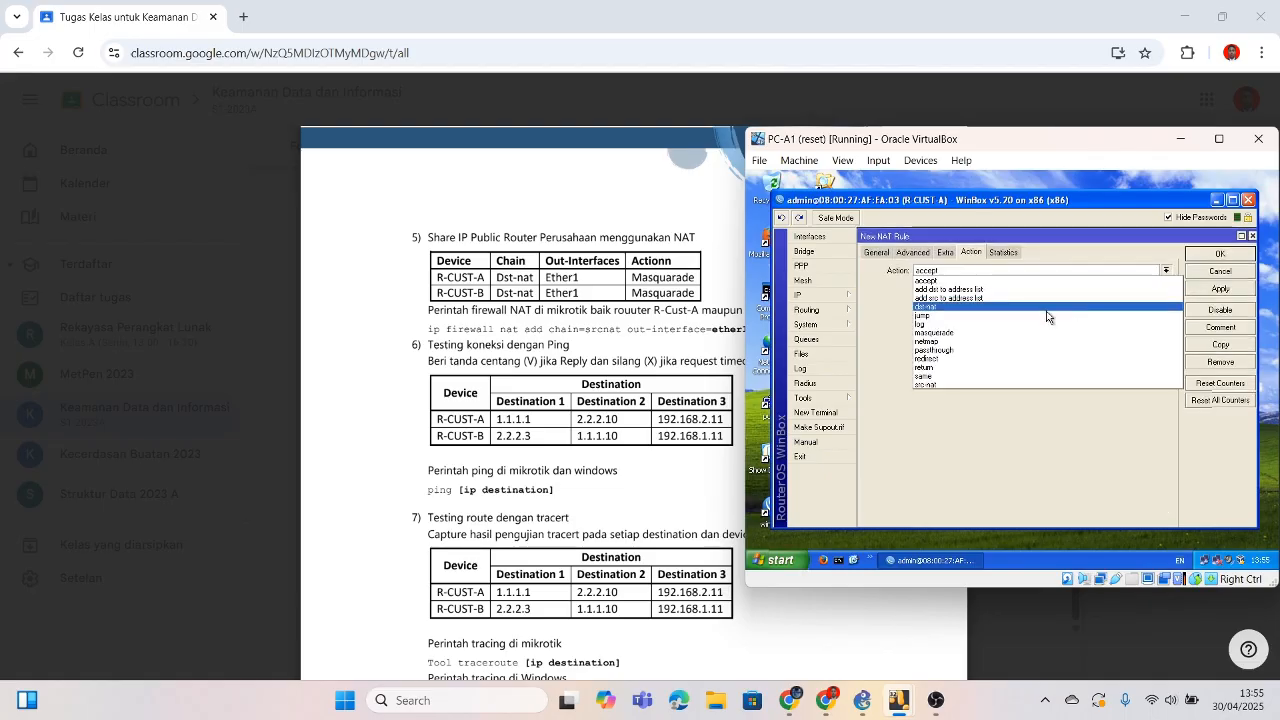
click(985, 332)
click(1203, 255)
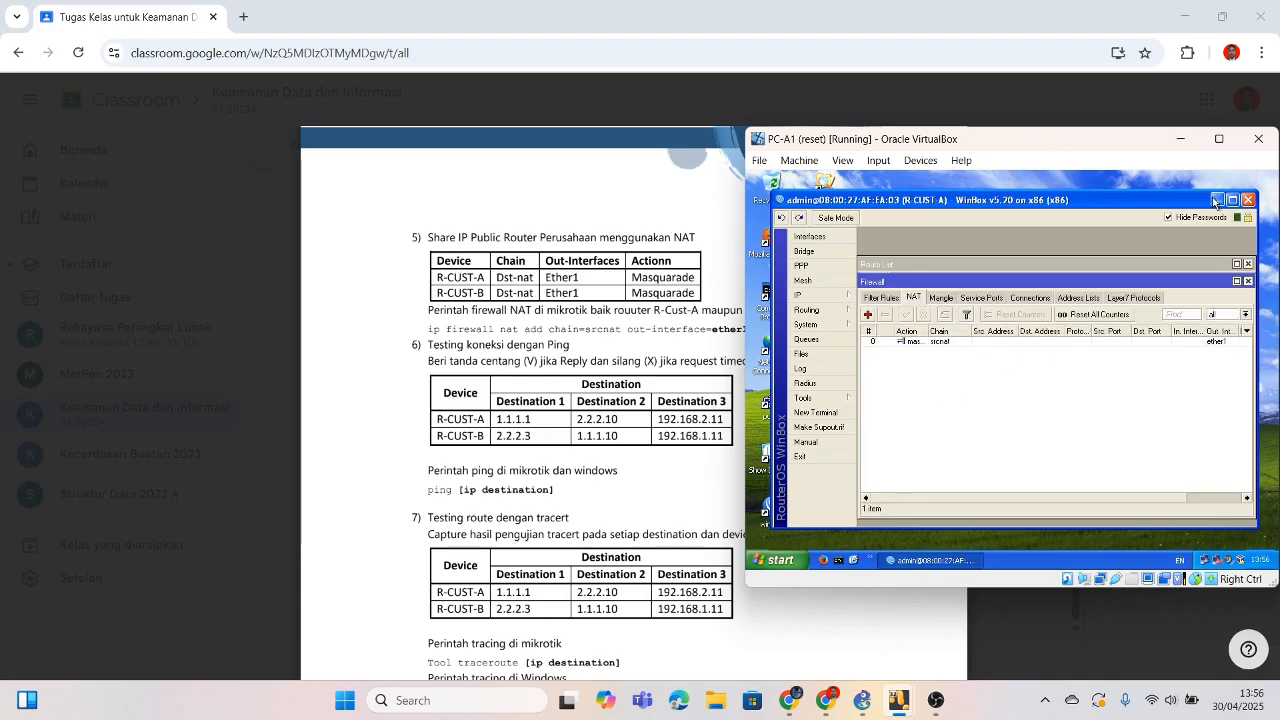
Step: Bring up R-CUST-B's WinBox window and open its IP Firewall NAT list
mouse_move(899, 710)
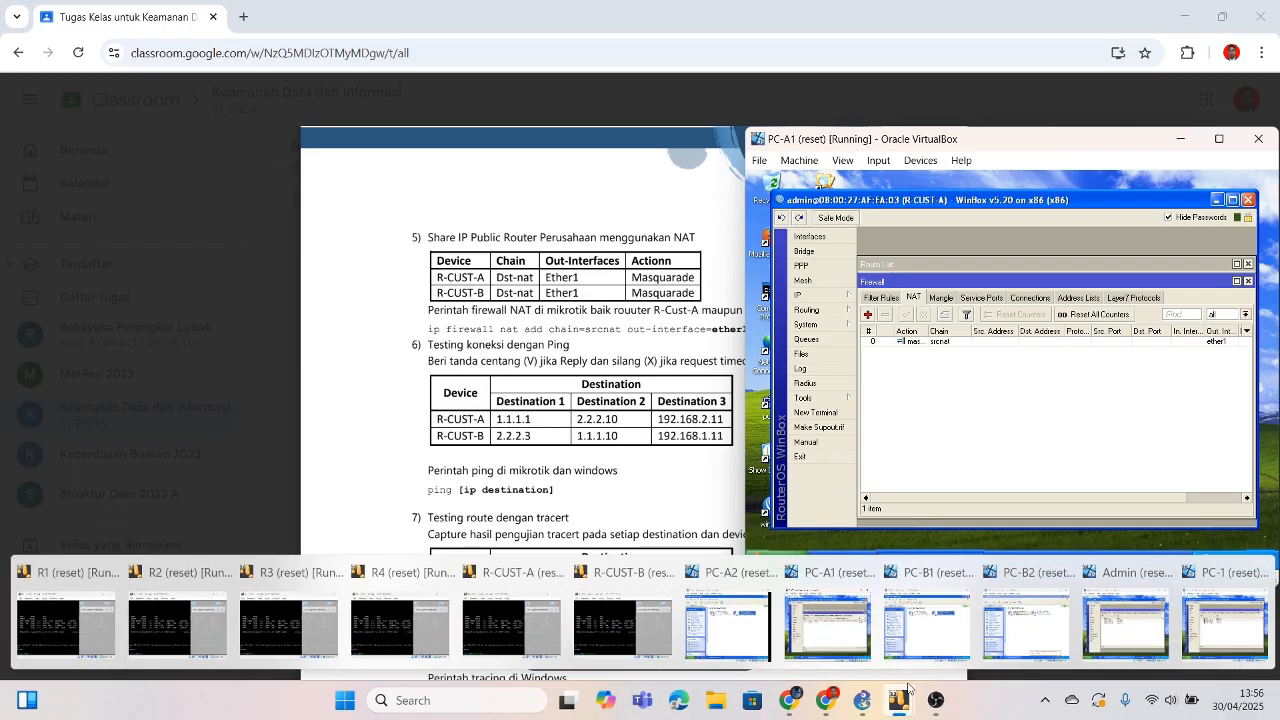
click(923, 631)
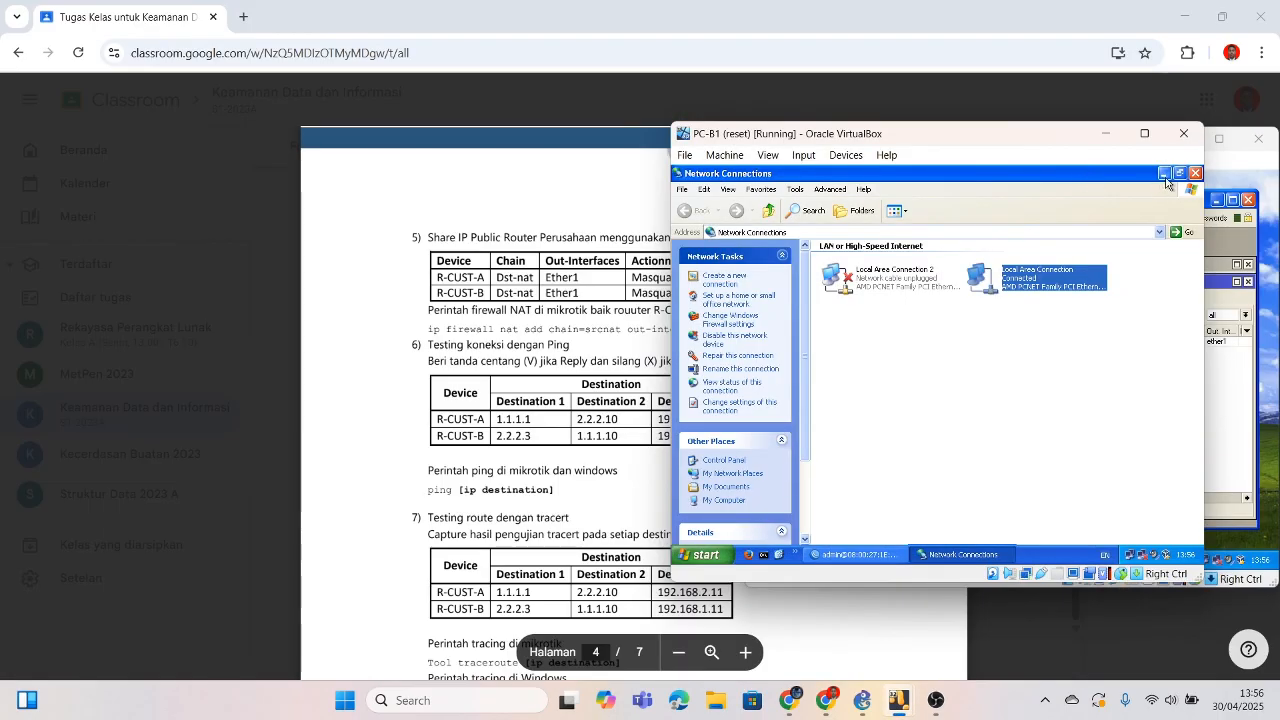
click(1195, 173)
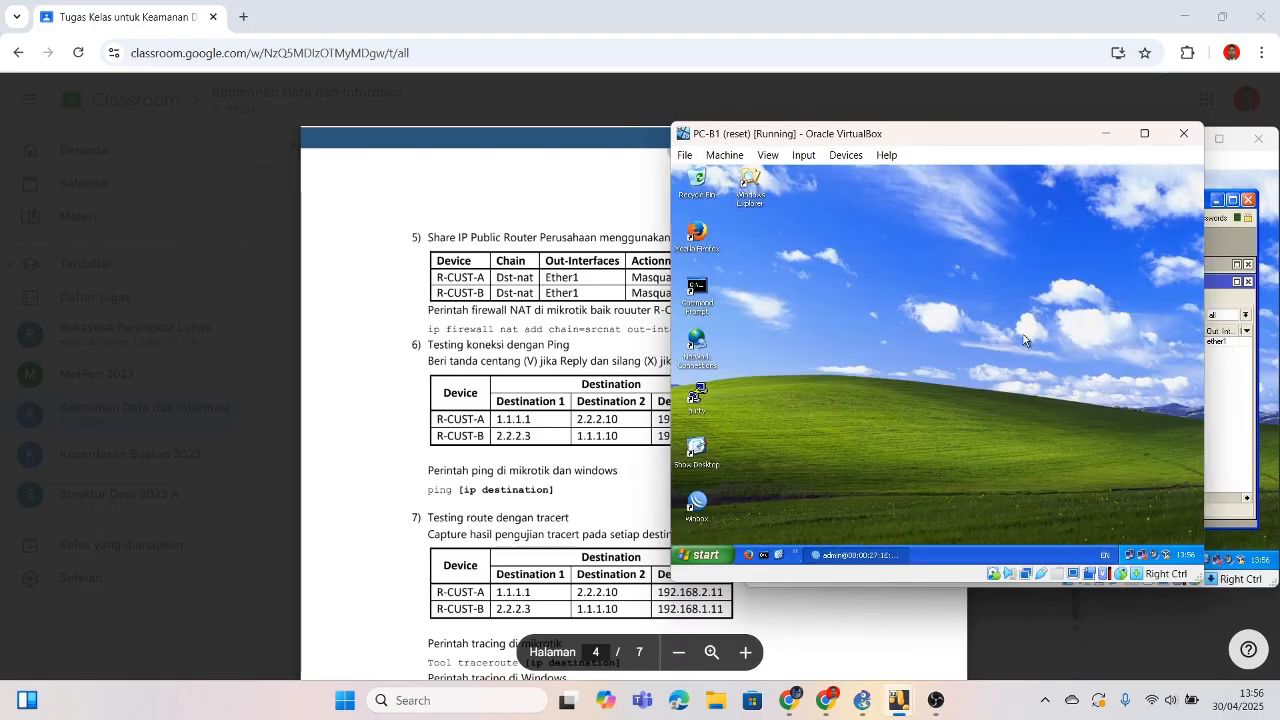
click(851, 554)
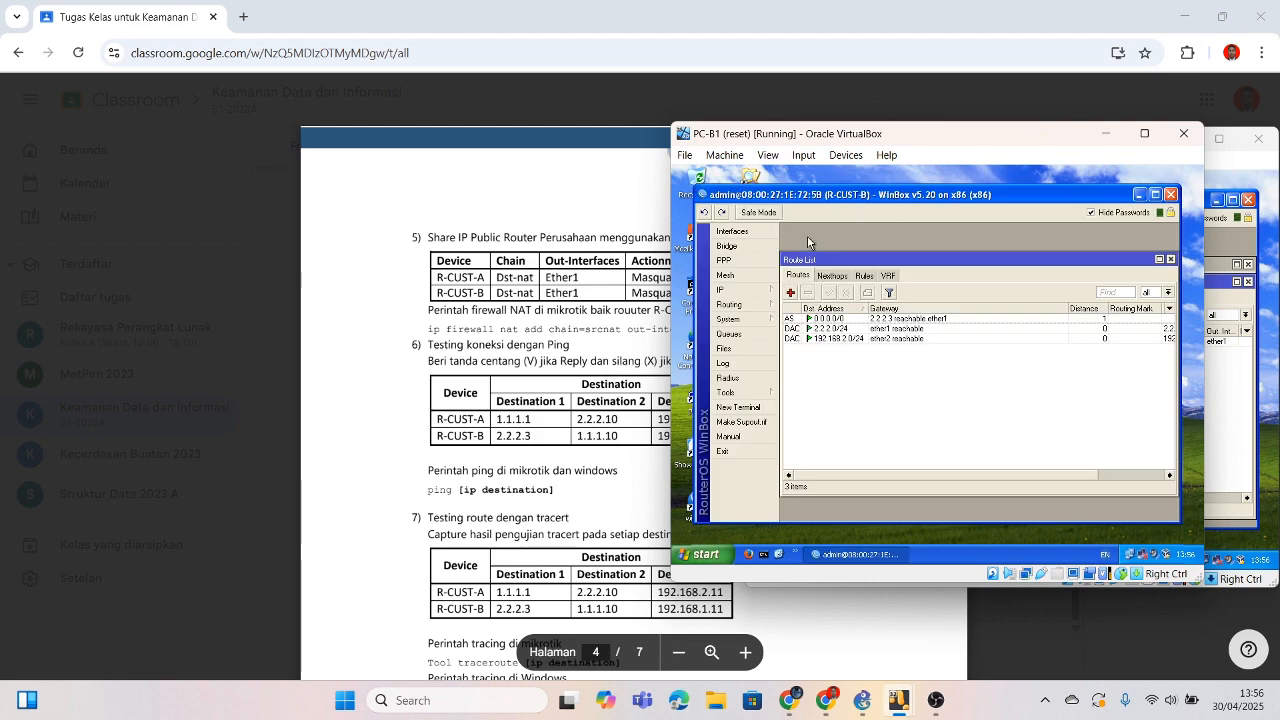
click(762, 296)
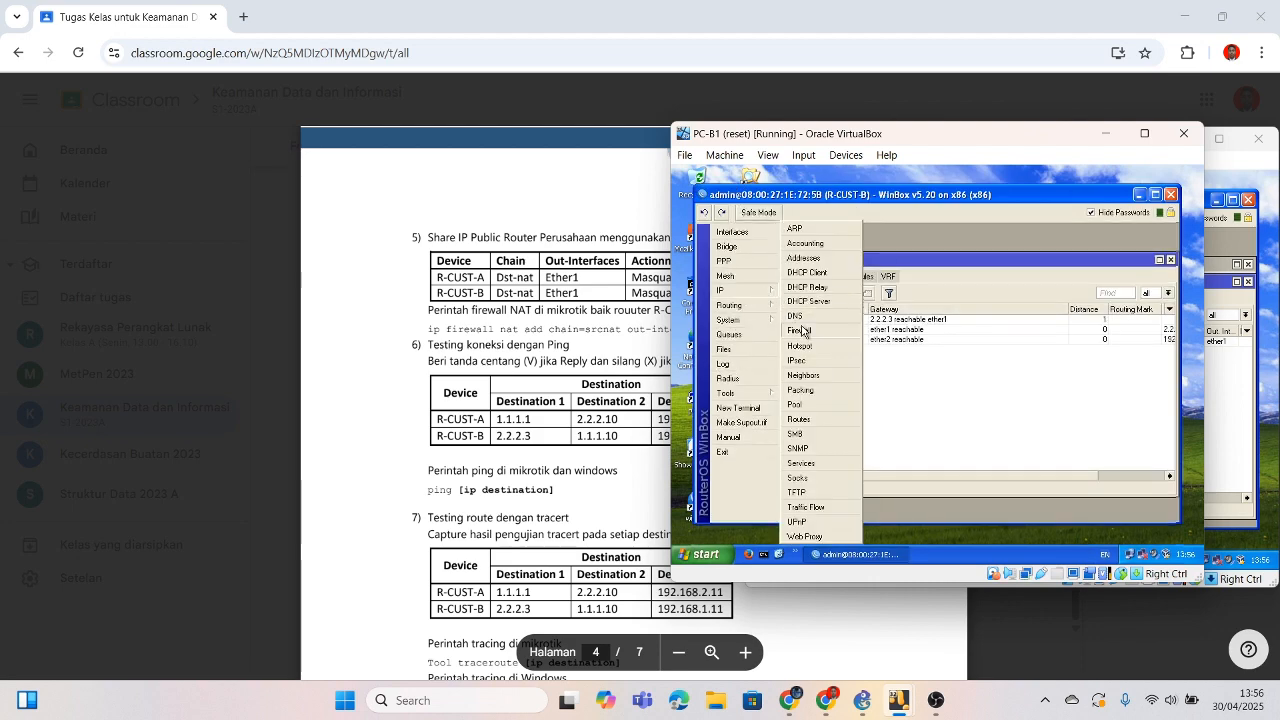
click(806, 335)
click(836, 293)
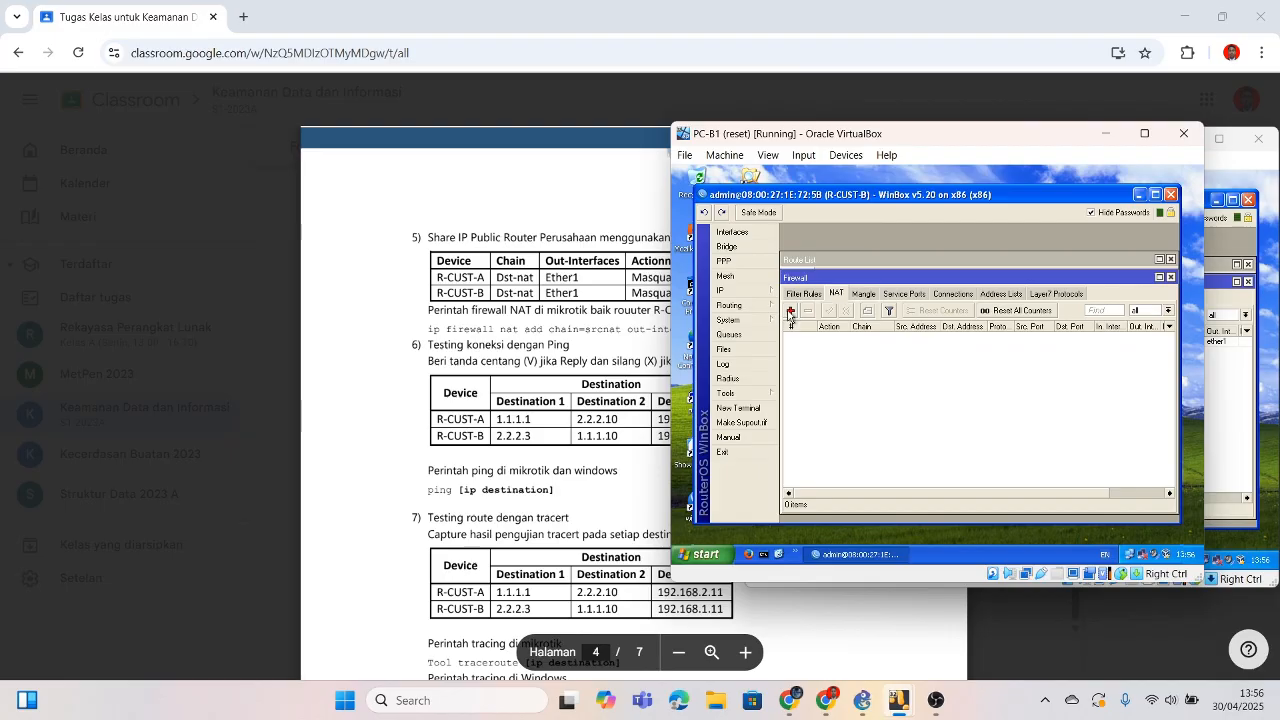
Step: Add a srcnat masquerade rule out ether1 on R-CUST-B, then hide the VM
click(790, 310)
drag(794, 132, 854, 139)
drag(1077, 141, 1058, 163)
click(1181, 141)
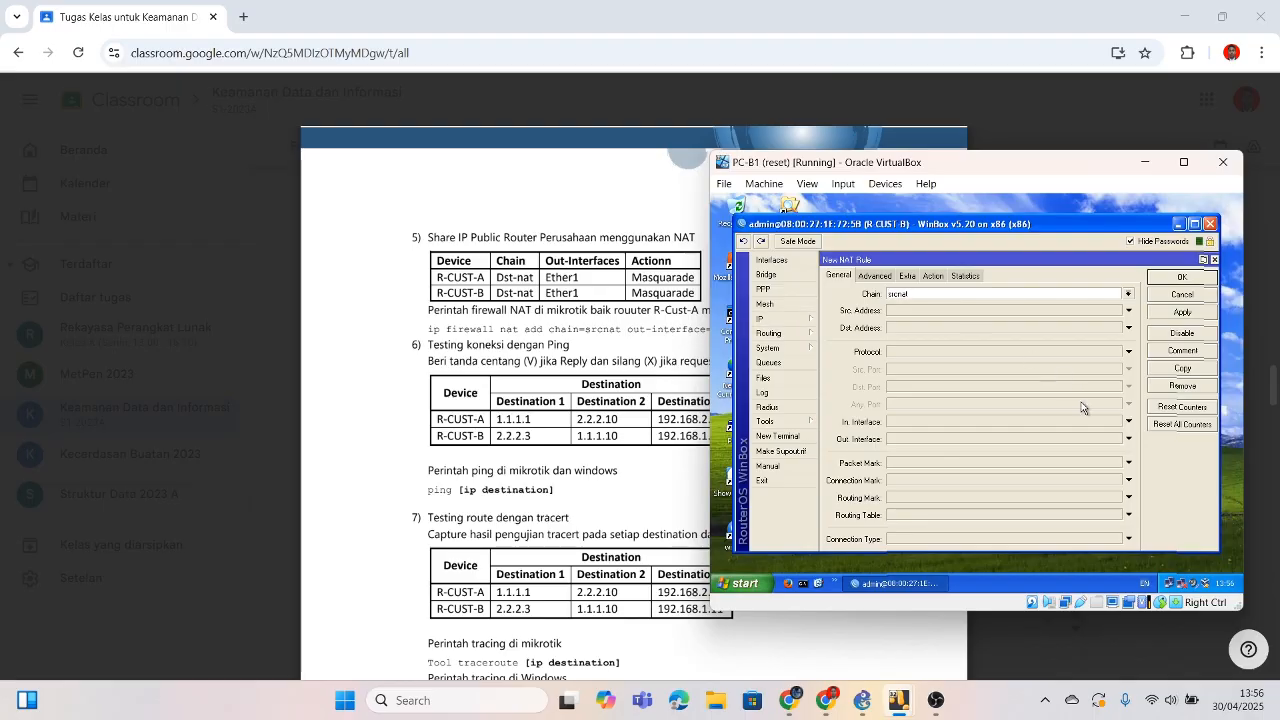
click(1128, 438)
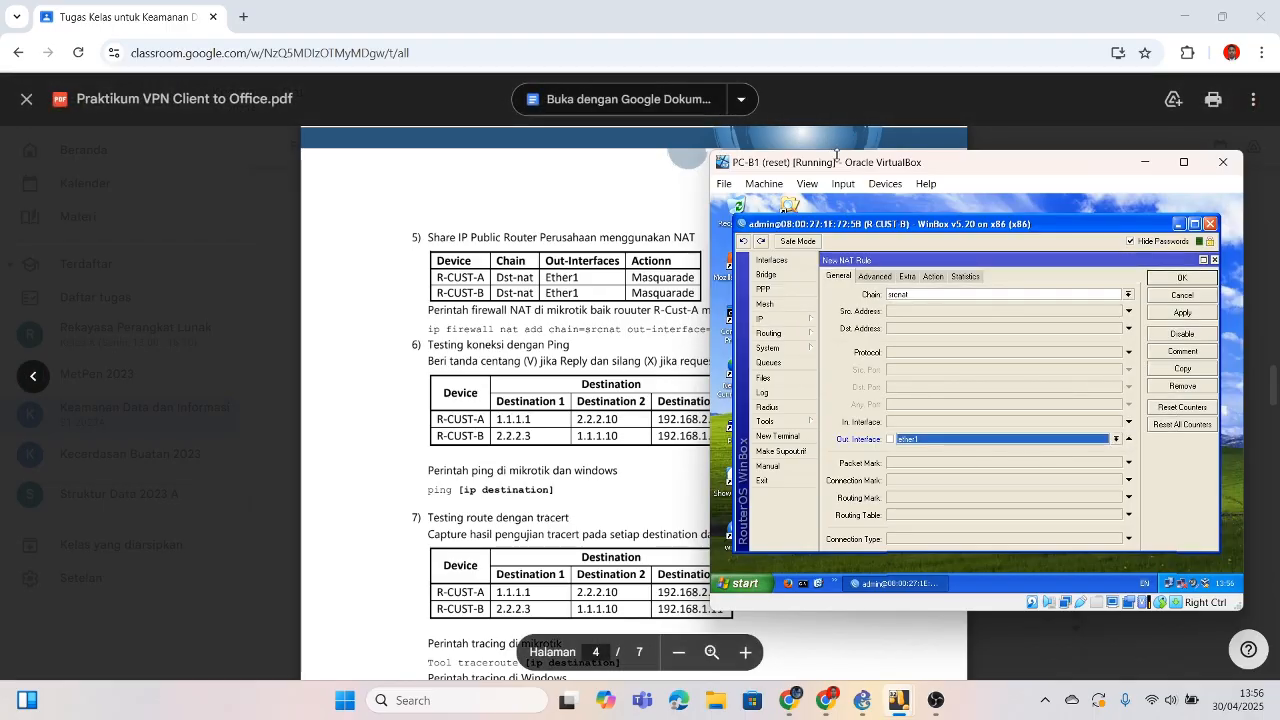
drag(853, 167, 785, 160)
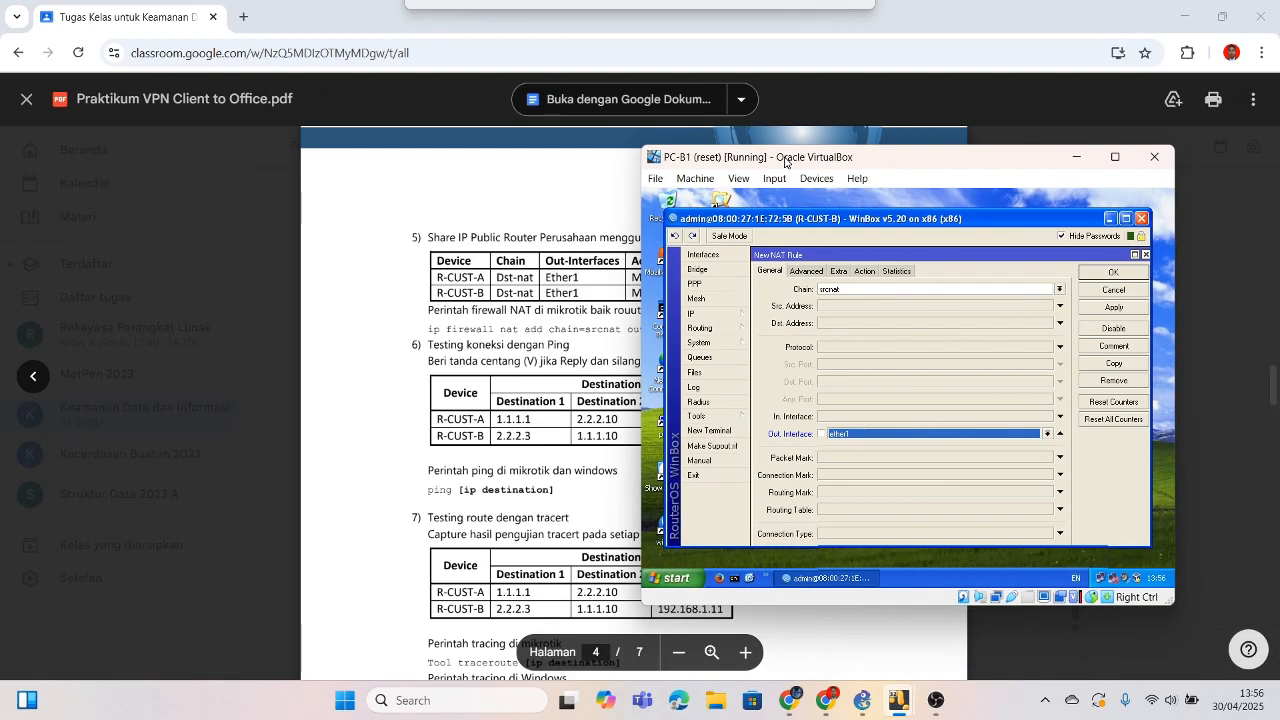
click(864, 270)
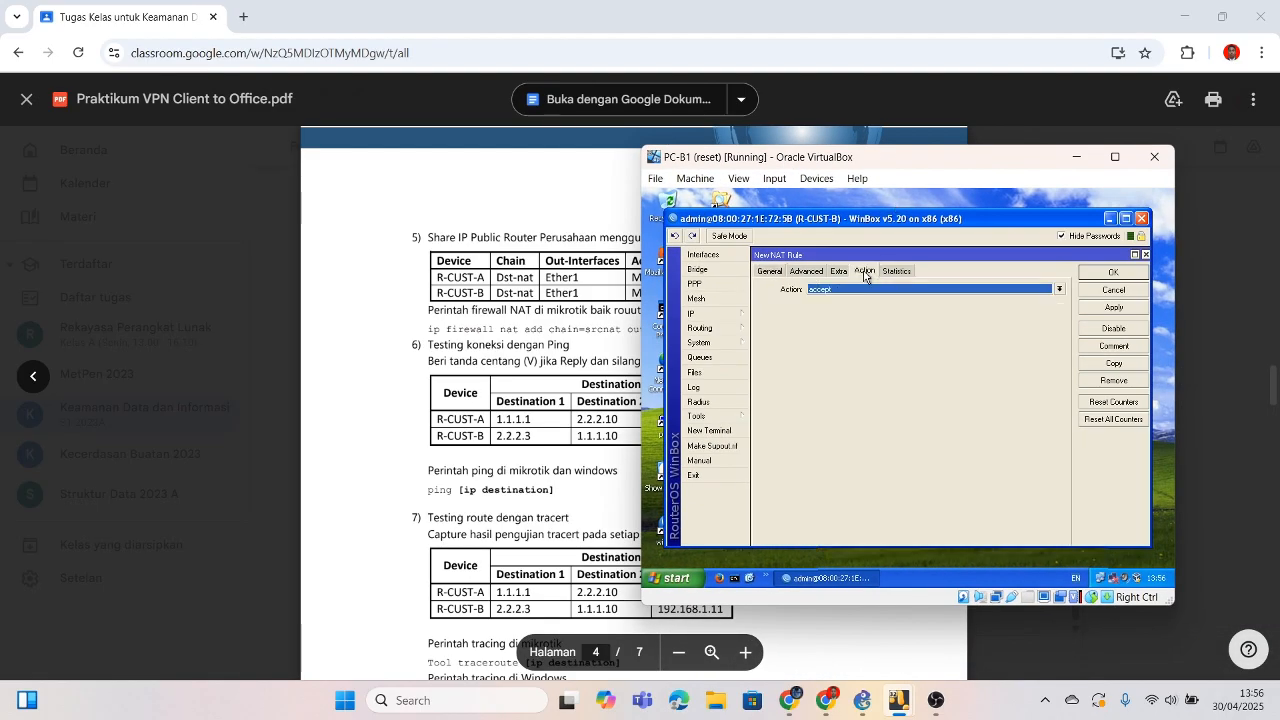
click(1059, 290)
click(898, 352)
click(1117, 275)
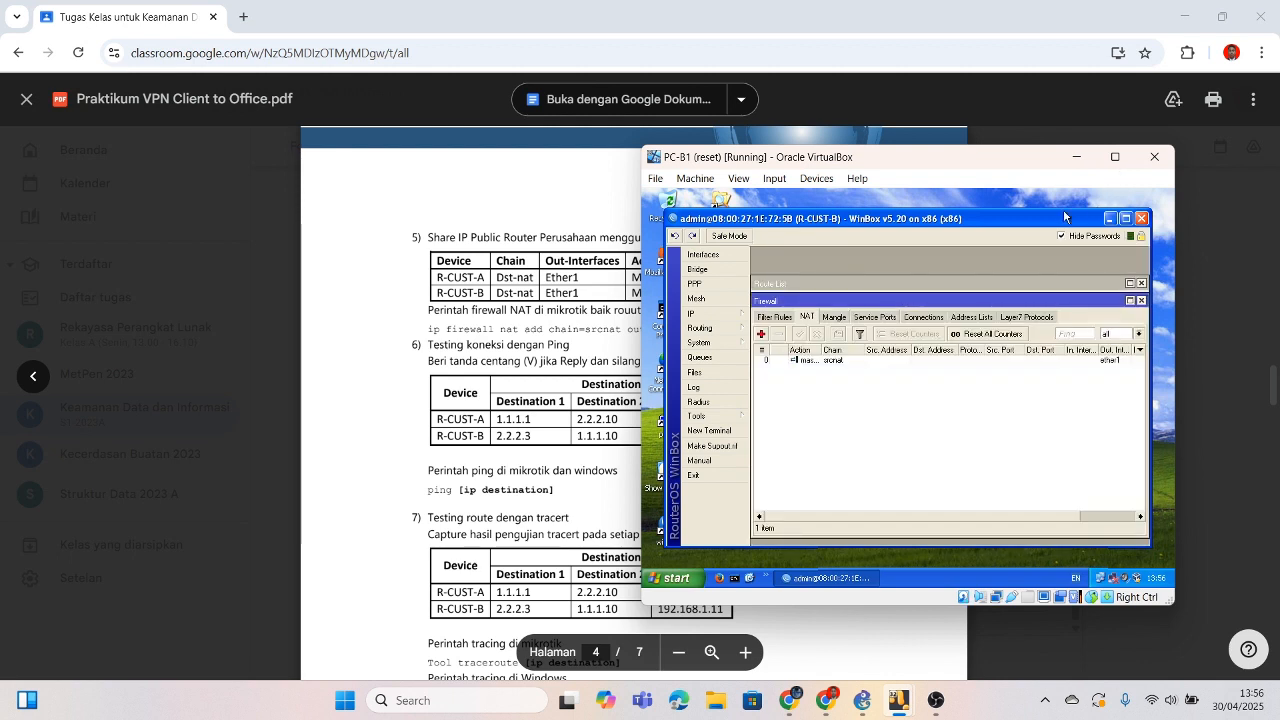
click(1076, 160)
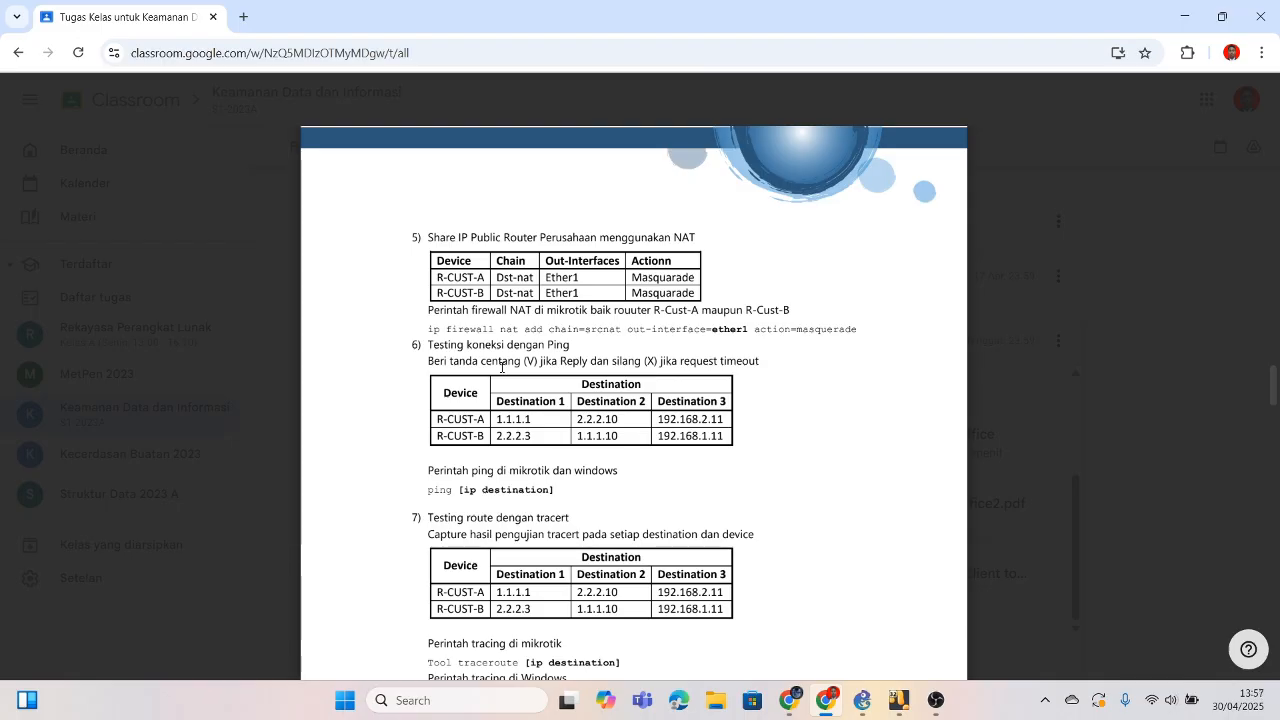
Step: Scroll the PDF to the ping table and bring PC-A1 forward, minimizing R-CUST-A's WinBox
scroll(502, 367, down, 1)
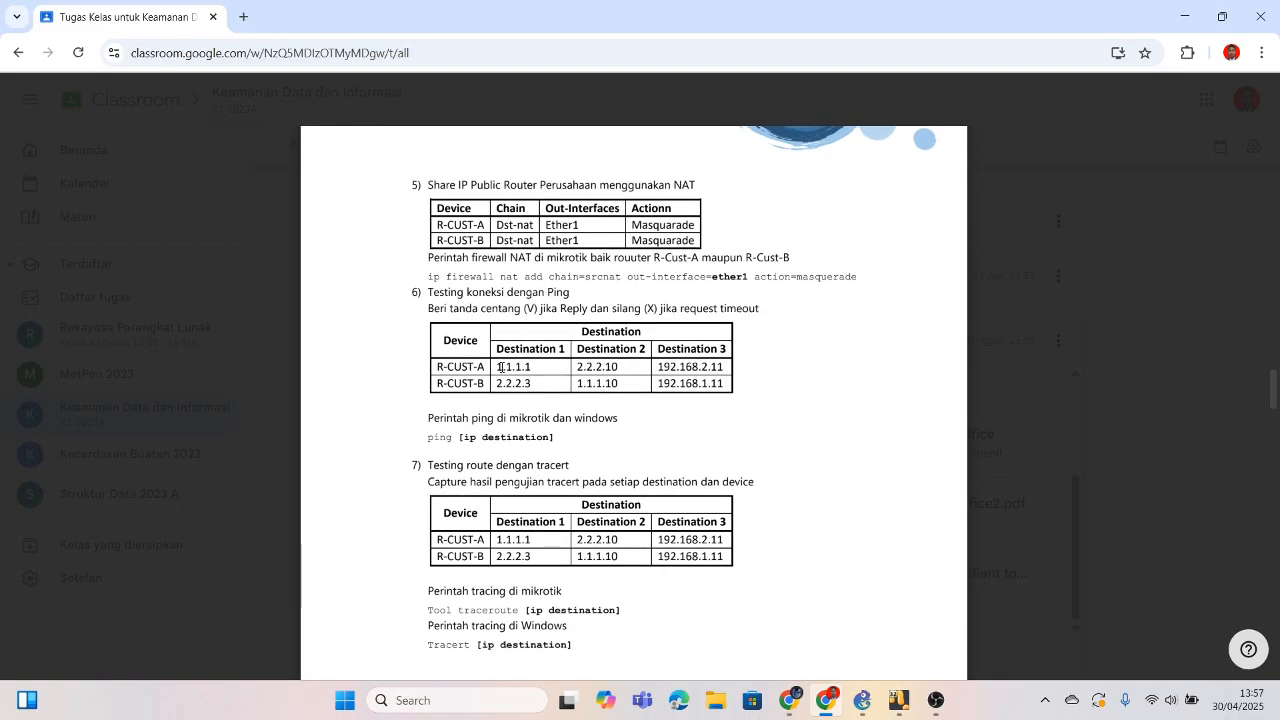
scroll(501, 367, down, 1)
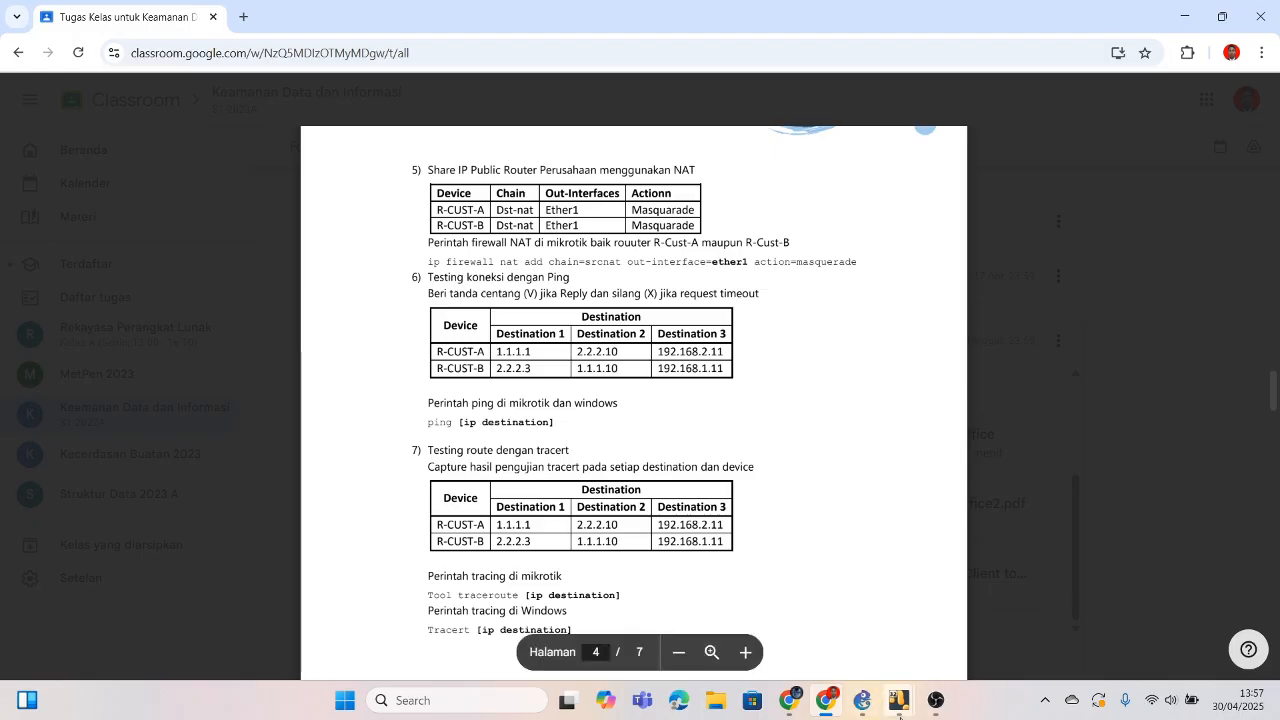
mouse_move(899, 713)
click(810, 634)
click(1218, 200)
Step: Open a Command Prompt on PC-A1 and ping 1.1.1.1 and 2.2.2.10
double_click(774, 300)
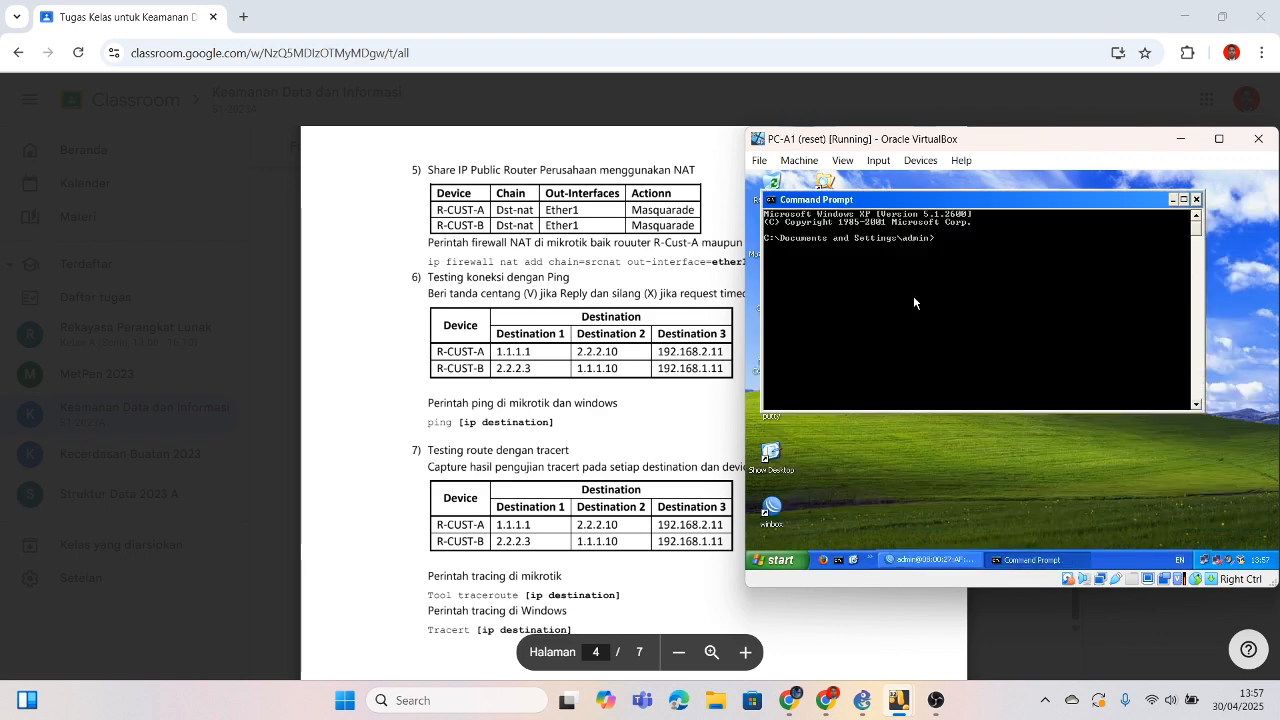
text(ping)
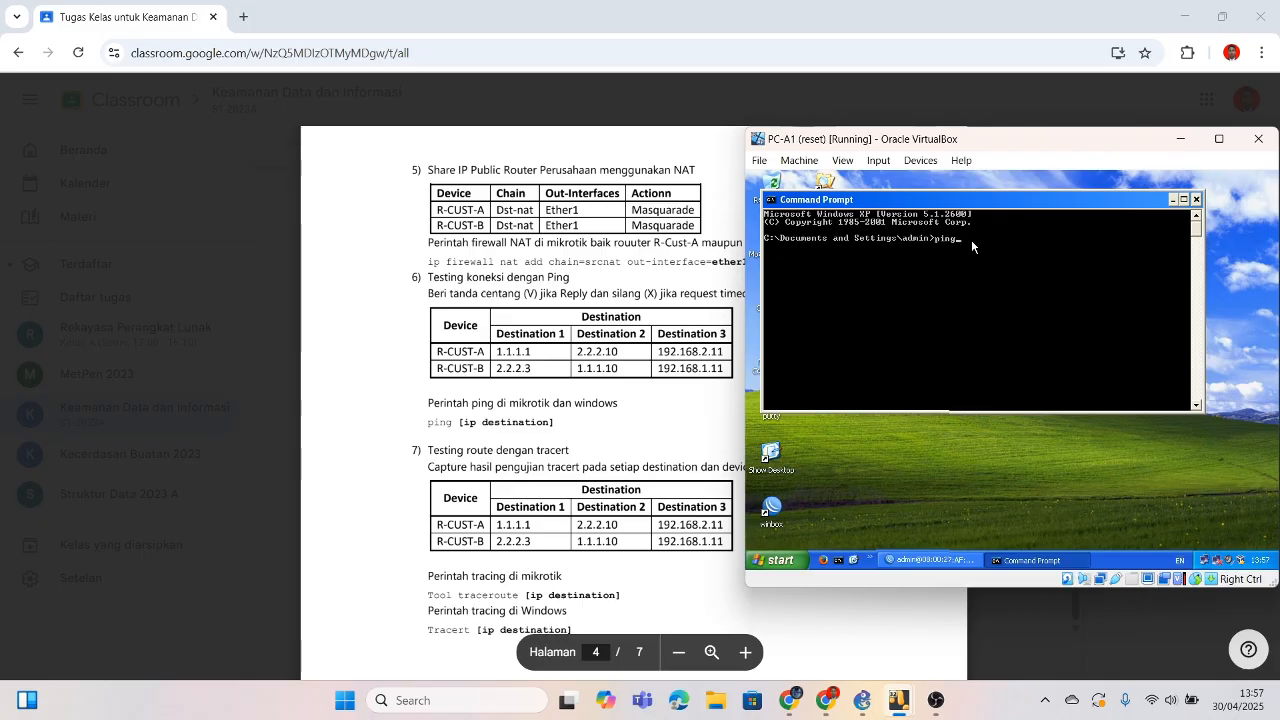
text(1.1.1.)
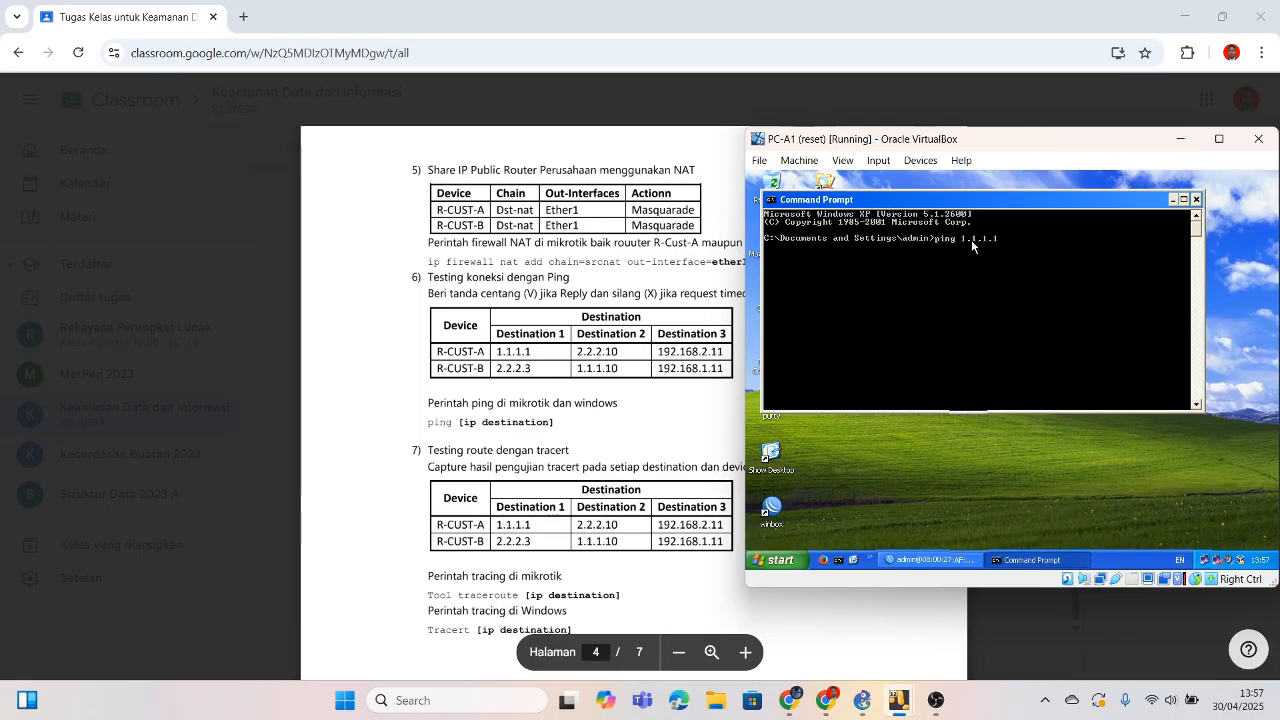
text(1)
key(Return)
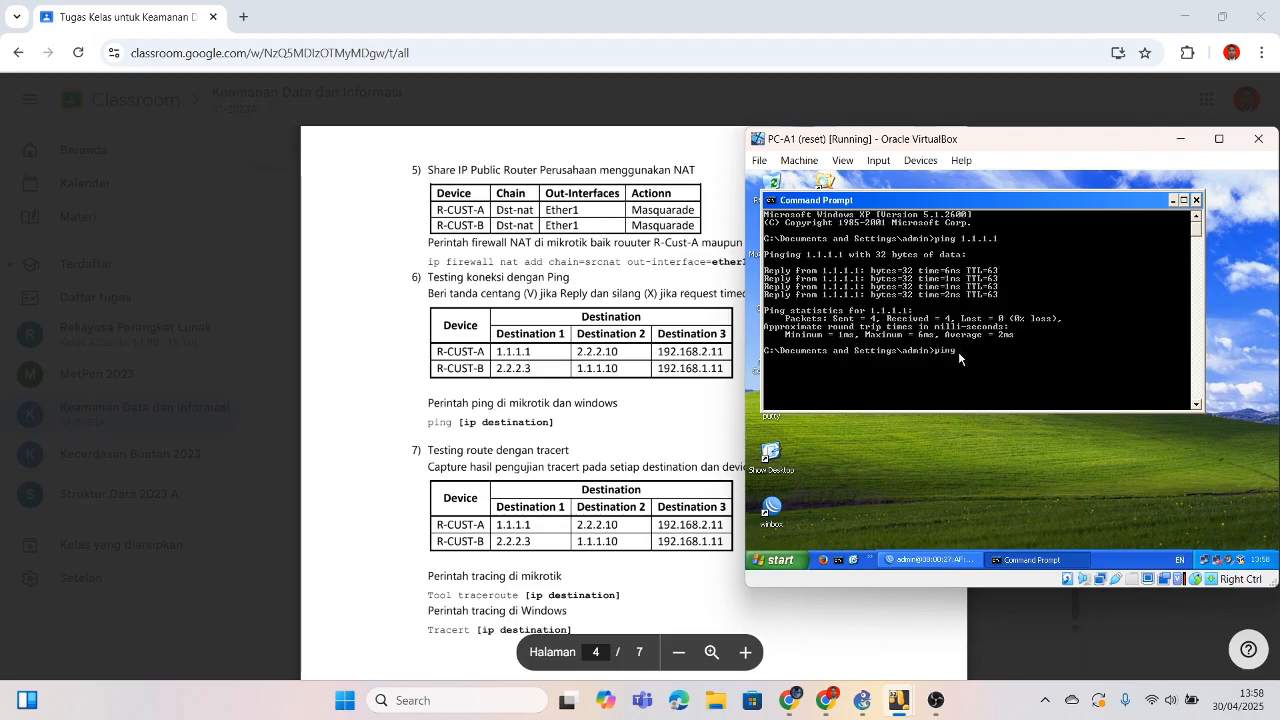
text(2.2.2.10)
key(Return)
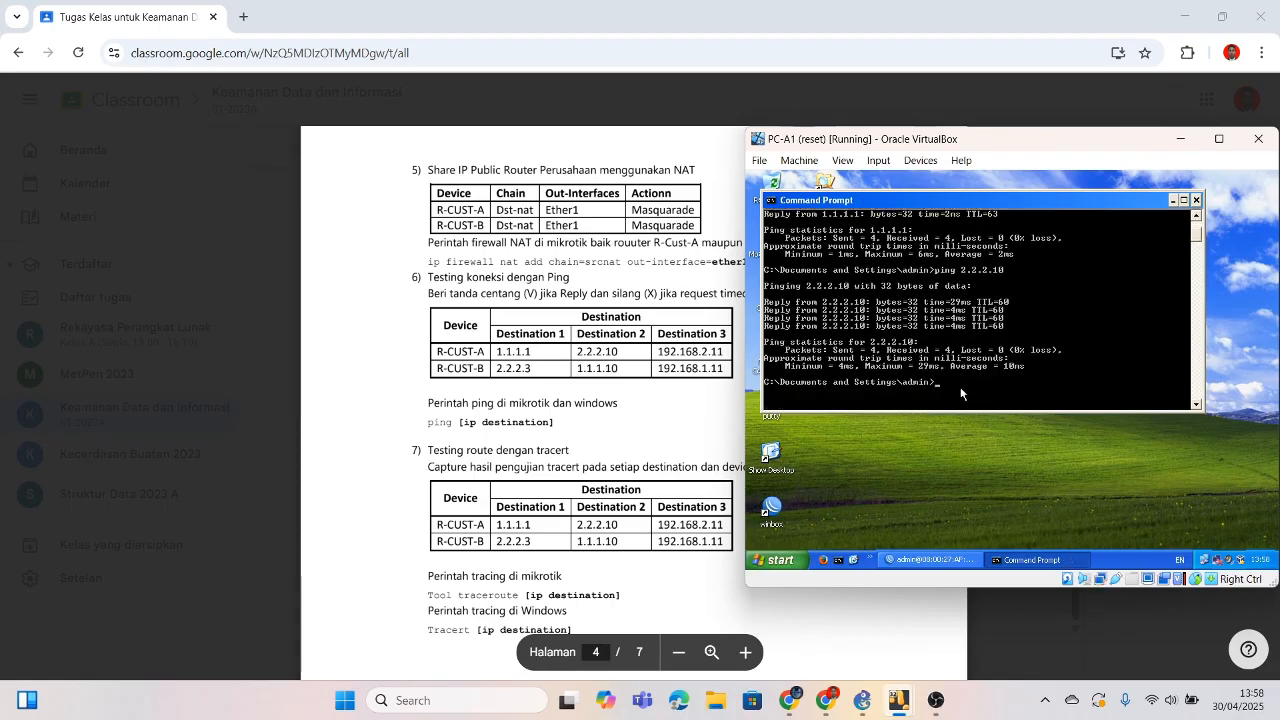
Step: Begin a ping to 192.168.2.x, review the output and return to the lab PDF
text(ping)
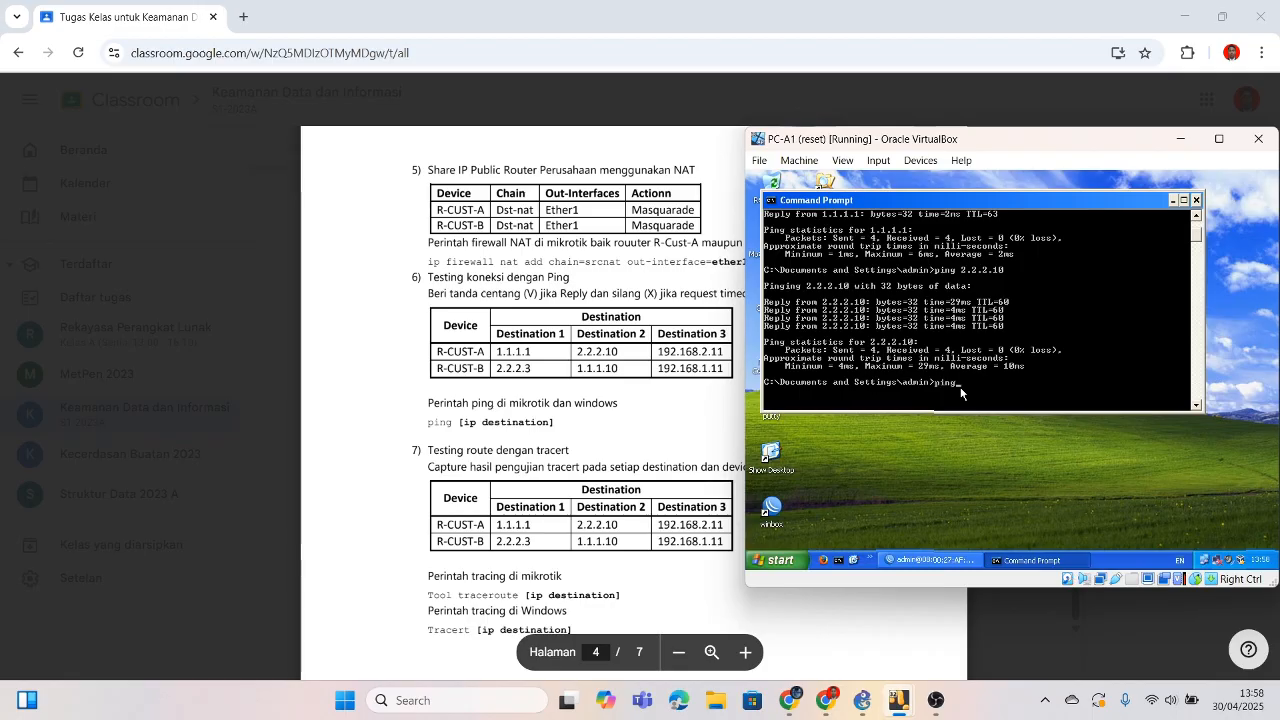
text( 19)
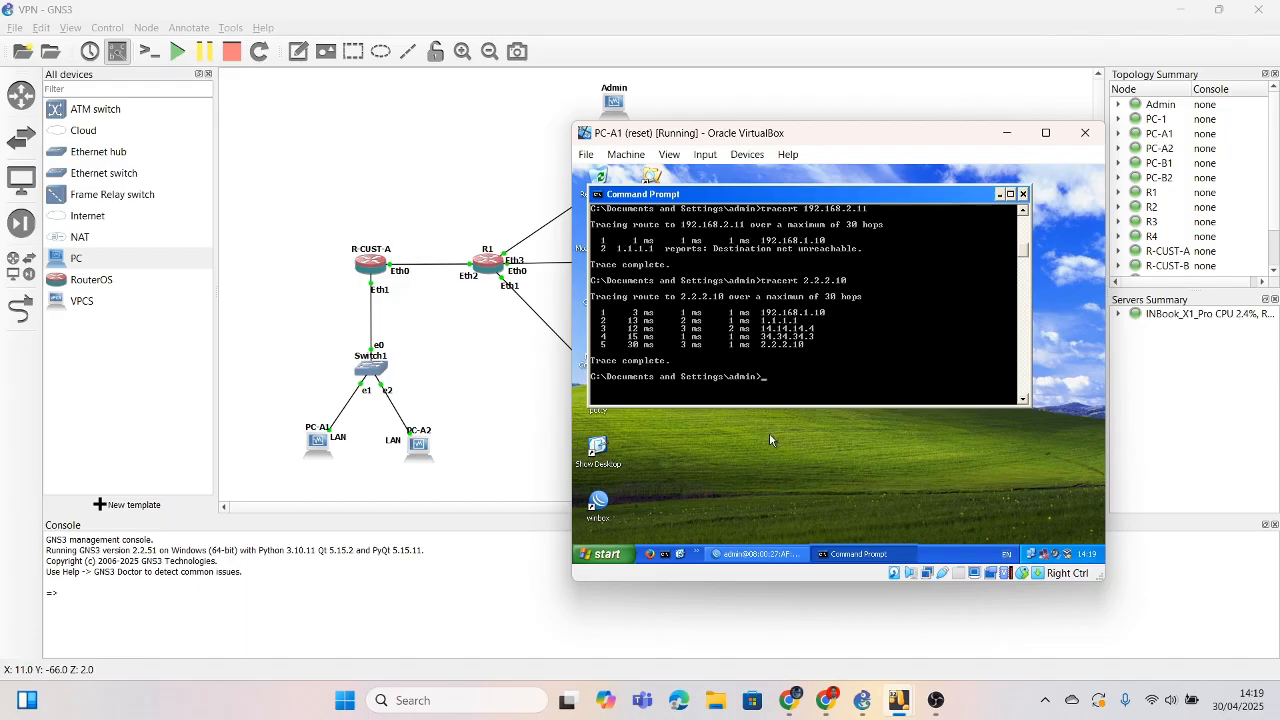
scroll(769, 432, up, 1)
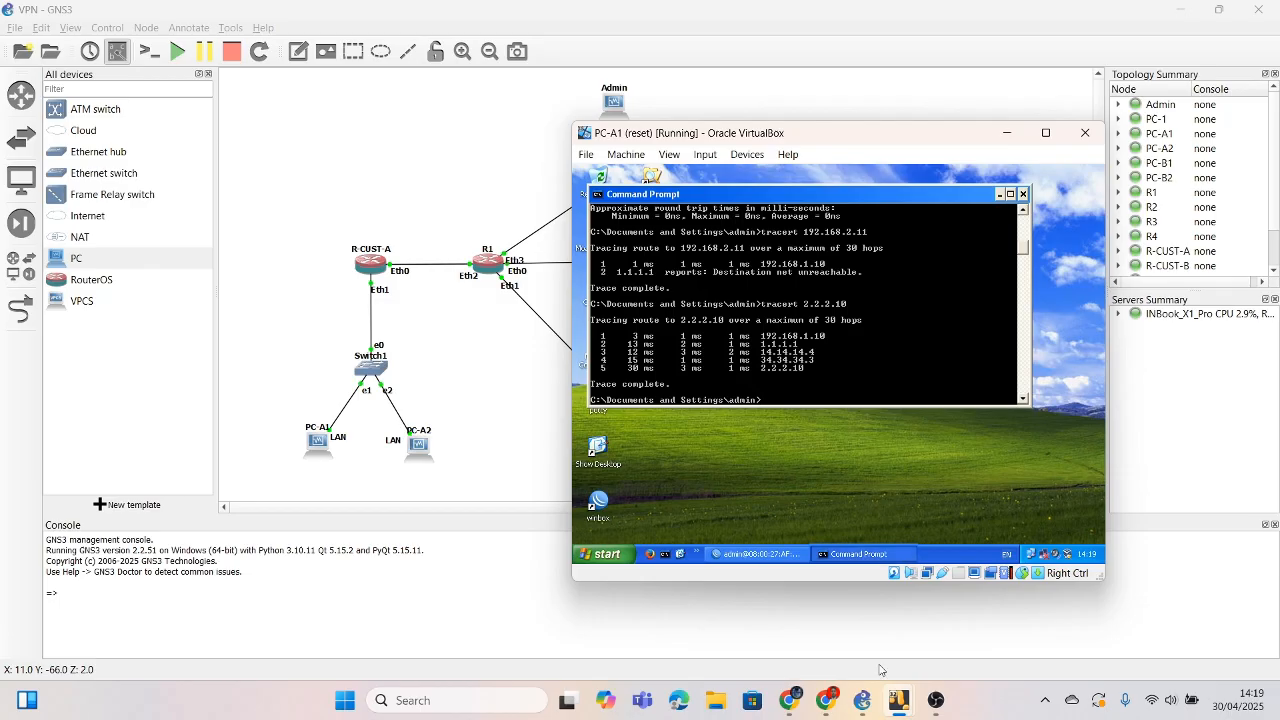
mouse_move(873, 716)
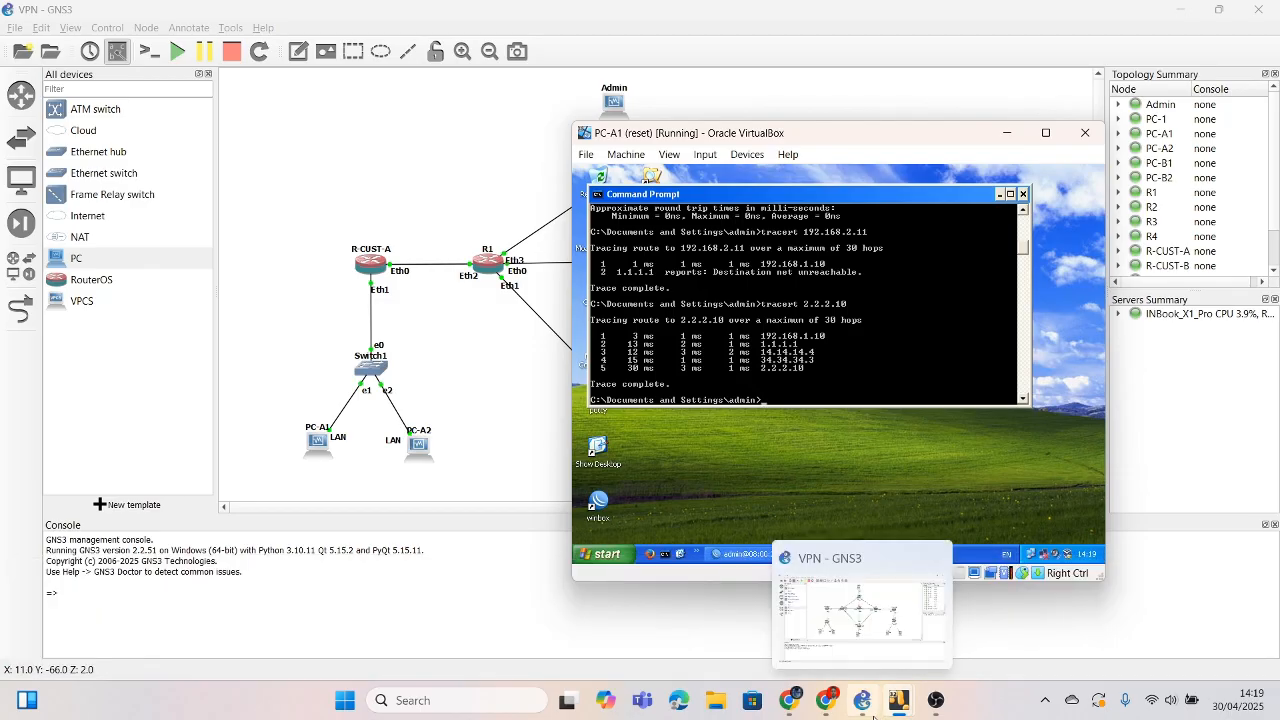
click(826, 700)
Step: Scroll the PDF to the ping and tracert tables and bring PC-A1 back in front
scroll(689, 418, up, 2)
scroll(580, 386, down, 1)
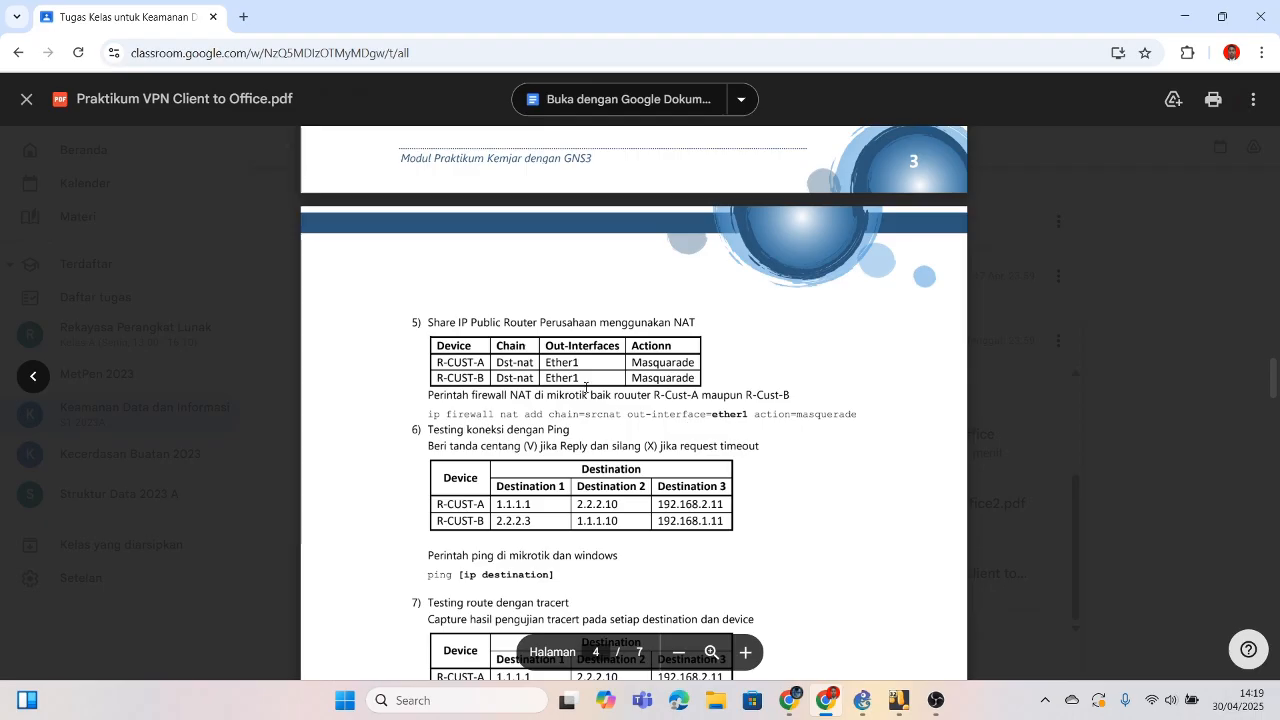
scroll(585, 390, down, 2)
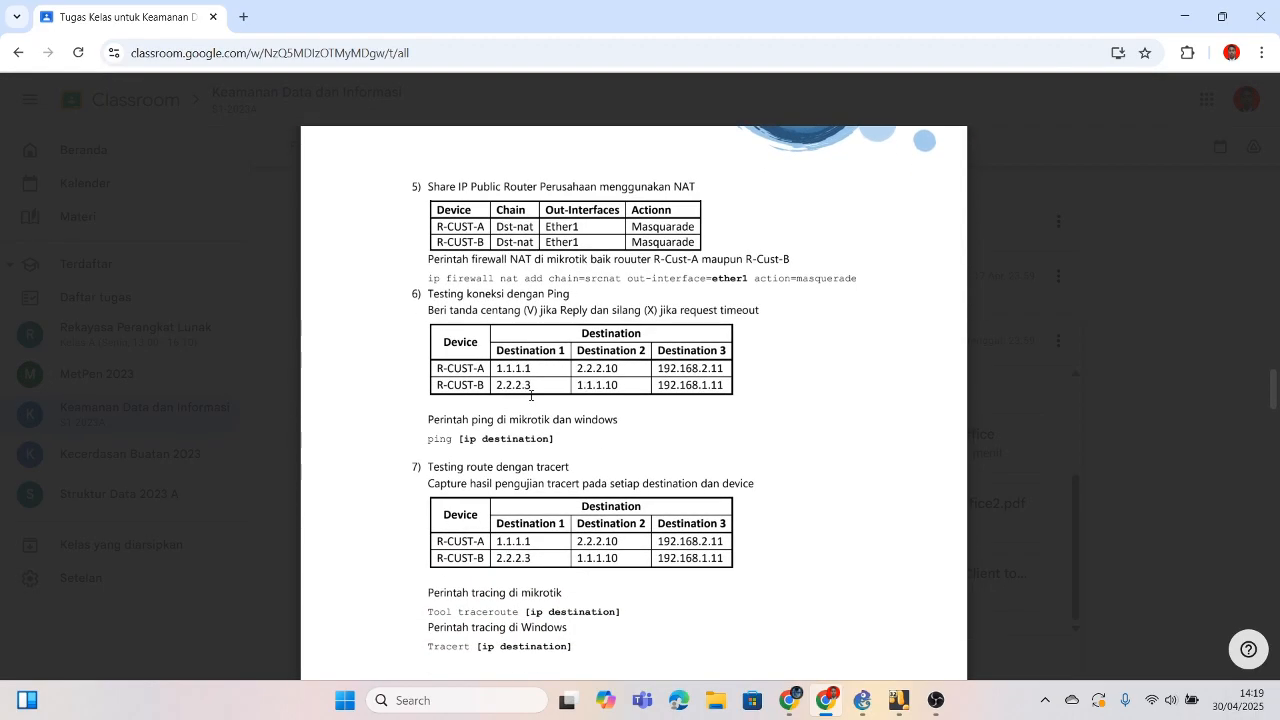
scroll(531, 396, down, 1)
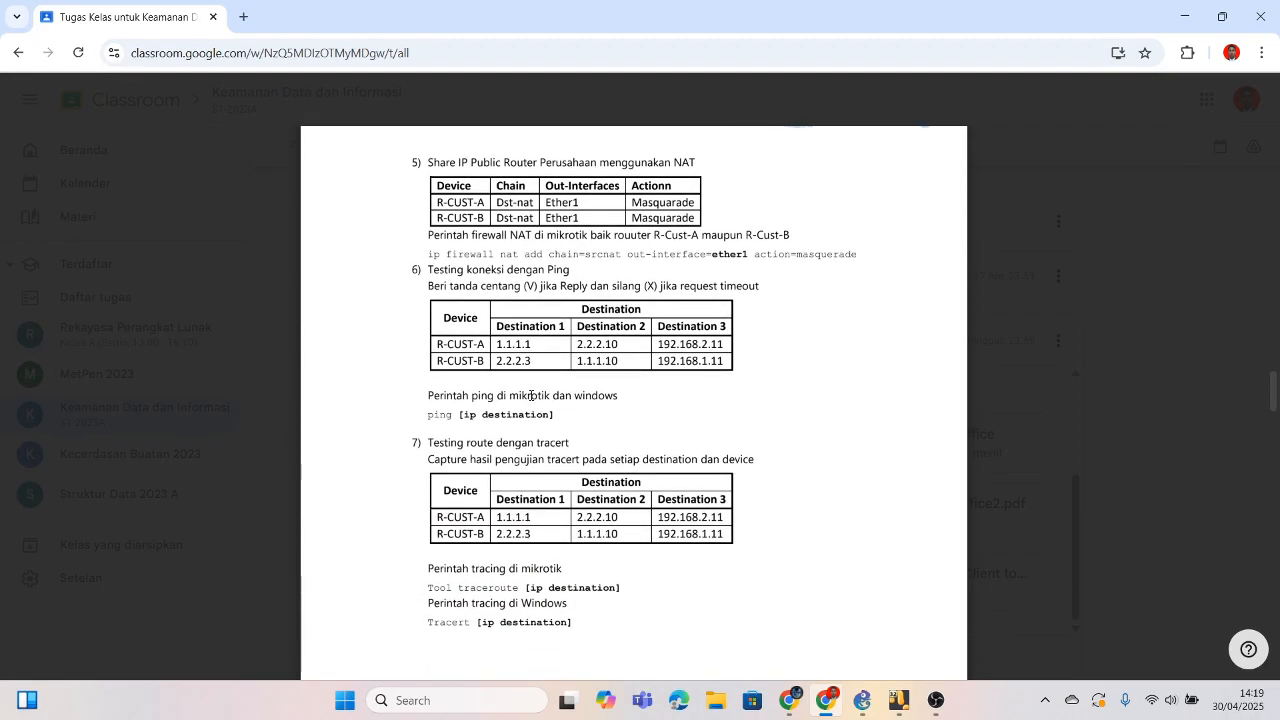
mouse_move(899, 700)
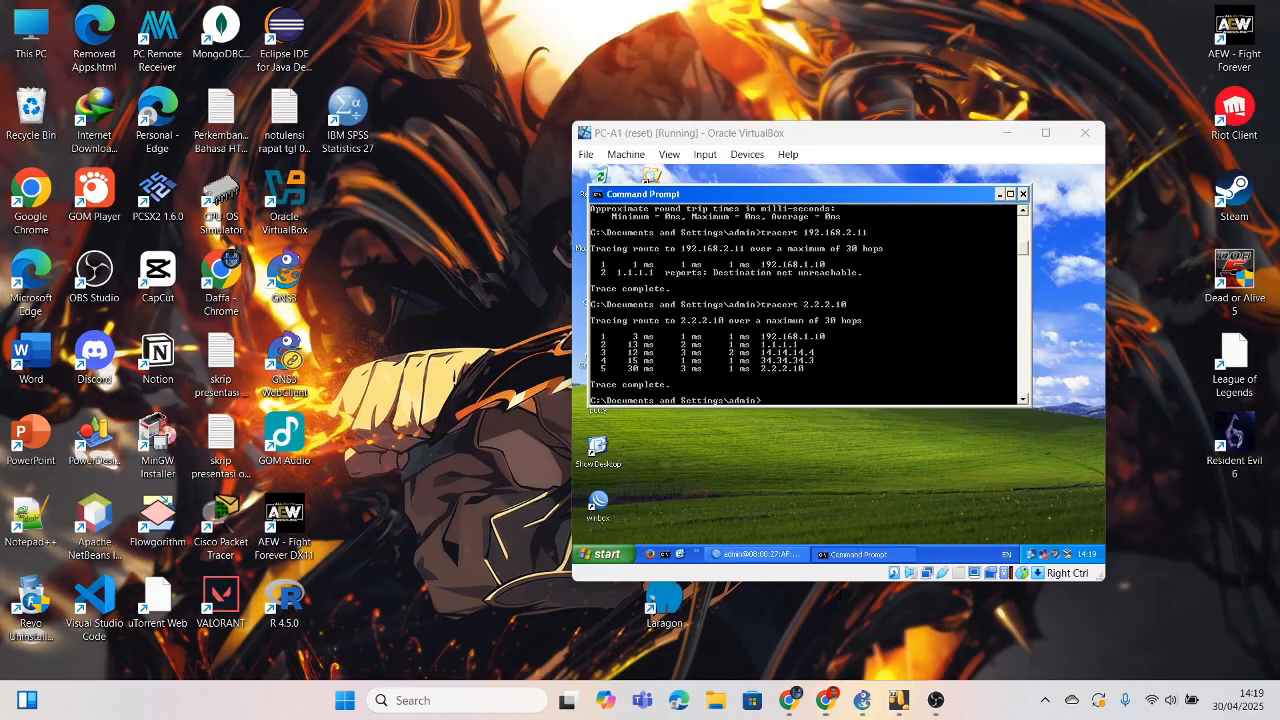
click(870, 603)
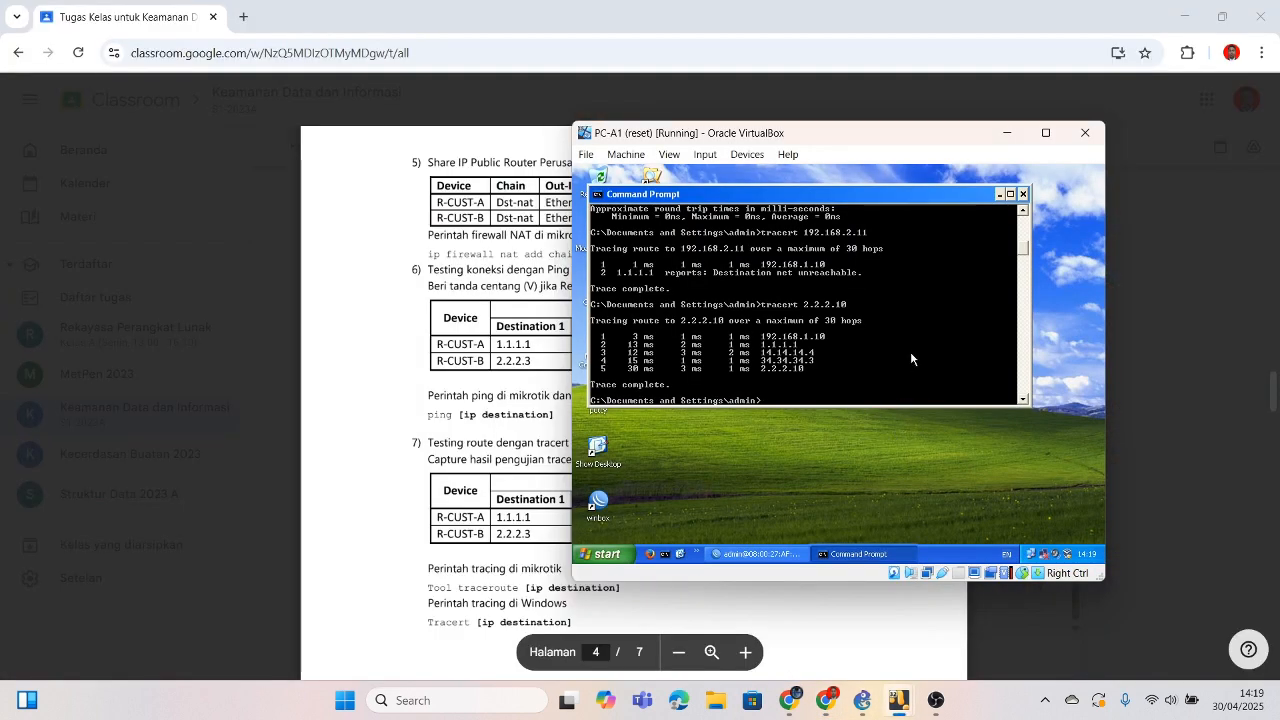
Step: Move PC-A1's window right and ping 192.168.2.11, which returns destination net unreachable
scroll(911, 355, up, 6)
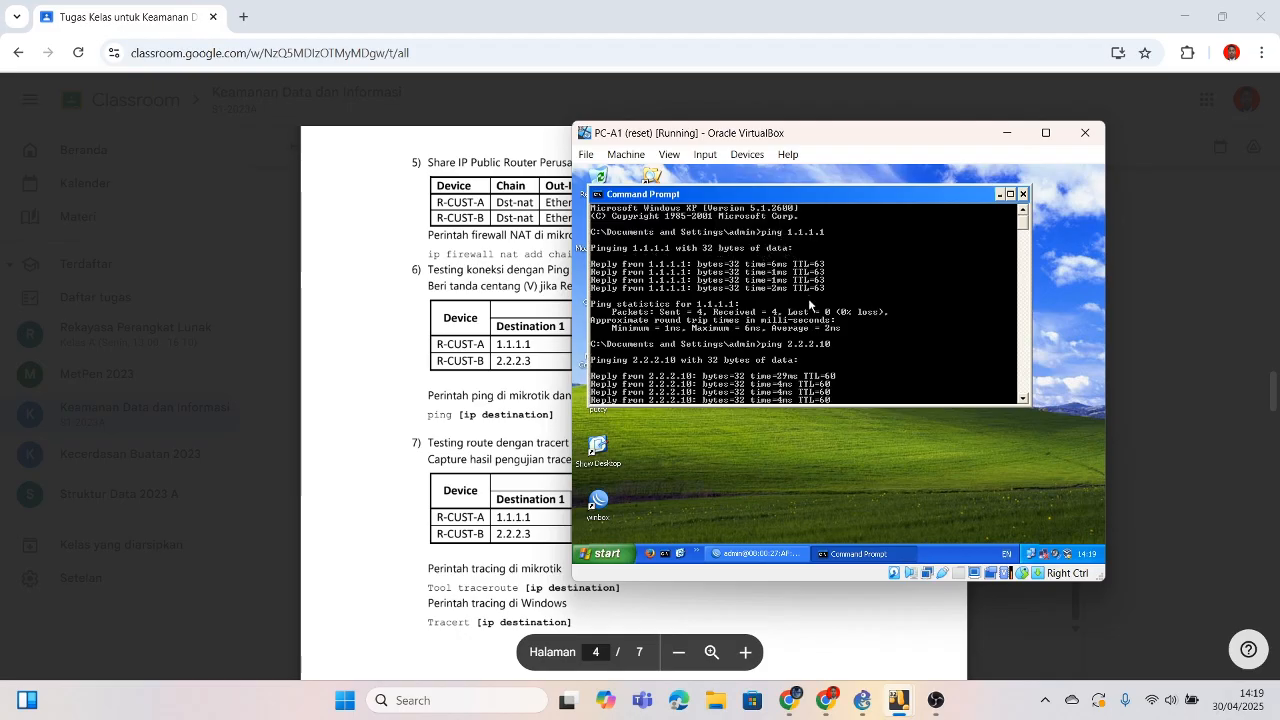
scroll(815, 357, down, 1)
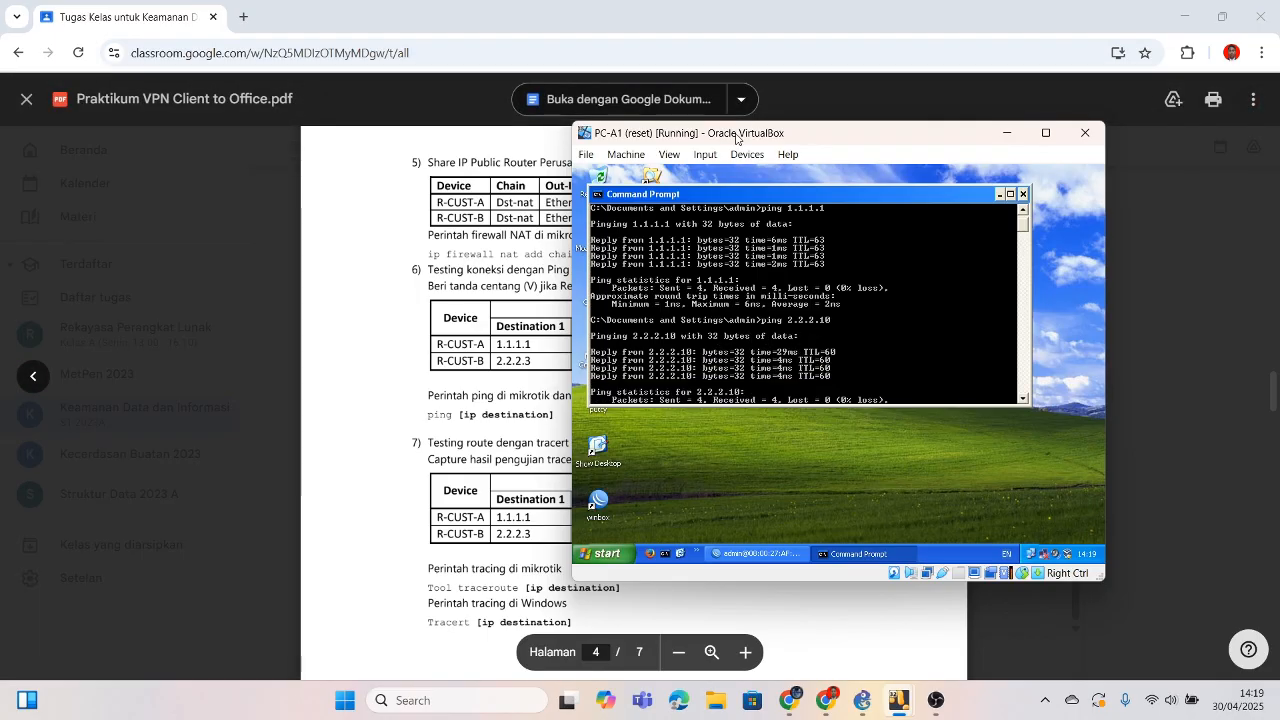
drag(736, 138, 897, 151)
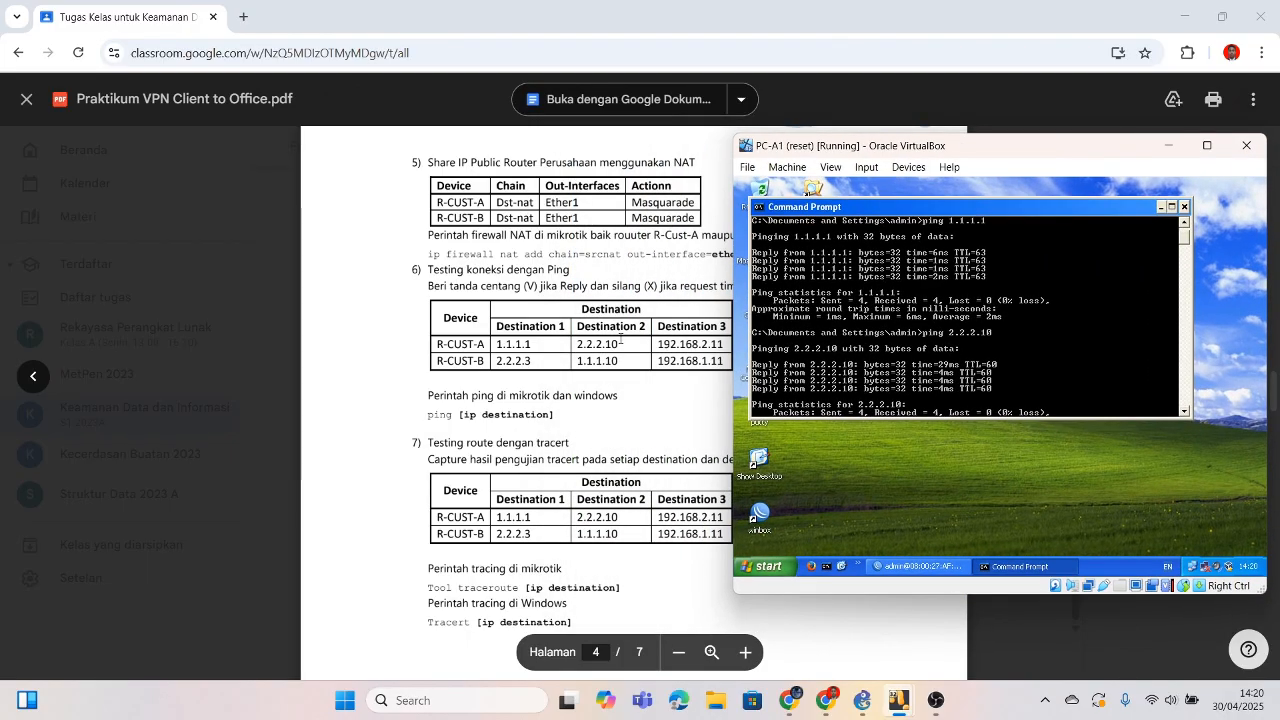
text(ping 192.168.2.11)
key(Return)
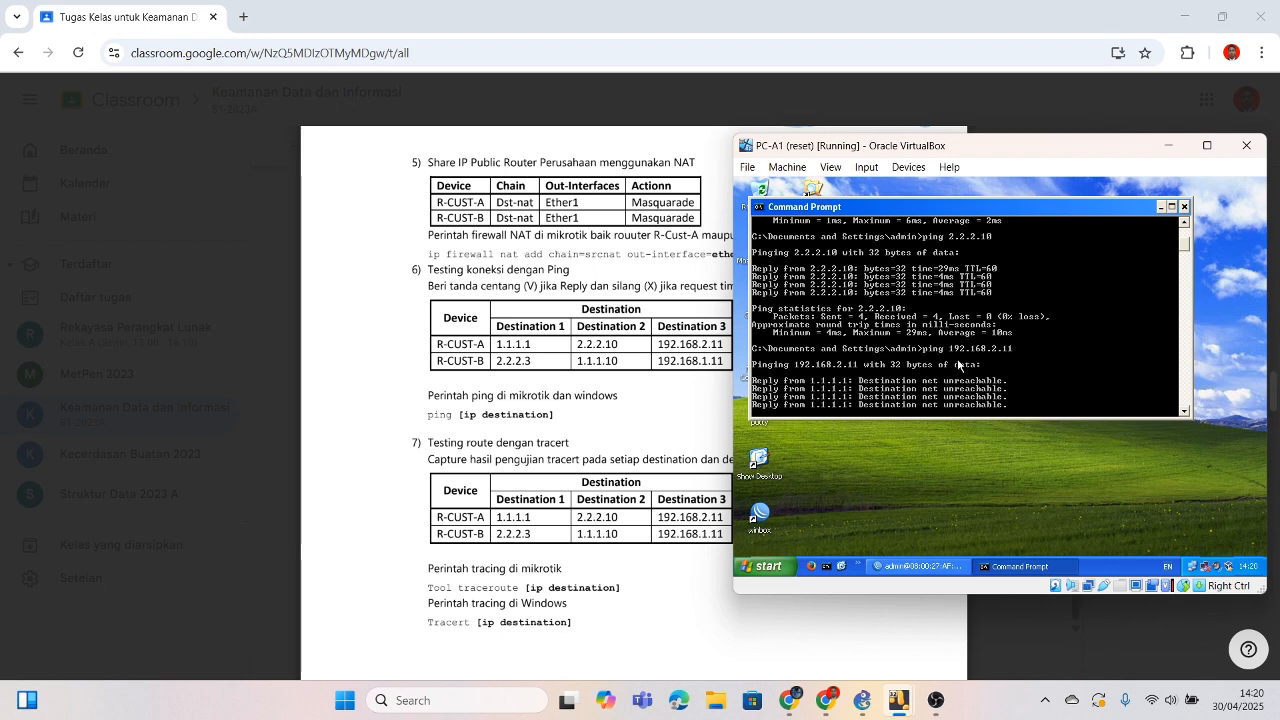
Step: Review the failed ping and tracert output in PC-B1's Command Prompt
mouse_move(901, 706)
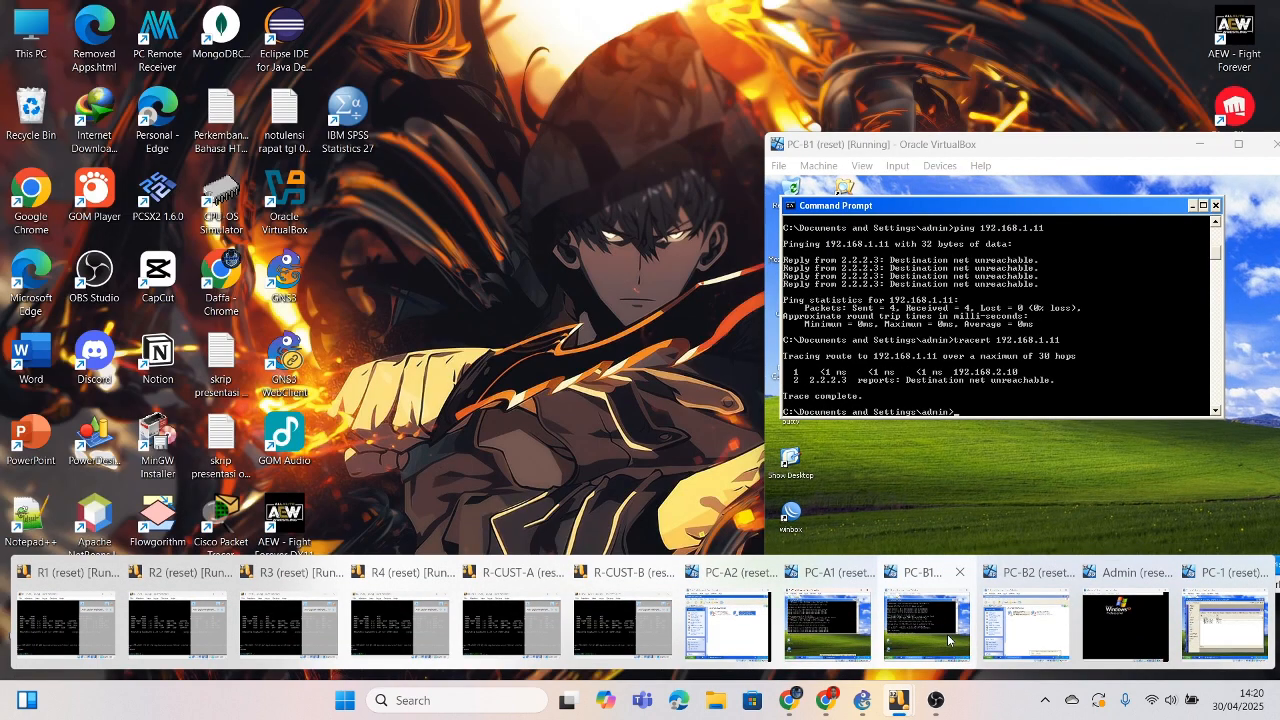
click(926, 625)
scroll(952, 346, up, 8)
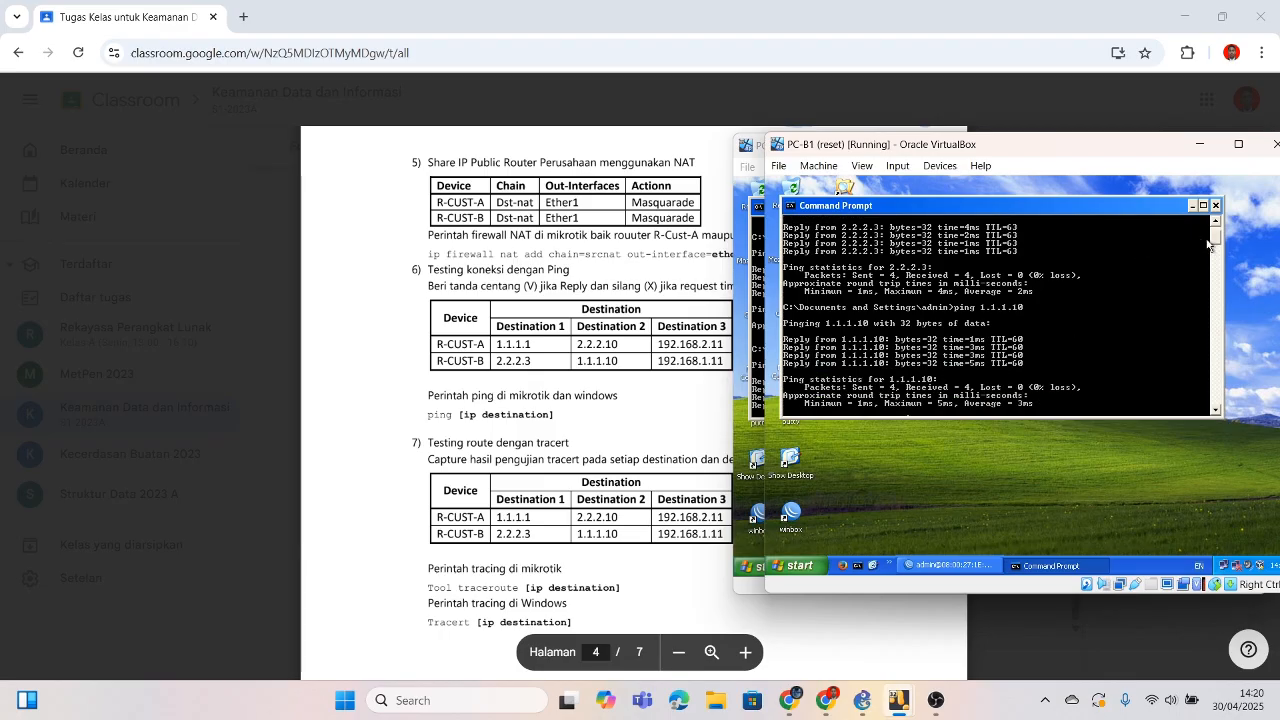
drag(1214, 234, 1215, 243)
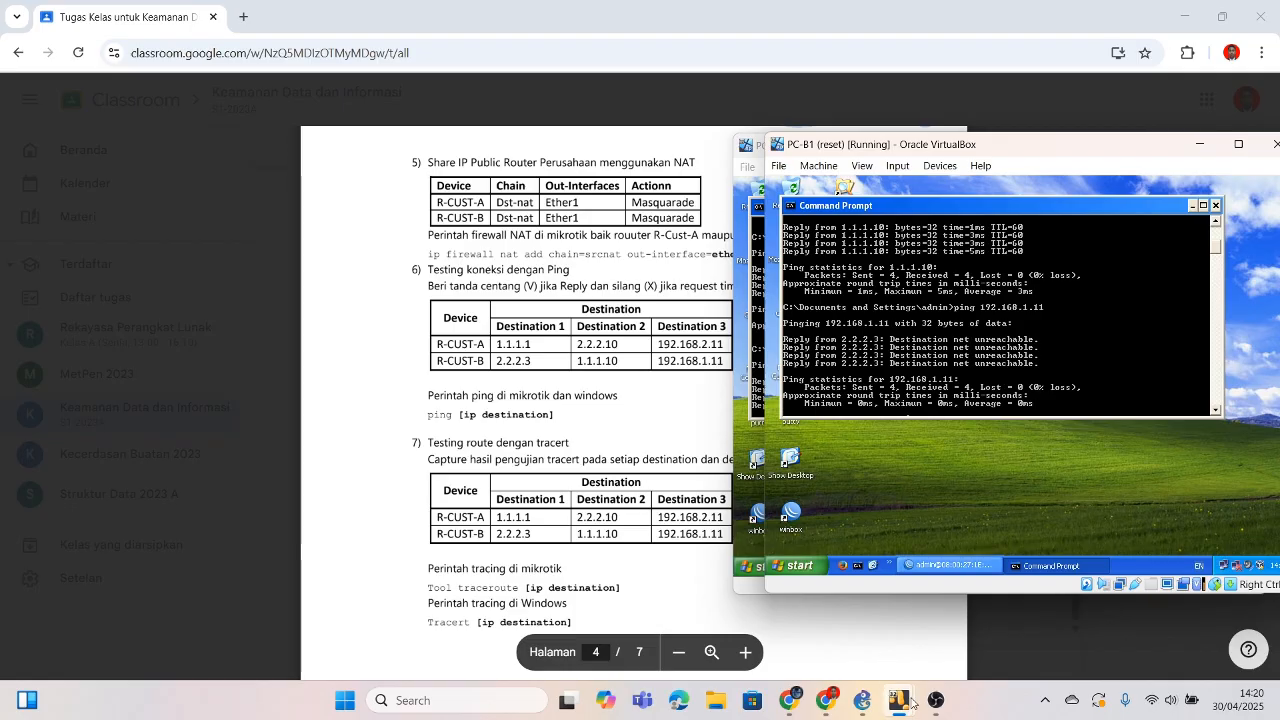
mouse_move(906, 700)
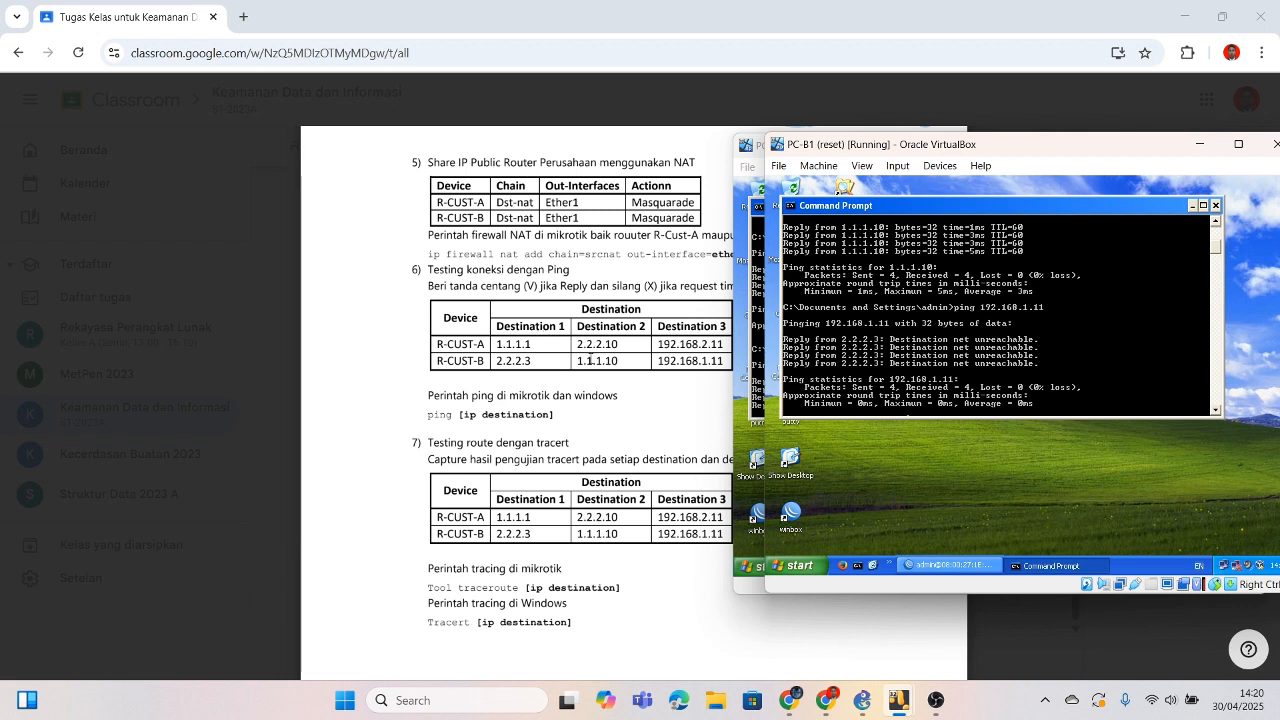
click(908, 663)
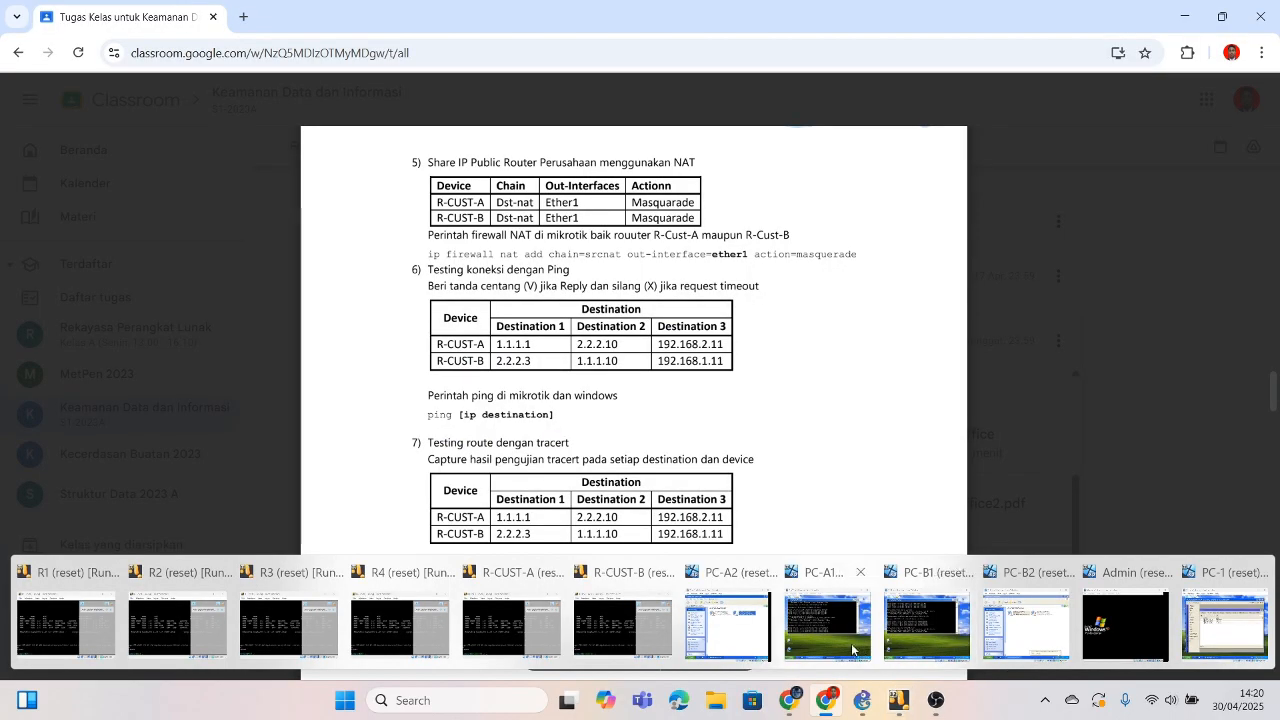
Step: Bring PC-A1 forward, scroll its ping results and close the old Command Prompt
click(880, 635)
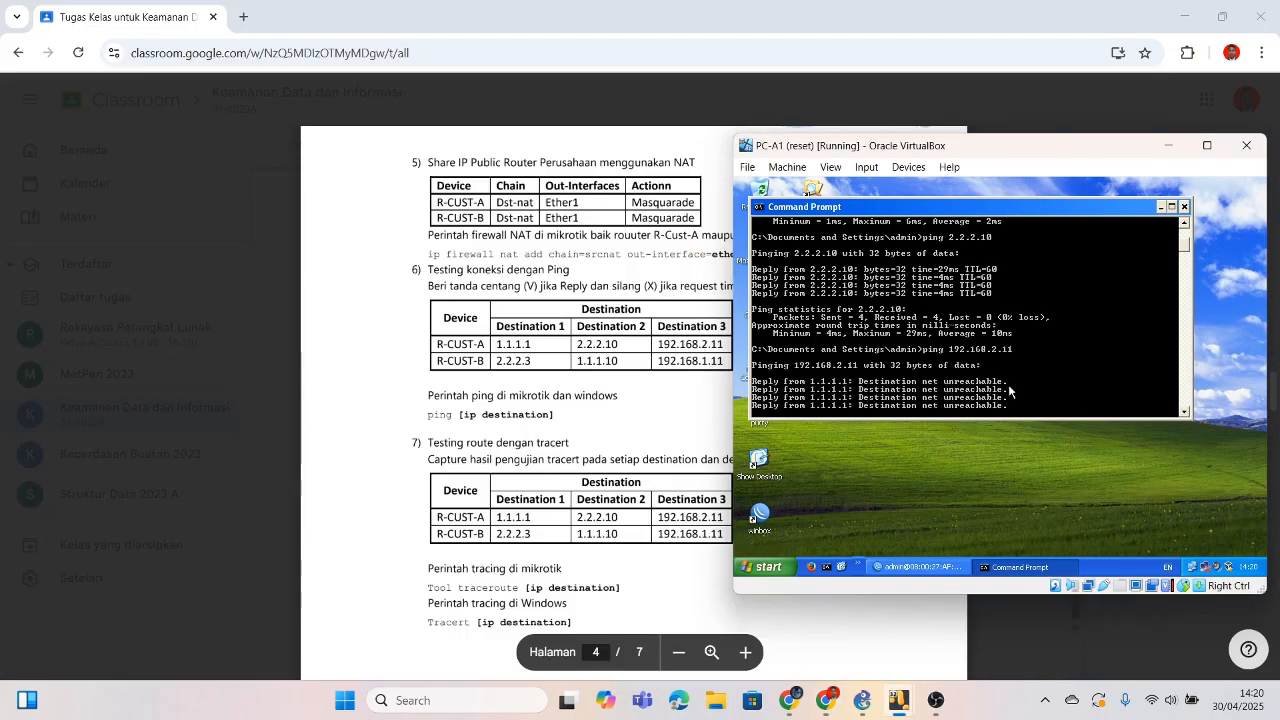
scroll(1004, 355, down, 10)
scroll(1005, 362, up, 10)
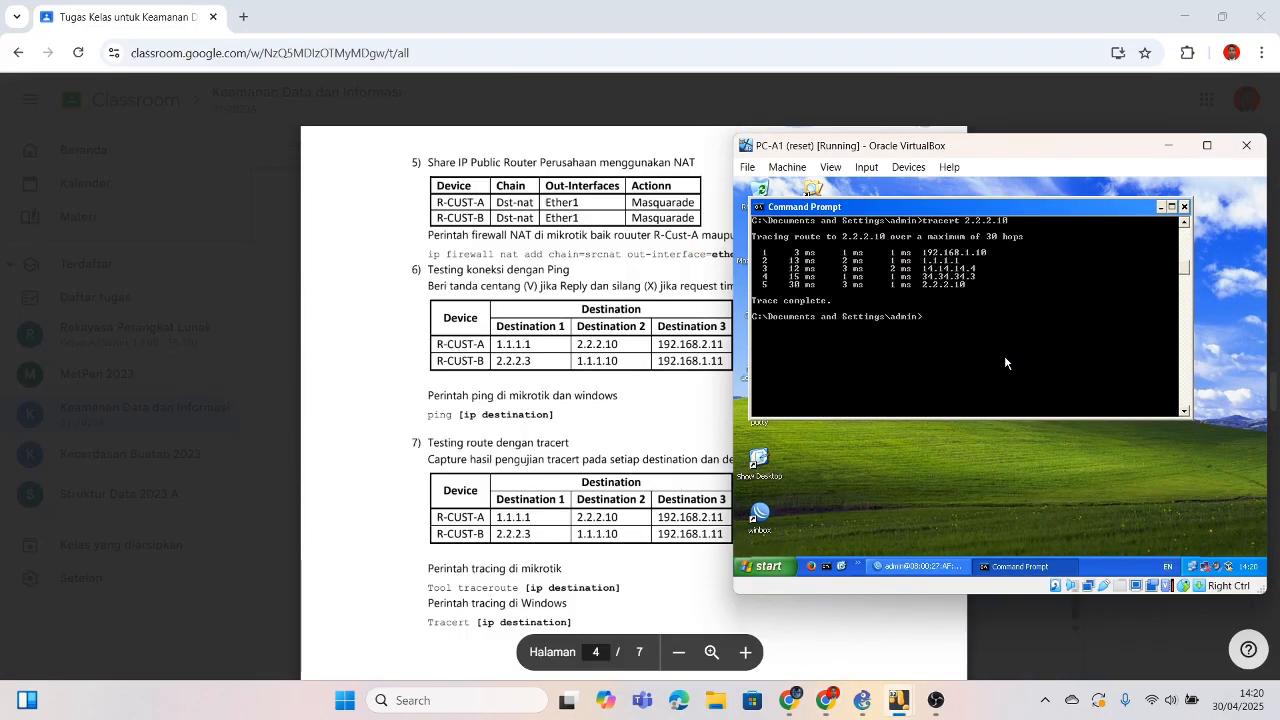
right_click(1005, 362)
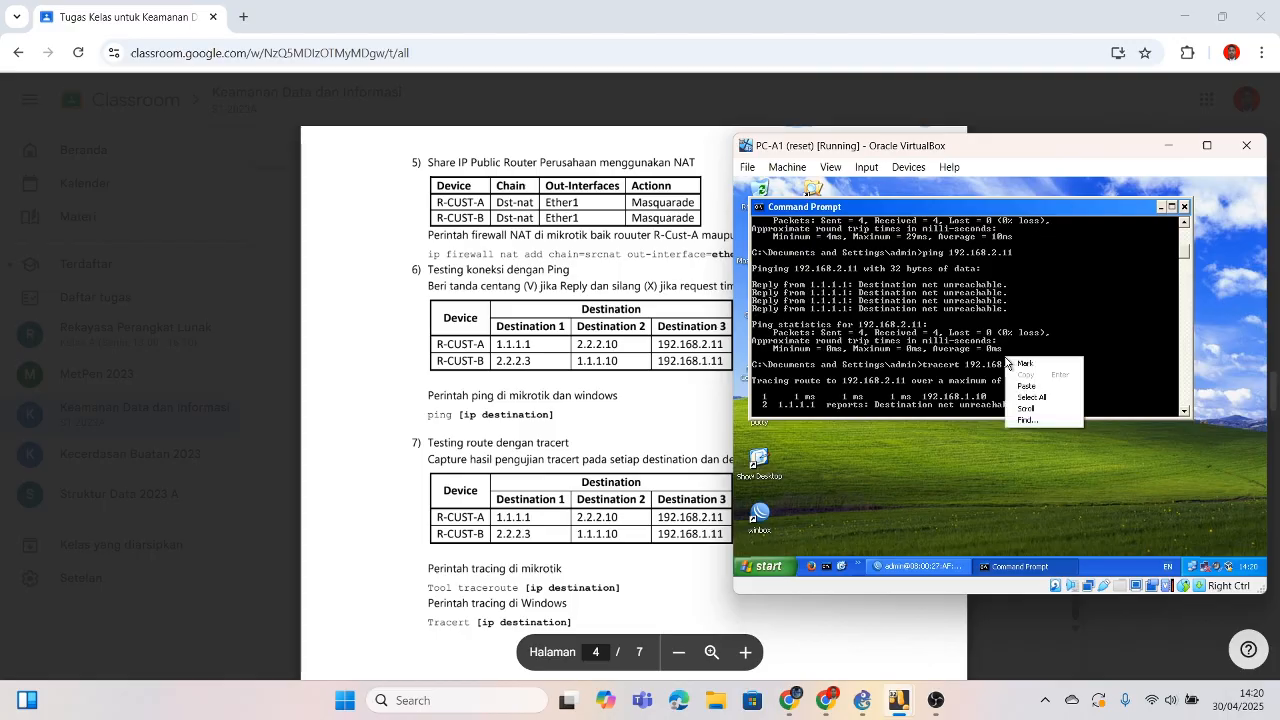
drag(1181, 258, 1186, 232)
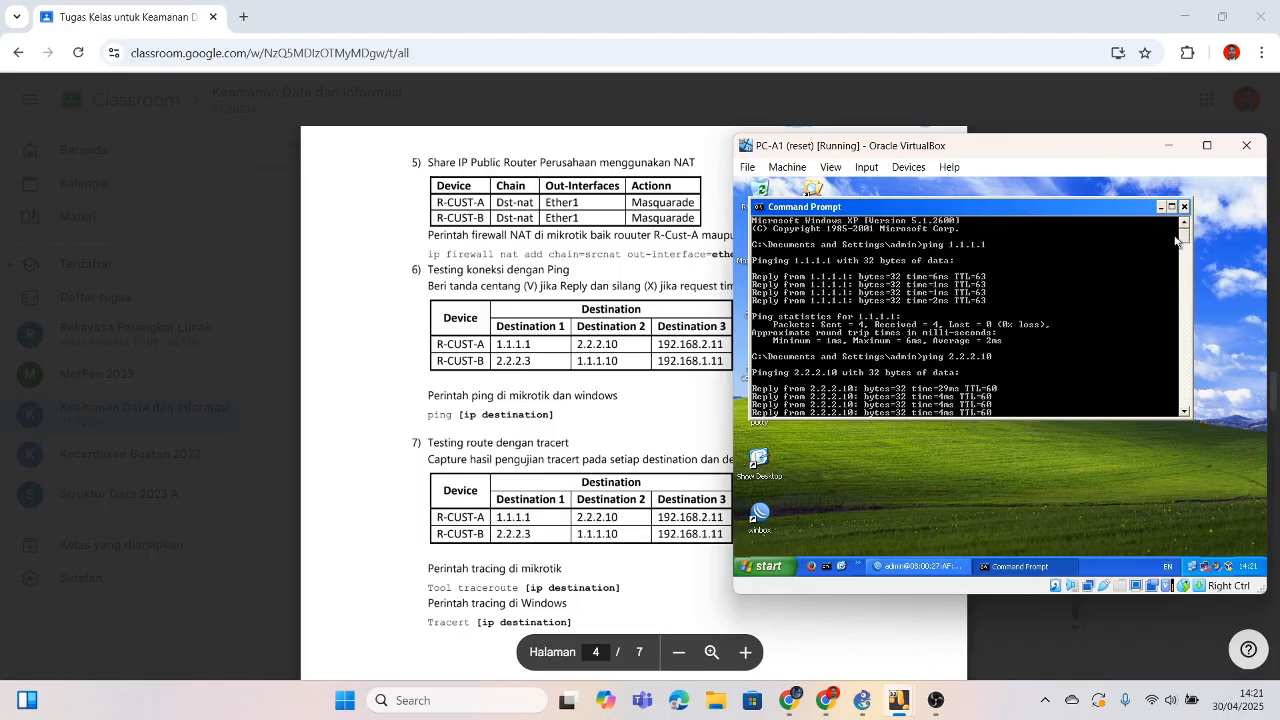
click(1189, 207)
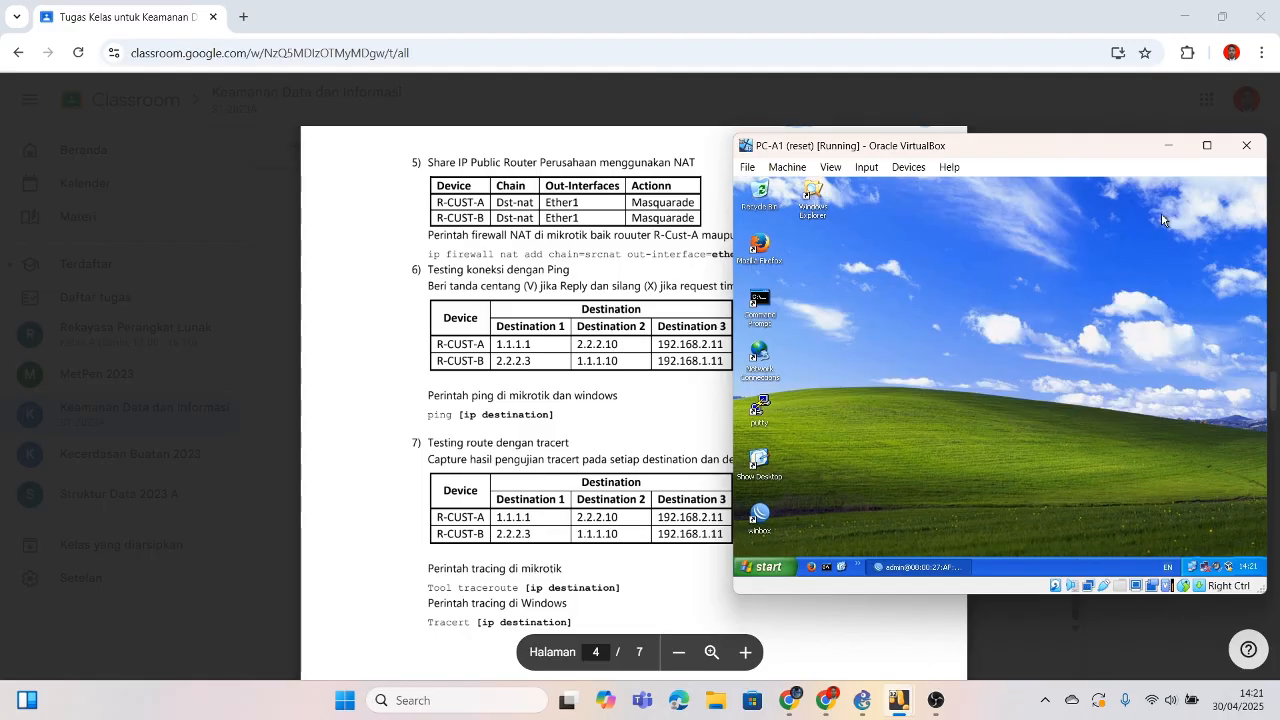
Step: Open a new Command Prompt and tracert 1.1.1.1, 2.2.2.10 and 192.168.2.11
double_click(750, 300)
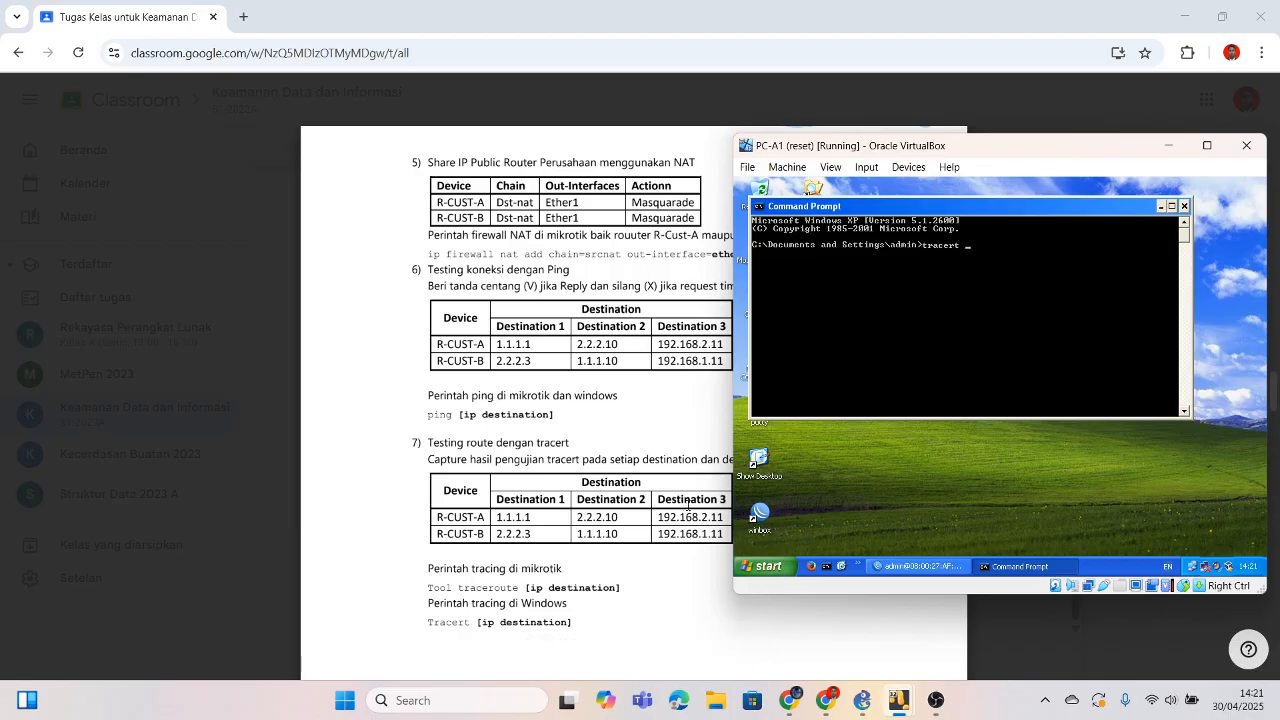
text(.1.1.1)
key(Return)
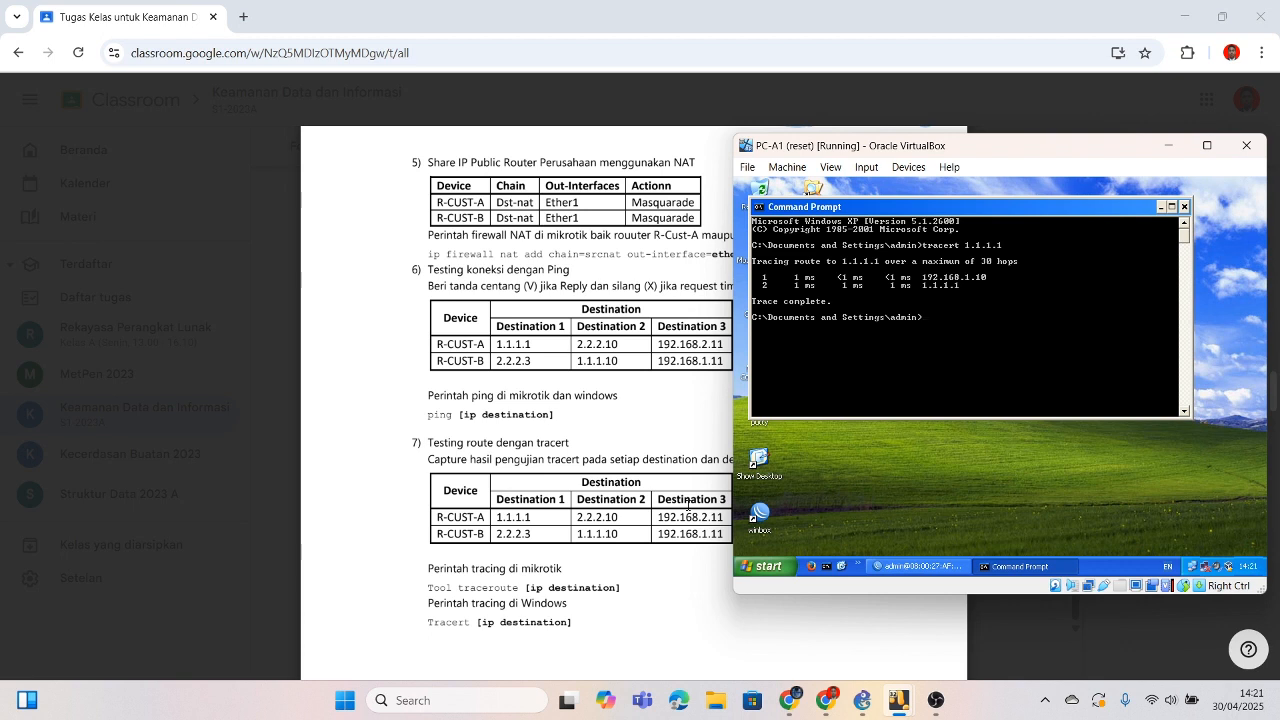
text(tracert 2.2.2.10)
key(Return)
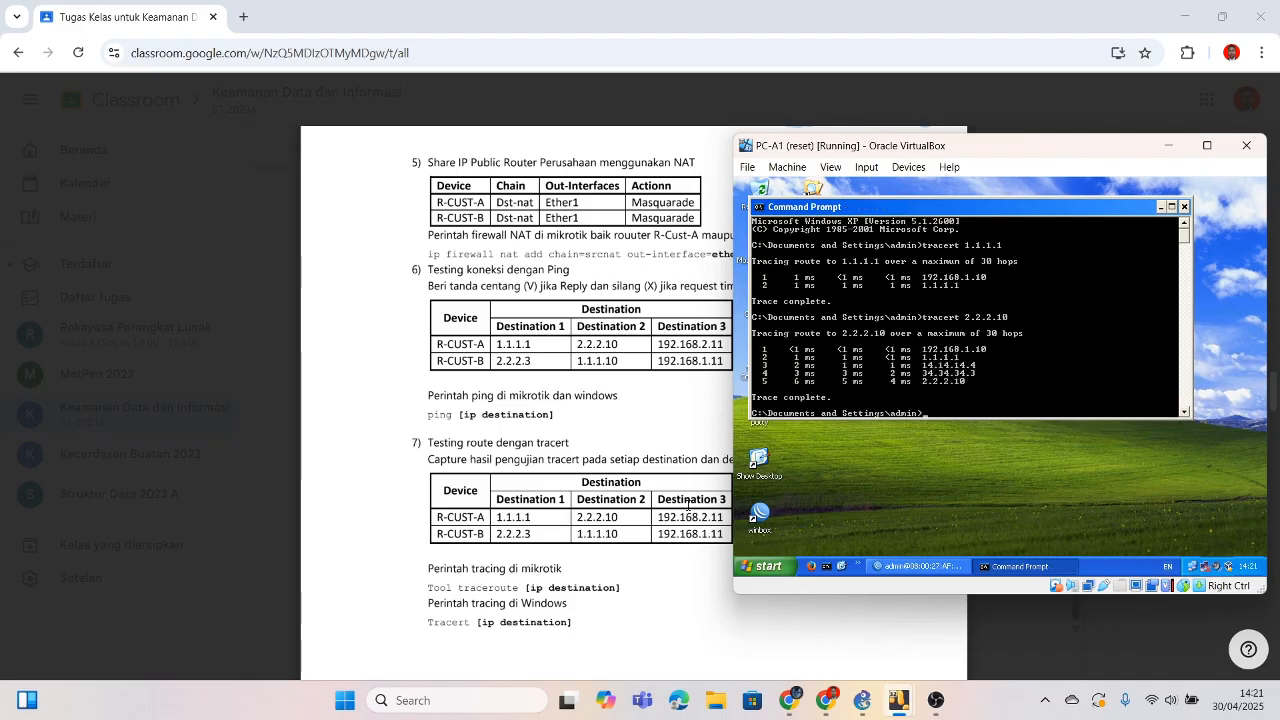
text(tracer)
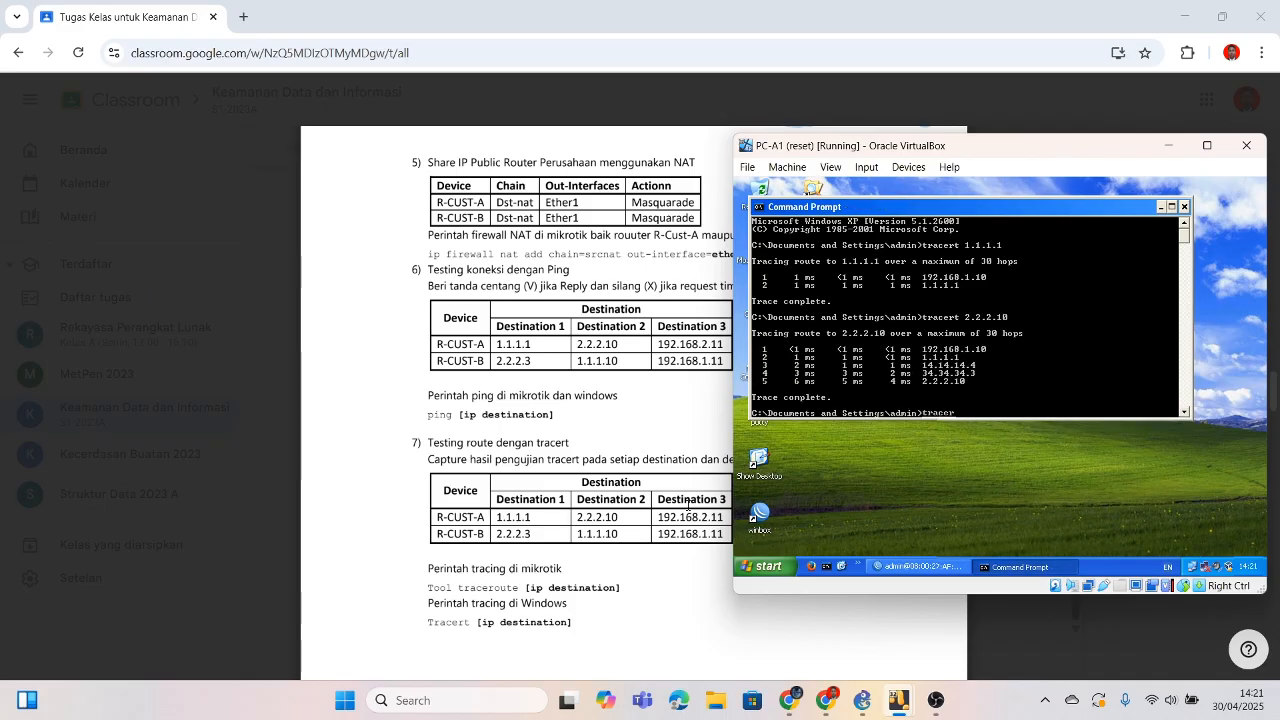
text(t 192.168.2.1)
text(11)
key(Return)
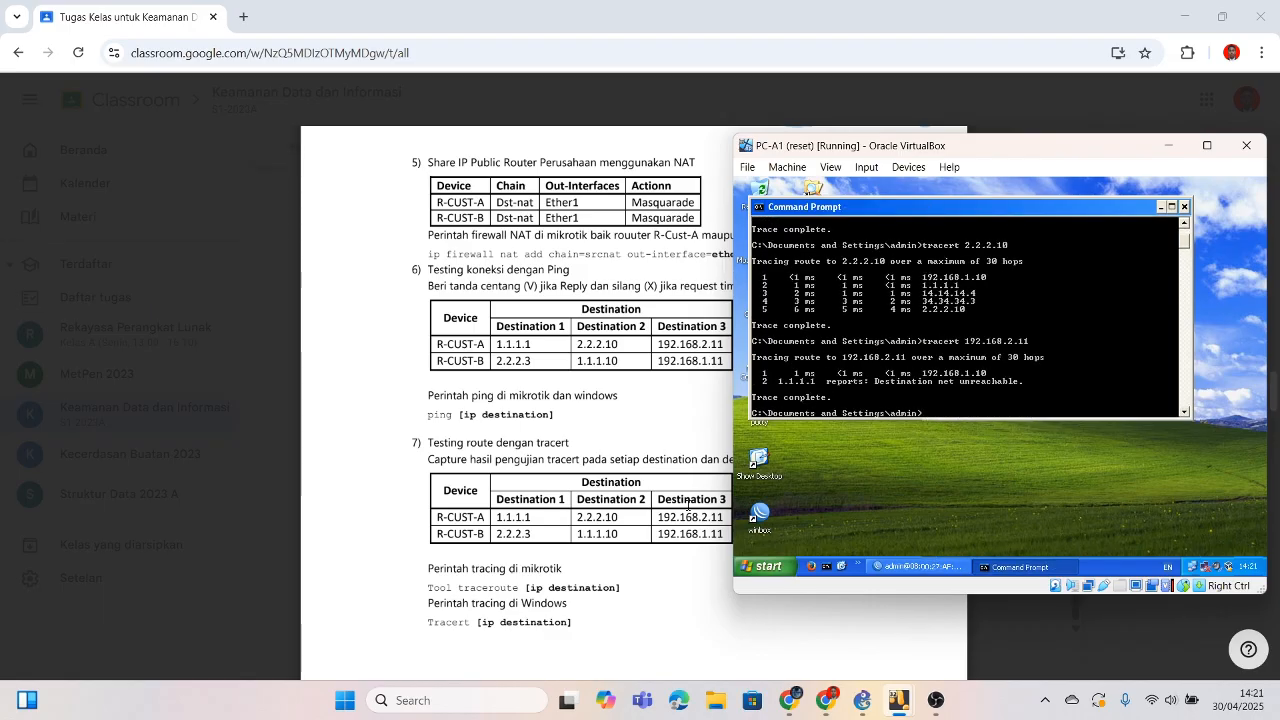
Step: On PC-B1, close the old Command Prompt and open a fresh one
mouse_move(907, 711)
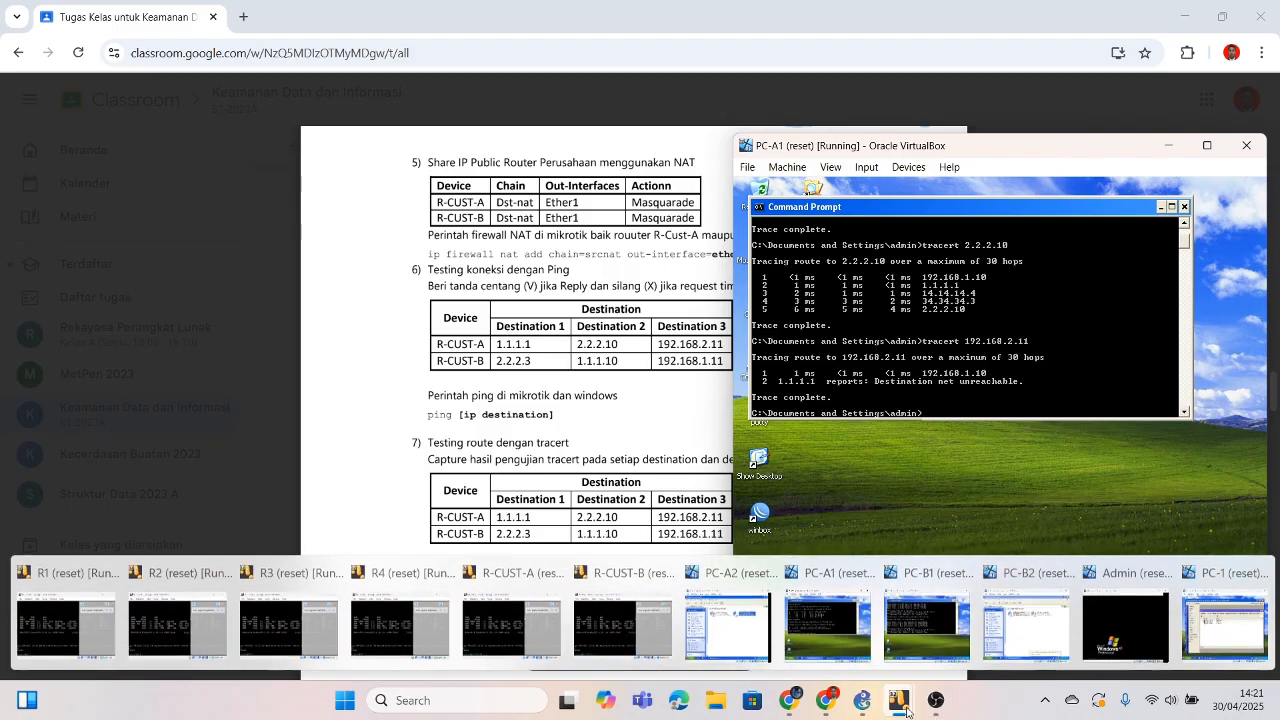
click(926, 622)
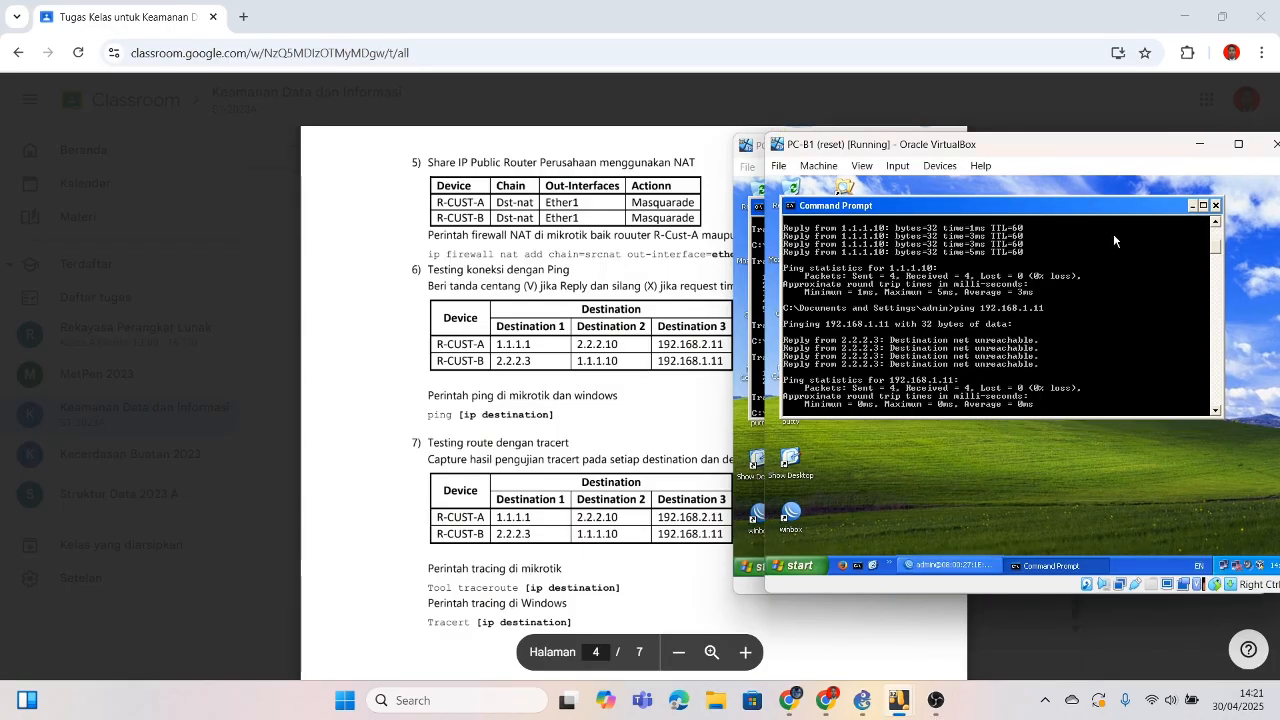
click(1215, 205)
click(788, 316)
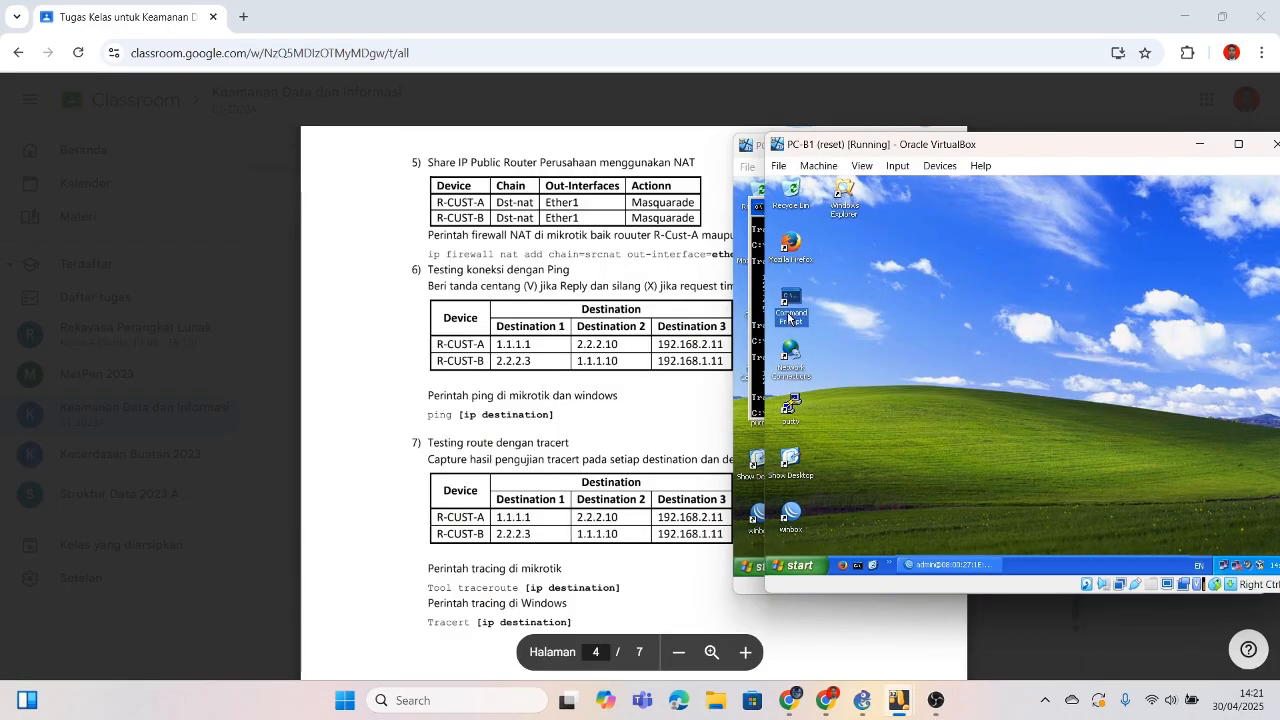
double_click(788, 316)
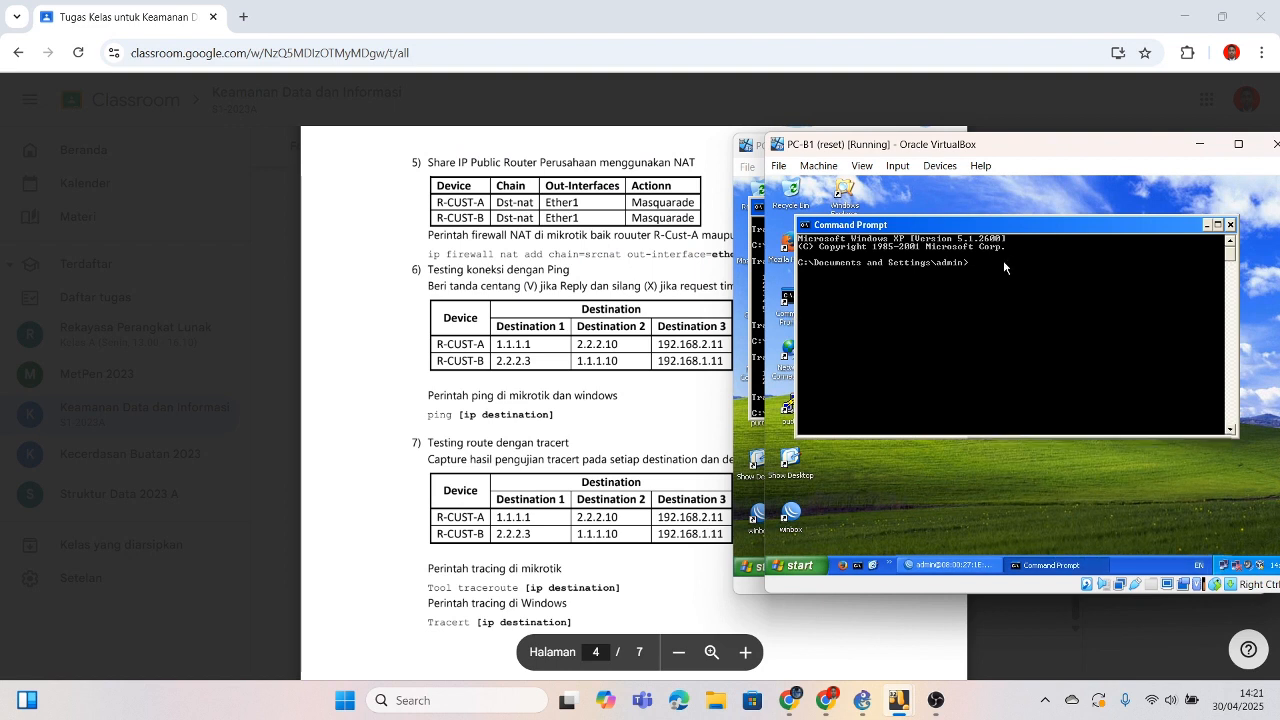
Step: Run tracert to 2.2.2.3, 1.1.1.10 and 192.168.1.11 on PC-B1
text(tracert 2.2.2.3)
key(Return)
text(tra)
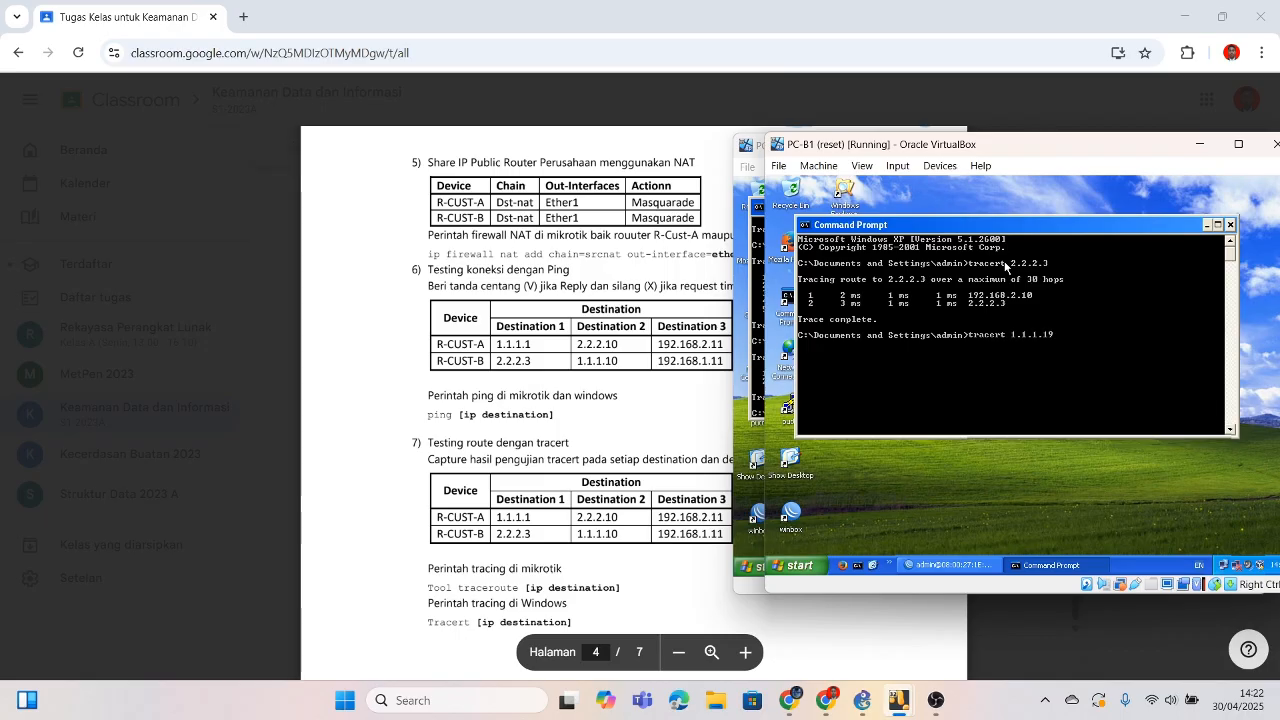
key(Return)
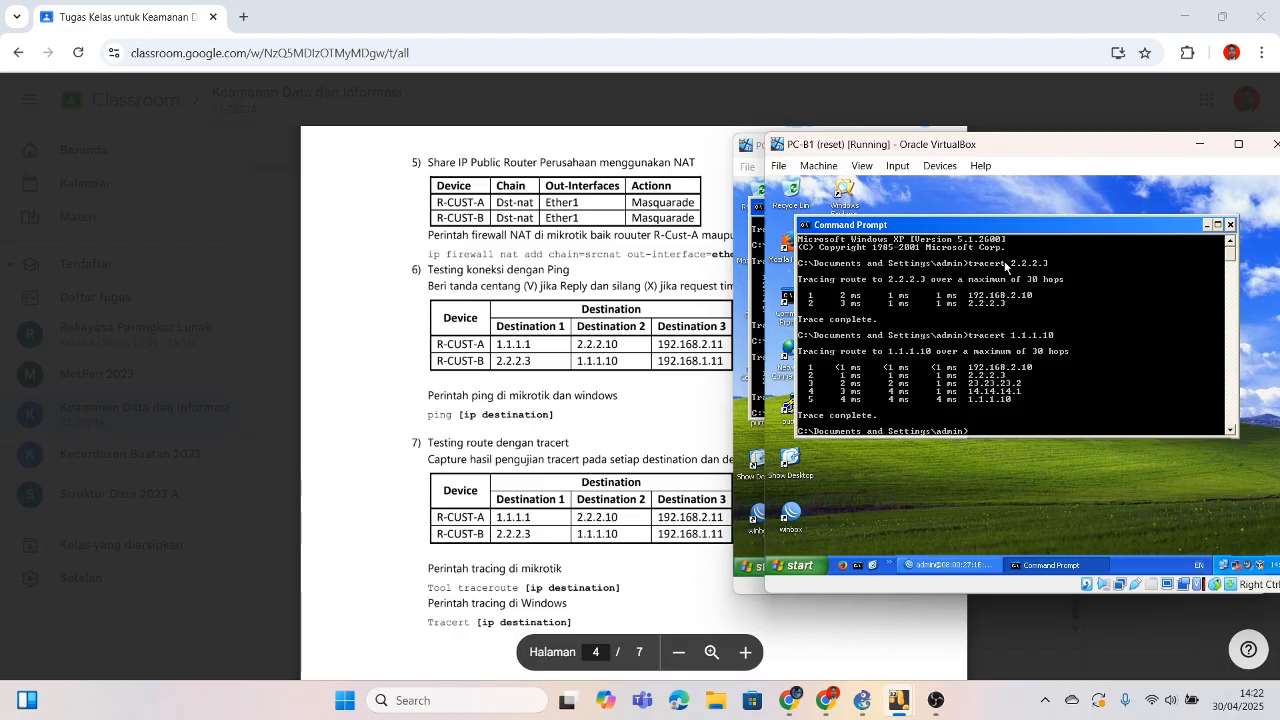
text(tracert)
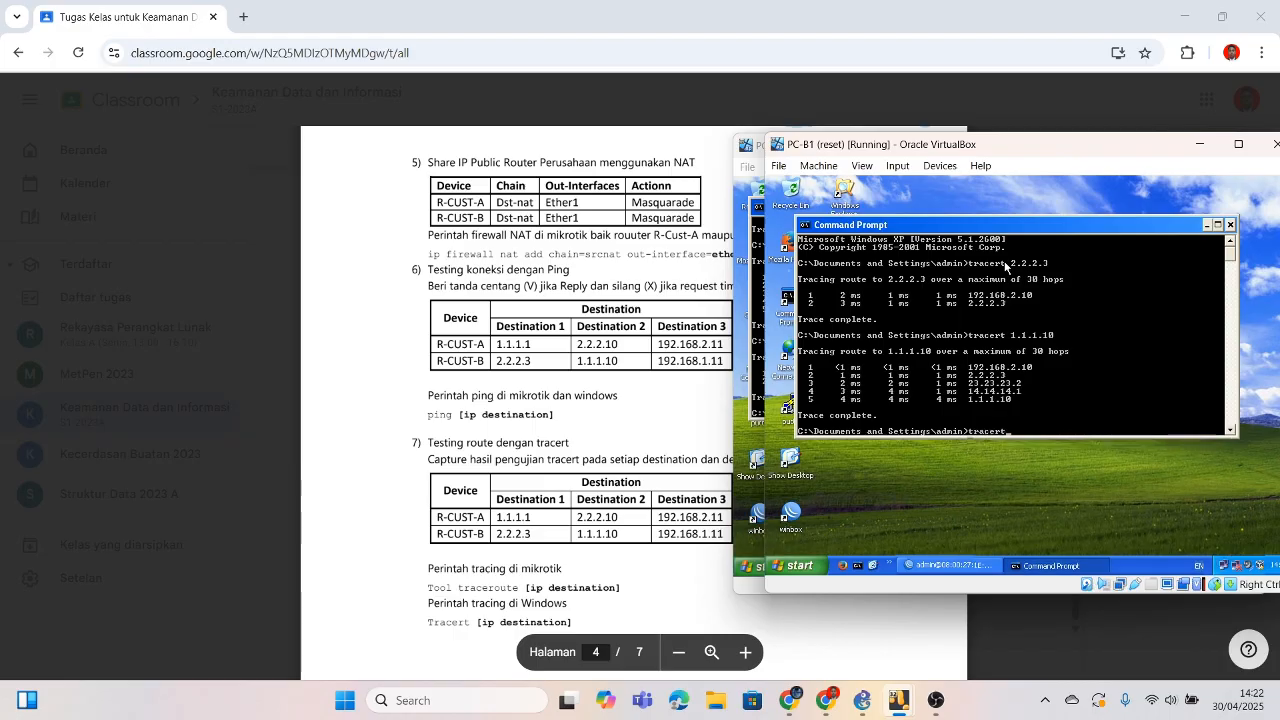
text( 192.168)
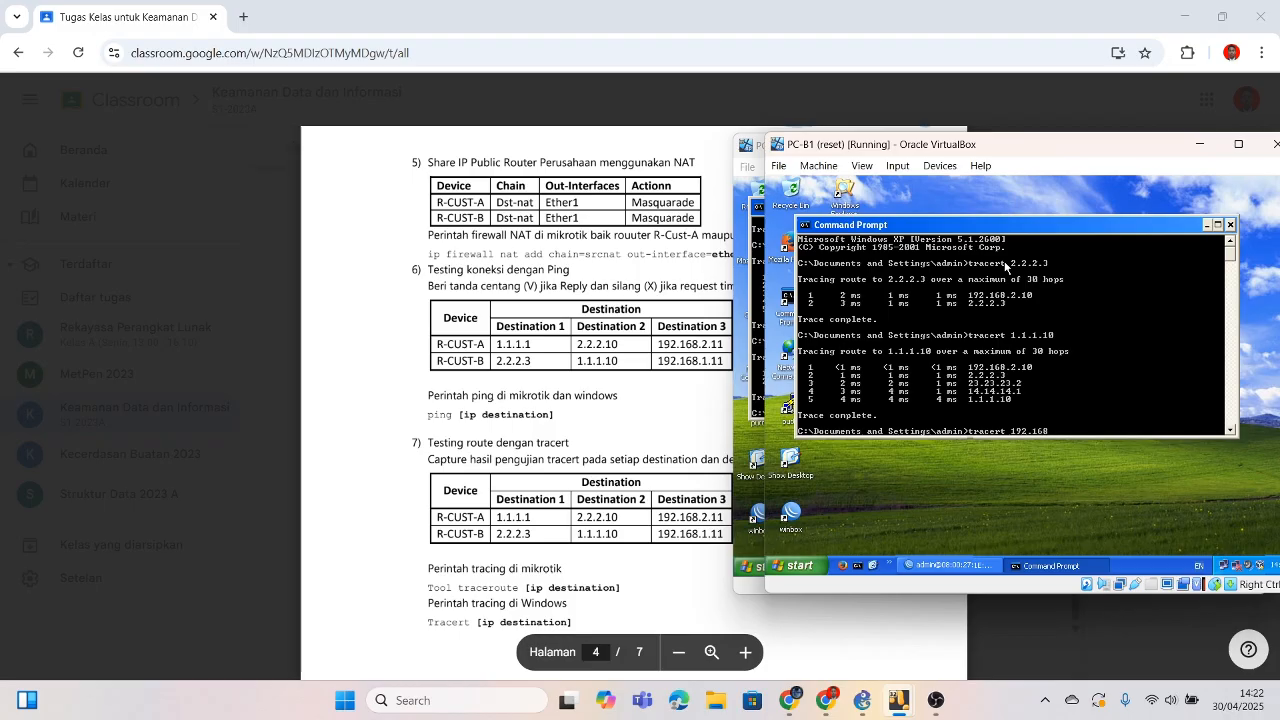
text(.1.11)
key(Return)
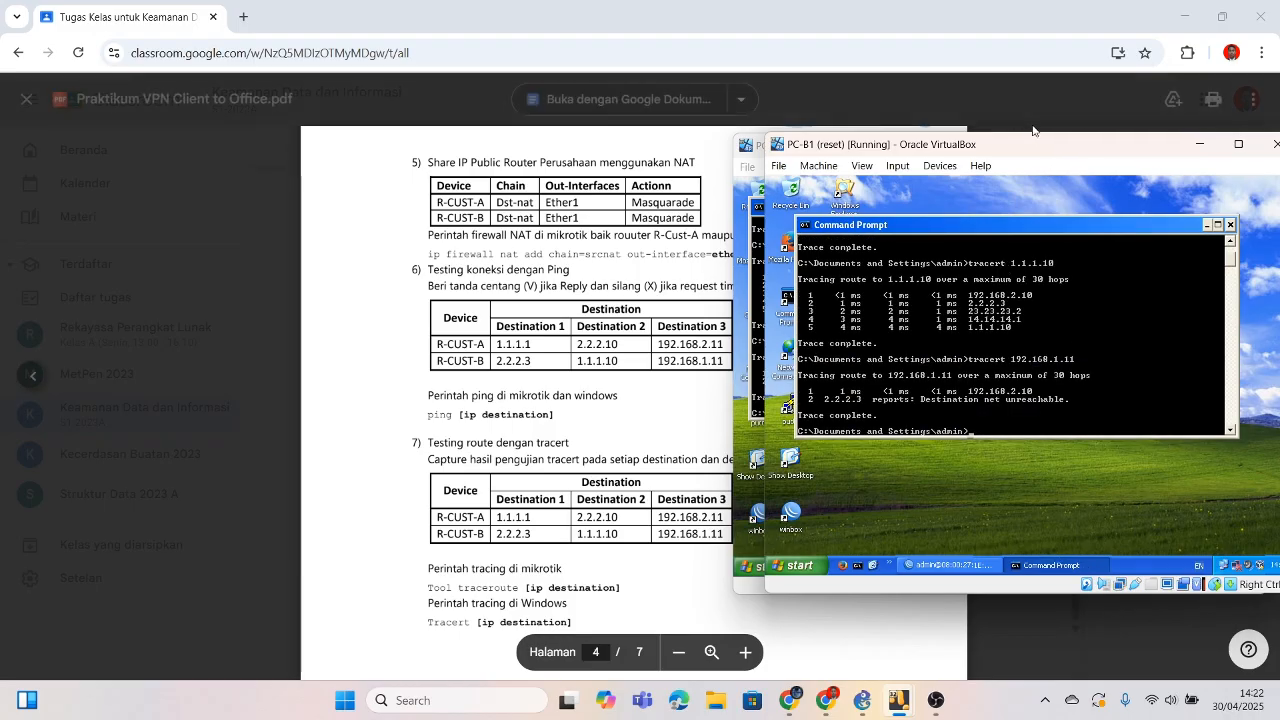
Step: Place PC-A1's window on the left and PC-B1's window on the right
drag(1037, 155, 440, 182)
drag(540, 183, 912, 207)
drag(881, 154, 256, 167)
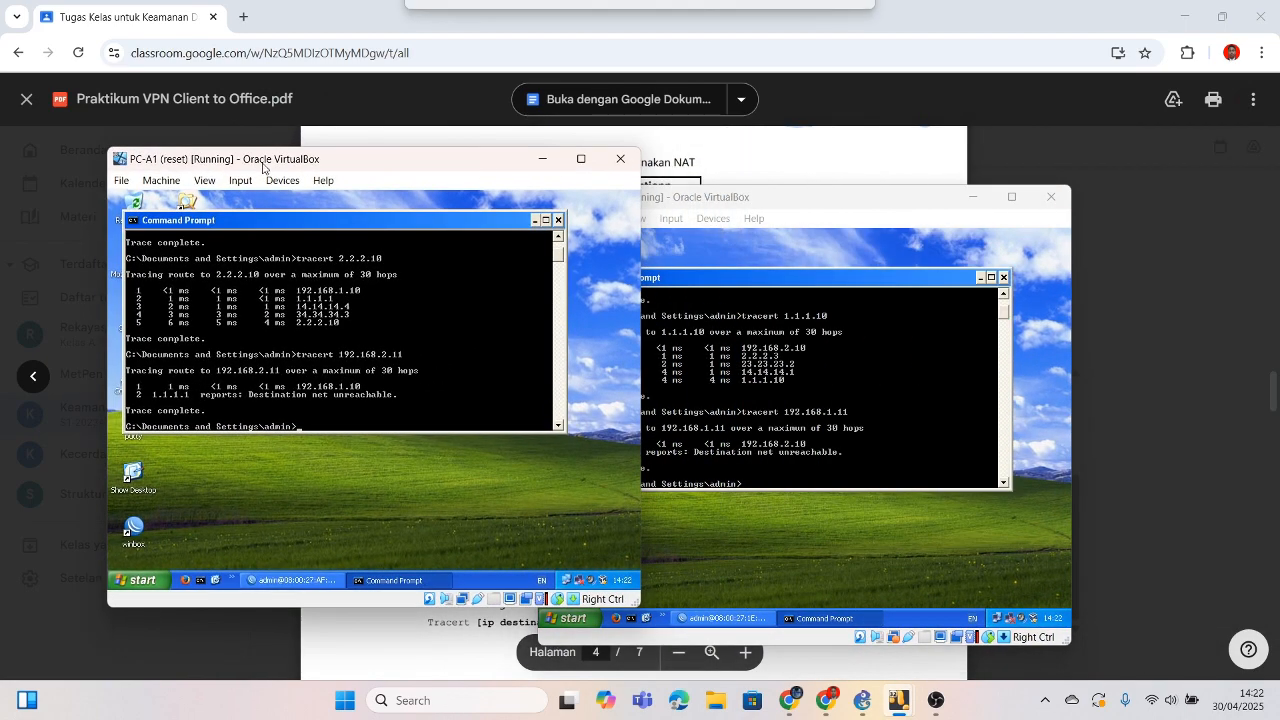
drag(695, 199, 875, 165)
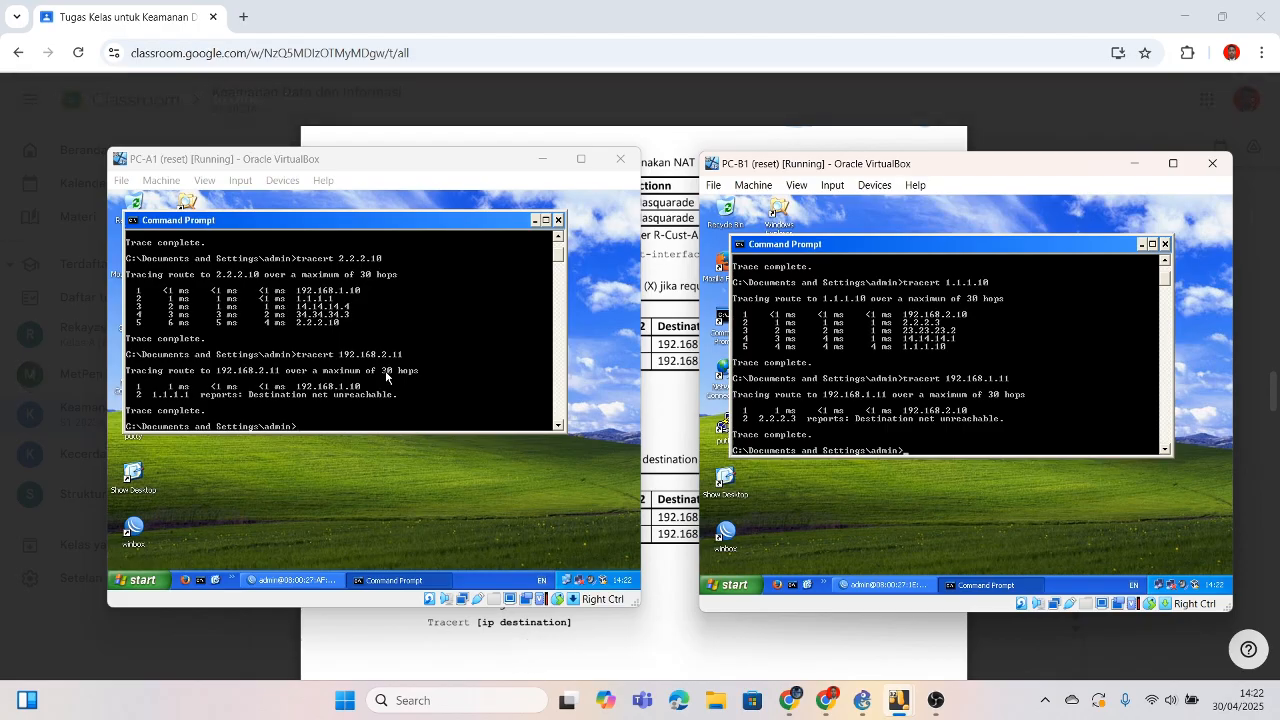
Step: Bring the lab PDF forward, then bring PC-A1 and PC-B1 in front of it
click(515, 622)
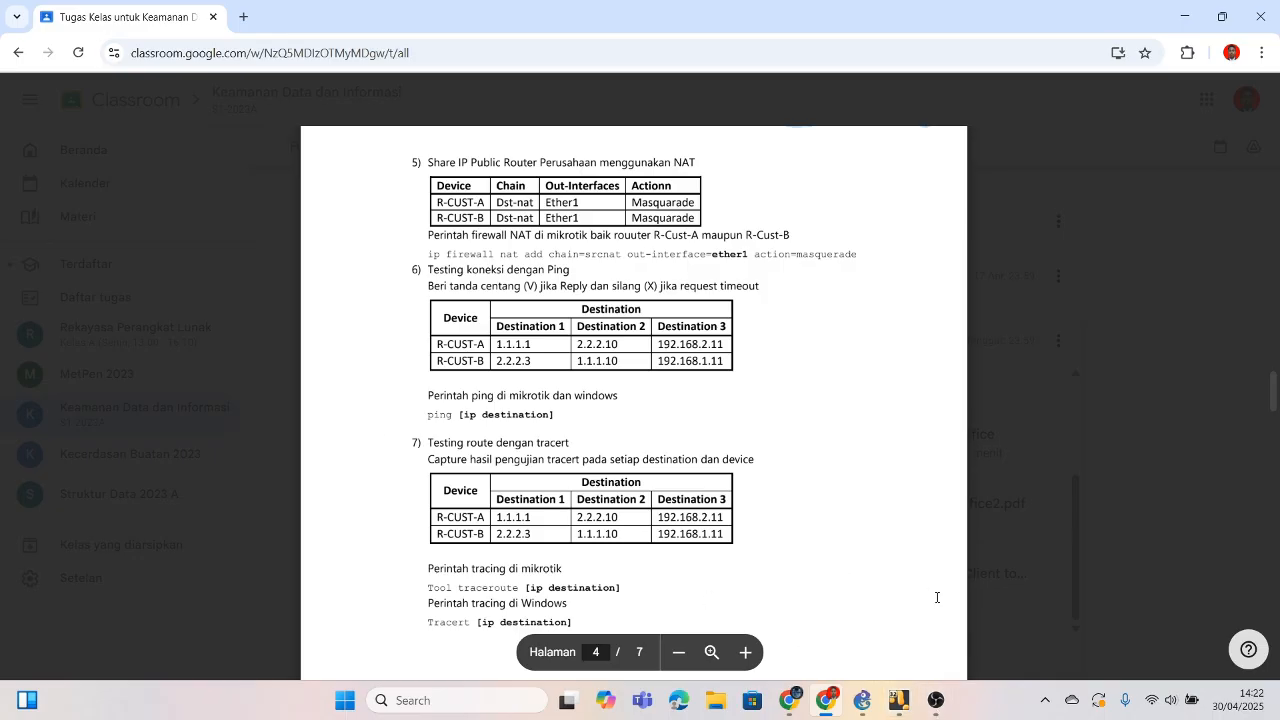
mouse_move(899, 700)
click(824, 640)
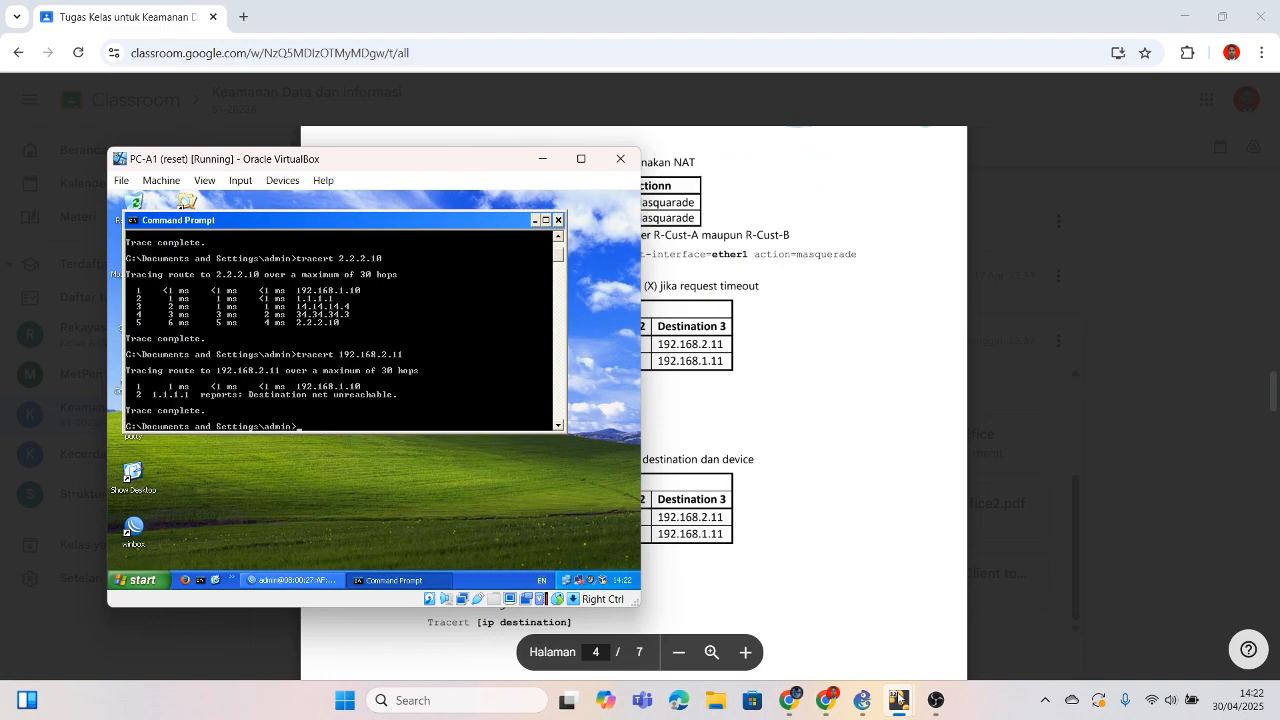
click(930, 635)
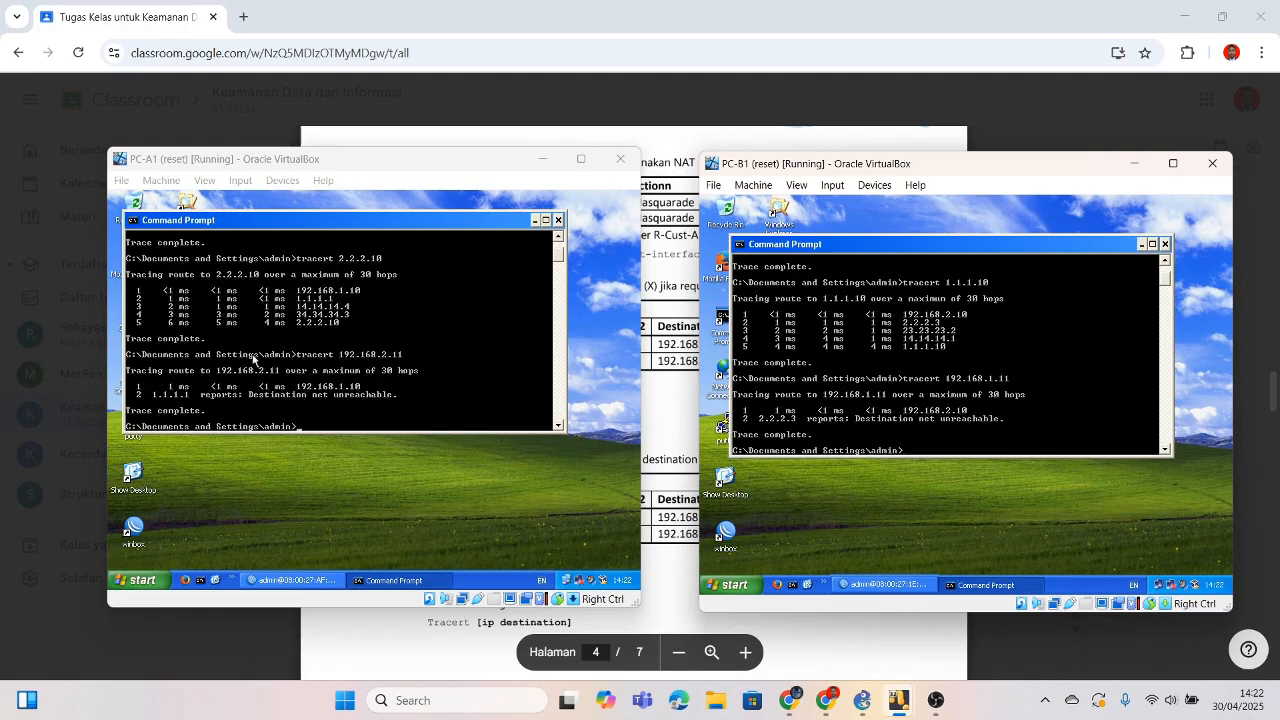
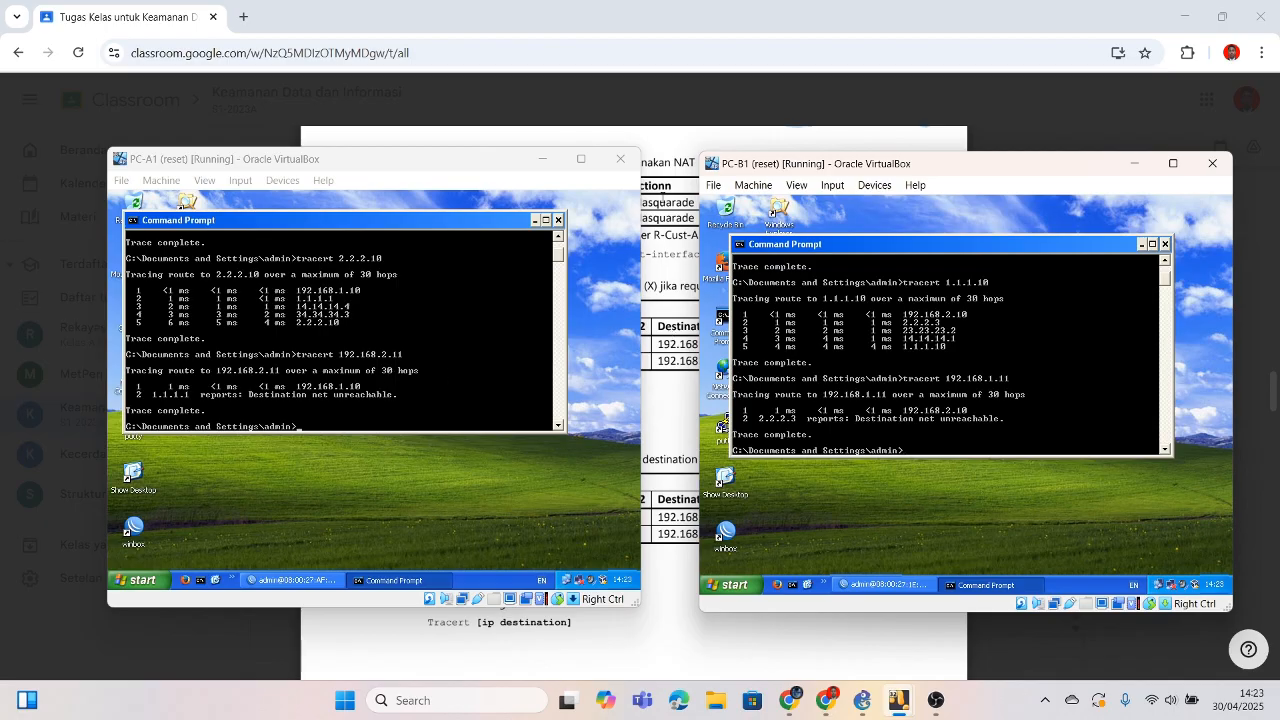
Step: Bring the module PDF forward and scroll to page 5, step 8 'Setting VPN Server dengan PPTP'
click(648, 341)
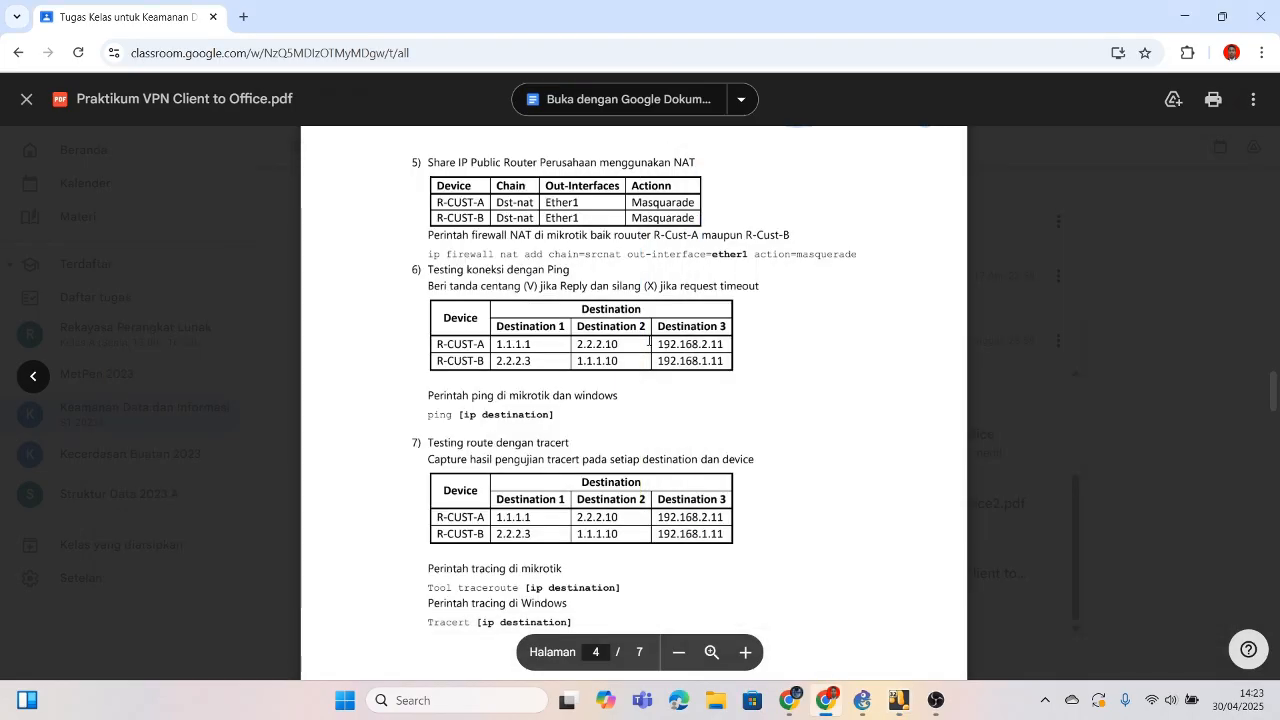
scroll(648, 341, down, 7)
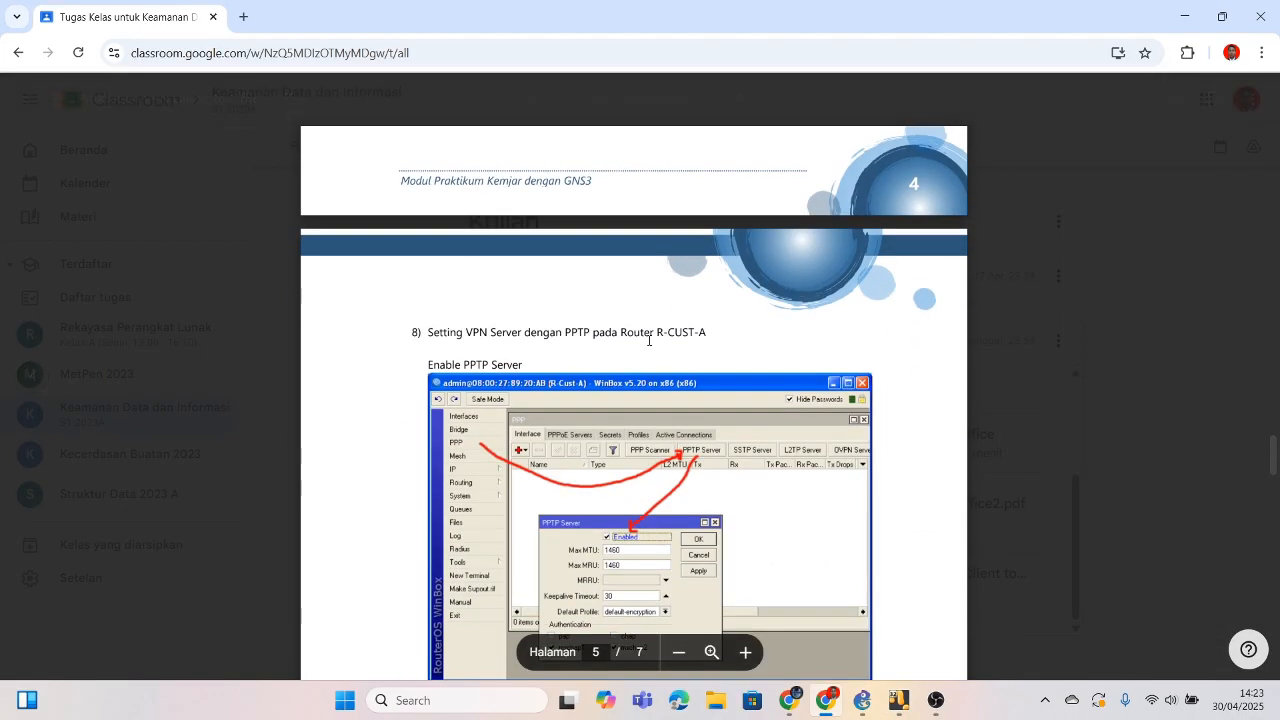
scroll(648, 341, down, 1)
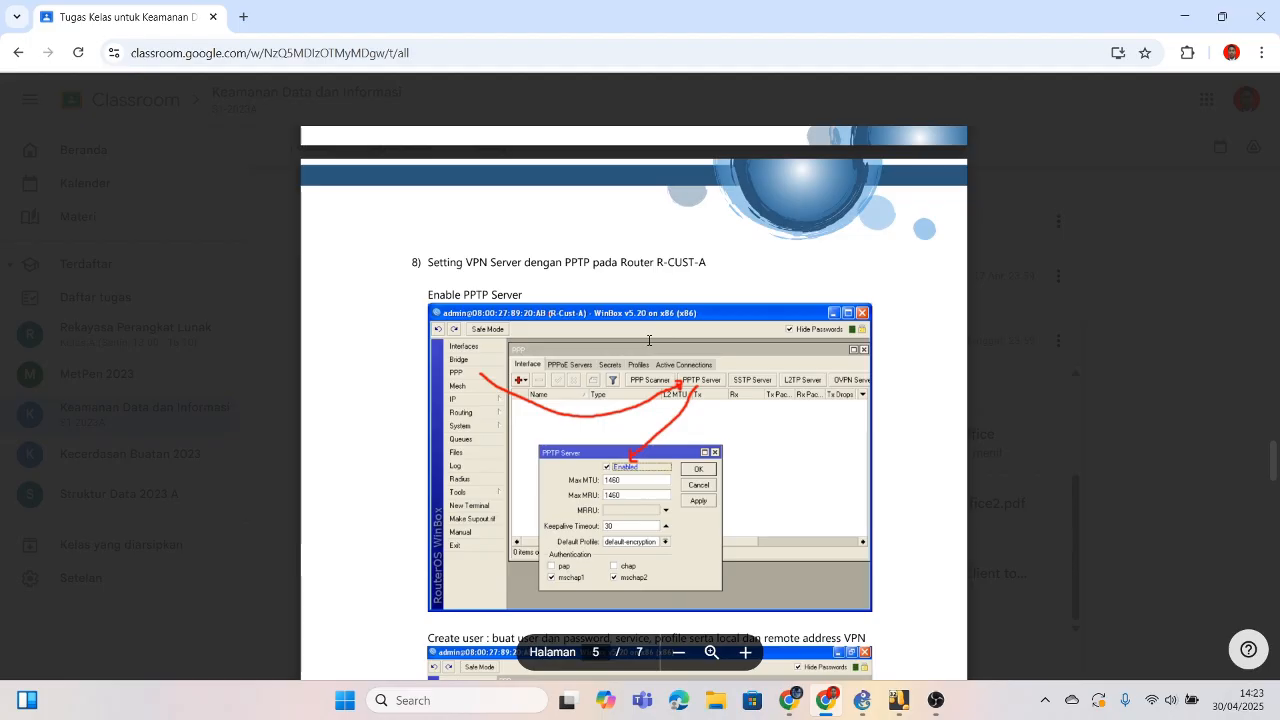
scroll(648, 340, down, 1)
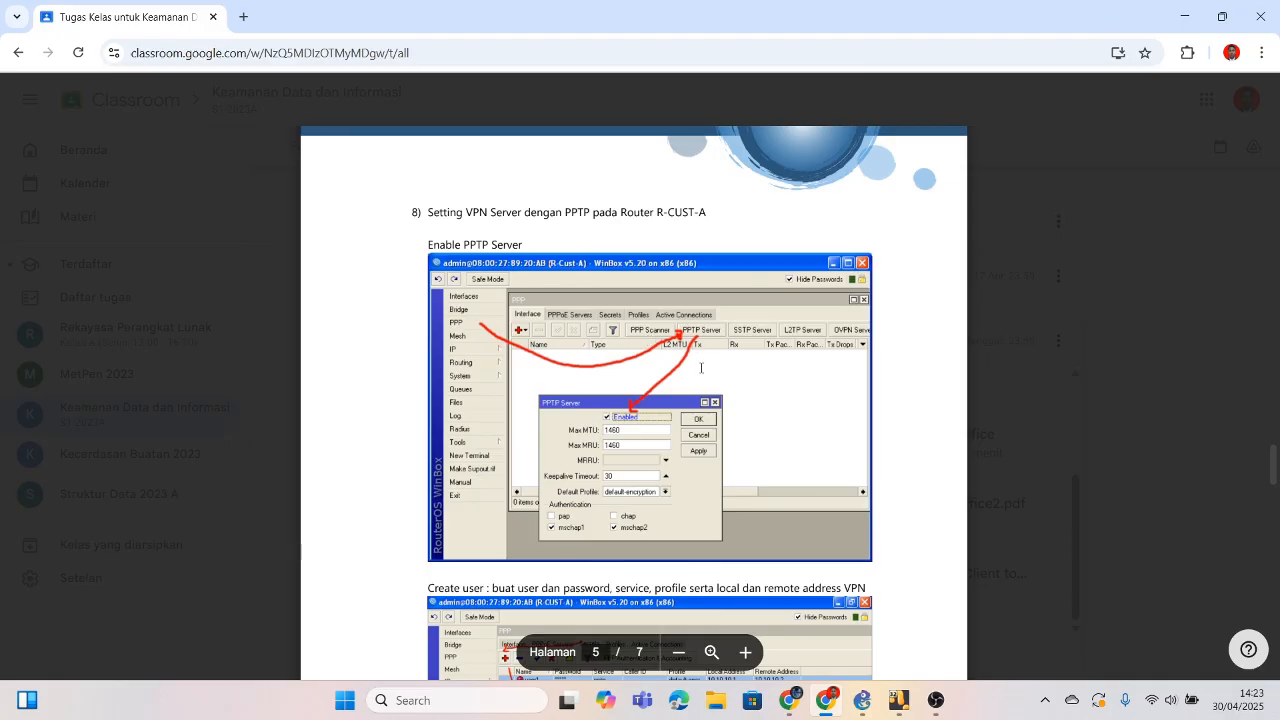
scroll(700, 420, down, 1)
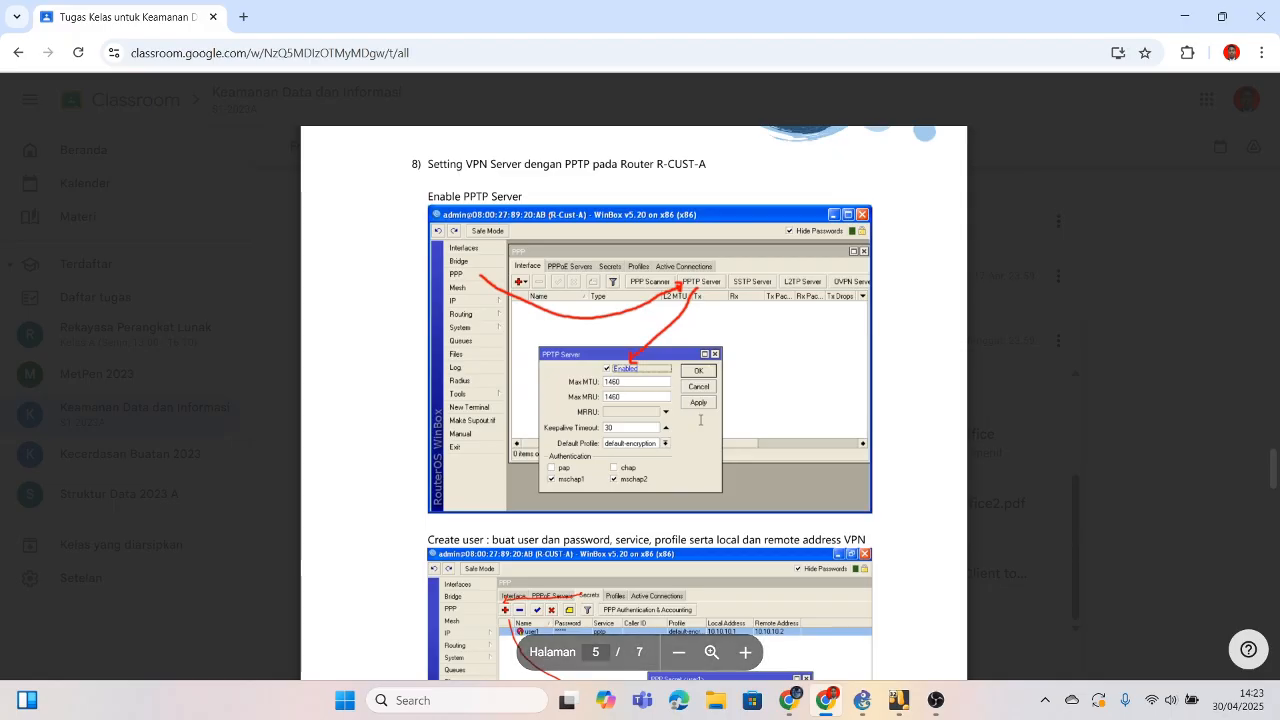
scroll(700, 420, up, 2)
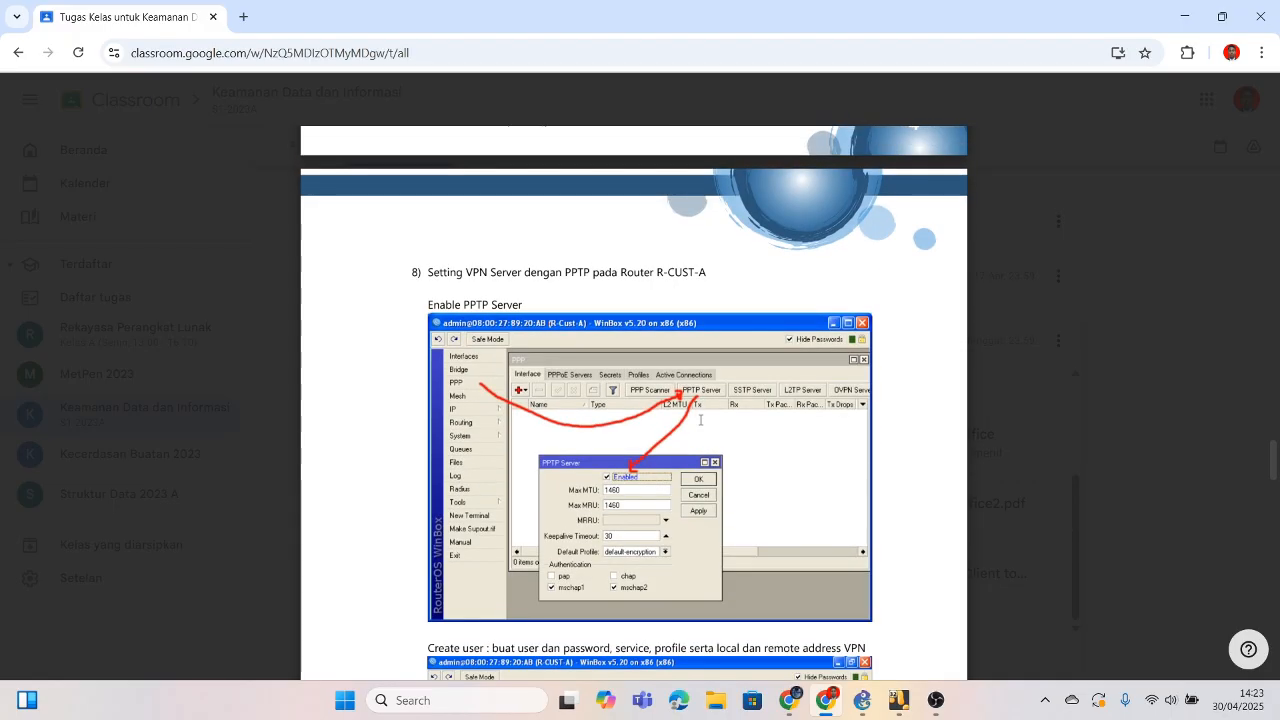
scroll(700, 420, up, 12)
scroll(700, 420, down, 14)
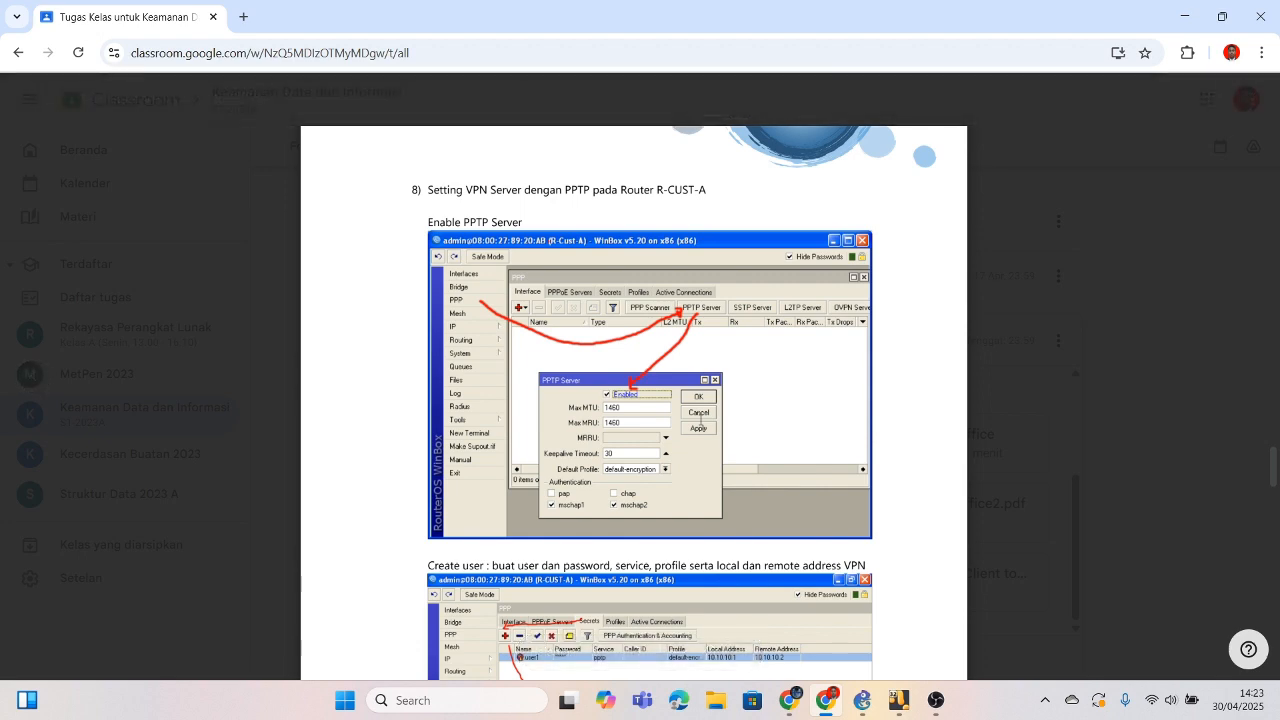
scroll(700, 420, down, 1)
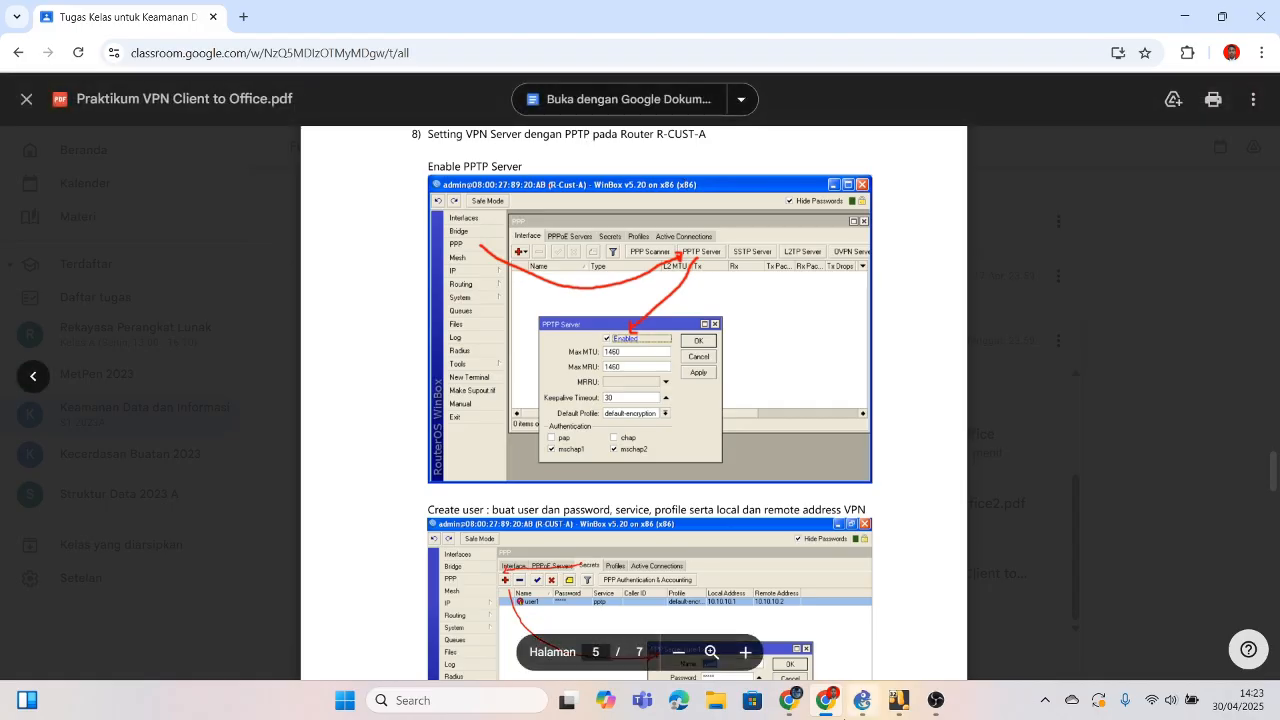
Step: Bring PC-A1's VM forward, shift it right, minimize its command prompt and restore WinBox
mouse_move(897, 711)
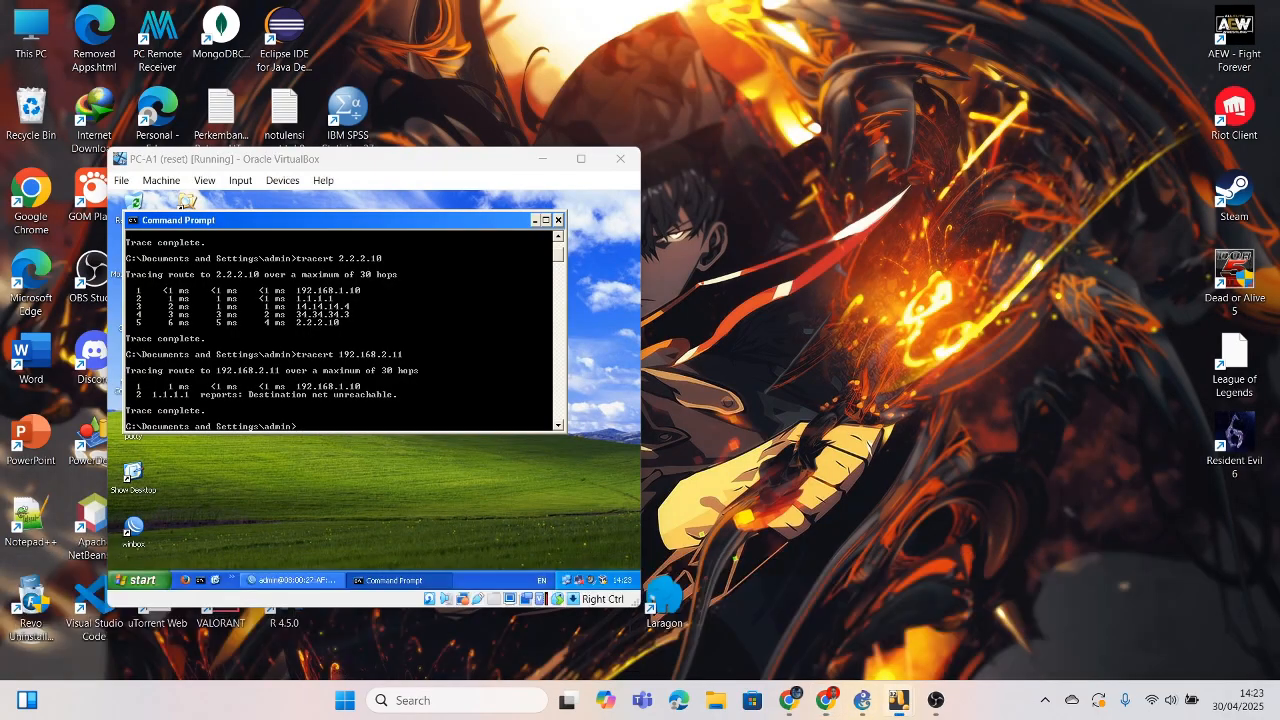
click(835, 615)
drag(452, 166, 869, 157)
click(953, 213)
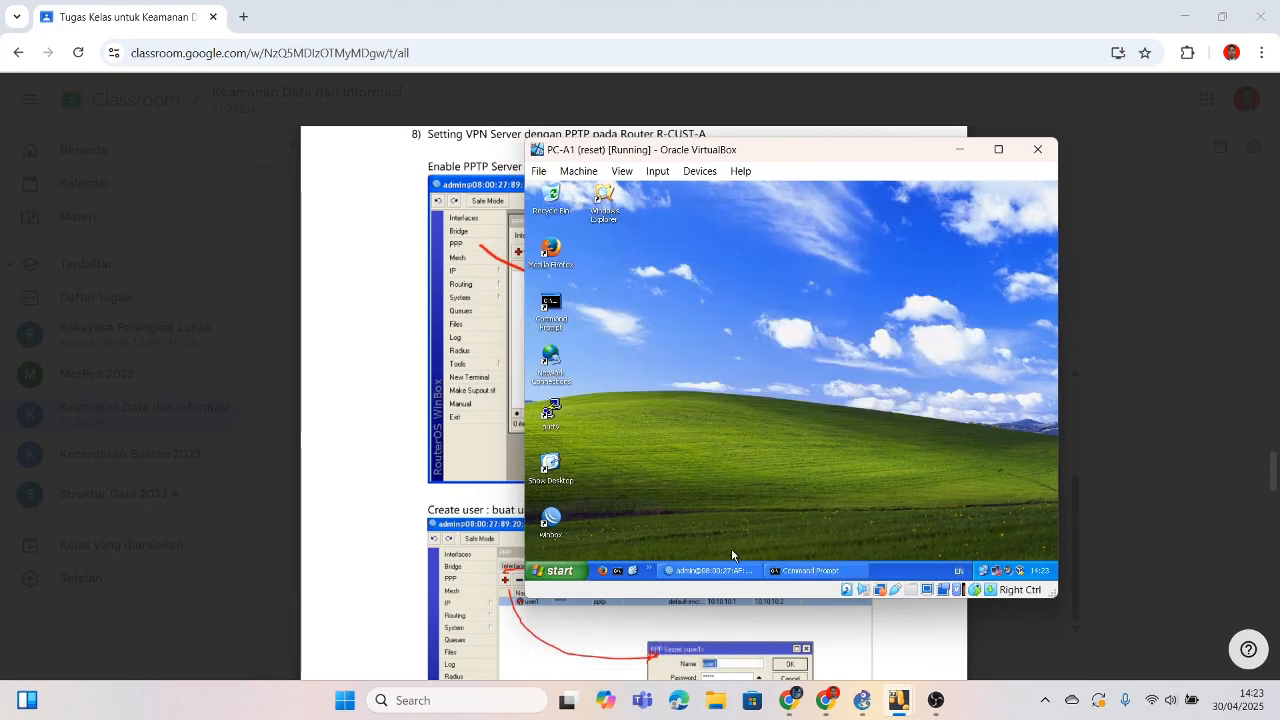
click(710, 570)
drag(757, 151, 887, 148)
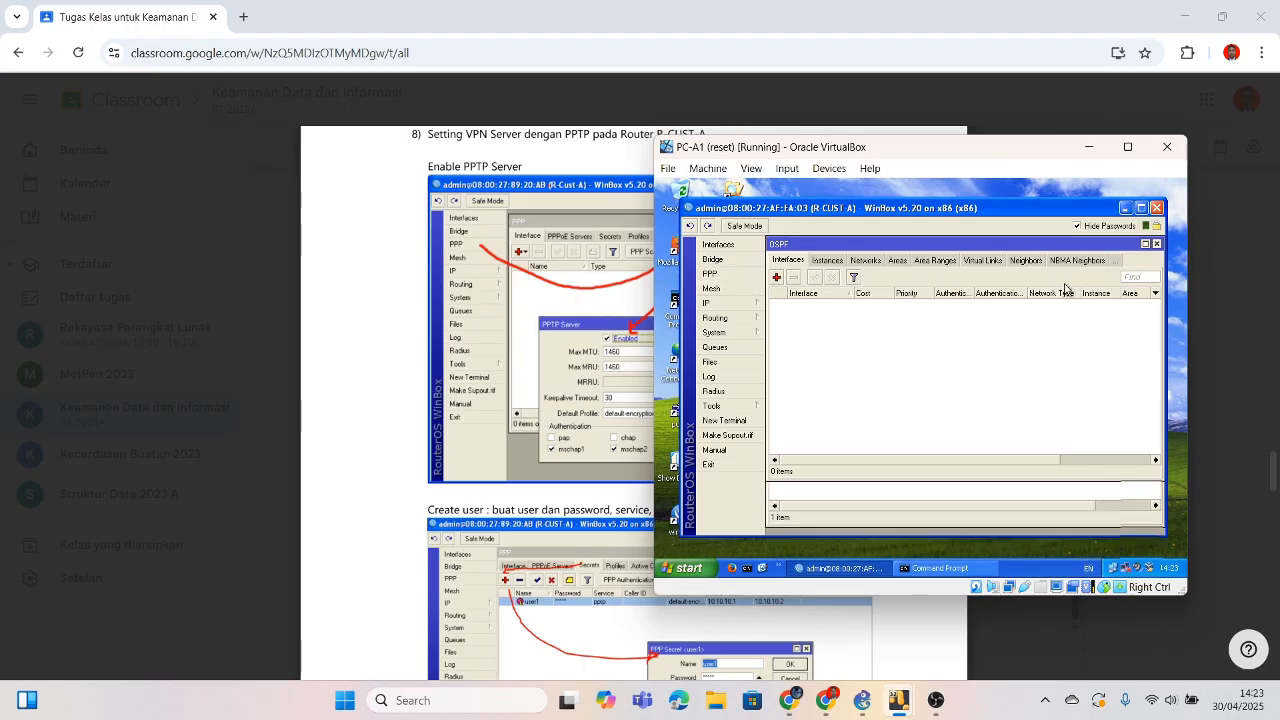
Step: Close the OSPF window, open PPP, and place the VM beside the module
click(1157, 243)
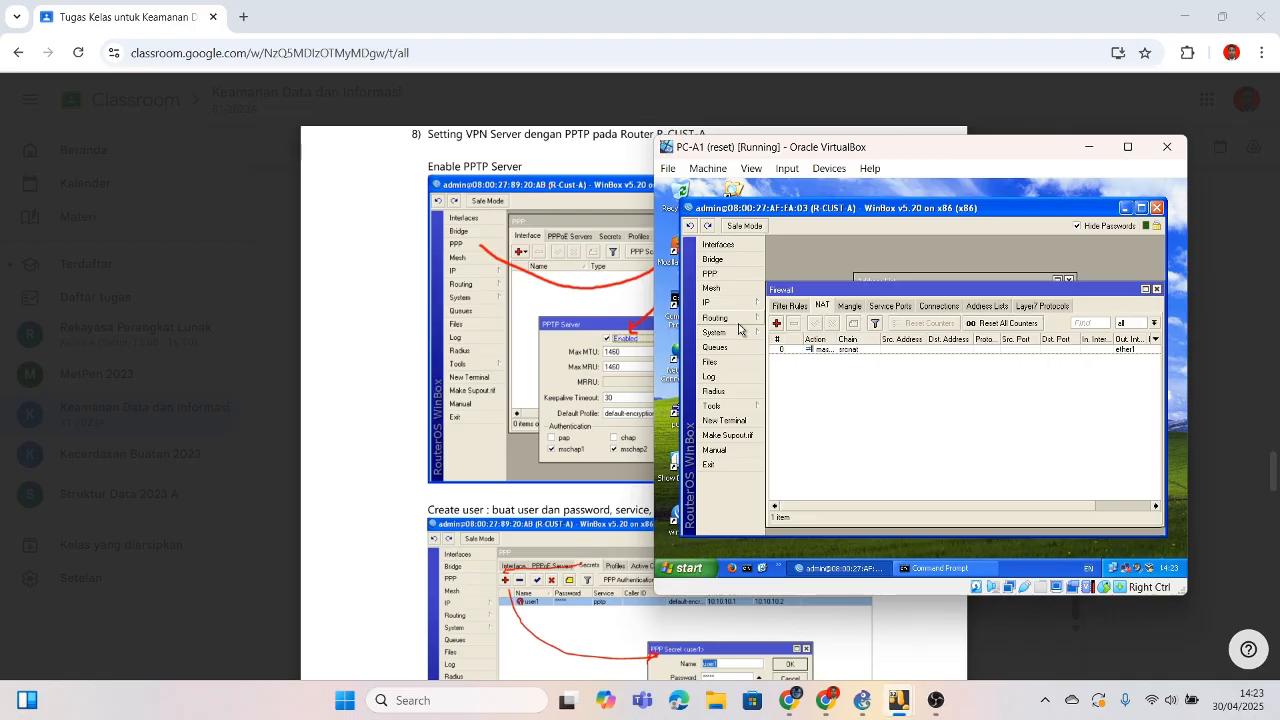
click(735, 275)
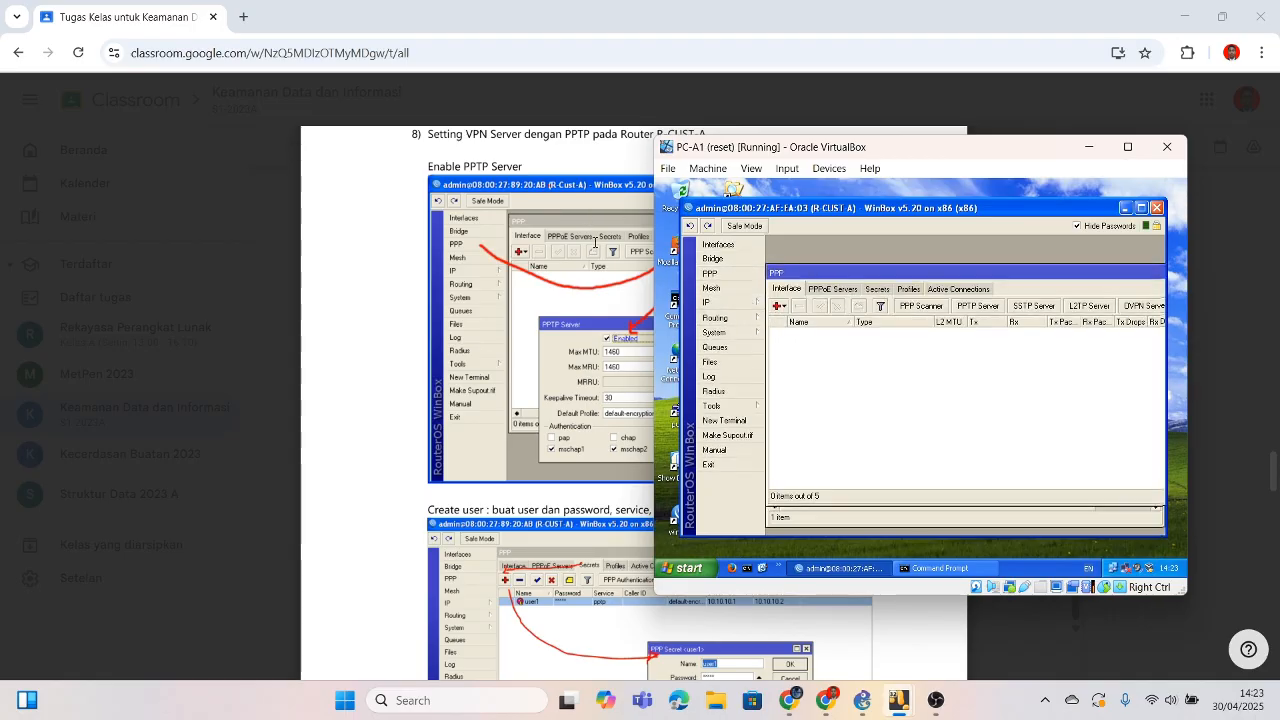
click(597, 244)
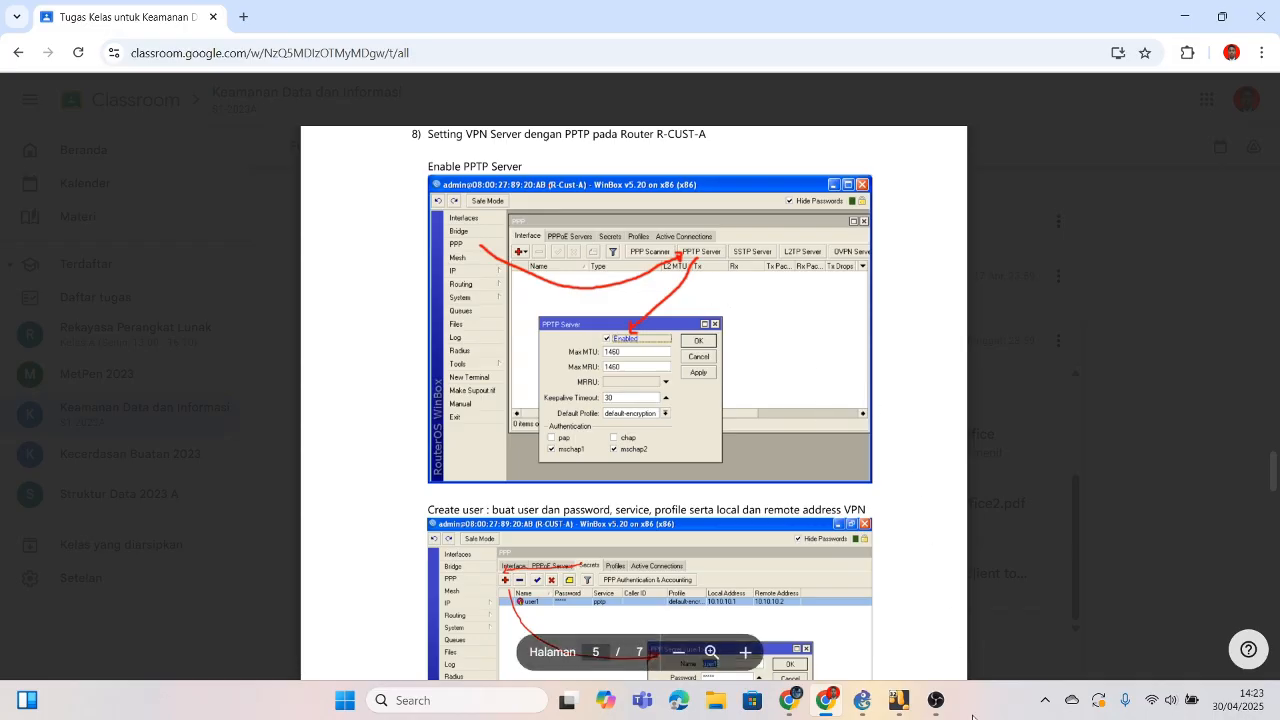
mouse_move(905, 700)
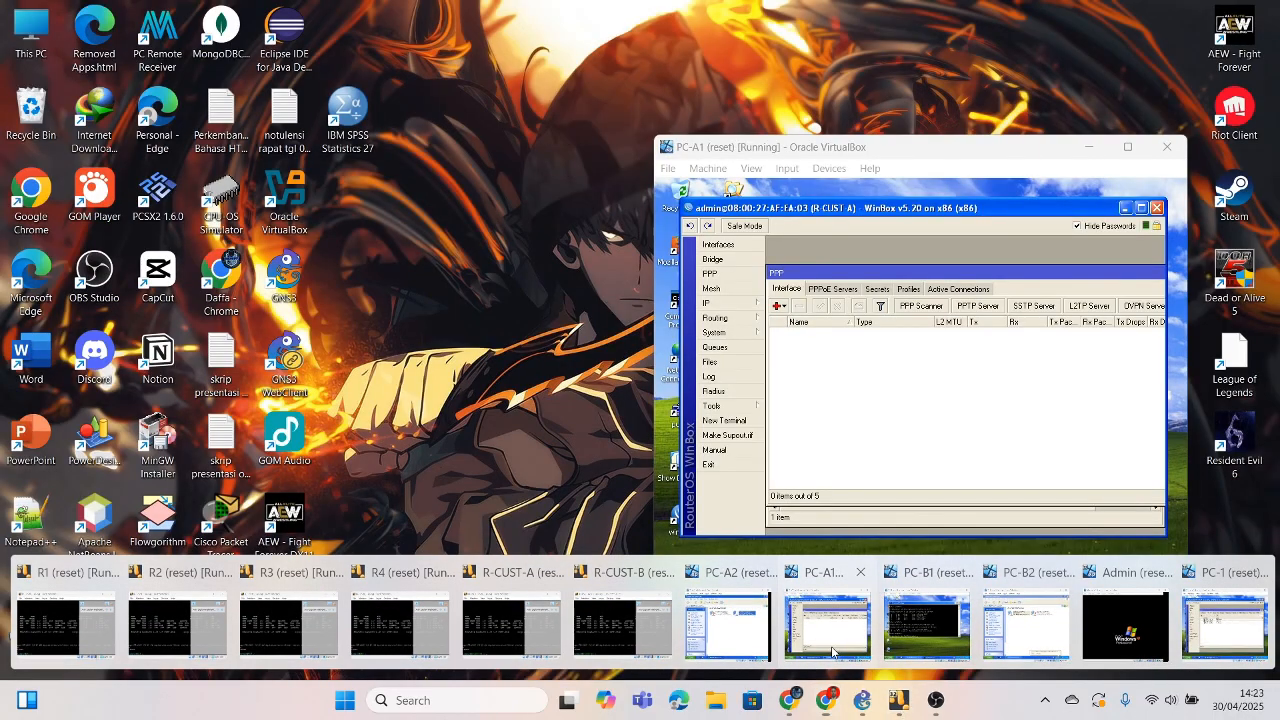
click(830, 620)
drag(938, 149, 1073, 136)
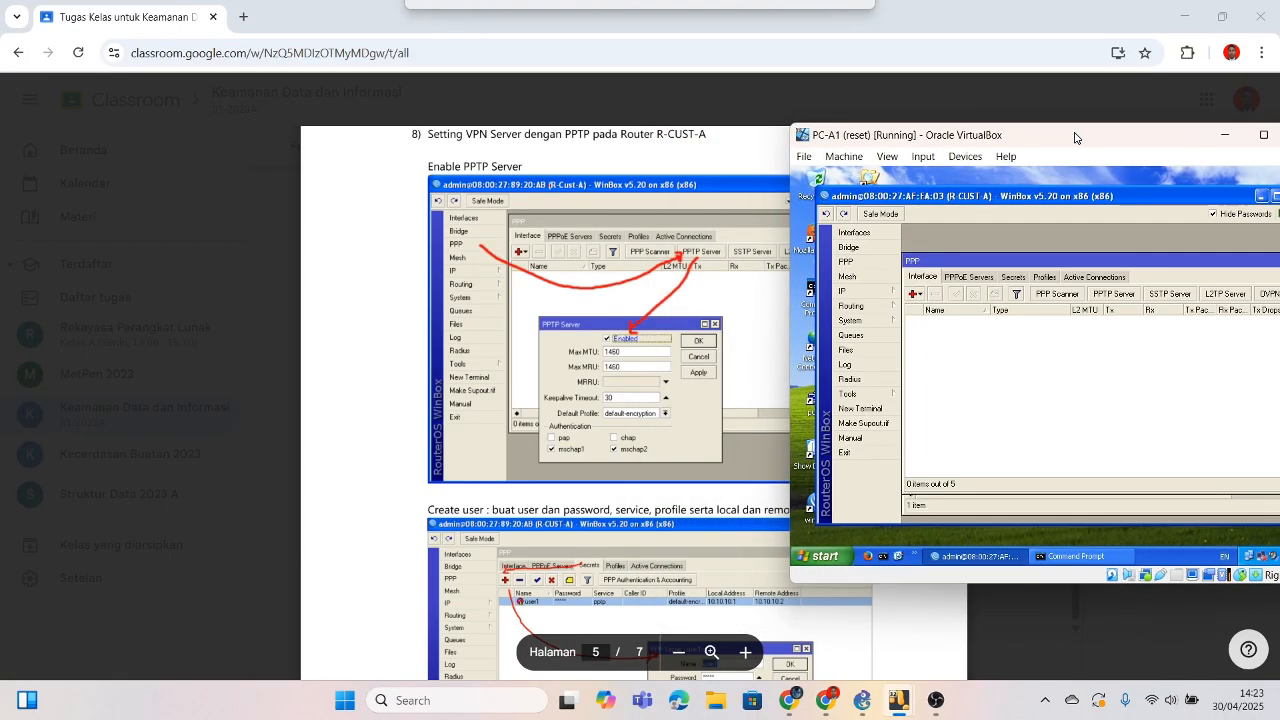
Step: Enable the PPTP server on R-CUST-A and confirm with OK
click(1117, 294)
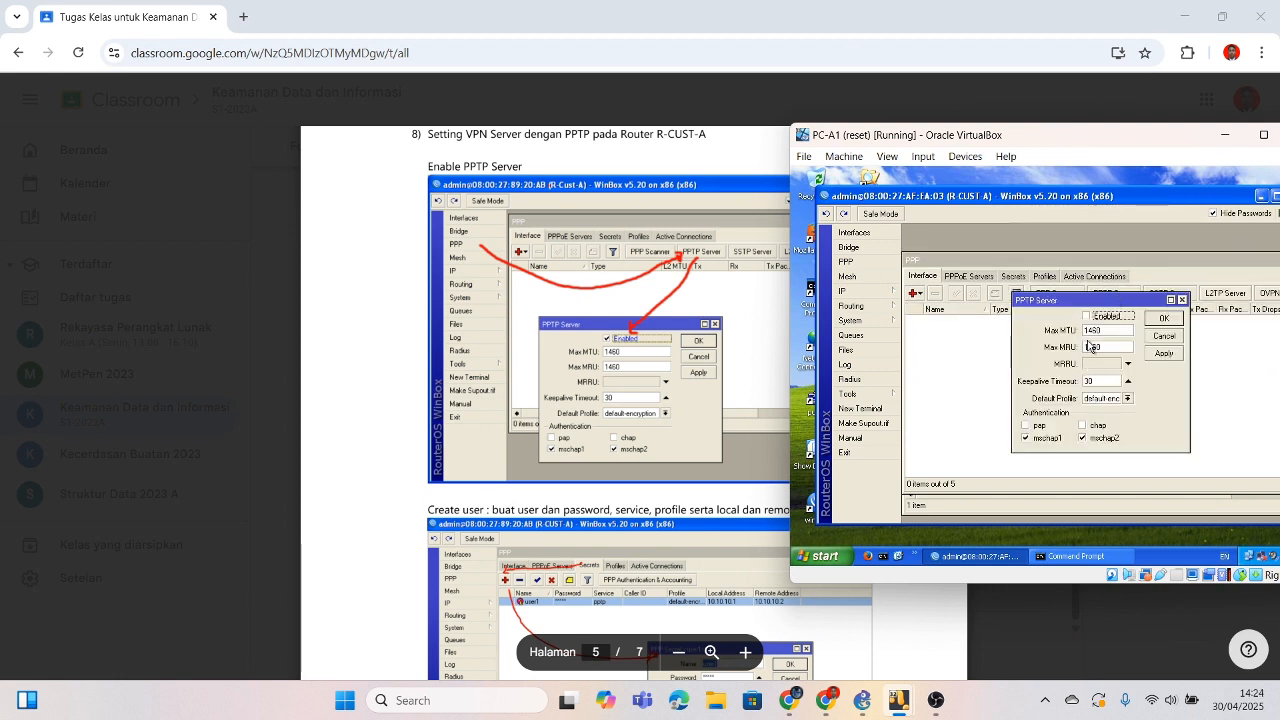
click(1087, 316)
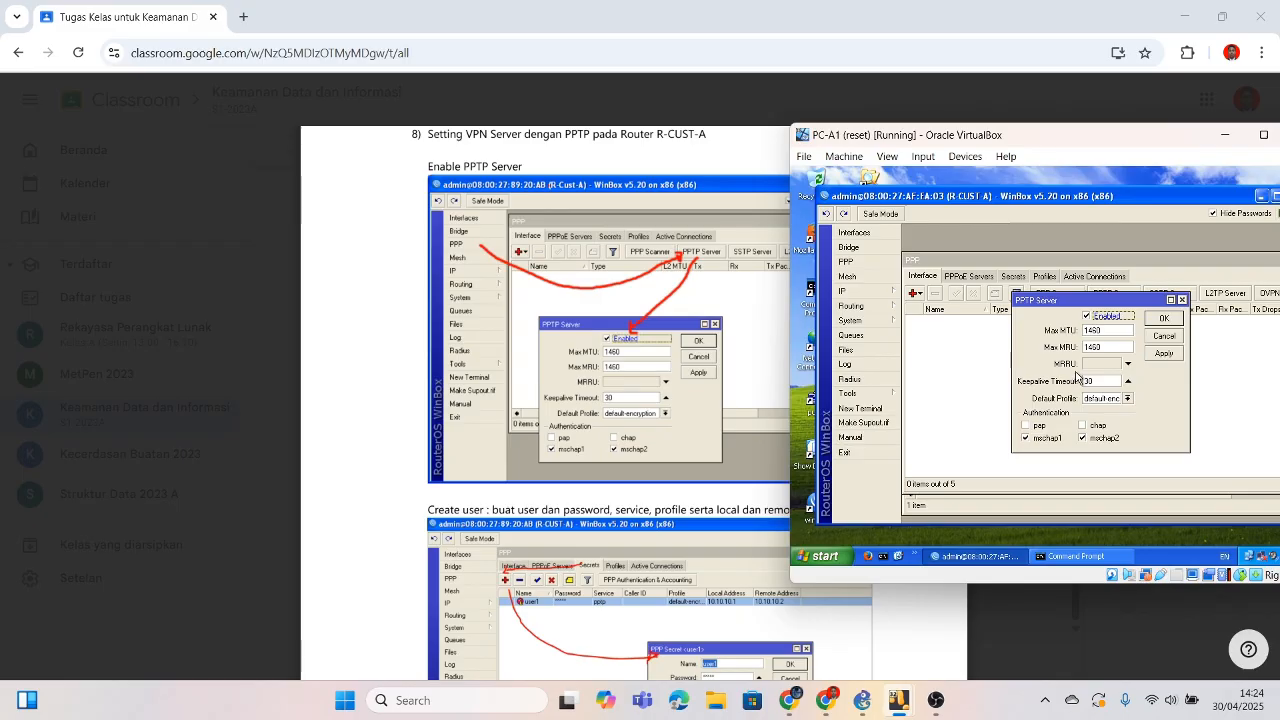
click(1165, 319)
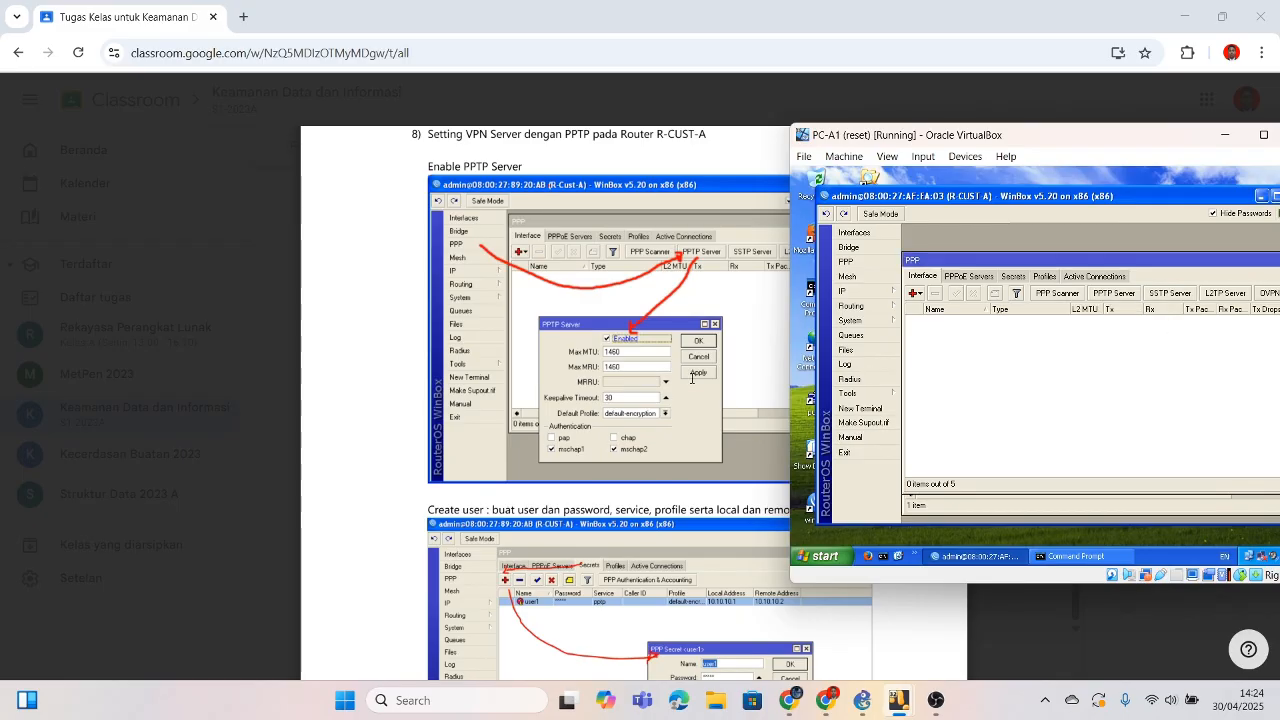
scroll(691, 378, down, 1)
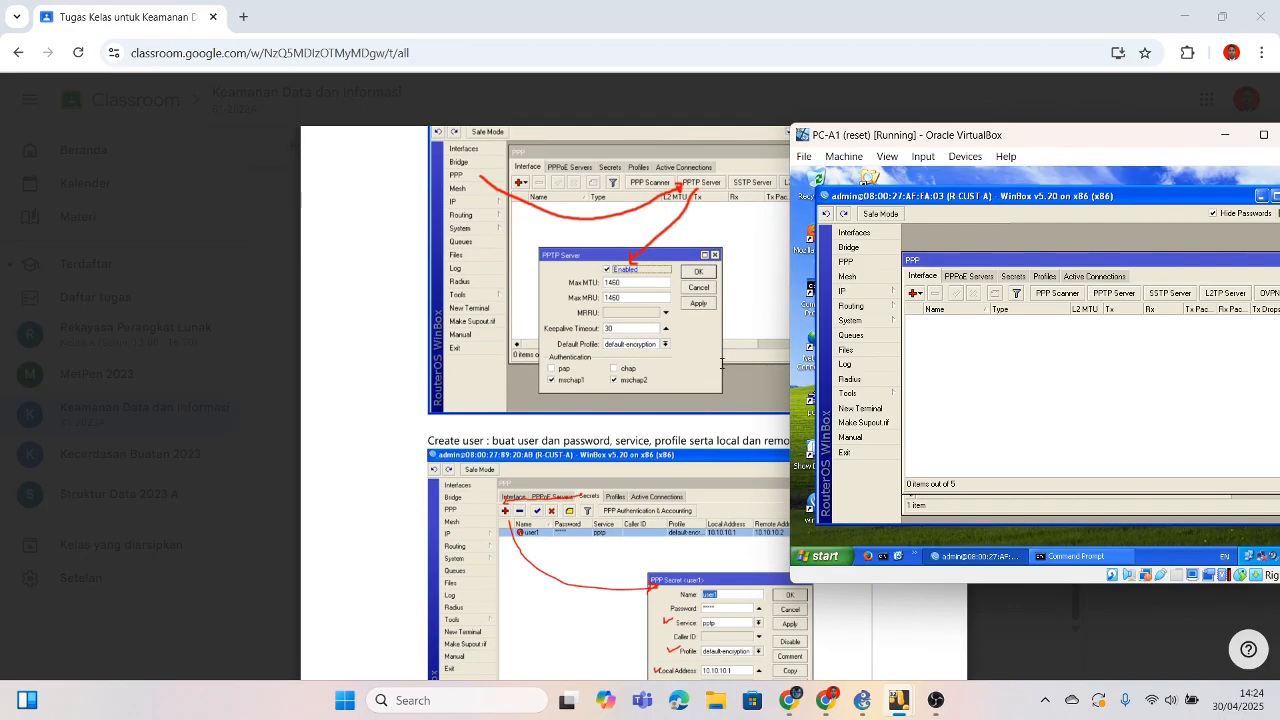
scroll(679, 353, down, 1)
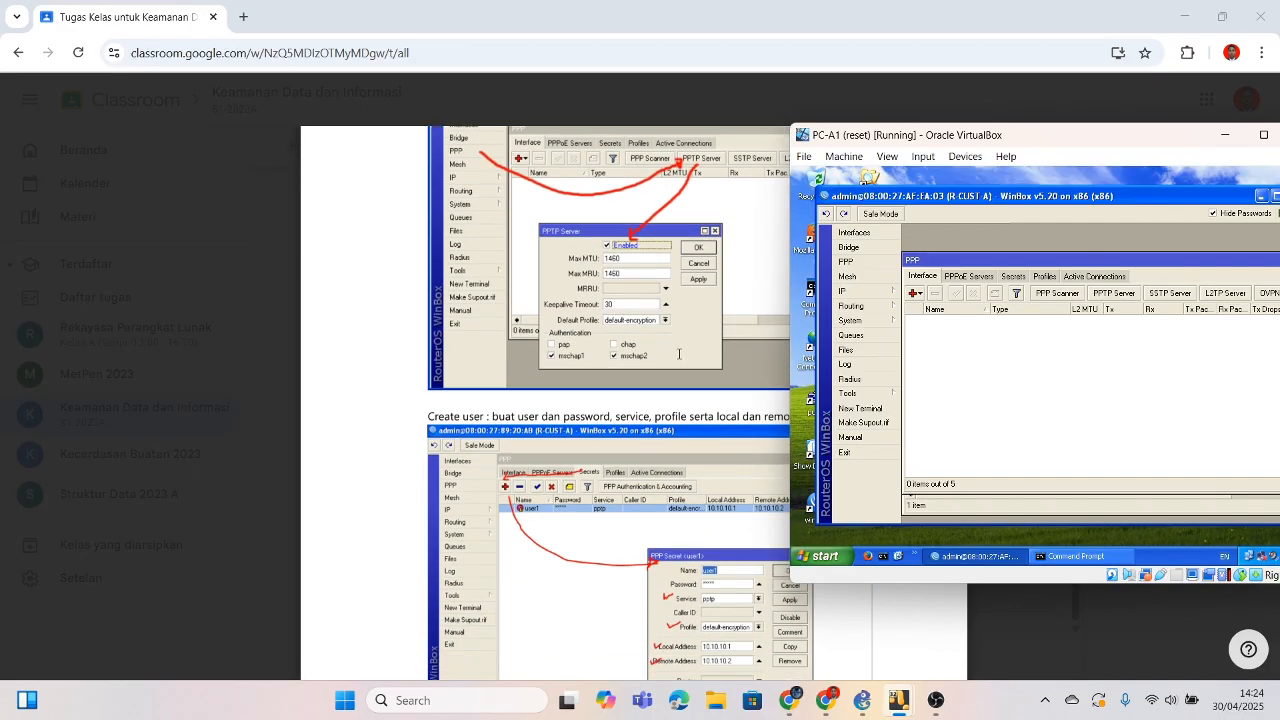
Step: Show the PPP Secrets list, which still has 0 items
click(1012, 277)
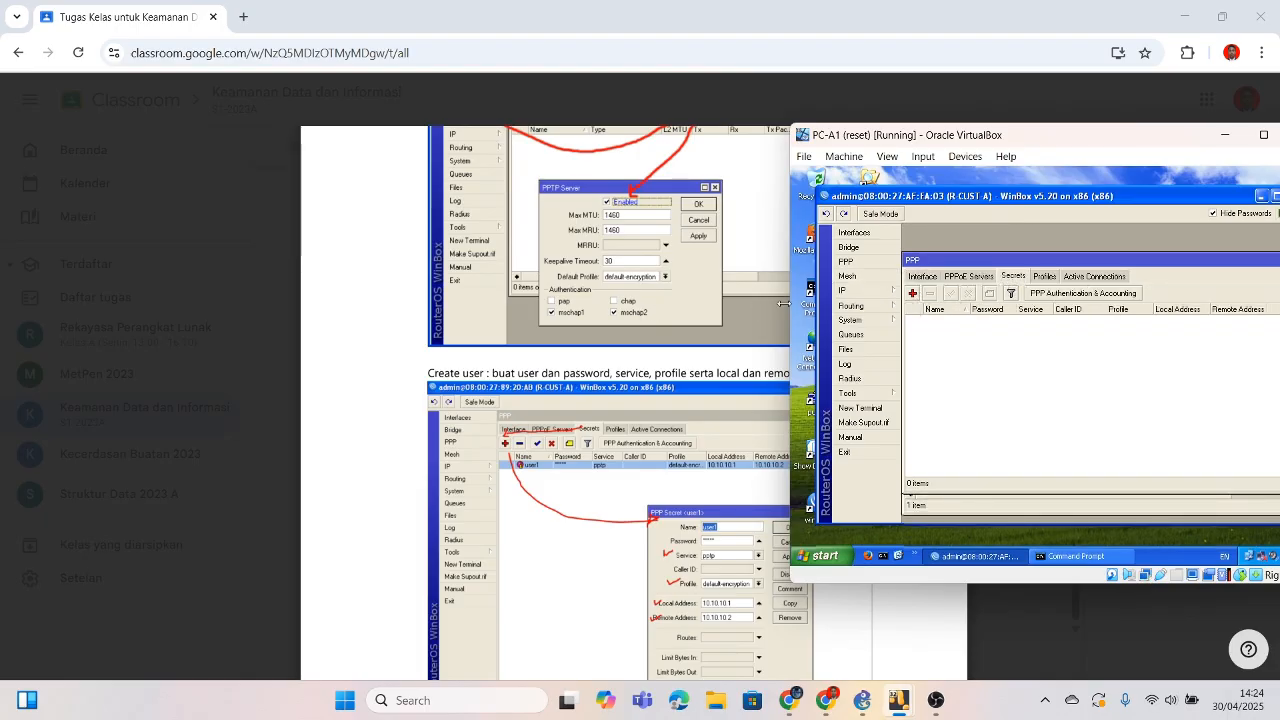
scroll(680, 295, up, 2)
scroll(680, 295, down, 2)
scroll(680, 296, down, 1)
click(922, 278)
click(1013, 276)
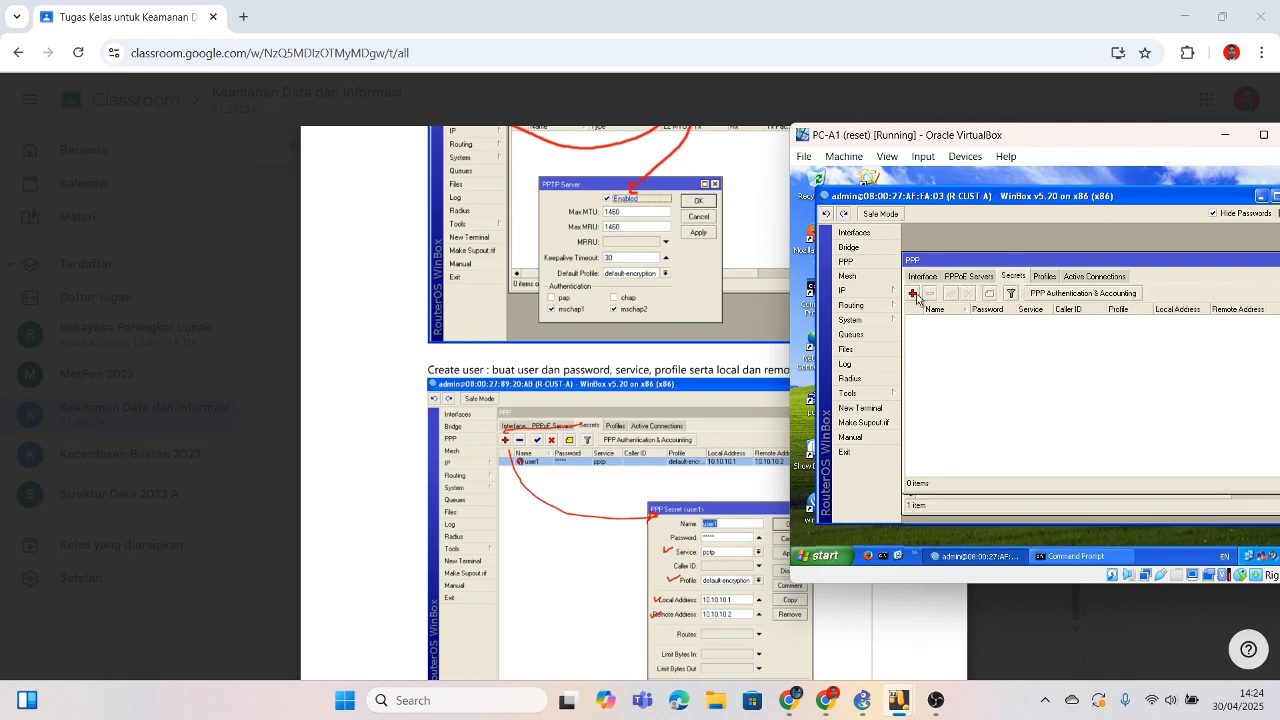
Step: Add a new PPP secret named user1 and enter its password
click(913, 293)
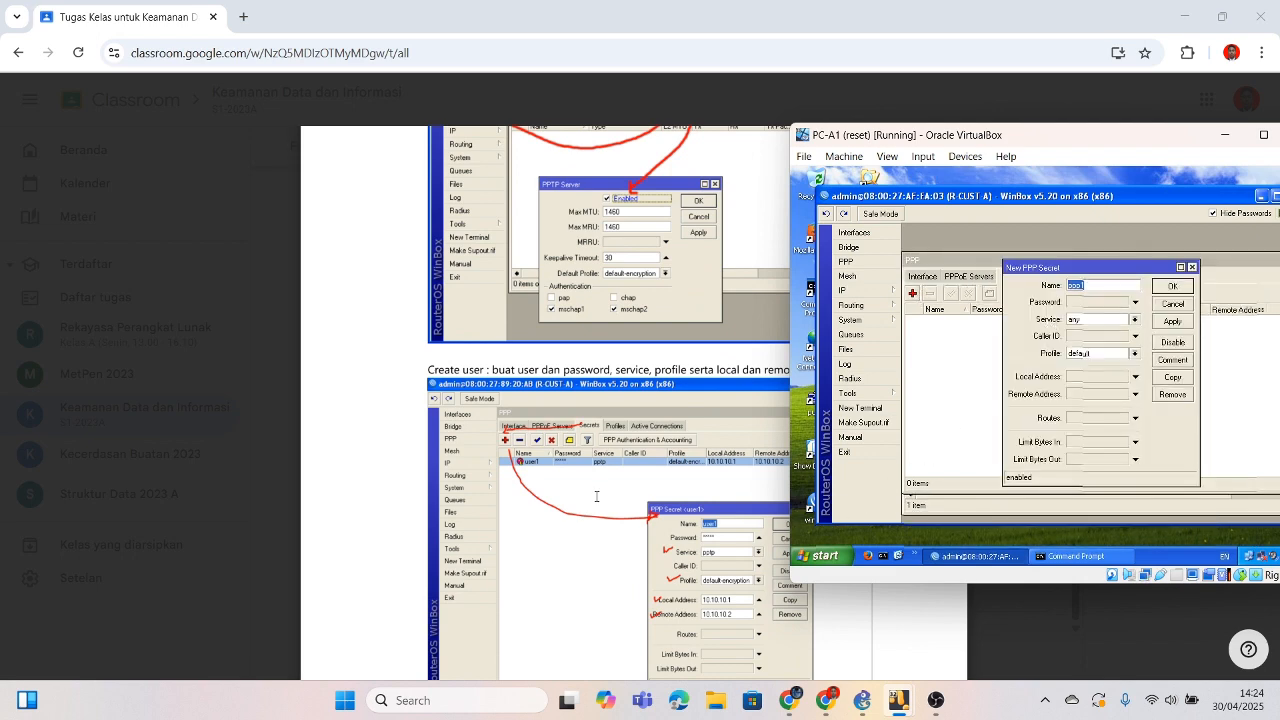
scroll(596, 496, down, 1)
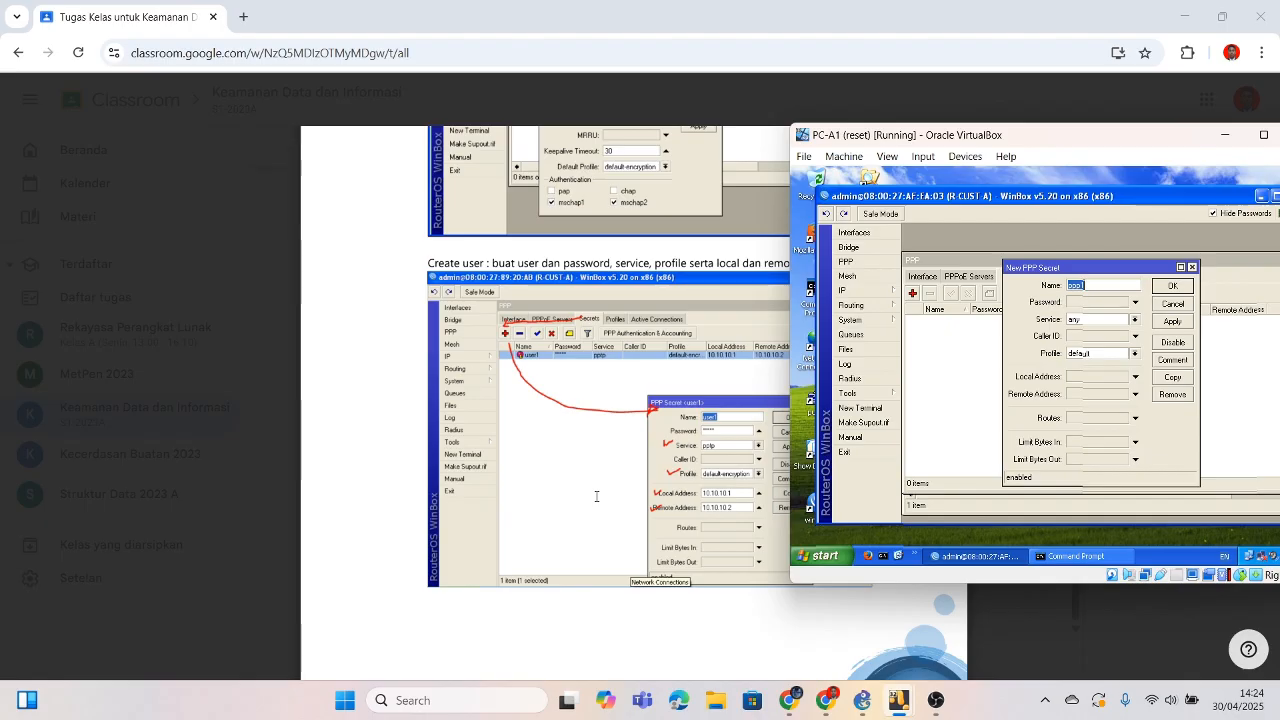
text(user1)
click(1085, 303)
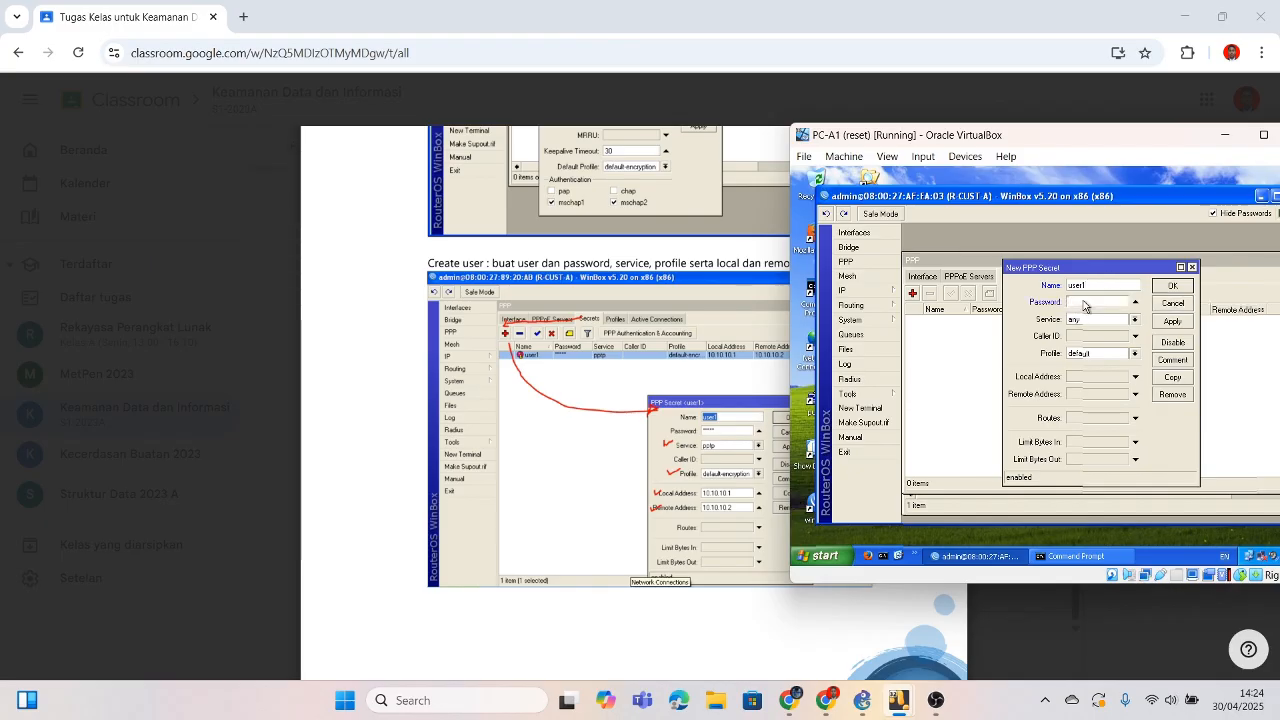
text(123)
key(BackSpace)
key(BackSpace)
key(BackSpace)
key(BackSpace)
text(1)
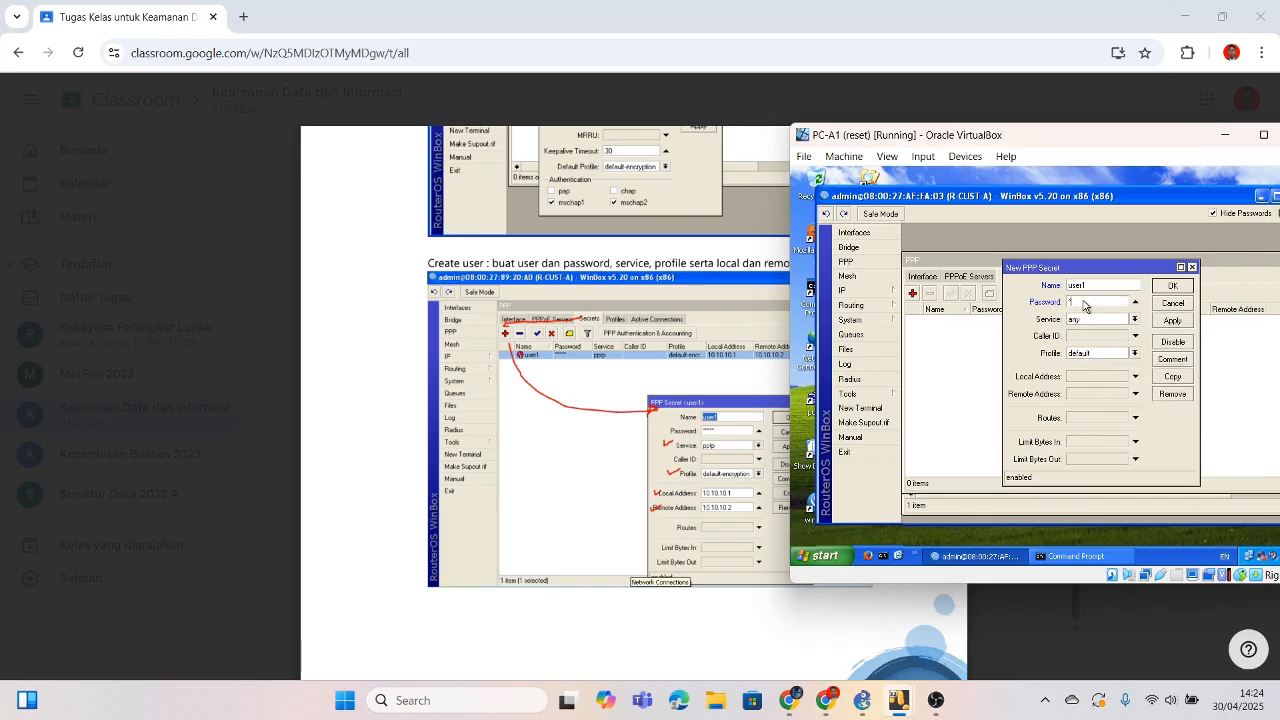
text(23)
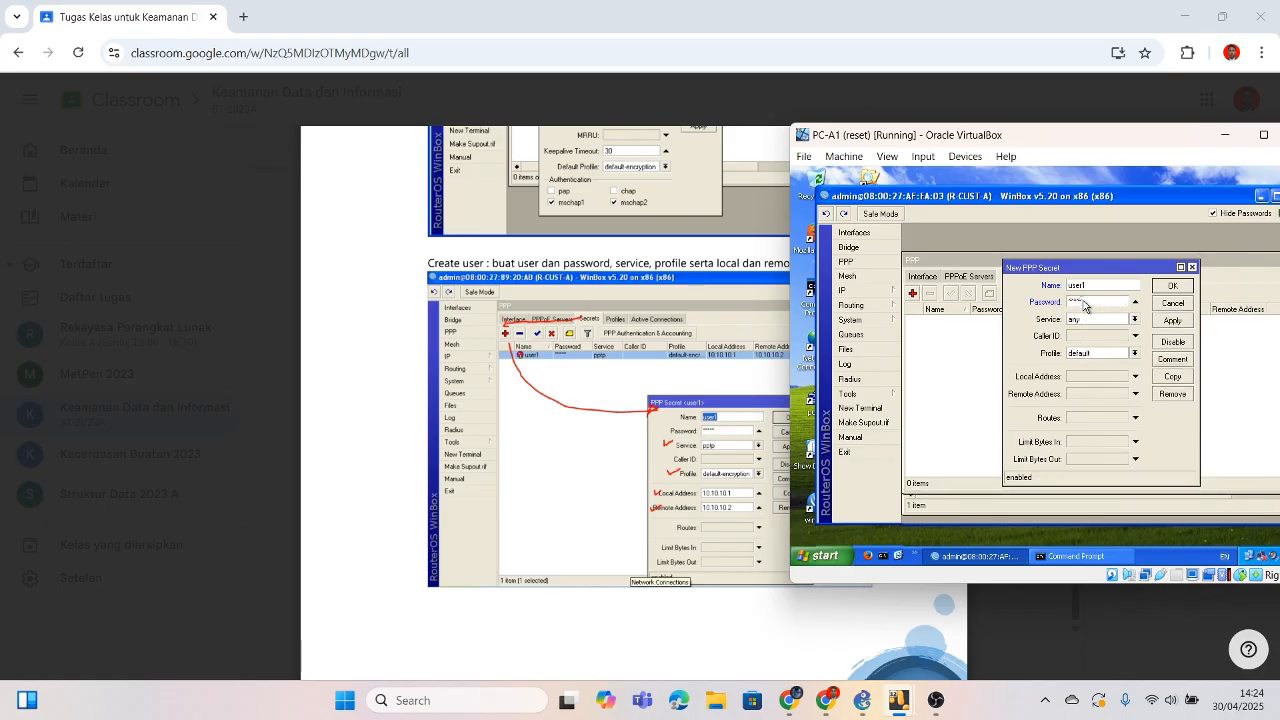
Step: Set the secret's service to pptp and its profile to default-encryption
click(1135, 320)
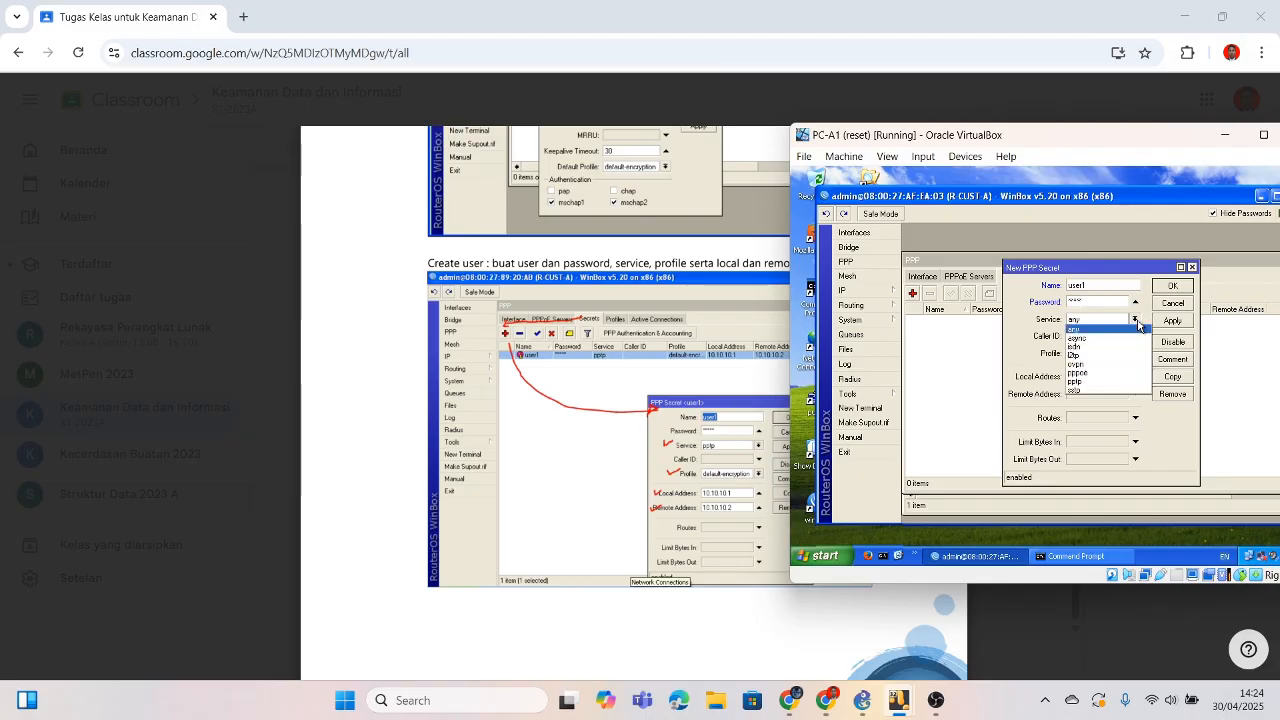
click(1098, 381)
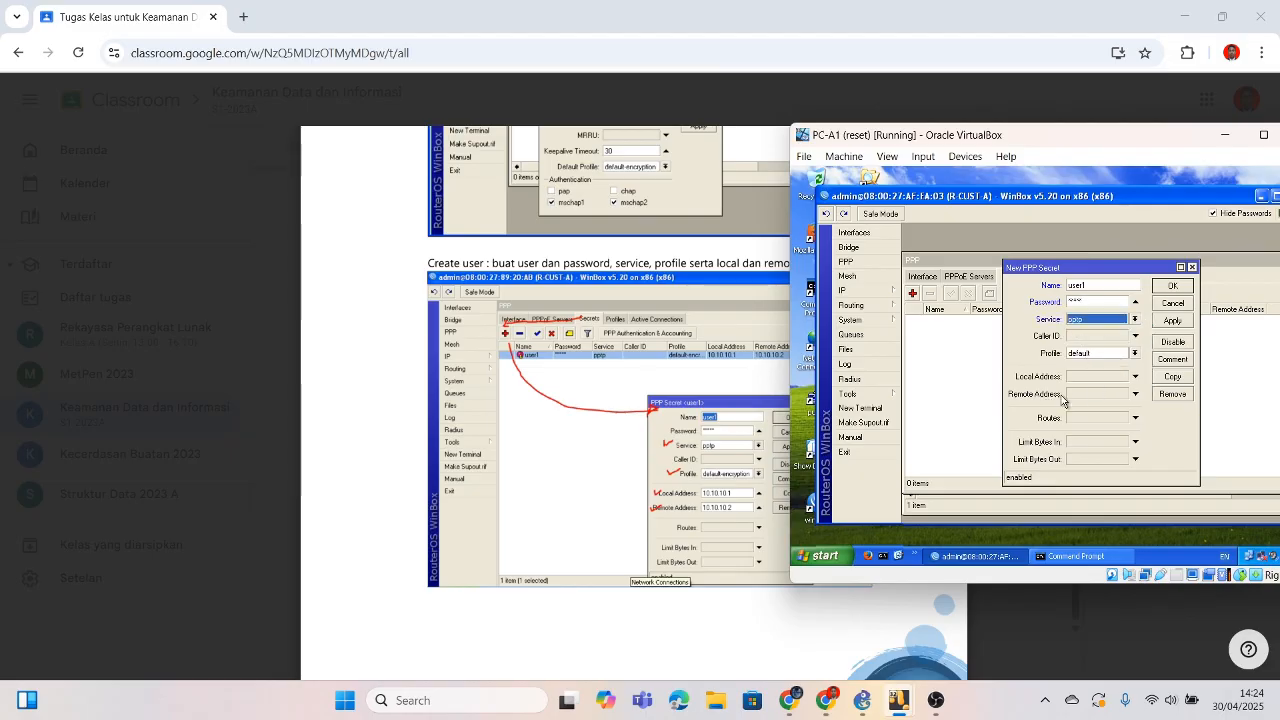
click(1135, 353)
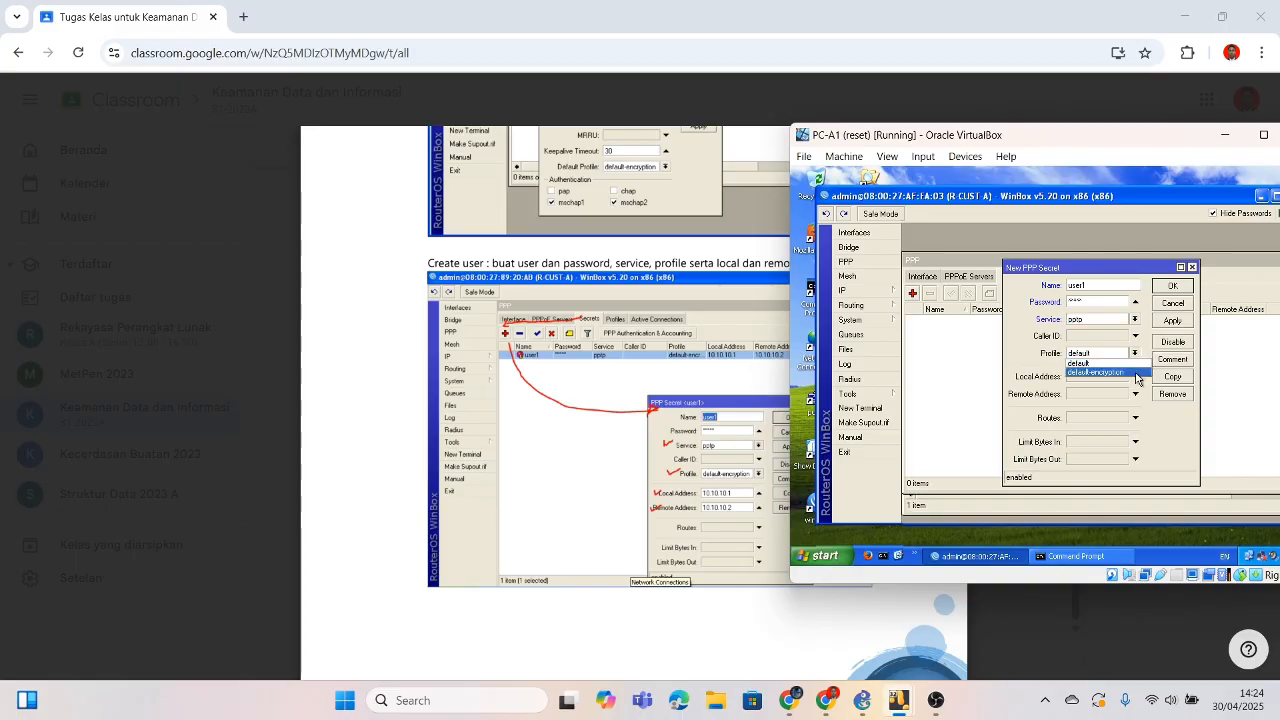
click(1133, 371)
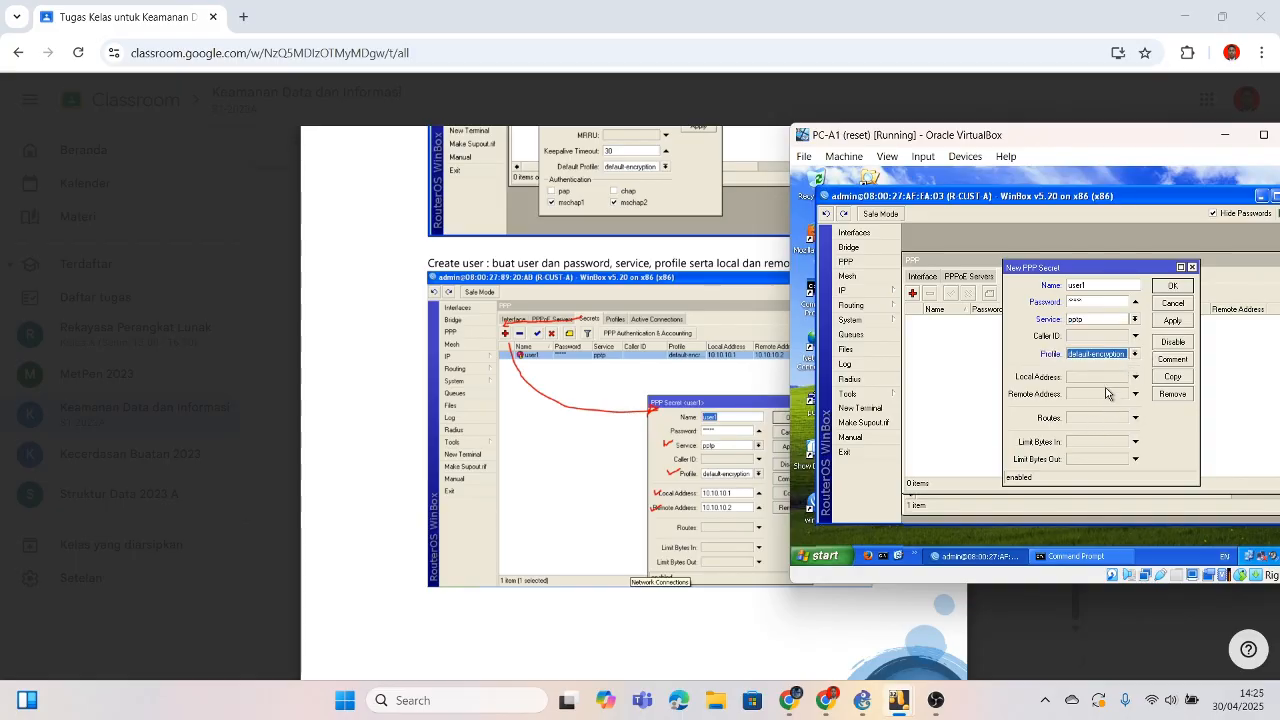
click(1110, 378)
Step: Give the secret local address 10.10.10.1 and remote address 10.10.10.2
text(10)
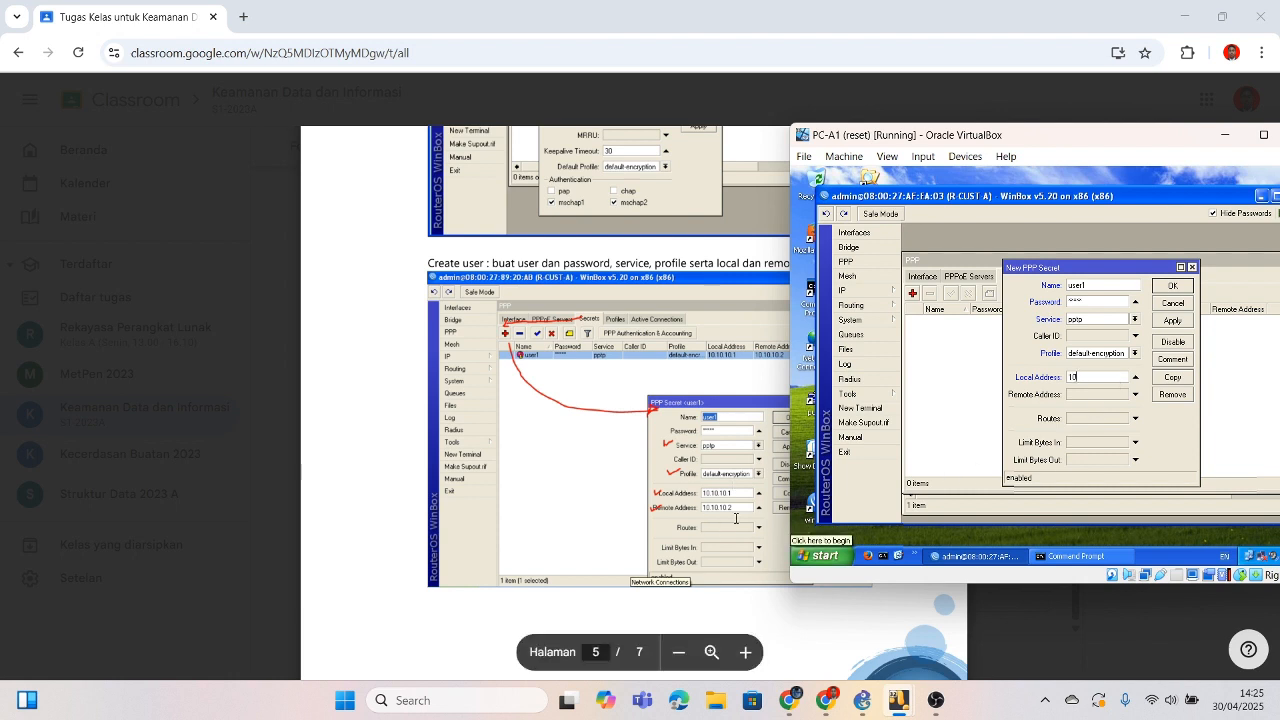
text(.10)
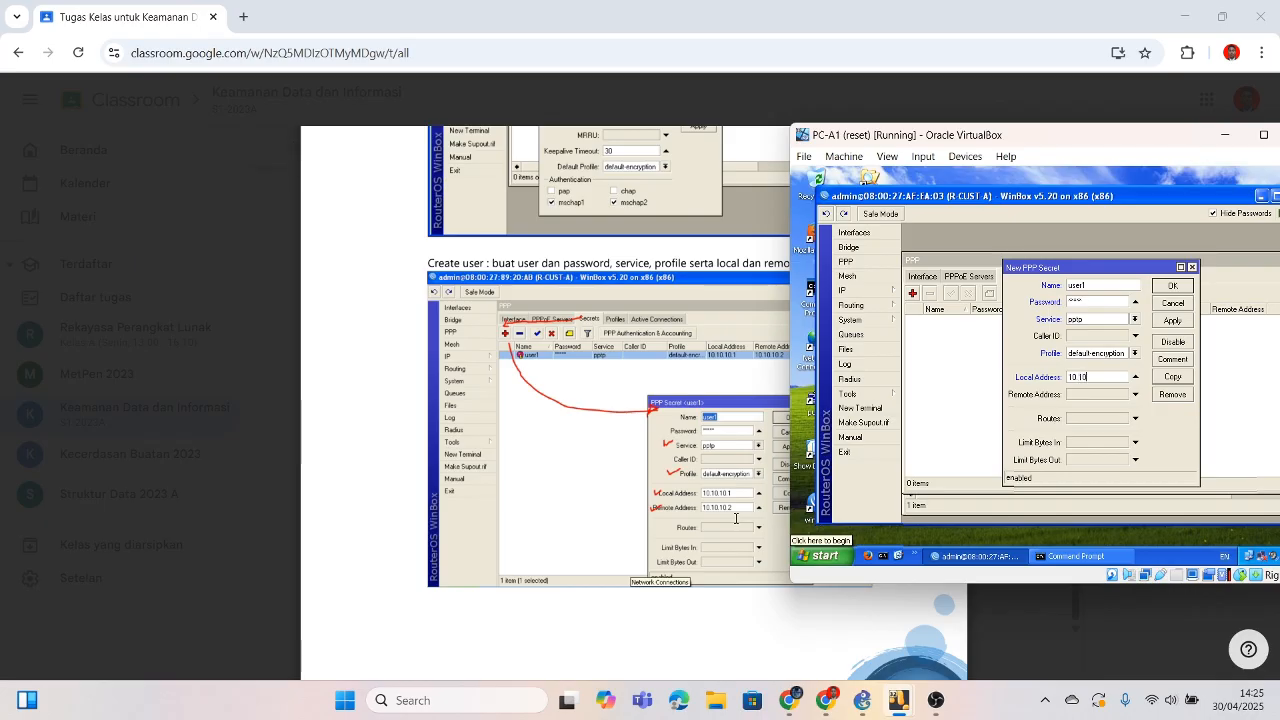
text(.10.1)
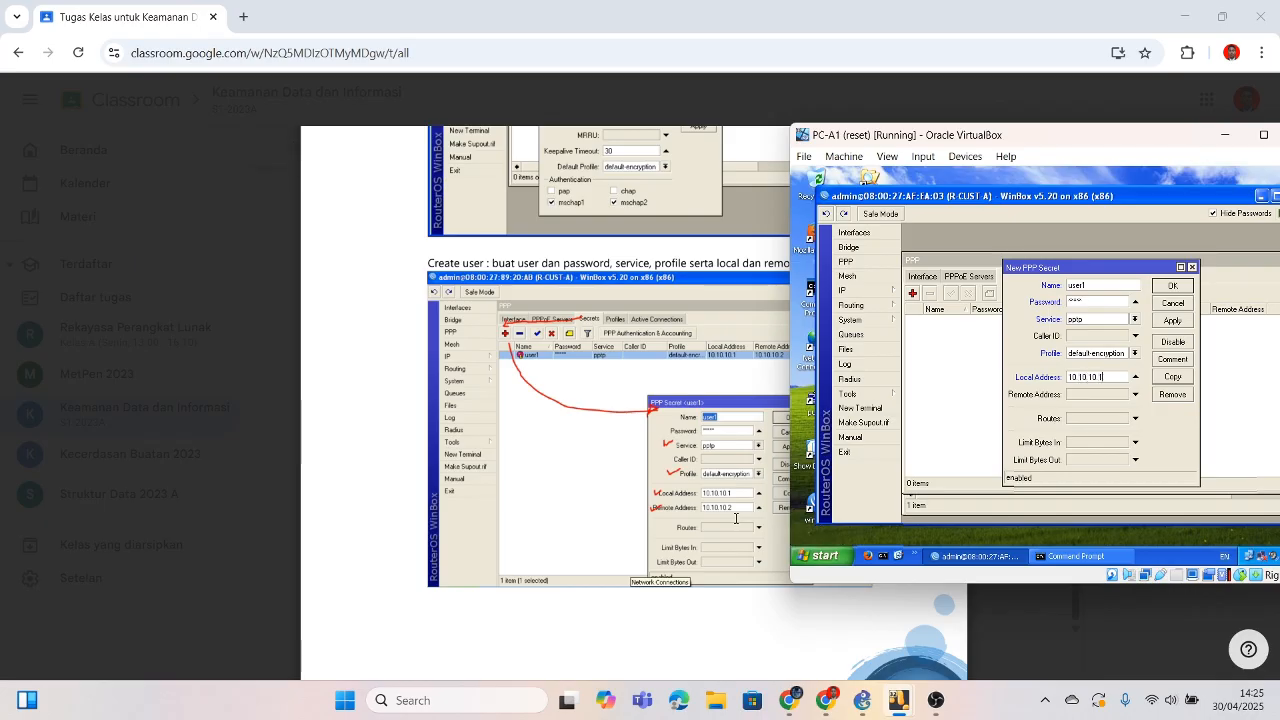
click(1118, 395)
text(10.10)
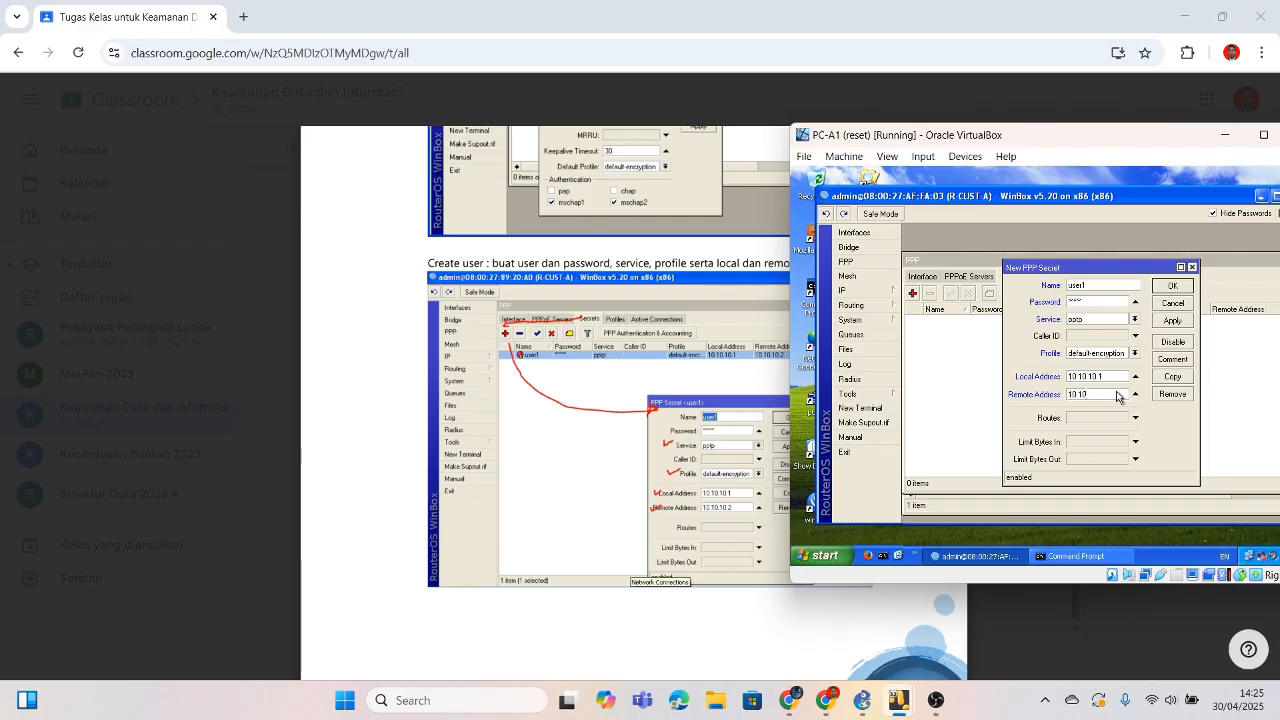
text(.2)
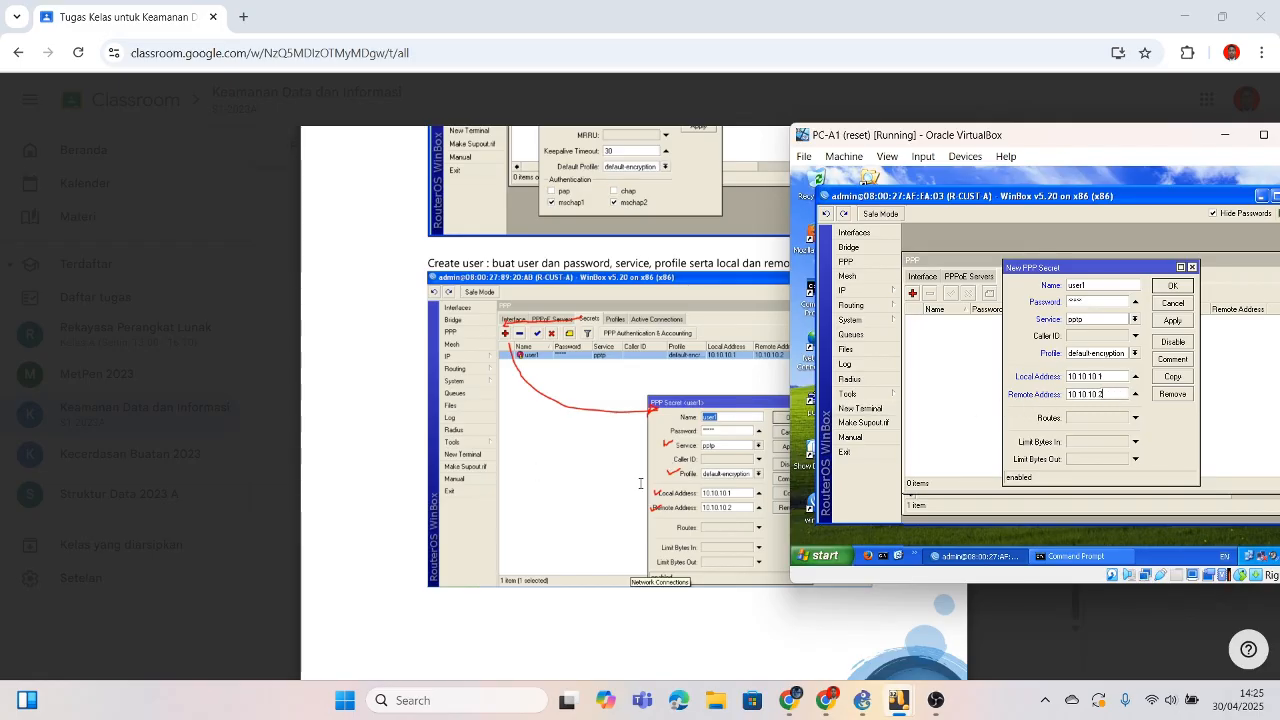
scroll(640, 483, down, 5)
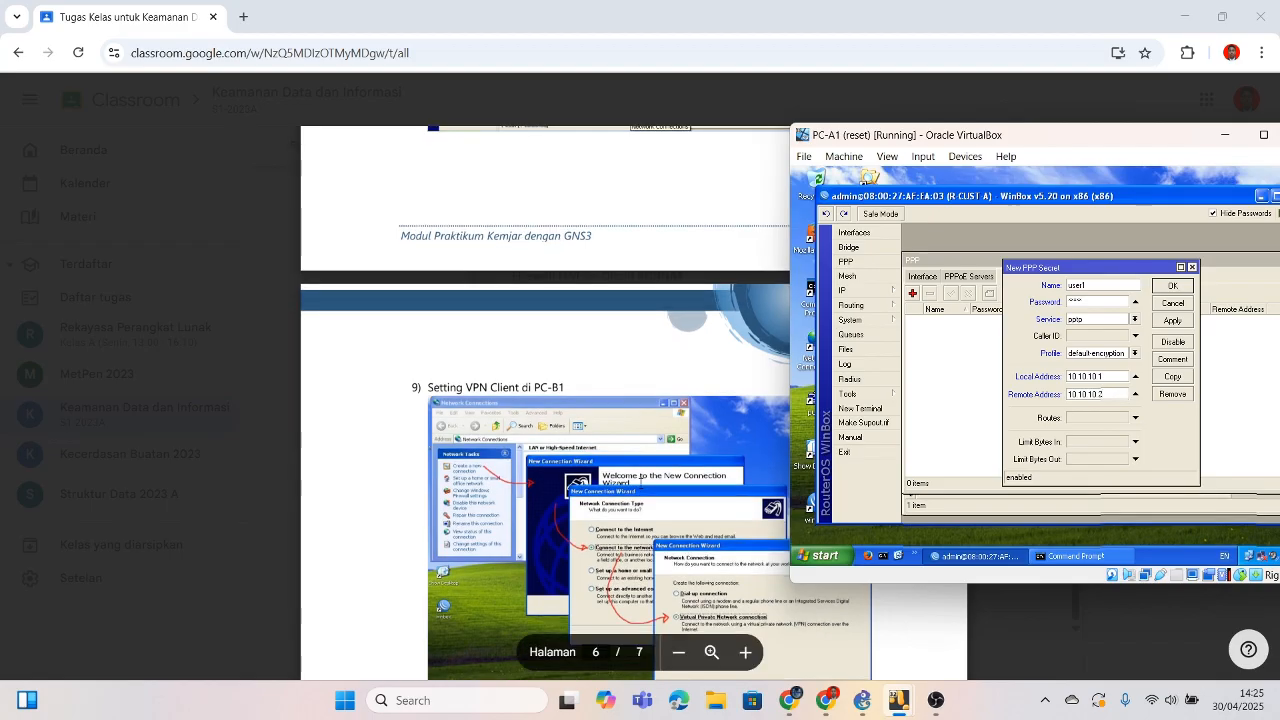
scroll(640, 481, up, 5)
Step: Check the module, then save the user1 secret into the Secrets list
click(600, 428)
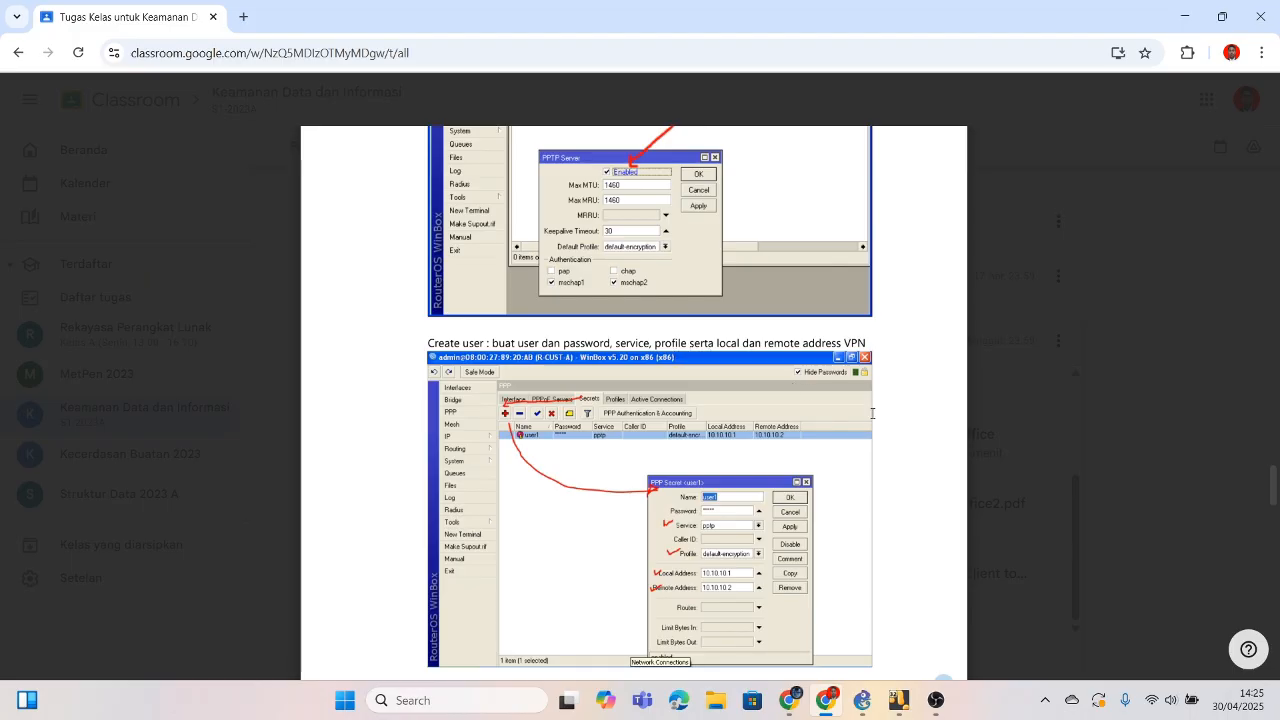
mouse_move(899, 700)
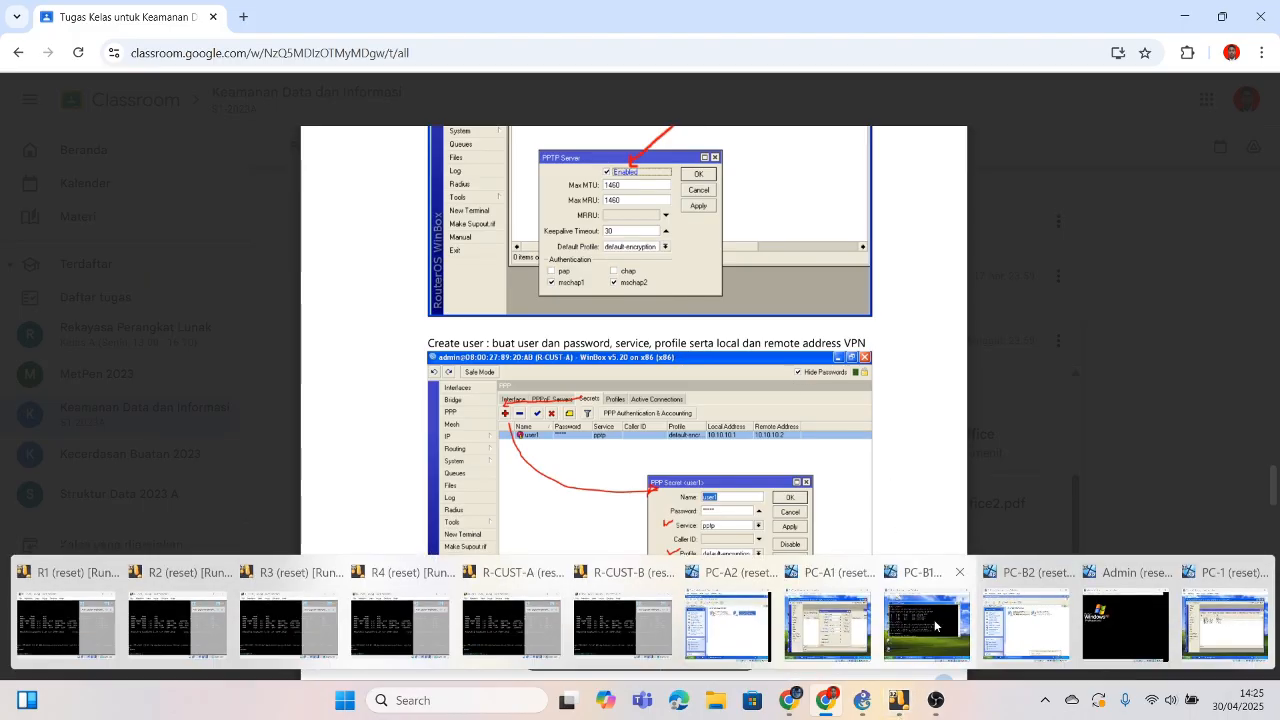
click(934, 625)
click(963, 656)
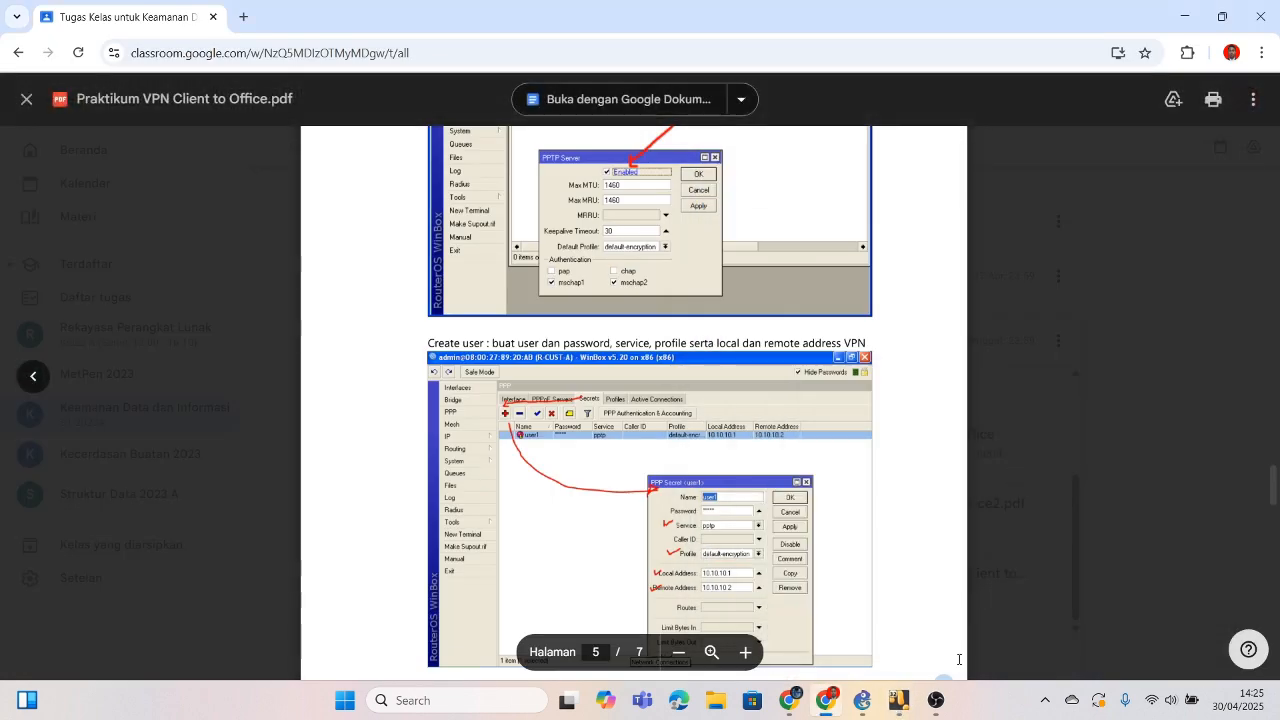
mouse_move(899, 700)
click(879, 586)
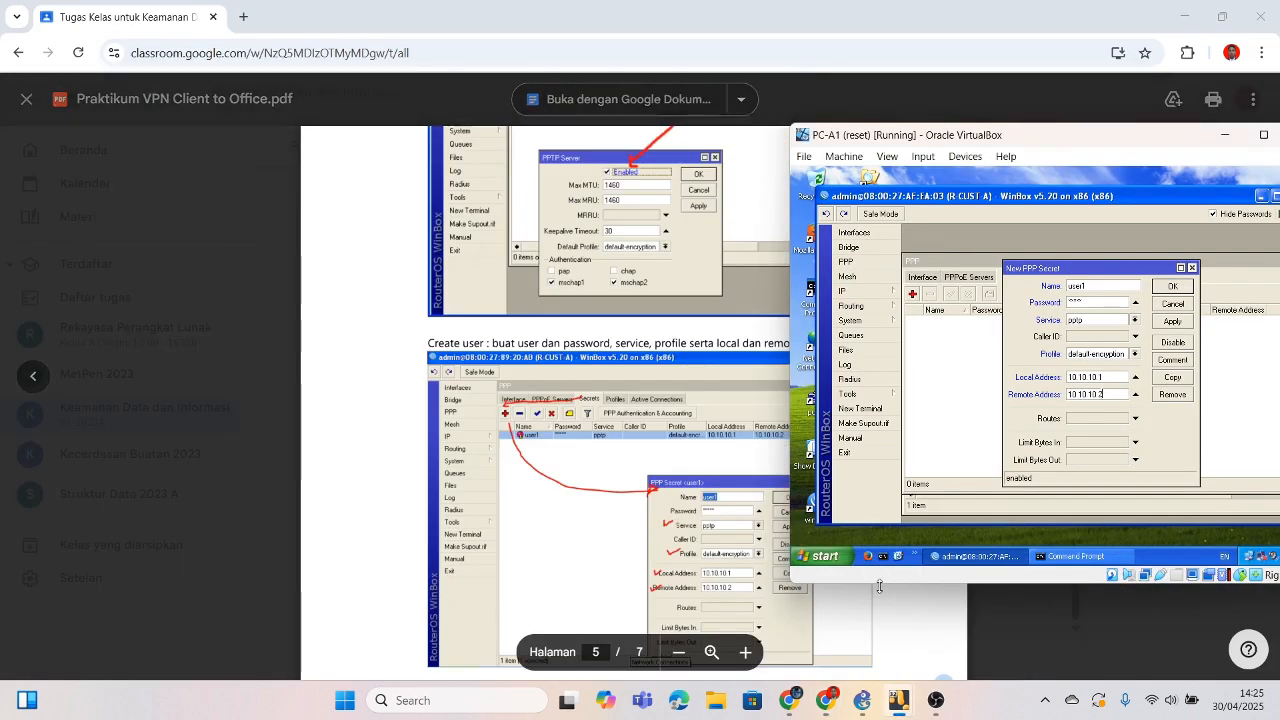
click(1172, 285)
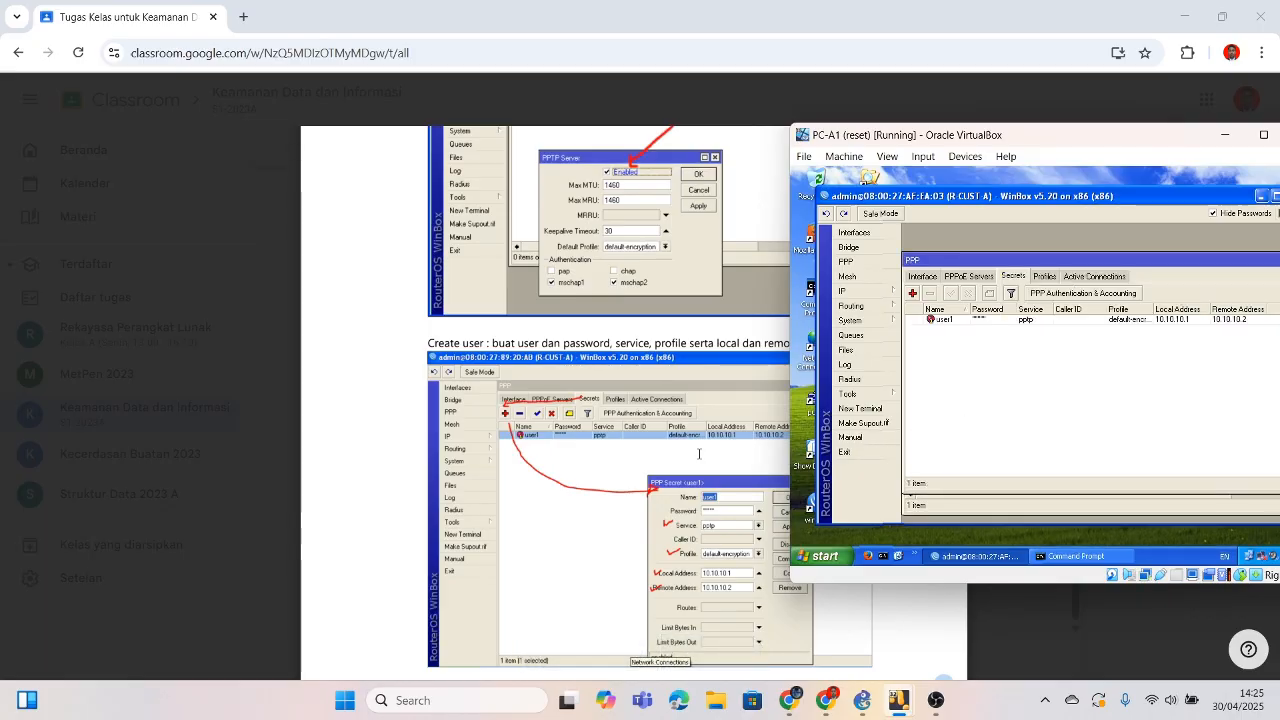
scroll(699, 453, down, 10)
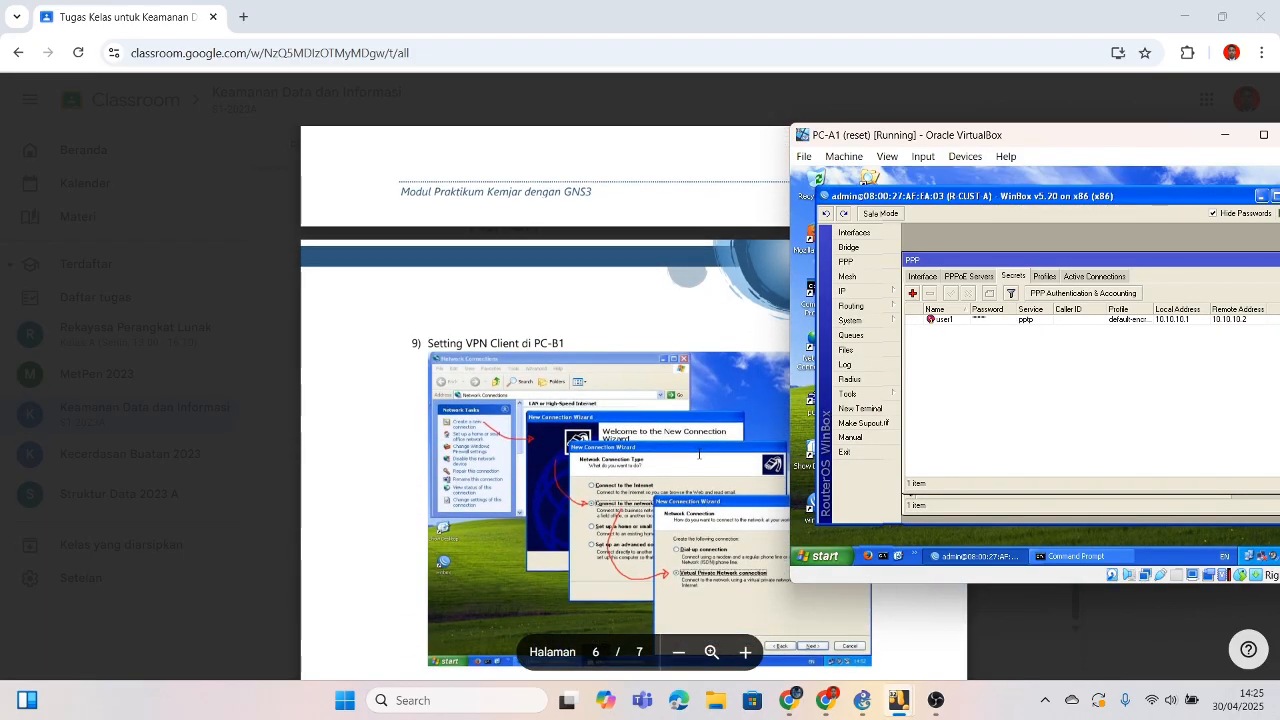
Step: Scroll the module to step 9, minimize PC-A1's VM and bring up PC-B1's desktop
scroll(698, 455, down, 1)
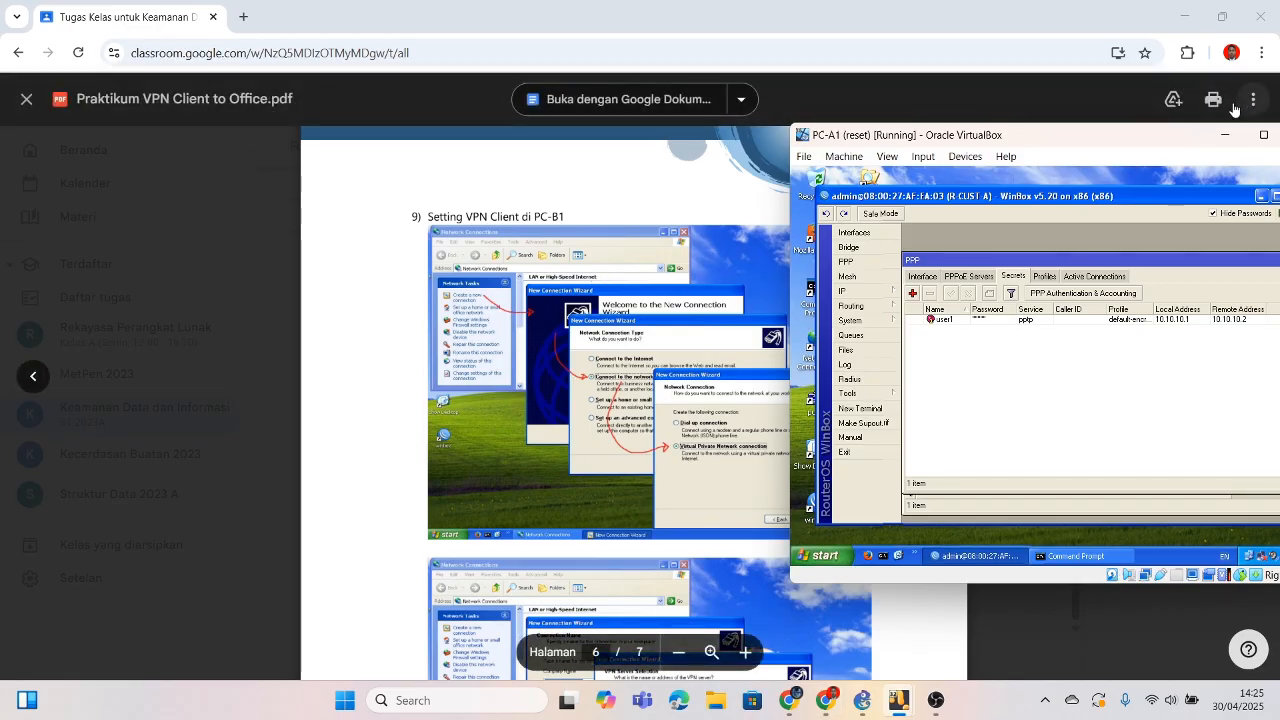
click(1223, 133)
mouse_move(898, 700)
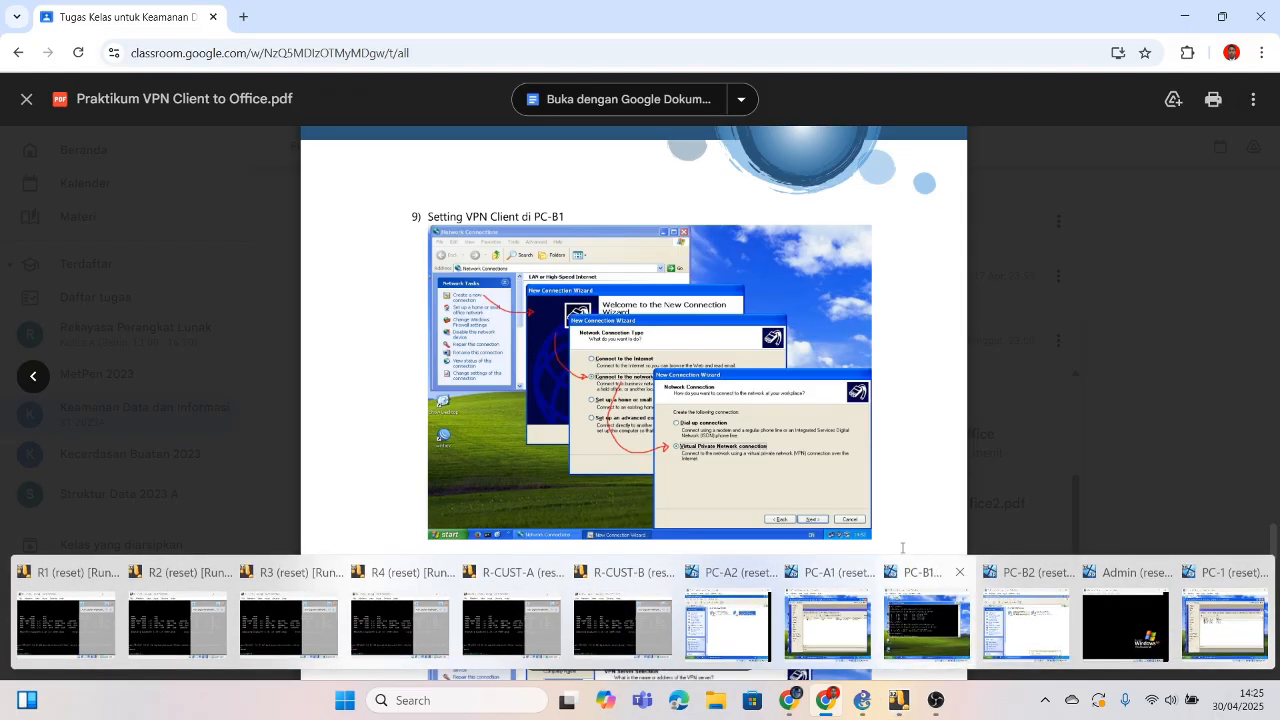
click(926, 625)
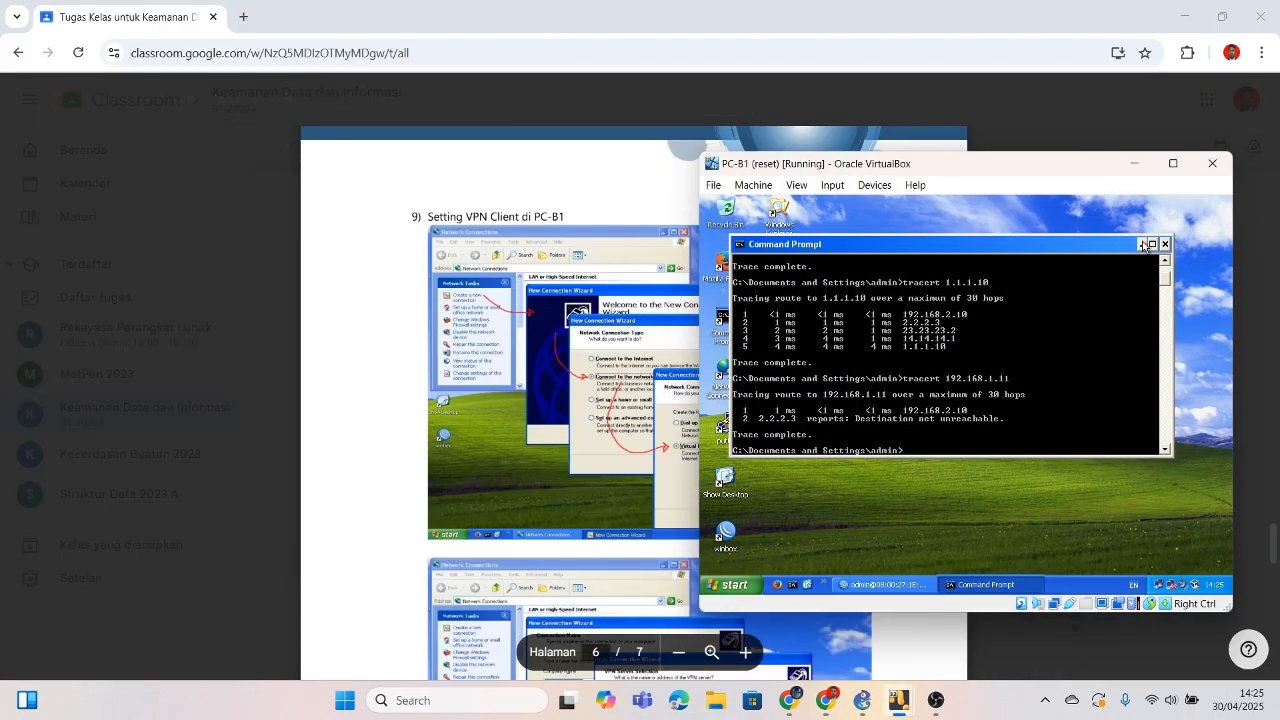
click(1141, 244)
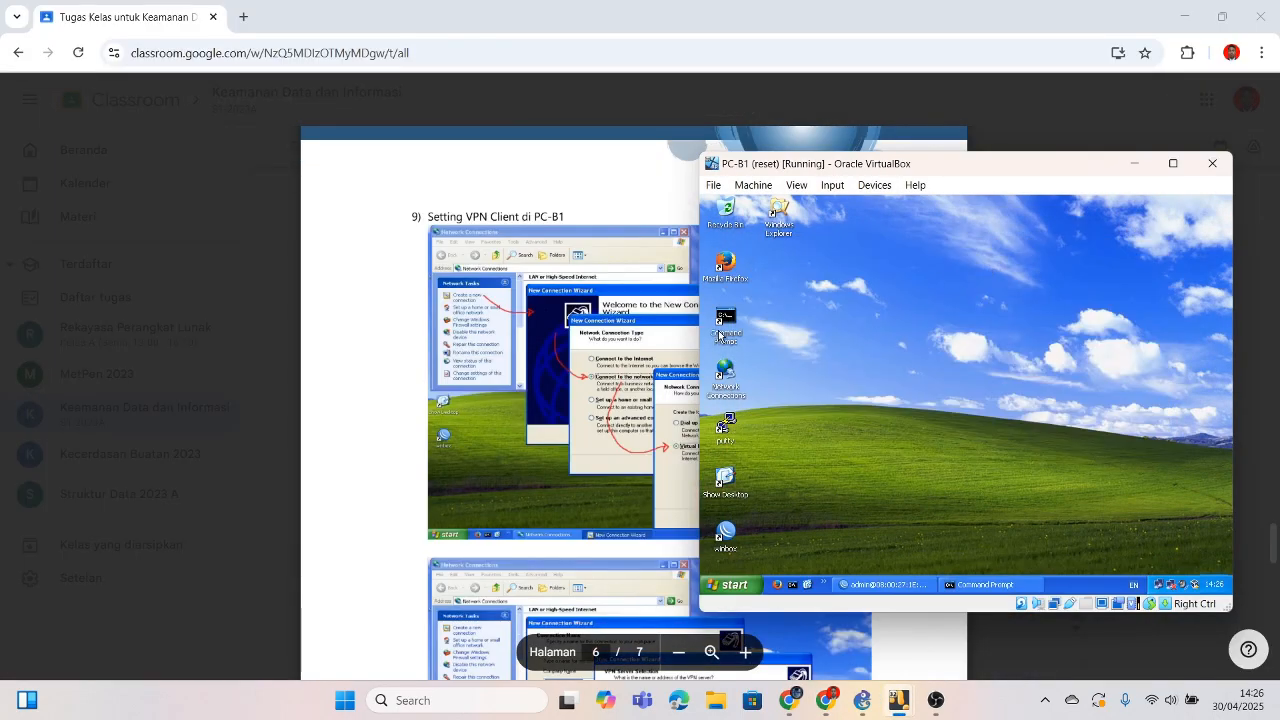
click(729, 383)
Step: On PC-B1, run the New Connection Wizard for a workplace Virtual Private Network connection
double_click(729, 383)
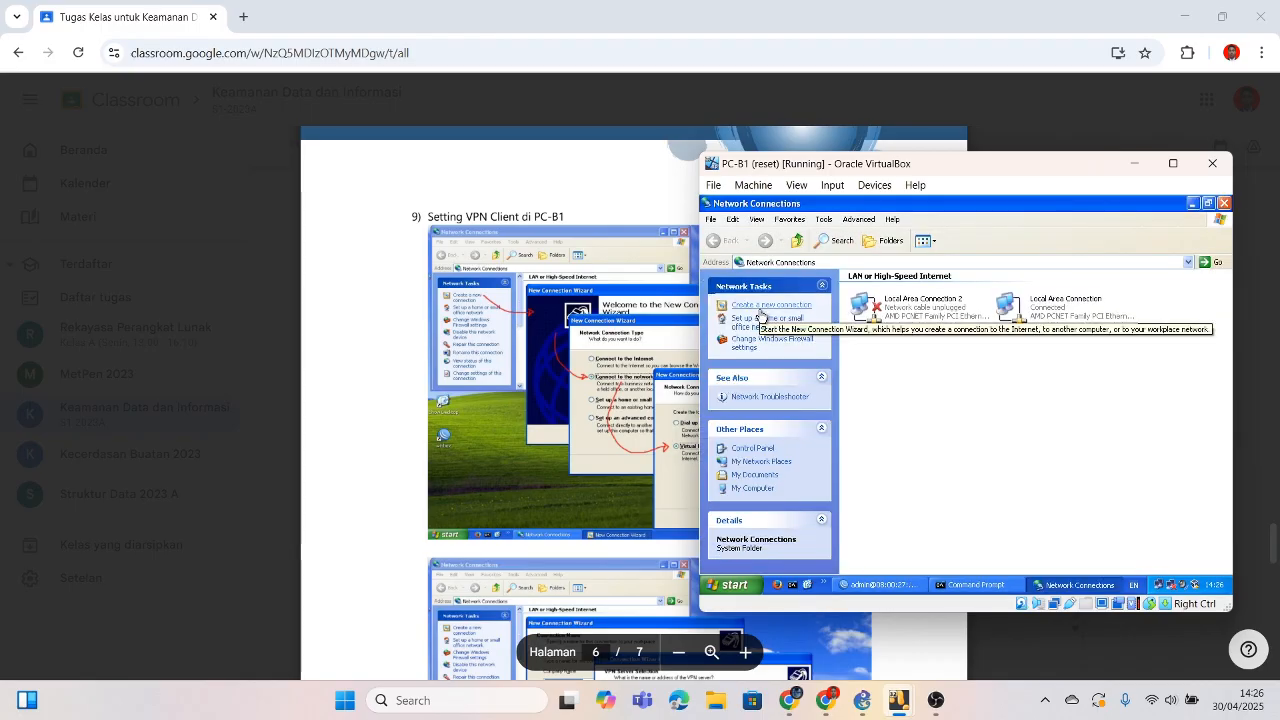
click(760, 314)
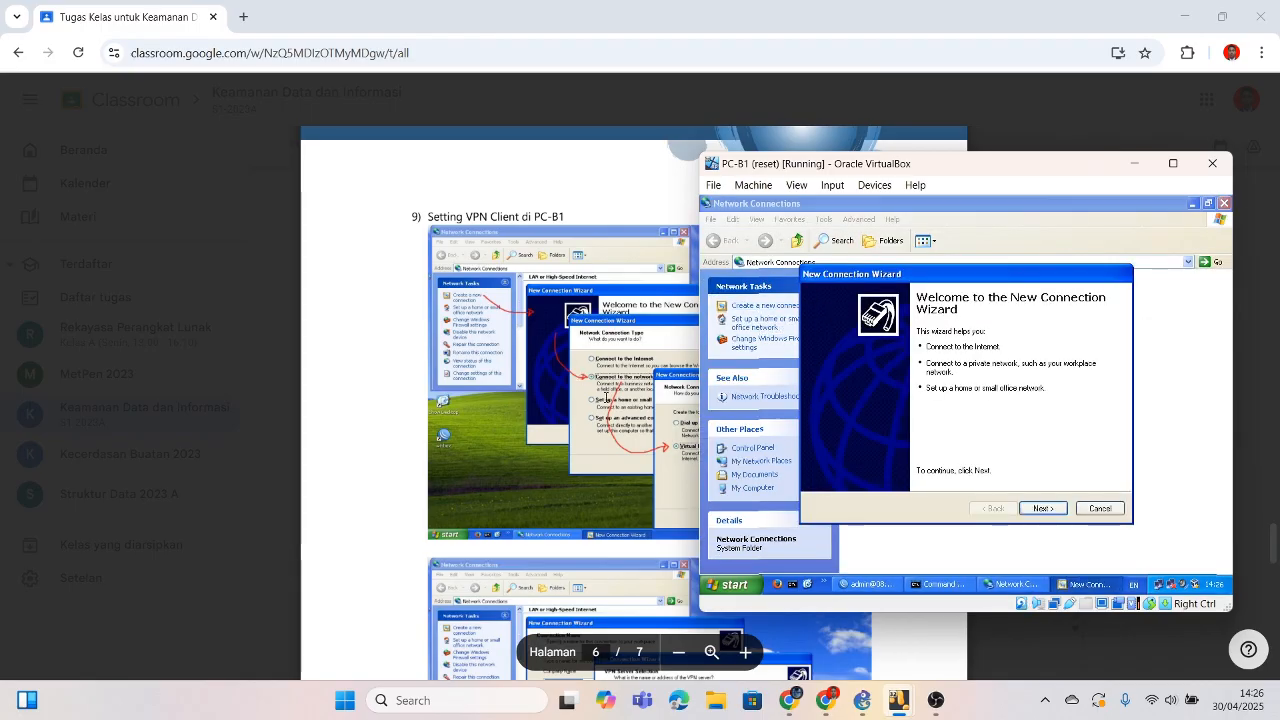
click(1041, 509)
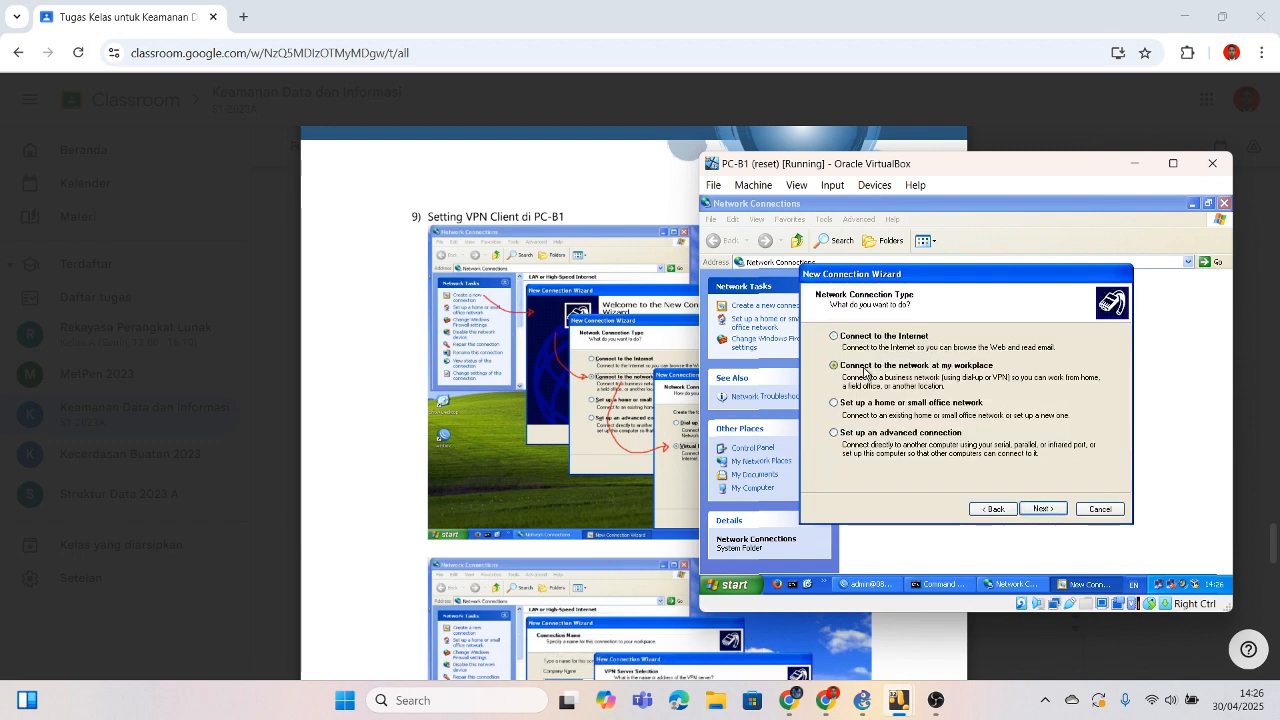
drag(934, 165, 1053, 167)
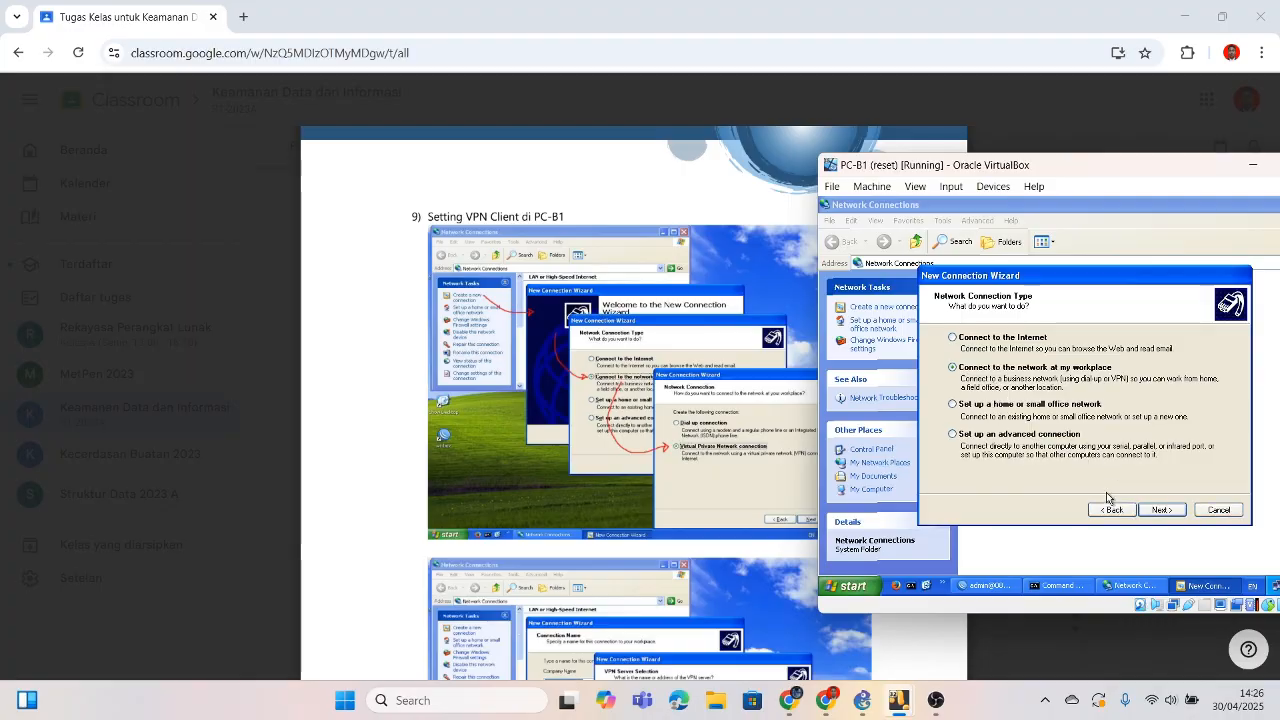
click(1161, 510)
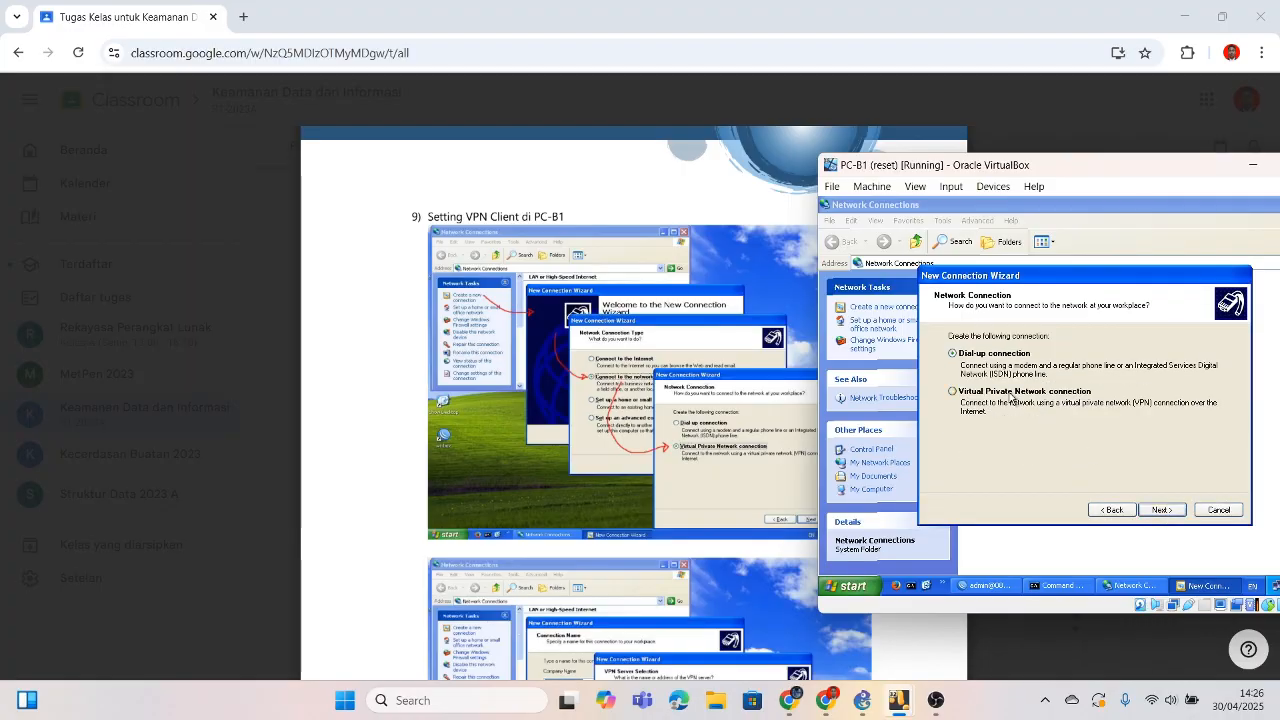
click(990, 393)
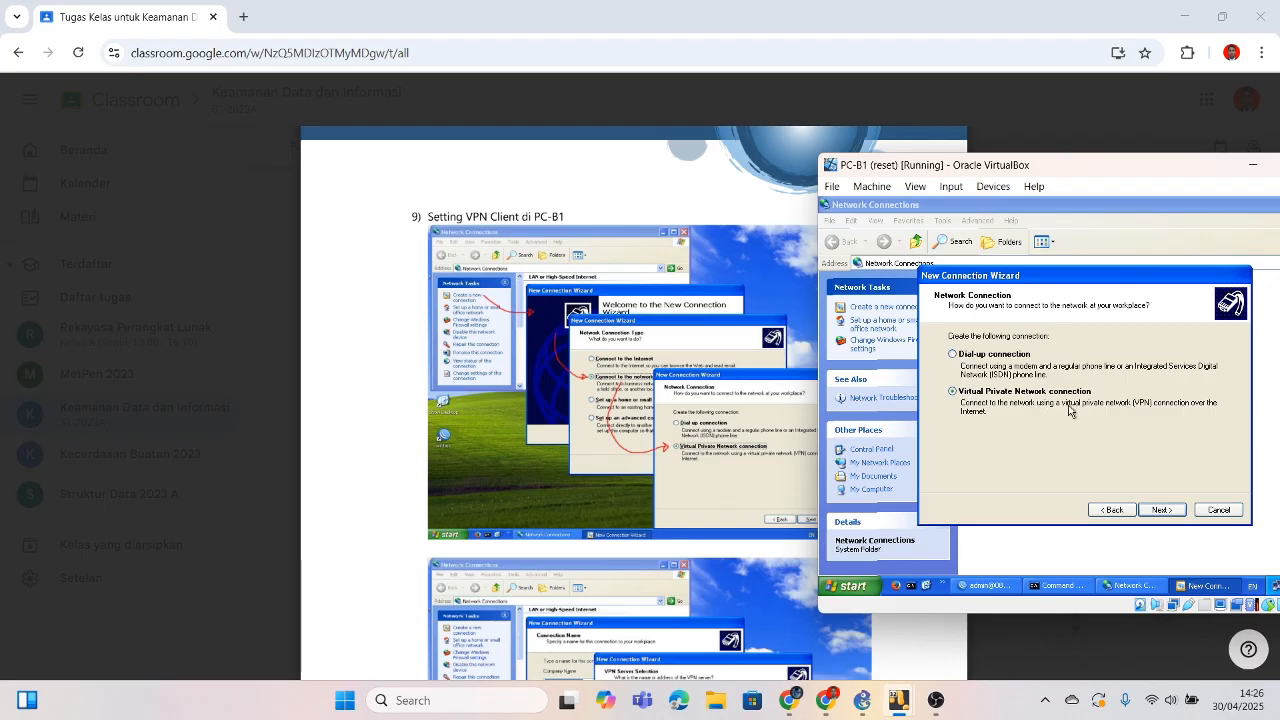
click(1161, 511)
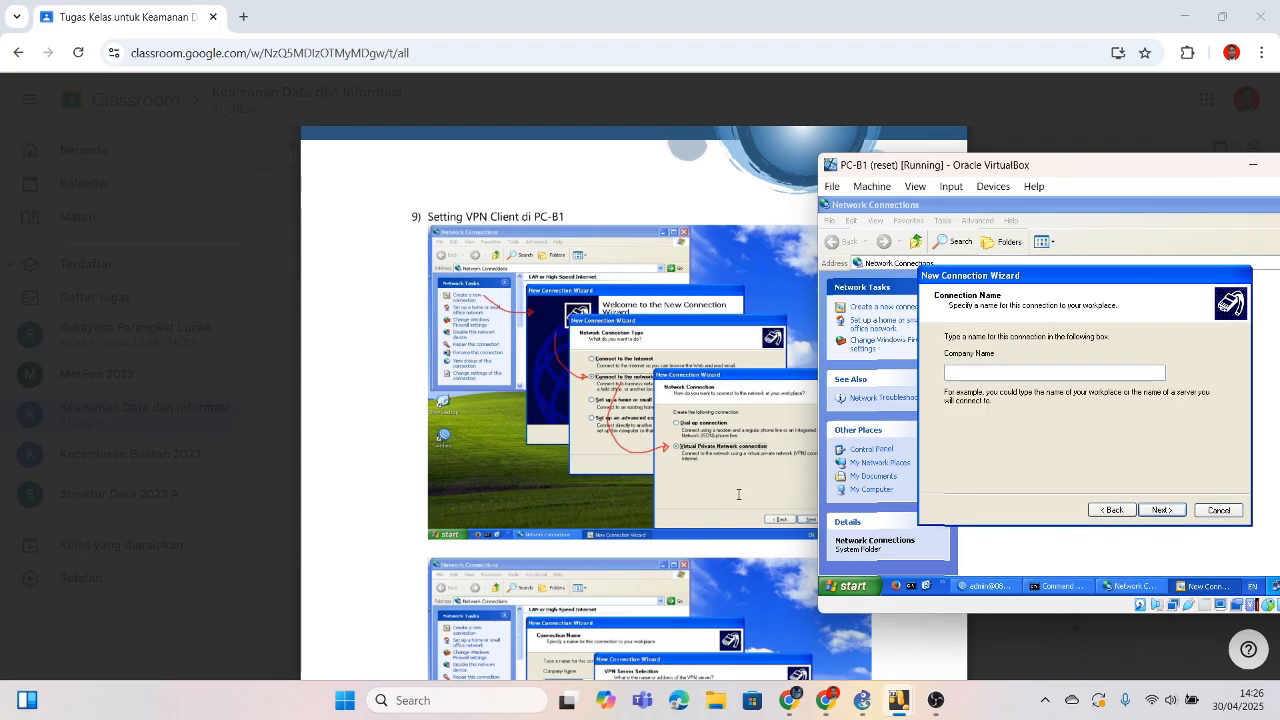
Step: Review step 9's New Connection Wizard screenshots on page 6 of the module
click(738, 494)
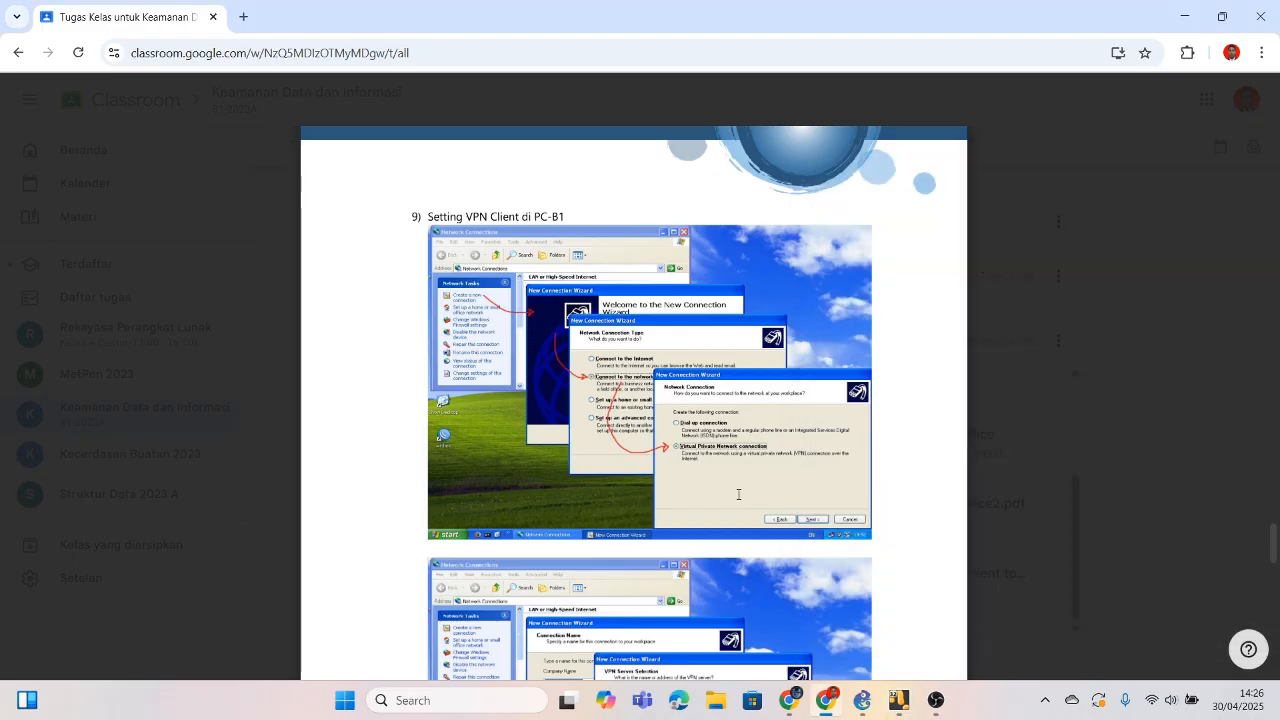
scroll(738, 494, down, 4)
scroll(739, 497, up, 1)
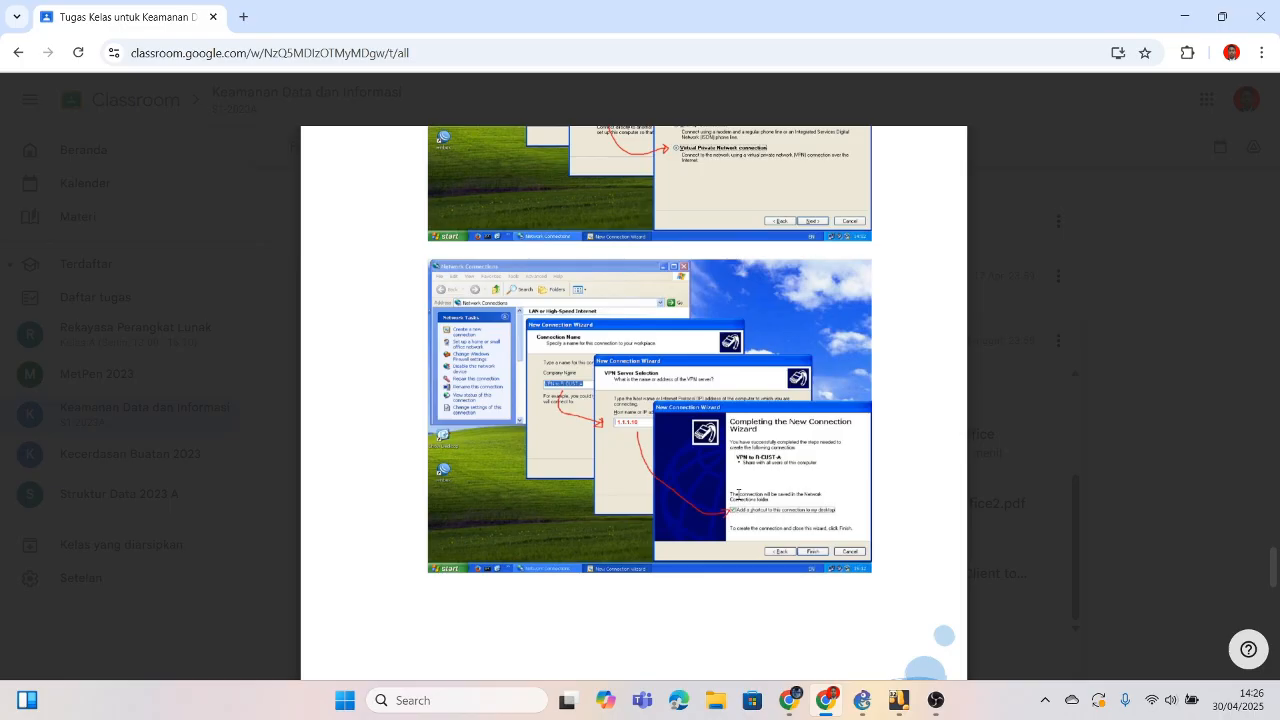
scroll(738, 494, down, 6)
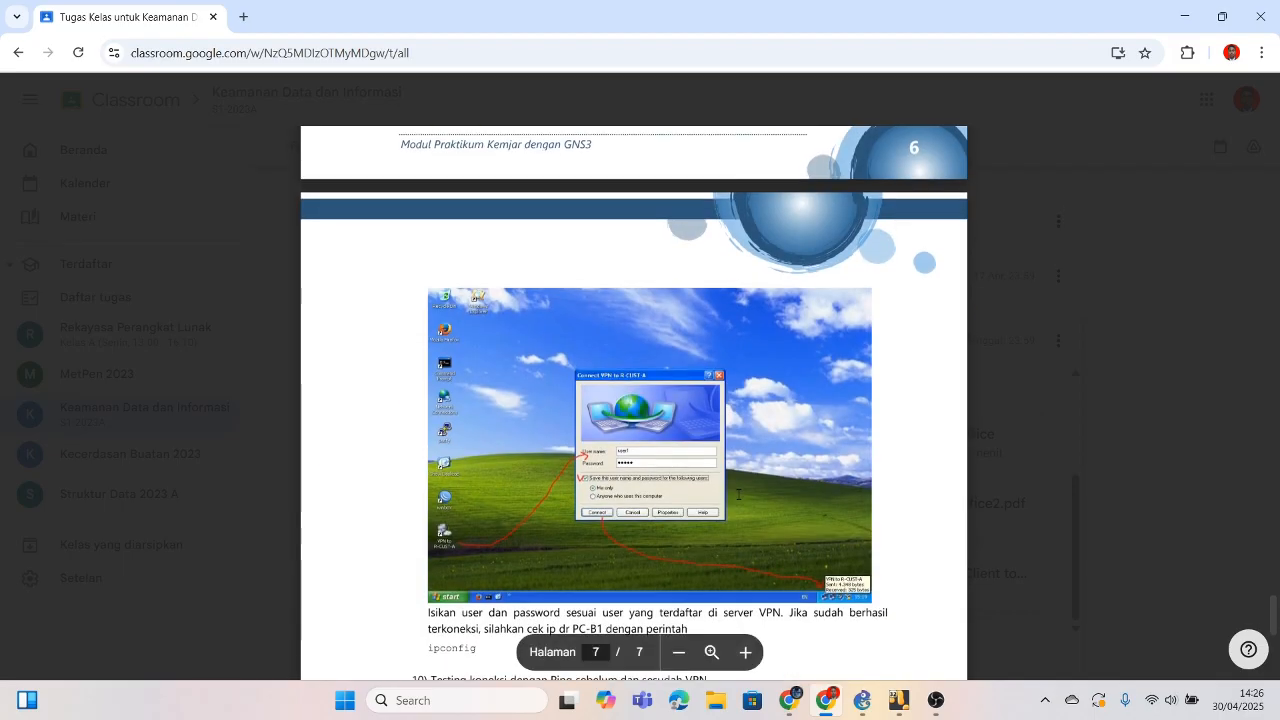
scroll(738, 494, up, 5)
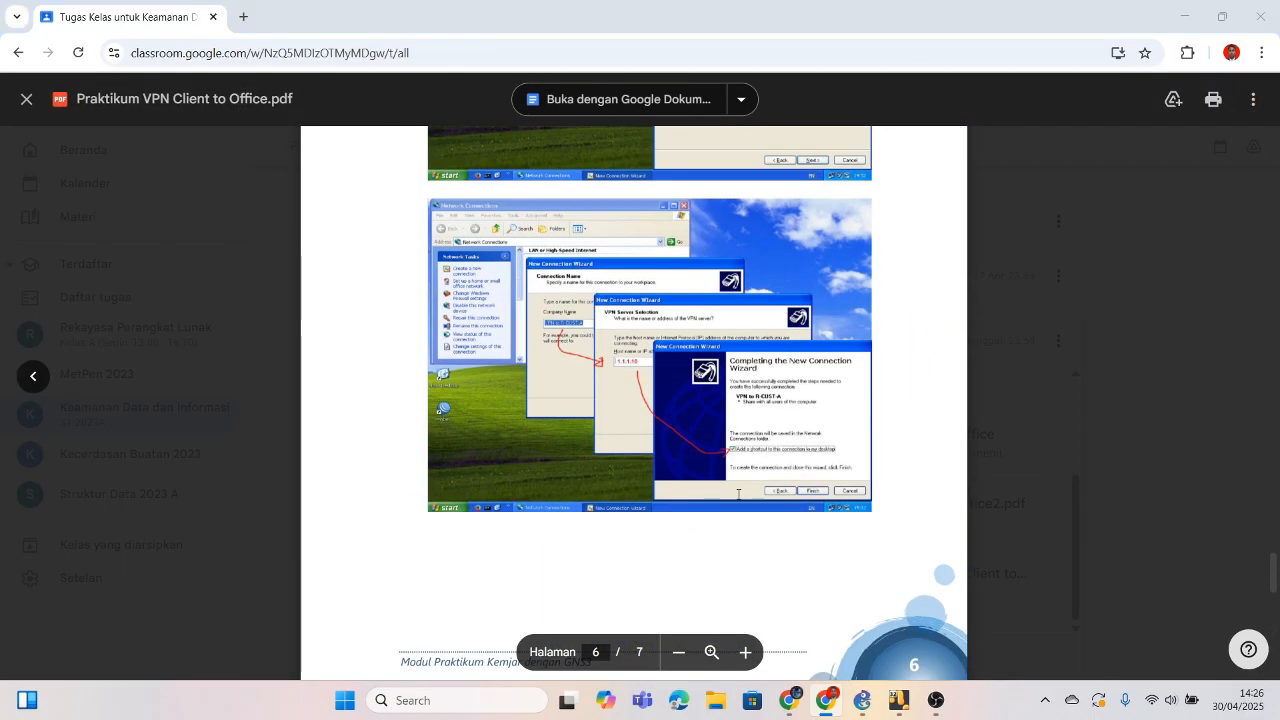
Step: Name the connection 'VPN to R CUST A', checking the module along the way
key(alt+Tab)
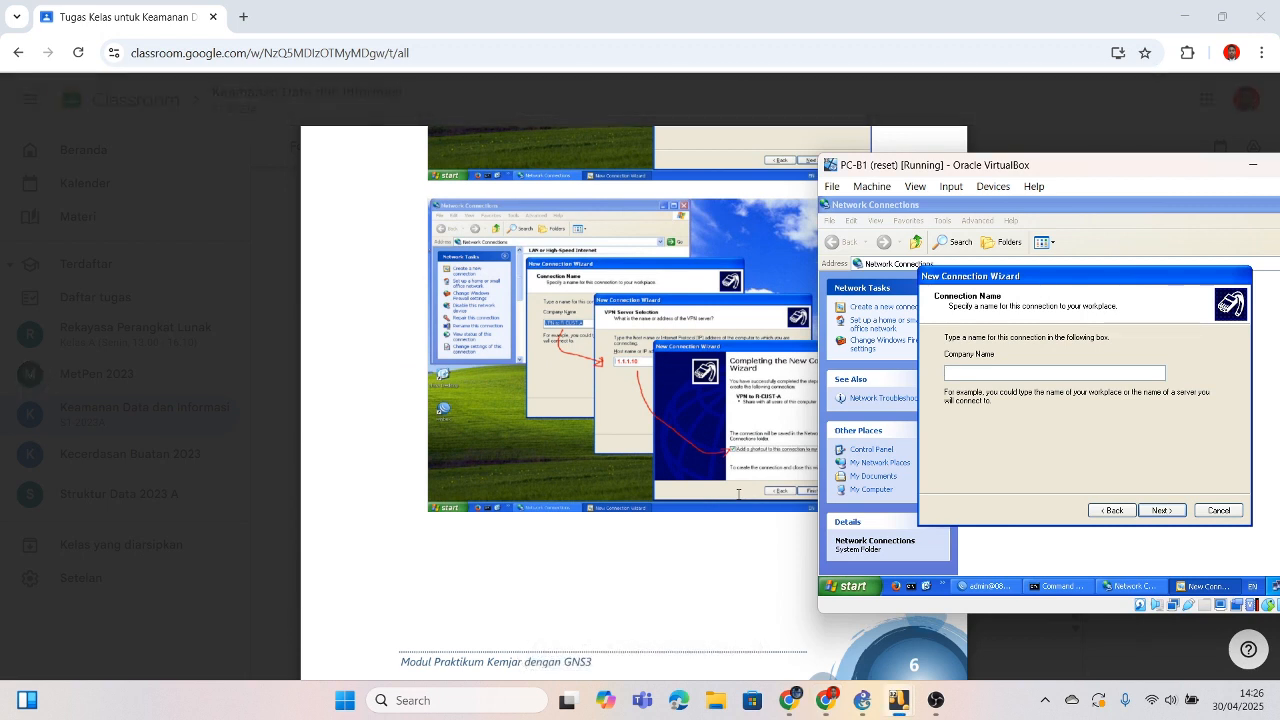
text(VPN)
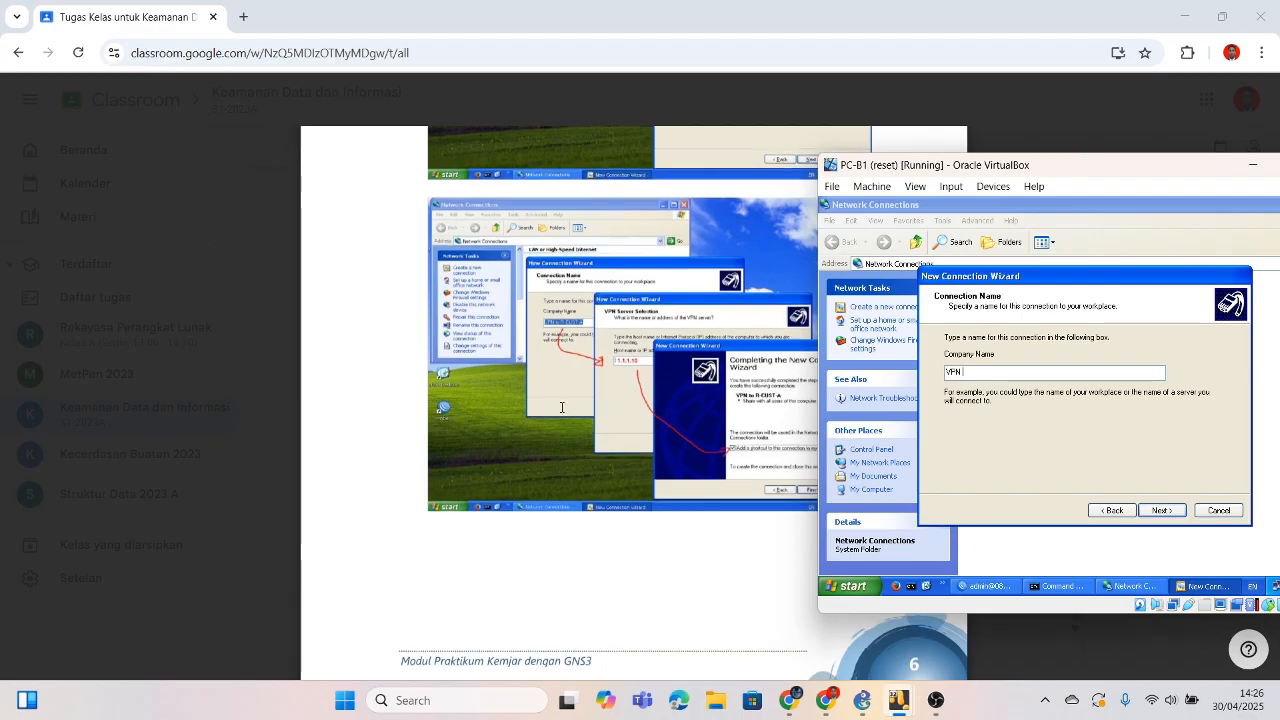
scroll(562, 407, down, 3)
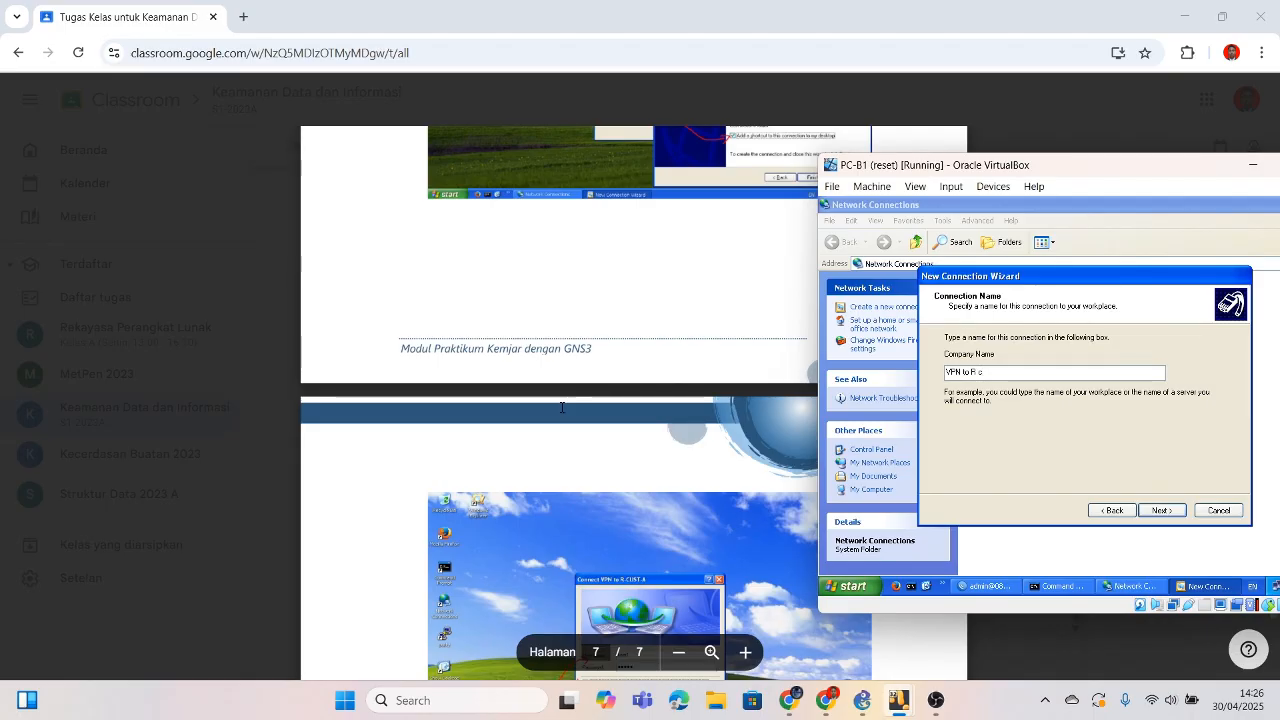
text(R)
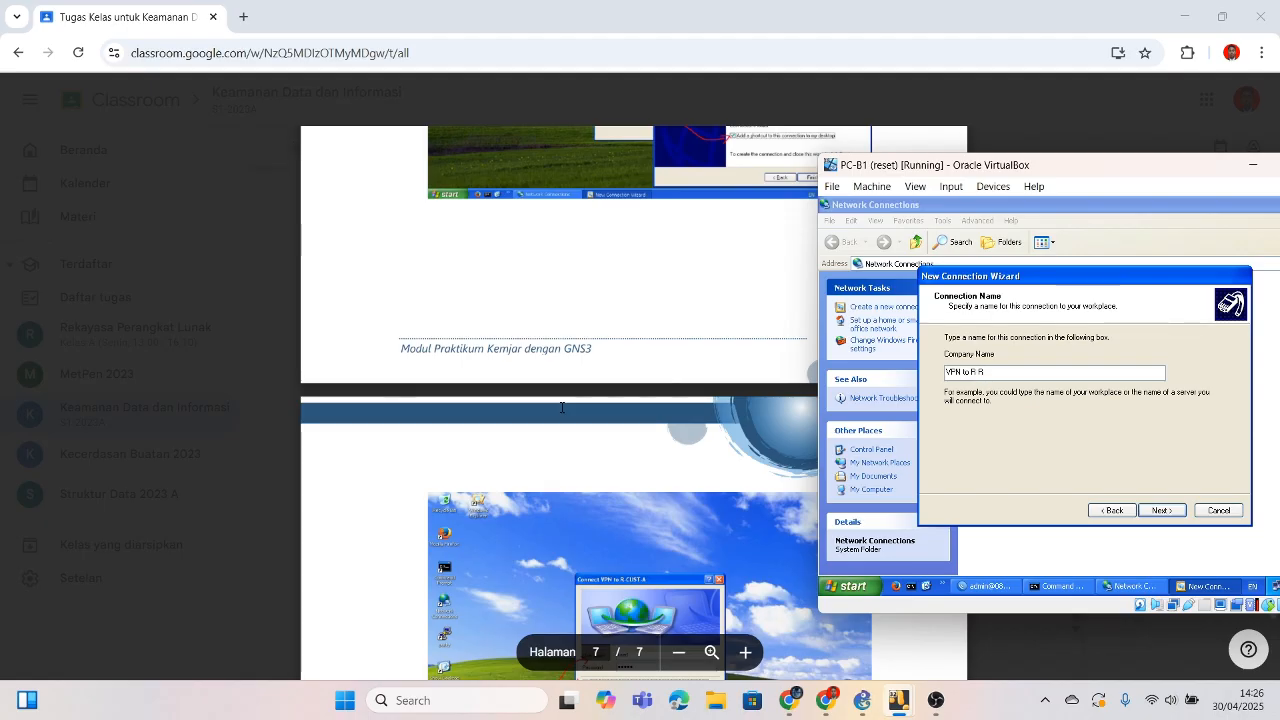
scroll(562, 407, down, 1)
scroll(562, 407, up, 5)
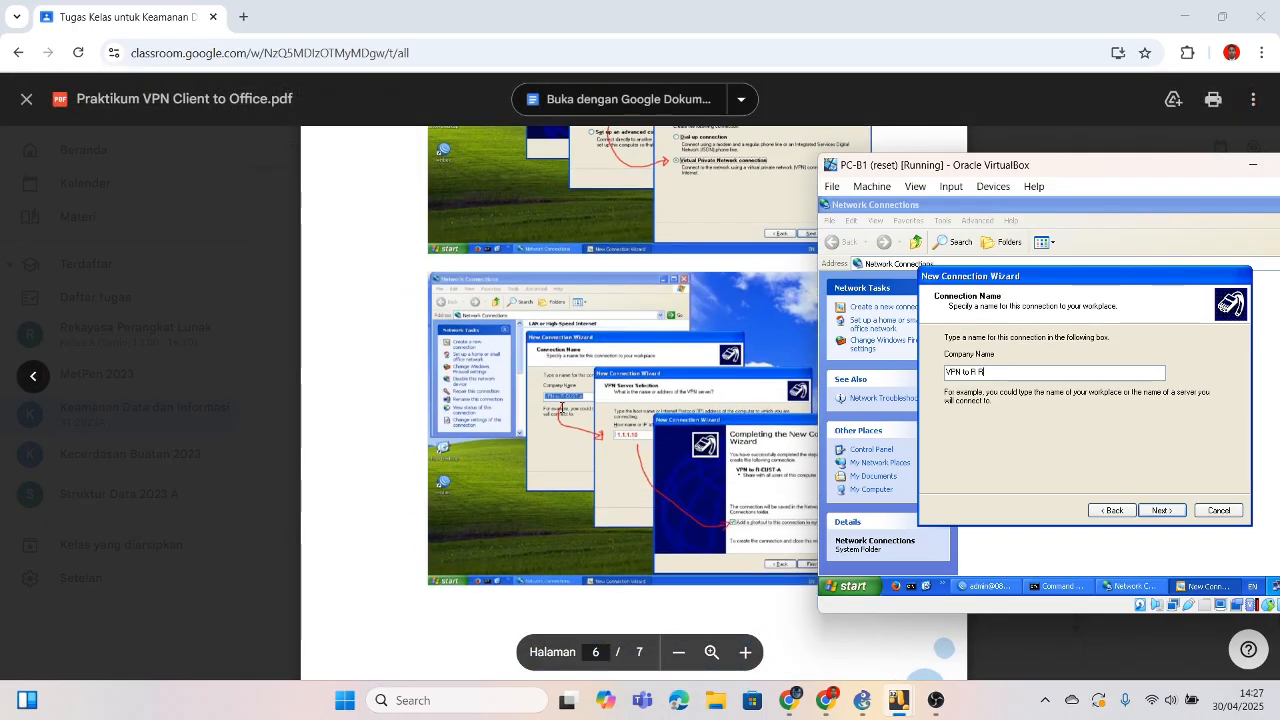
scroll(562, 407, down, 4)
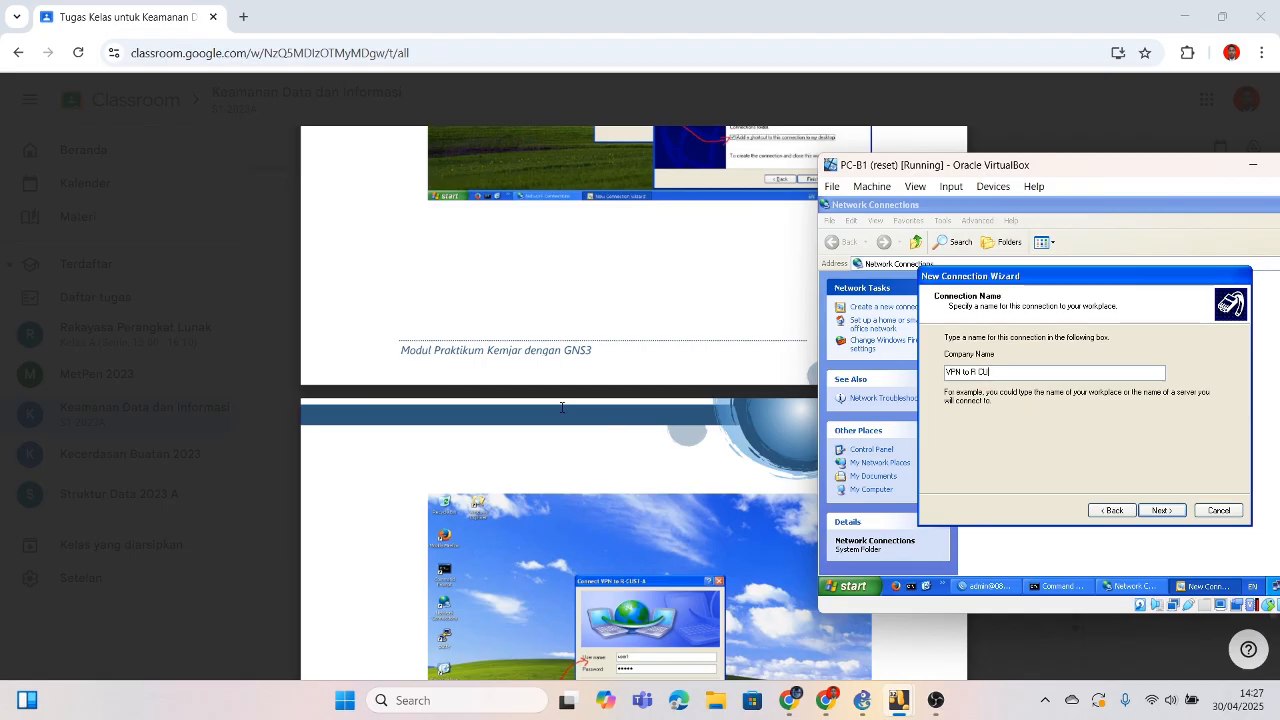
text(ST A)
click(651, 320)
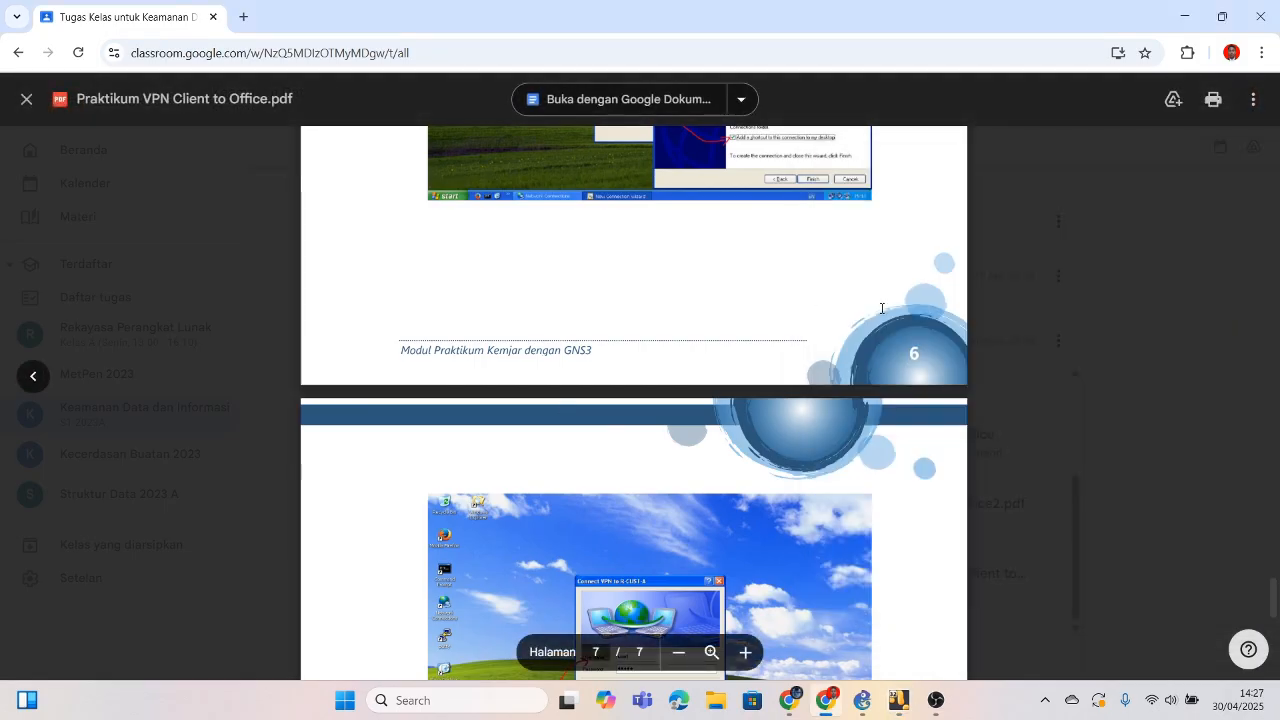
mouse_move(898, 700)
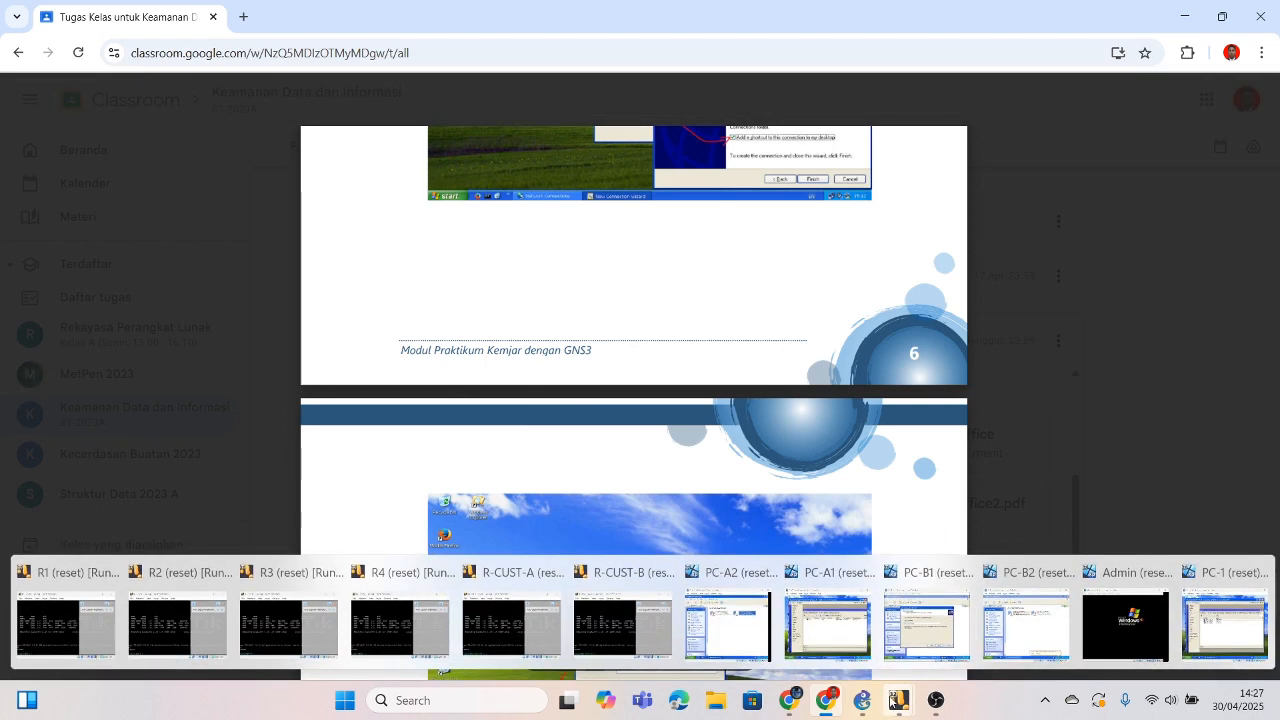
click(900, 640)
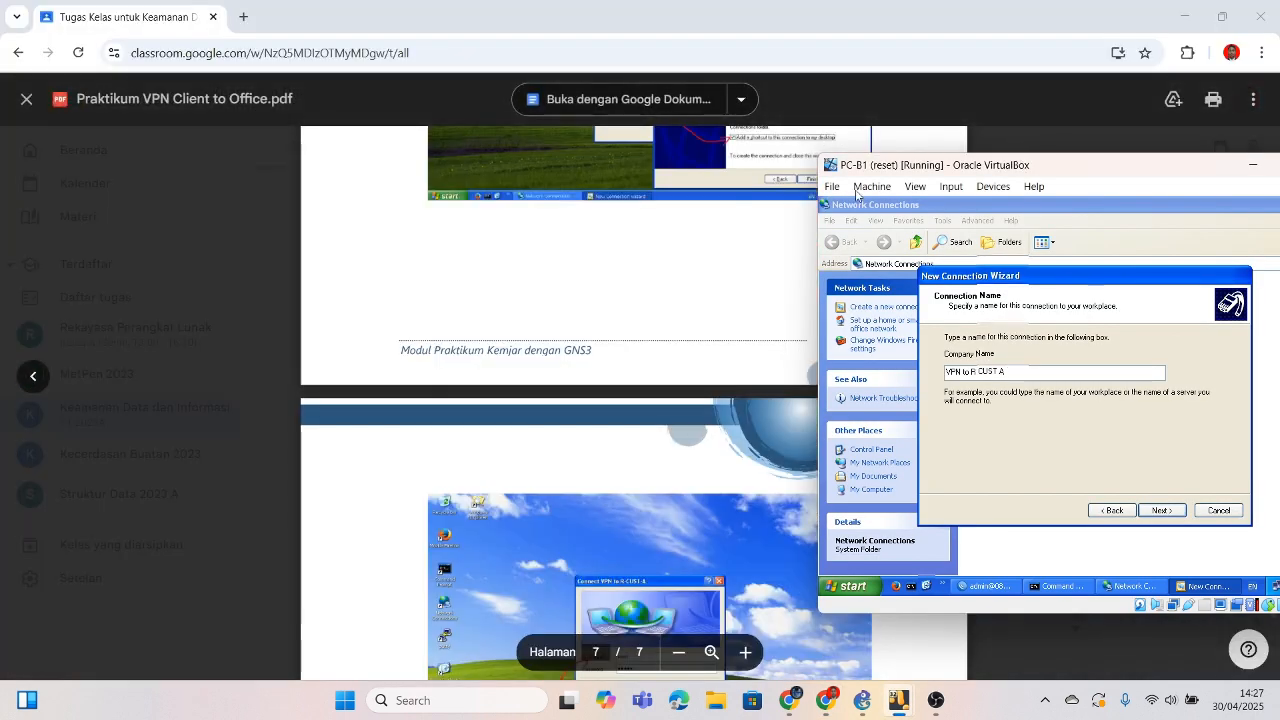
scroll(713, 267, up, 3)
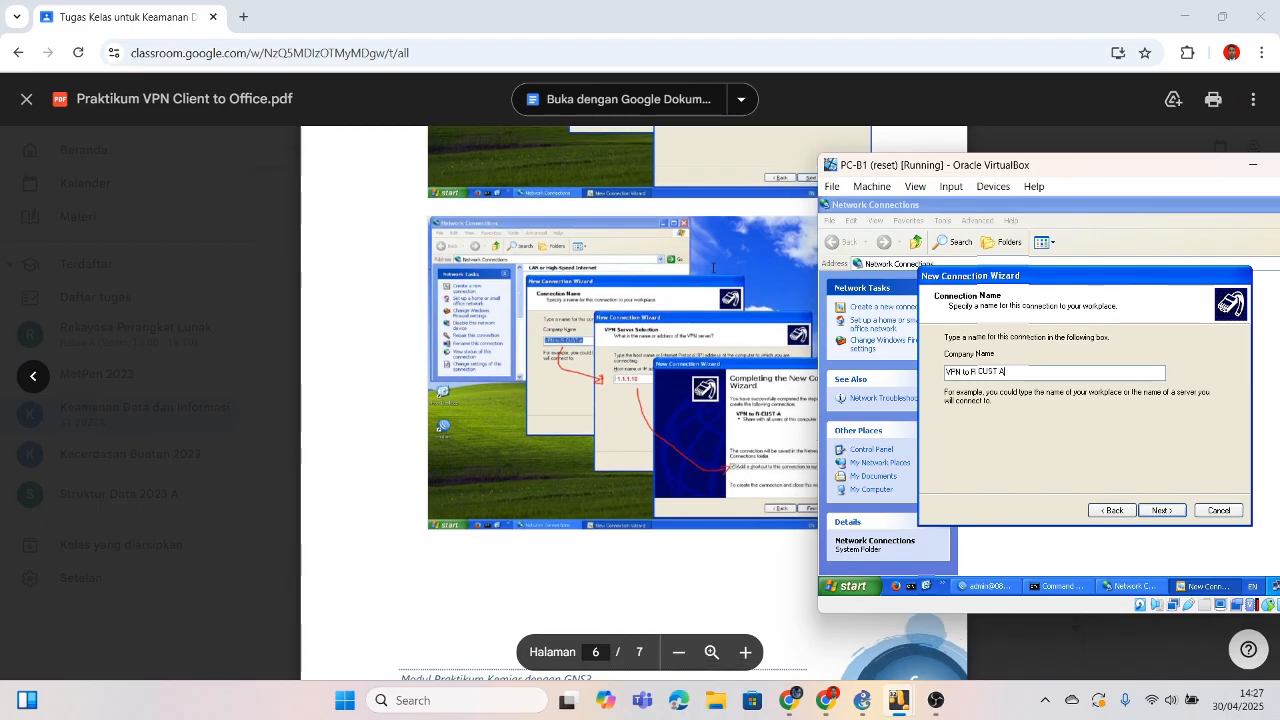
Step: Set the VPN server address to 1.1.1.10 and add a desktop shortcut
click(1176, 511)
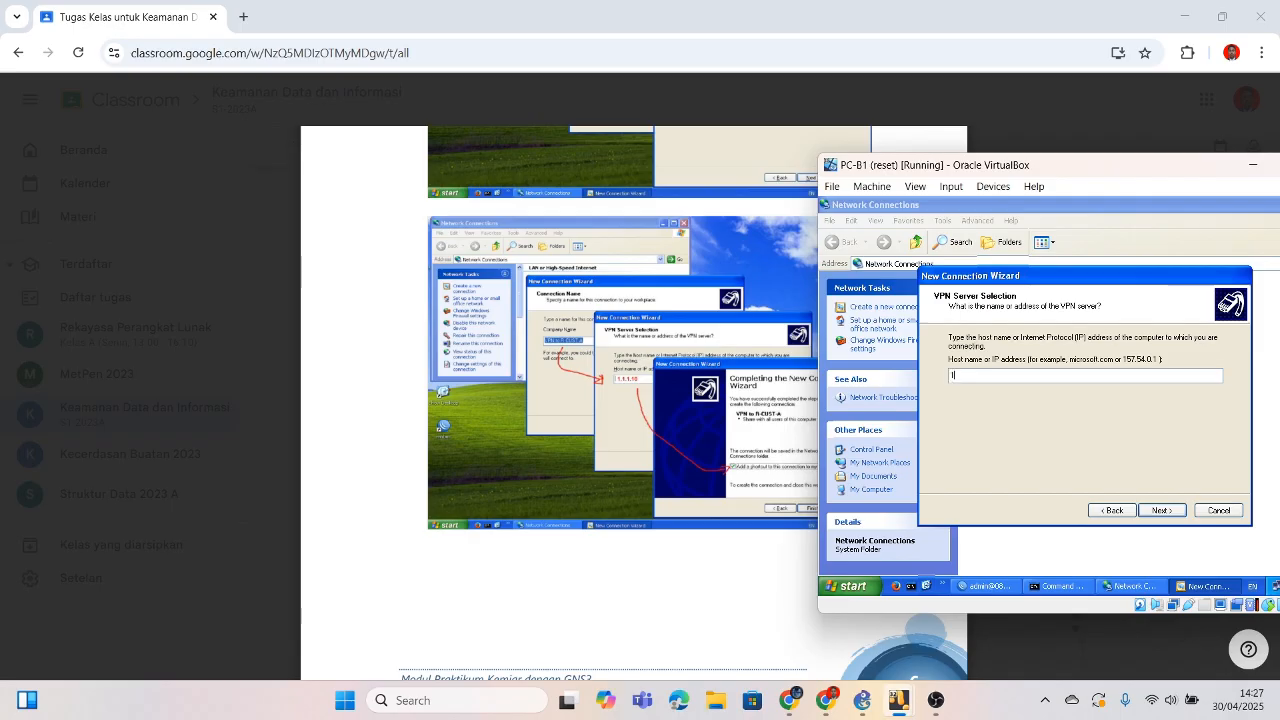
text(1.1.1.10)
click(1152, 513)
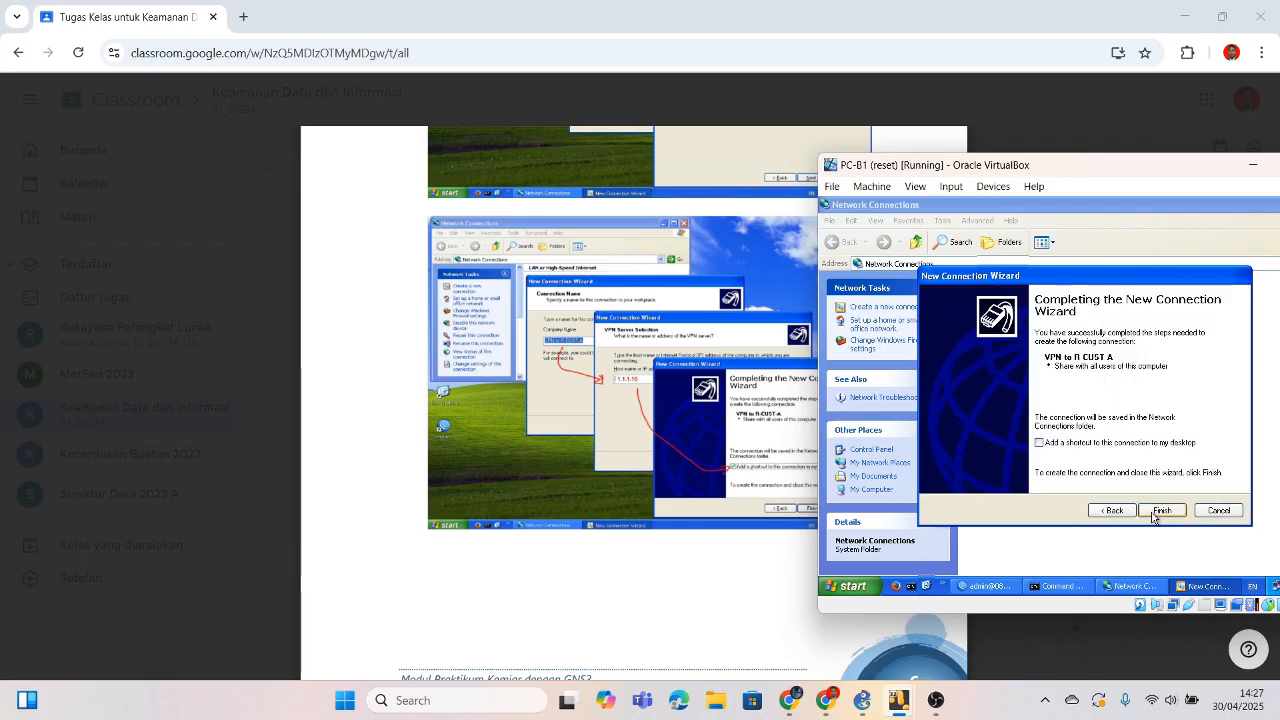
click(1065, 448)
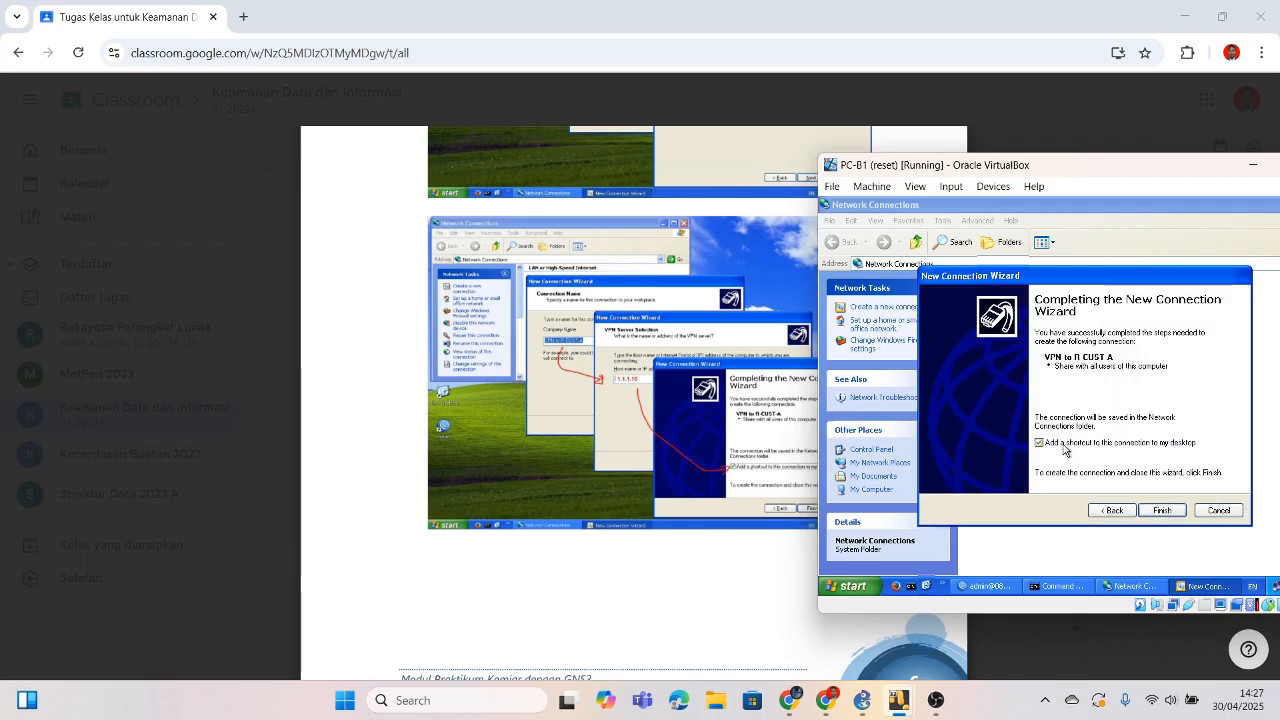
Step: Finish the wizard, enter and save the VPN user name and password, and connect
click(1160, 511)
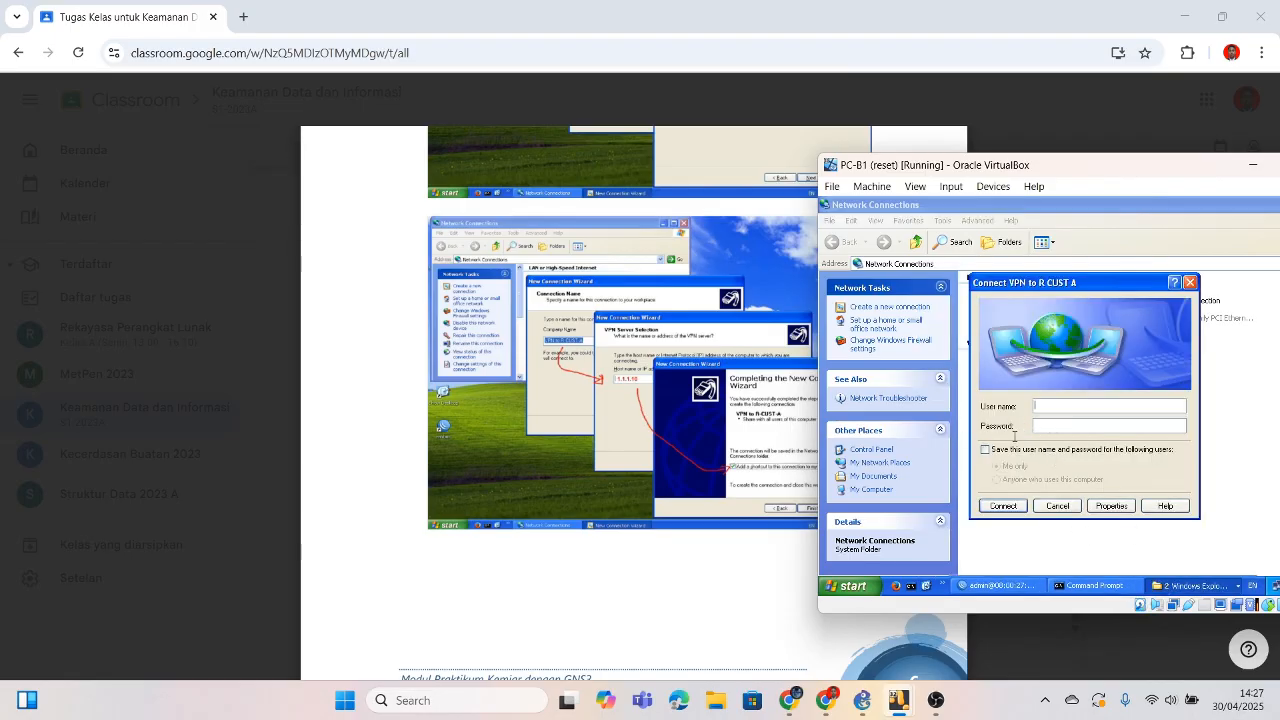
scroll(561, 468, down, 5)
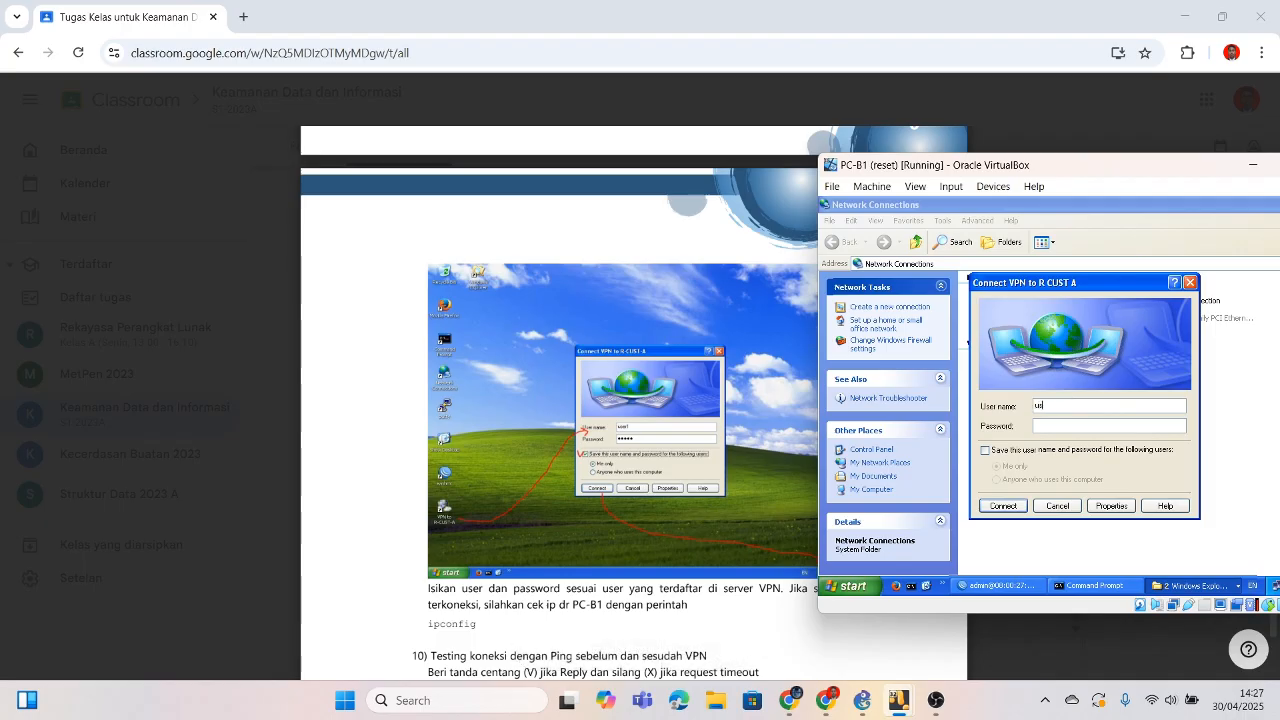
click(1139, 427)
click(1038, 452)
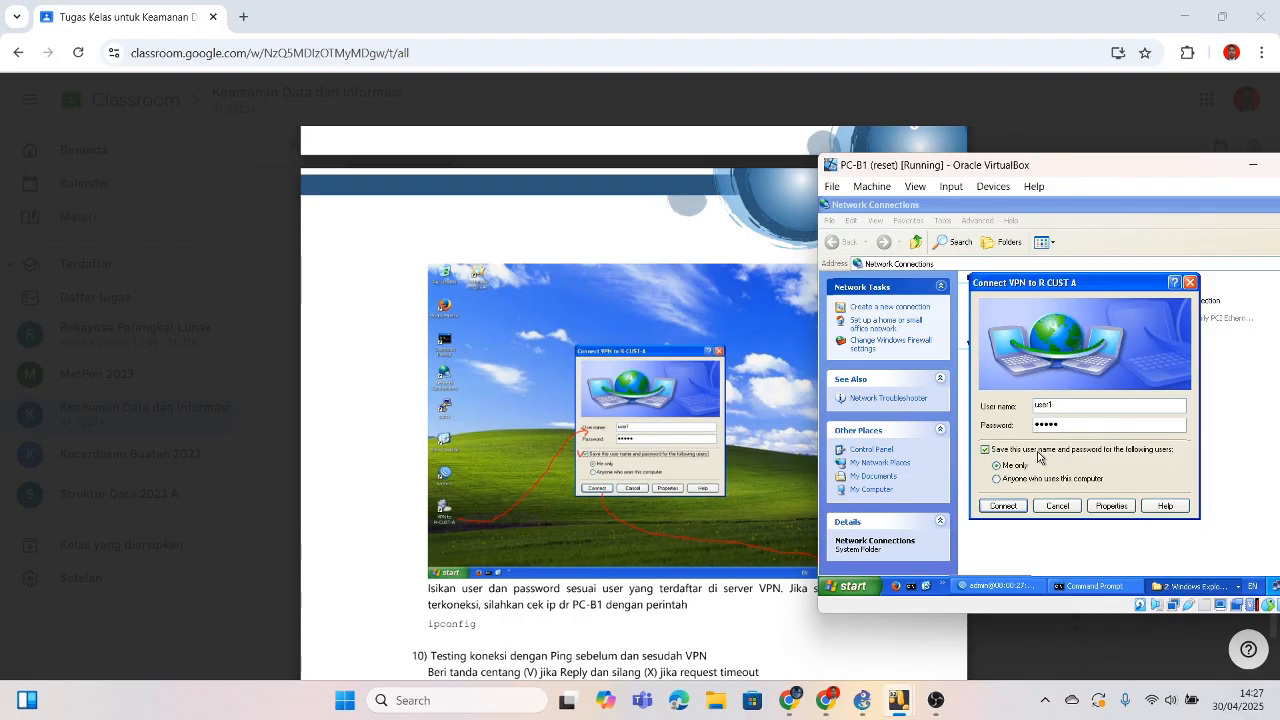
drag(937, 168, 1038, 158)
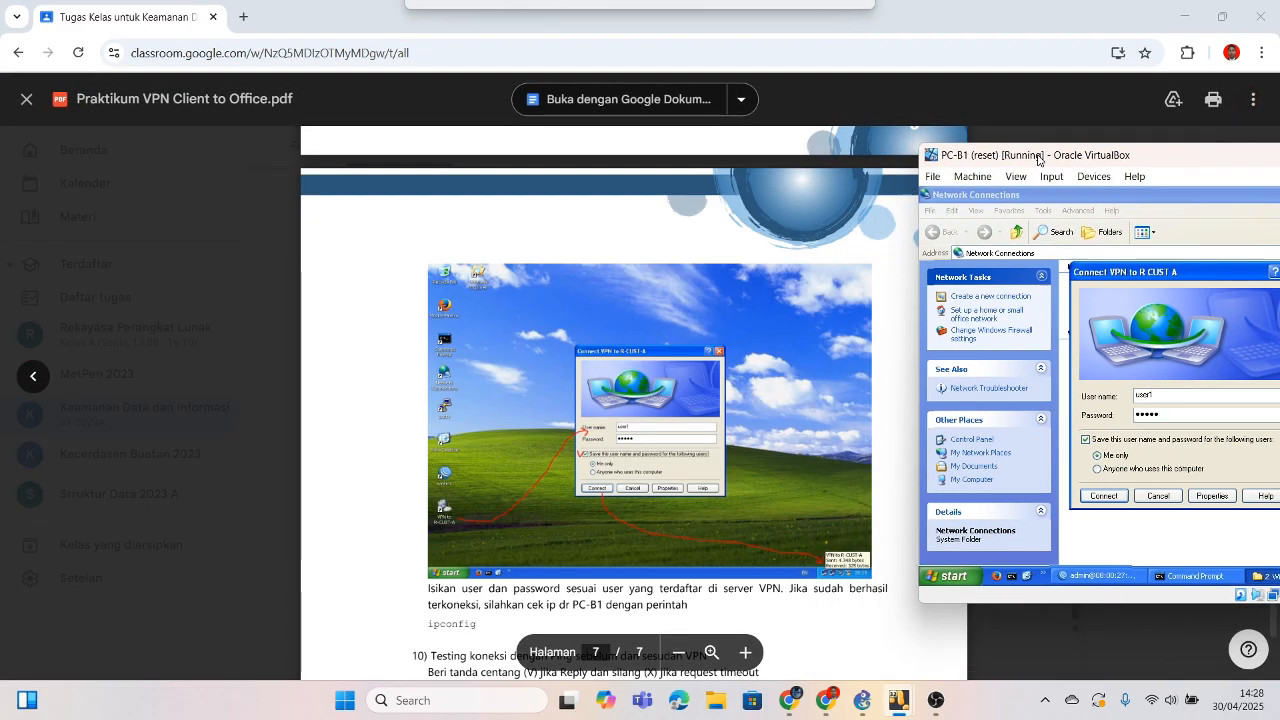
click(1121, 497)
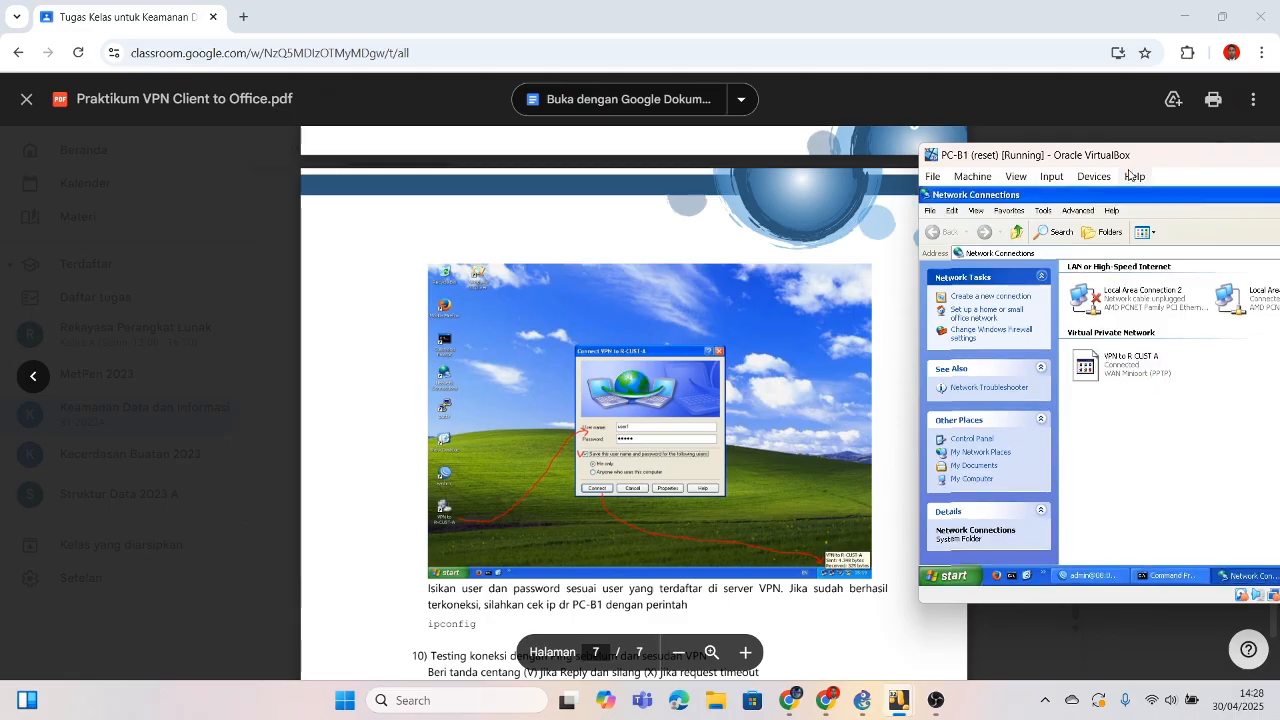
drag(1140, 156, 934, 158)
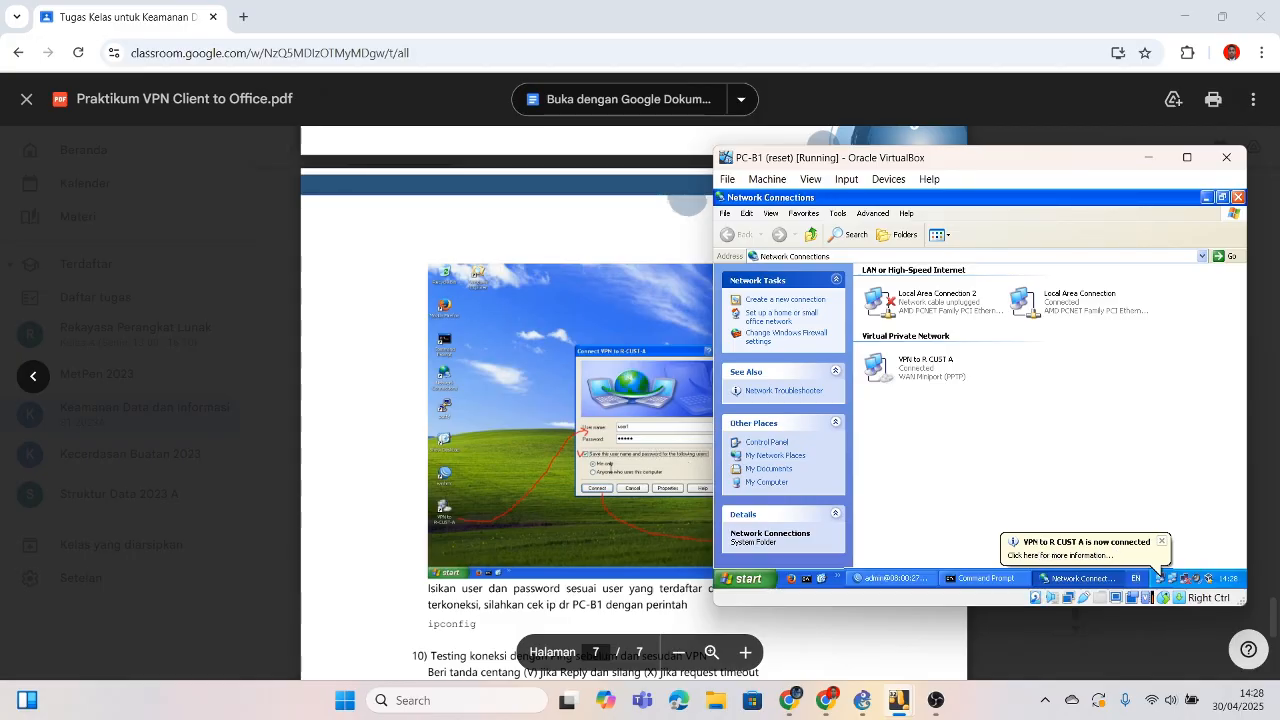
click(615, 464)
Step: Scroll the module to page 7's step 10 ping and step 11 traceroute tables
scroll(609, 464, down, 3)
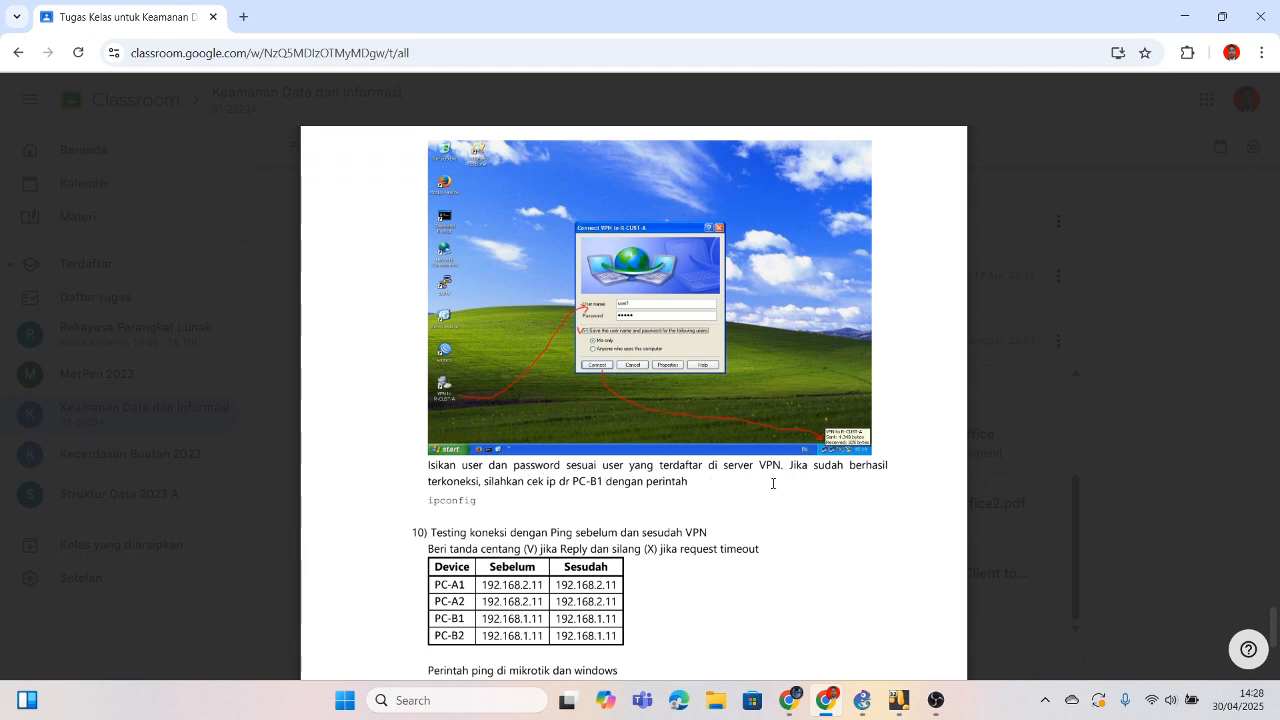
scroll(776, 485, down, 5)
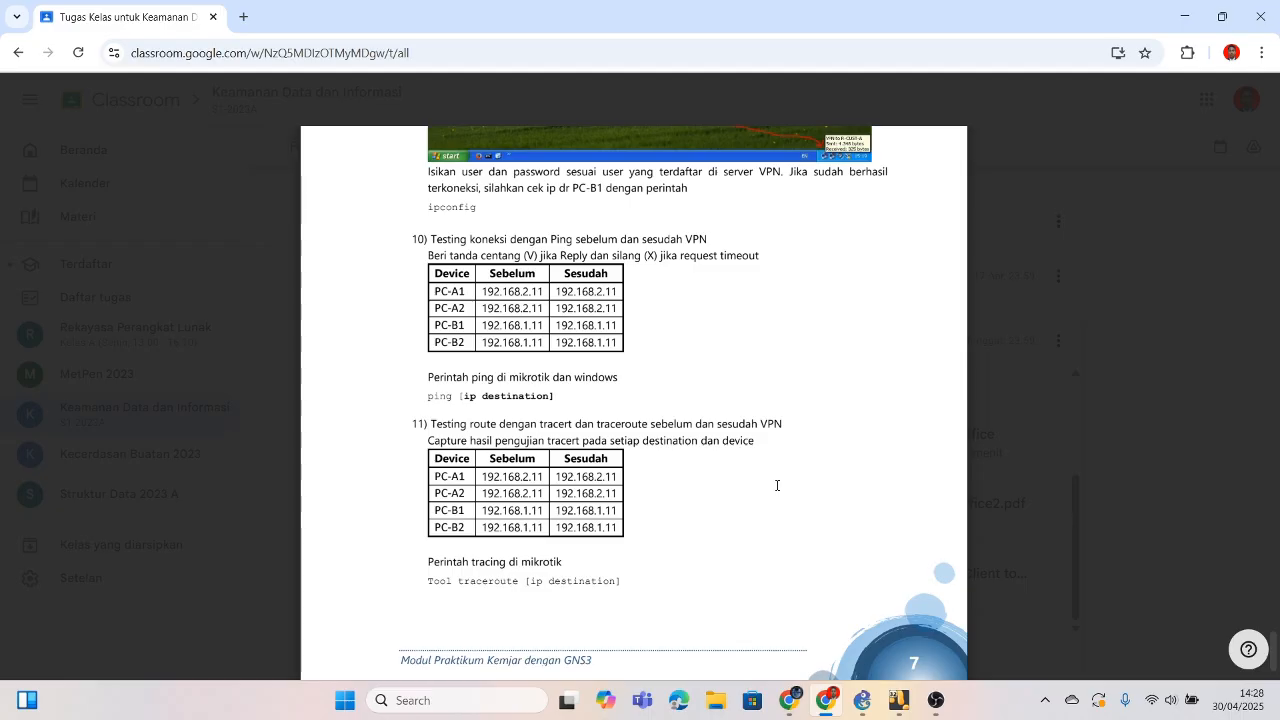
scroll(777, 485, up, 1)
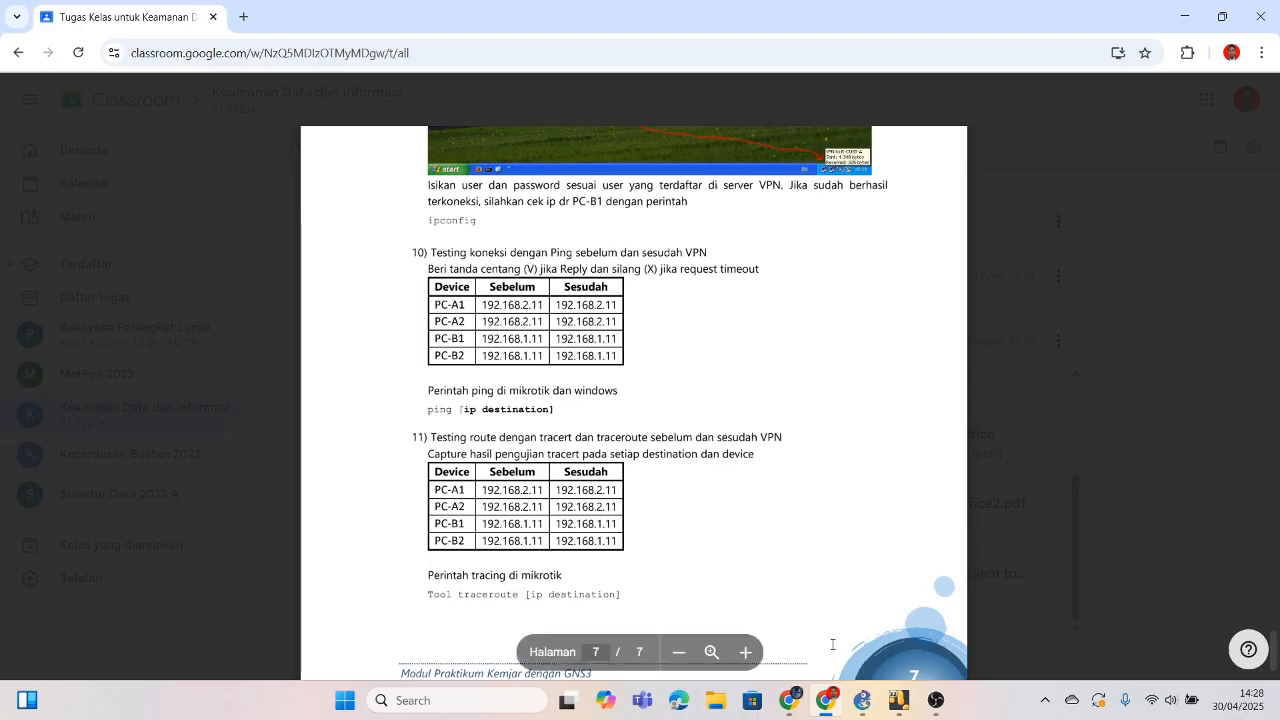
Step: Switch to PC-A1, minimize WinBox, and restore its Command Prompt window
mouse_move(895, 712)
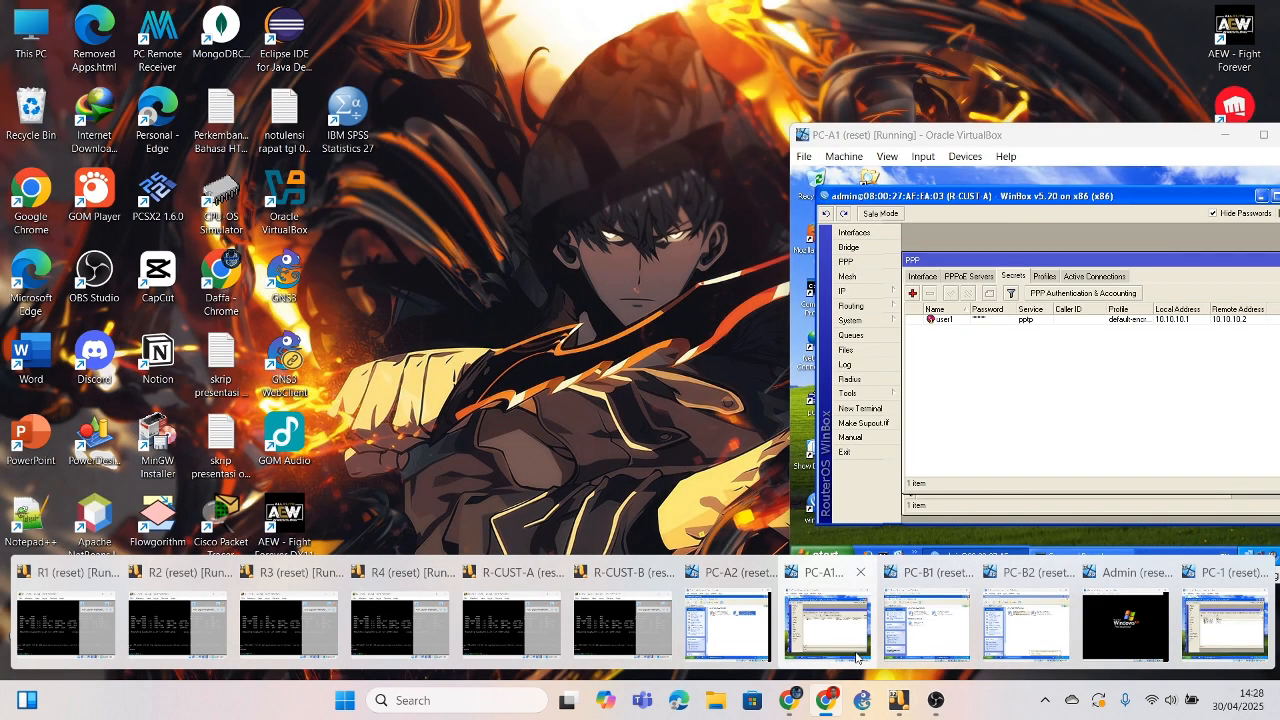
click(857, 652)
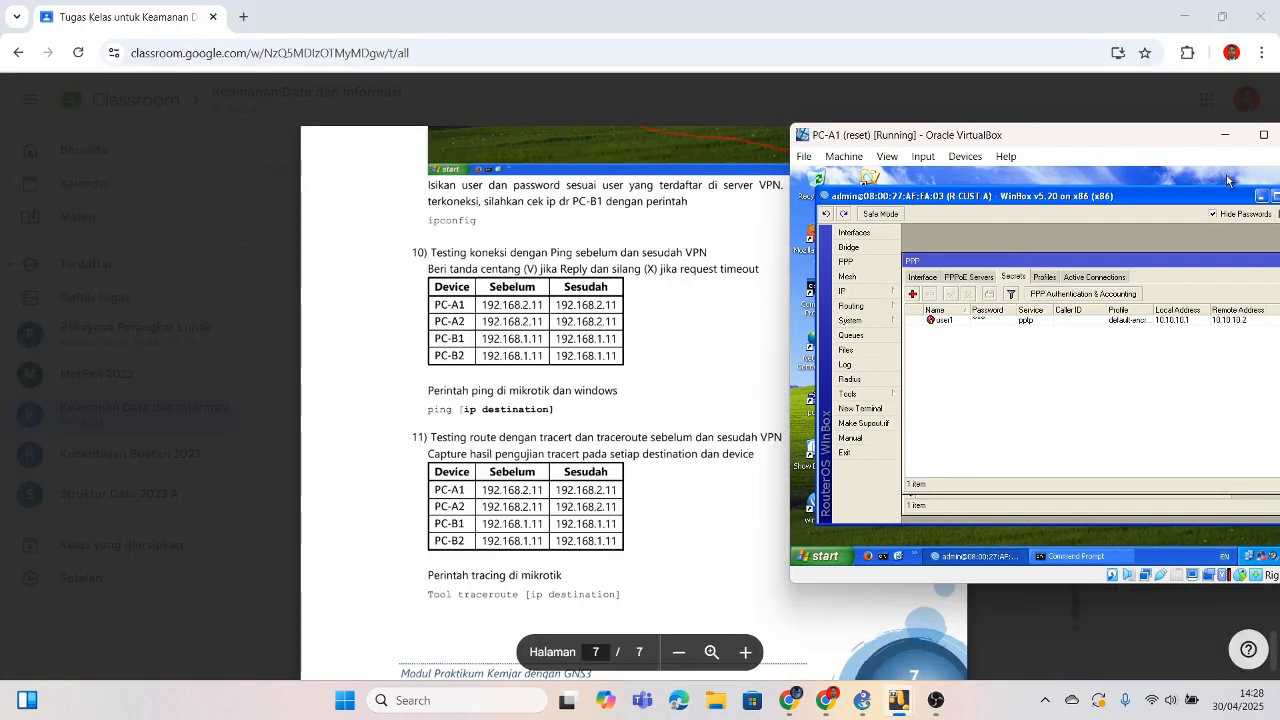
click(1260, 196)
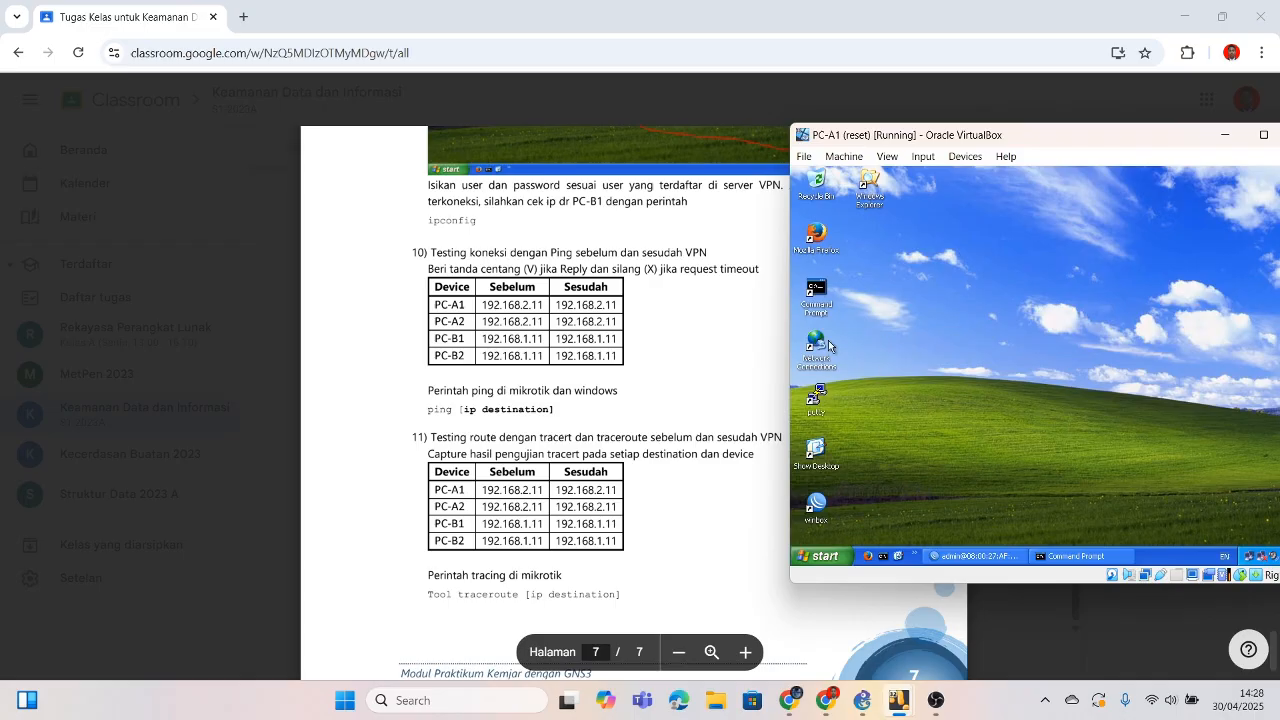
click(825, 302)
click(935, 312)
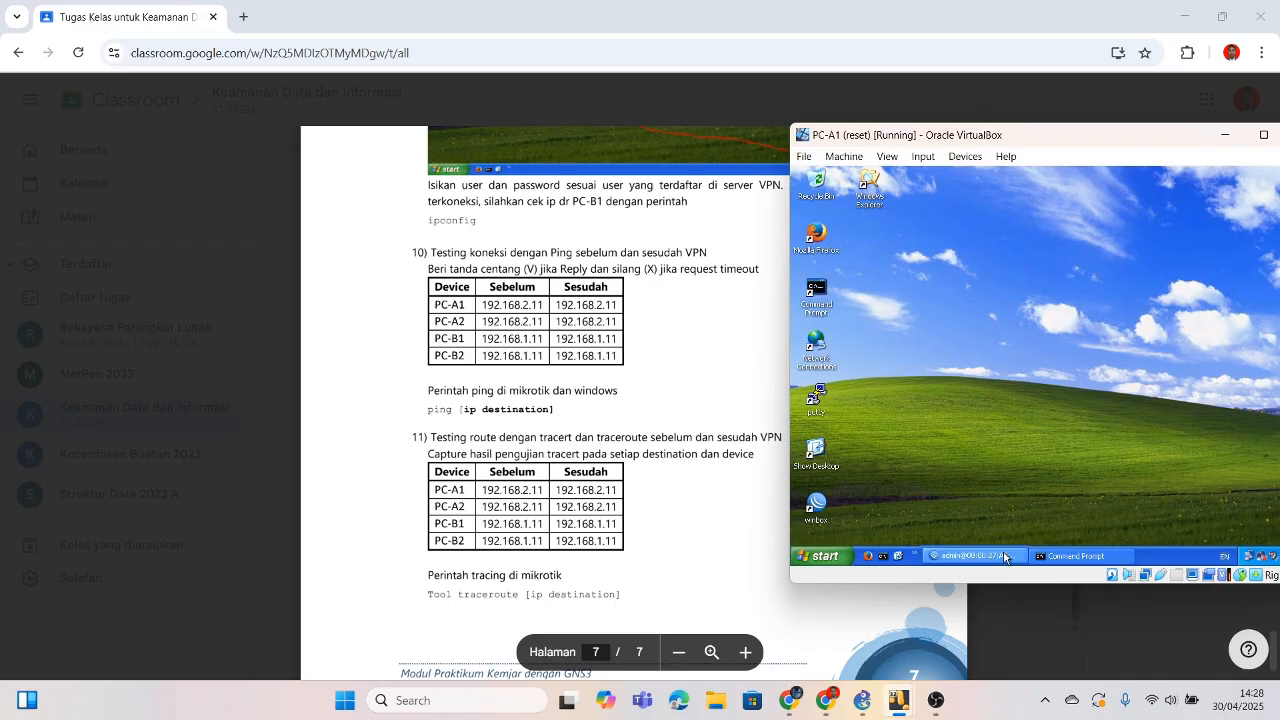
click(1068, 556)
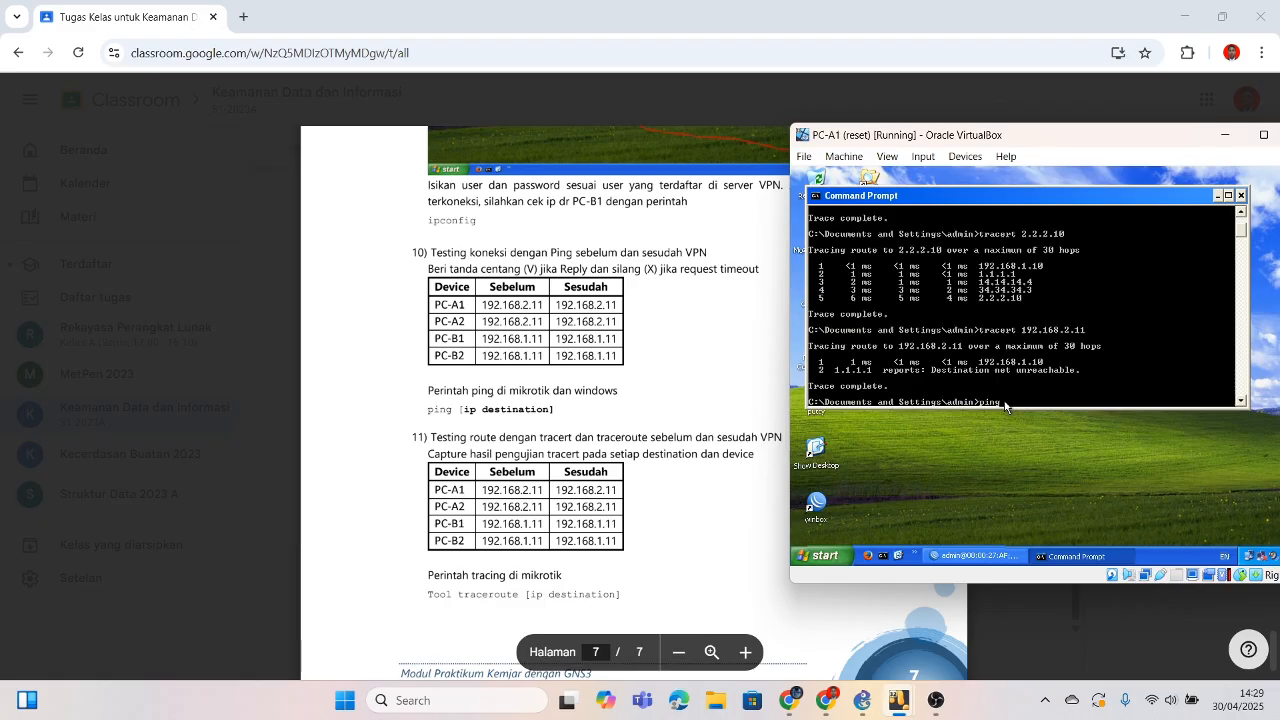
Step: Ping and then tracert 192.168.2.11 from PC-A1; both report destination net unreachable
text(192.168.2.11)
key(Return)
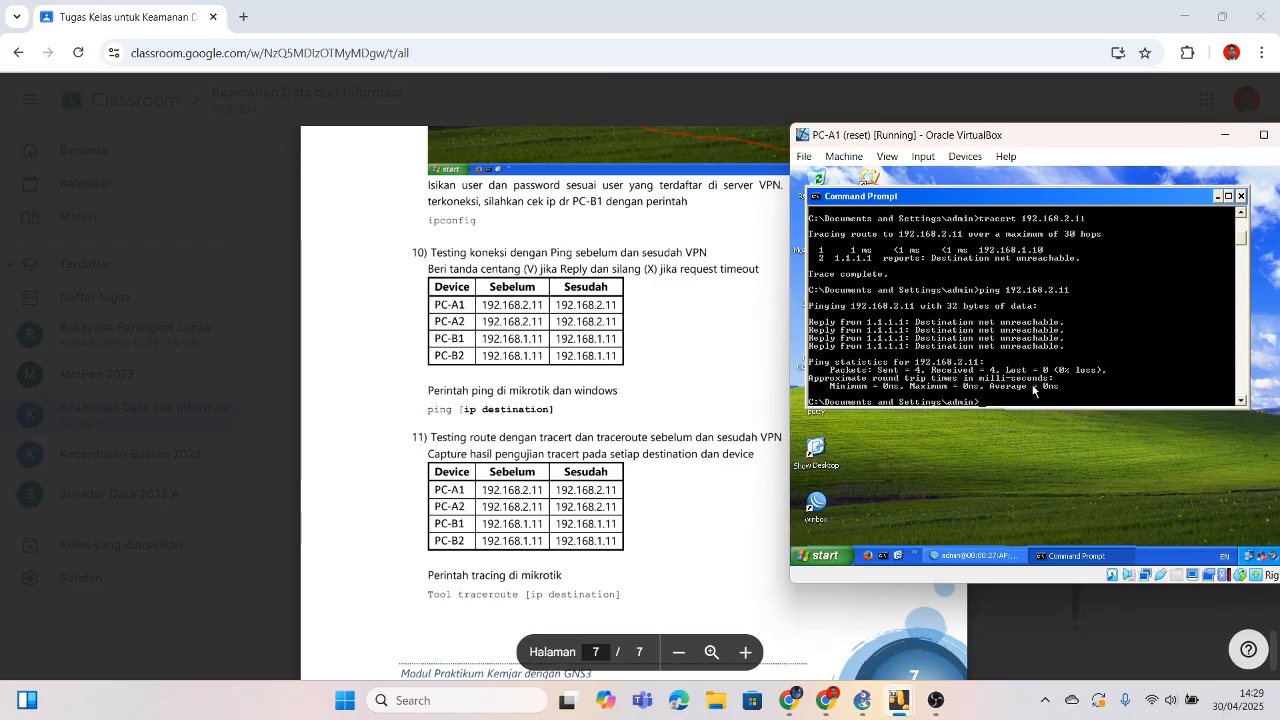
key(Up)
key(Up)
key(Return)
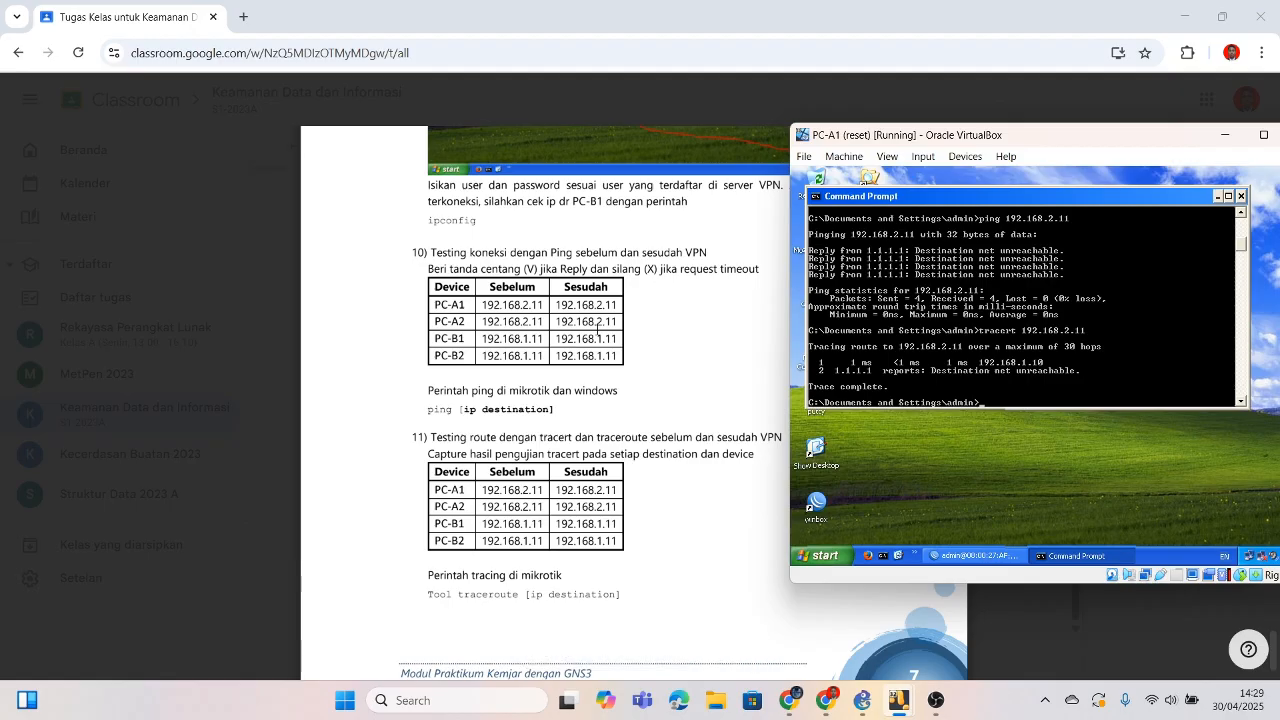
Step: Switch to PC-B1, minimize Network Connections, and restore its Command Prompt
mouse_move(903, 712)
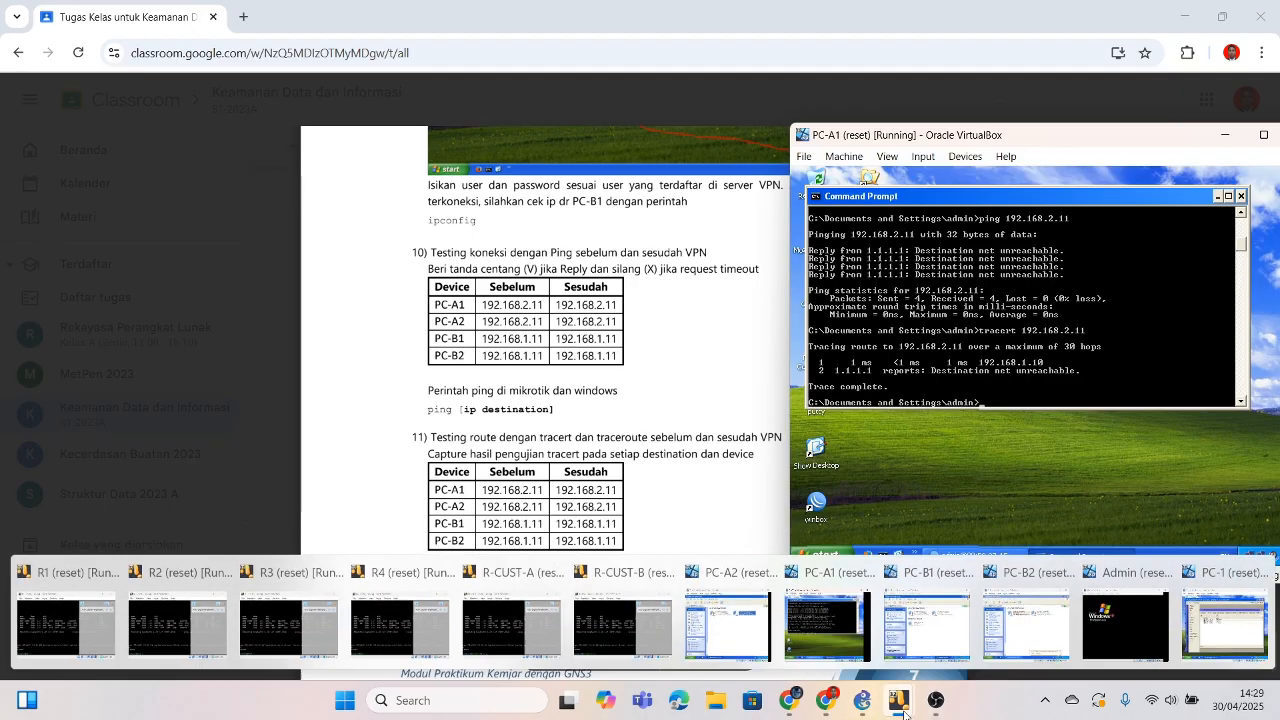
click(925, 625)
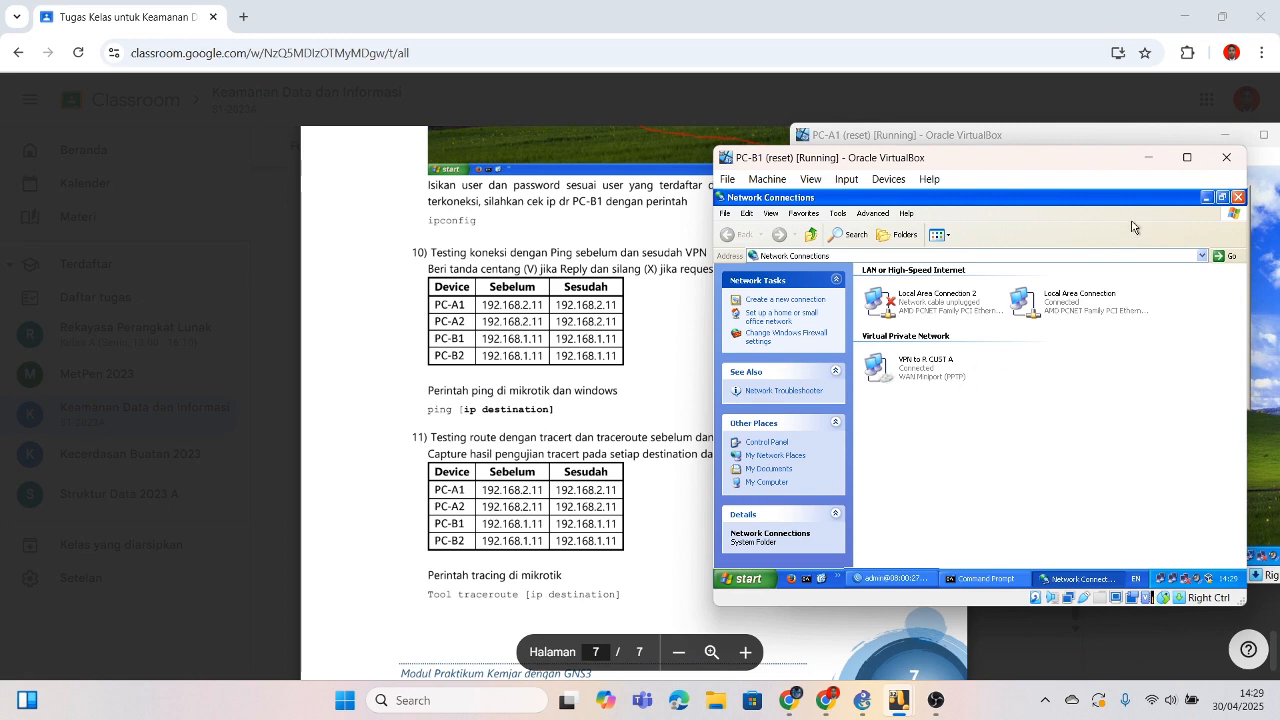
click(1206, 197)
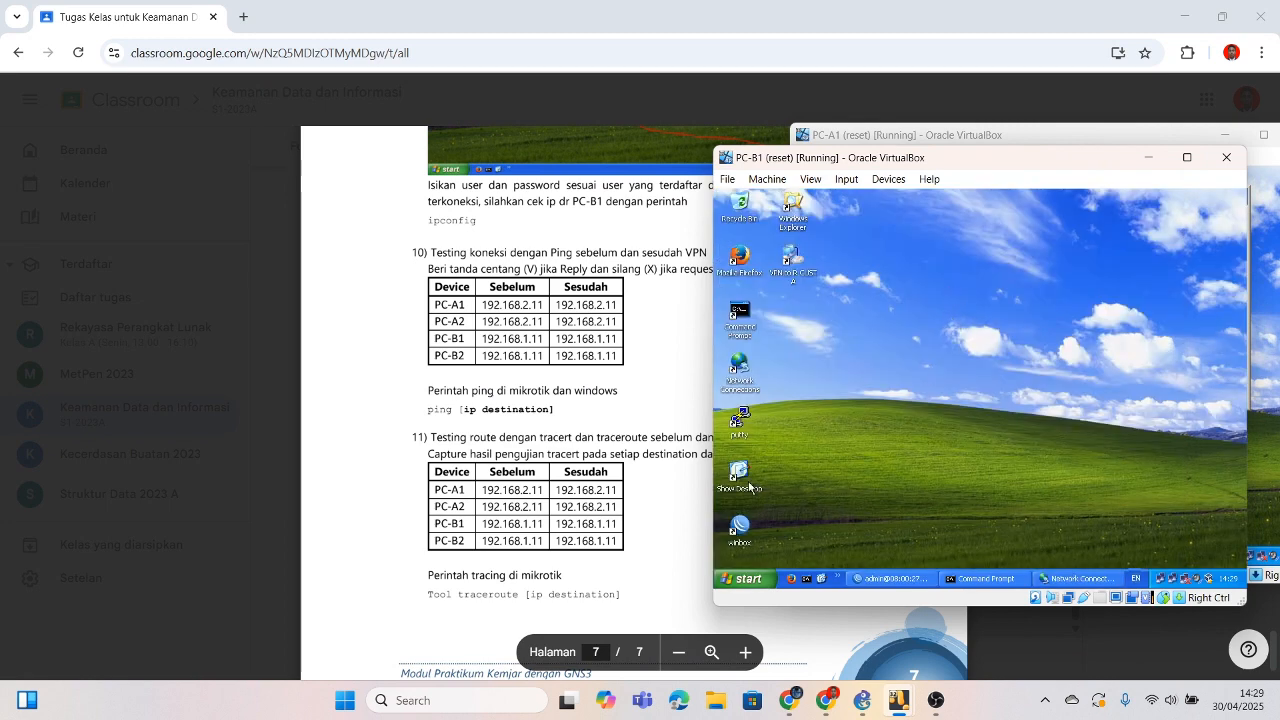
click(984, 578)
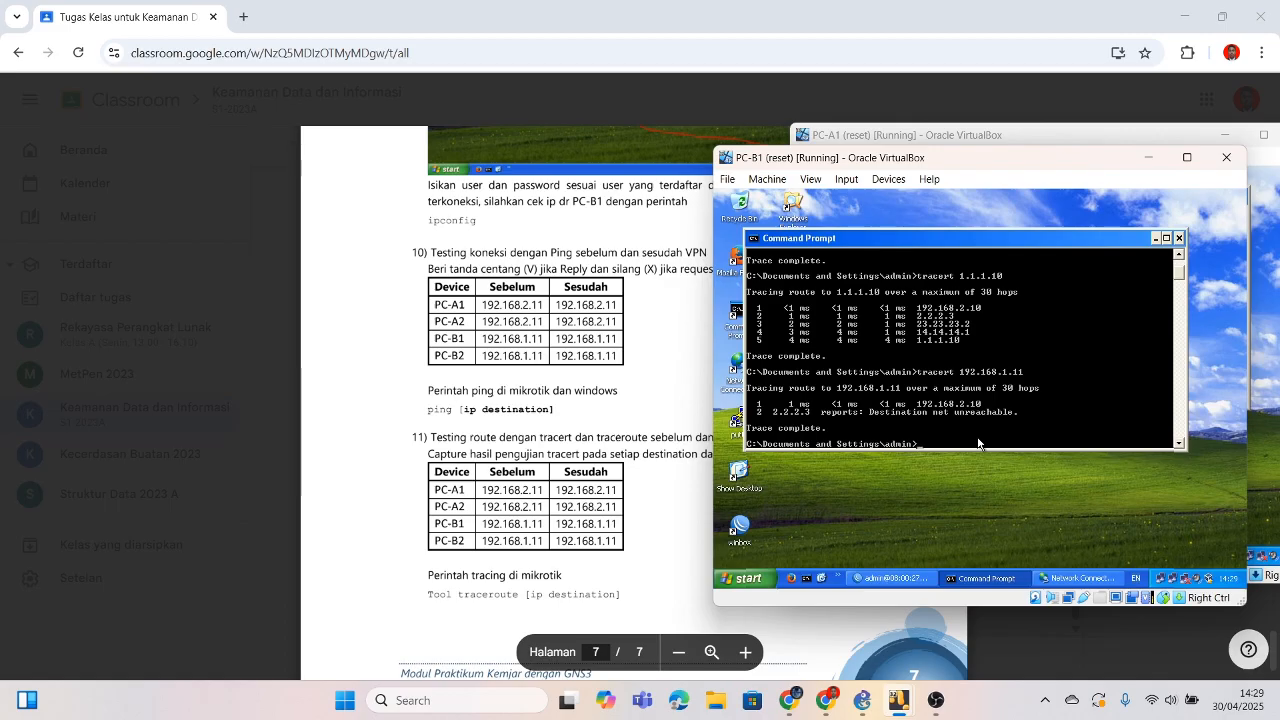
Step: Ping and tracert 192.168.1.11 from PC-B1, reaching it in two hops via 10.10.10.1
text(ping 192.168.)
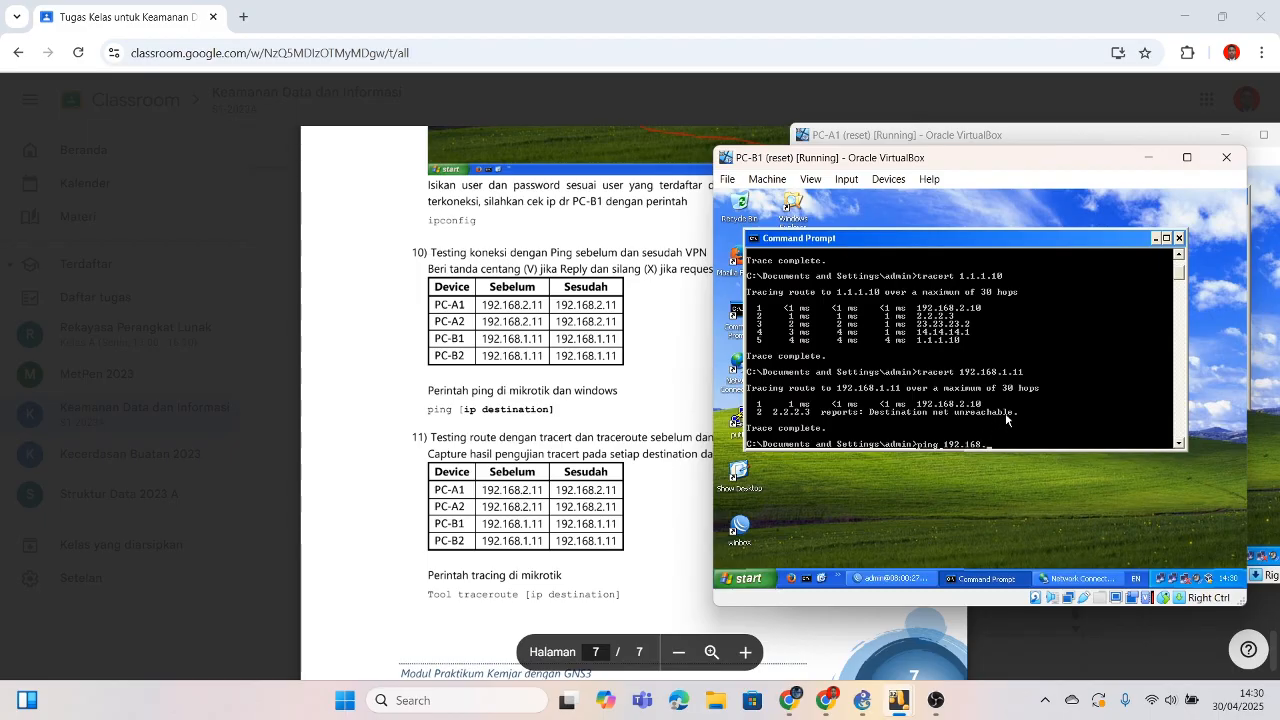
key(BackSpace)
key(BackSpace)
key(BackSpace)
key(BackSpace)
key(BackSpace)
key(BackSpace)
key(BackSpace)
key(BackSpace)
key(BackSpace)
key(BackSpace)
text(192.168.1.11)
key(Return)
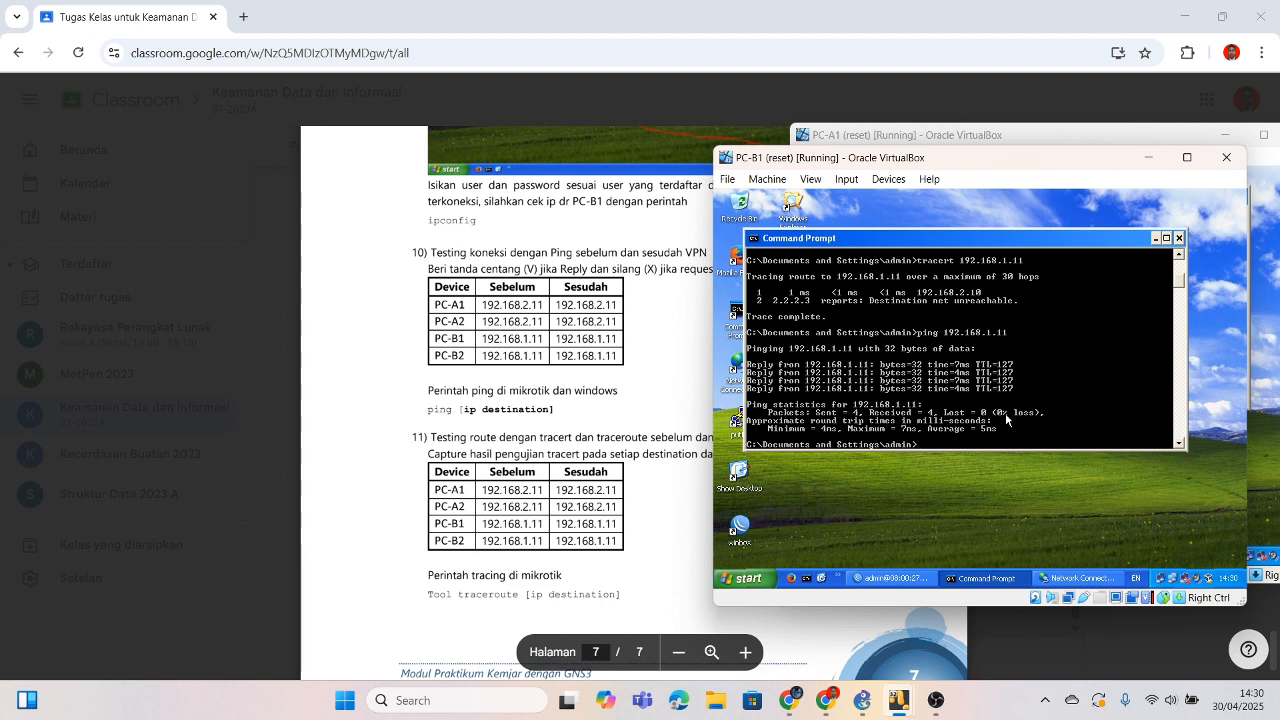
text(tracert 192.)
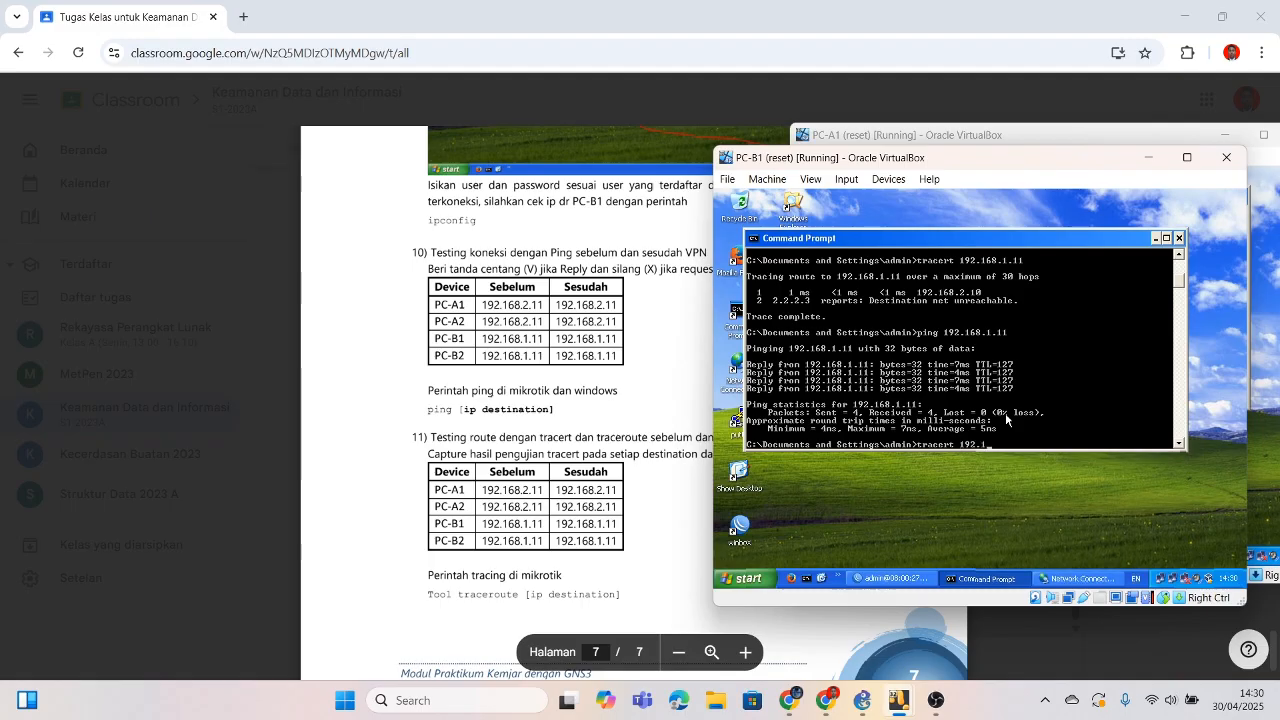
text(168.1.11)
key(Return)
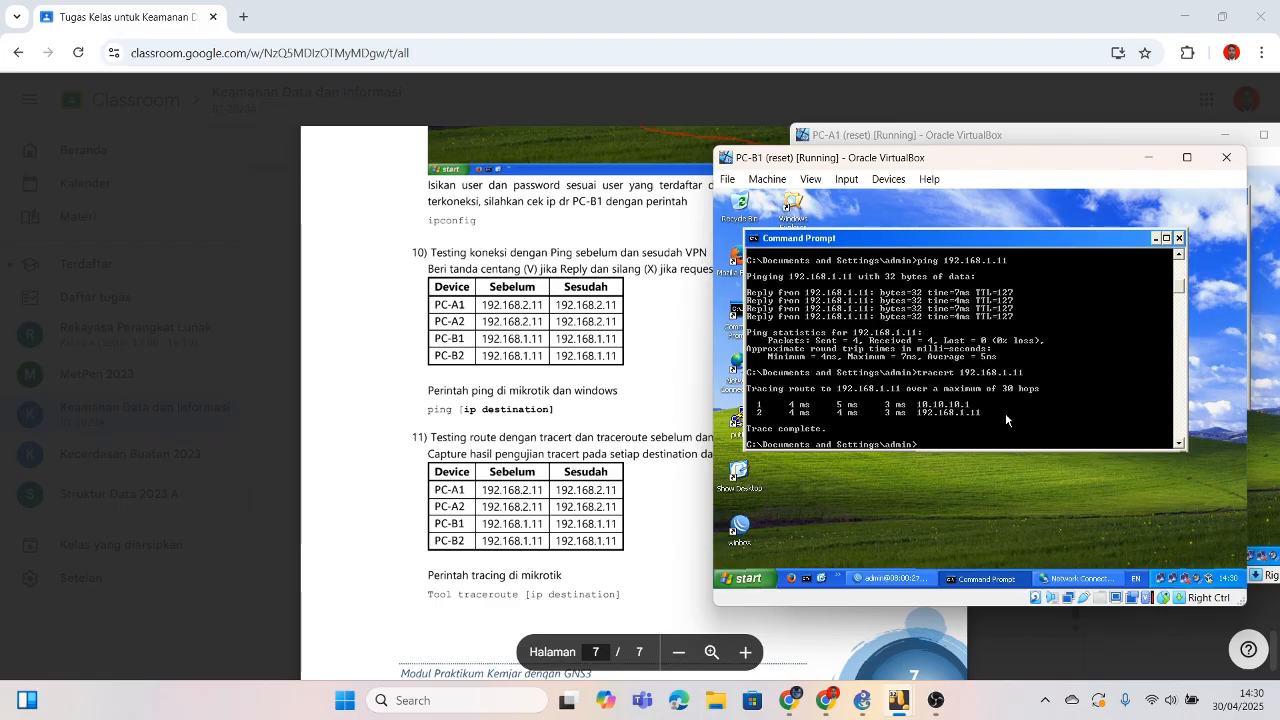
scroll(1005, 412, down, 1)
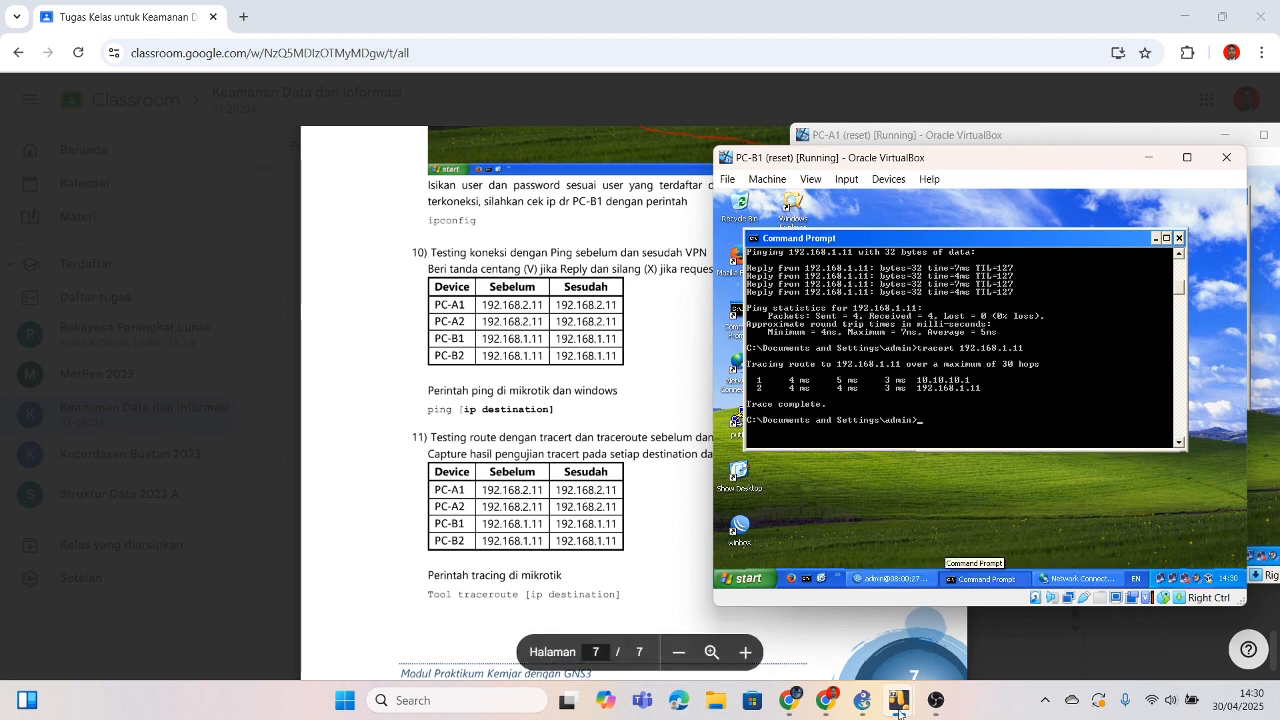
mouse_move(900, 700)
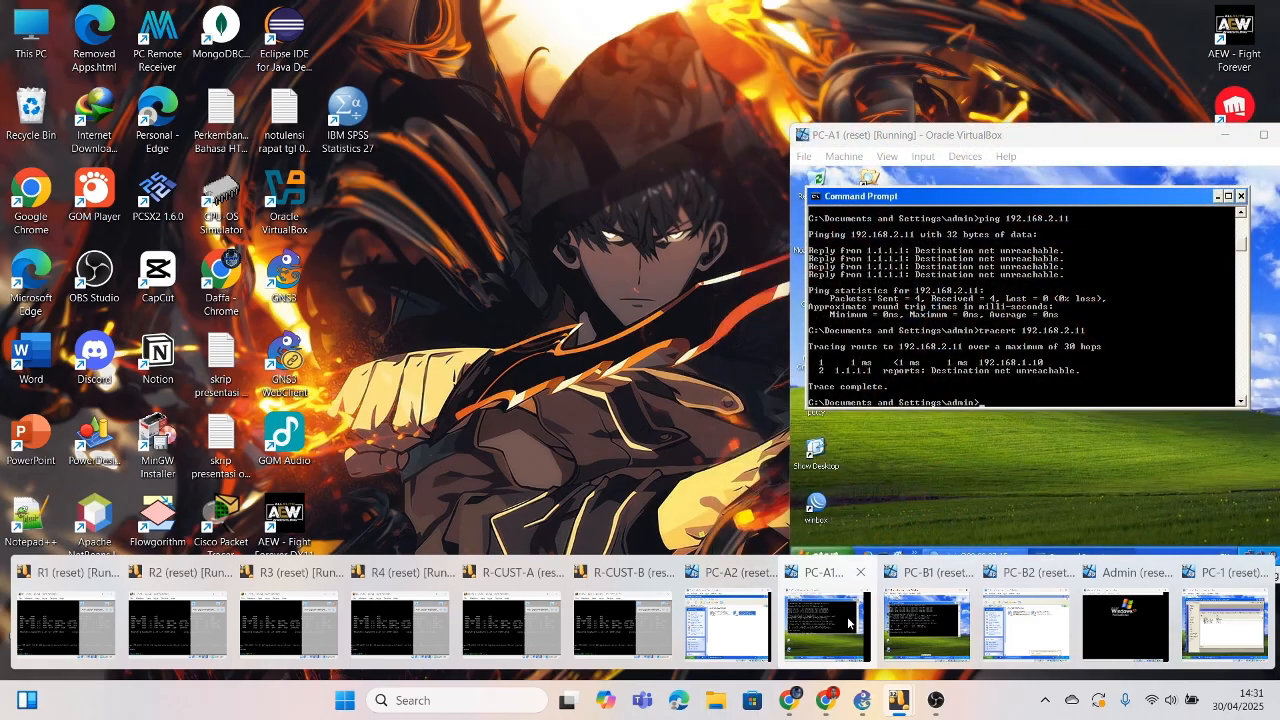
Step: Switch to PC-A2, minimize Network Connections, and open a Command Prompt
click(727, 625)
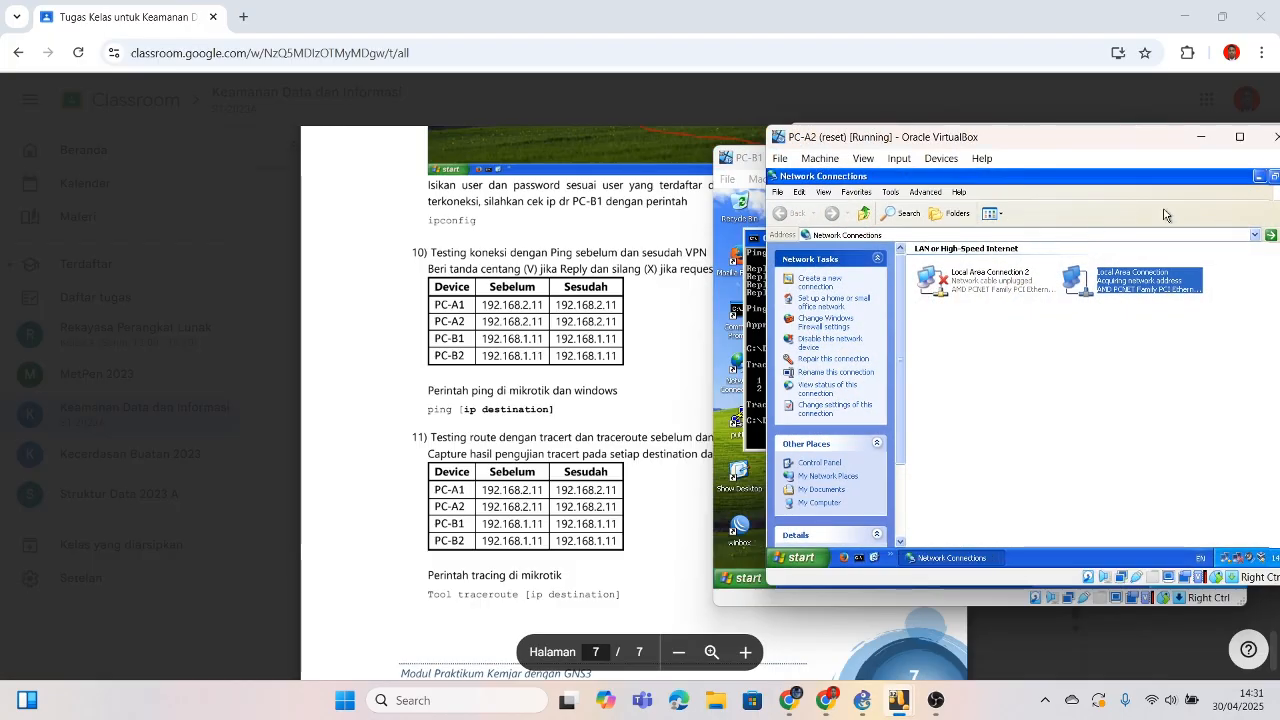
click(1258, 176)
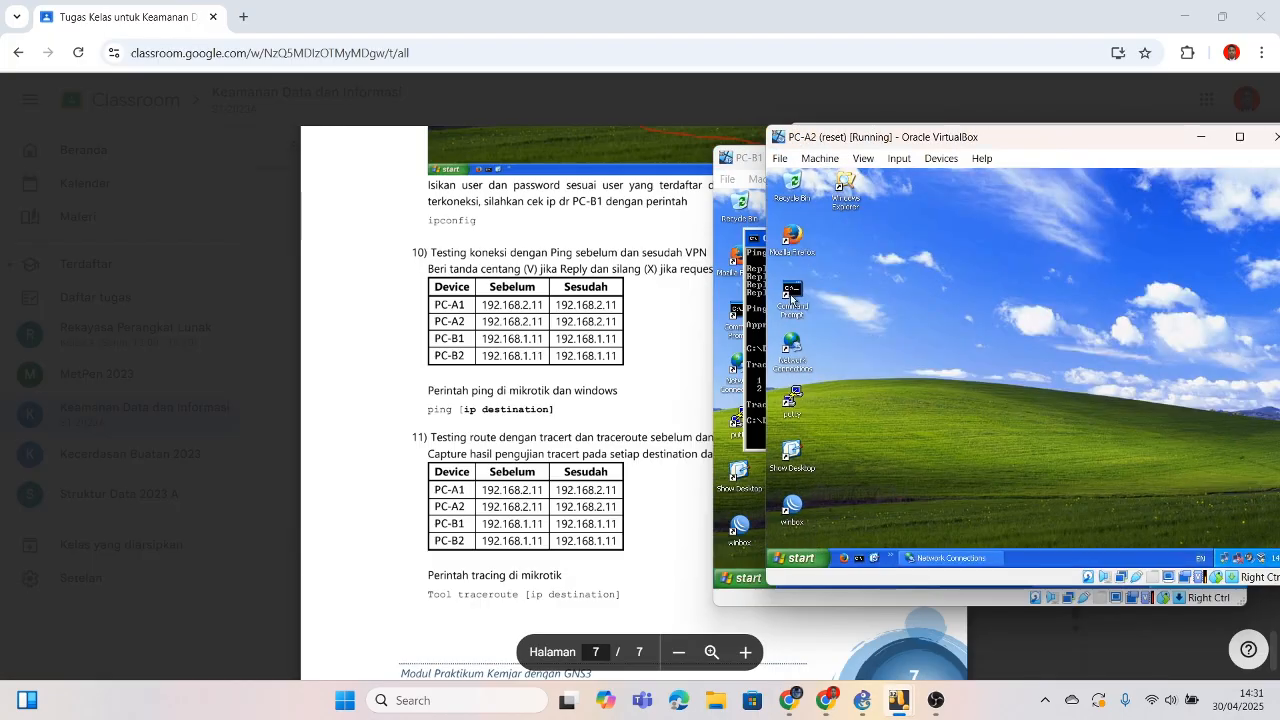
double_click(799, 297)
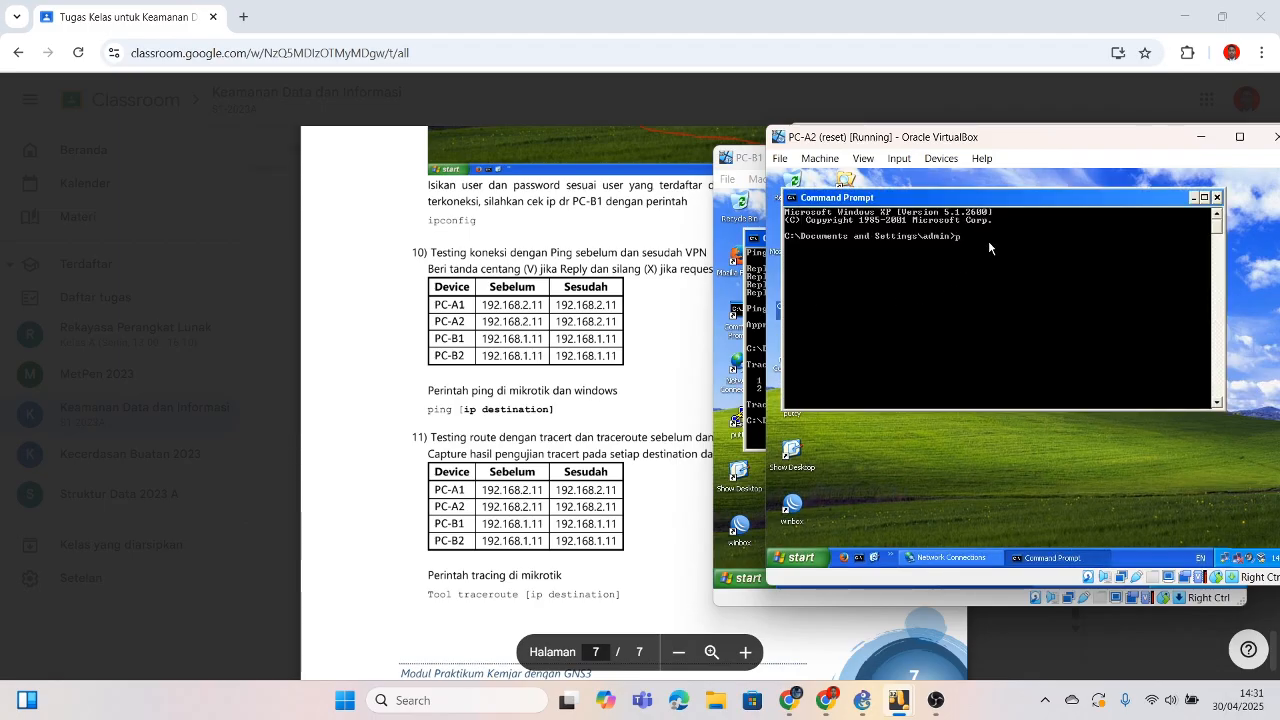
Step: Run tracert 192.168.2.11 on PC-A2, then close the prompt and minimize the VM
text(p)
key(BackSpace)
text(tracert 192.168)
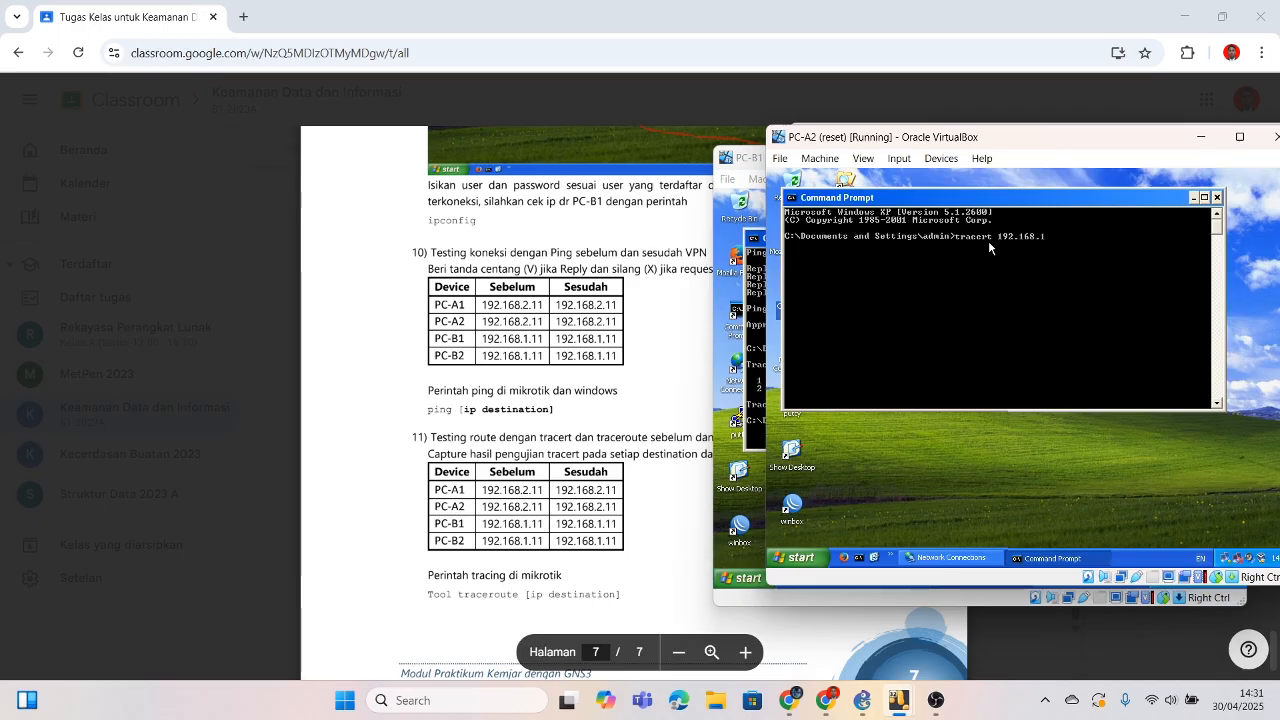
text(.2.11)
key(Return)
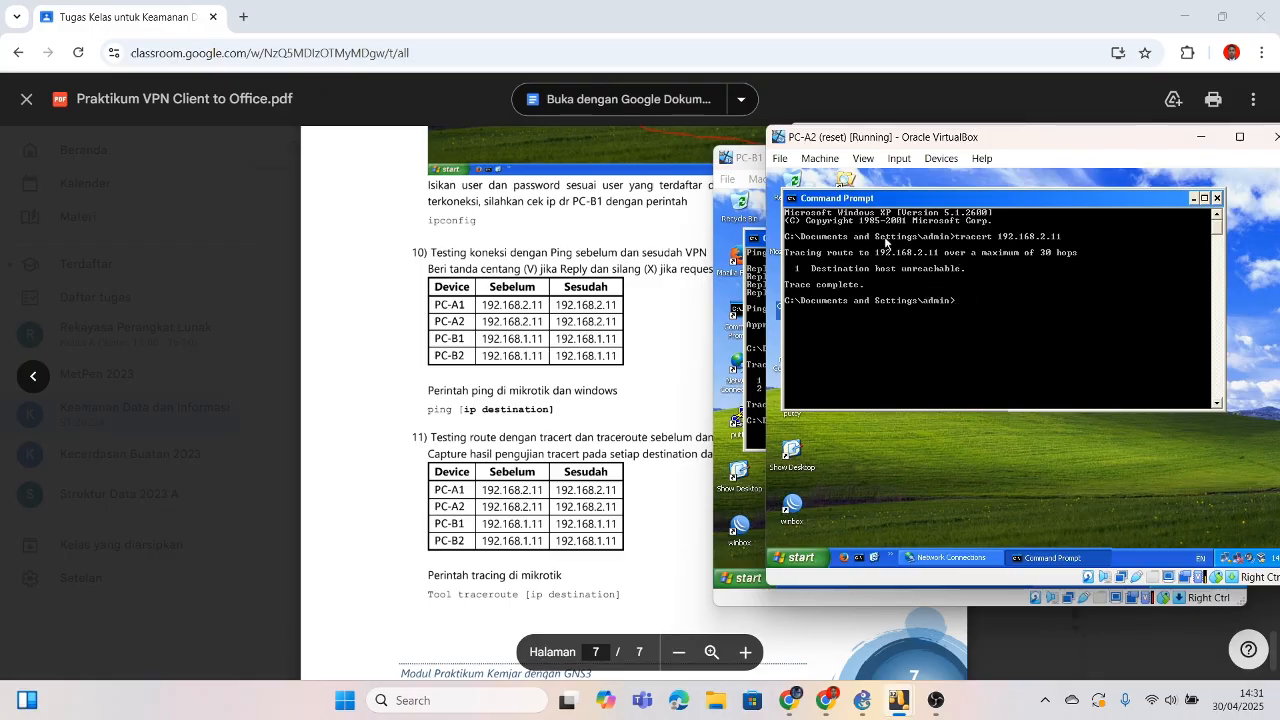
click(1216, 198)
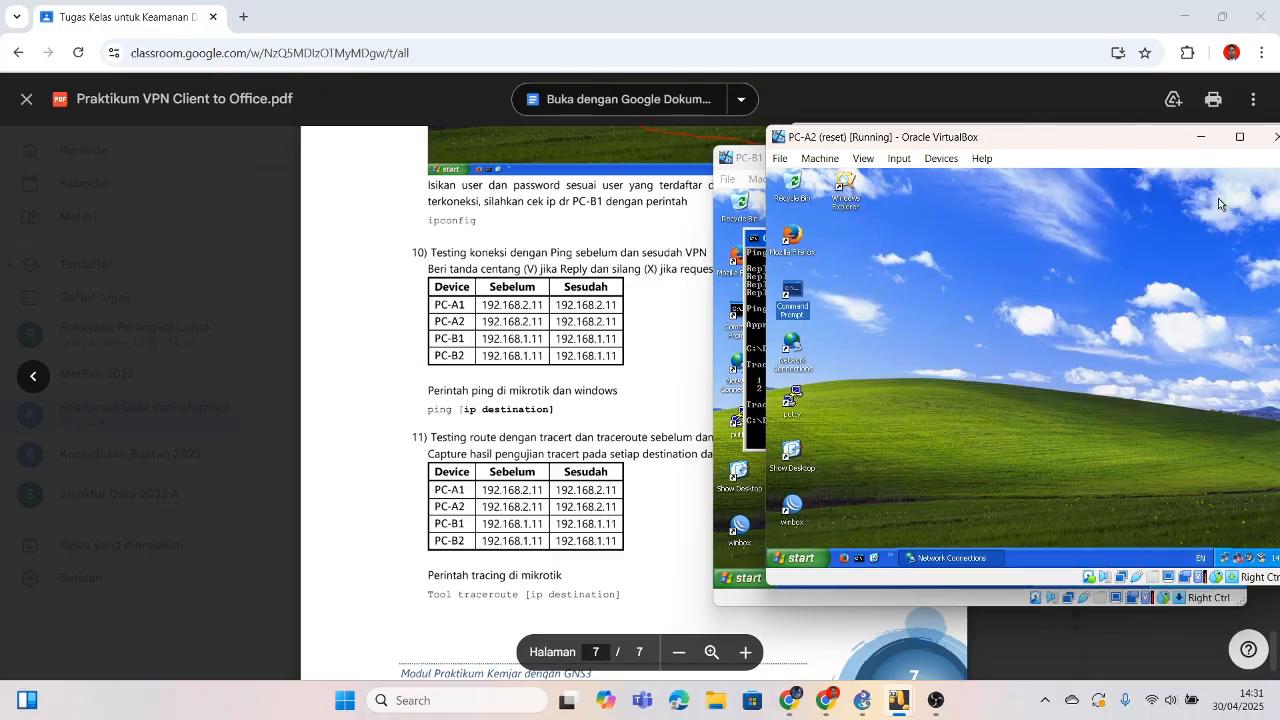
click(1201, 137)
Step: Switch to PC-B2, minimize Network Connections, and open a Command Prompt
mouse_move(903, 706)
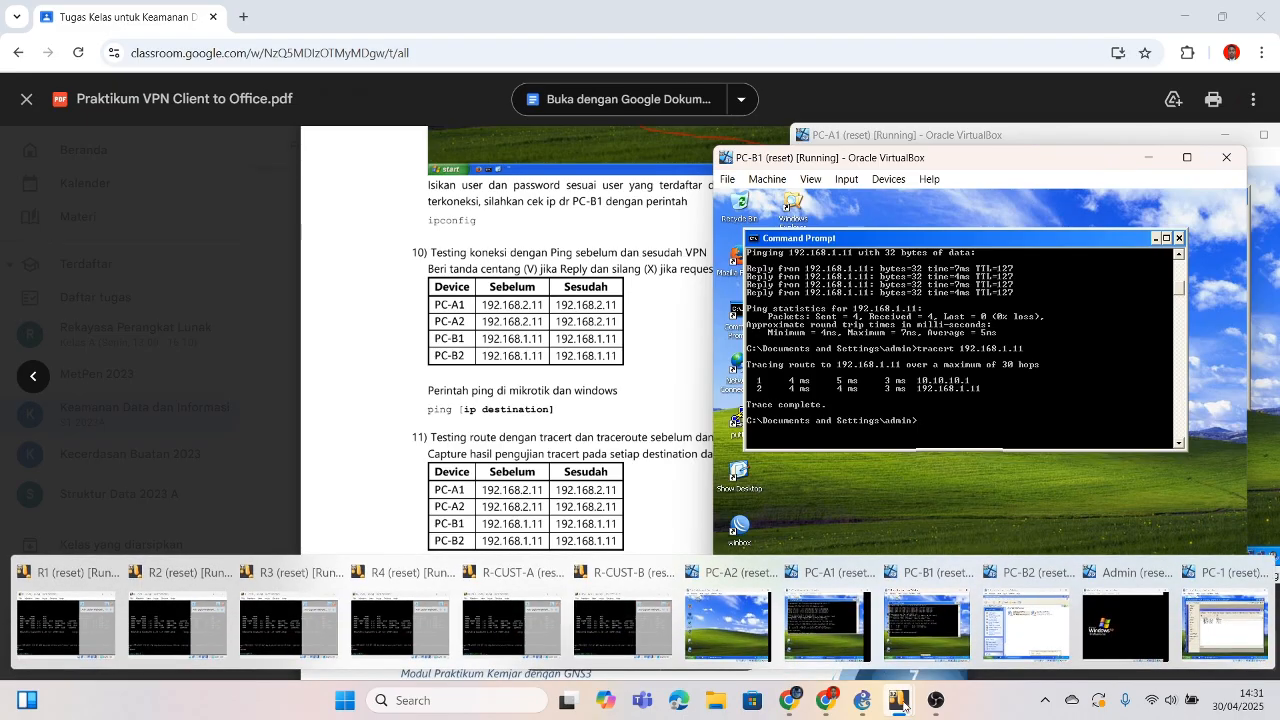
mouse_move(1016, 610)
click(1018, 607)
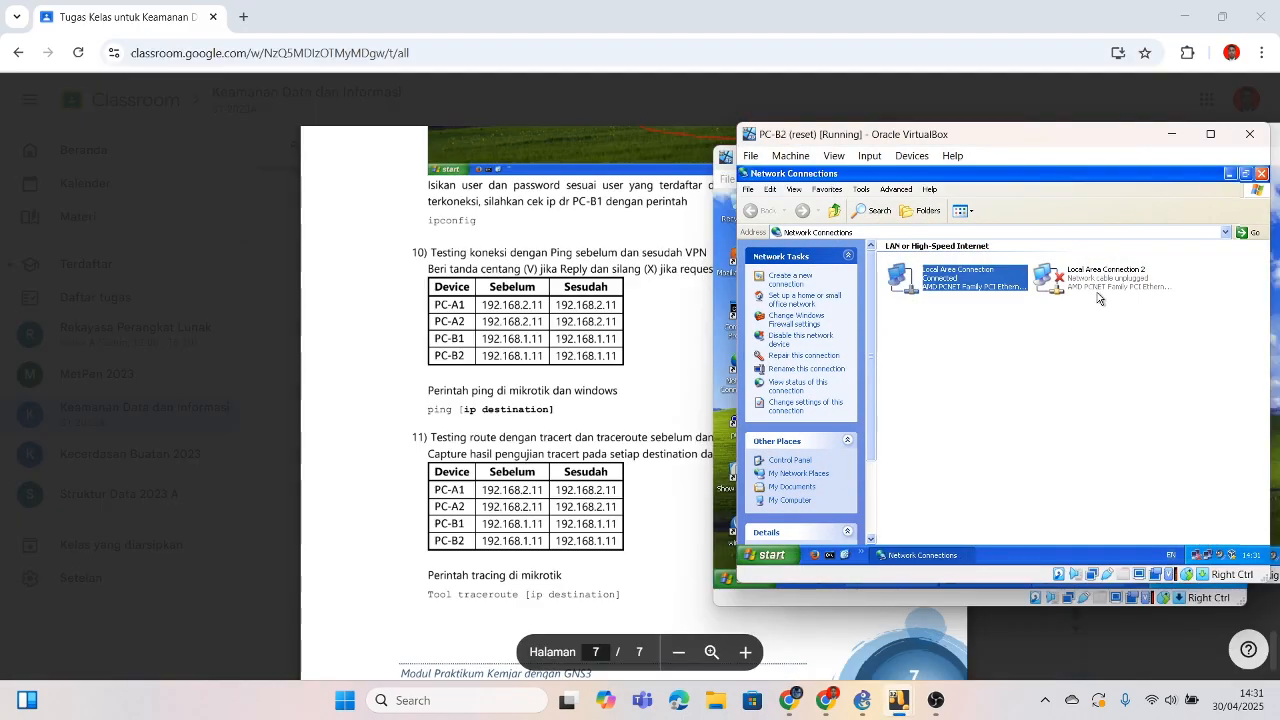
click(1228, 175)
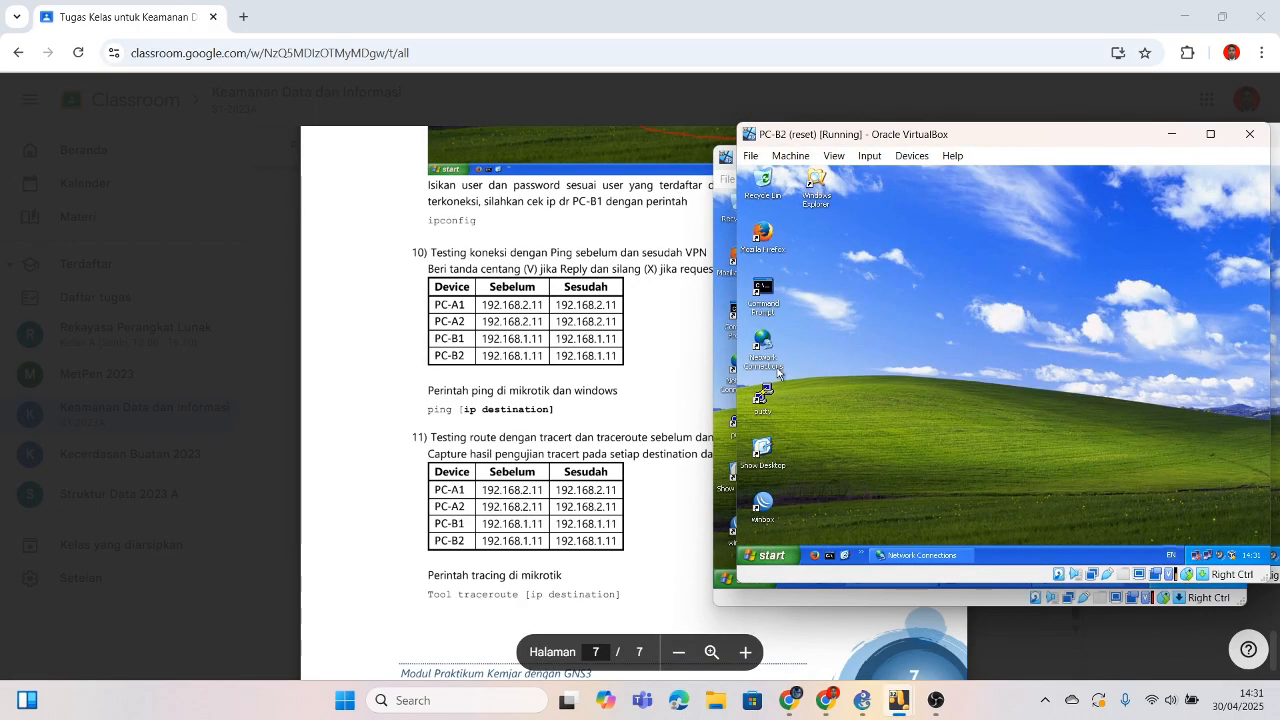
double_click(762, 305)
Step: Ping 192.168.1.11 from PC-B2, then minimize the VM and return to the module PDF
text(ping 192.168)
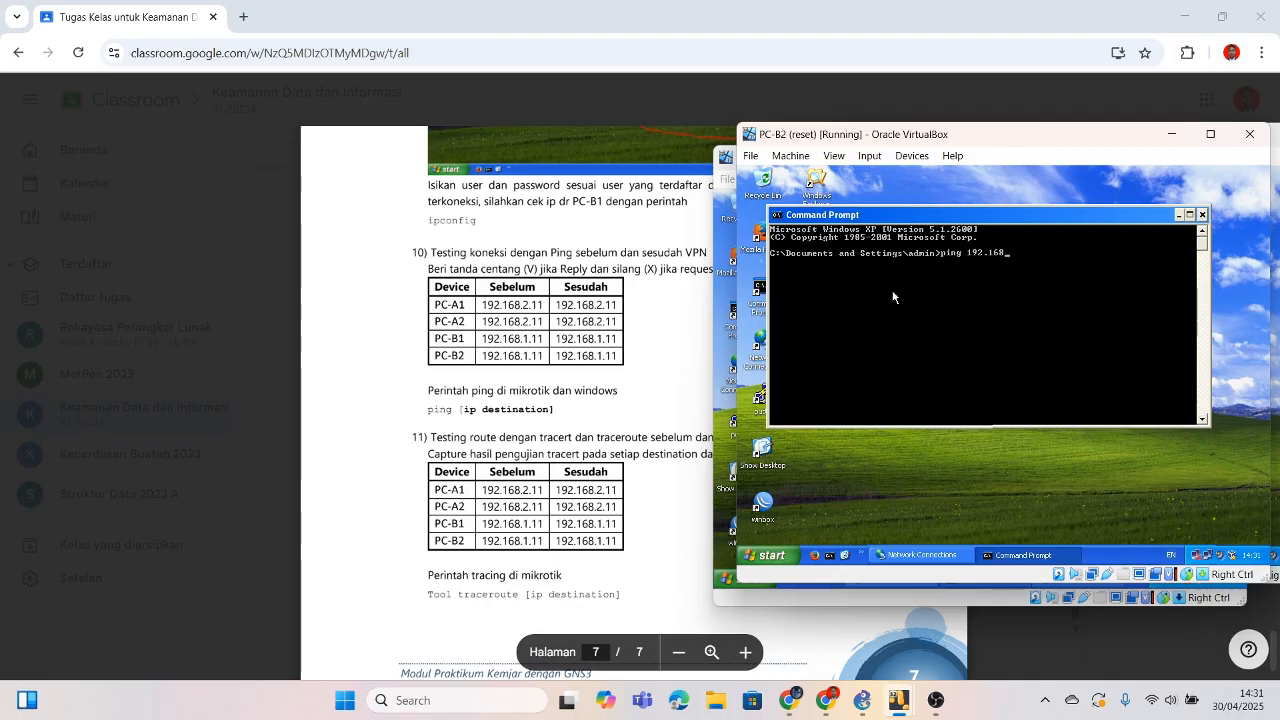
text(.1.11)
key(Return)
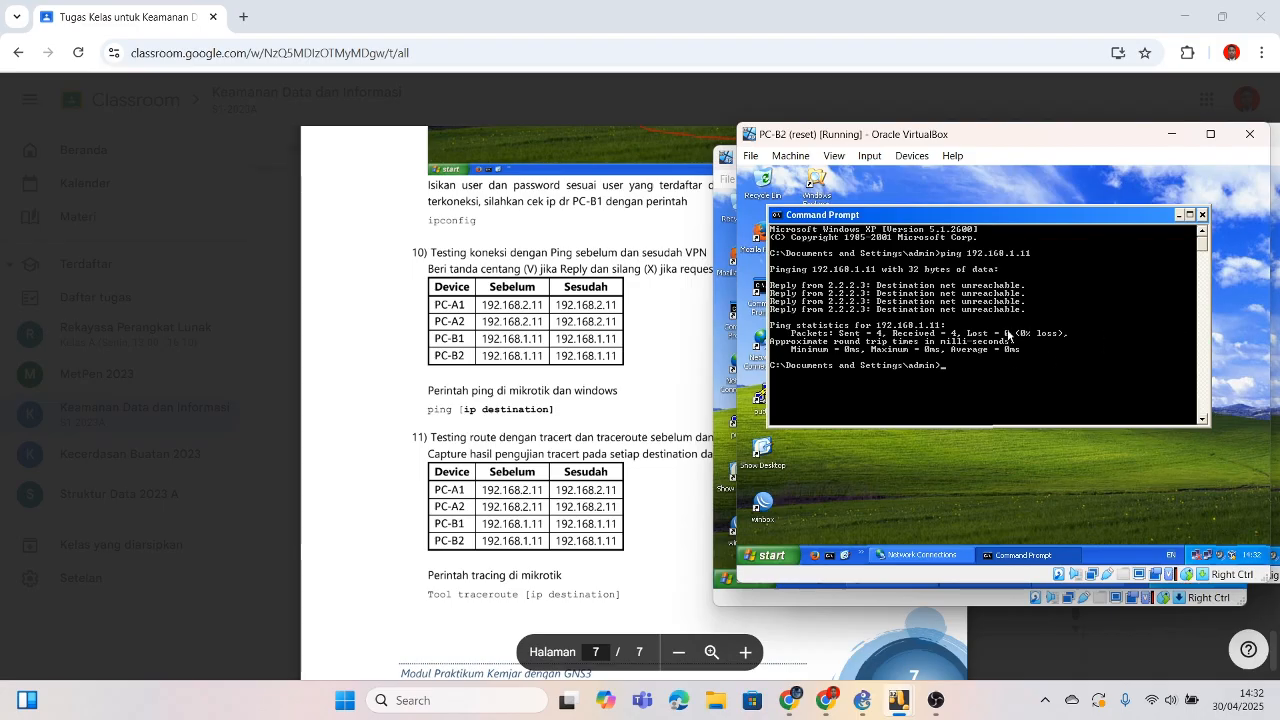
click(934, 492)
click(1172, 133)
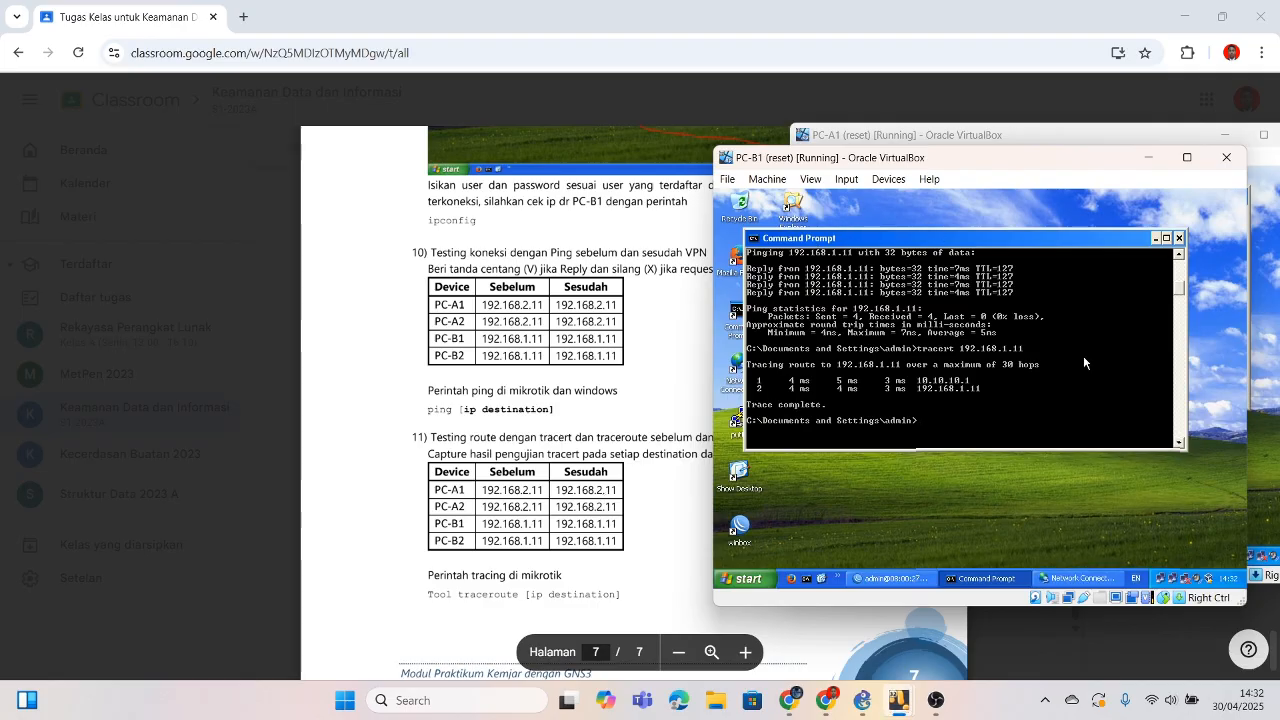
click(625, 299)
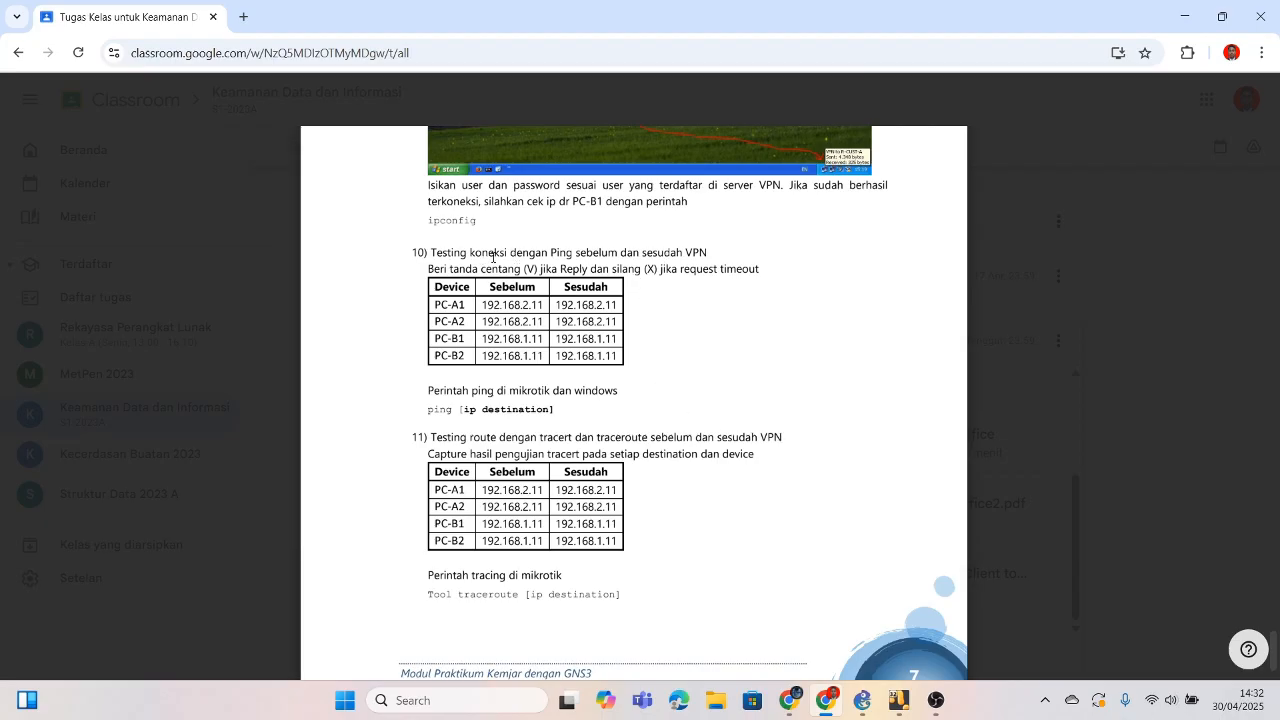
Step: Scroll the module PDF through the section 10 and 11 ping/tracert tables, then bring PC-B2 back
key(alt+Tab)
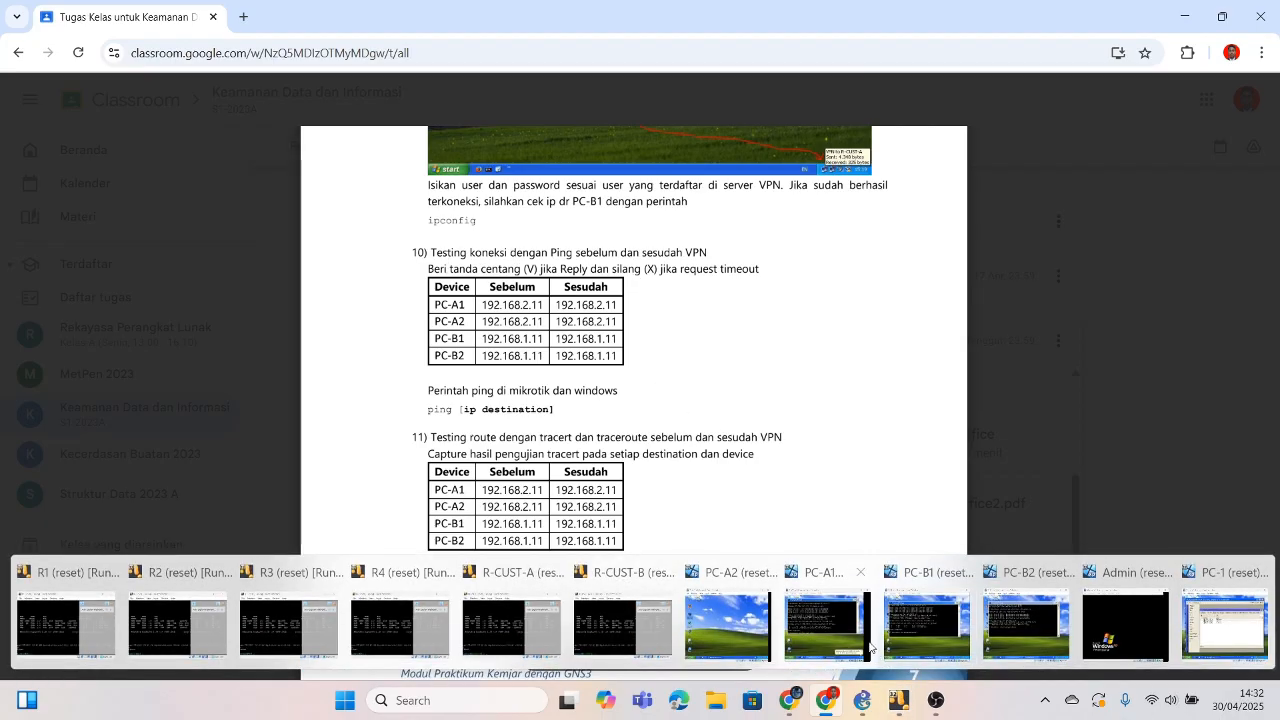
key(alt+Tab)
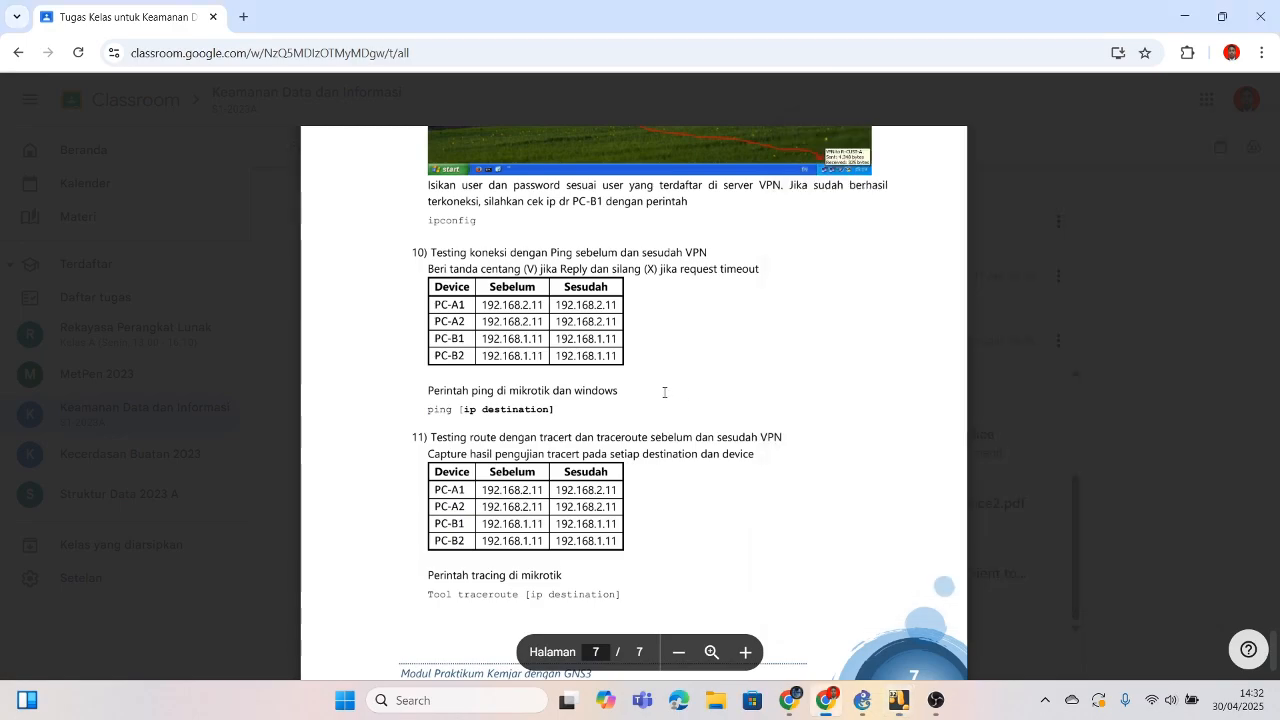
scroll(664, 392, up, 3)
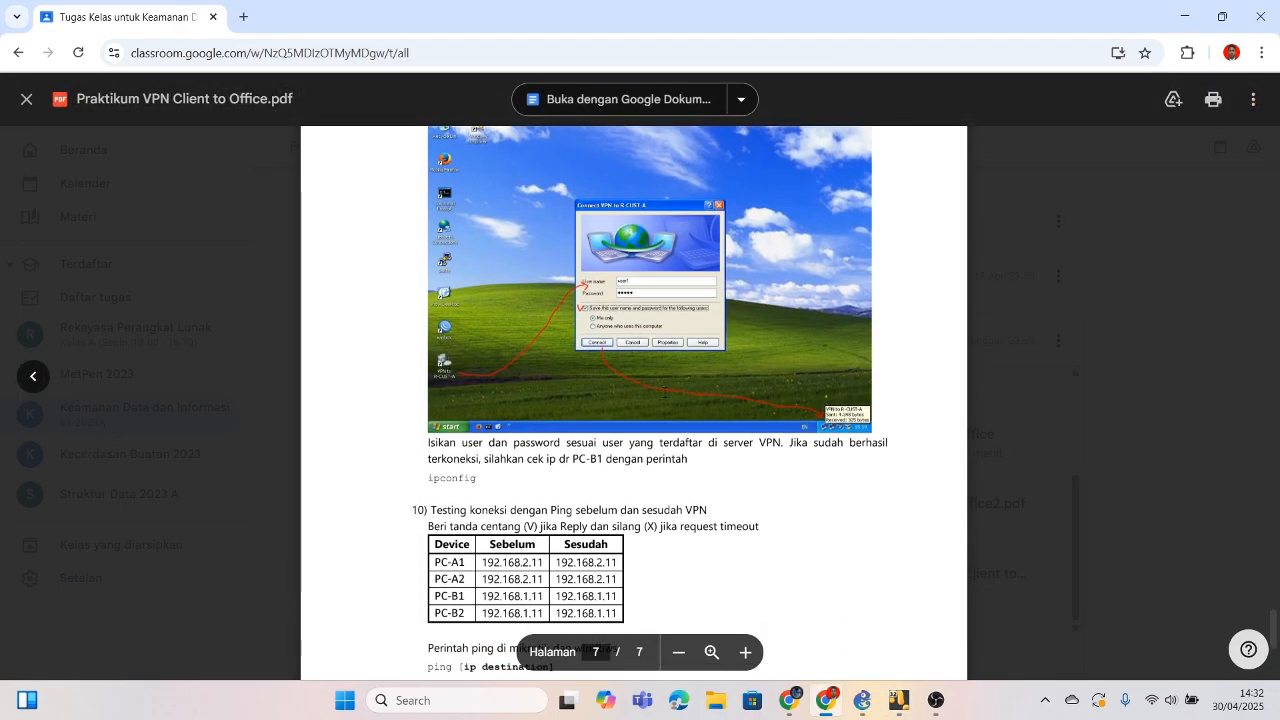
scroll(664, 392, down, 2)
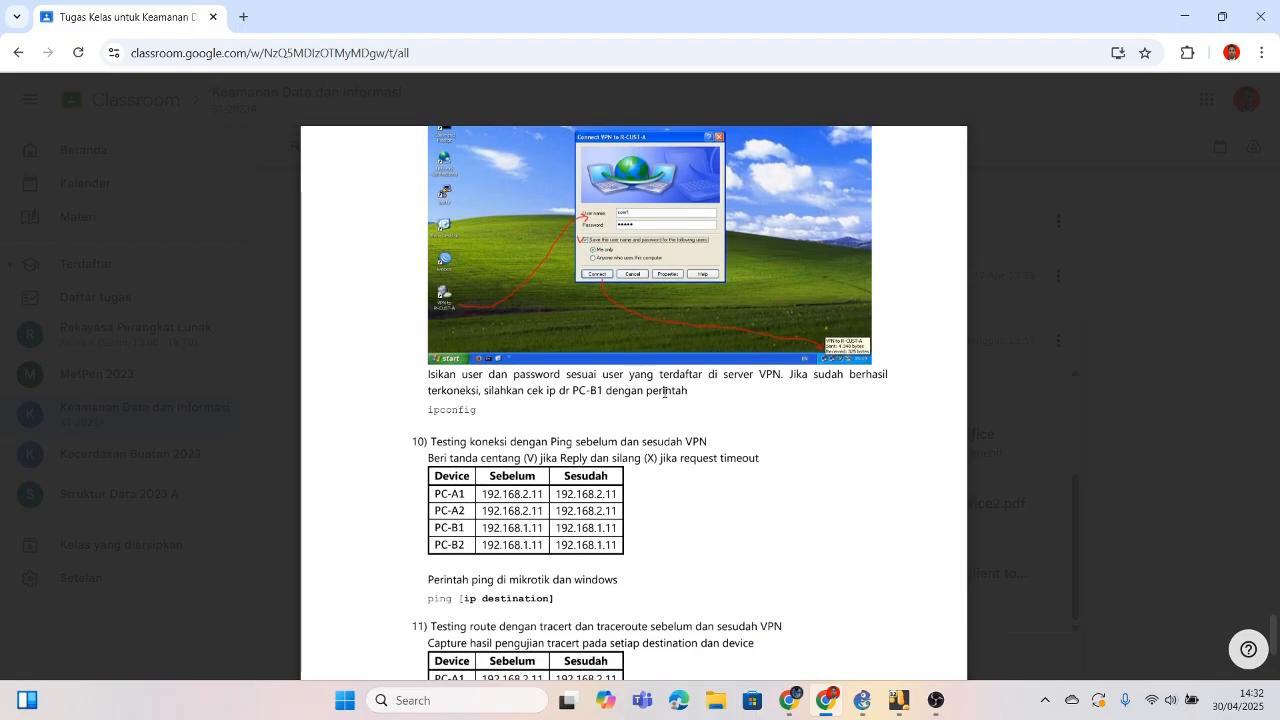
scroll(664, 392, down, 1)
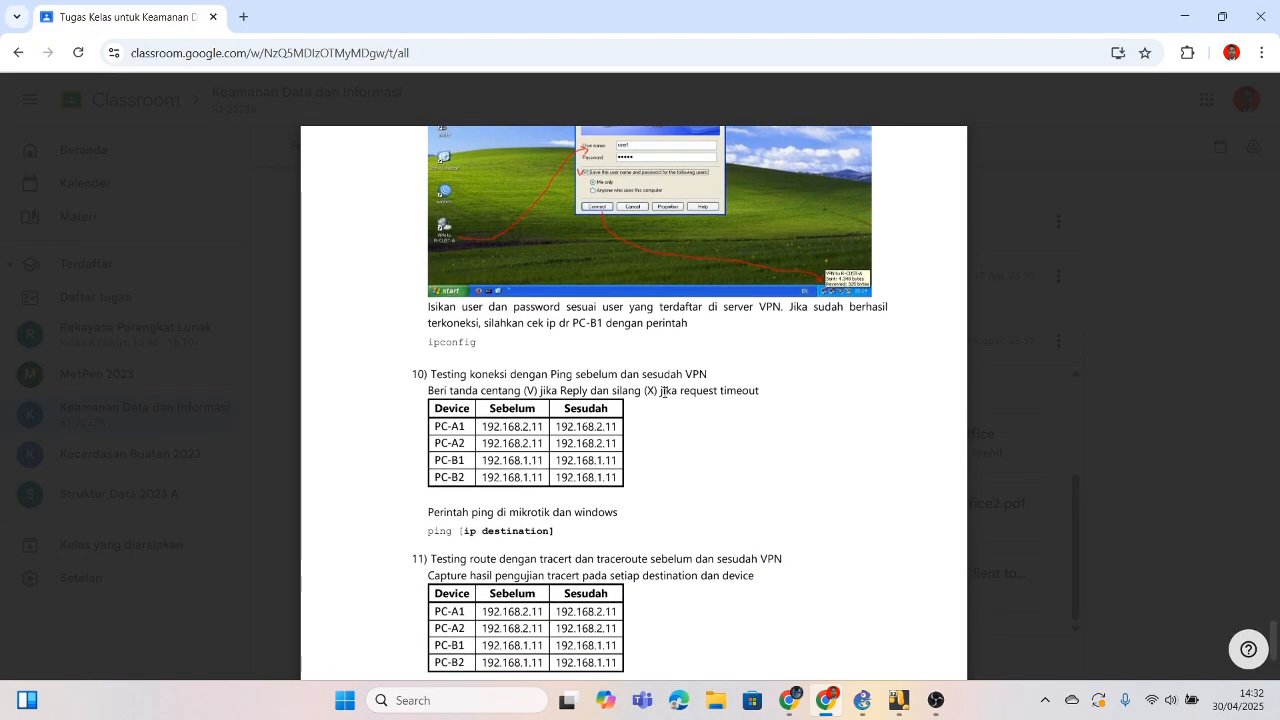
scroll(664, 392, down, 2)
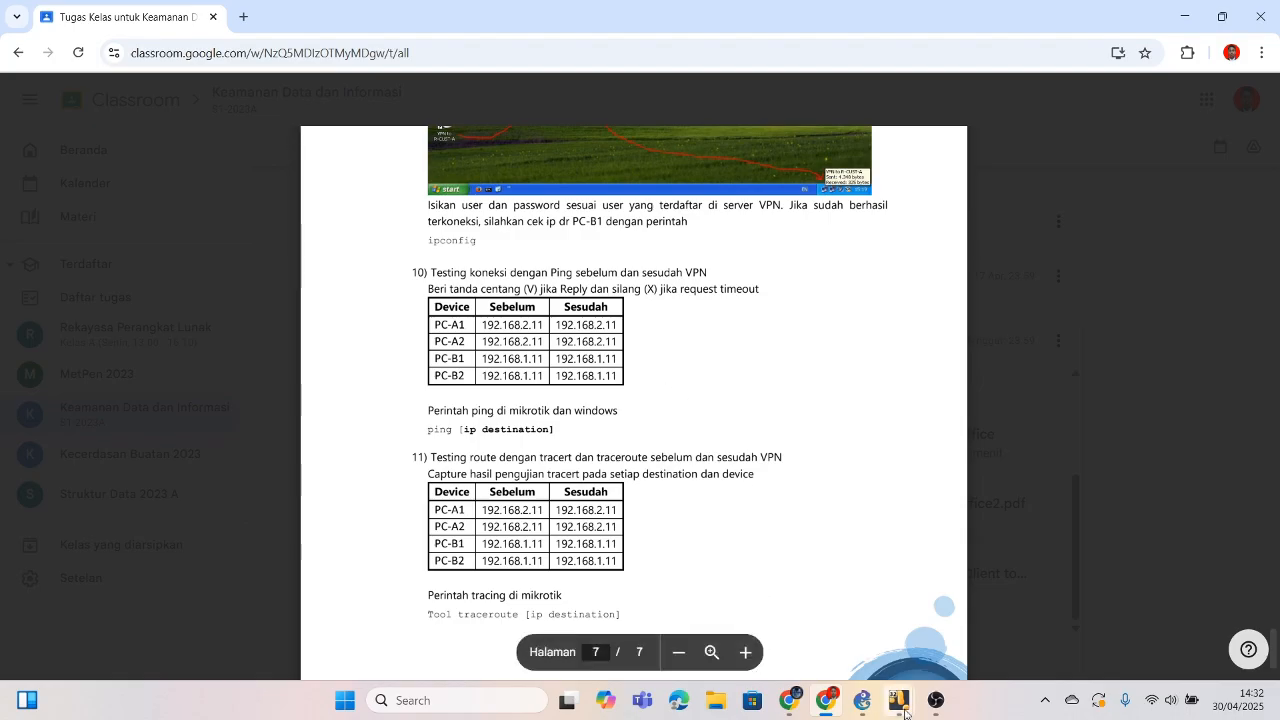
mouse_move(902, 708)
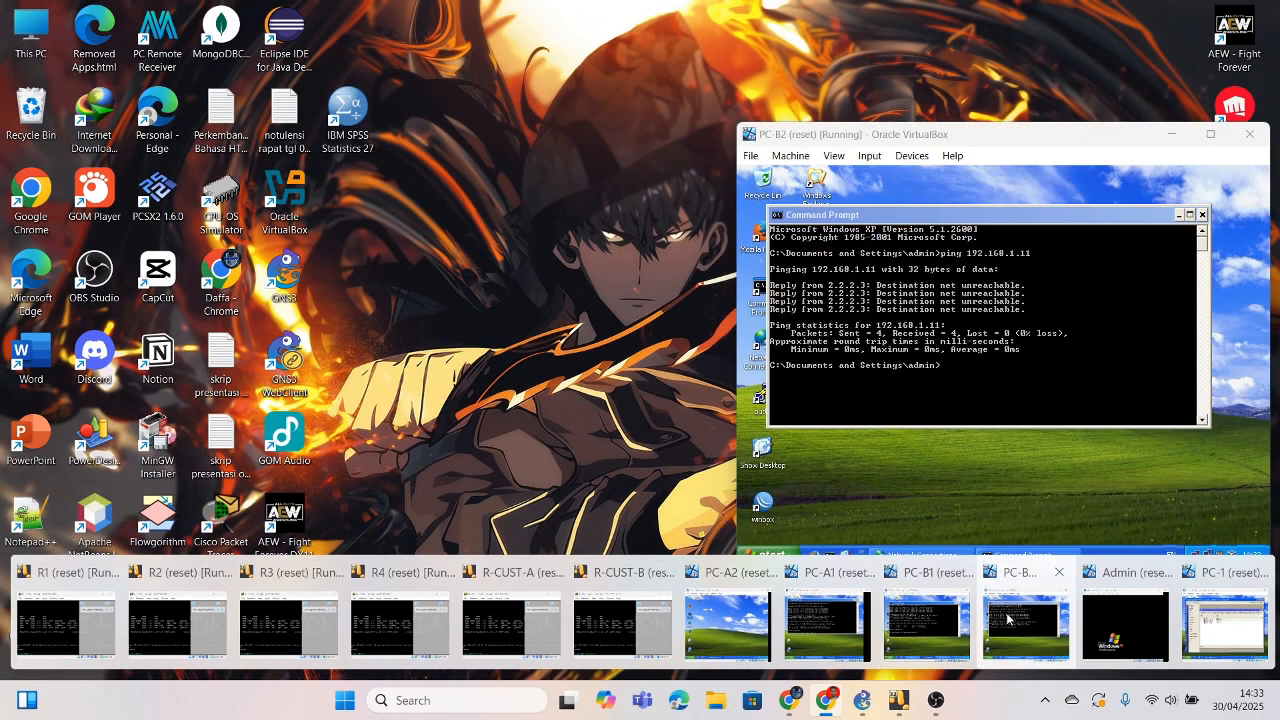
click(1006, 618)
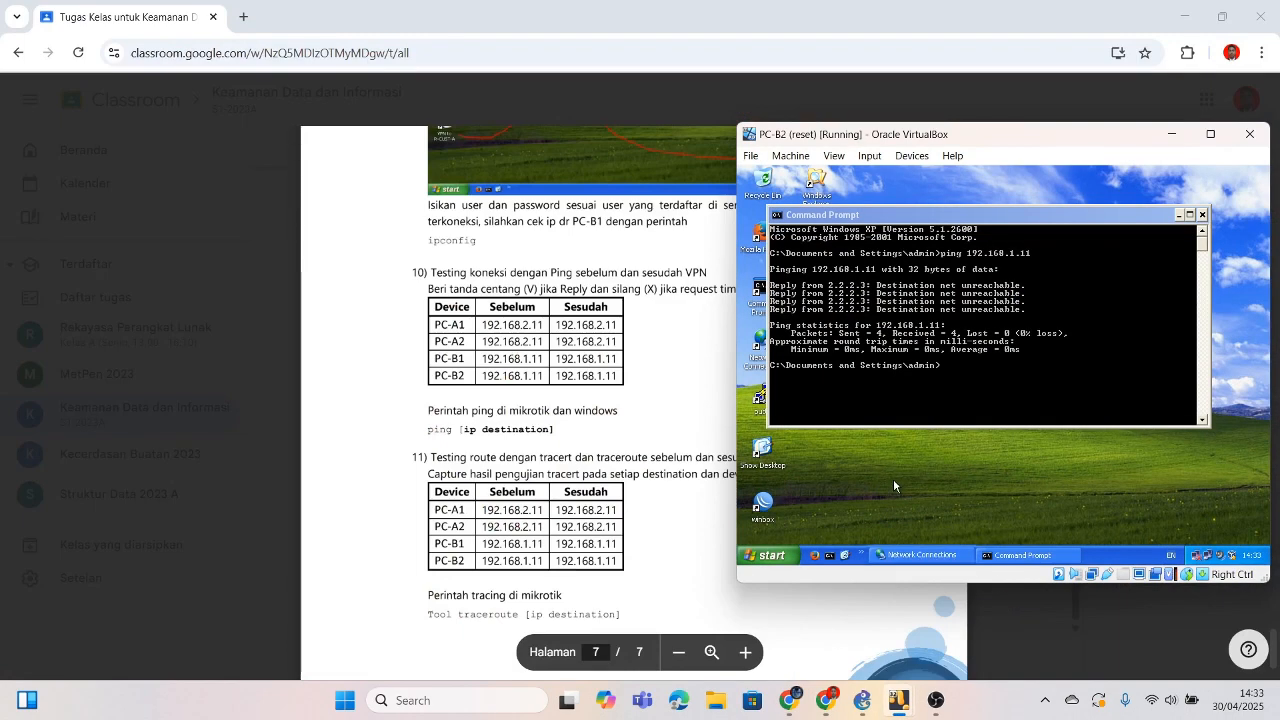
Step: On PC-B2, start a new workplace VPN connection in the New Connection Wizard
click(1181, 216)
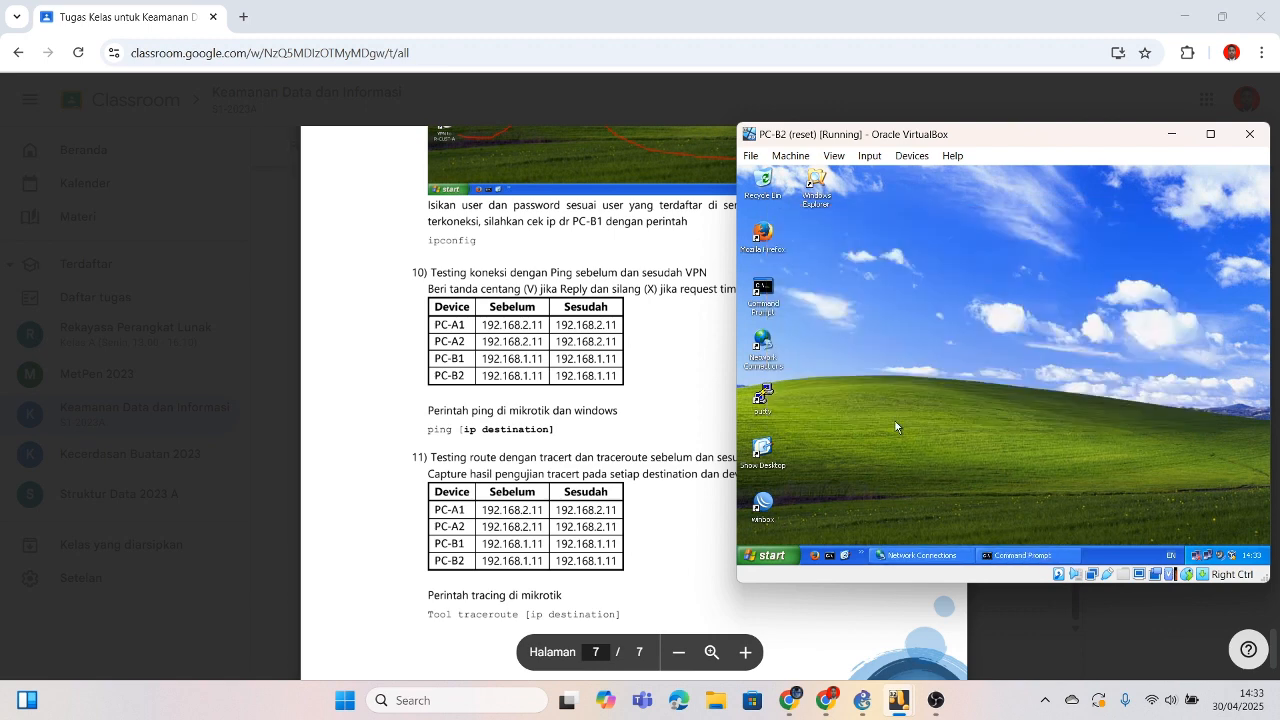
double_click(761, 347)
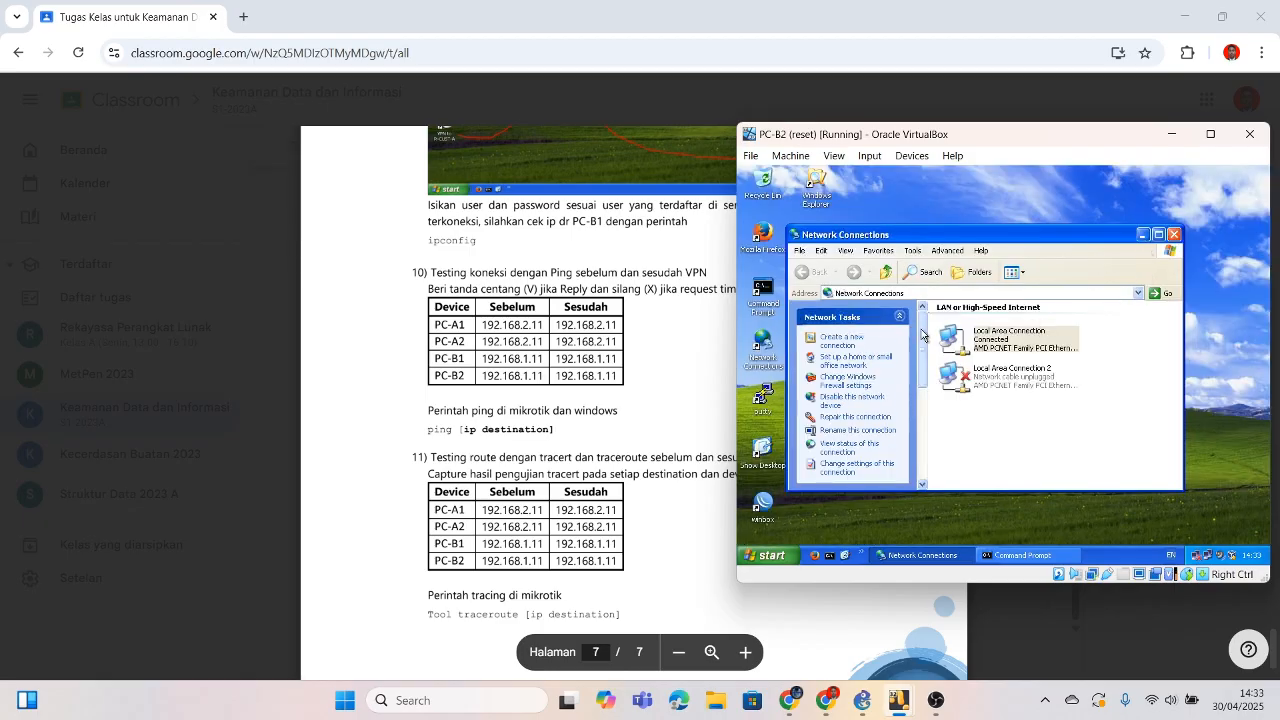
click(839, 348)
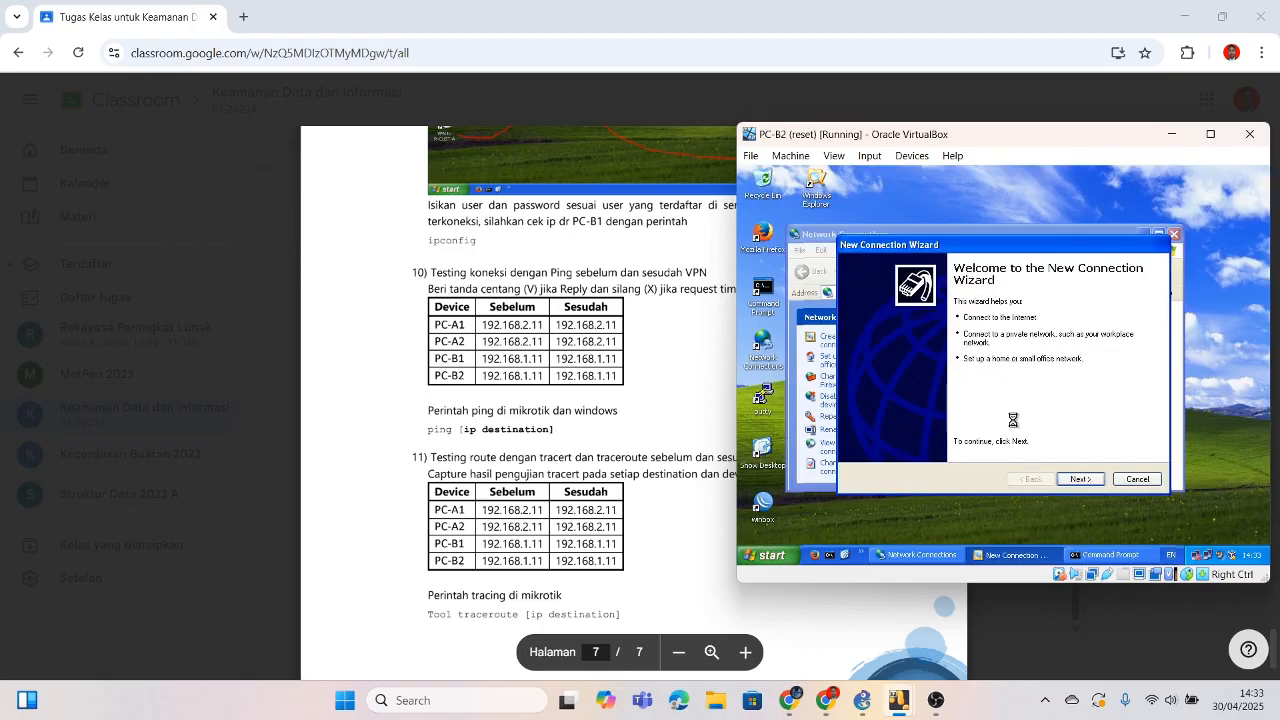
click(1080, 479)
click(920, 338)
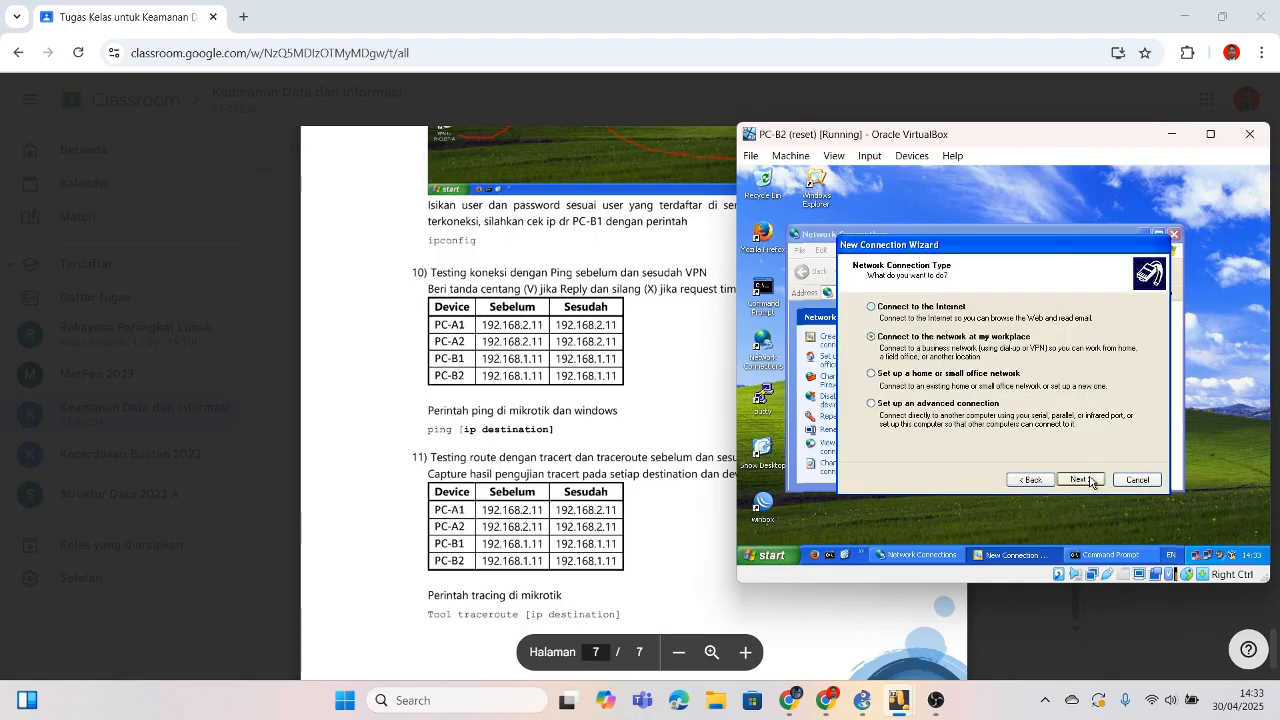
click(1090, 481)
click(925, 338)
click(1080, 480)
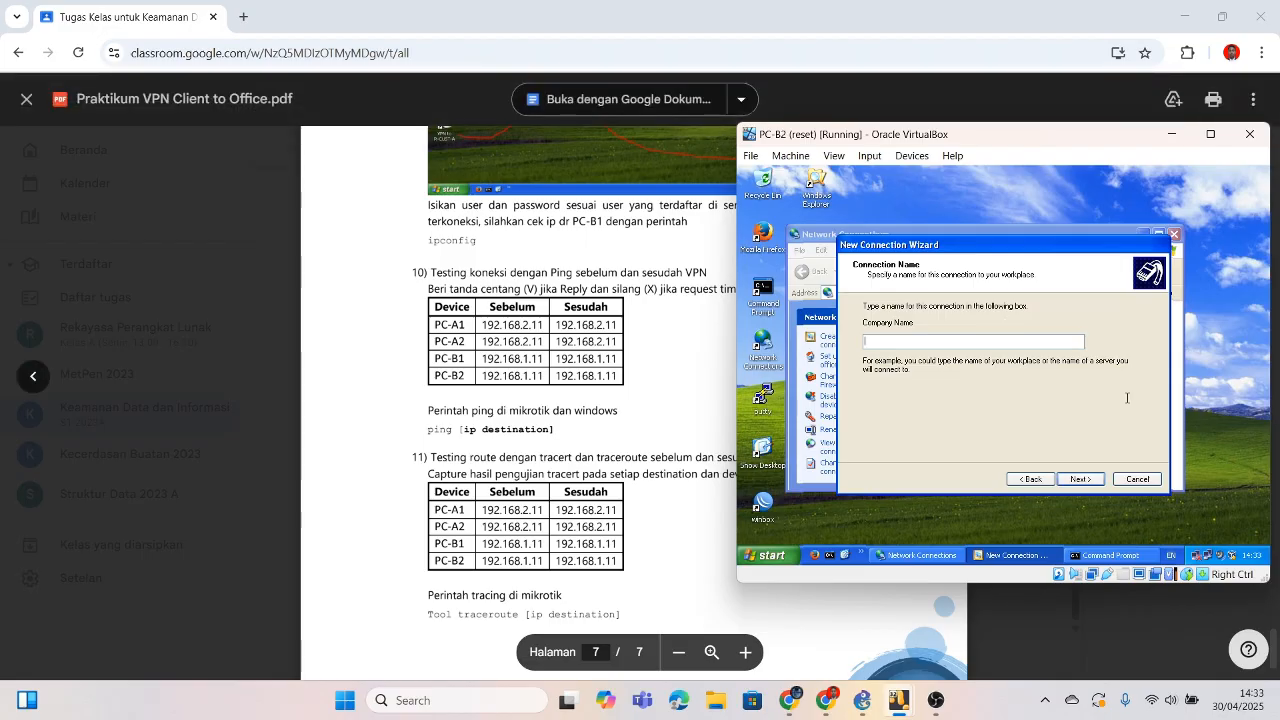
Step: Name the connection 'VPN to R CUST A' with server 1.1.1.10 and finish the wizard
text(VPN)
scroll(571, 316, up, 5)
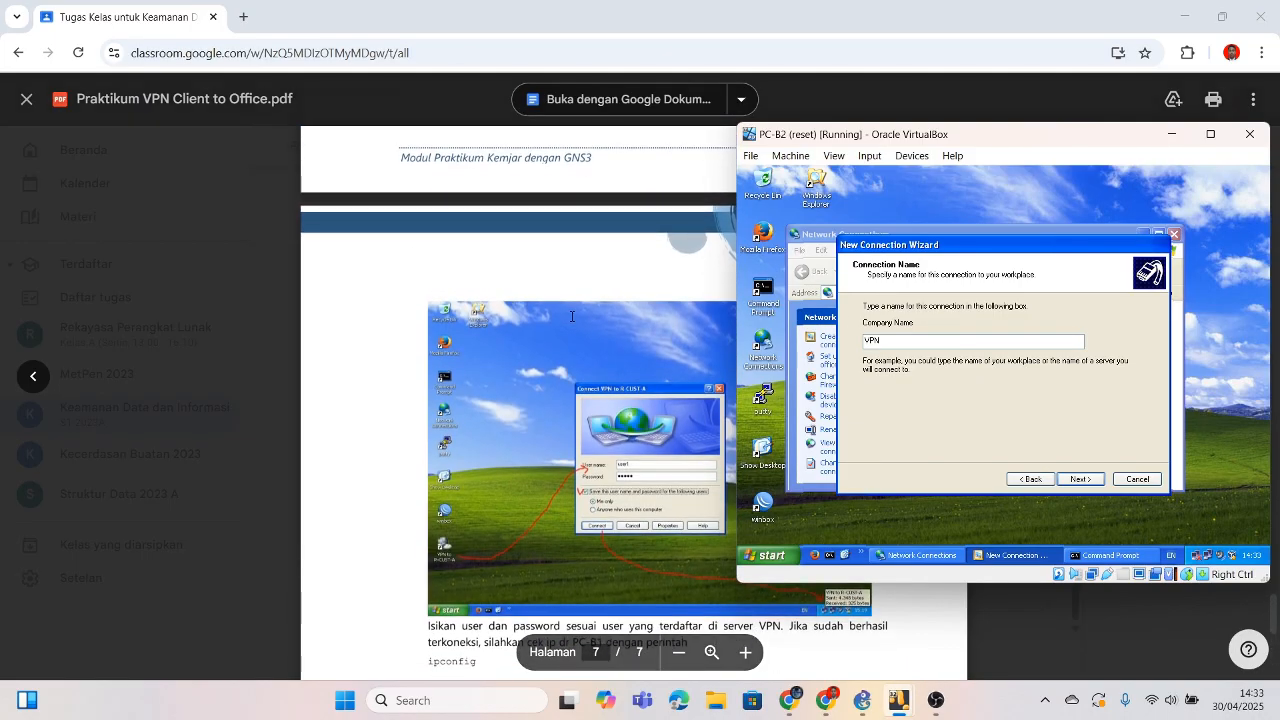
text(to R C)
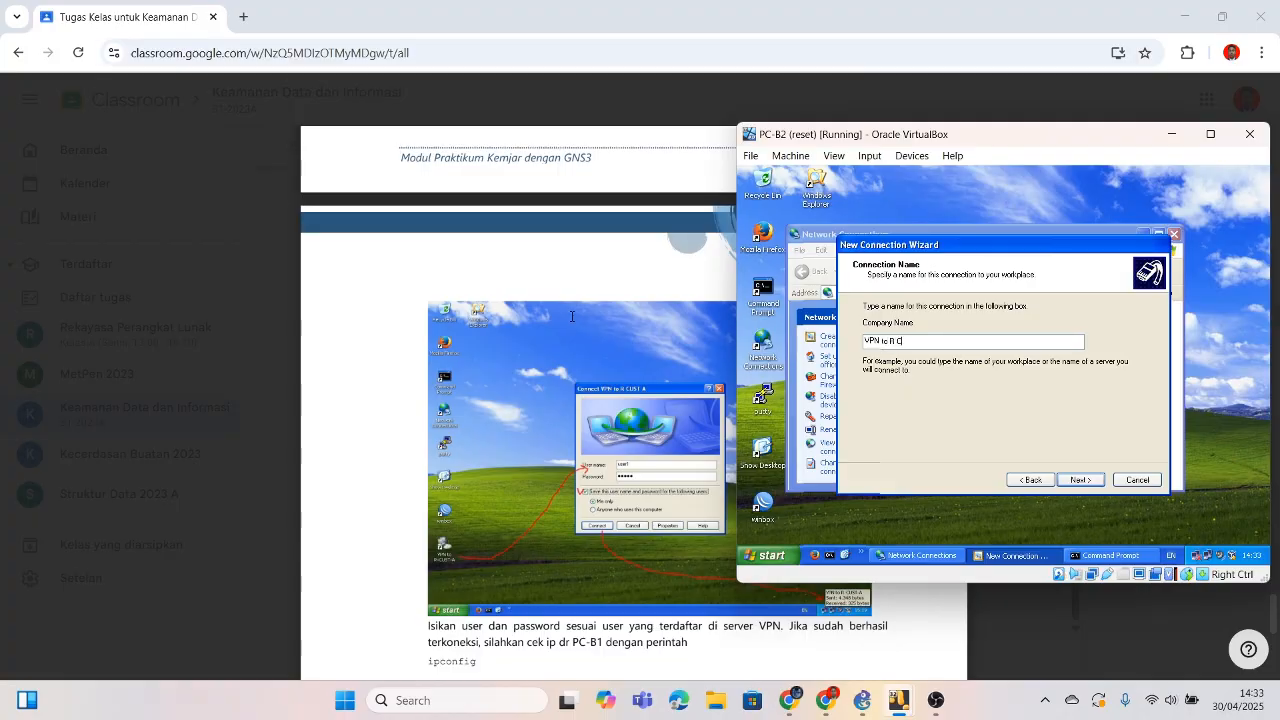
text(UST A)
click(1071, 480)
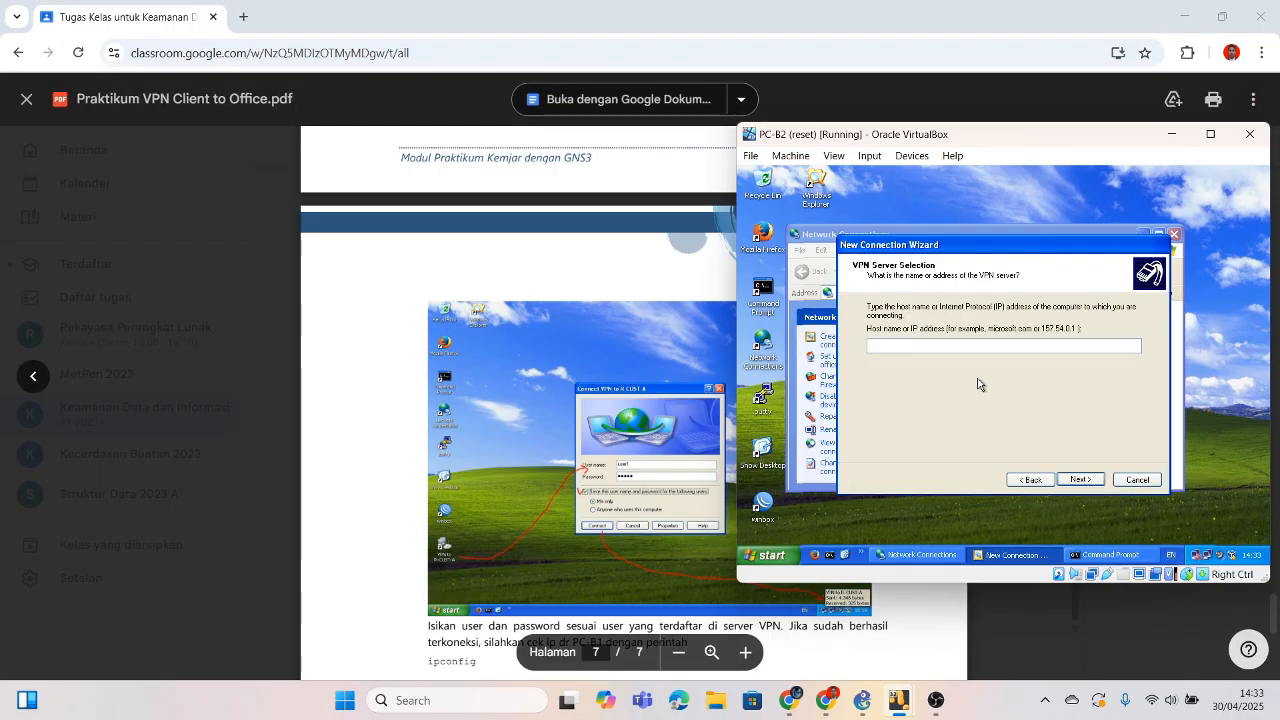
text(1.1)
scroll(620, 351, up, 4)
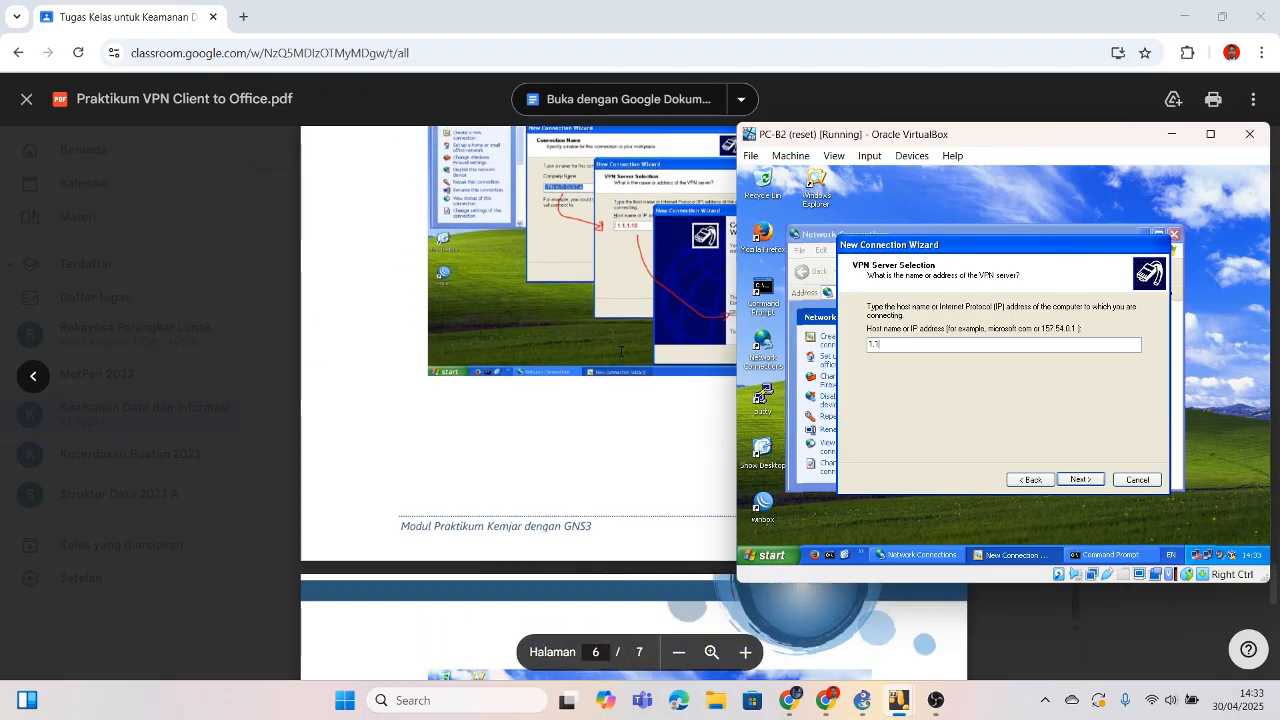
text(.1)
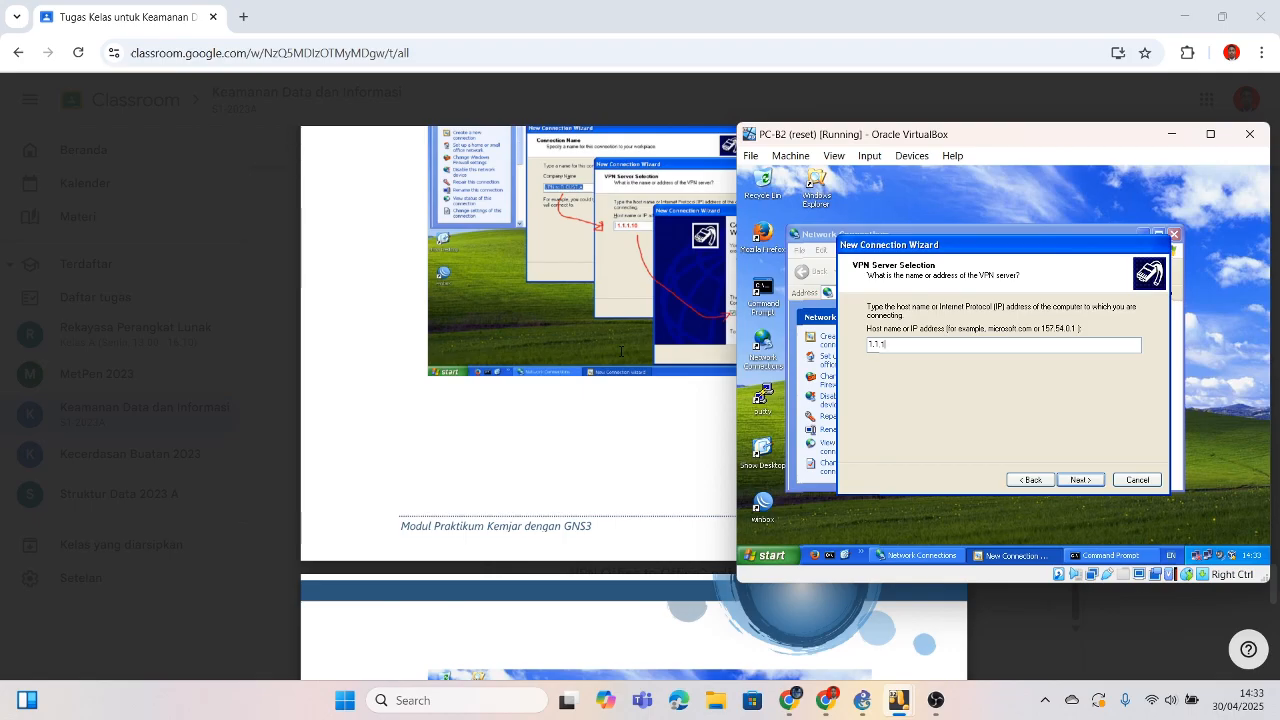
text(.10)
click(1077, 480)
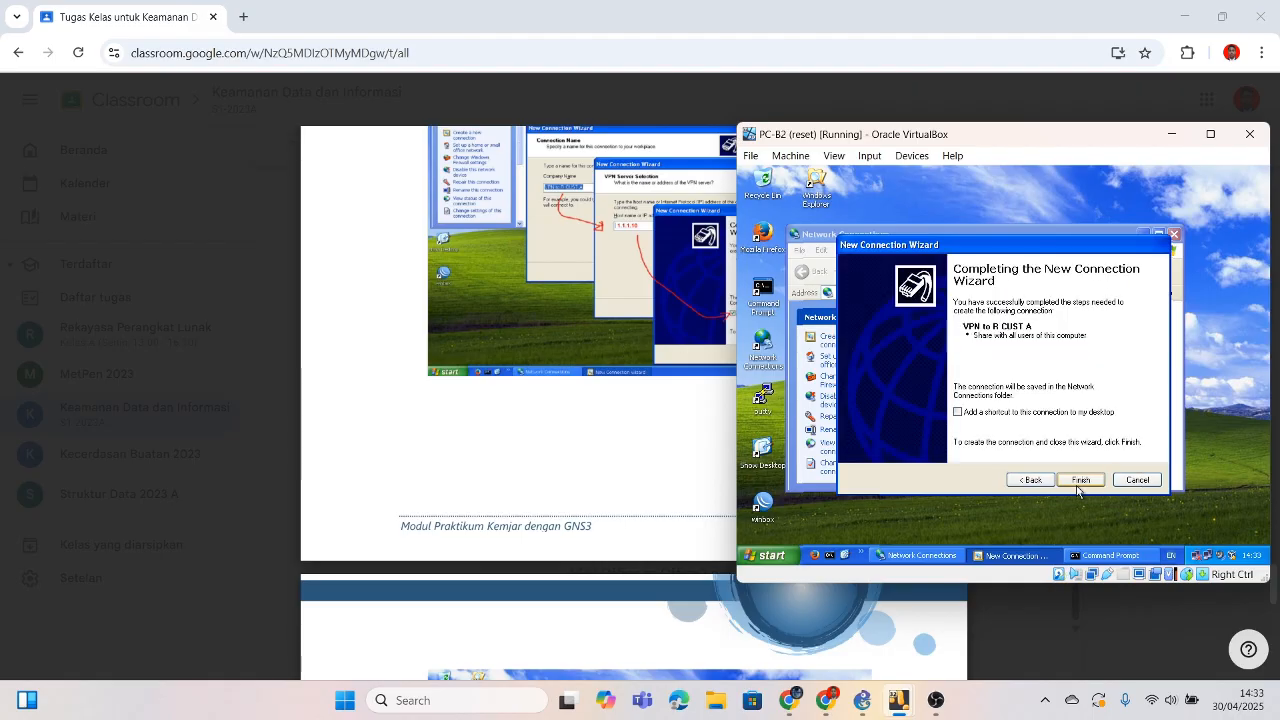
click(1081, 479)
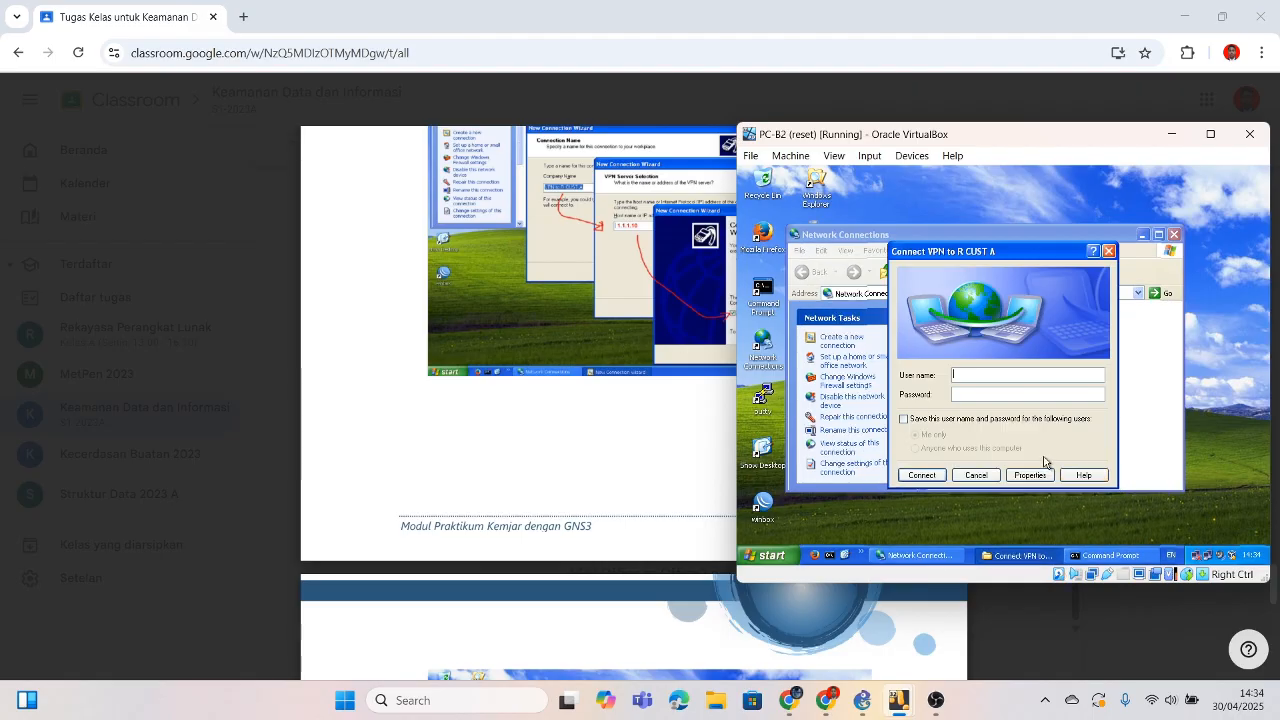
Step: Enter the VPN user name and start typing the password in the Connect dialog
text(user1)
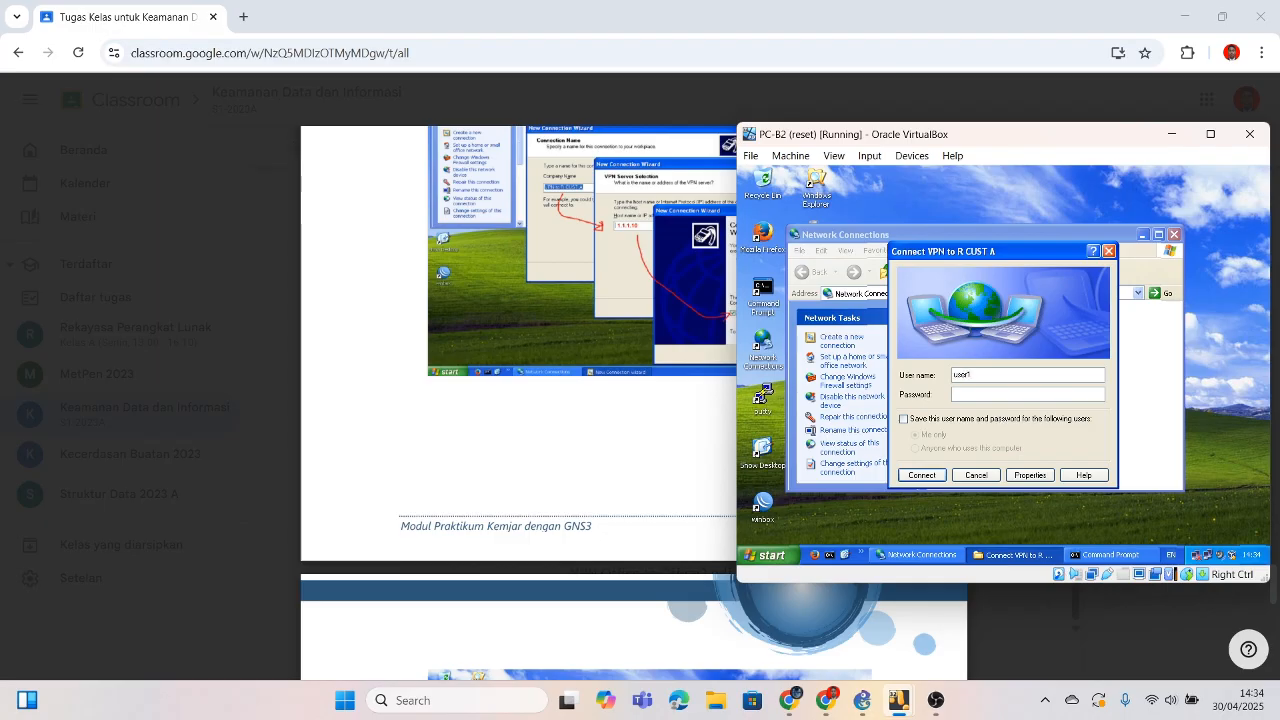
click(1030, 395)
text(••••)
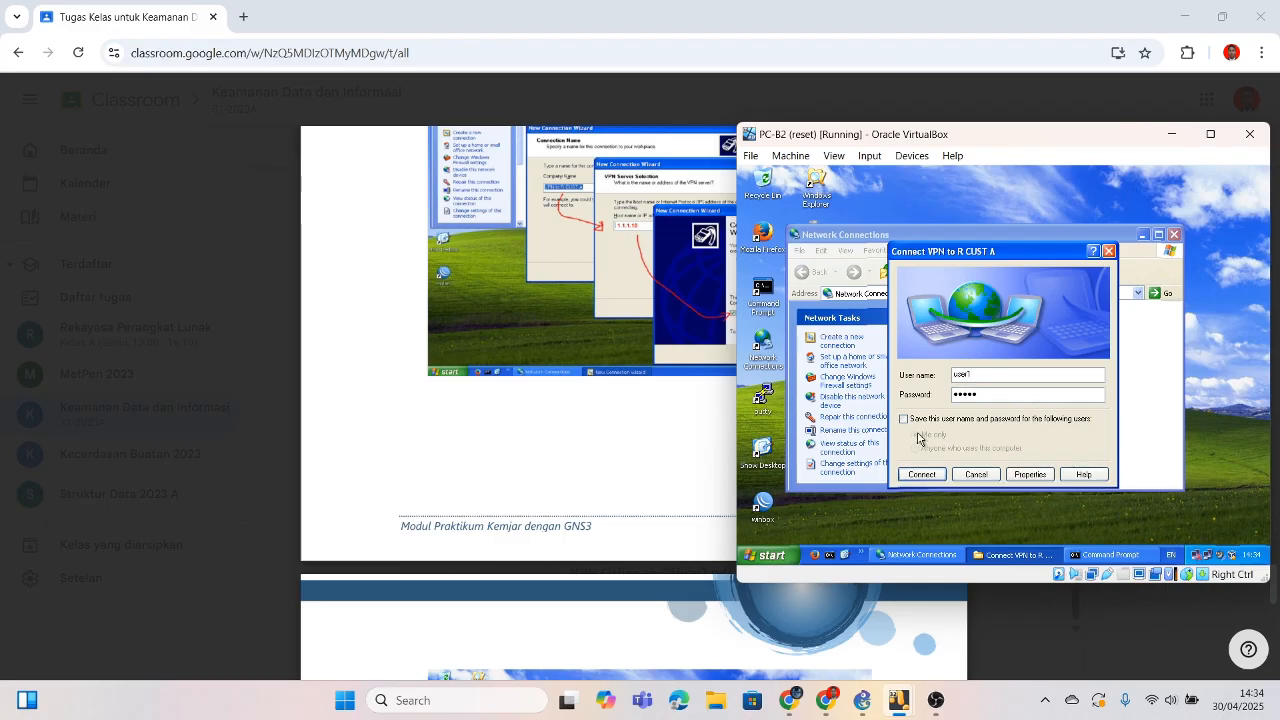
Step: Retype the password, save the credentials, and connect the VPN to R CUST A
key(BackSpace)
key(BackSpace)
key(BackSpace)
key(BackSpace)
key(BackSpace)
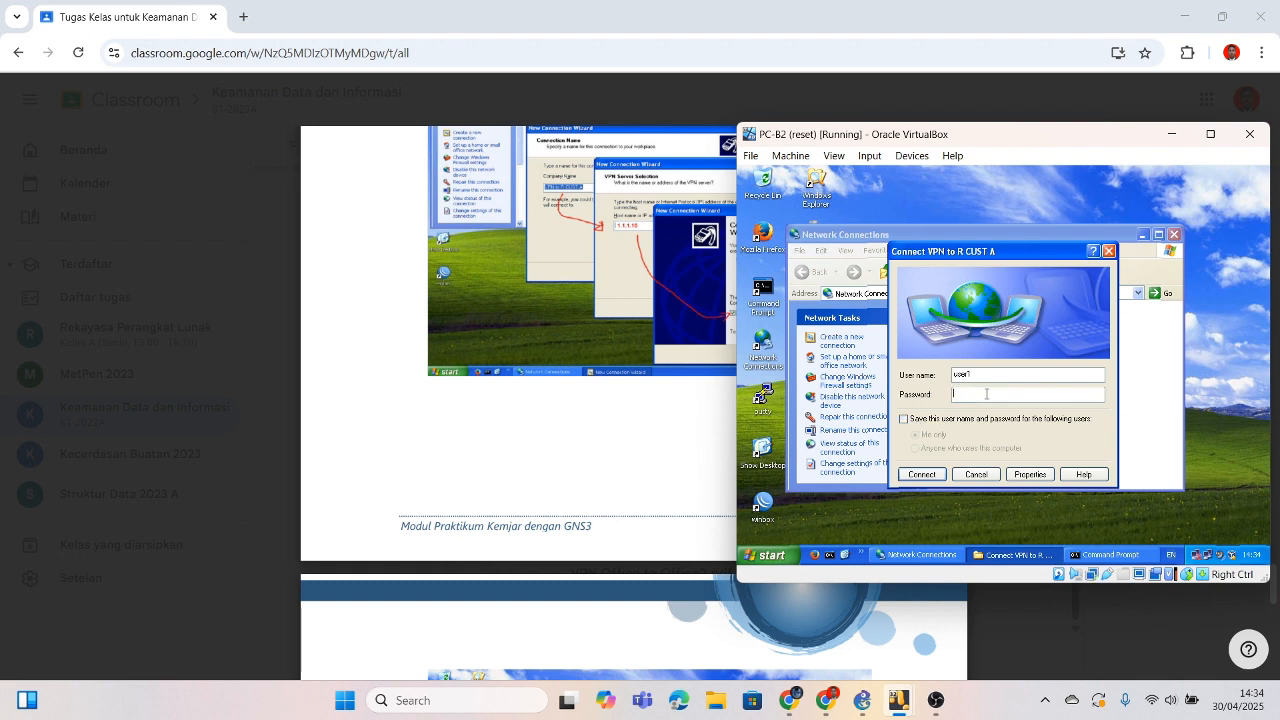
text(•••••)
click(956, 419)
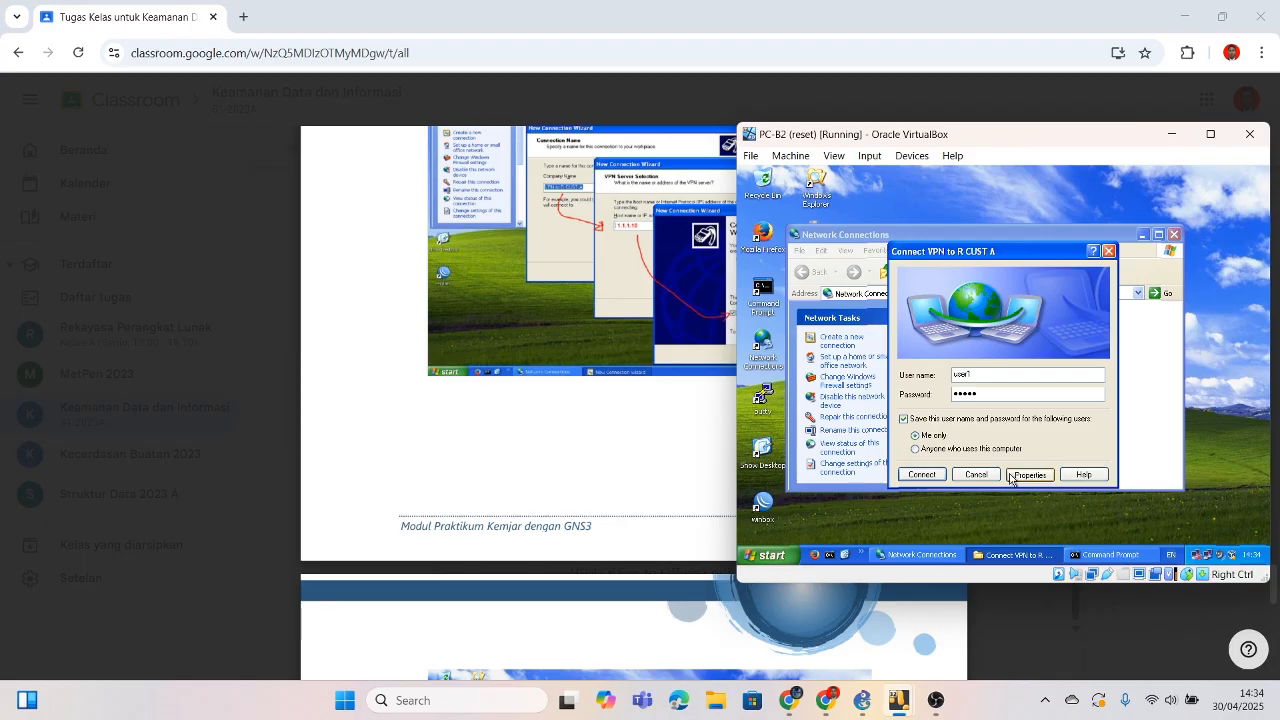
click(922, 474)
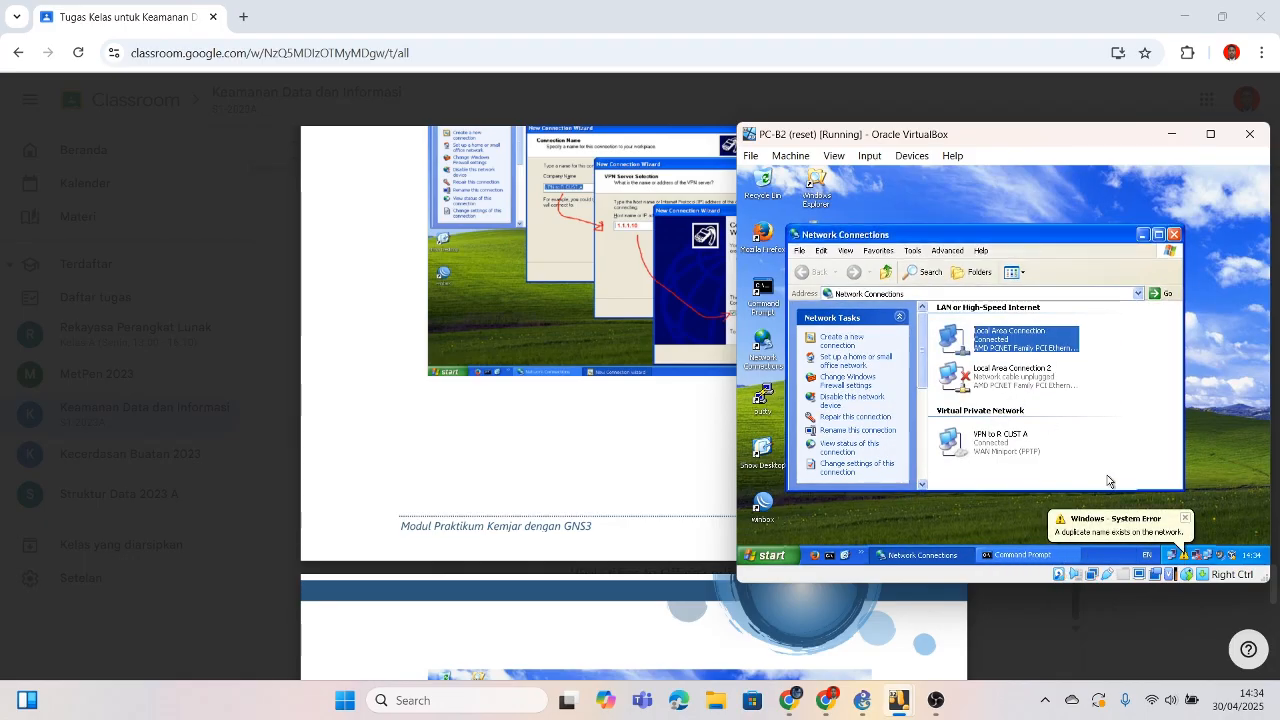
Step: Minimize Network Connections and bring PC-B2's Command Prompt back to the front
click(1207, 448)
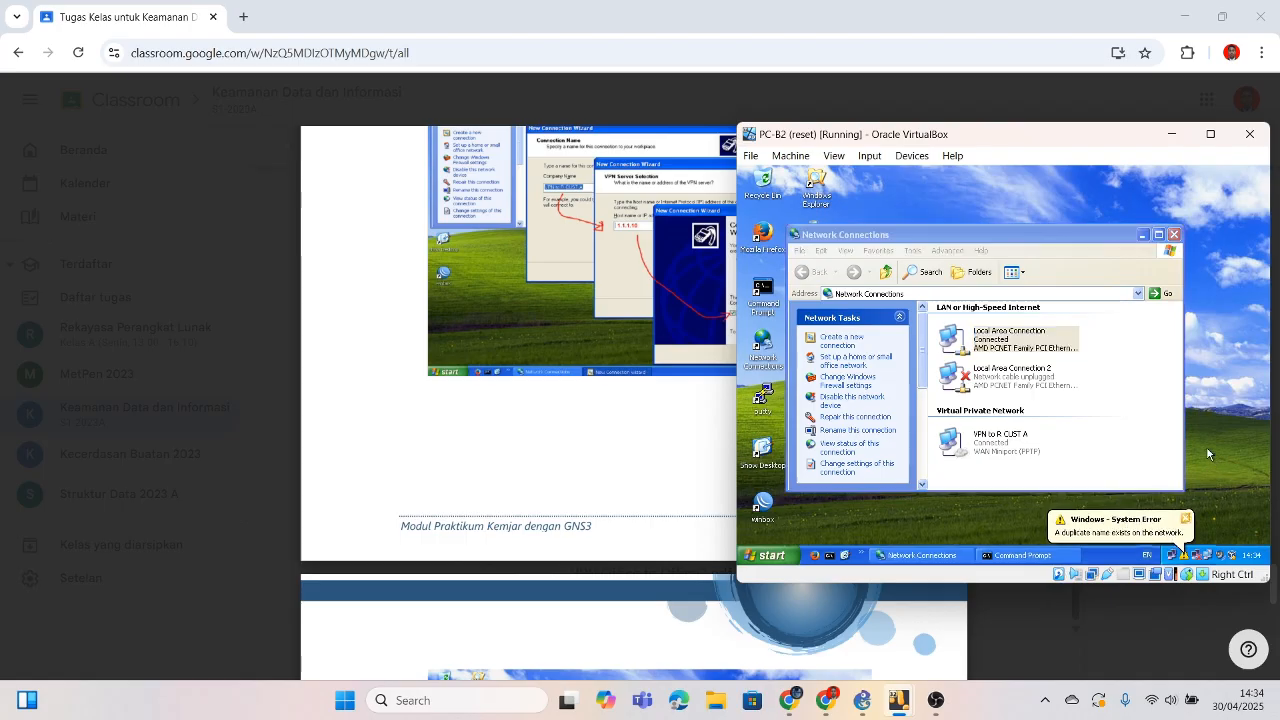
click(1141, 242)
click(1014, 560)
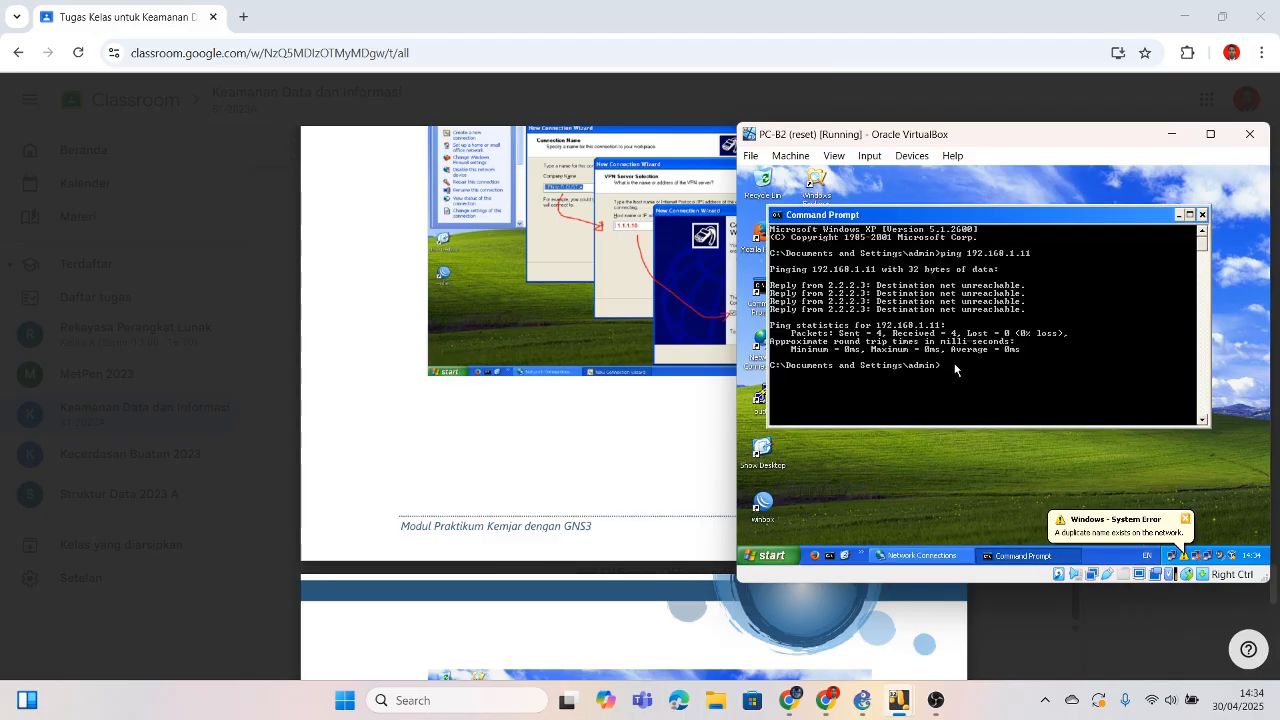
Step: Ping 192.168.1.11 from PC-B2 over the new VPN connection
text(ping 192.168)
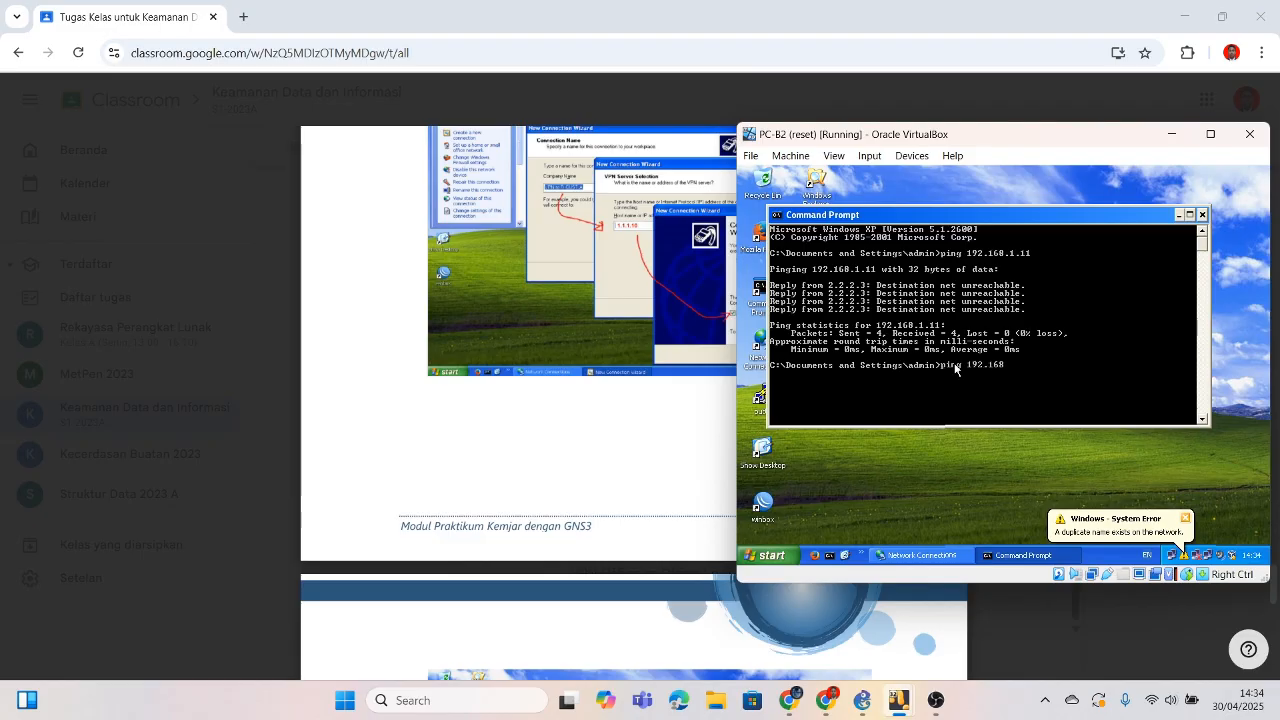
text(.2.11)
key(Return)
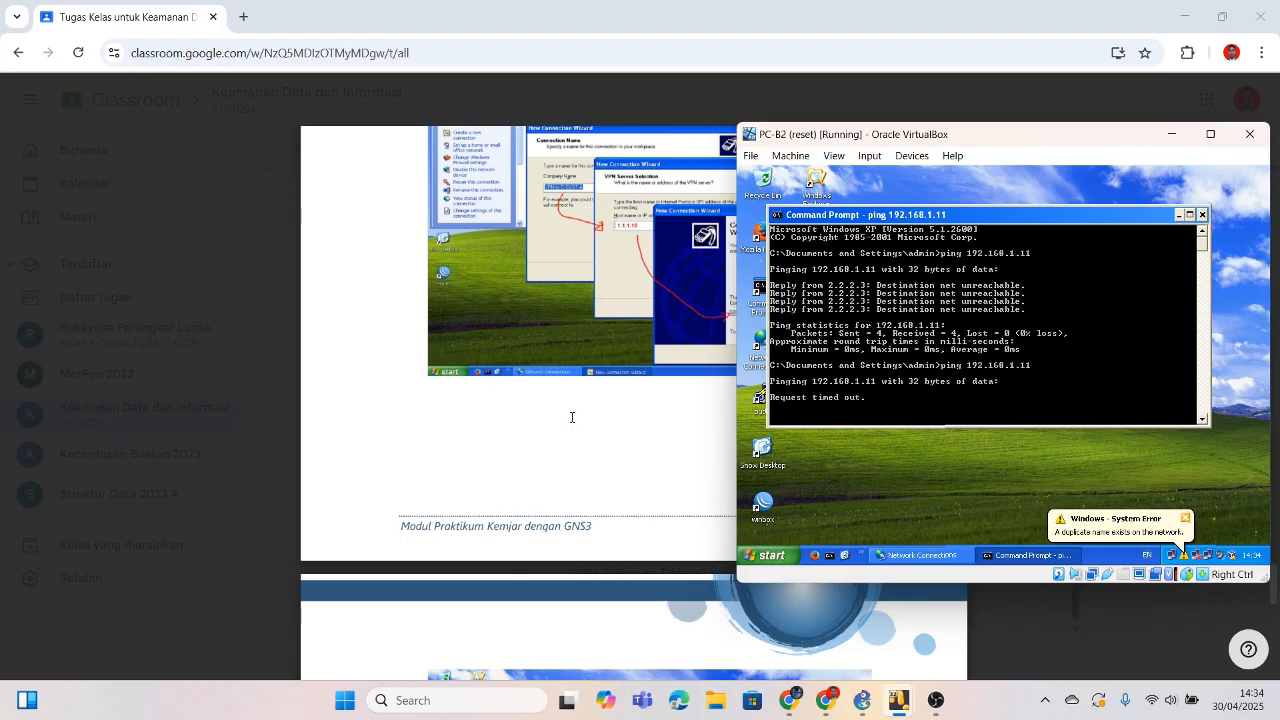
Step: Review the module PDF's VPN steps on pages 4–7, ending at the ping and tracert tables
scroll(572, 417, down, 6)
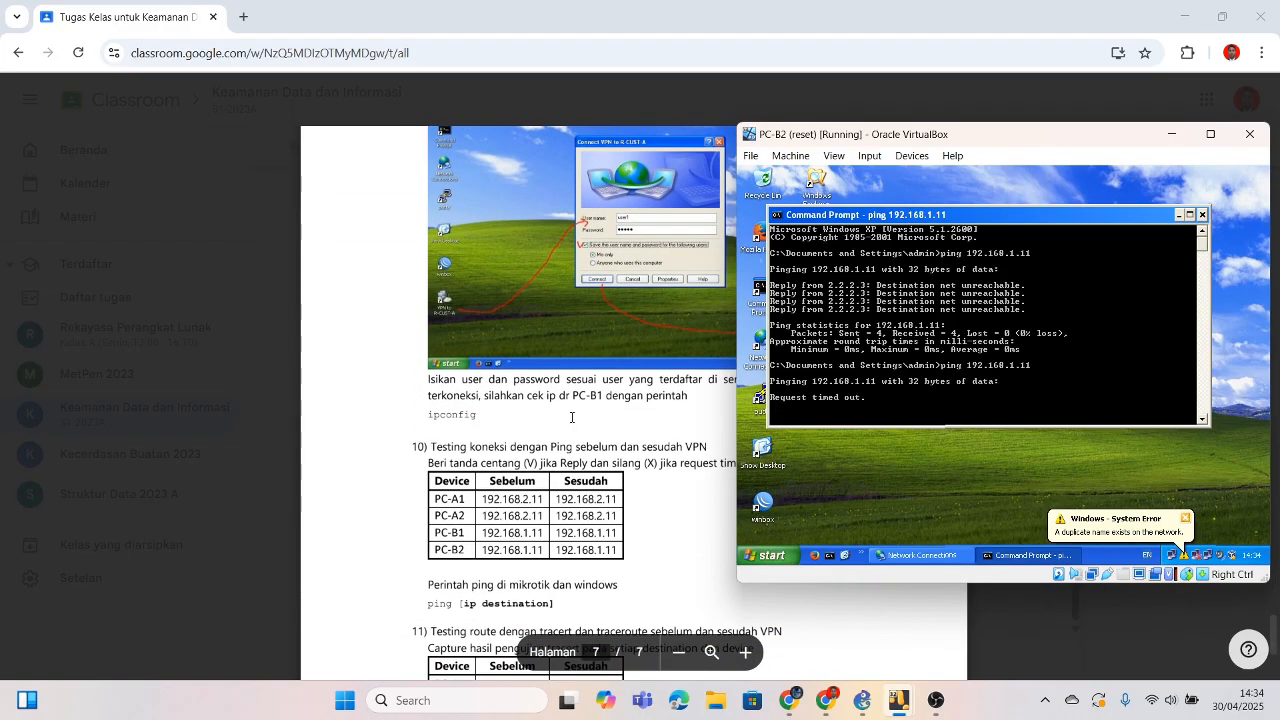
scroll(572, 417, down, 2)
click(572, 417)
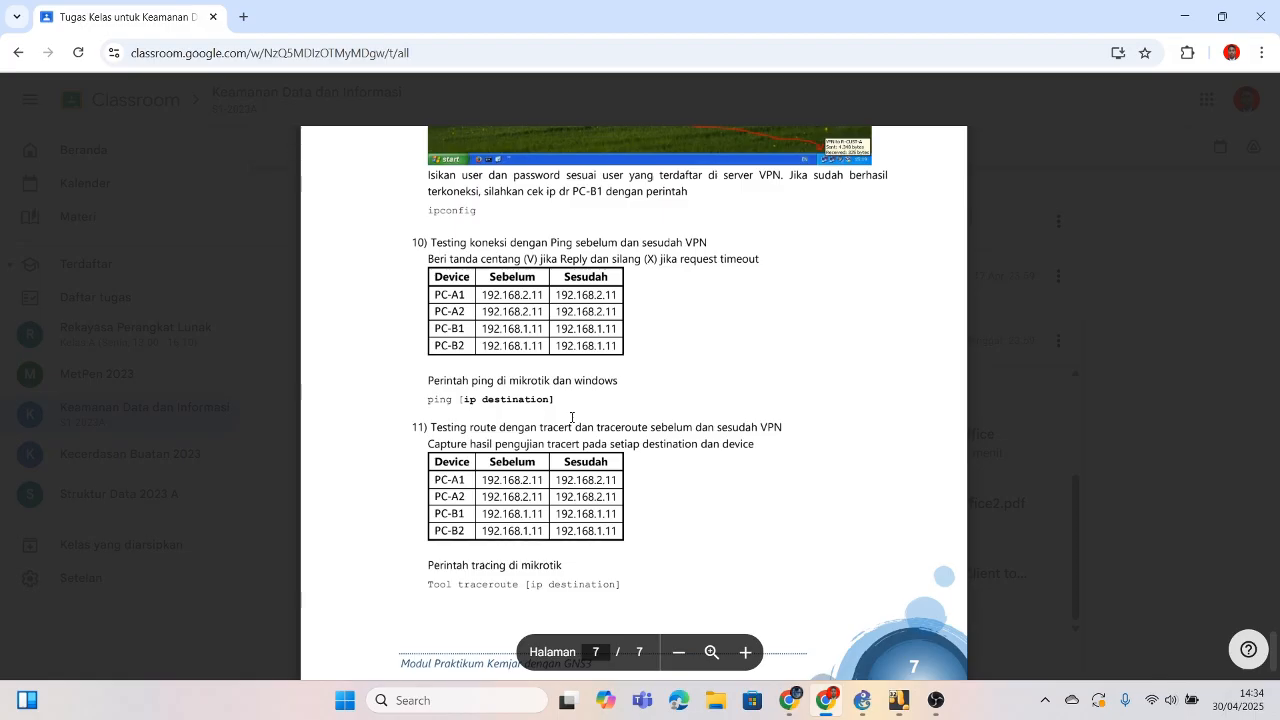
scroll(572, 417, up, 1)
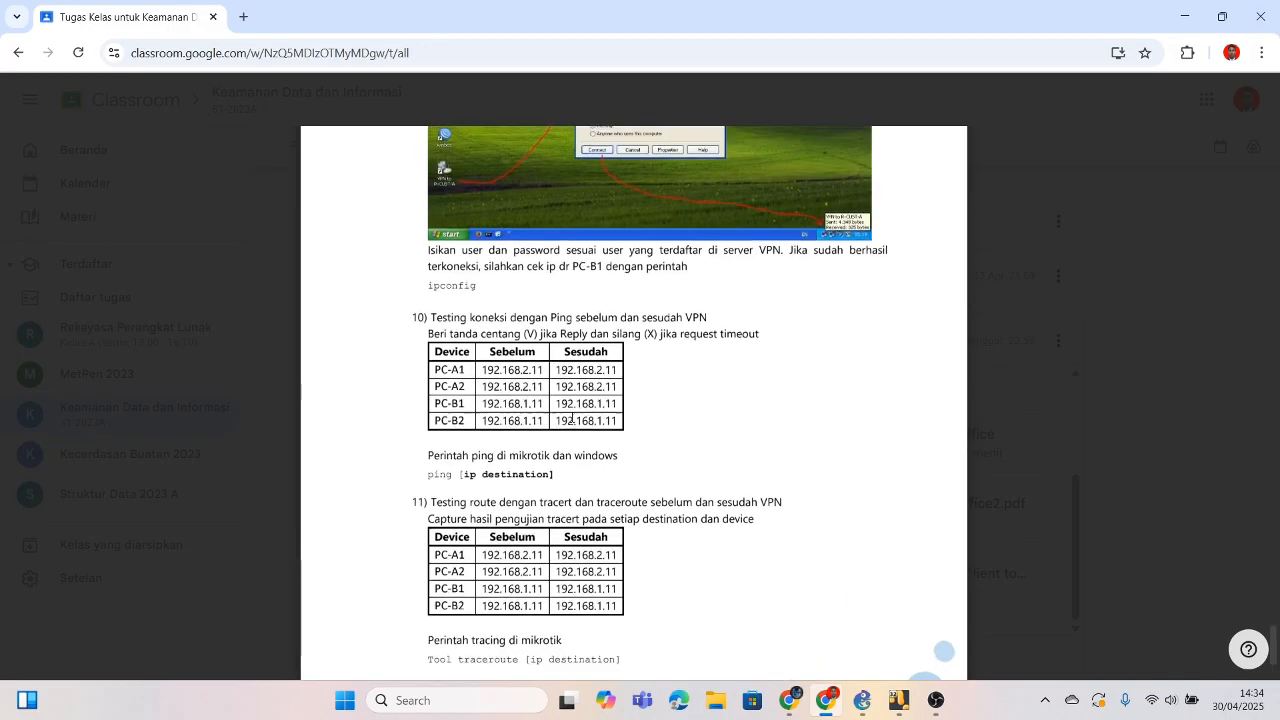
scroll(572, 417, up, 3)
scroll(572, 417, down, 2)
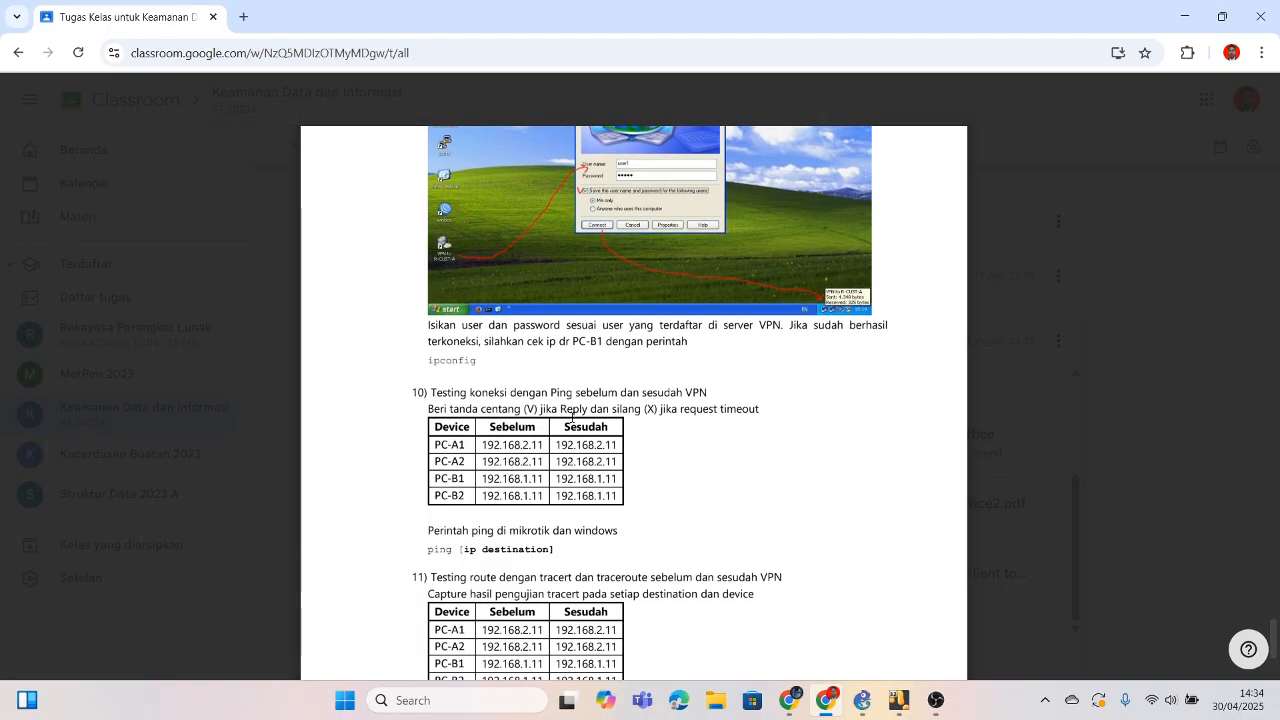
scroll(572, 417, up, 10)
scroll(572, 417, up, 15)
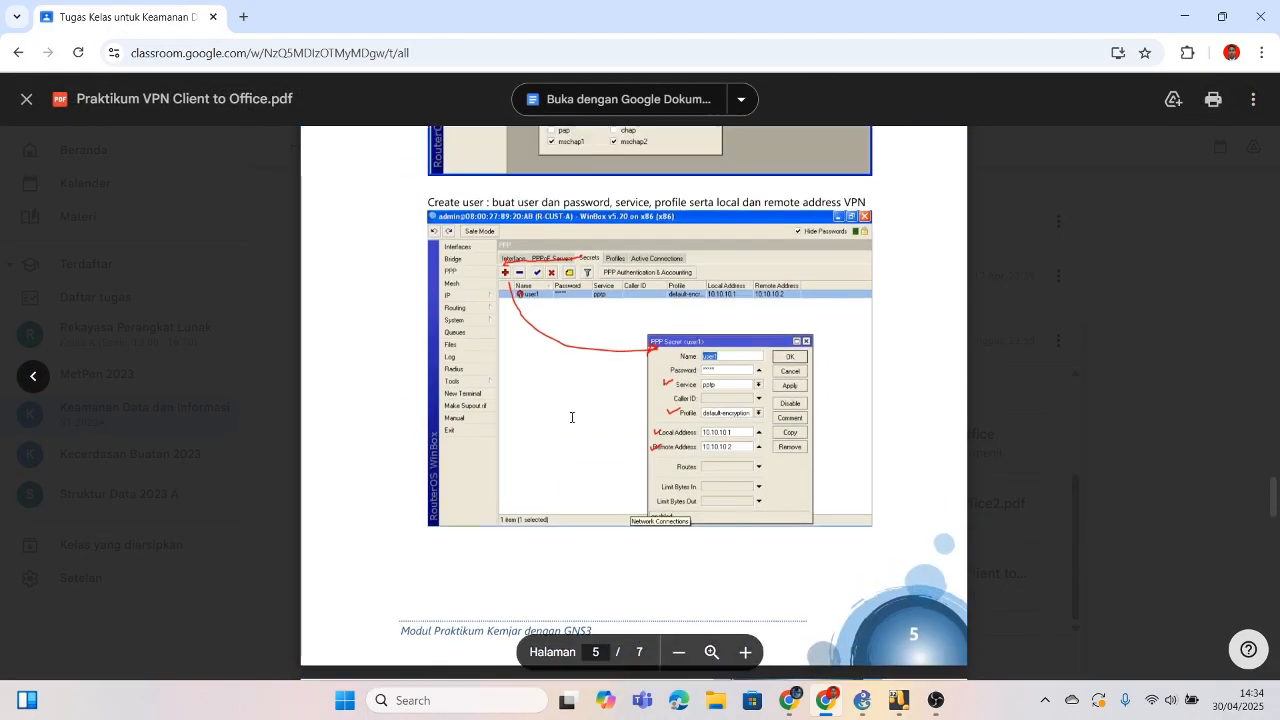
scroll(577, 328, up, 2)
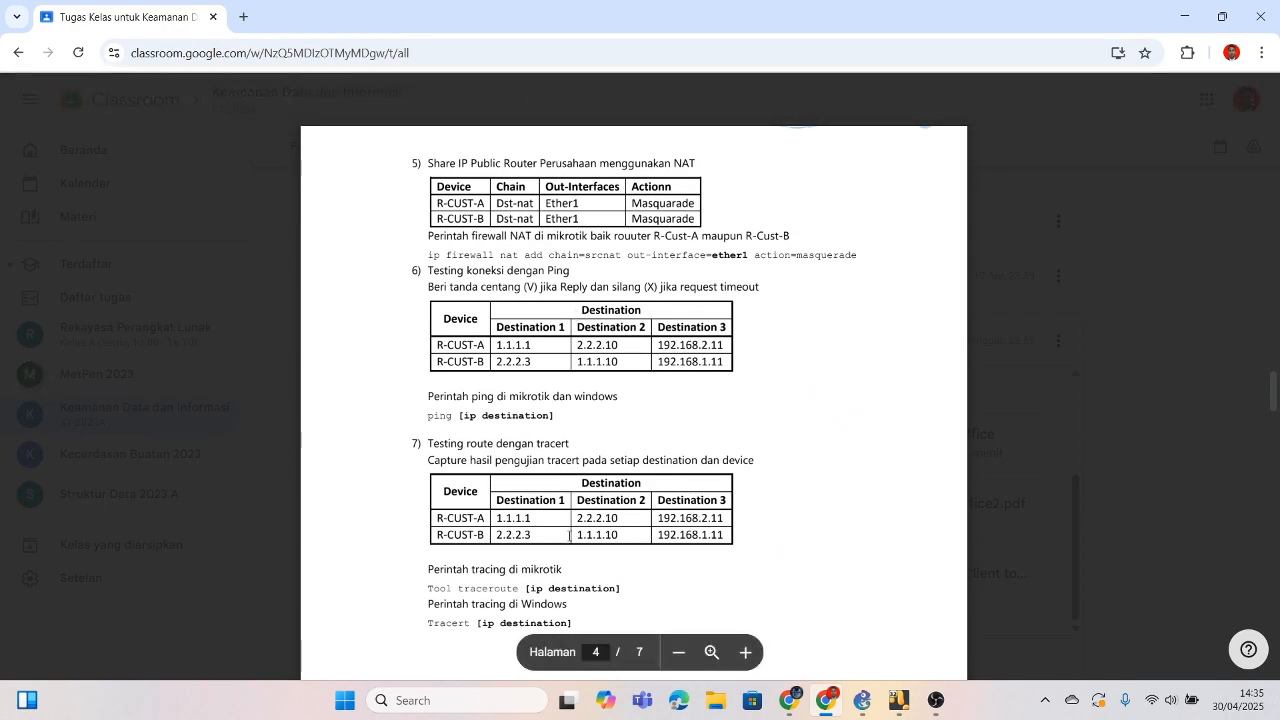
scroll(569, 536, down, 10)
scroll(569, 536, down, 1)
scroll(569, 536, up, 3)
scroll(569, 536, down, 3)
scroll(569, 536, down, 6)
scroll(569, 536, up, 2)
scroll(569, 536, down, 1)
scroll(569, 536, up, 6)
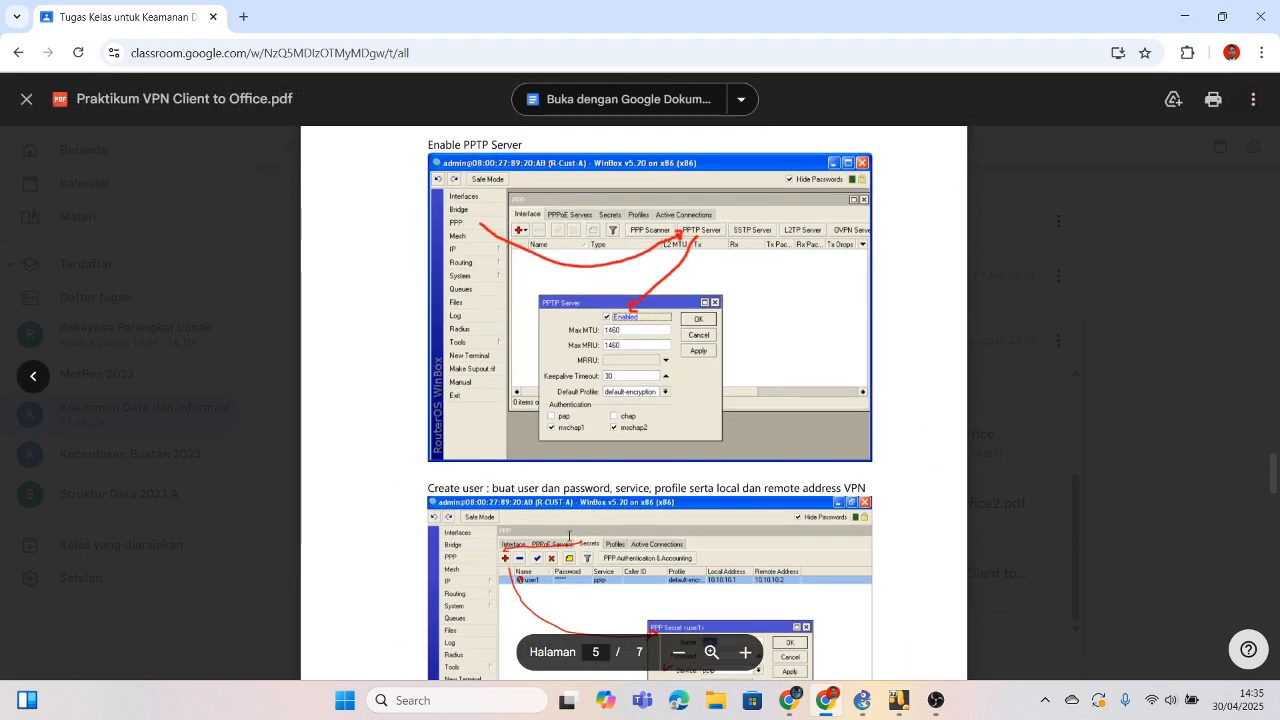
scroll(569, 536, down, 6)
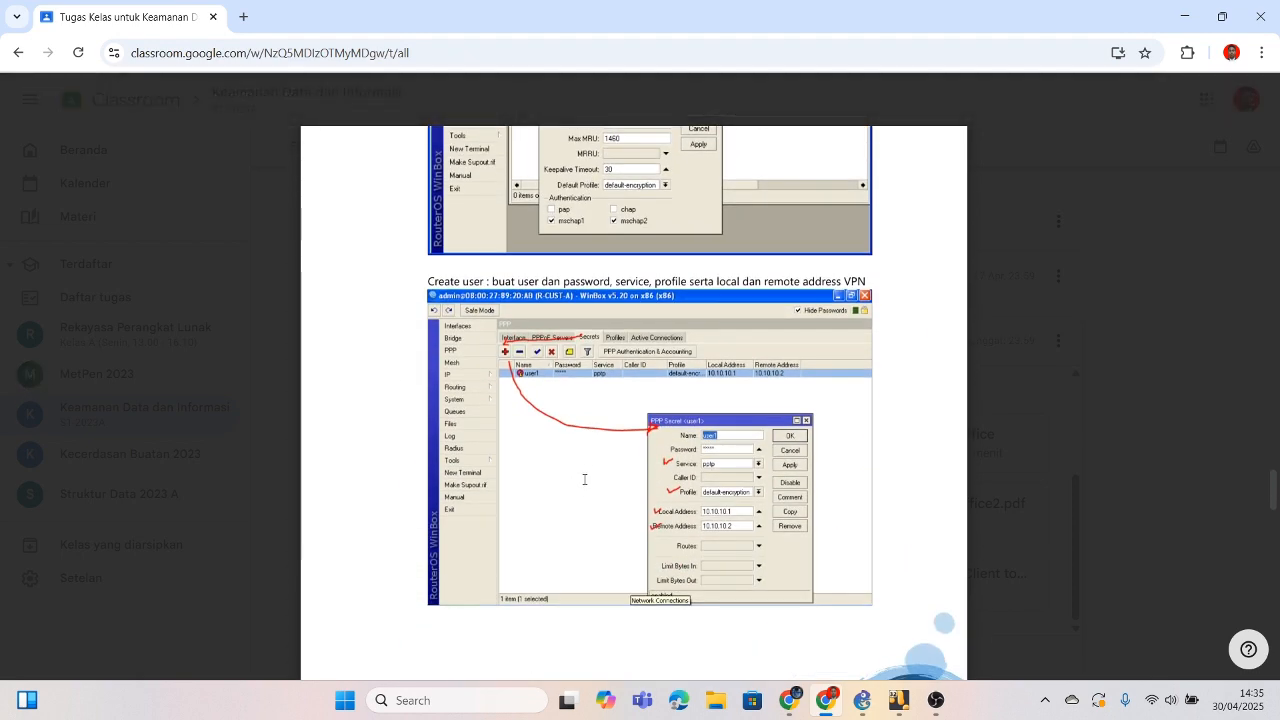
scroll(587, 470, down, 1)
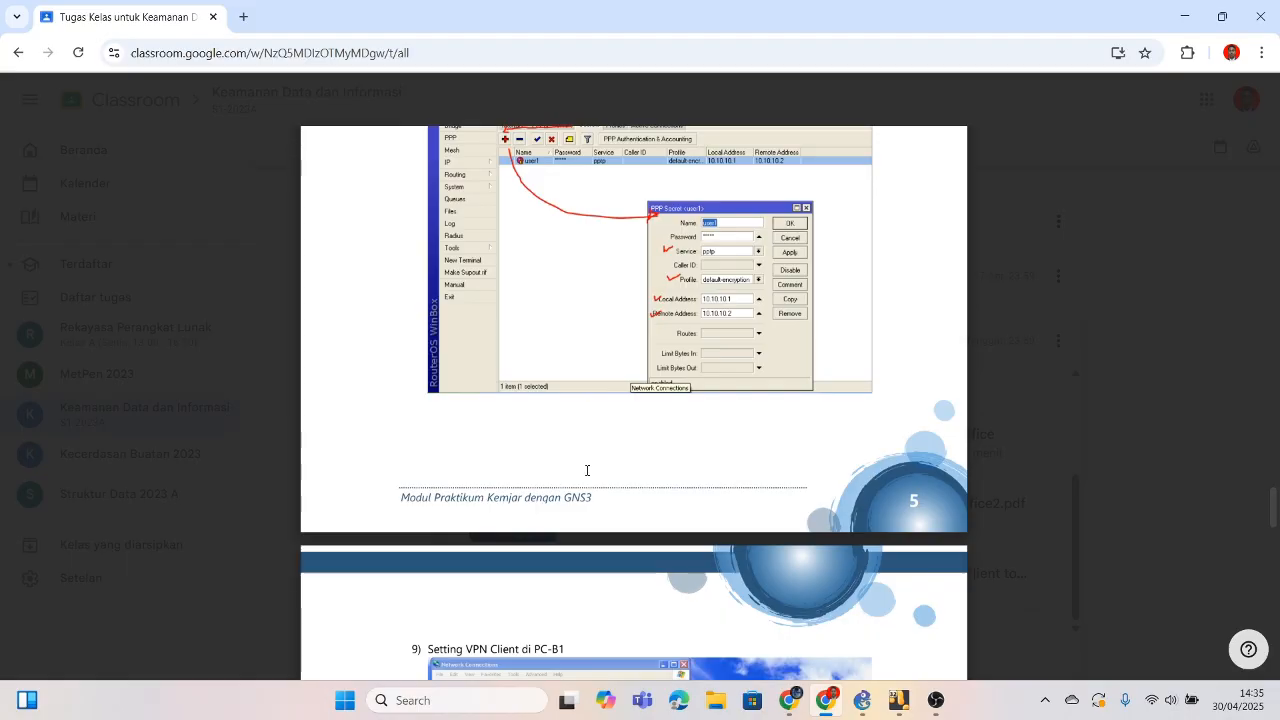
scroll(587, 470, down, 4)
scroll(587, 470, up, 5)
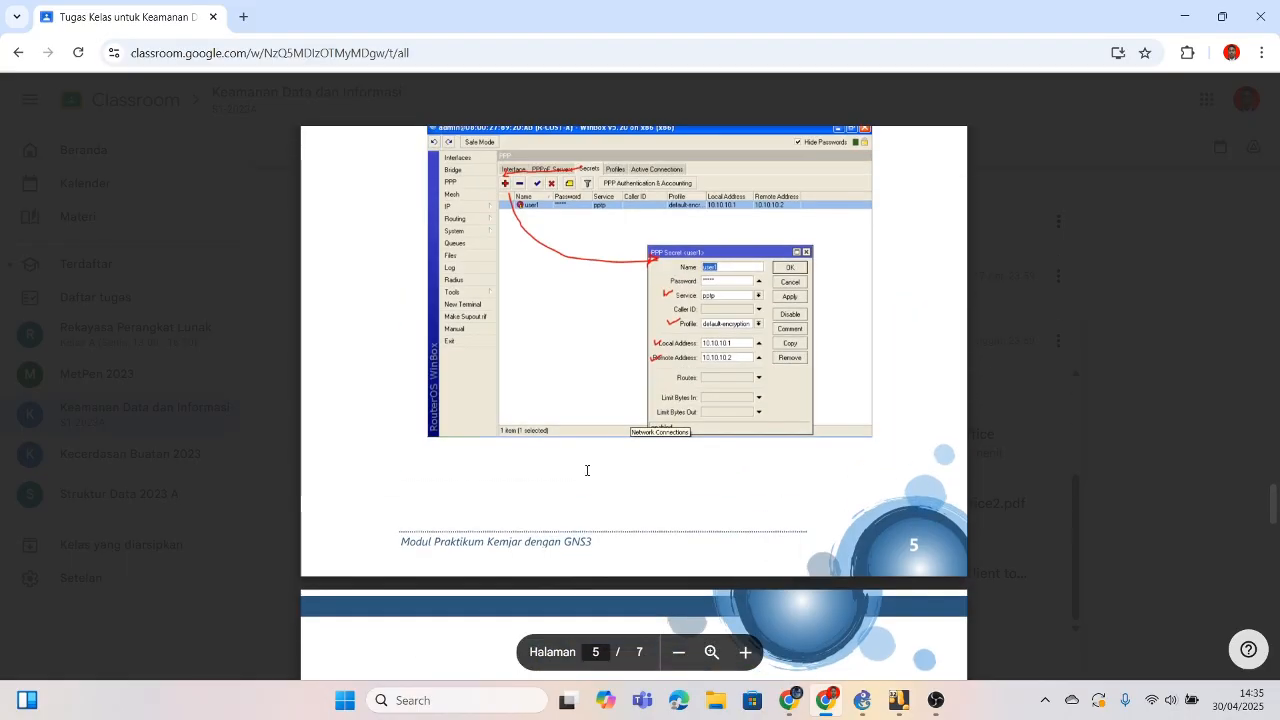
scroll(587, 470, down, 15)
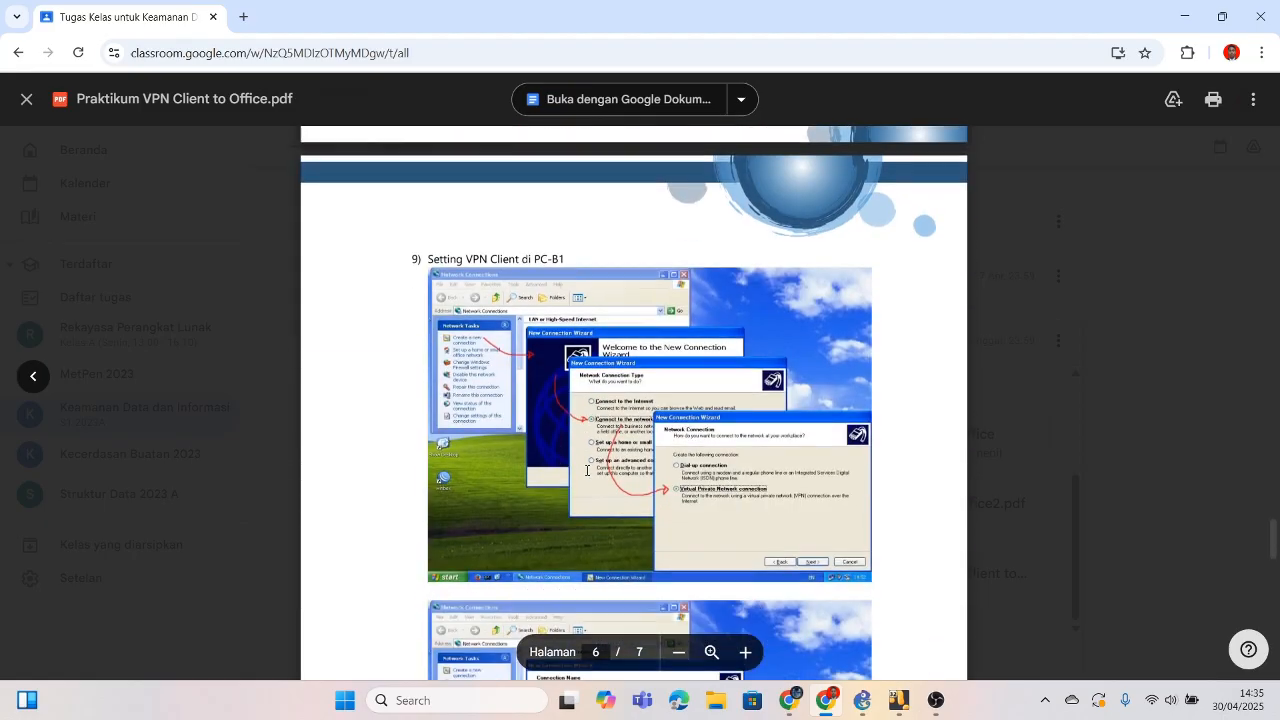
scroll(587, 470, down, 15)
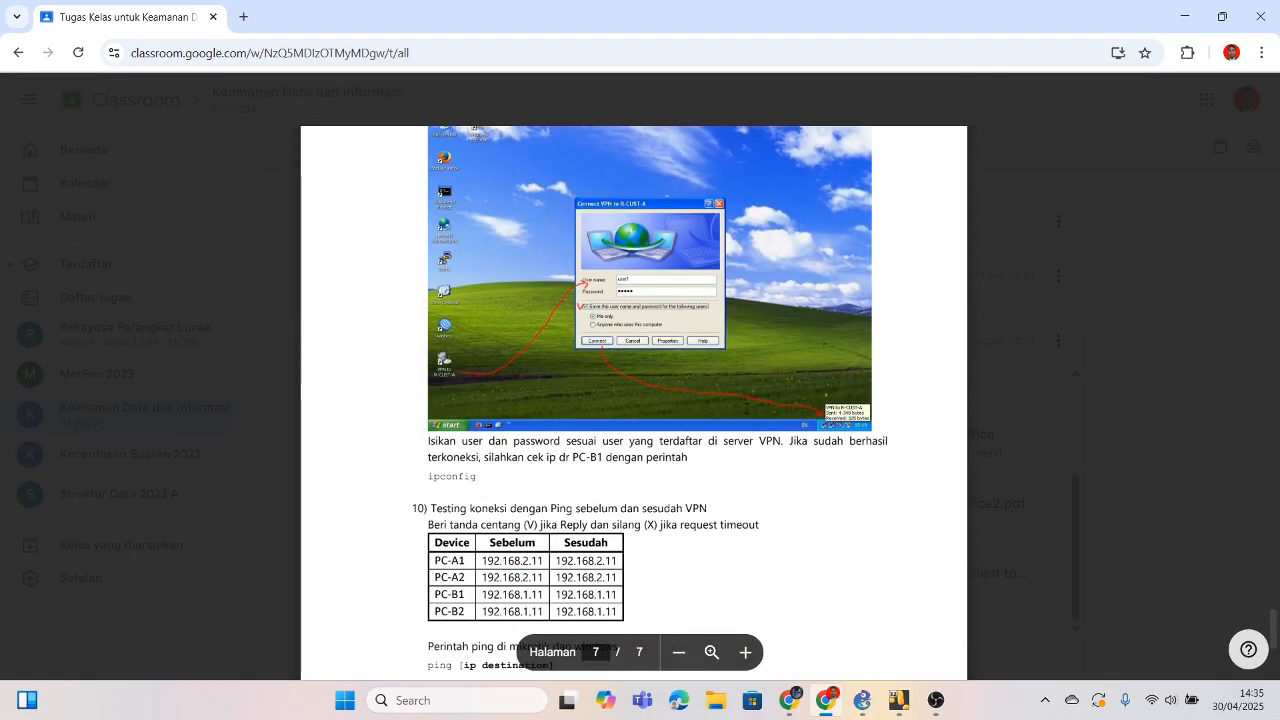
scroll(727, 508, down, 4)
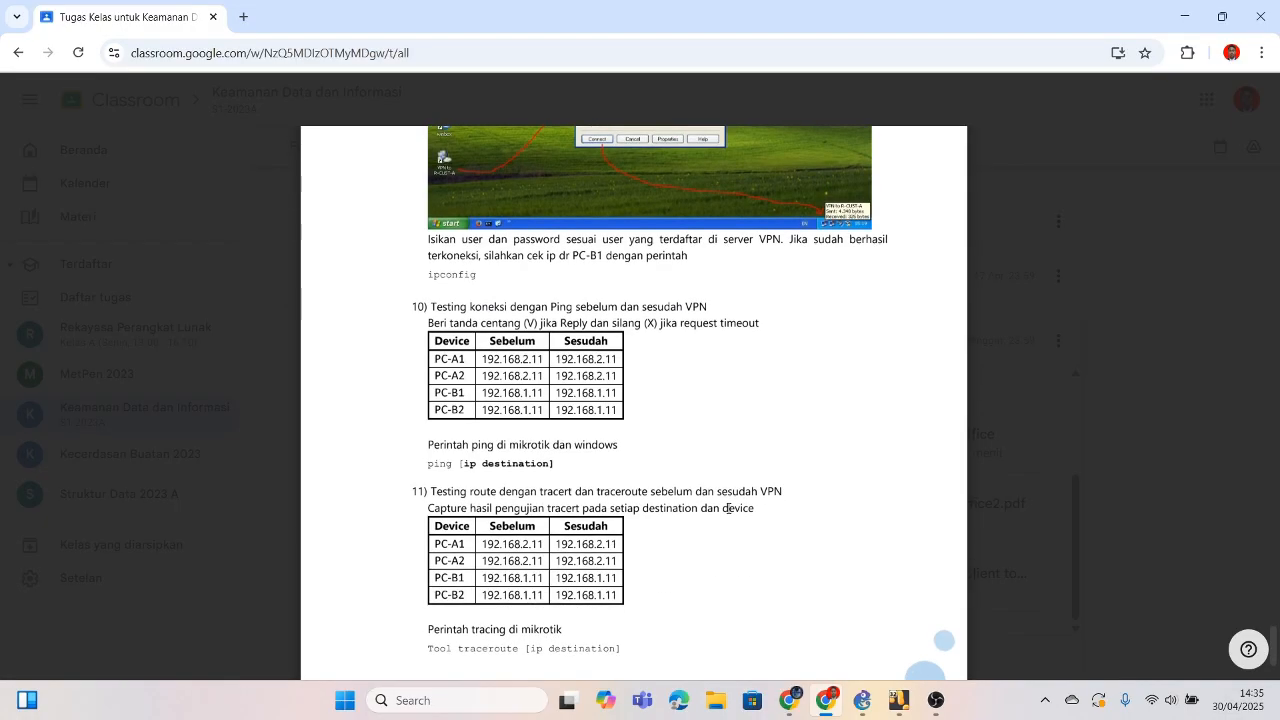
mouse_move(898, 700)
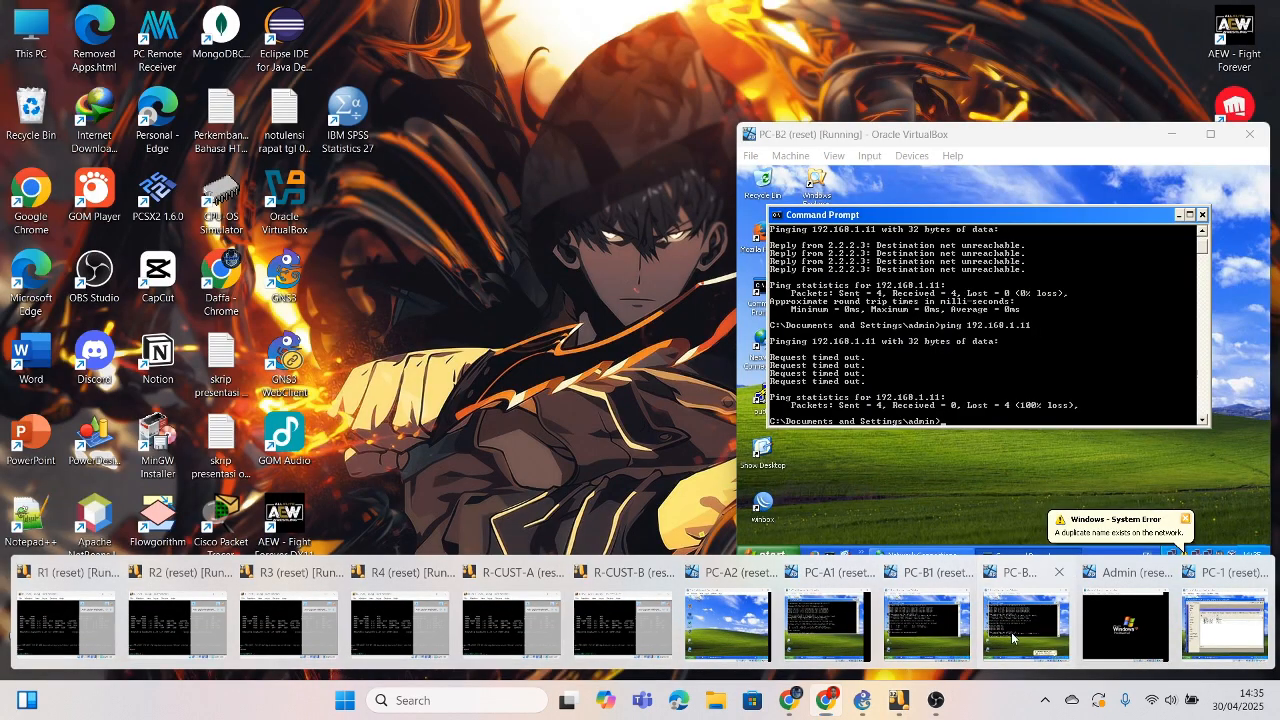
Step: Close PC-B2's Command Prompt and twice try deleting the VPN to R CUST A, dismissing the errors
click(1025, 625)
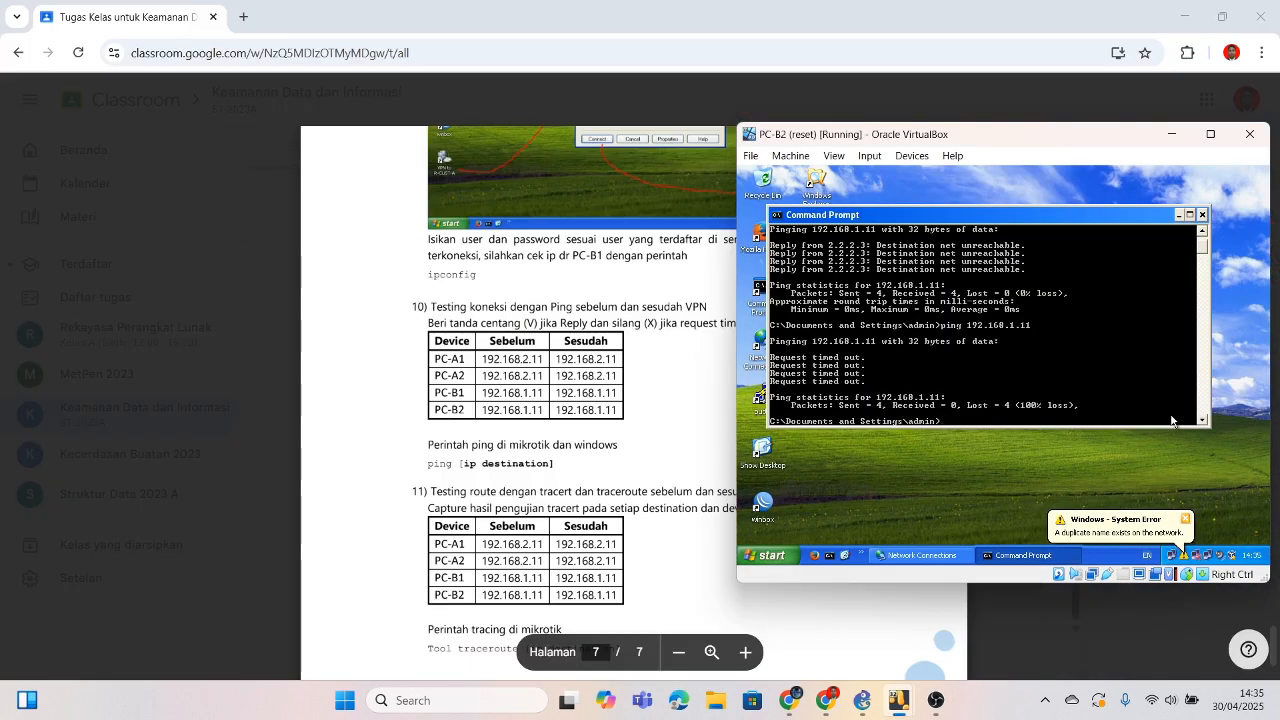
click(1202, 214)
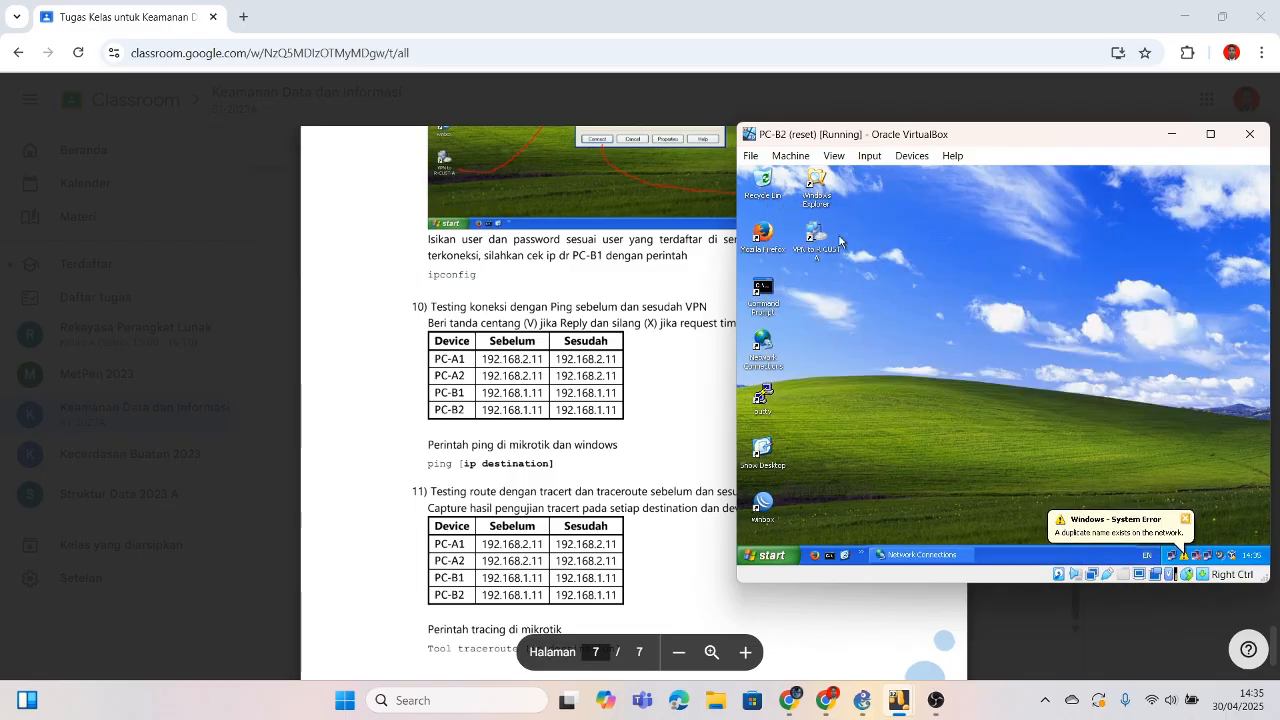
click(920, 556)
right_click(988, 443)
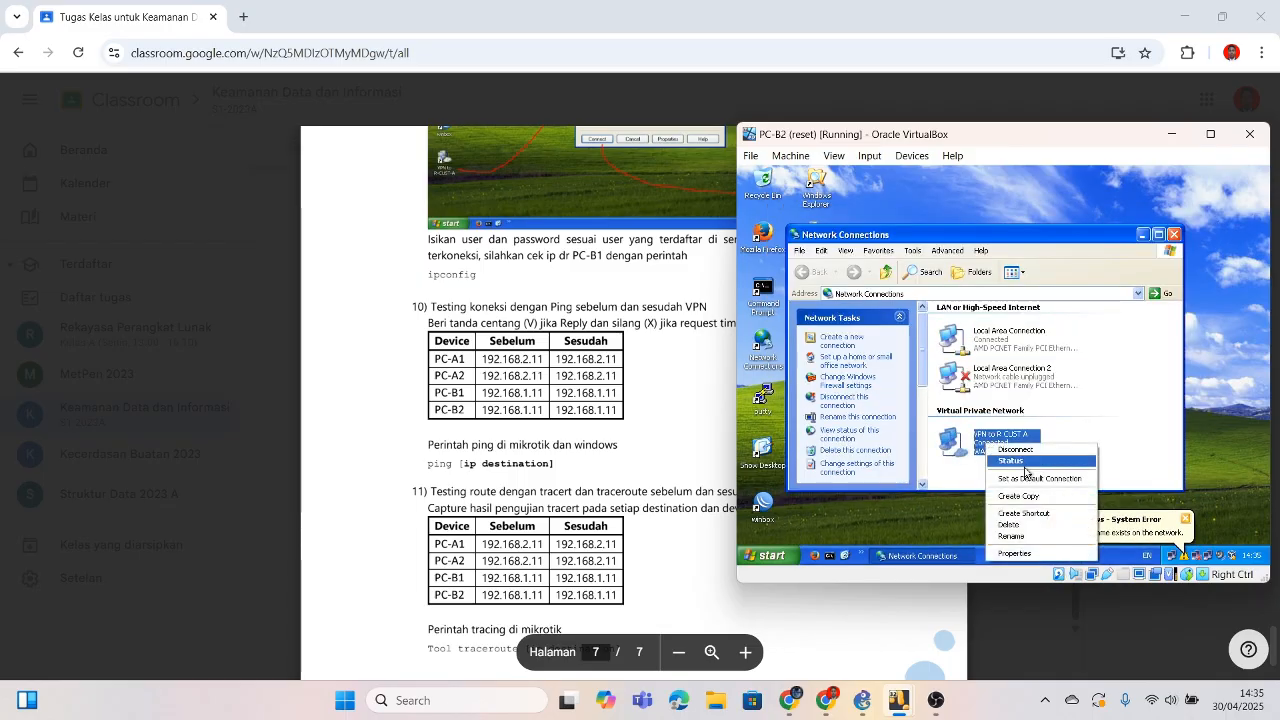
click(1015, 525)
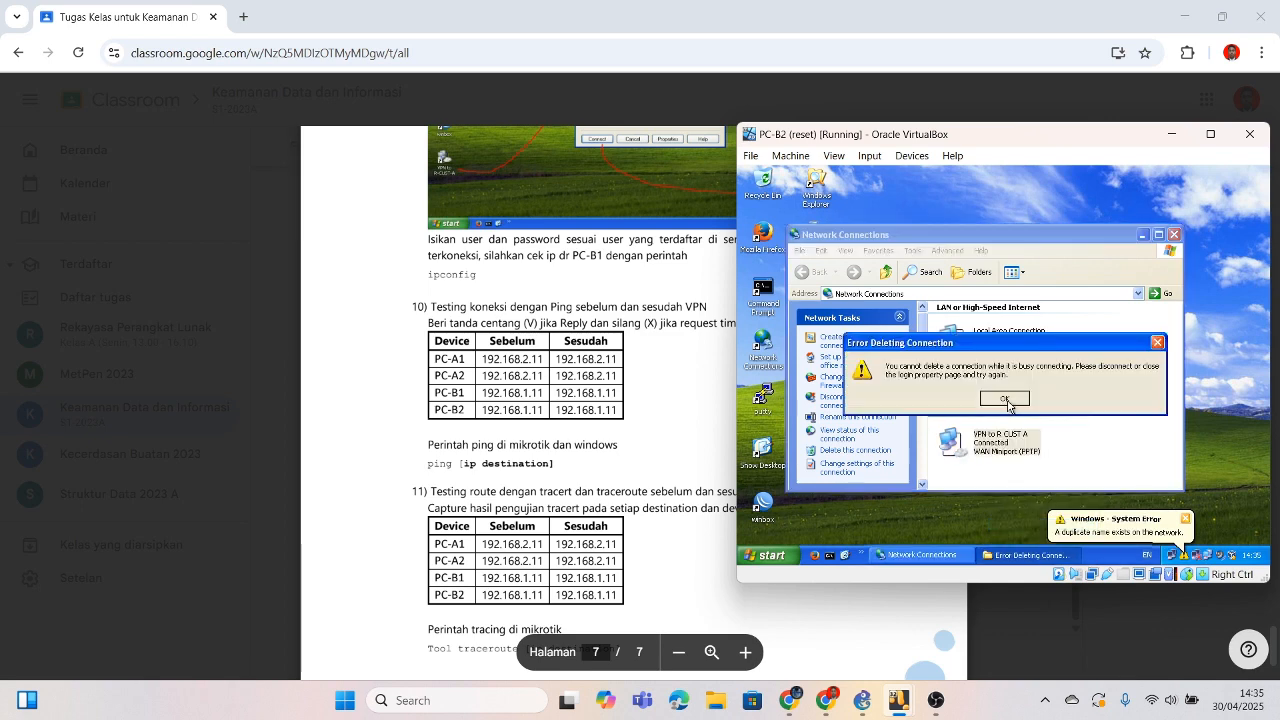
click(1006, 400)
right_click(1019, 441)
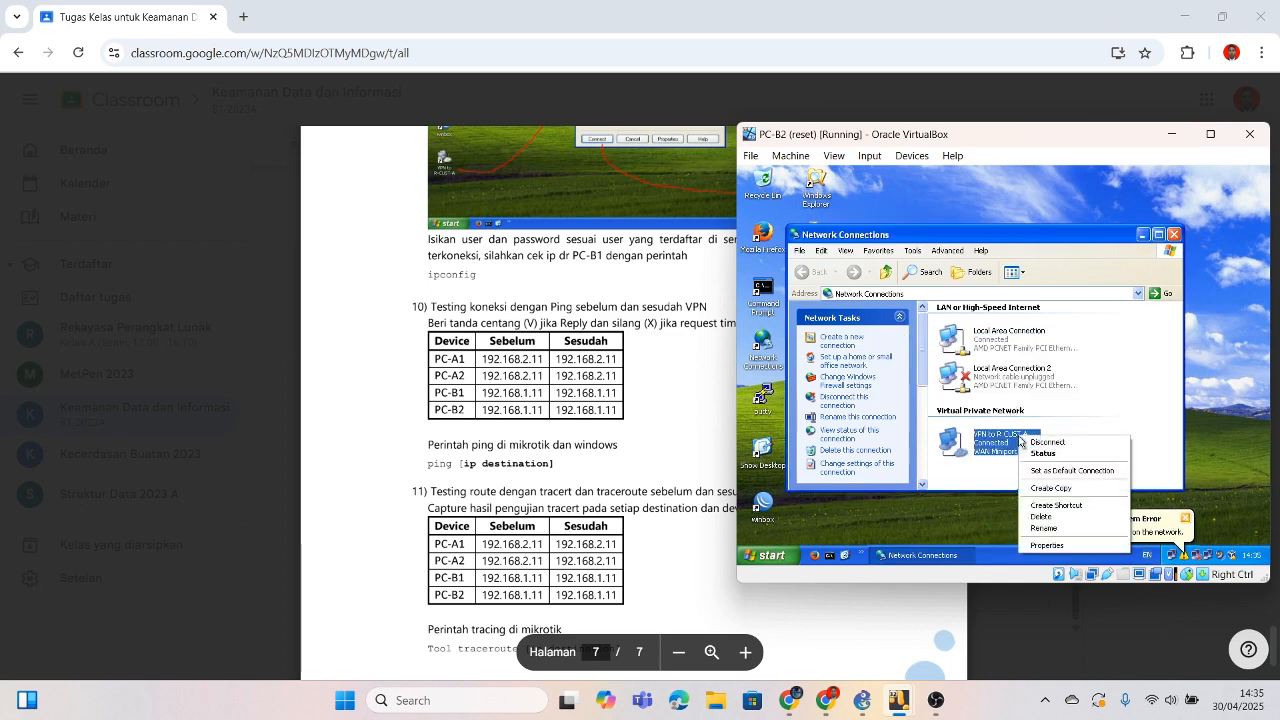
click(1056, 518)
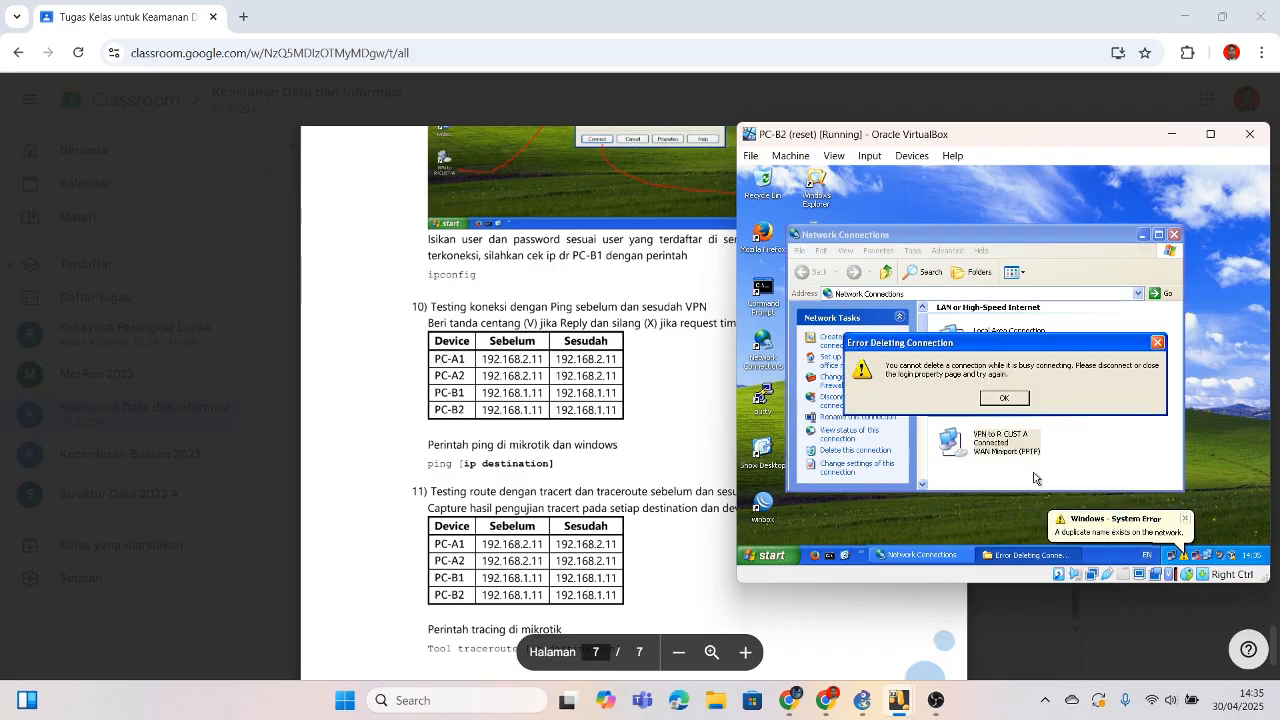
click(1008, 399)
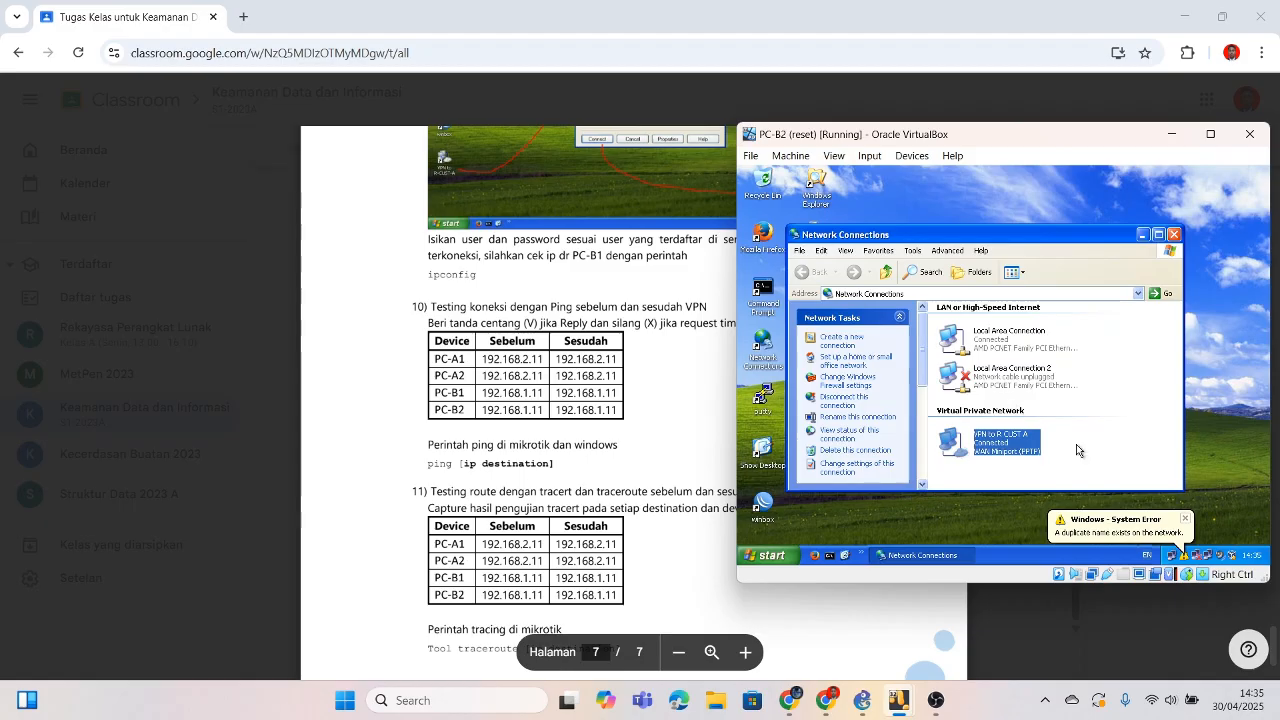
click(1184, 558)
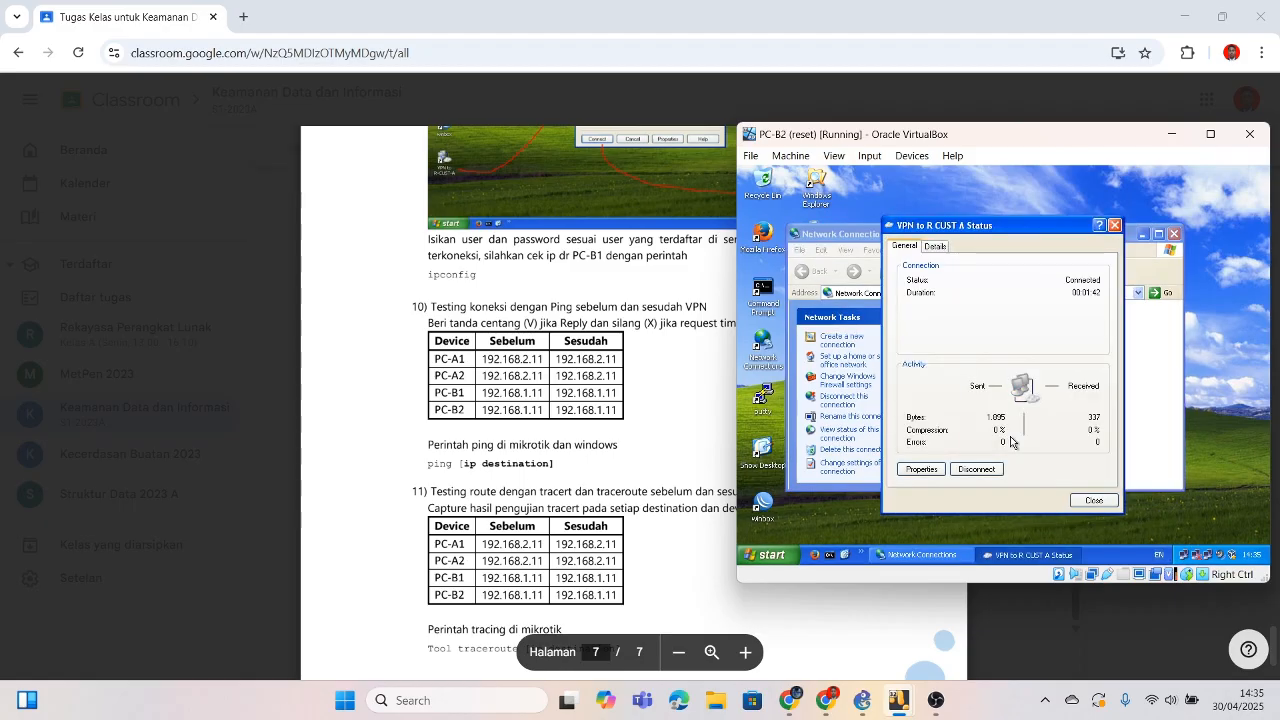
Step: Browse the VPN connection's Properties tabs, then cancel without changes
click(921, 469)
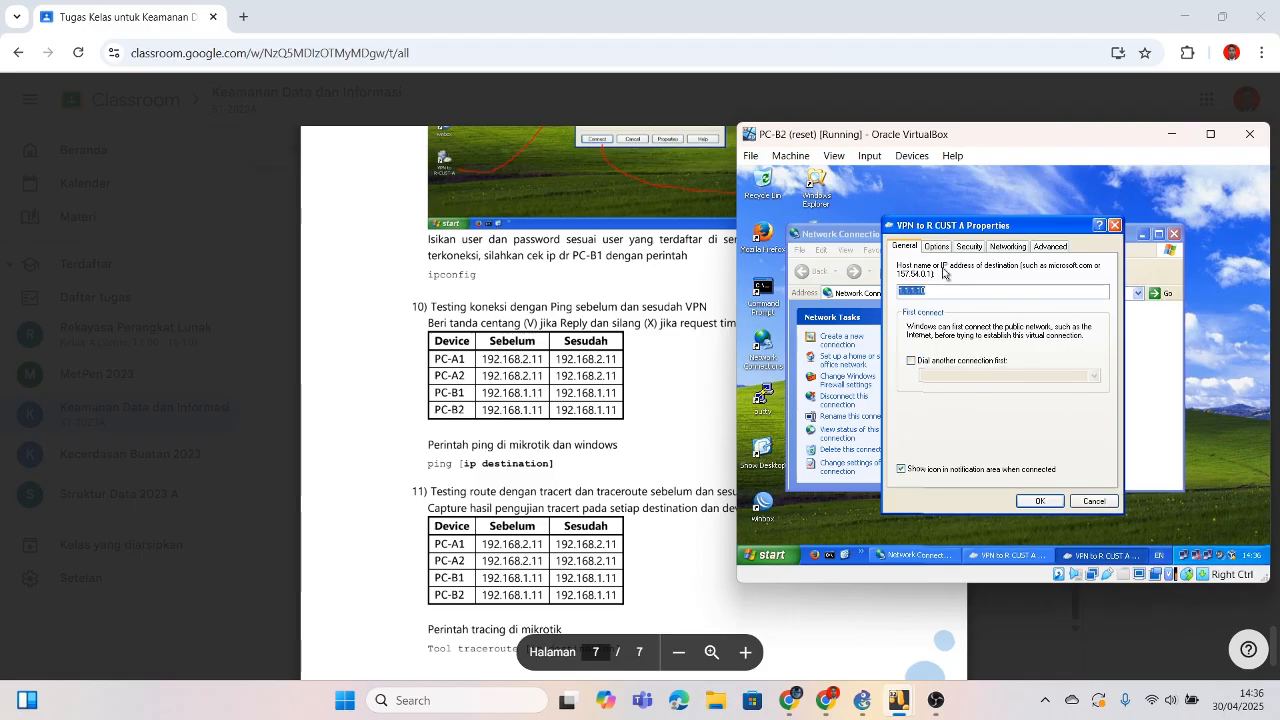
click(939, 250)
click(967, 250)
click(1006, 249)
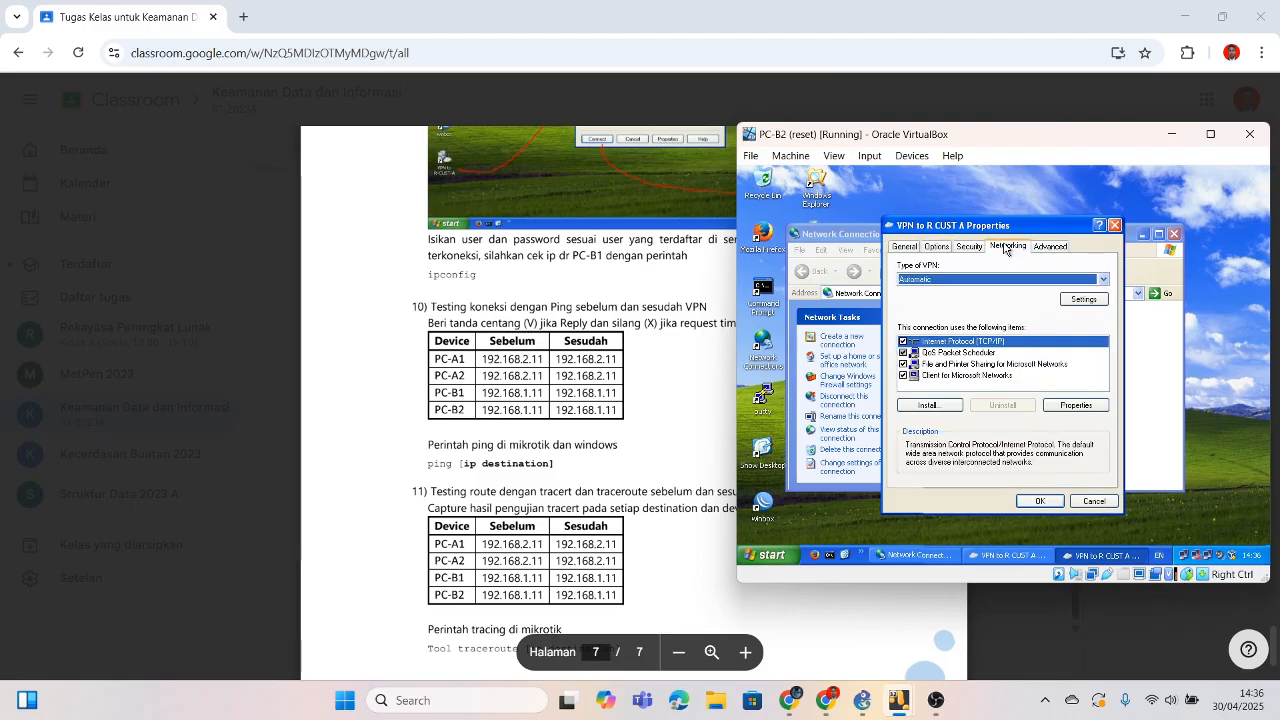
click(1041, 250)
click(906, 248)
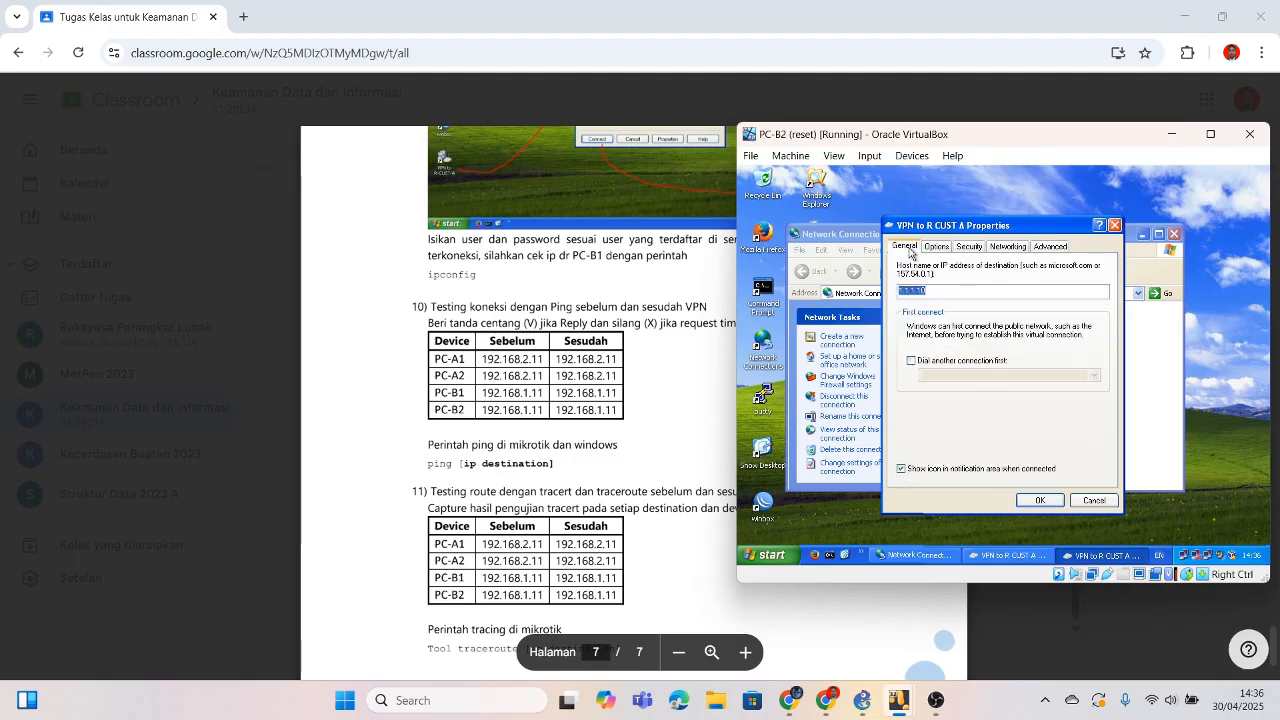
click(1096, 502)
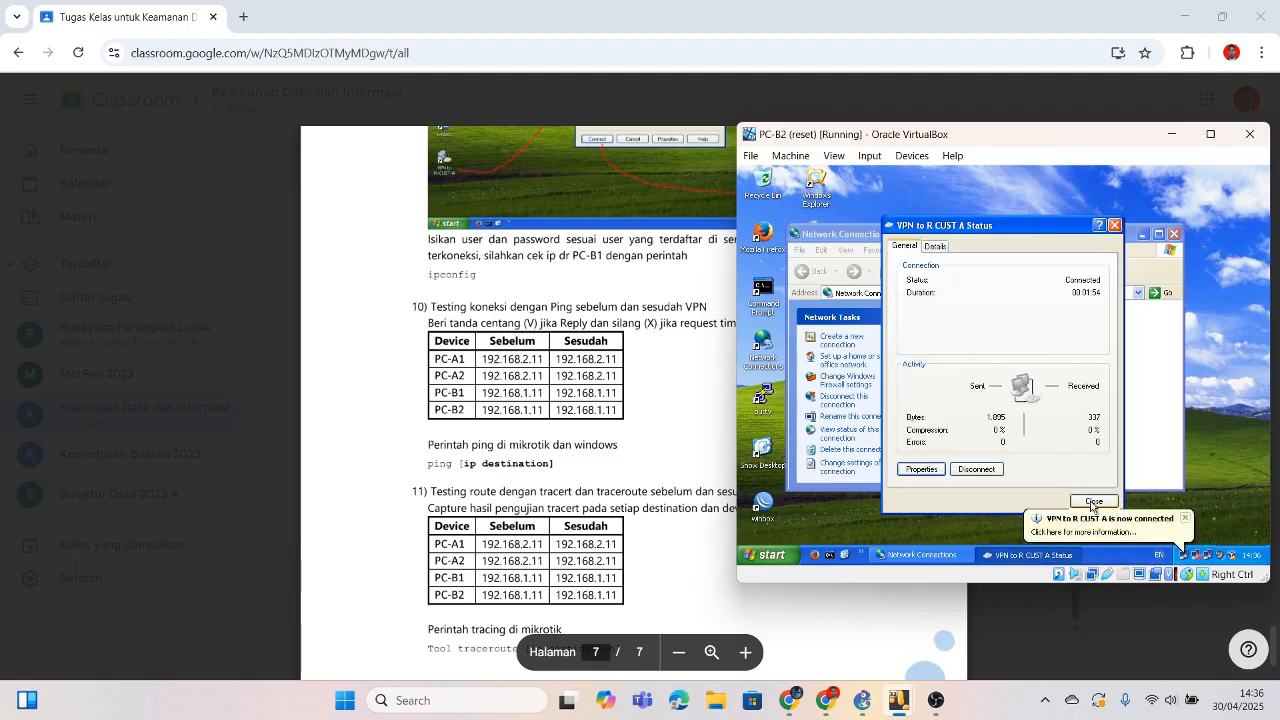
Step: Close the VPN status window and minimize Network Connections
click(1092, 503)
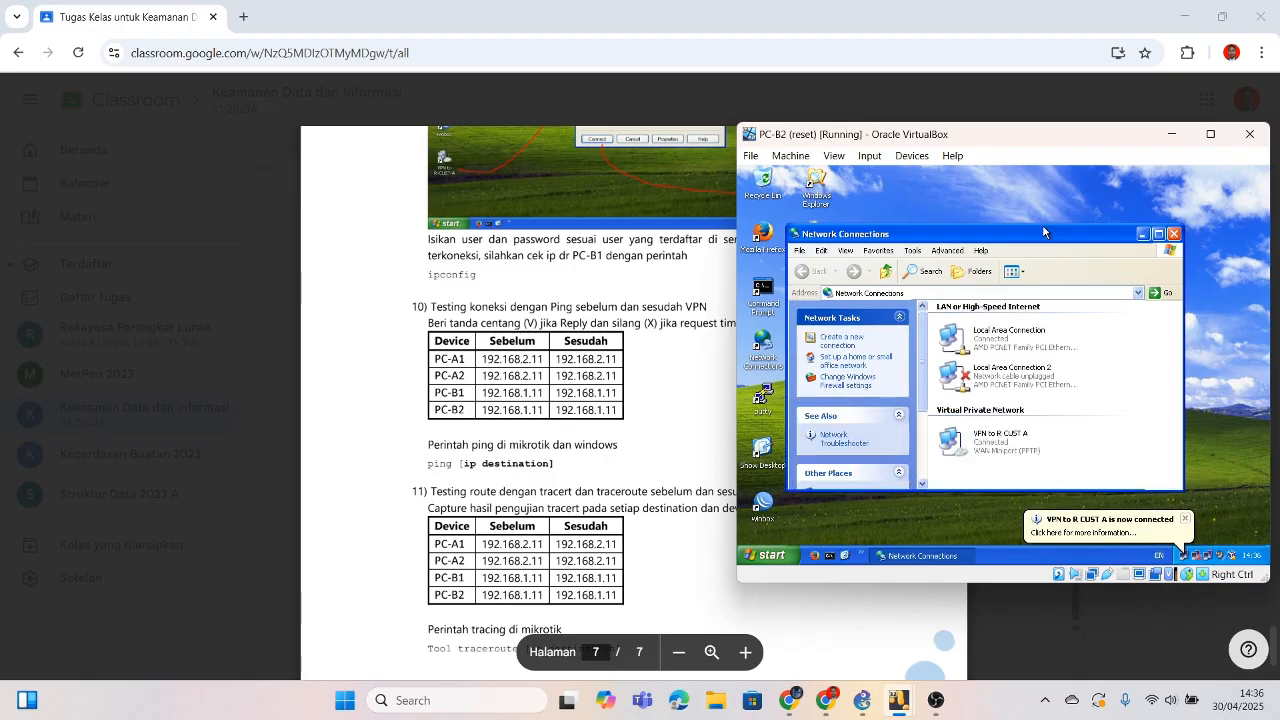
click(1141, 235)
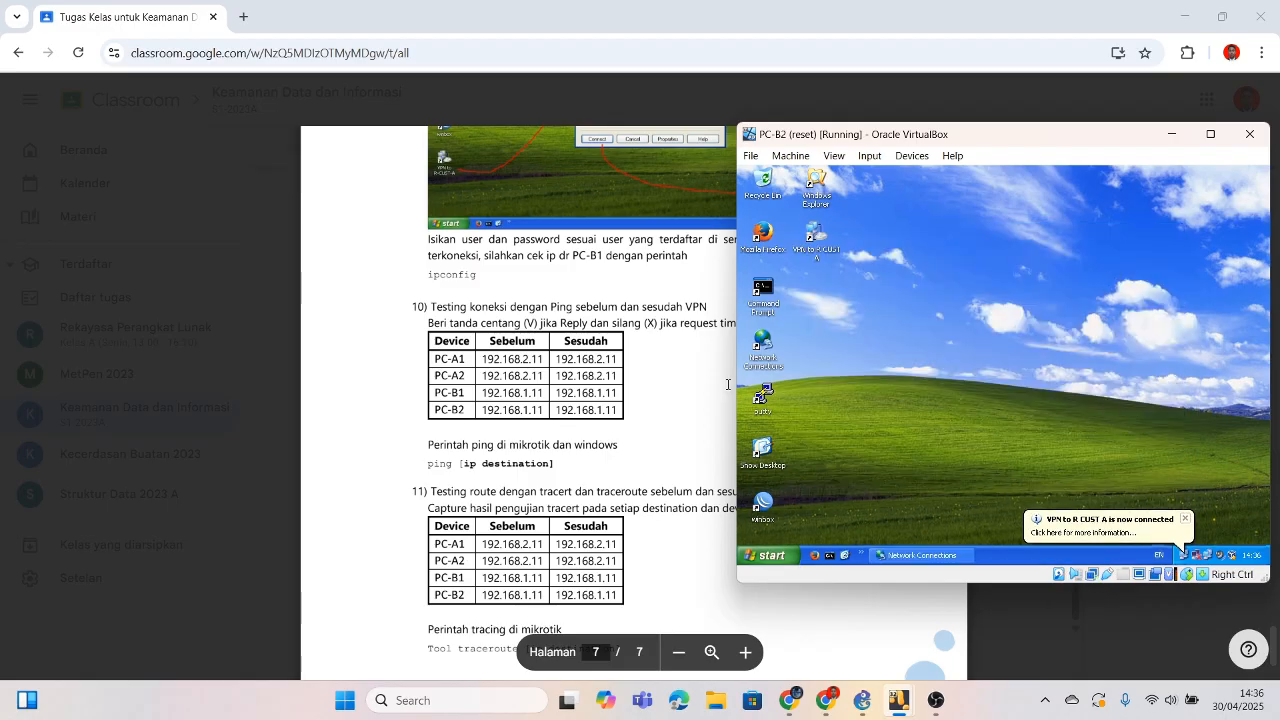
double_click(762, 290)
Step: Ping 192.168.1.11 from PC-B2's command prompt; every request times out
text(p)
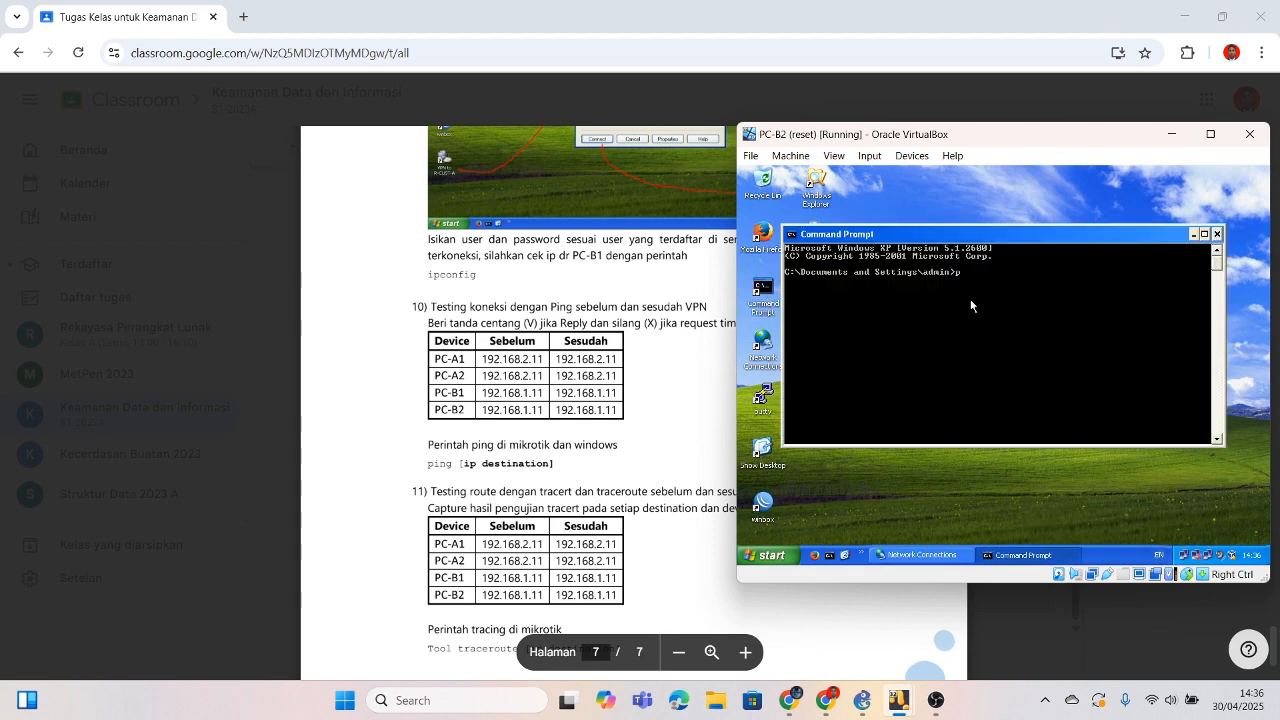
text(ing 192.168.1.)
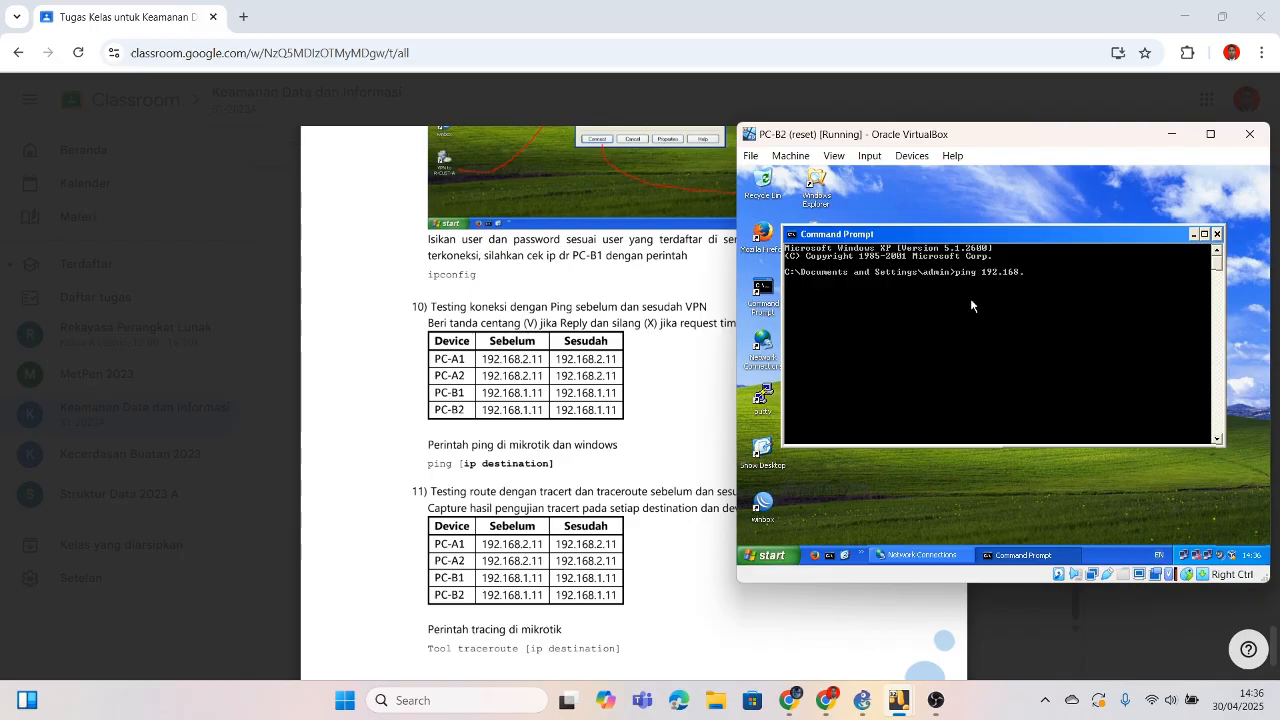
text(11)
key(Return)
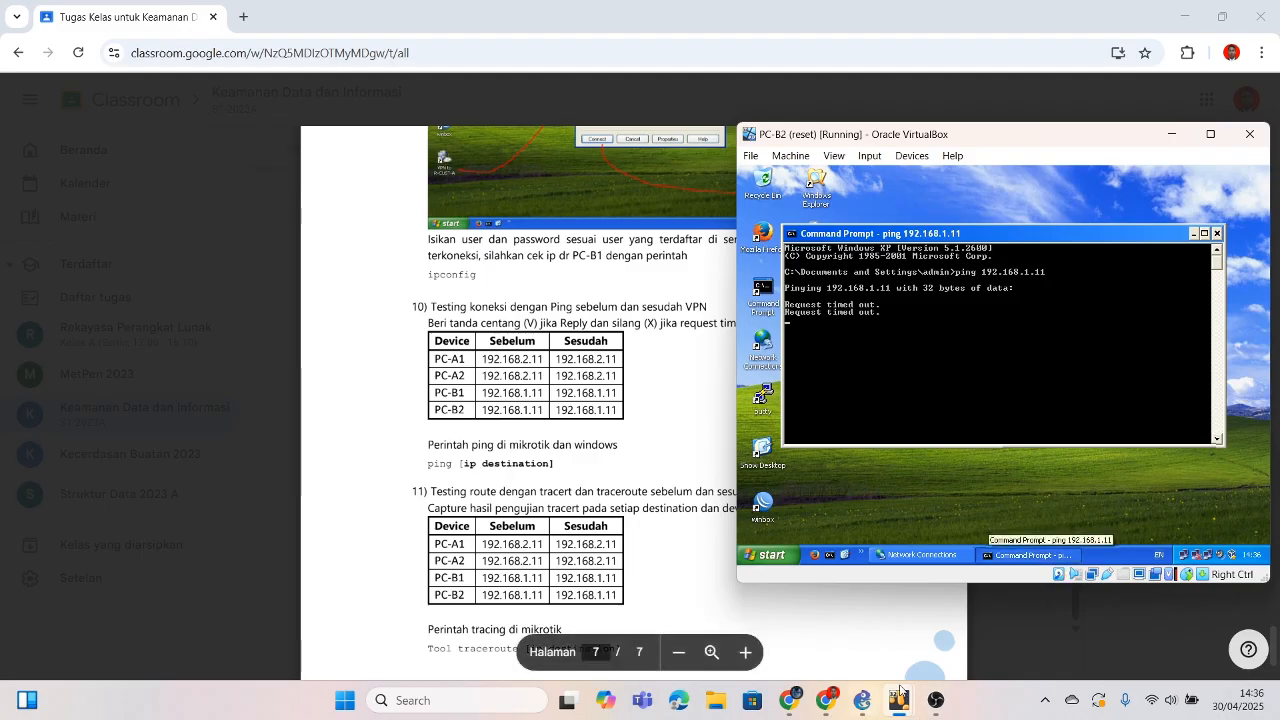
Step: On PC-B1, ping 192.168.1.12 and stop it with Ctrl+C after it times out
mouse_move(899, 698)
click(897, 625)
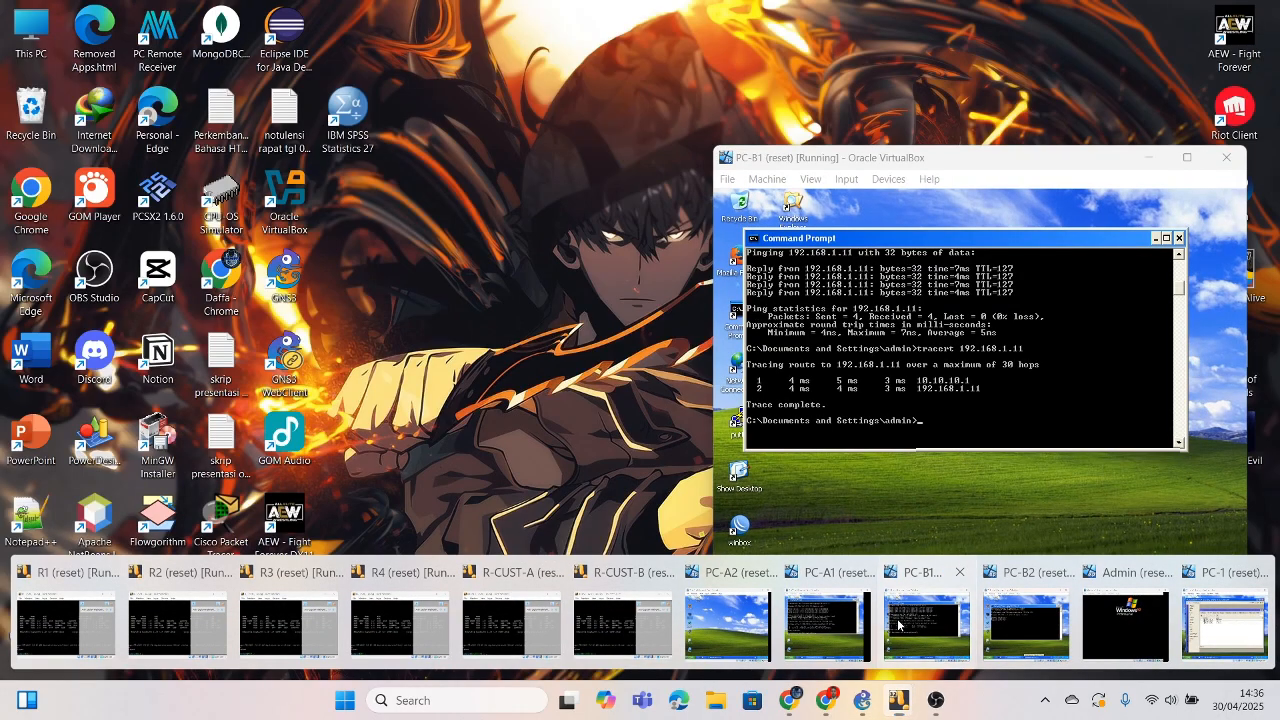
text(ping 192)
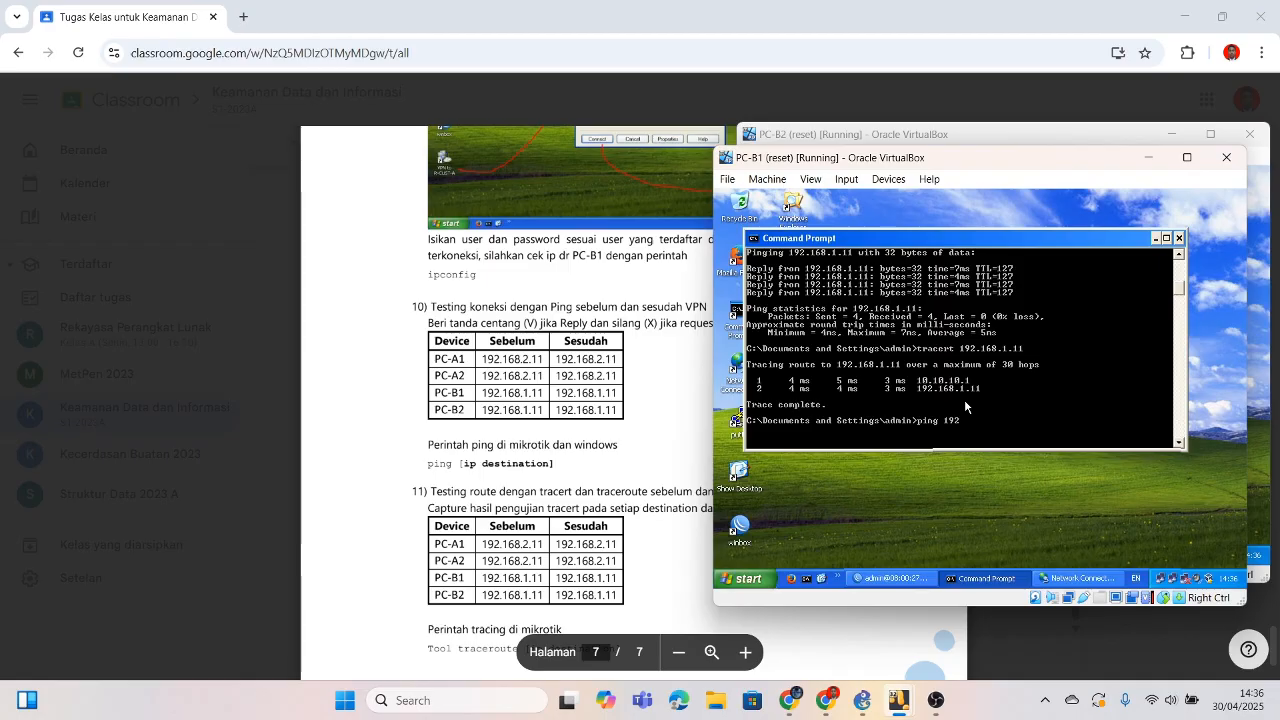
text(.168.2)
key(BackSpace)
text(1)
key(Return)
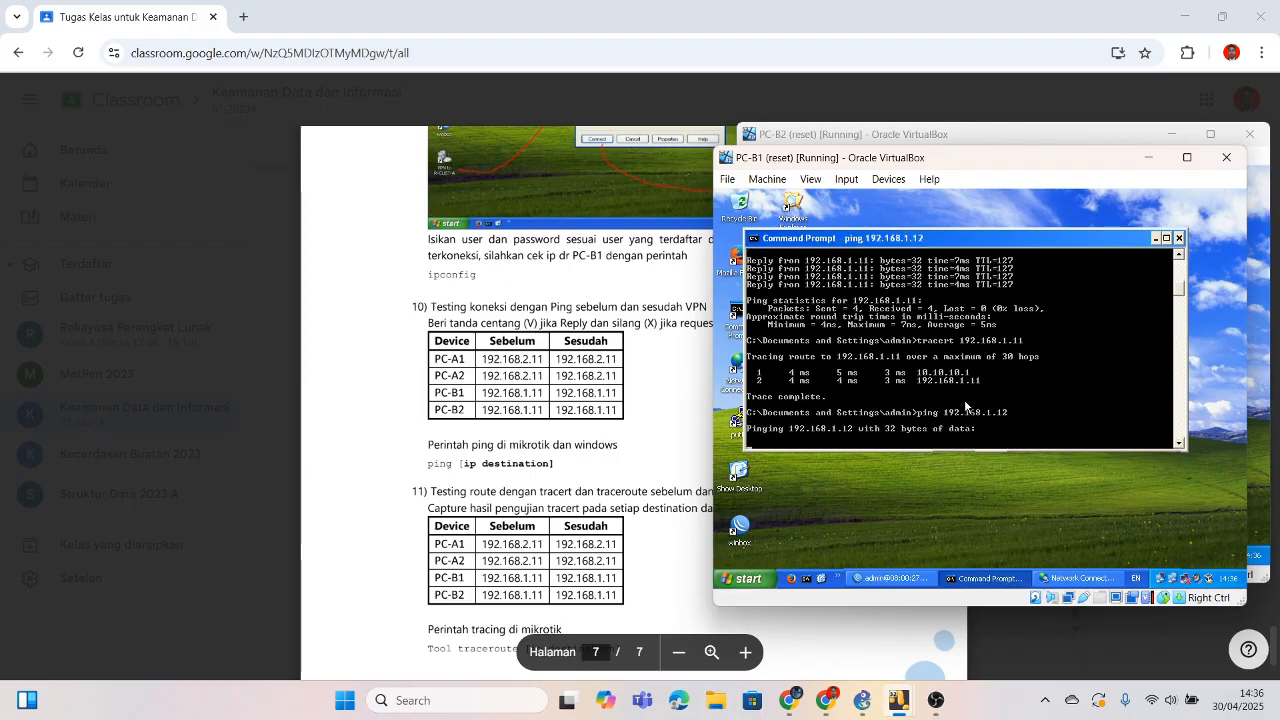
scroll(965, 405, up, 4)
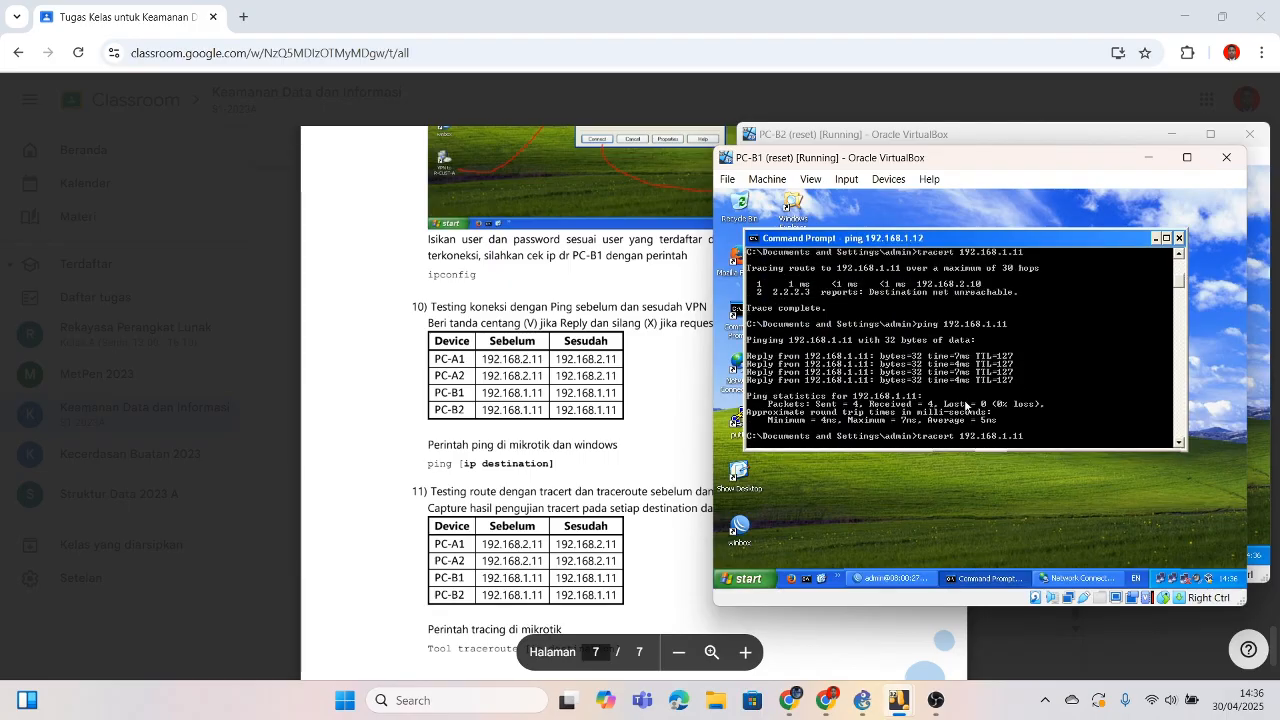
scroll(966, 407, down, 6)
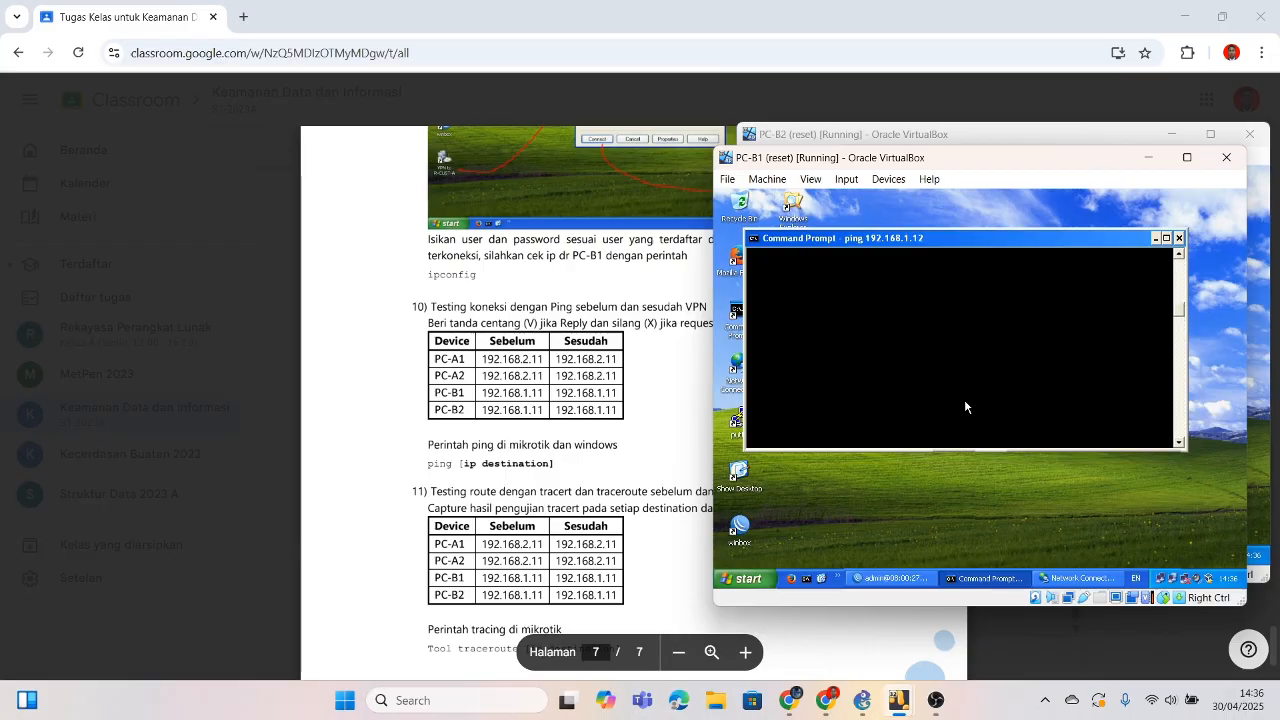
scroll(965, 407, up, 3)
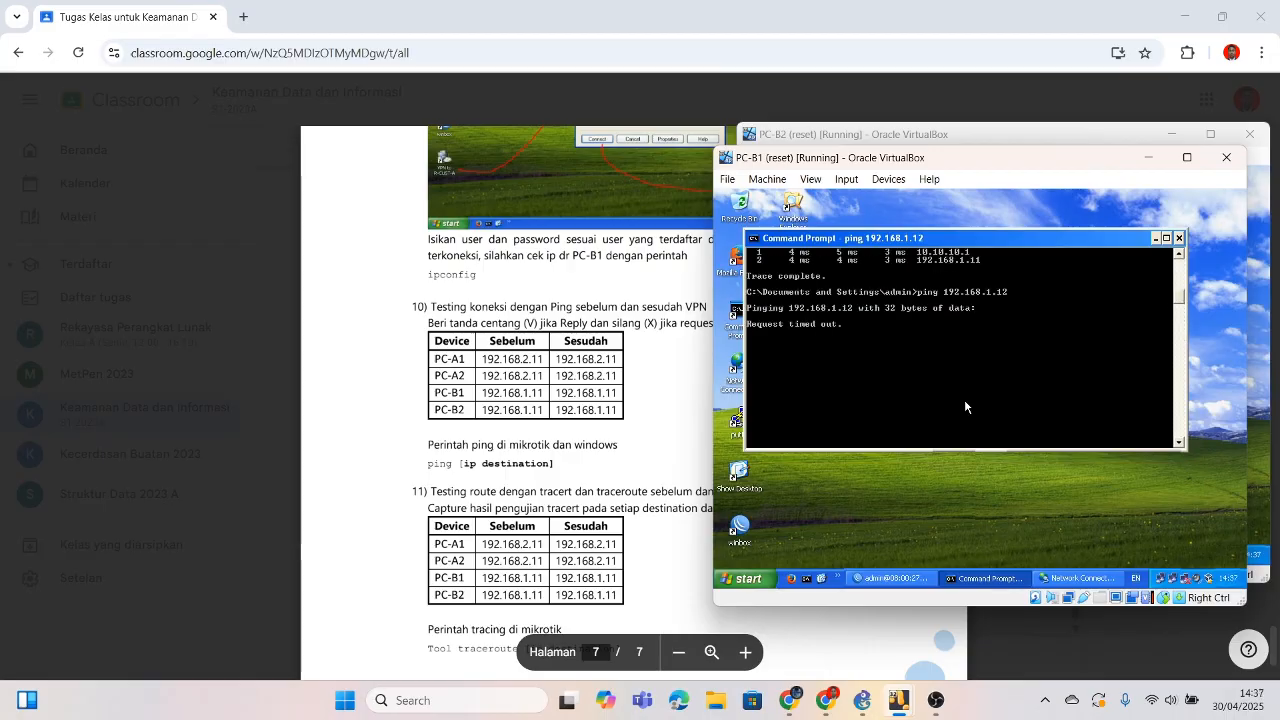
key(ctrl+c)
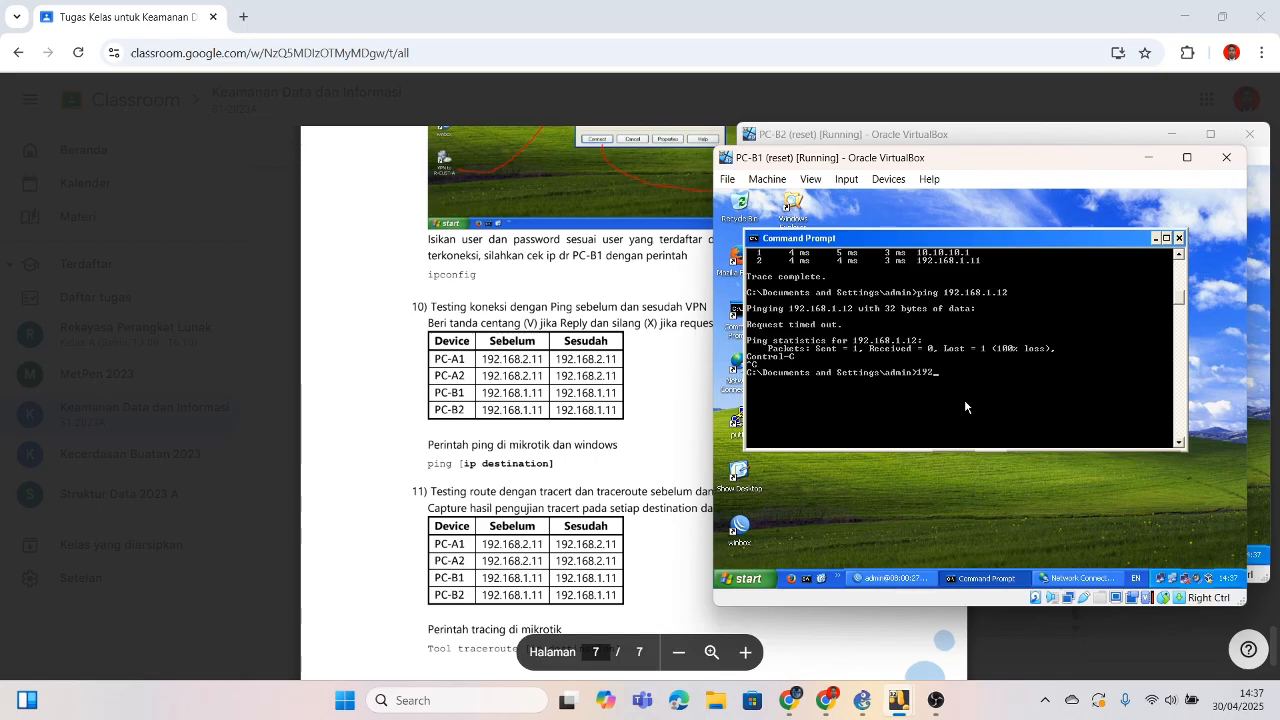
Step: Rerun tracert 192.168.1.11 on PC-B1, then bring PC-B2's window forward
key(Up)
key(Up)
key(Return)
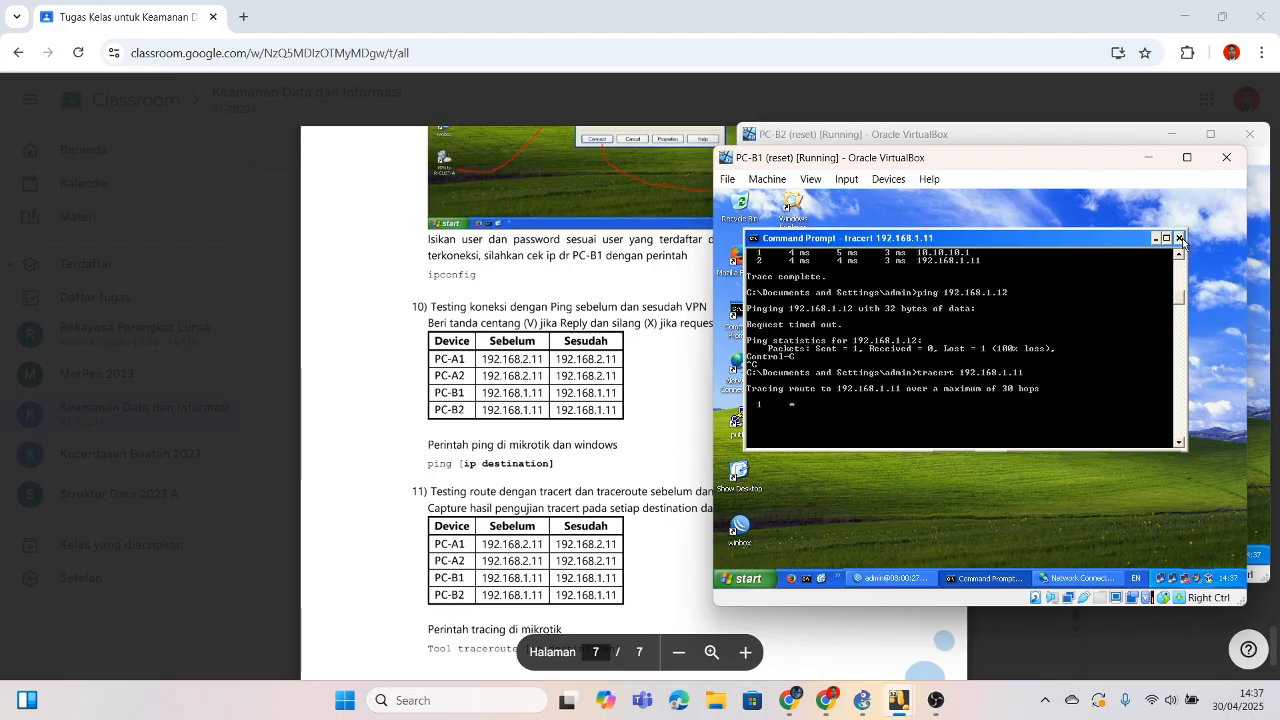
click(897, 700)
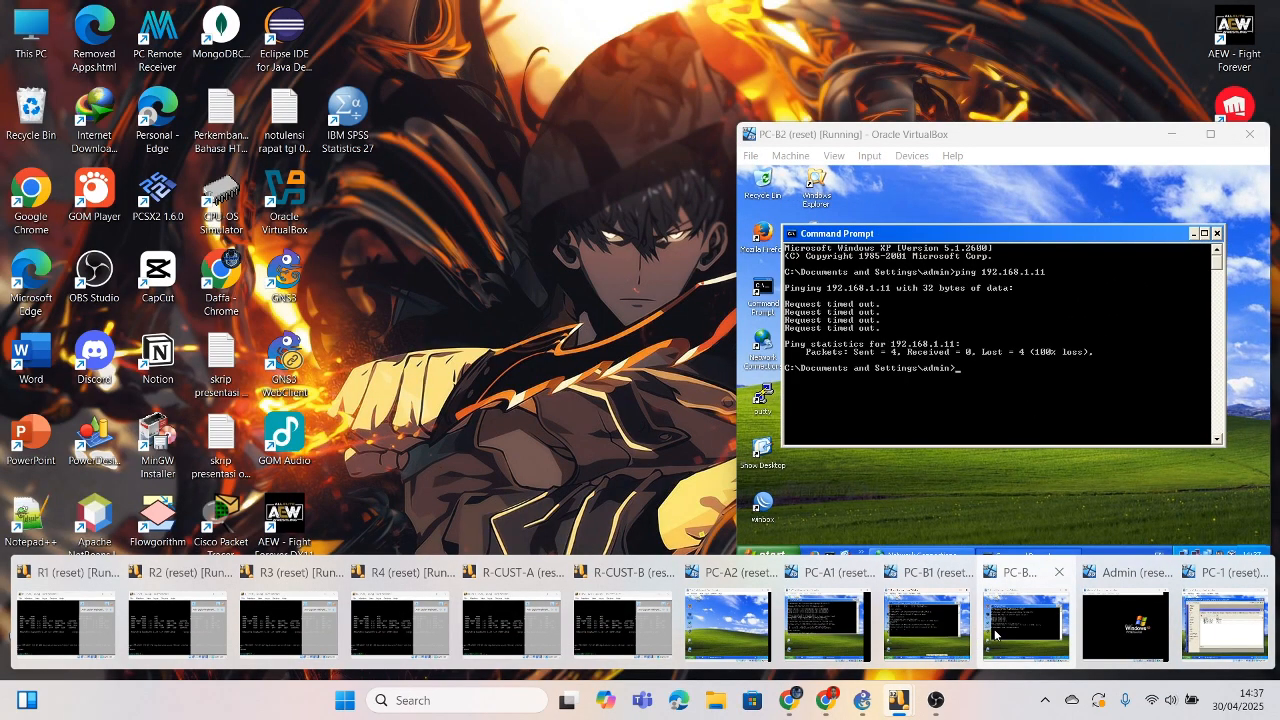
click(995, 633)
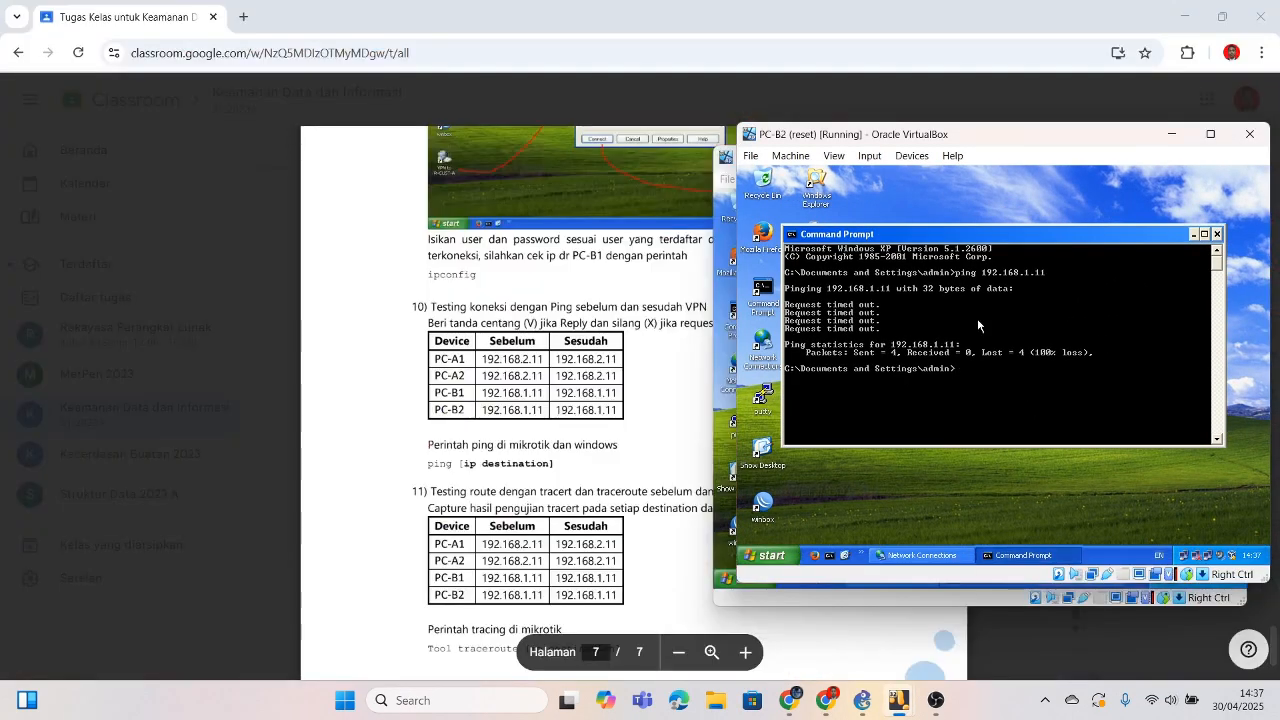
Step: Minimize PC-B2's command prompt and disconnect the VPN to R CUST A
click(1192, 233)
double_click(816, 236)
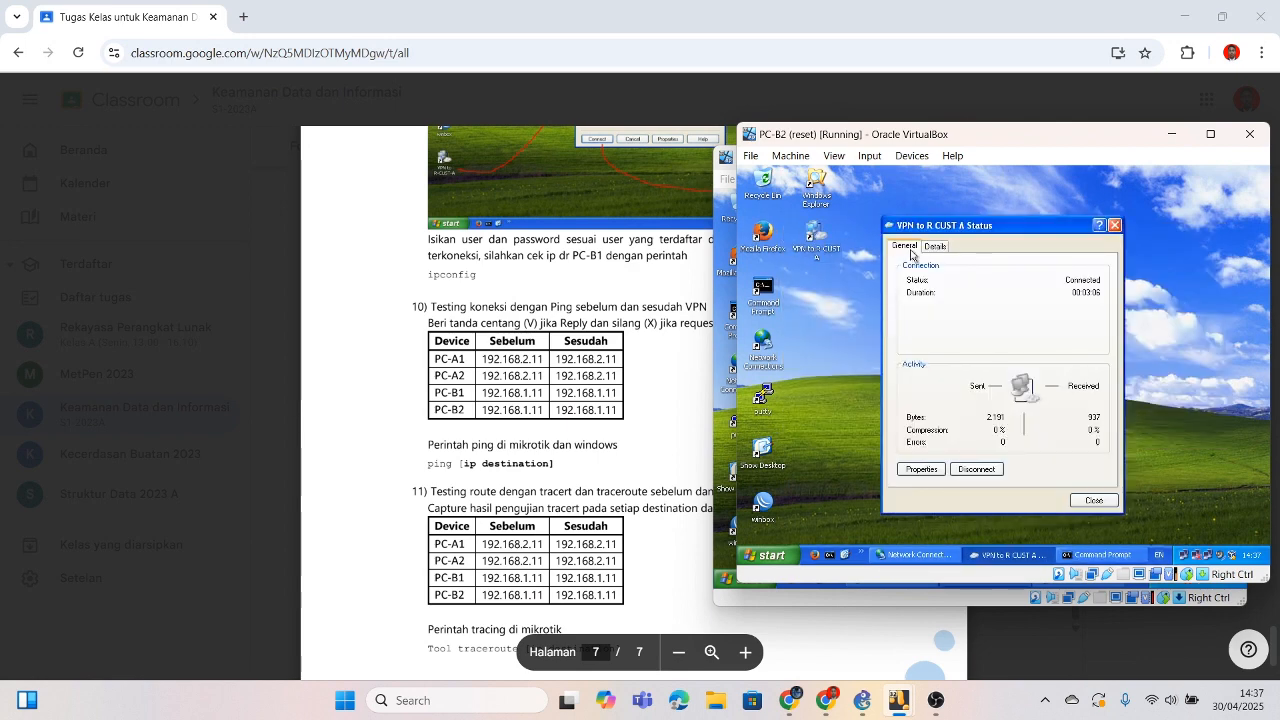
click(975, 470)
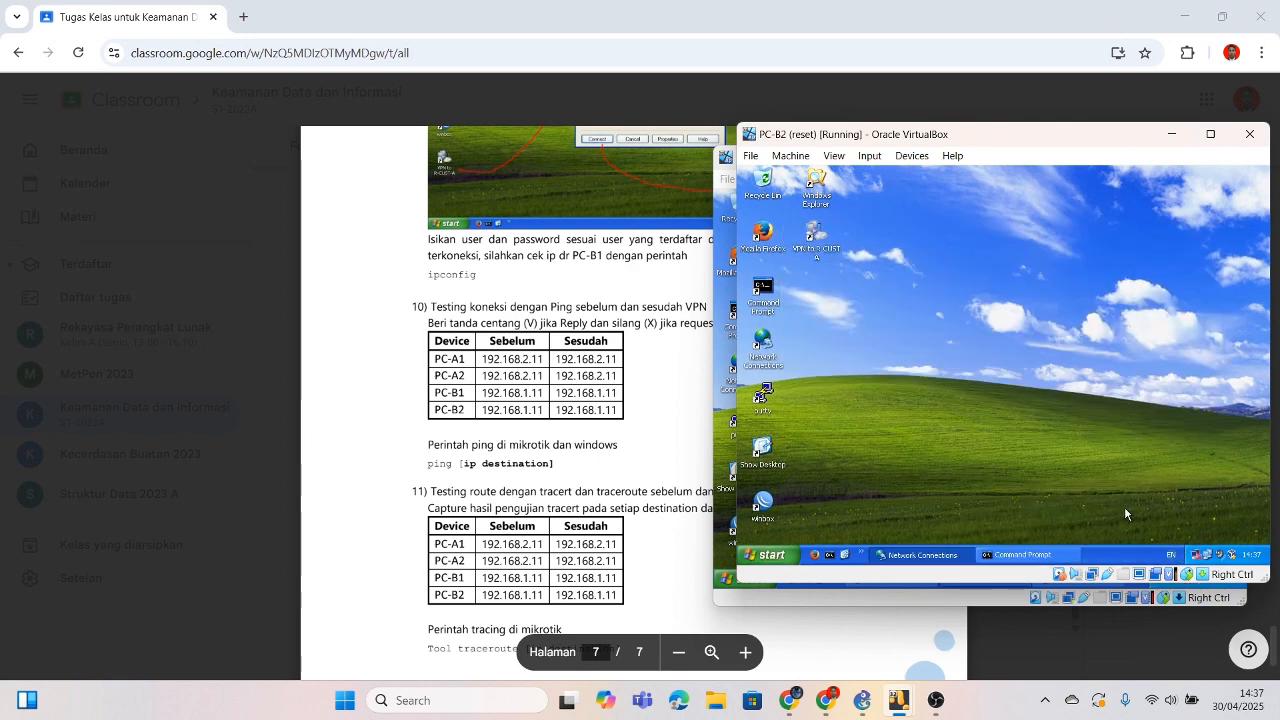
Step: Reopen the VPN to R CUST A connect prompt, check its properties, and close both without connecting
right_click(828, 240)
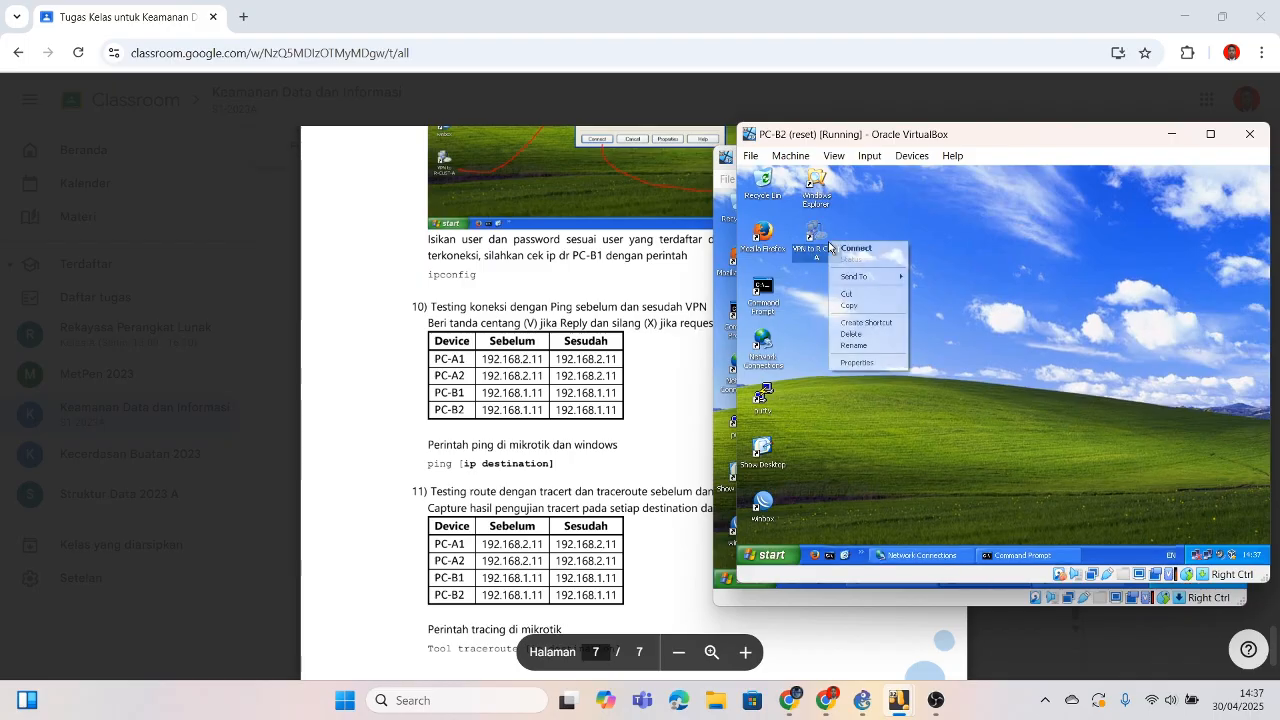
click(815, 240)
double_click(815, 240)
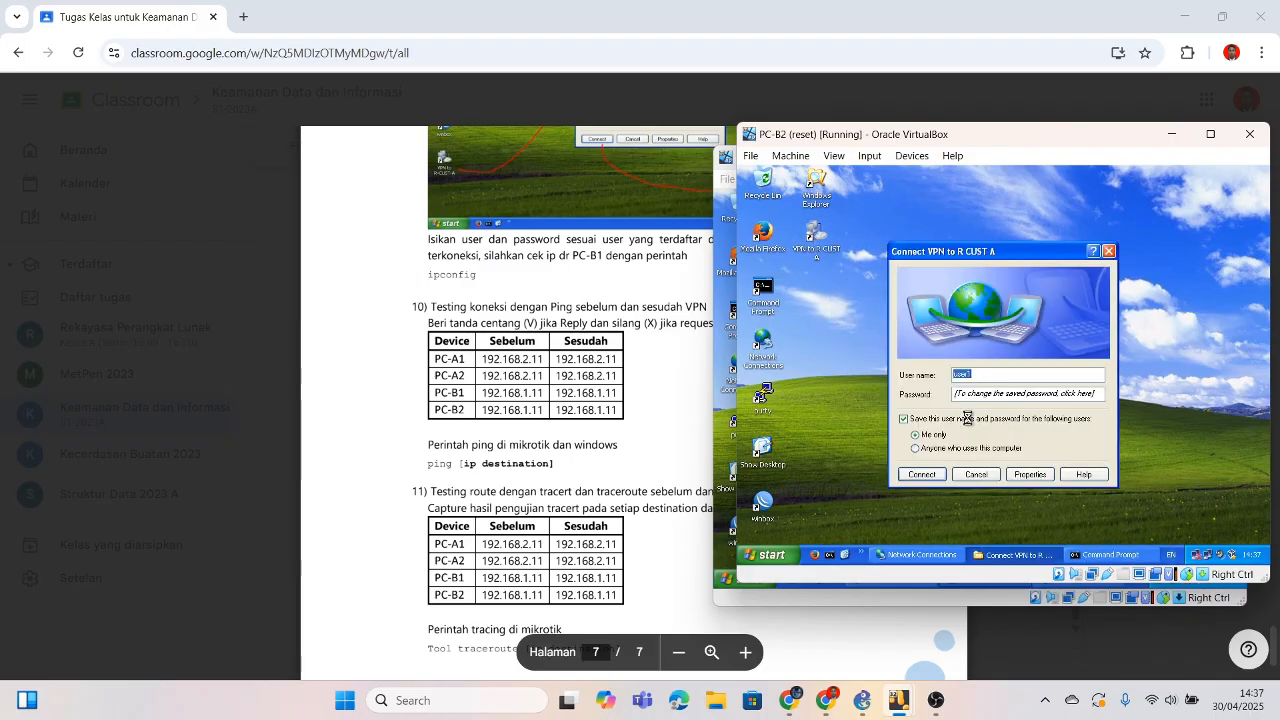
click(1030, 477)
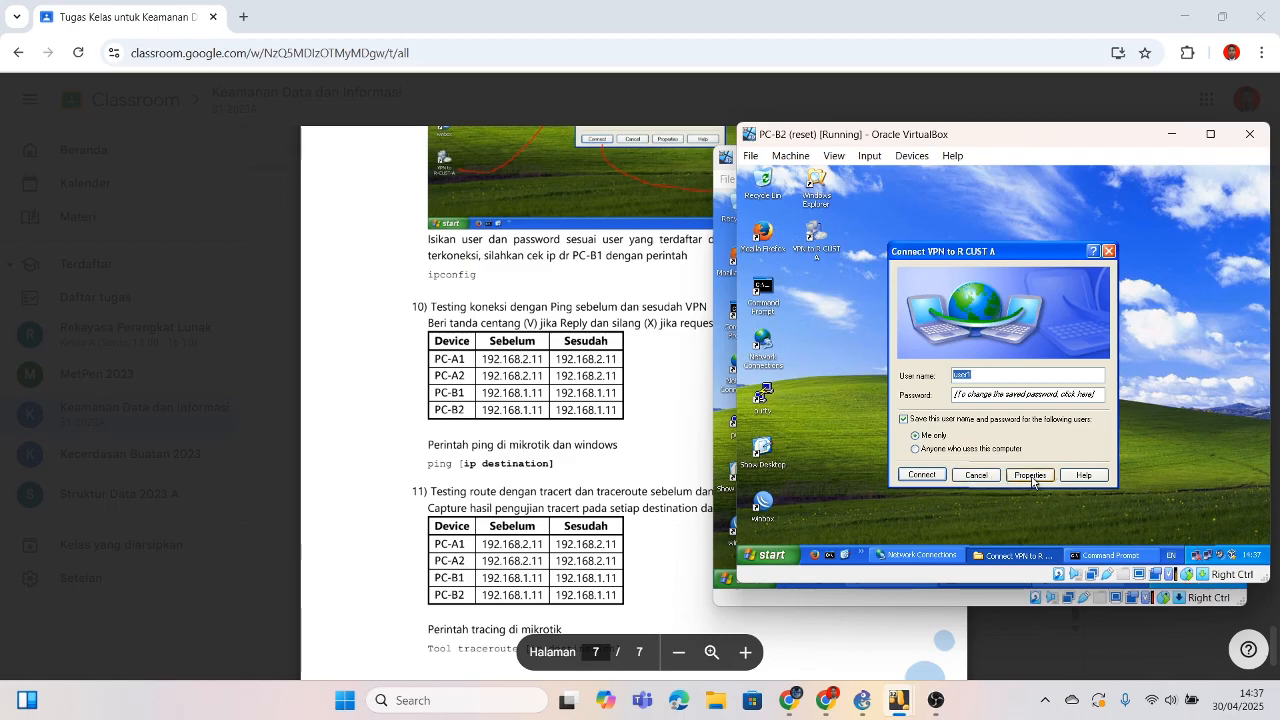
click(1115, 224)
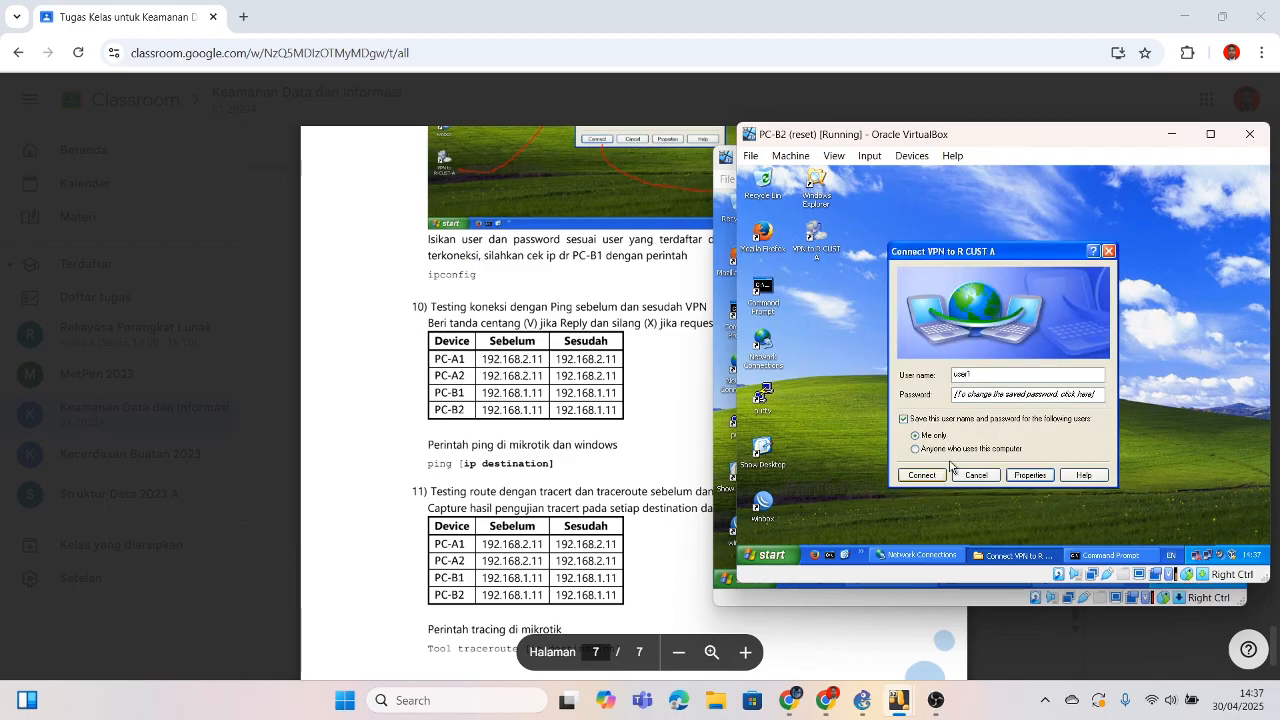
click(1107, 252)
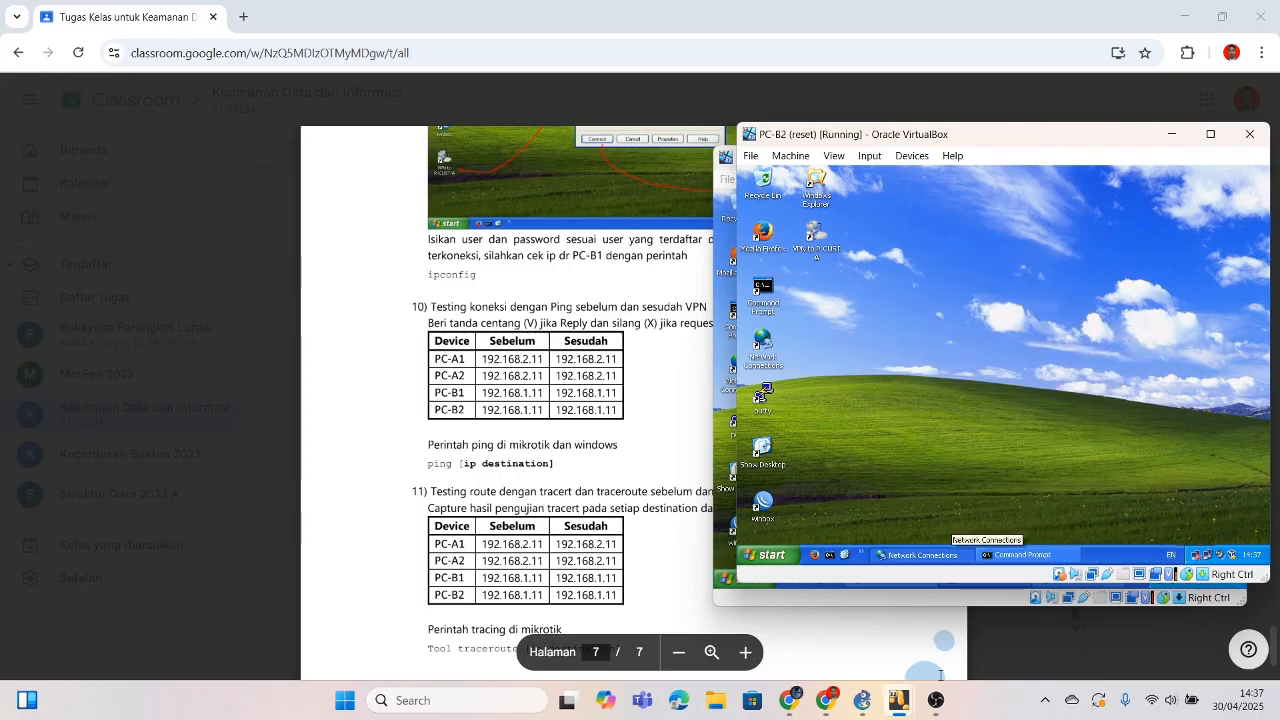
Step: On PC-B1, ping 192.168.1.12 (unreachable), then ping 192.168.1.11 (four replies)
mouse_move(898, 700)
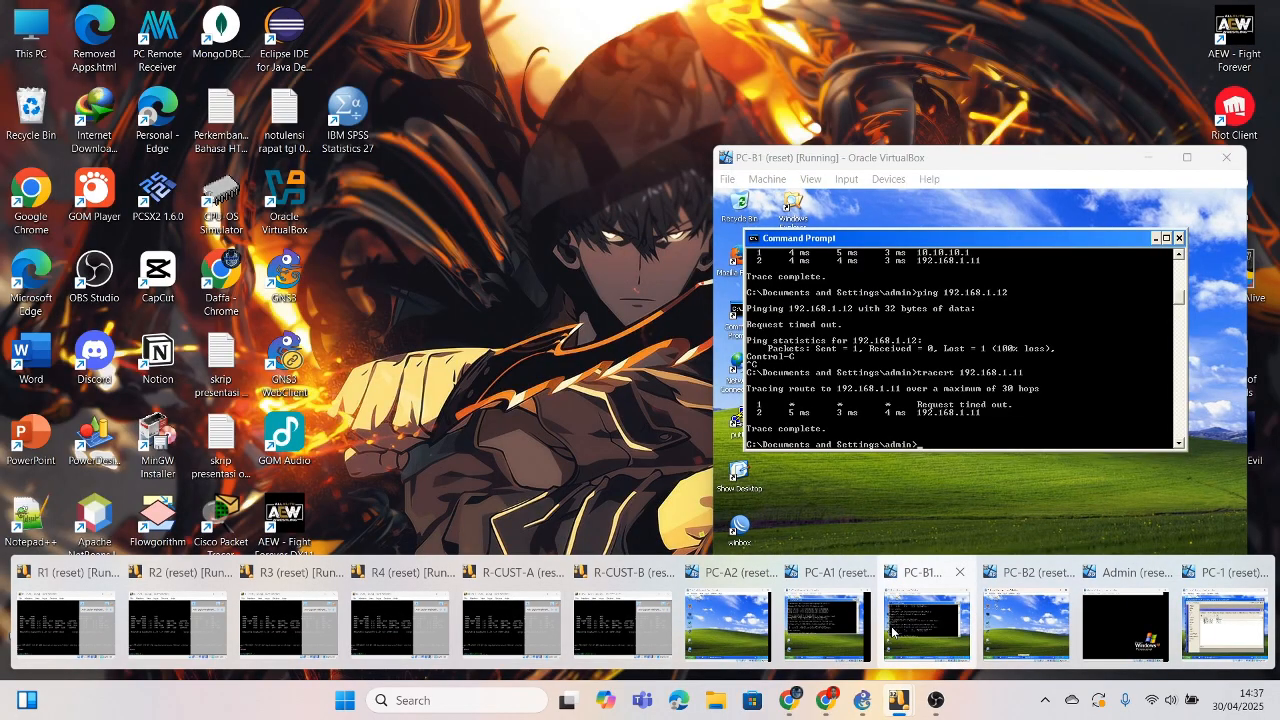
click(893, 630)
key(Up)
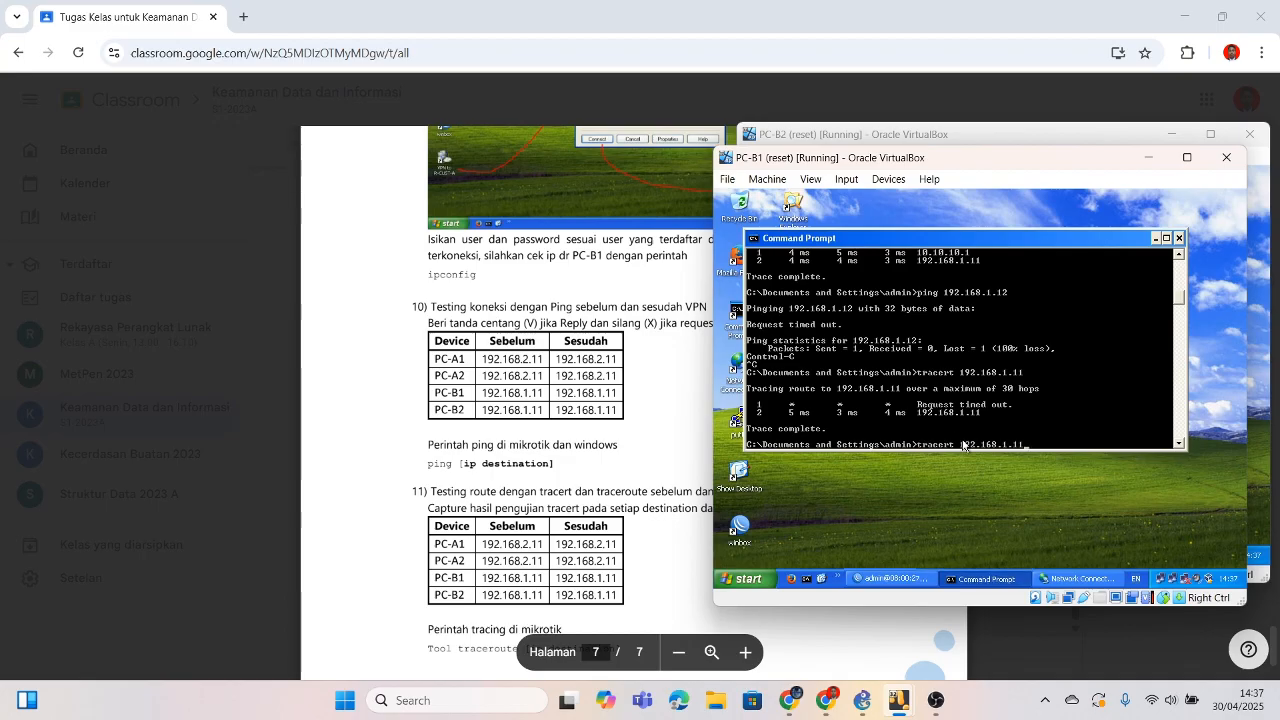
key(Up)
text(2)
key(Return)
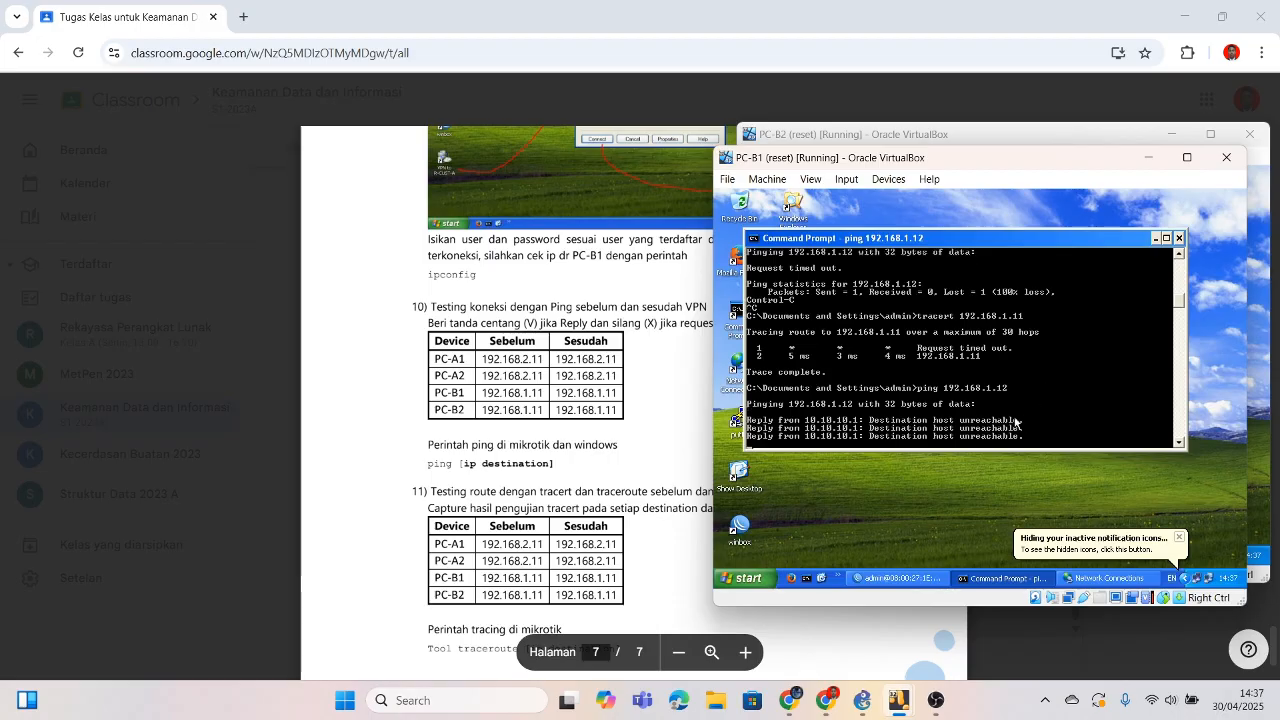
text(ping 192.168.1.1)
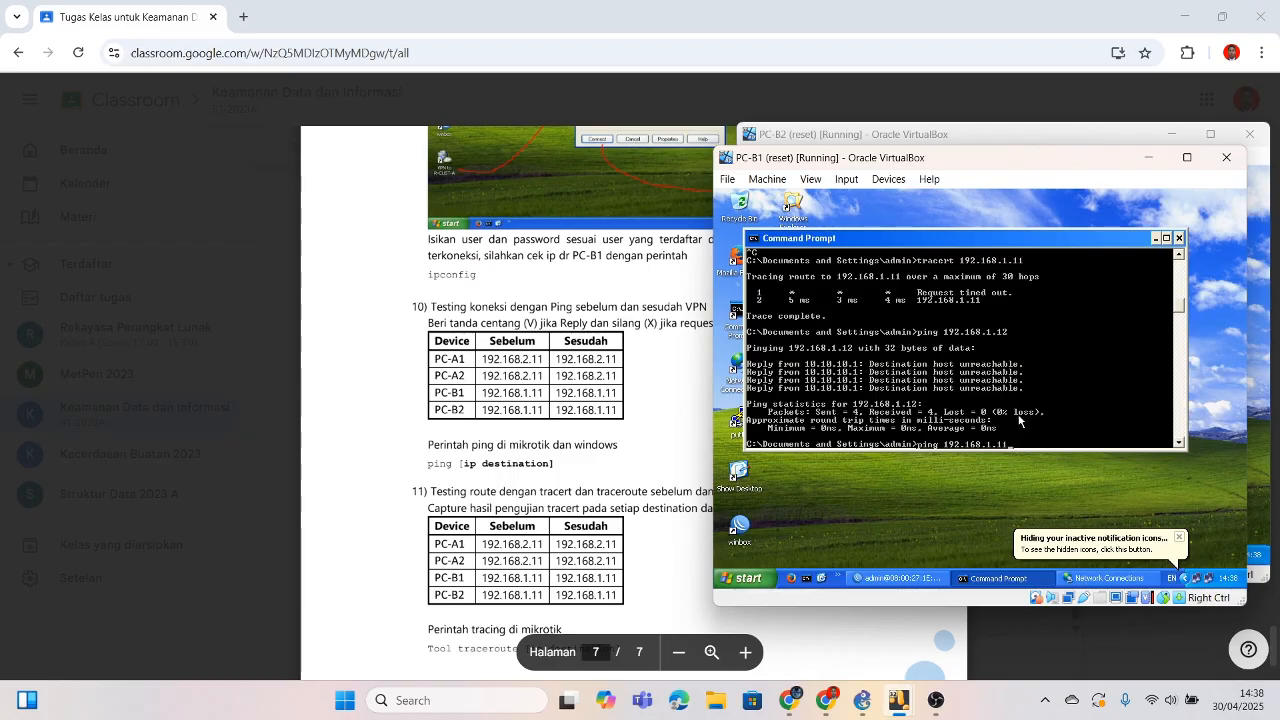
text(1)
key(Return)
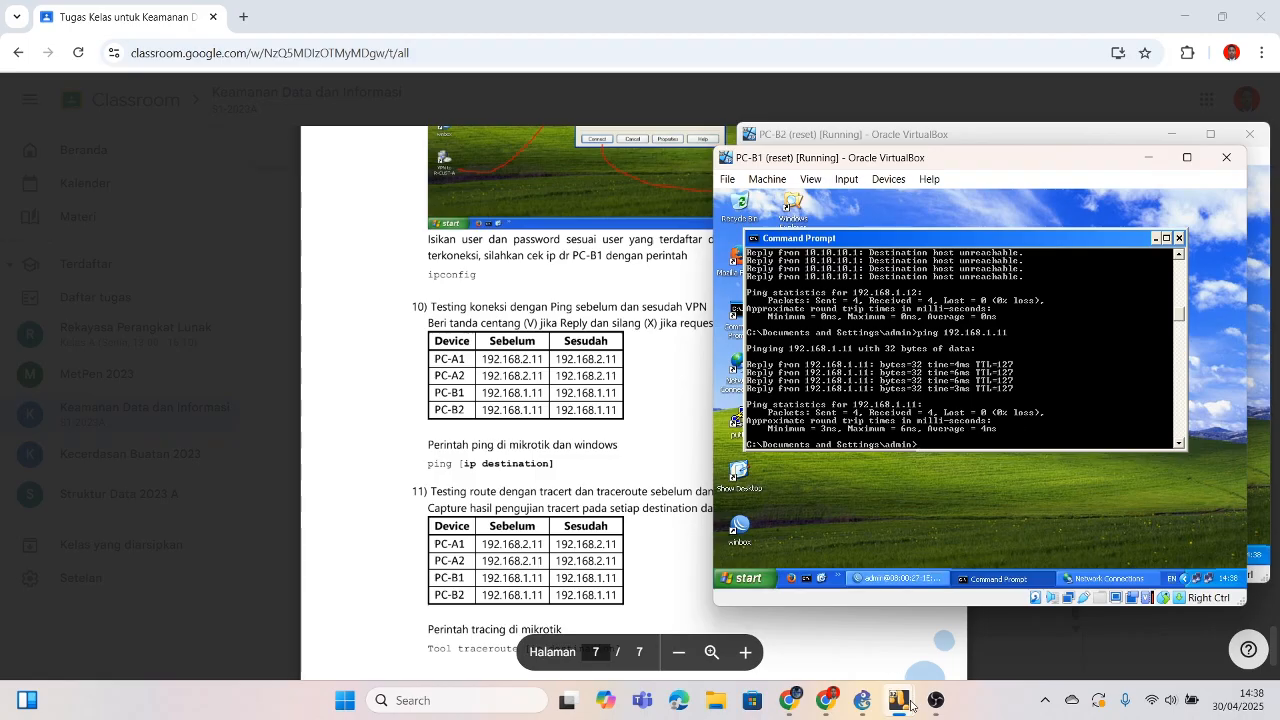
Step: Bring up PC-A1's WinBox session showing PPP secret user1 with local 10.10.10.1, remote 10.10.10.2
mouse_move(910, 702)
click(846, 621)
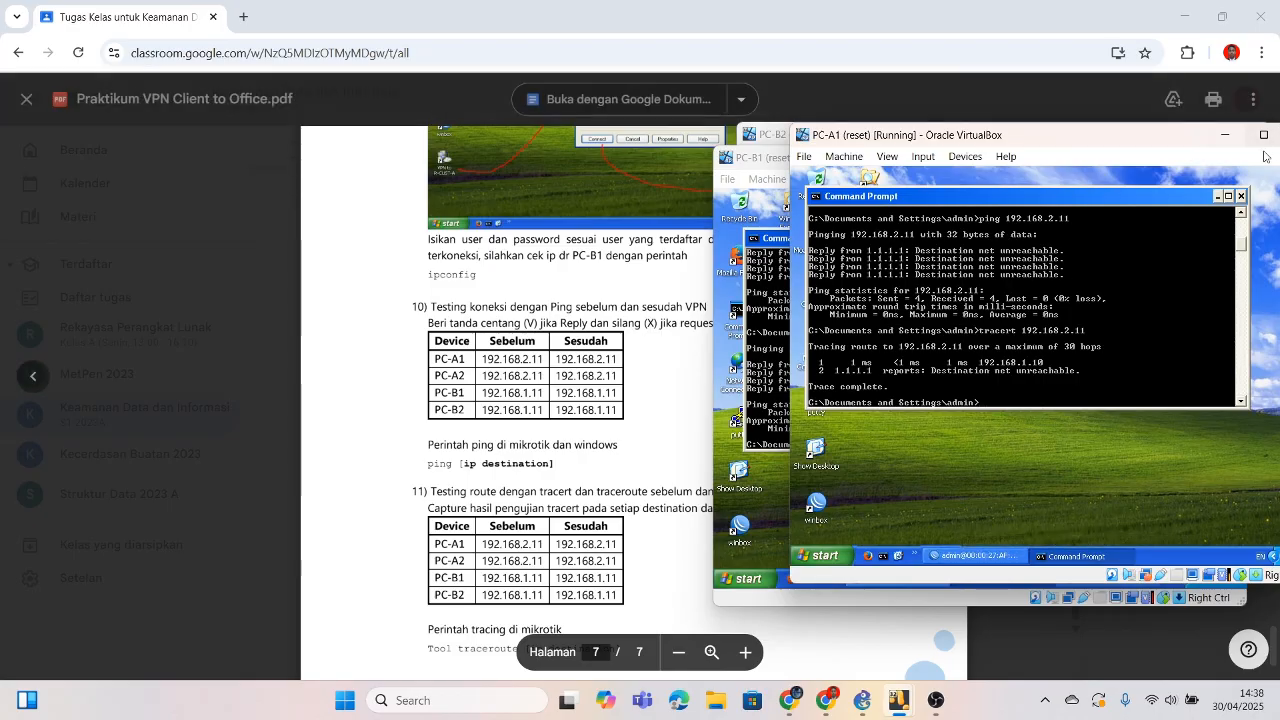
click(991, 556)
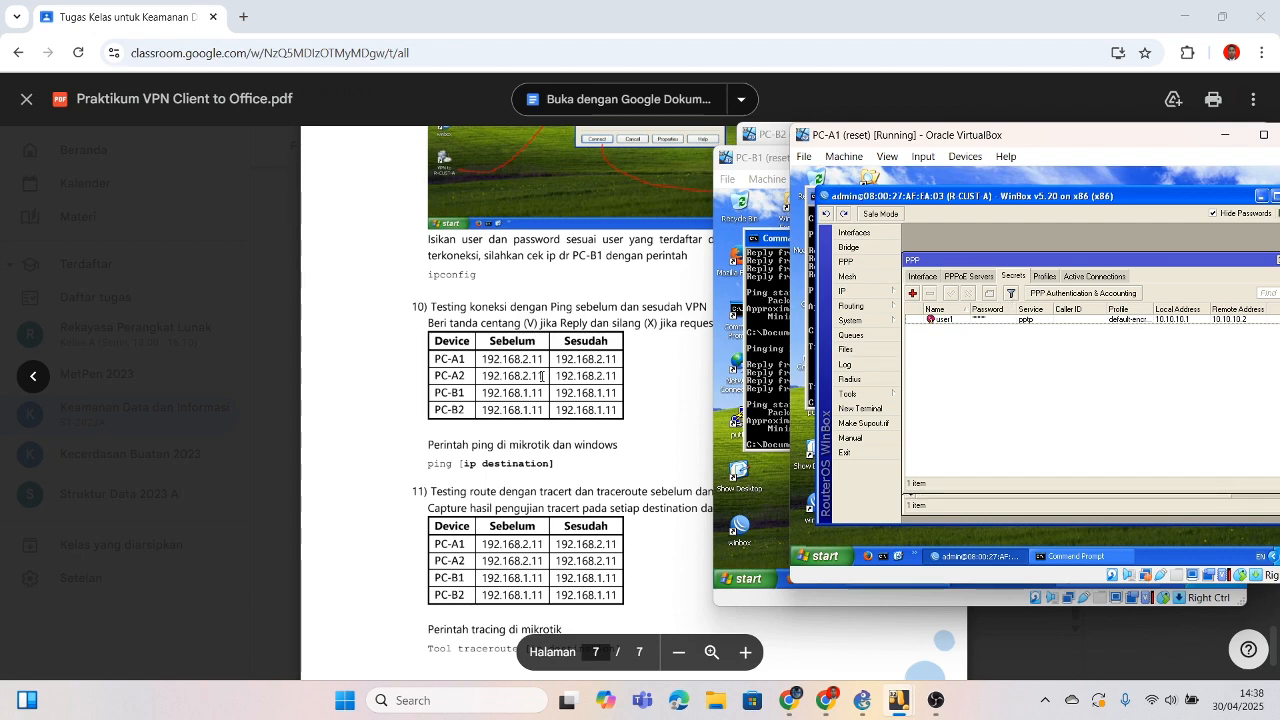
scroll(541, 376, up, 5)
scroll(541, 376, up, 6)
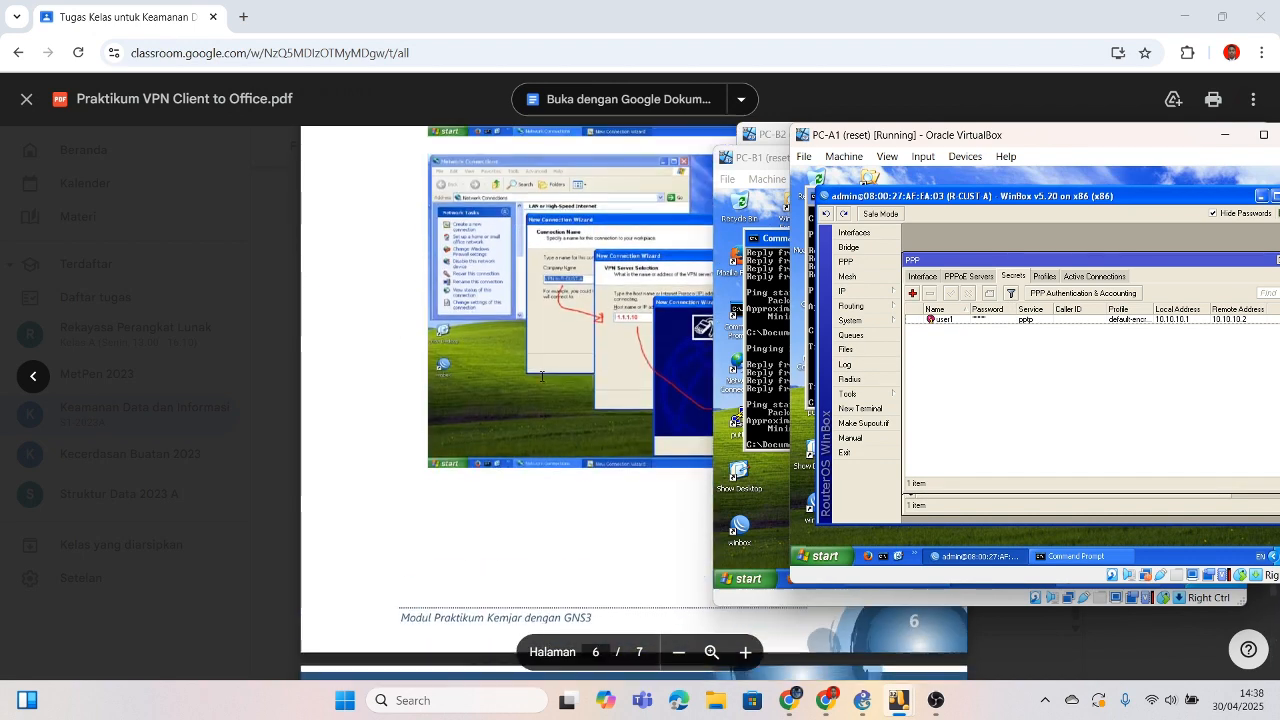
scroll(541, 376, up, 5)
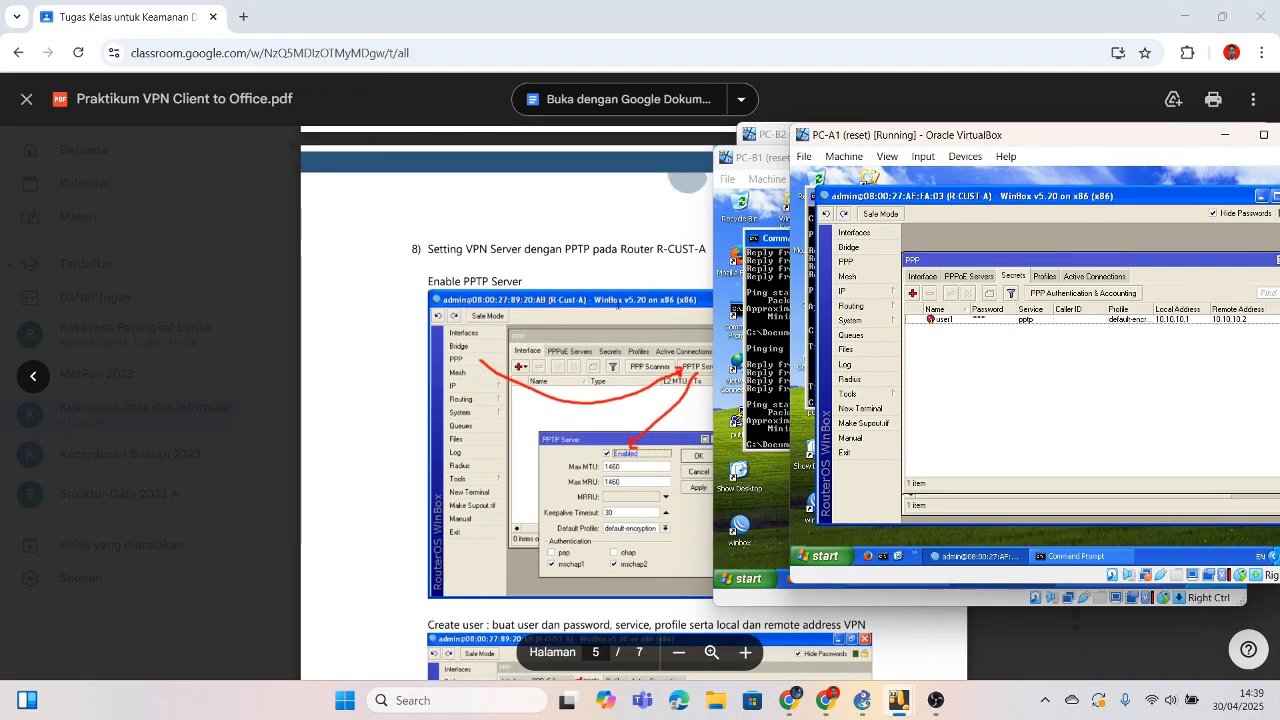
scroll(620, 494, down, 4)
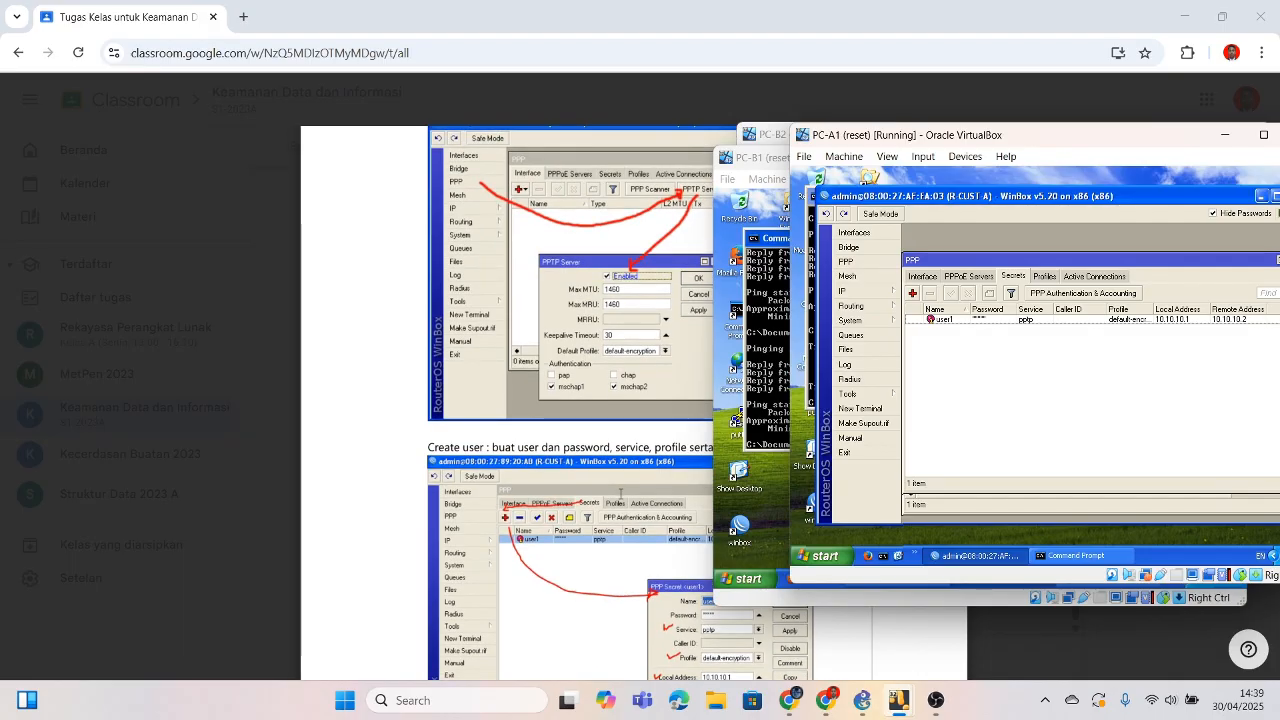
scroll(620, 494, down, 4)
Step: Scroll the lab PDF to page 5's Create user PPP secret screenshot, then return to PC-B1
click(614, 448)
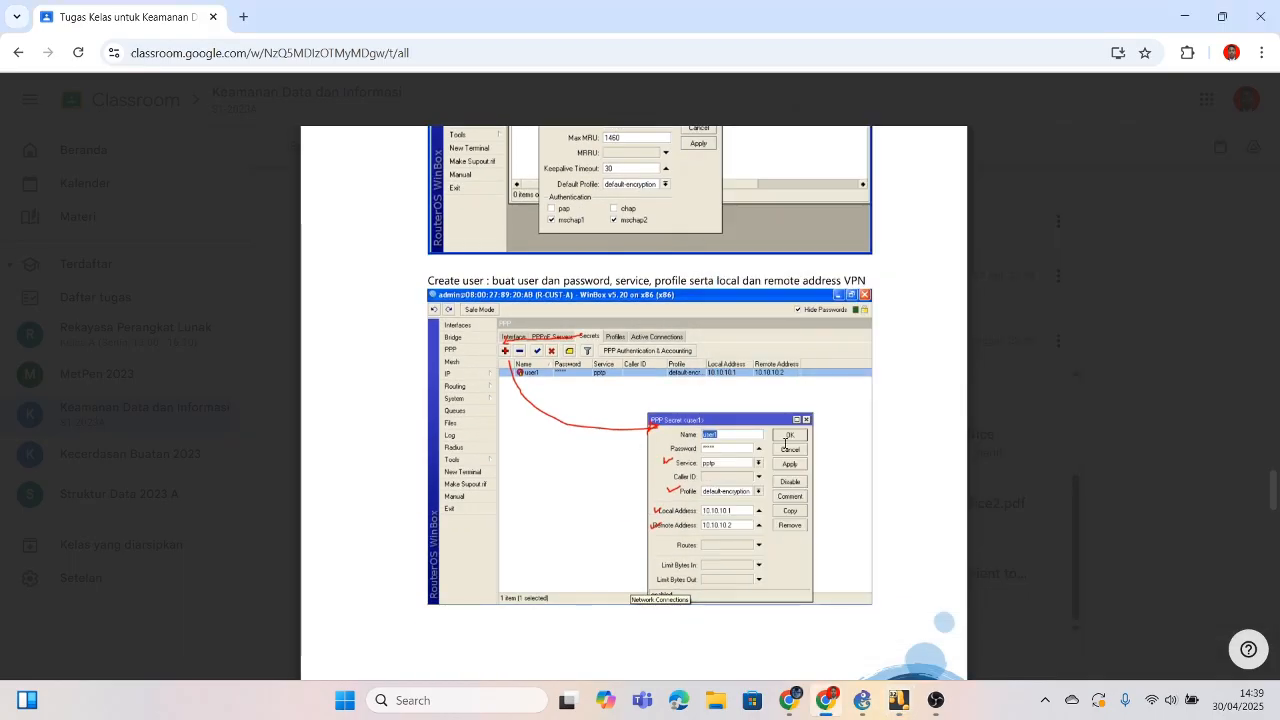
scroll(785, 445, up, 4)
scroll(785, 445, down, 3)
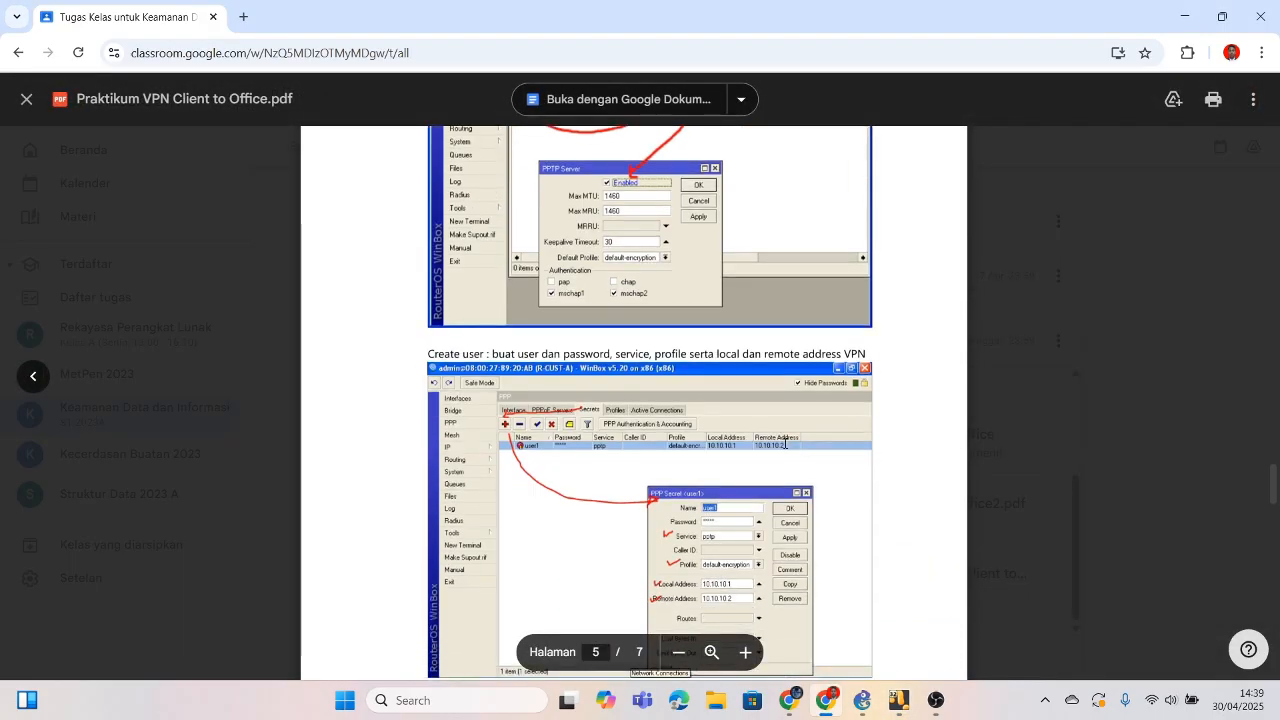
scroll(785, 443, up, 4)
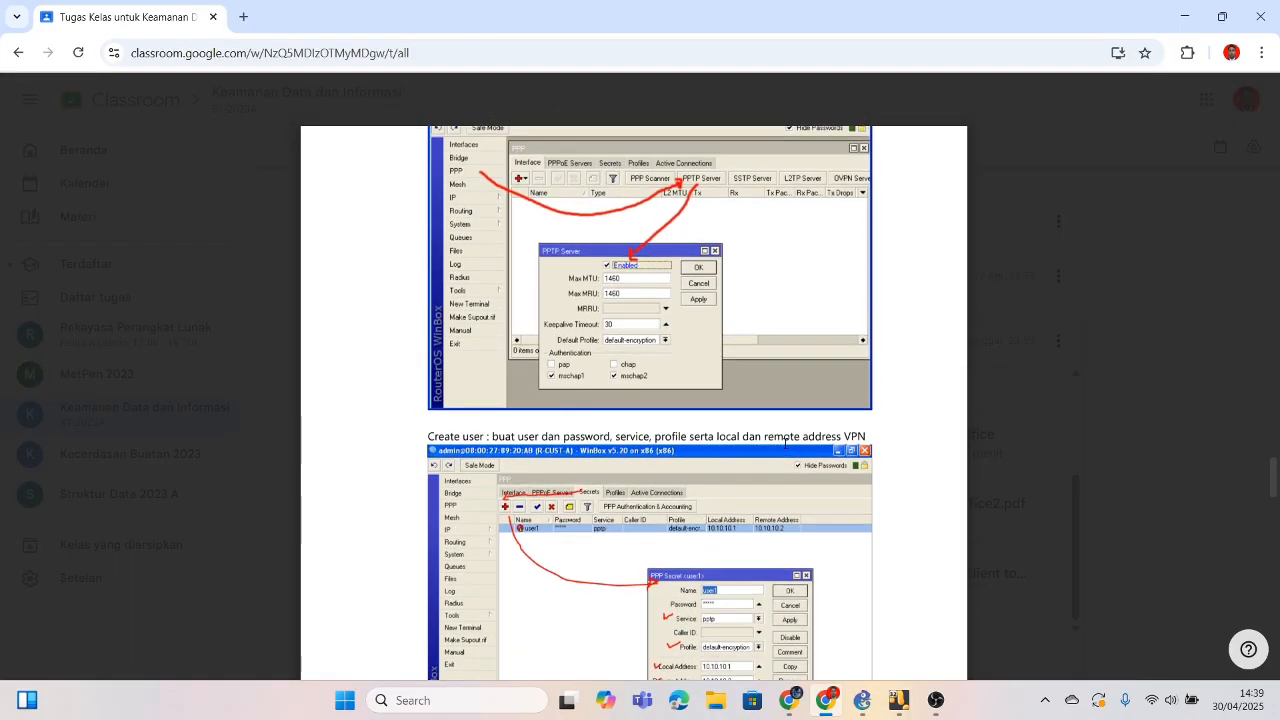
scroll(785, 443, down, 3)
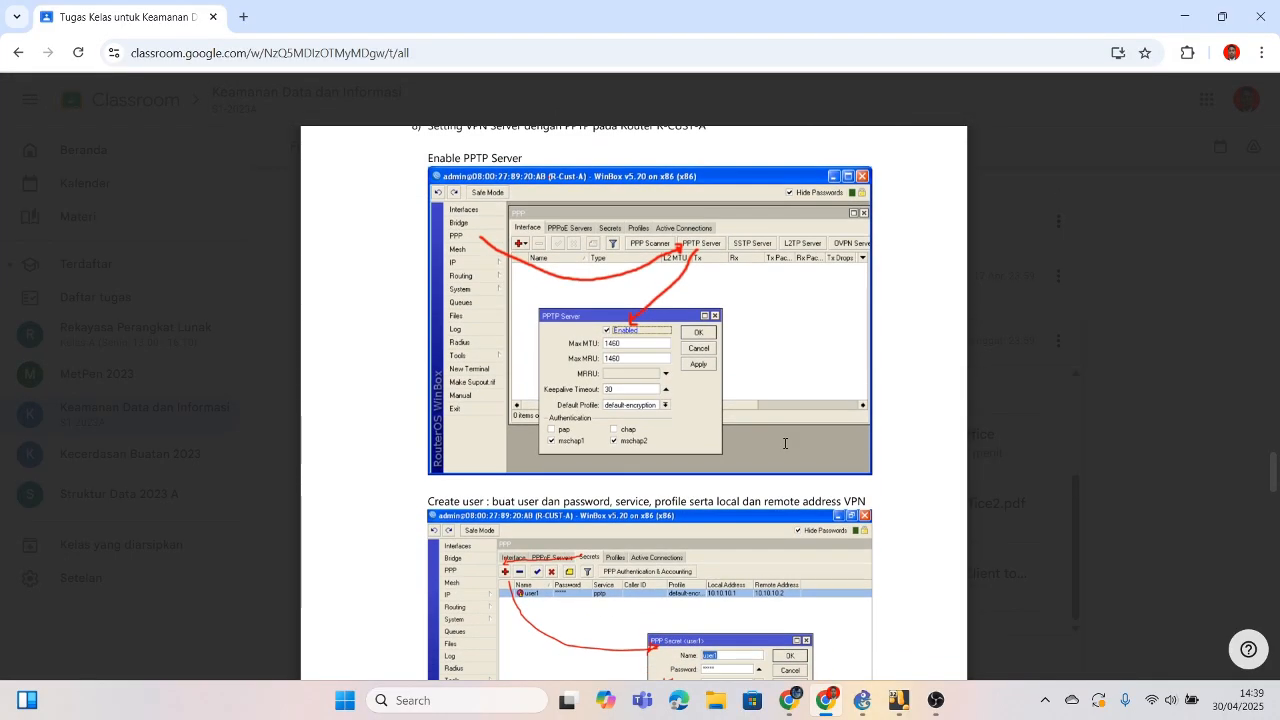
scroll(785, 443, down, 2)
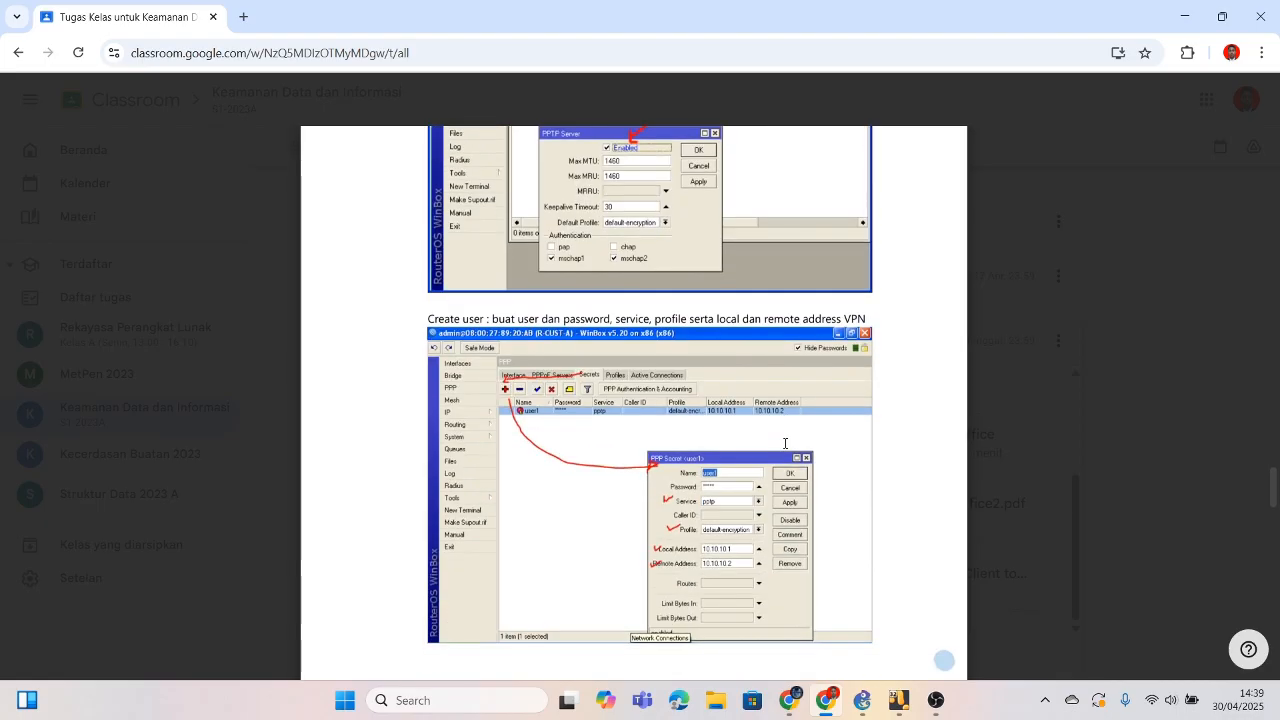
scroll(785, 443, down, 2)
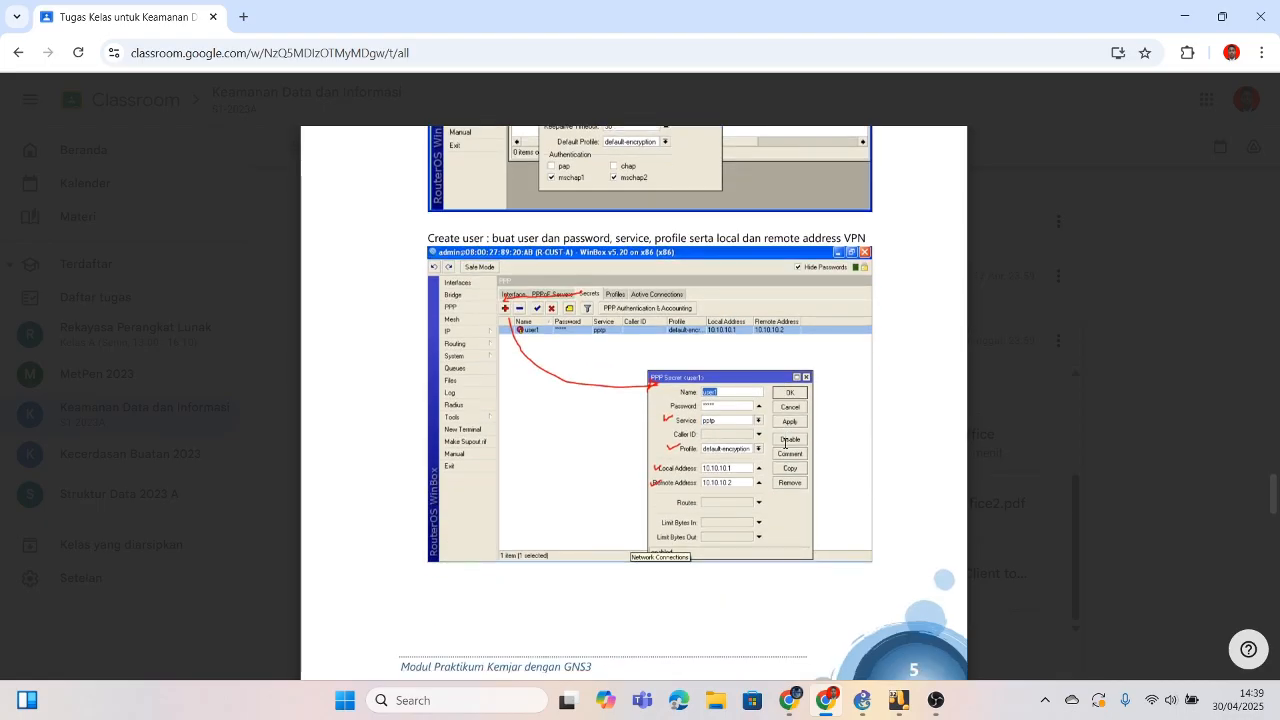
scroll(785, 443, up, 1)
scroll(785, 443, down, 1)
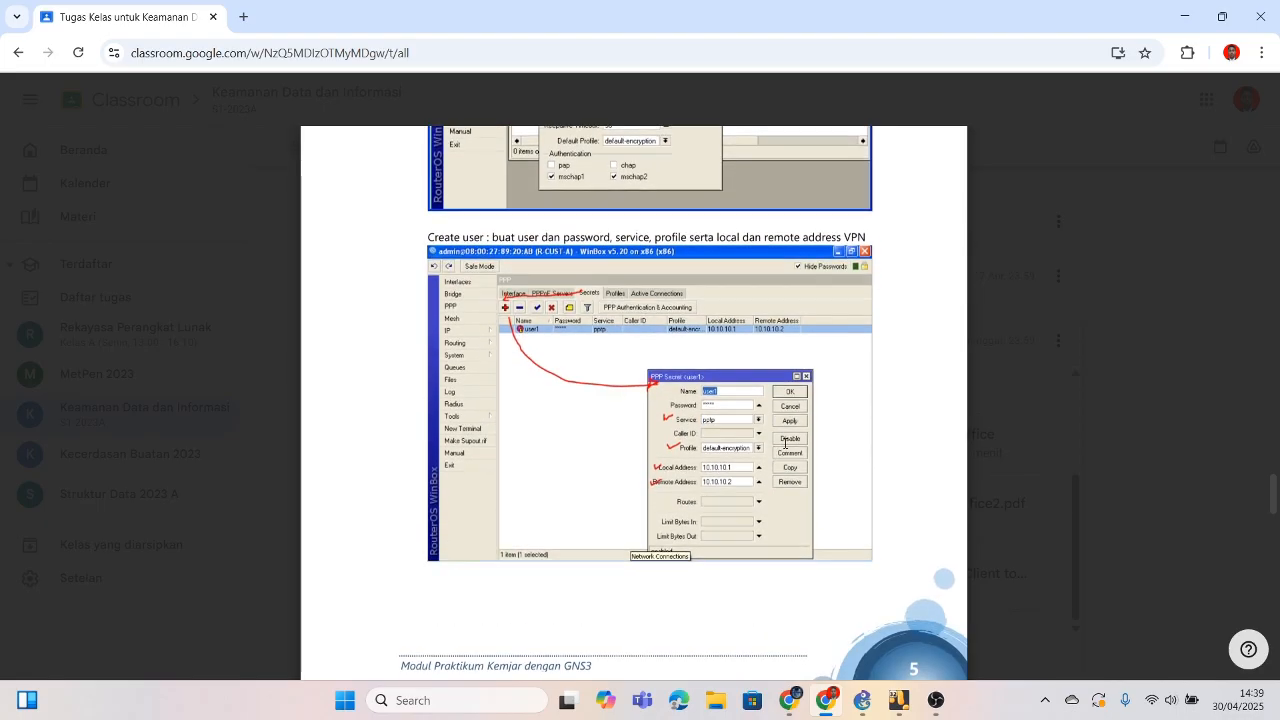
mouse_move(936, 700)
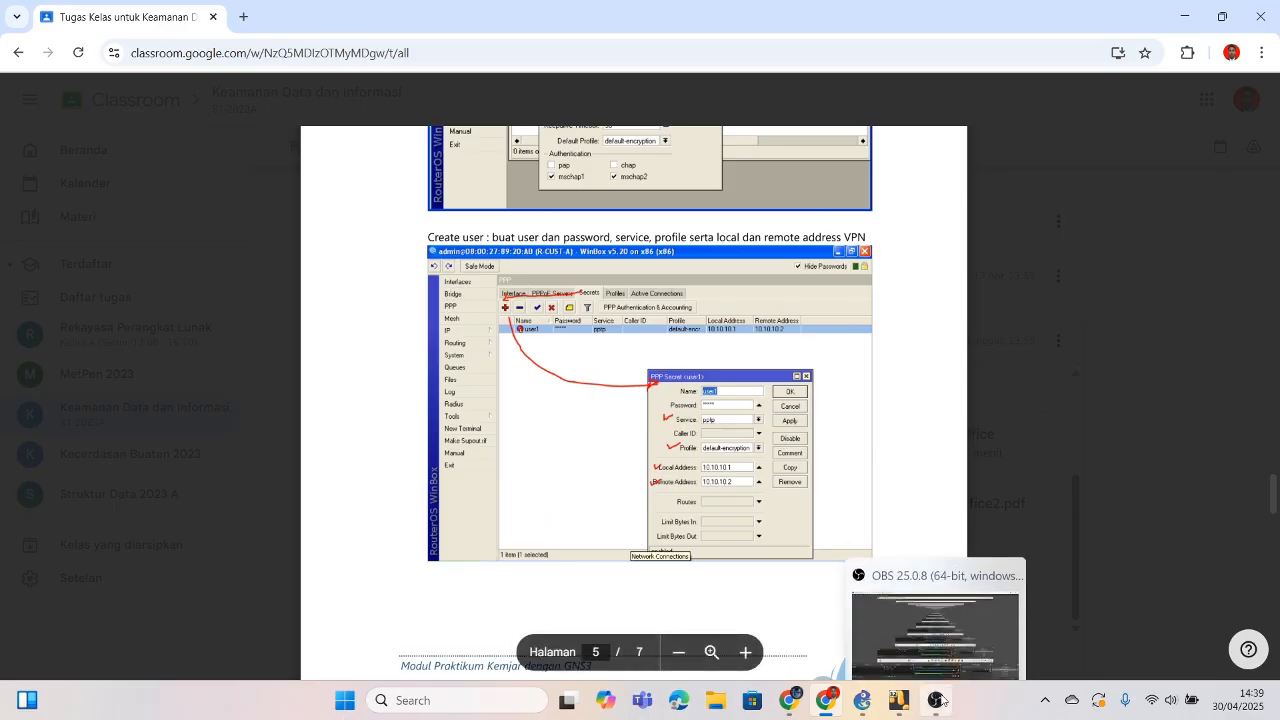
click(928, 620)
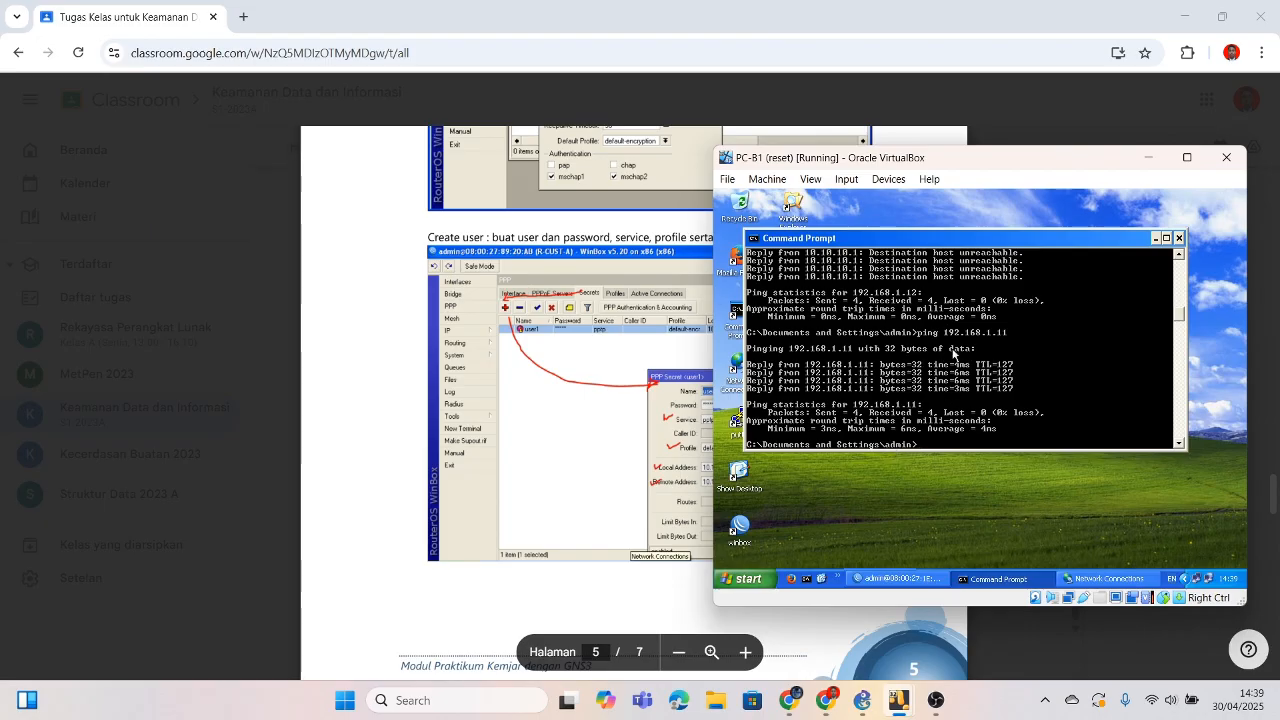
Step: Review PC-B1's ping summary (4 sent, 4 received, 0% loss), then return to the lab PDF
scroll(980, 332, up, 2)
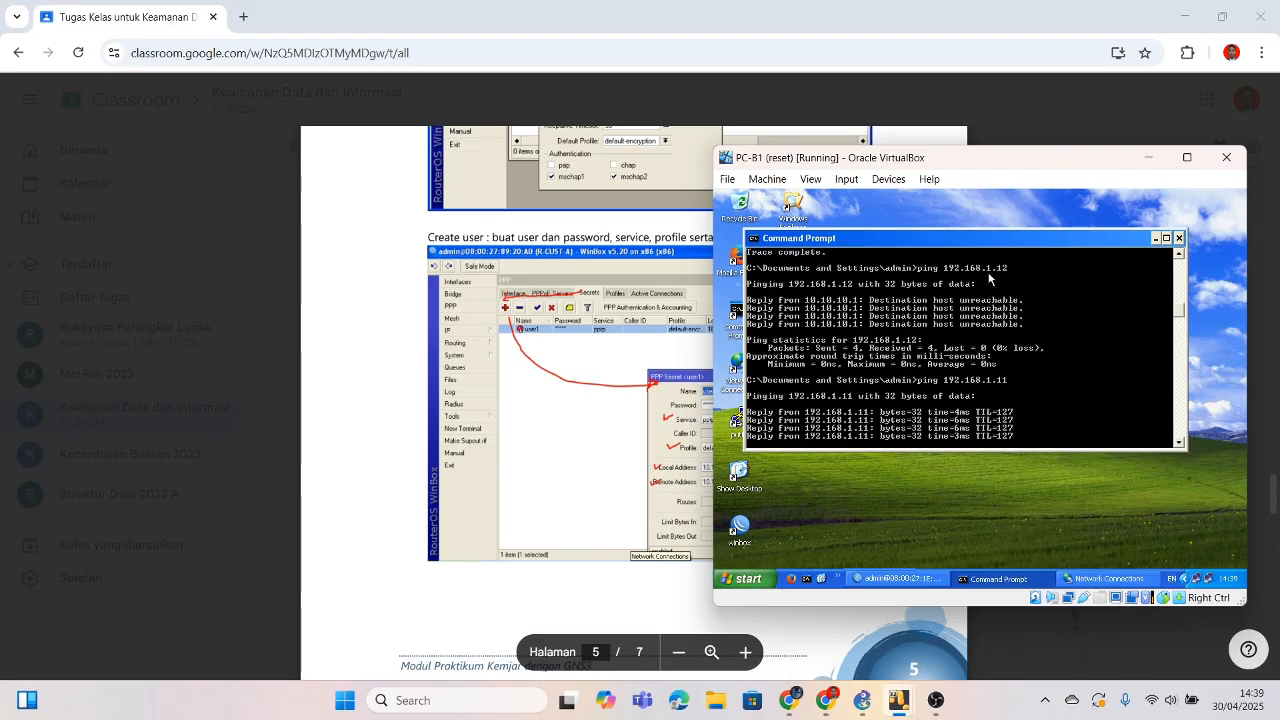
scroll(990, 330, down, 2)
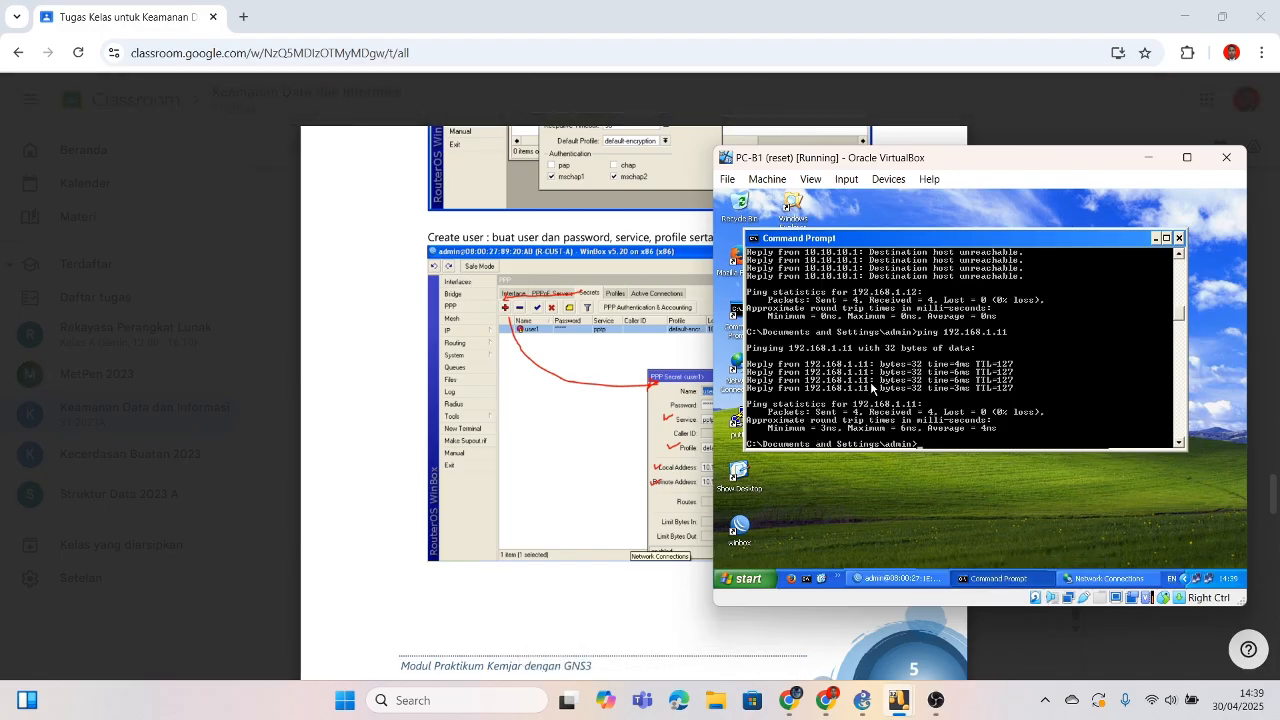
click(659, 393)
Step: Scroll the lab PDF through pages 5 and 6 to page 7's ping and traceroute tables
scroll(697, 389, up, 1)
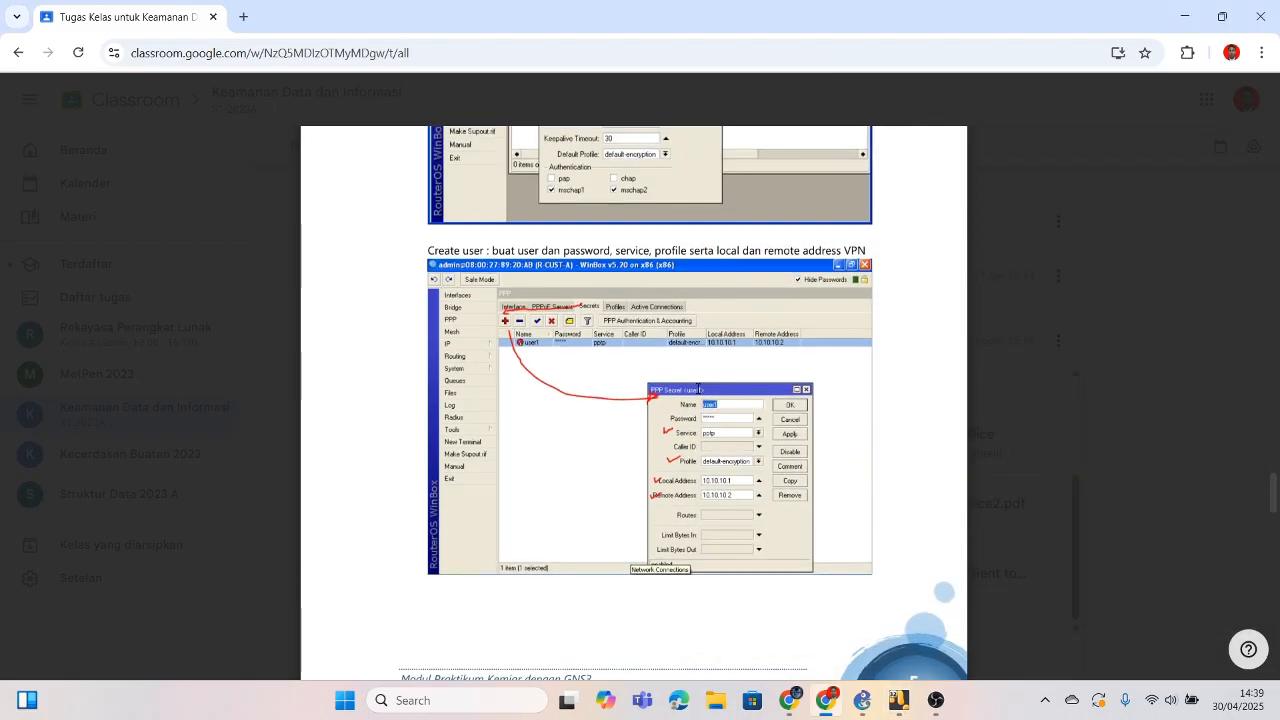
scroll(697, 389, up, 3)
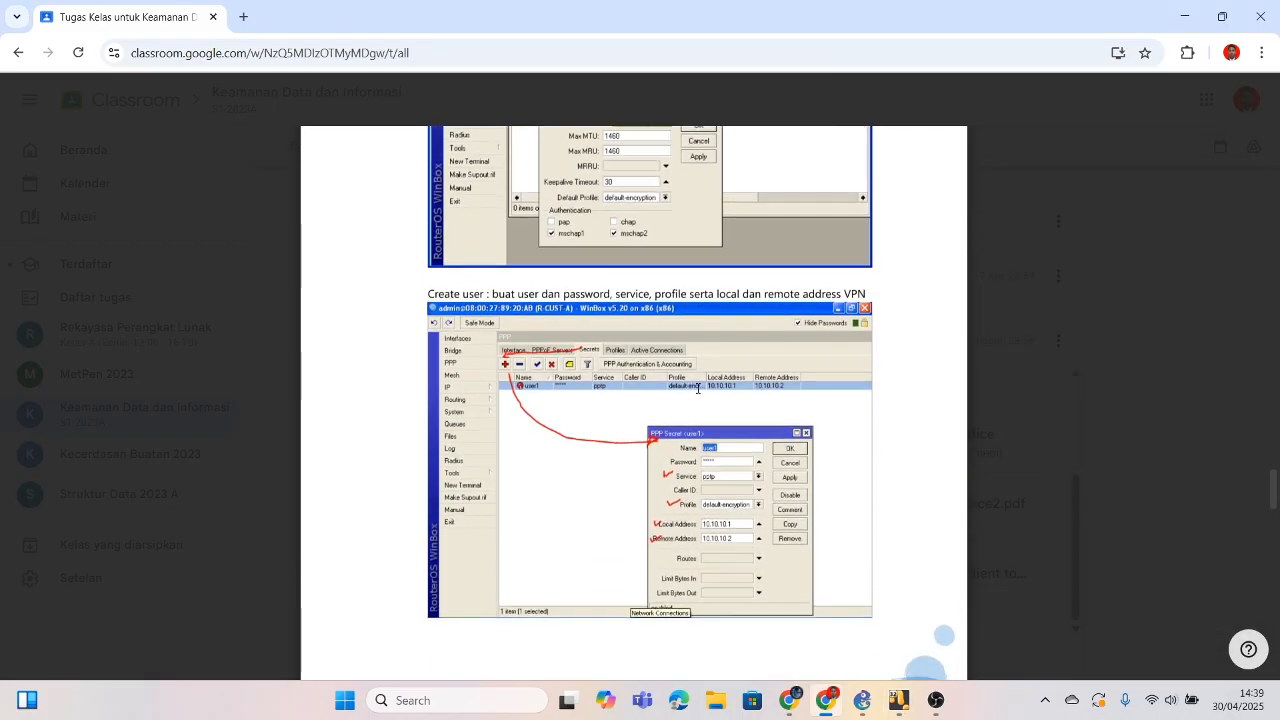
scroll(697, 389, down, 4)
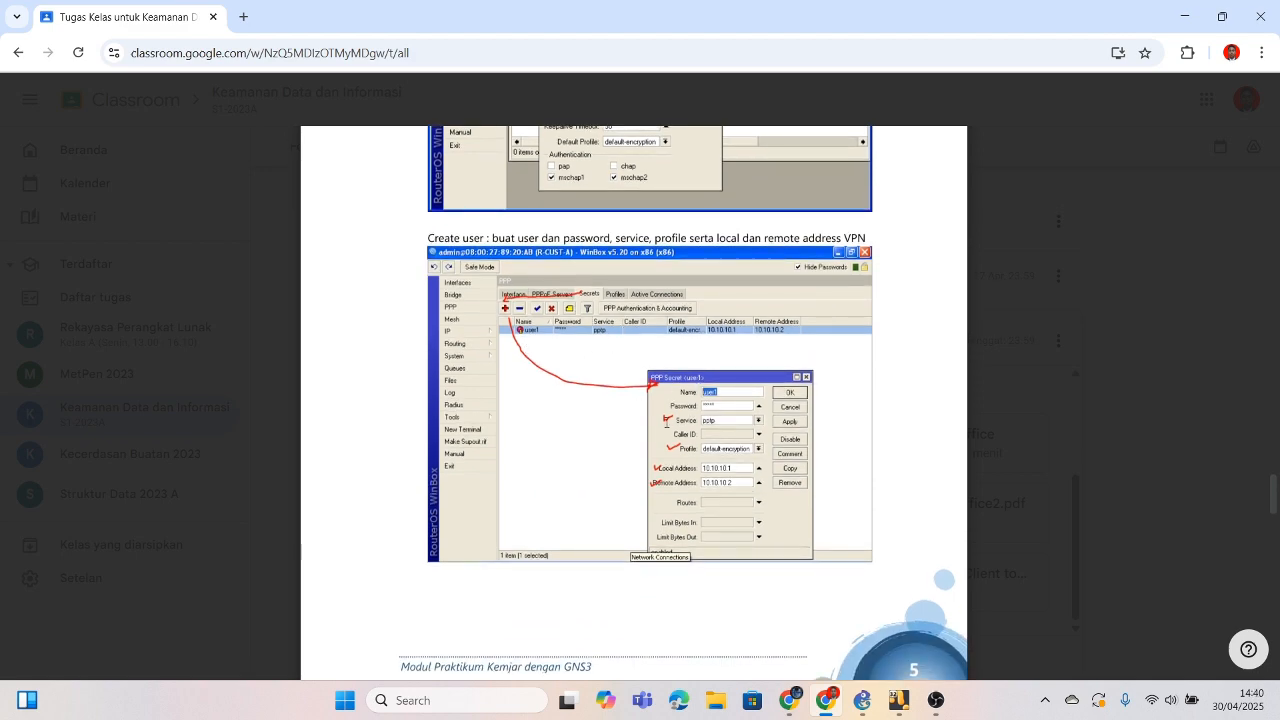
scroll(754, 435, down, 7)
scroll(754, 432, down, 10)
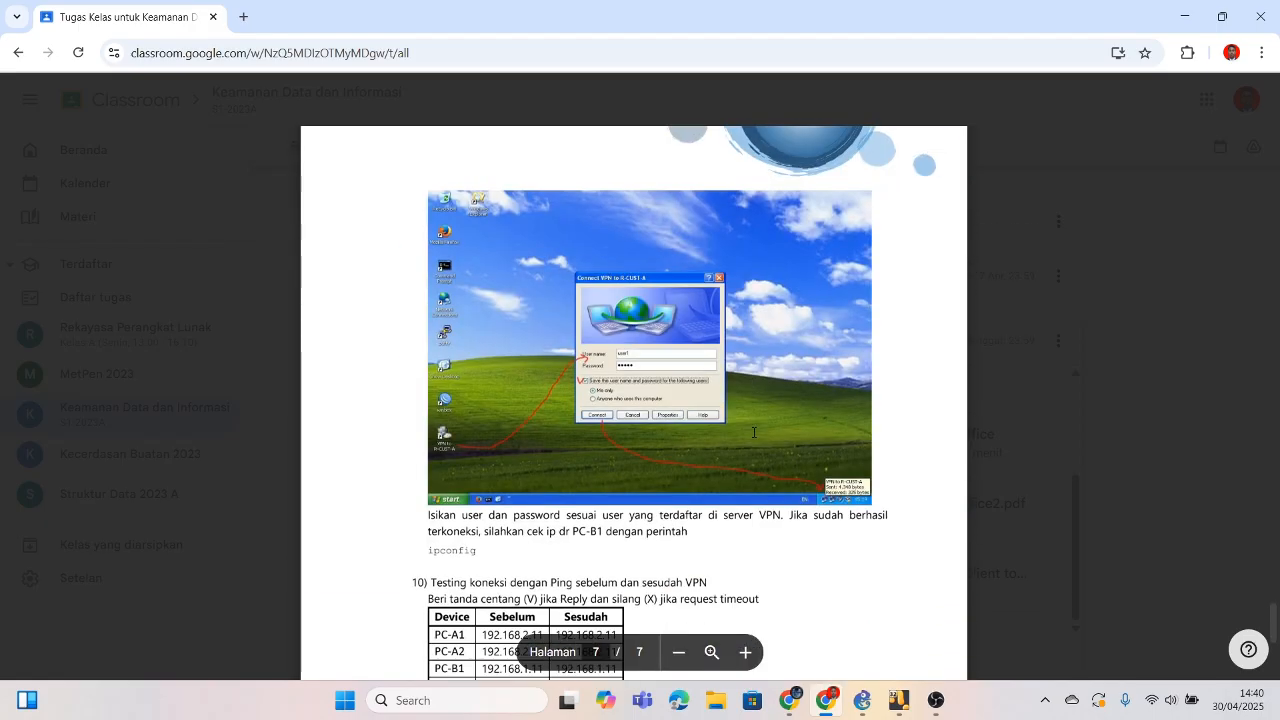
scroll(754, 432, down, 3)
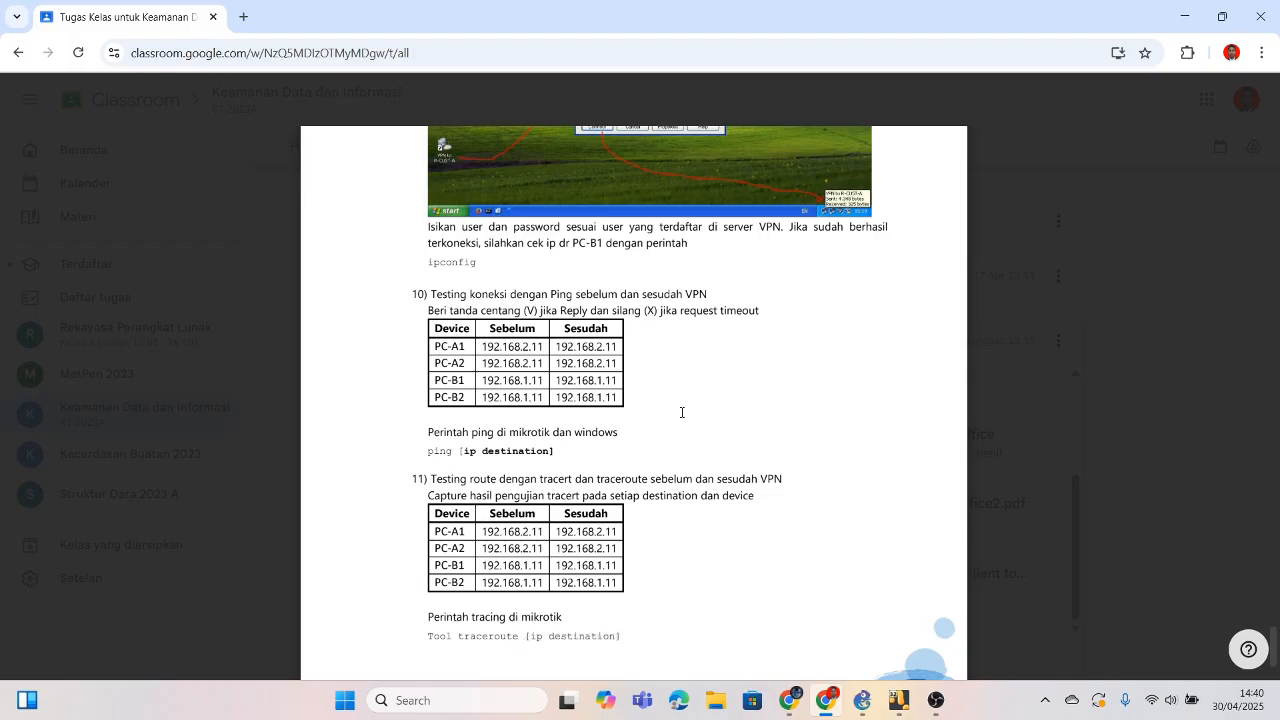
scroll(682, 412, up, 15)
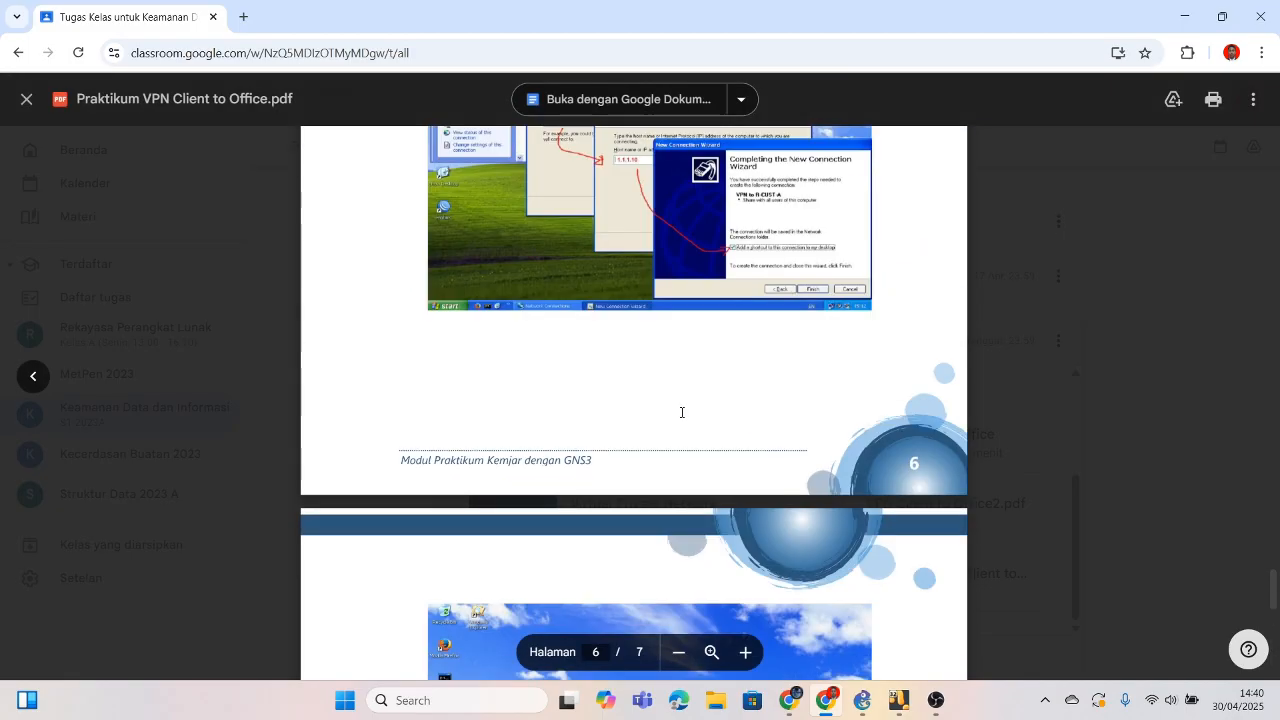
scroll(682, 412, down, 10)
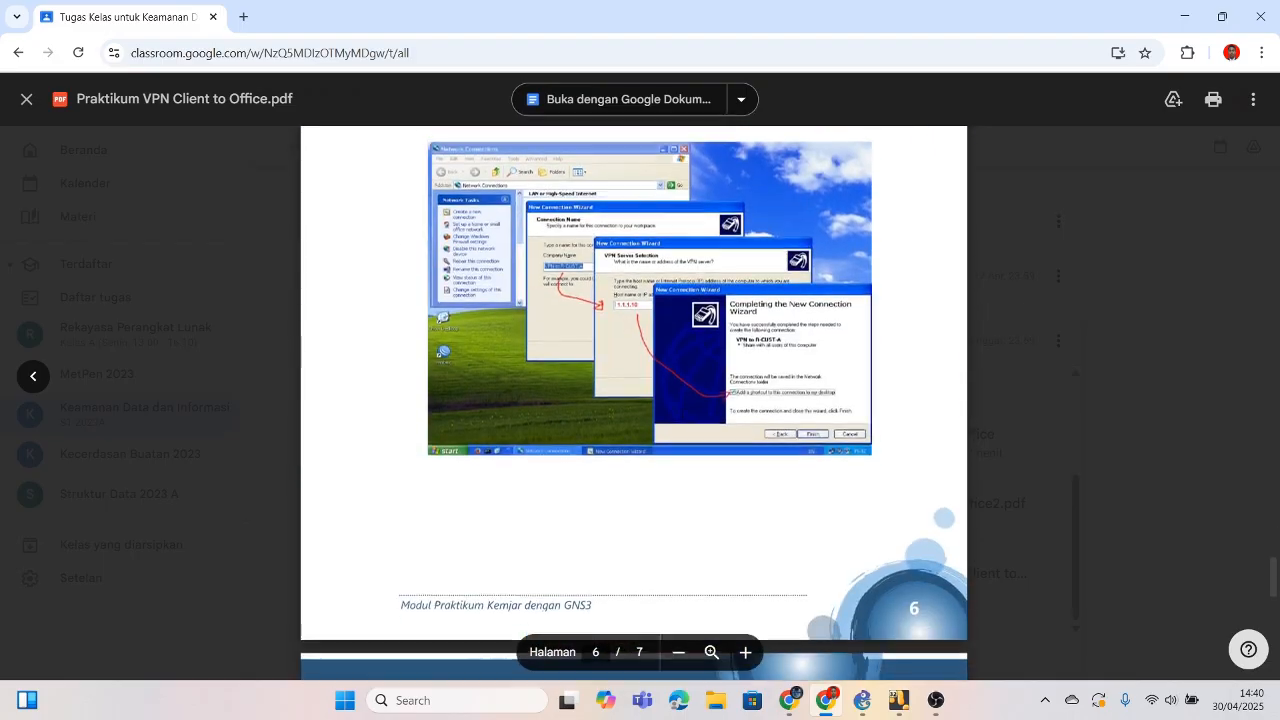
scroll(682, 412, down, 5)
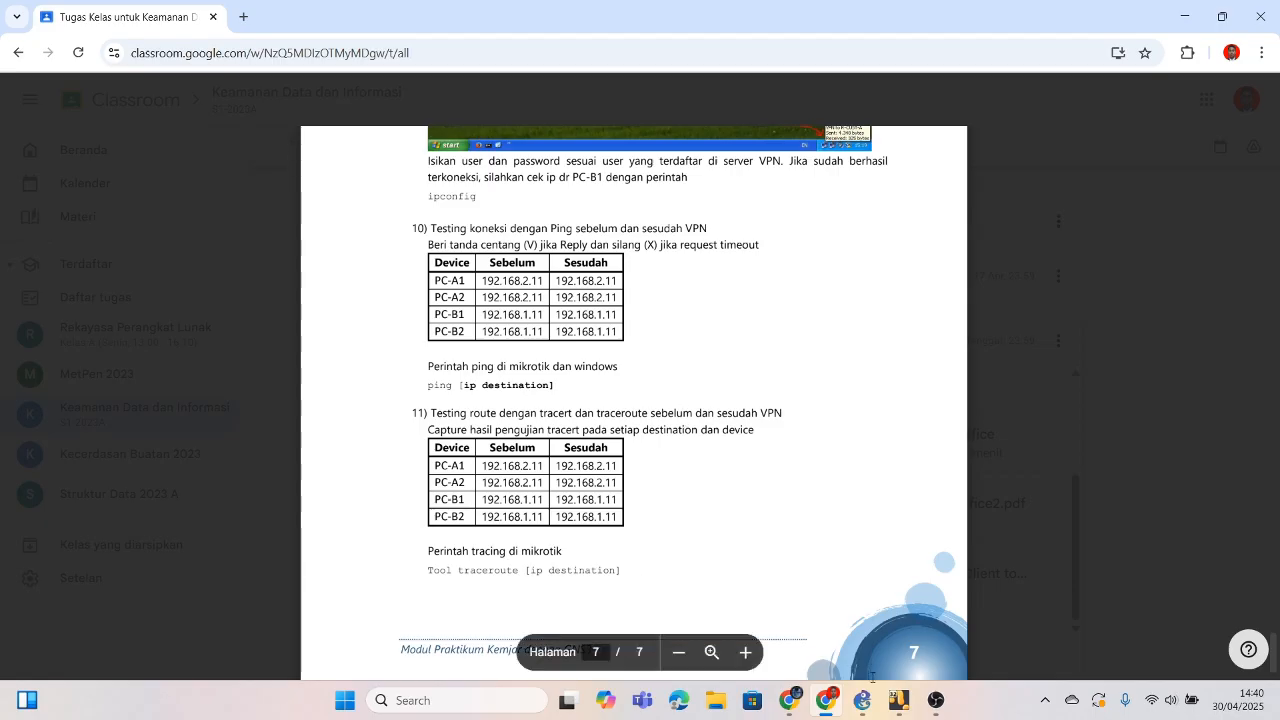
mouse_move(566, 700)
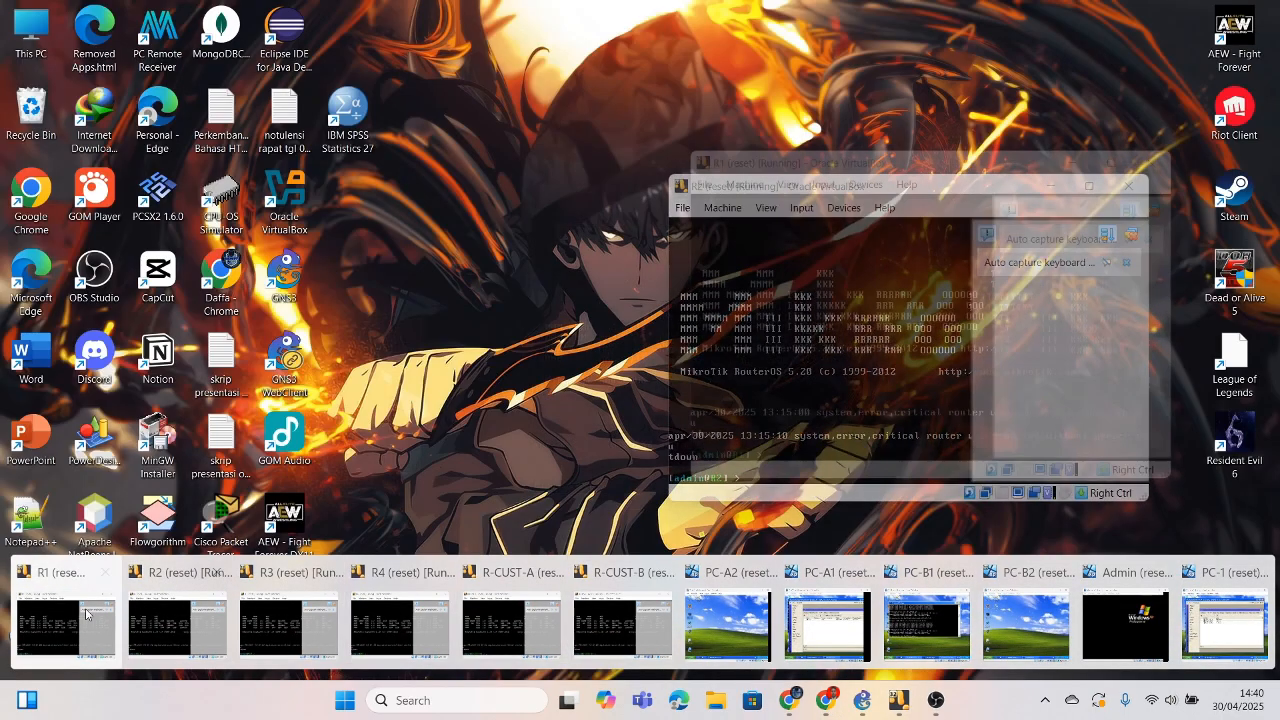